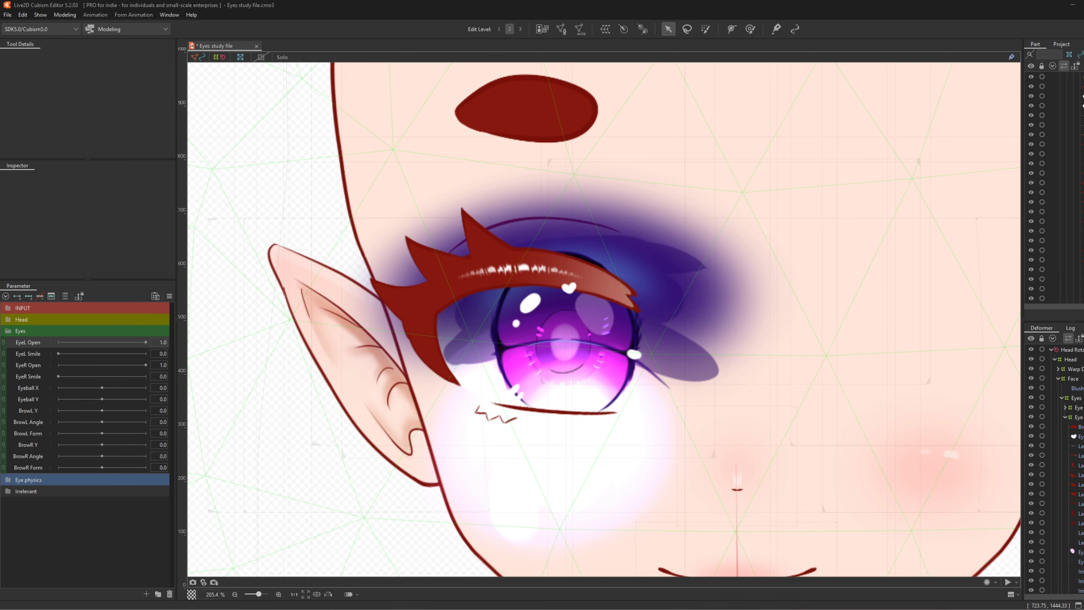
- Inspect the Hair_Skin, LashUp_Back_R and EyeShine_1_R meshes
click(530, 257)
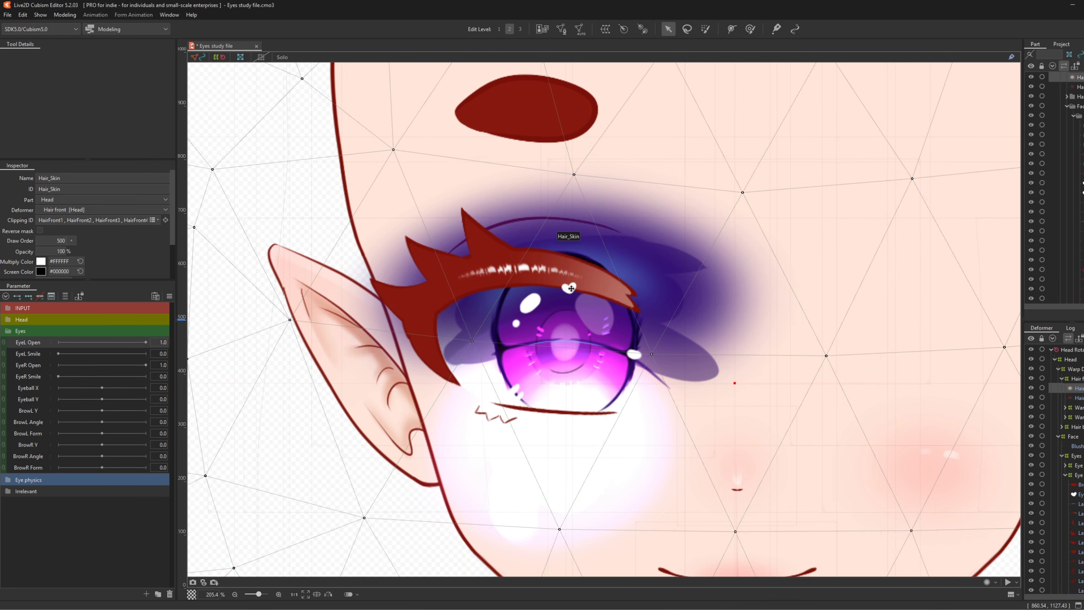
click(1078, 561)
scroll(529, 283, down, 2)
scroll(529, 283, up, 2)
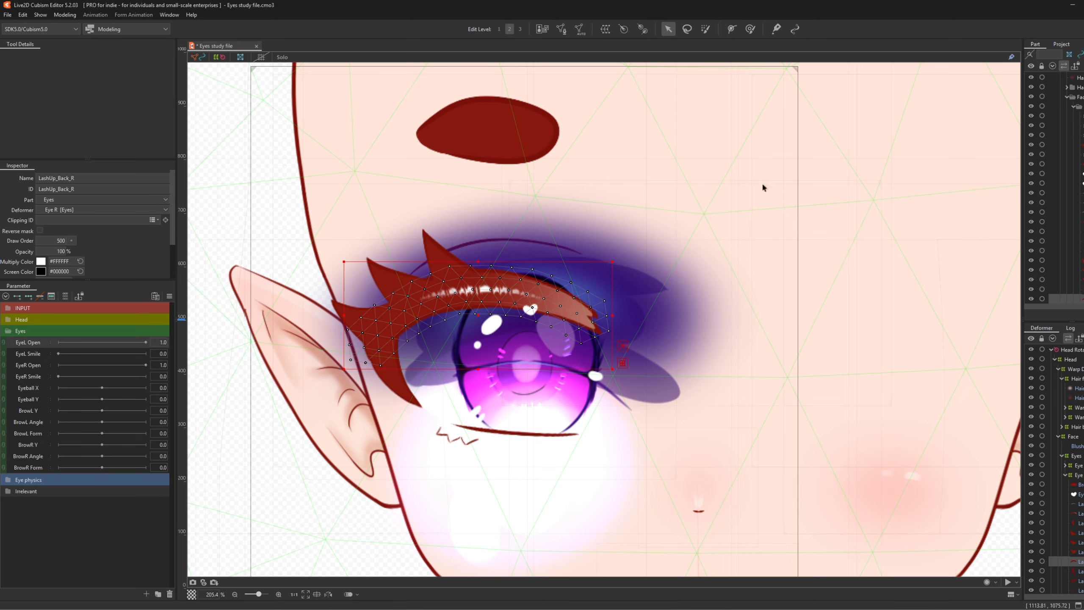
click(450, 378)
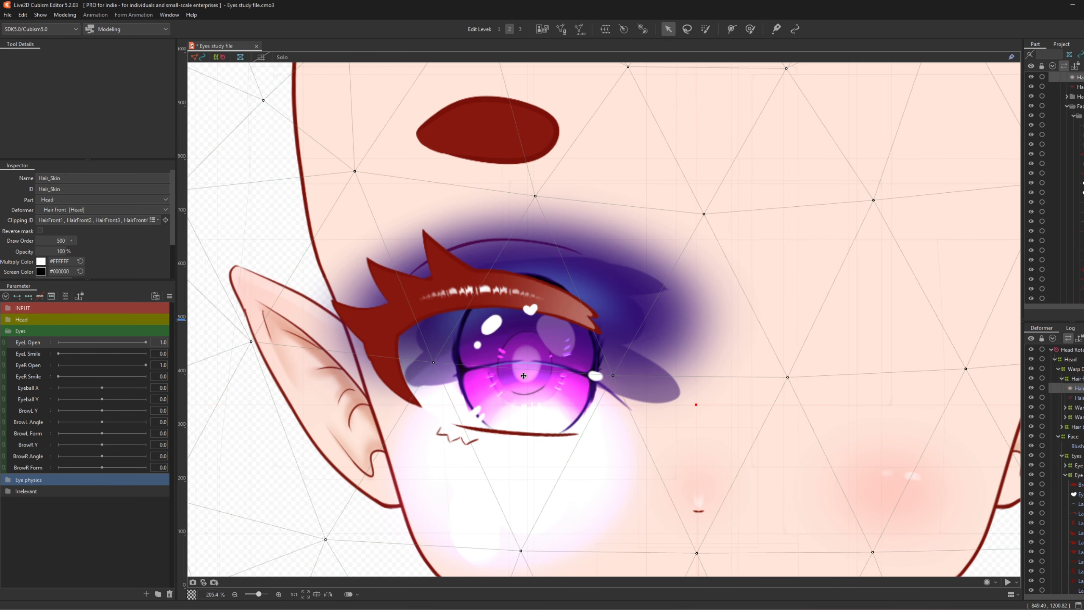
click(1071, 495)
scroll(557, 374, up, 3)
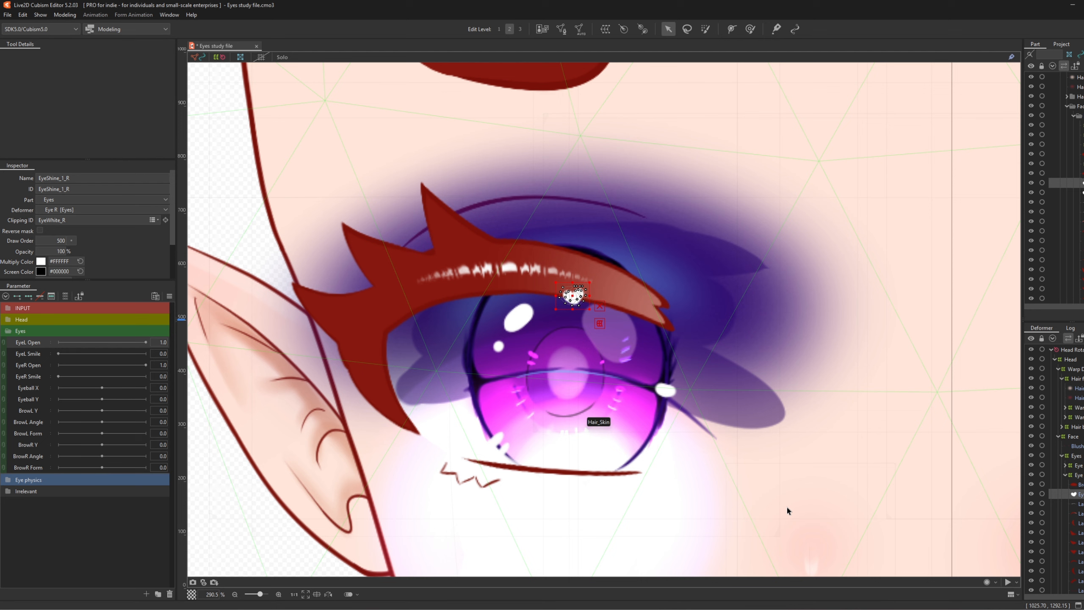
scroll(1054, 469, down, 7)
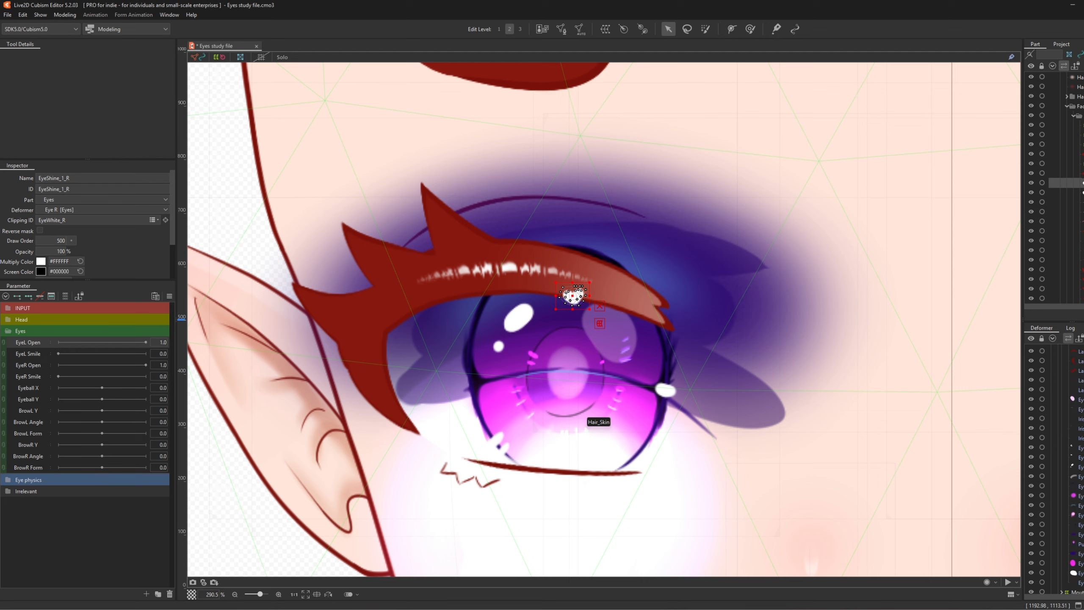
- Copy EyeWhite_R's ID and clip EyeBall_Base, EyeBall_Shade1, EyeBall_Shade2 and EyeBall_Division to it
click(595, 415)
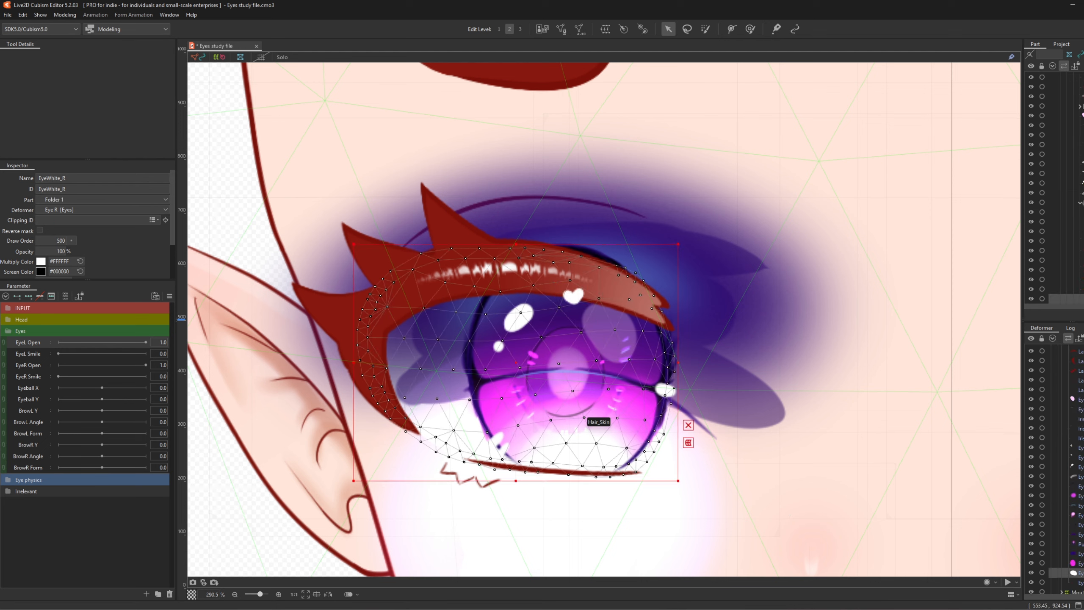
double_click(111, 190)
key(ctrl+c)
click(1080, 563)
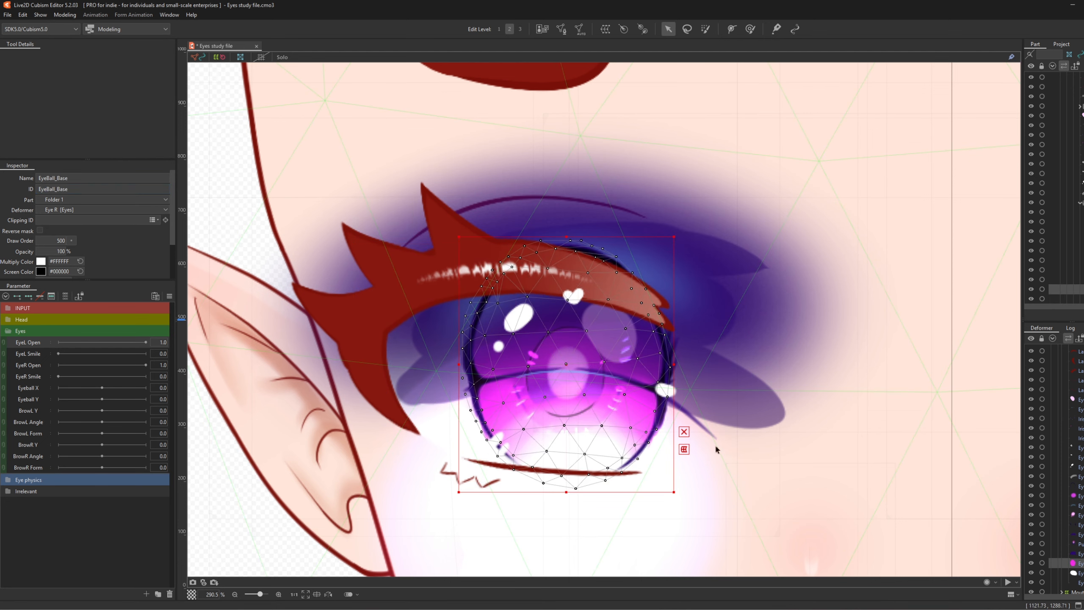
key(ctrl+v)
click(1078, 554)
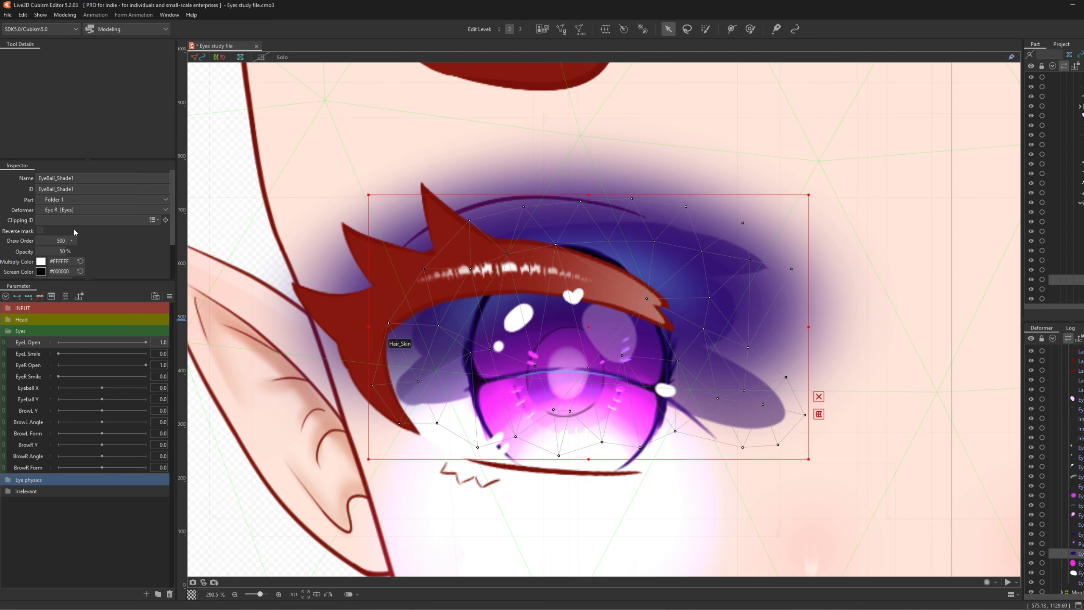
key(ctrl+v)
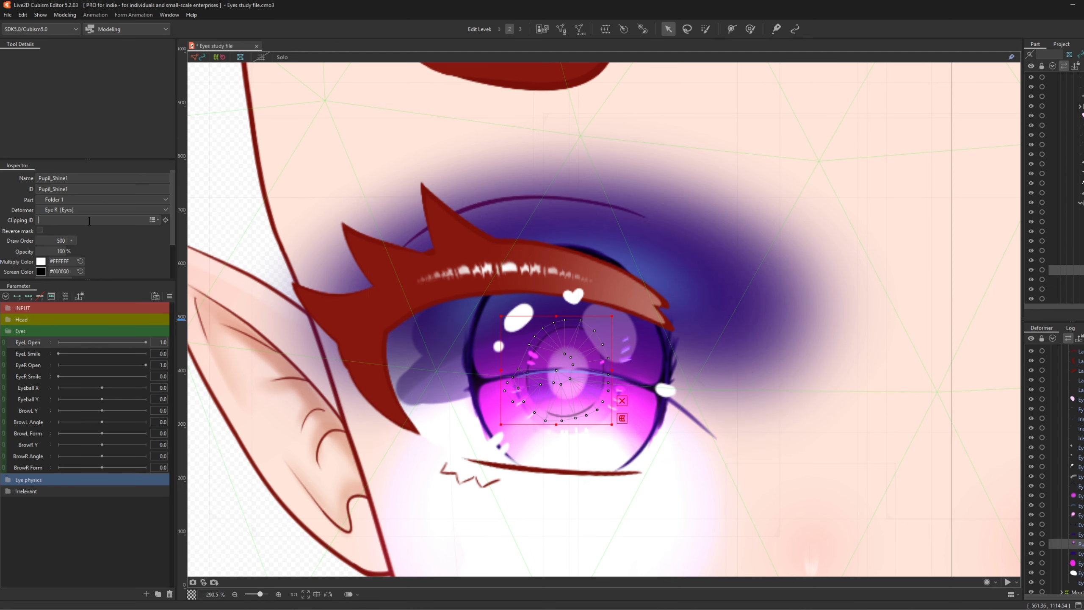
click(1079, 534)
key(ctrl+v)
click(1079, 524)
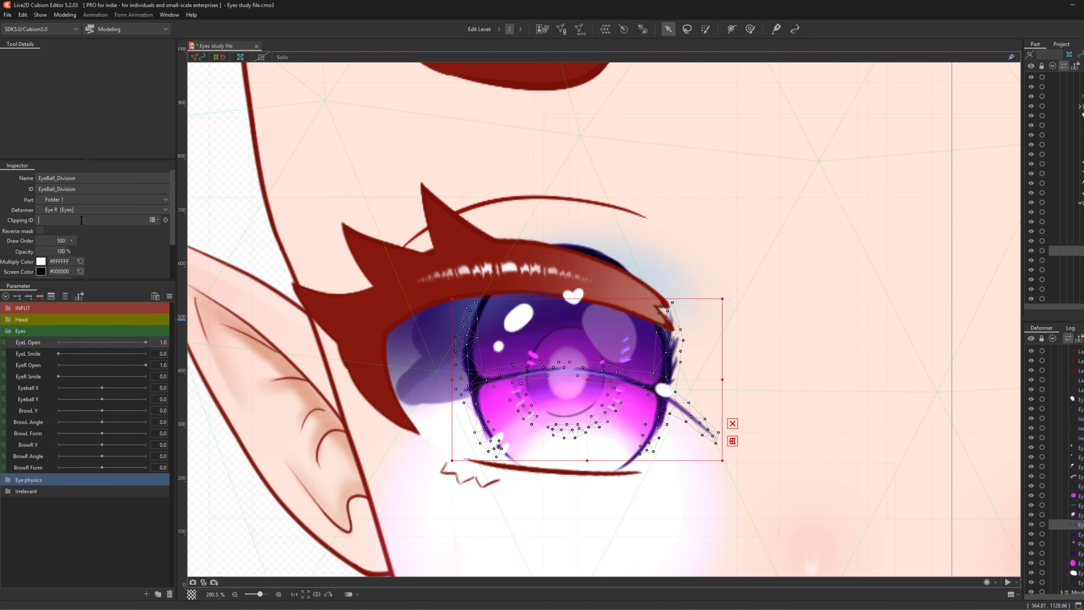
key(ctrl+v)
- Clip EyeBall_TopLight, the eyeball lines mesh and the neighbouring eye meshes to EyeWhite_R
click(1079, 514)
key(ctrl+v)
click(1079, 505)
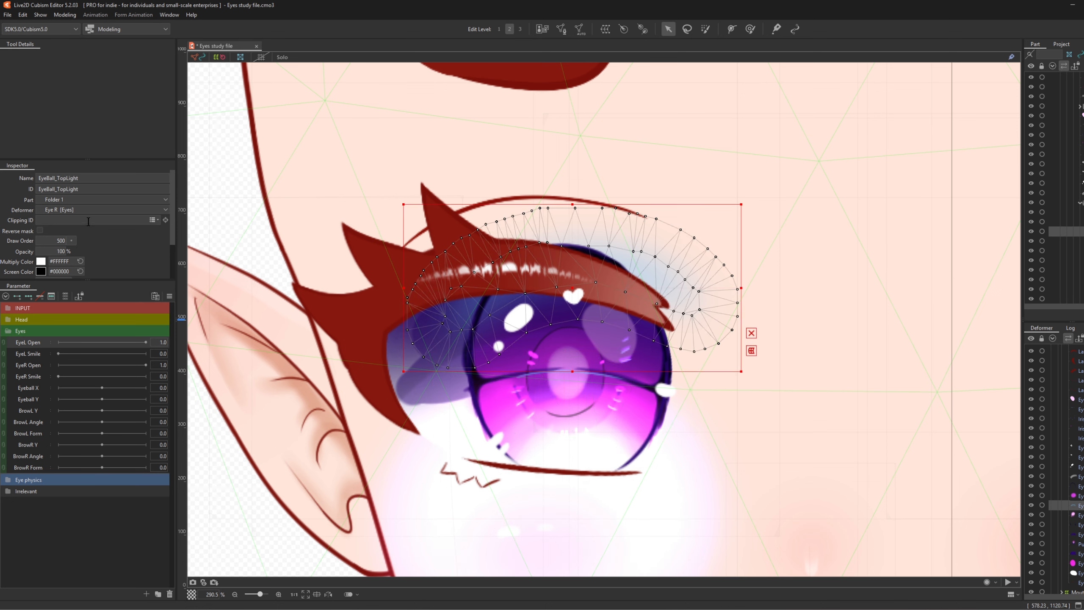
key(ctrl+v)
click(1079, 496)
key(ctrl+v)
click(1079, 486)
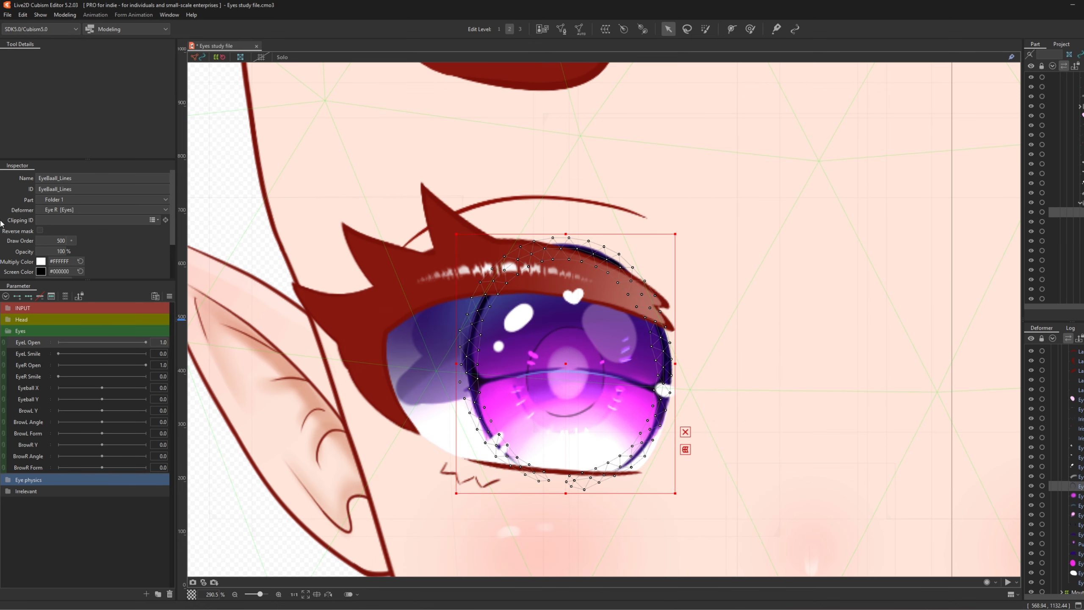
key(ctrl+v)
click(1079, 476)
click(72, 220)
text(EyeWhite_R)
- Clip the EyeShine1, EyeShine2 and EyeShine3 highlight meshes to EyeWhite_R
click(1079, 467)
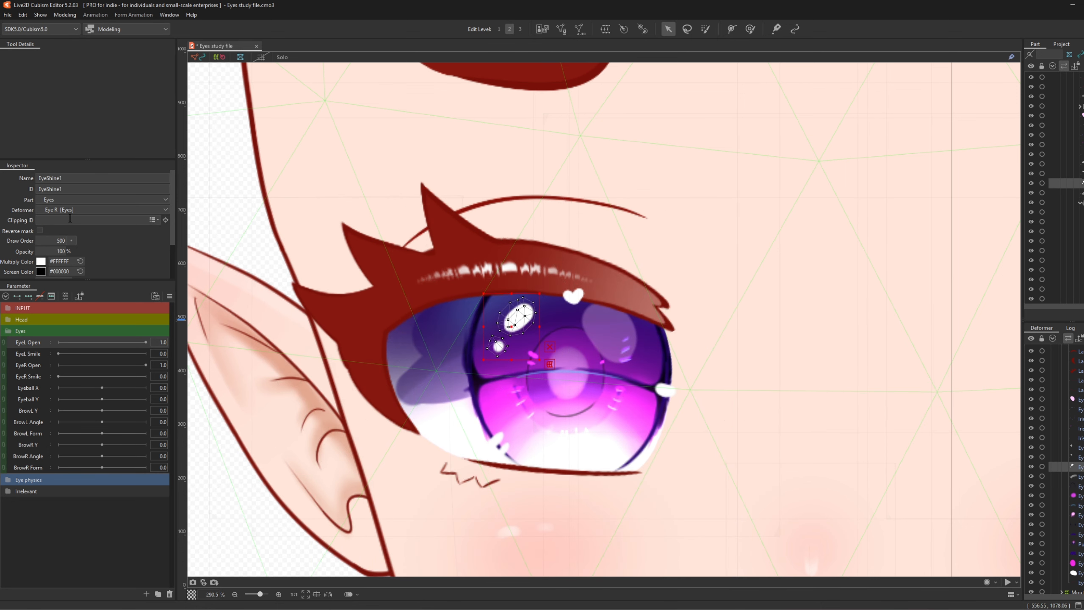
click(70, 218)
text(EyeWhite_R)
click(1079, 457)
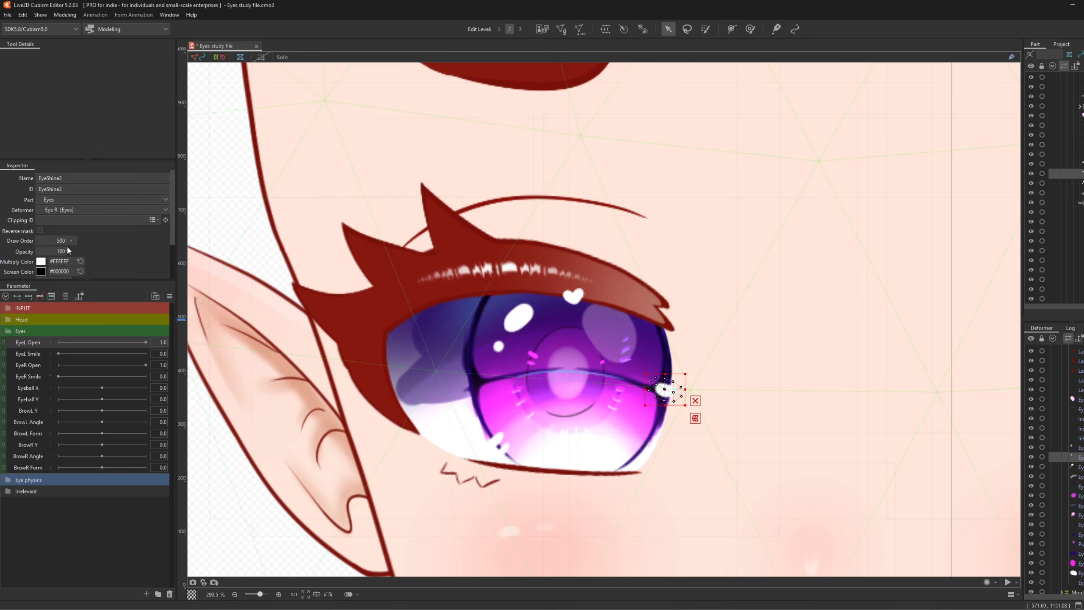
click(88, 218)
text(EyeWhite_R)
click(1081, 448)
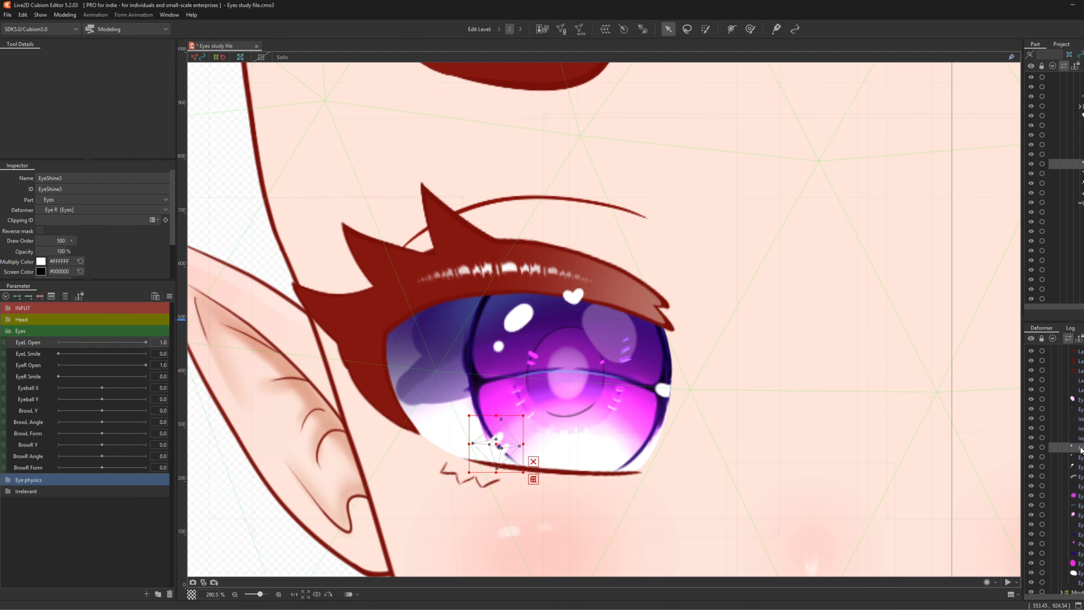
click(70, 221)
text(EyeWhite_R)
- Clip Iris_Lines, Iris_ShineIn and EyeBall_DivisionLight to EyeWhite_R
click(1081, 438)
click(69, 219)
text(EyeWhite_R)
click(1081, 428)
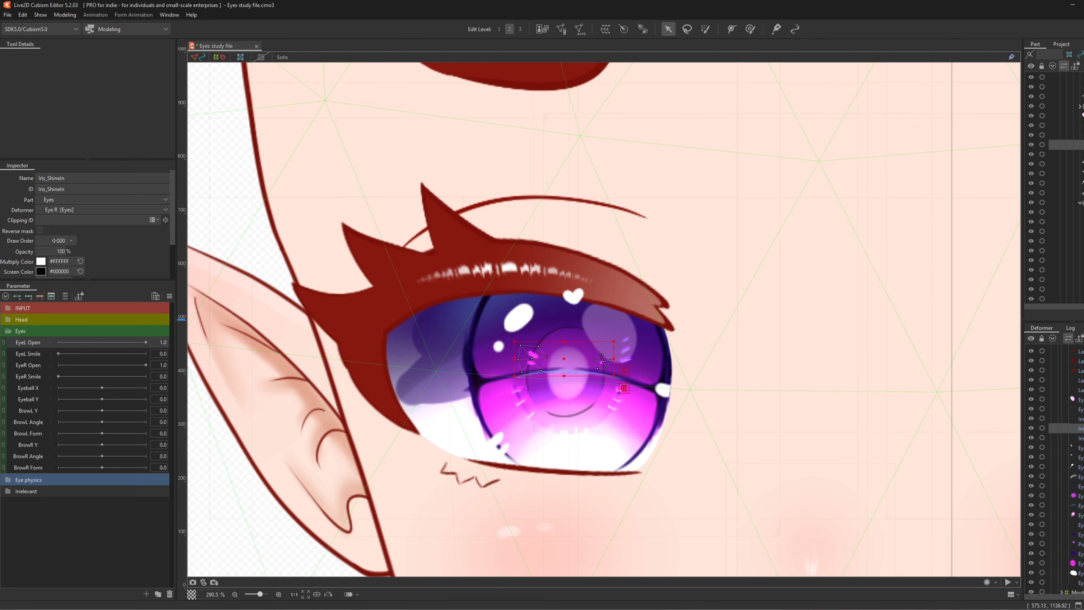
click(70, 220)
text(EyeWhite_R)
click(1081, 409)
click(69, 220)
text(EyeWhite_R)
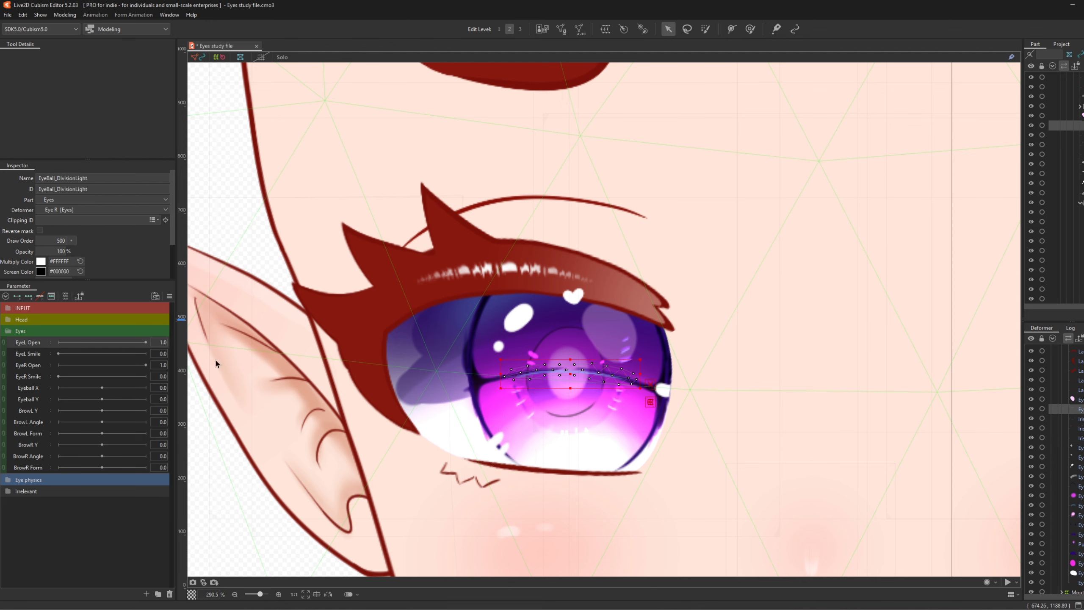
- Clip EyeShine4 to EyeWhite_R and recheck EyeBall_DivisionLight's clipping
click(1081, 399)
click(69, 220)
text(EyeWhite_R)
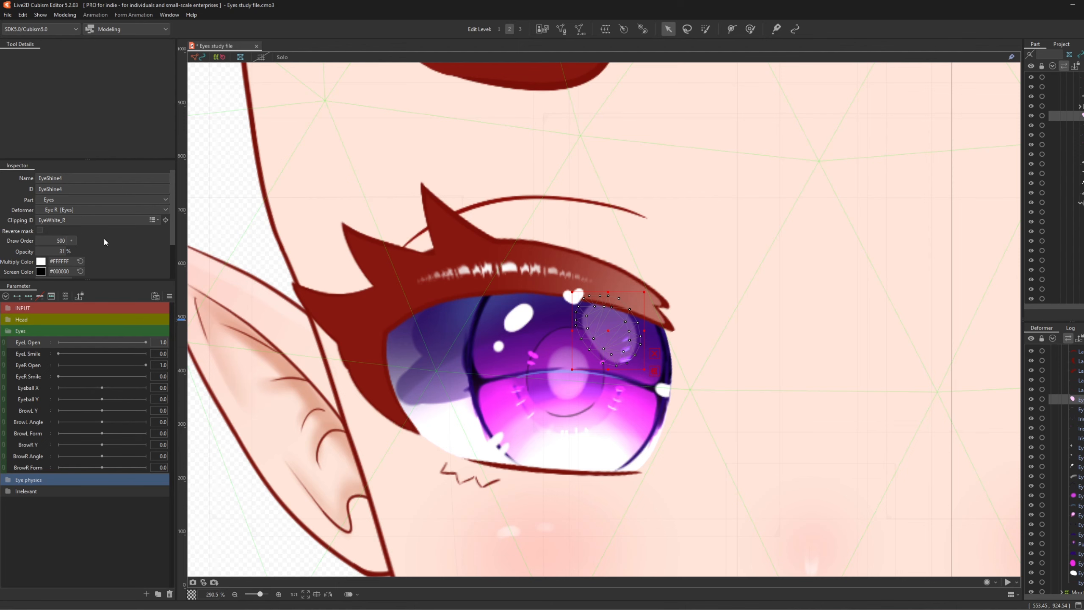
click(1081, 389)
click(1081, 409)
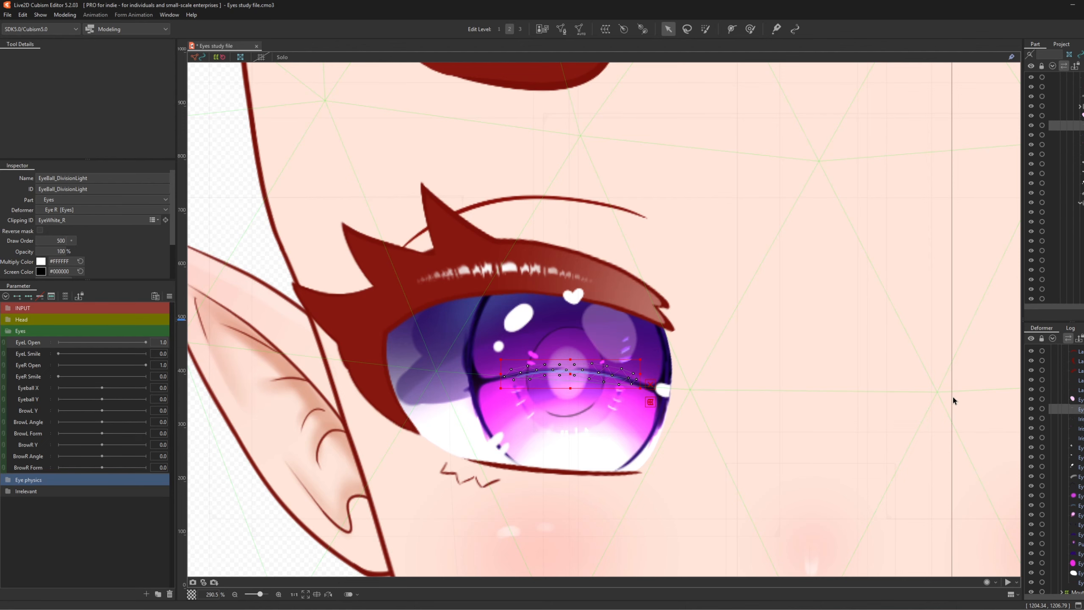
- Duplicate the EyeWhite_R eye white mesh with Ctrl+D, producing EyeWhite_R2
scroll(597, 361, down, 2)
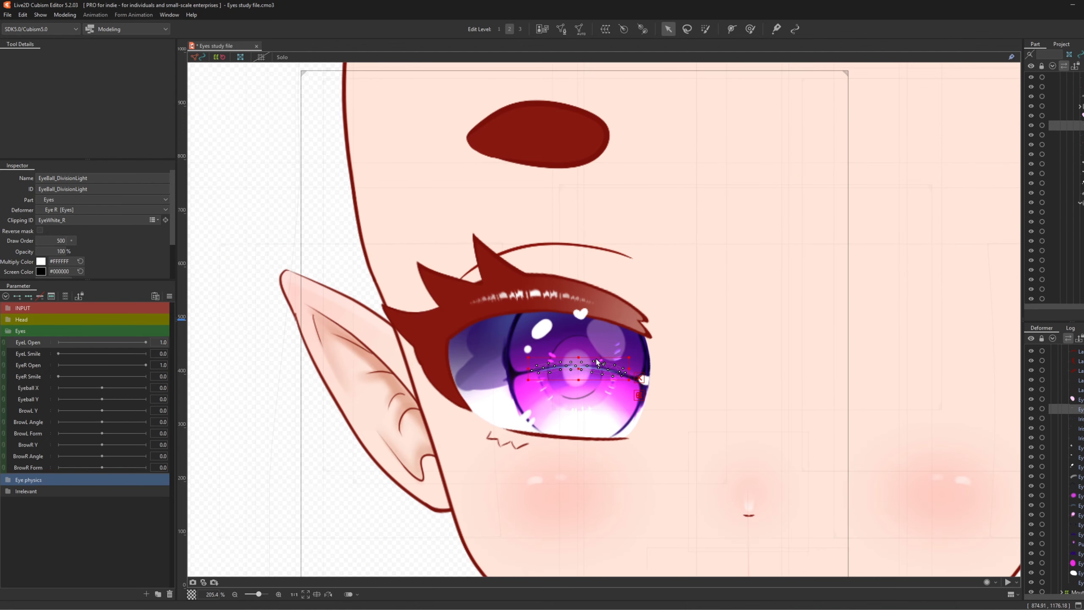
scroll(553, 368, up, 2)
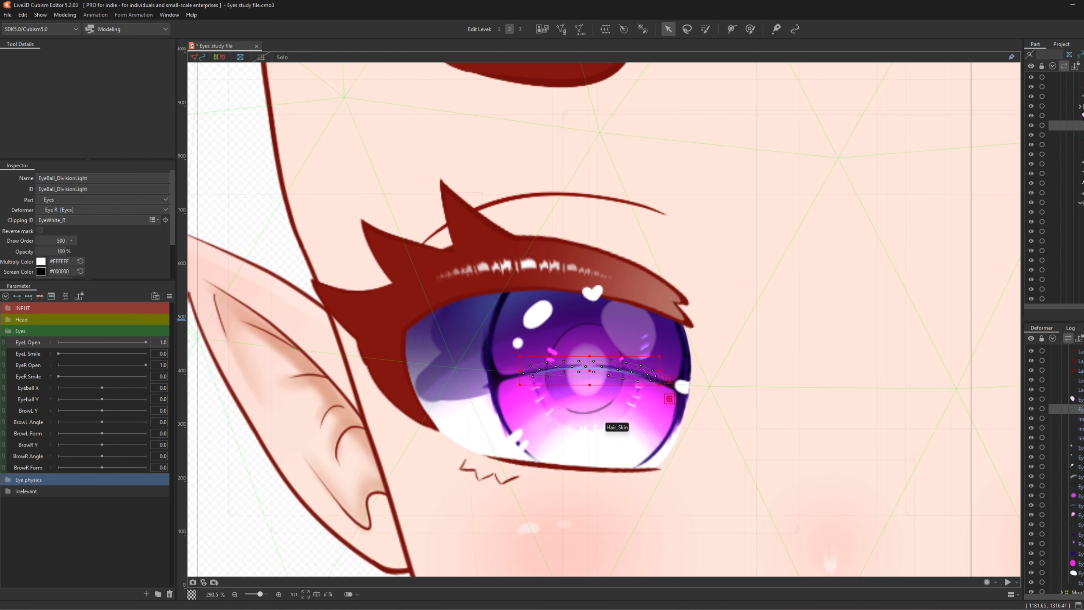
click(165, 220)
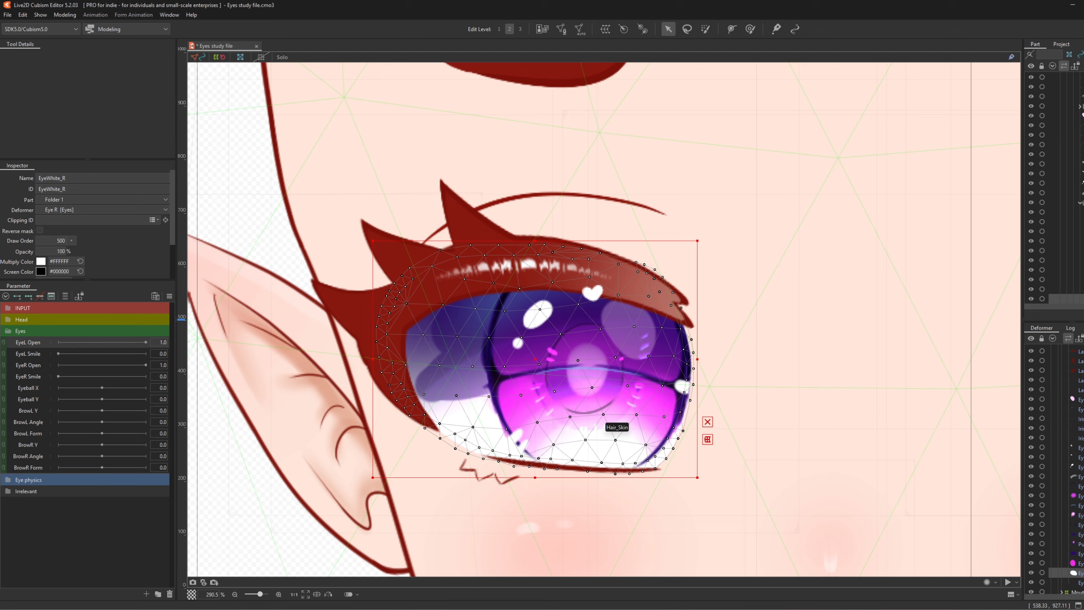
key(ctrl+d)
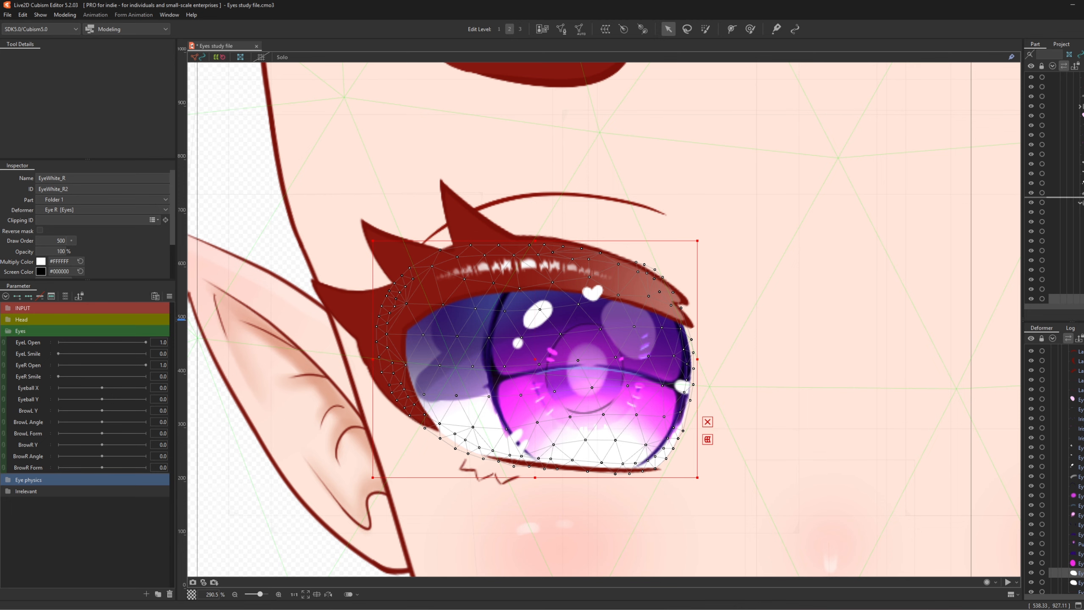
- Move the EyeWhite_R2 copy into the Eyes part
drag(1079, 298, 1080, 198)
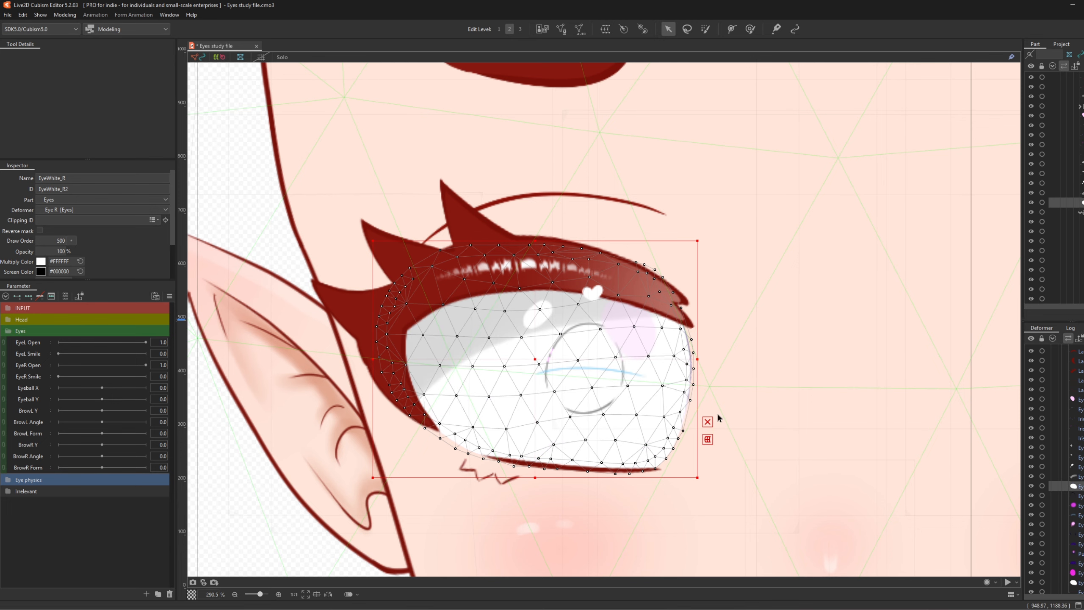
scroll(489, 415, down, 1)
scroll(551, 370, up, 1)
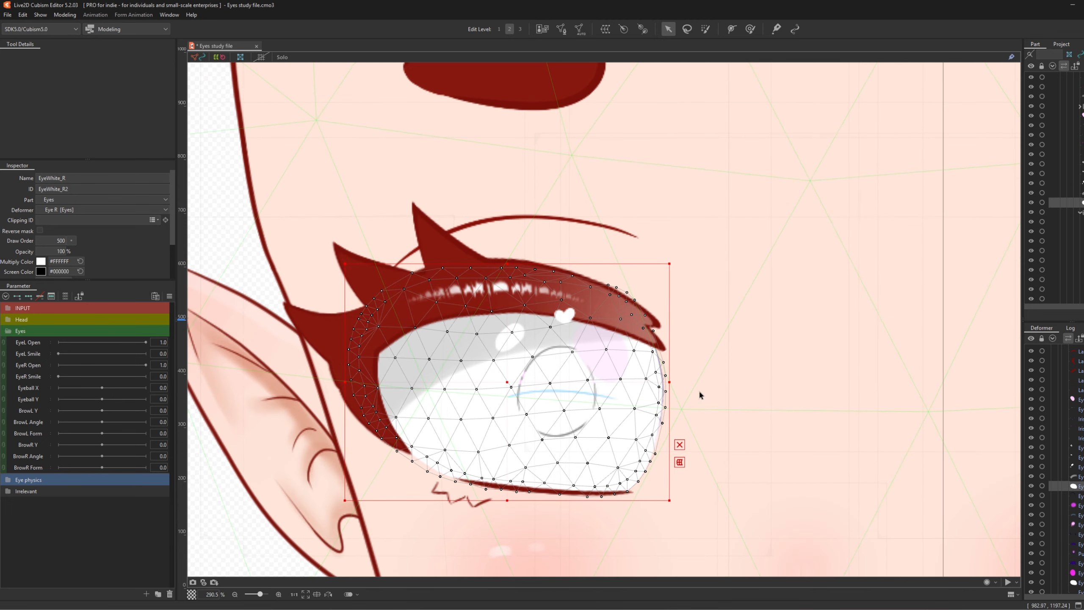
scroll(669, 388, up, 1)
scroll(575, 378, down, 1)
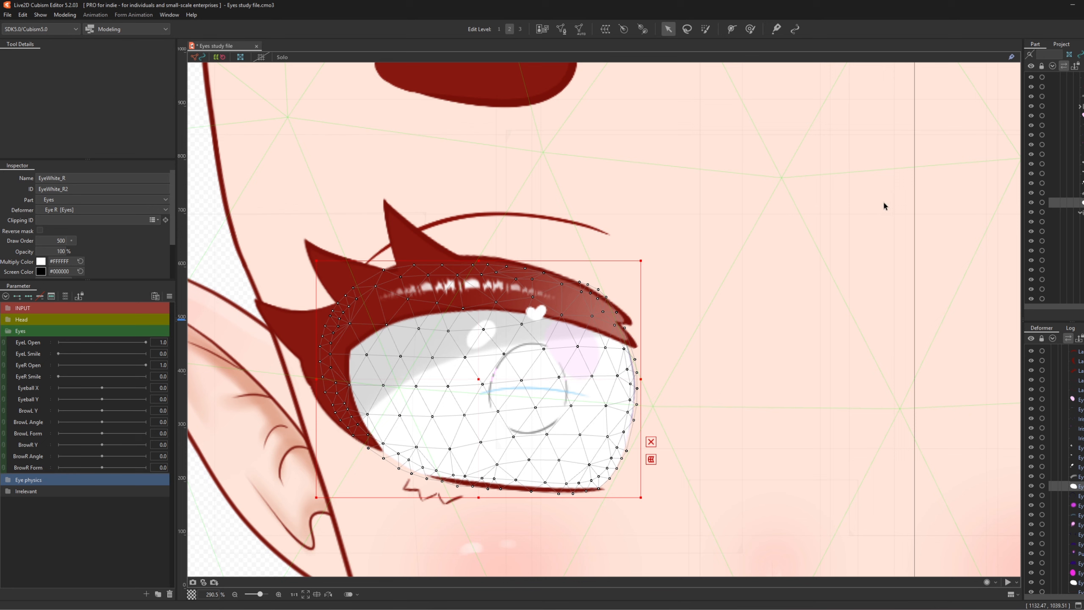
scroll(1054, 183, down, 2)
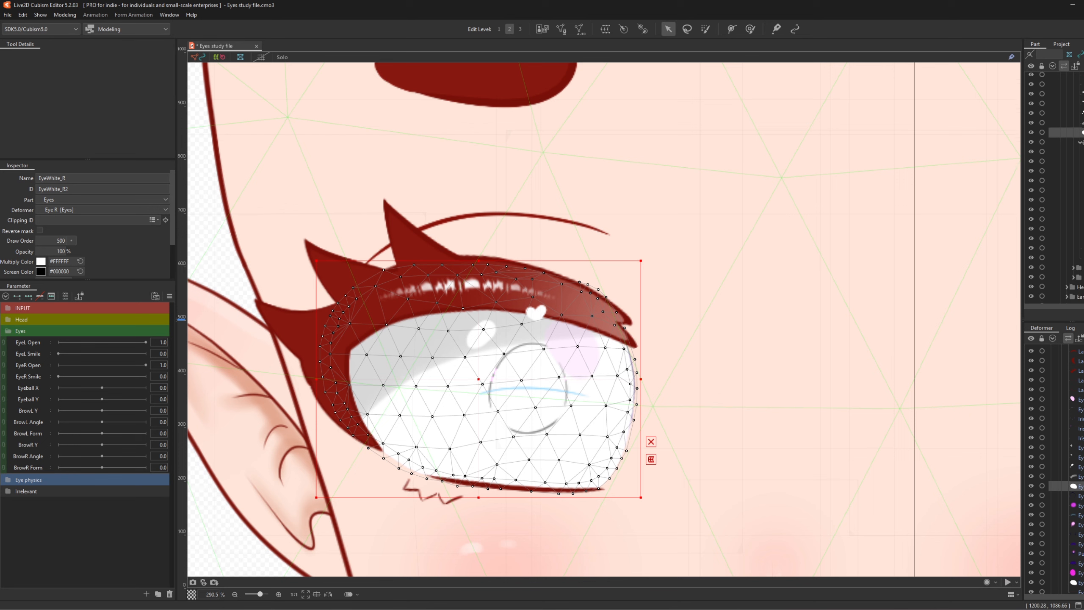
- Set EyeWhite_R2's Clipping ID to EyeBall_Base
click(1079, 263)
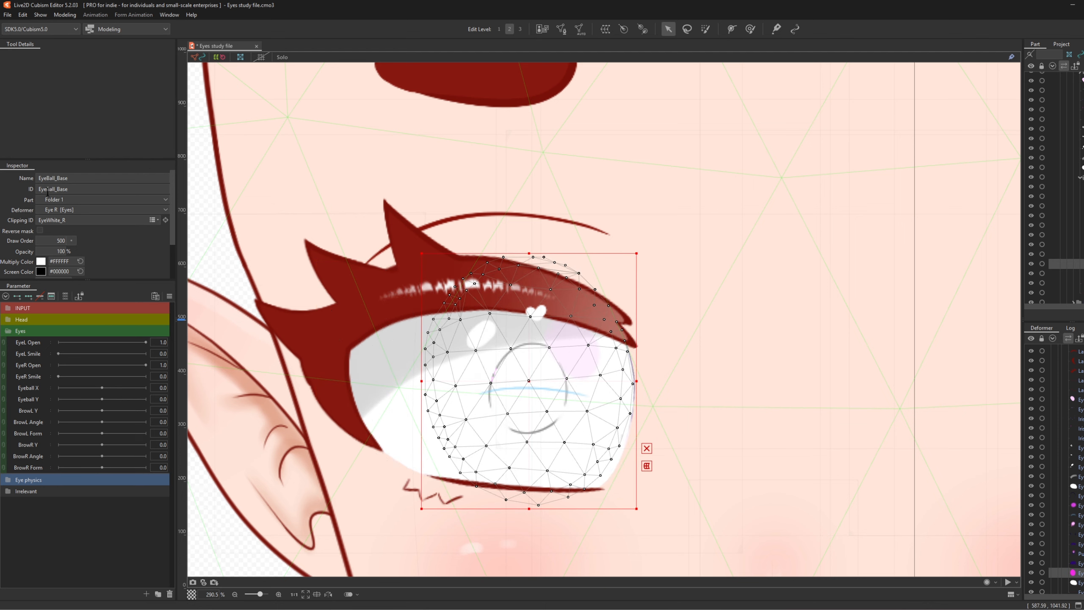
double_click(104, 189)
key(ctrl+c)
click(1082, 167)
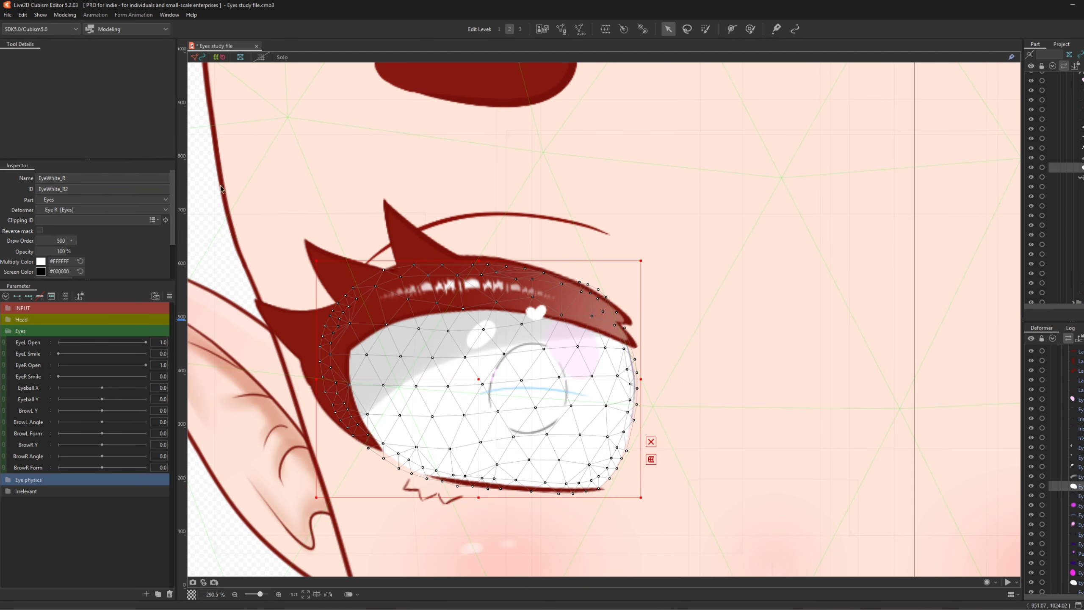
click(65, 224)
key(ctrl+v)
key(Return)
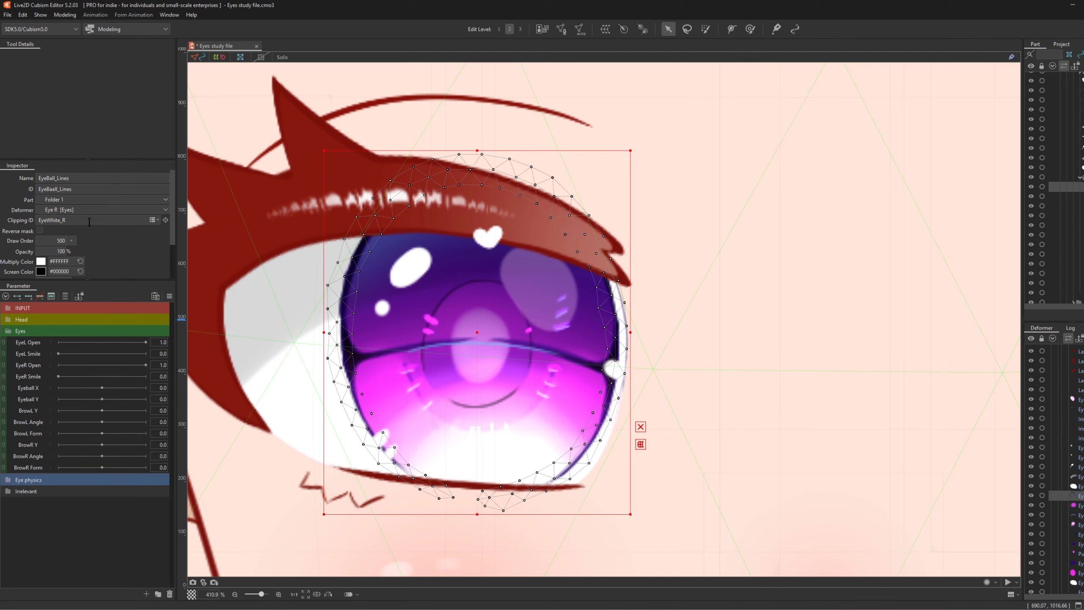
- Append ', EyeBall_Lines' after EyeBall_Base in the eye white's Clipping ID
double_click(81, 188)
key(ctrl+c)
click(1081, 486)
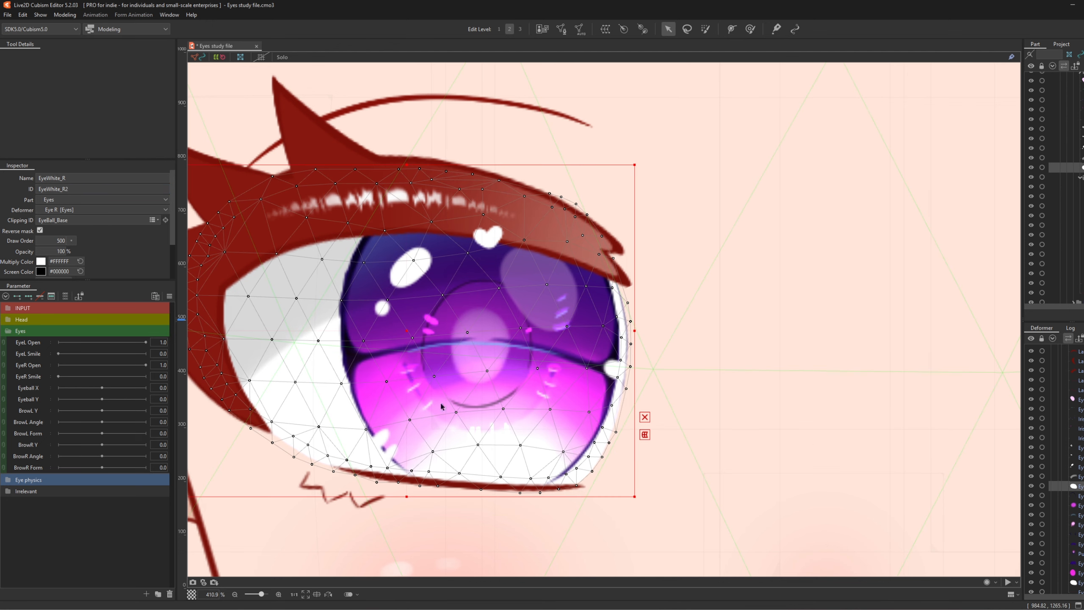
double_click(96, 222)
click(90, 222)
text(,)
key(ctrl+v)
key(Return)
scroll(466, 293, down, 5)
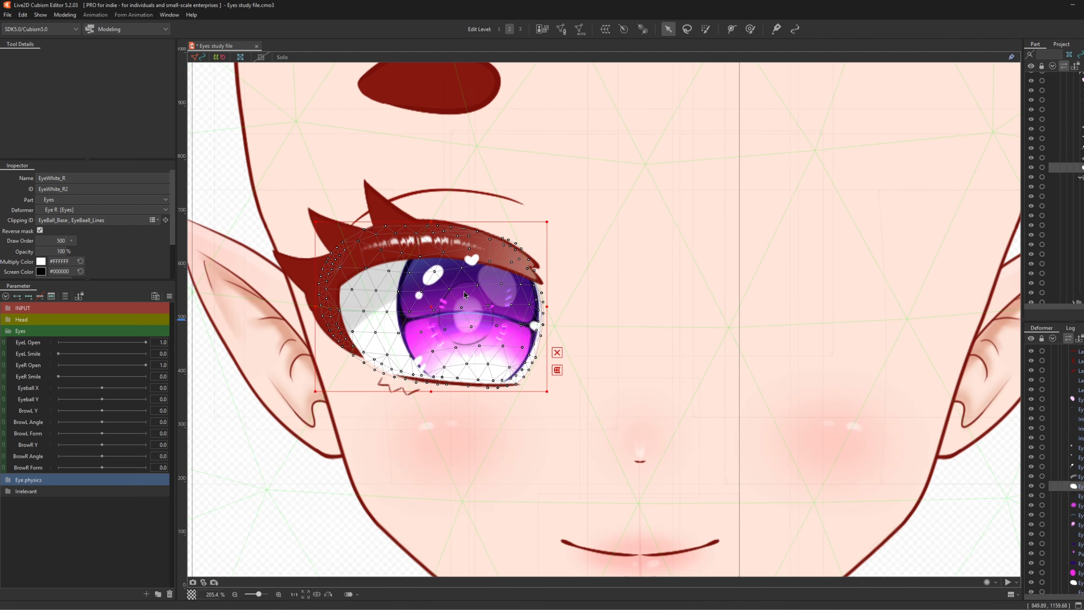
scroll(441, 357, up, 4)
scroll(444, 358, up, 2)
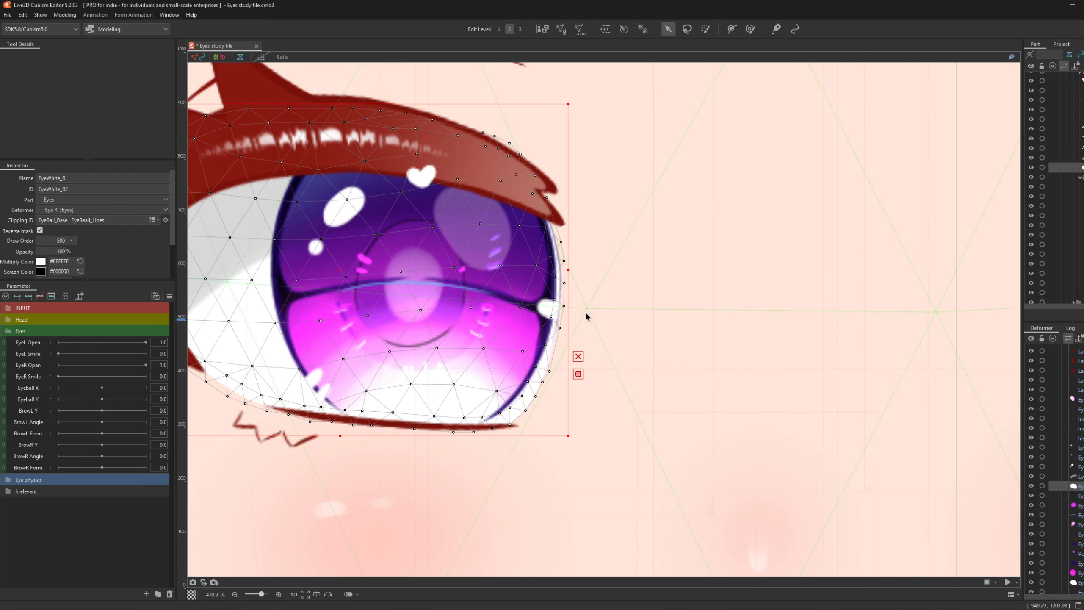
scroll(567, 334, up, 1)
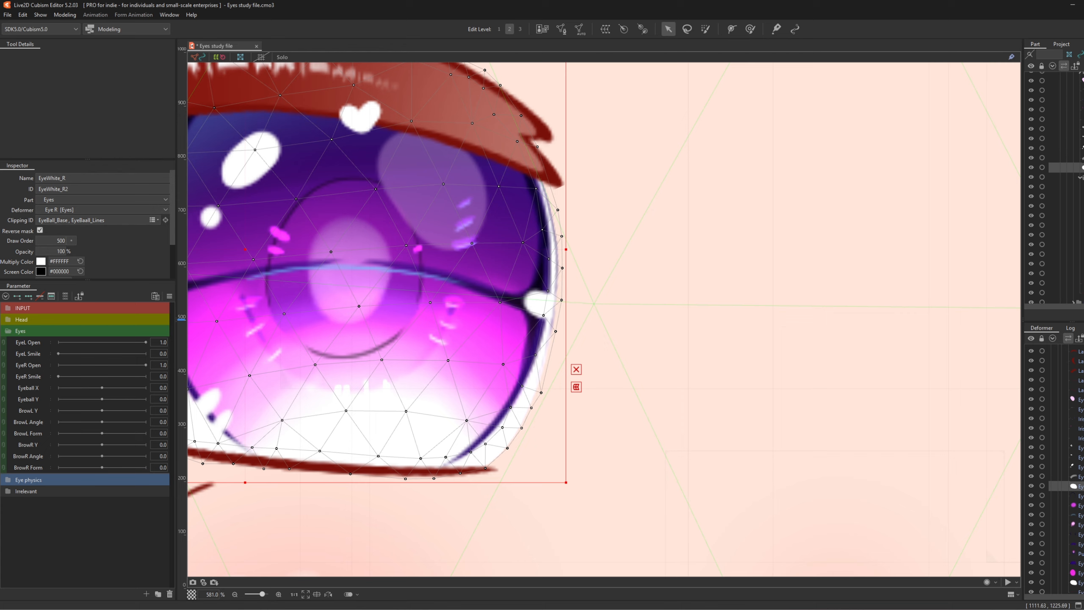
- Deselect the eye white, select the EyeL Open parameter, then select the heart-shaped eye shine
click(705, 352)
scroll(705, 352, down, 3)
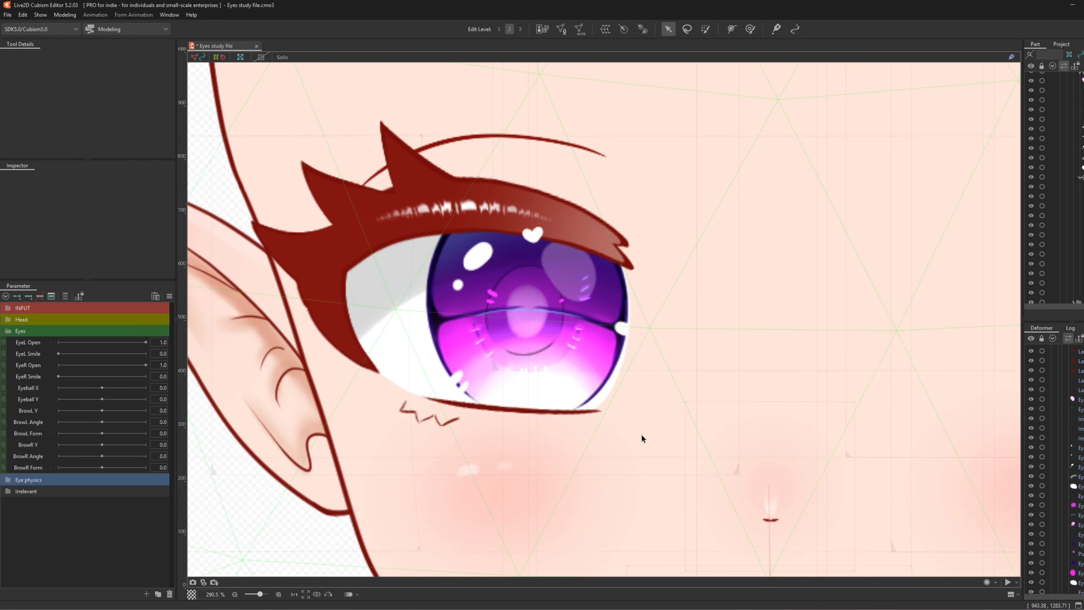
scroll(459, 337, down, 2)
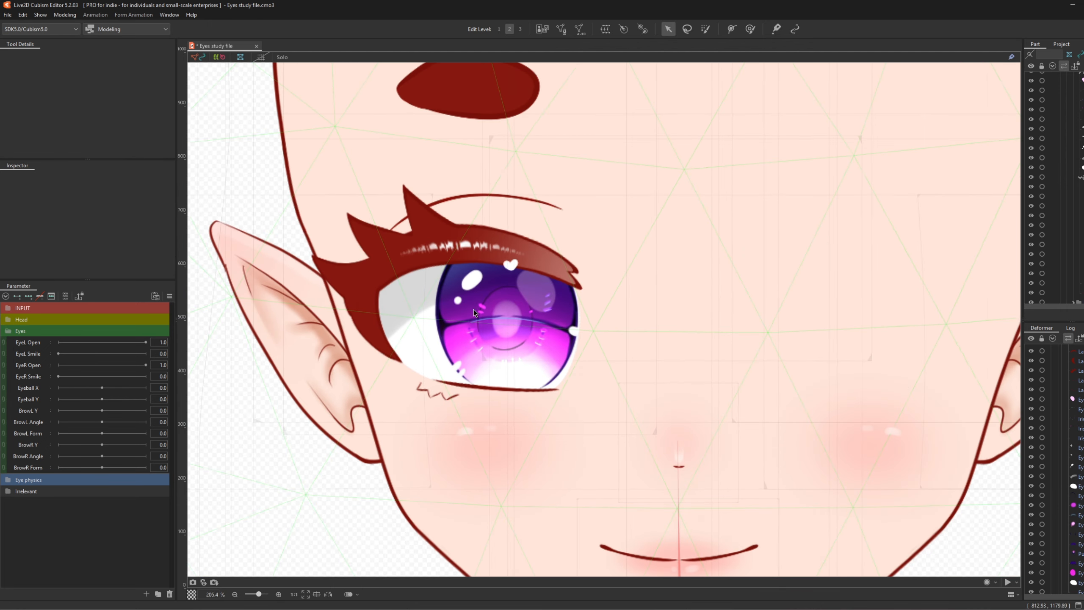
scroll(476, 308, up, 2)
scroll(475, 309, down, 1)
scroll(555, 351, down, 4)
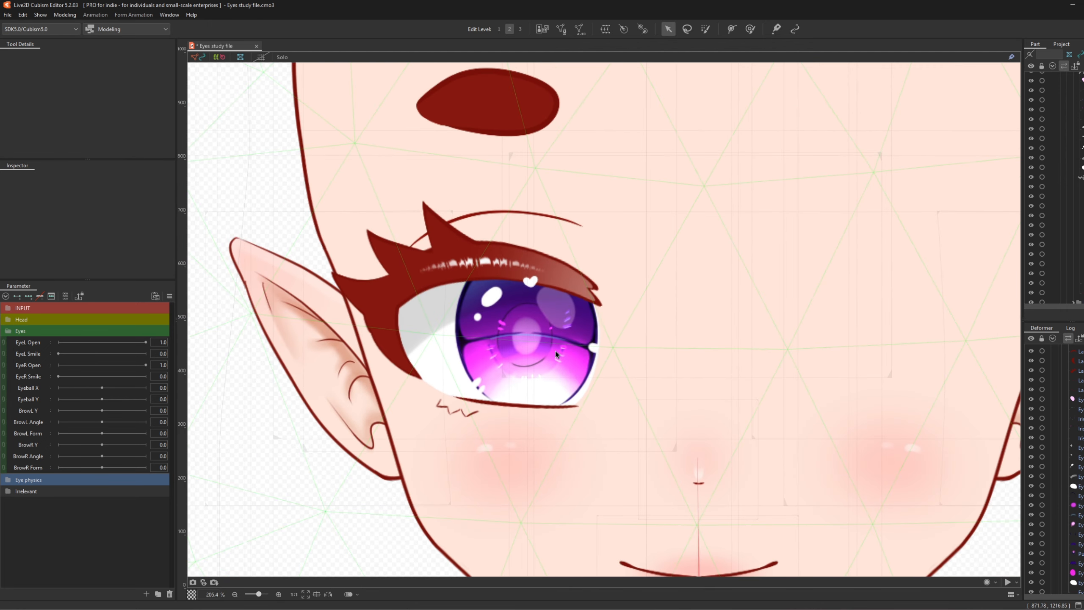
scroll(615, 301, up, 4)
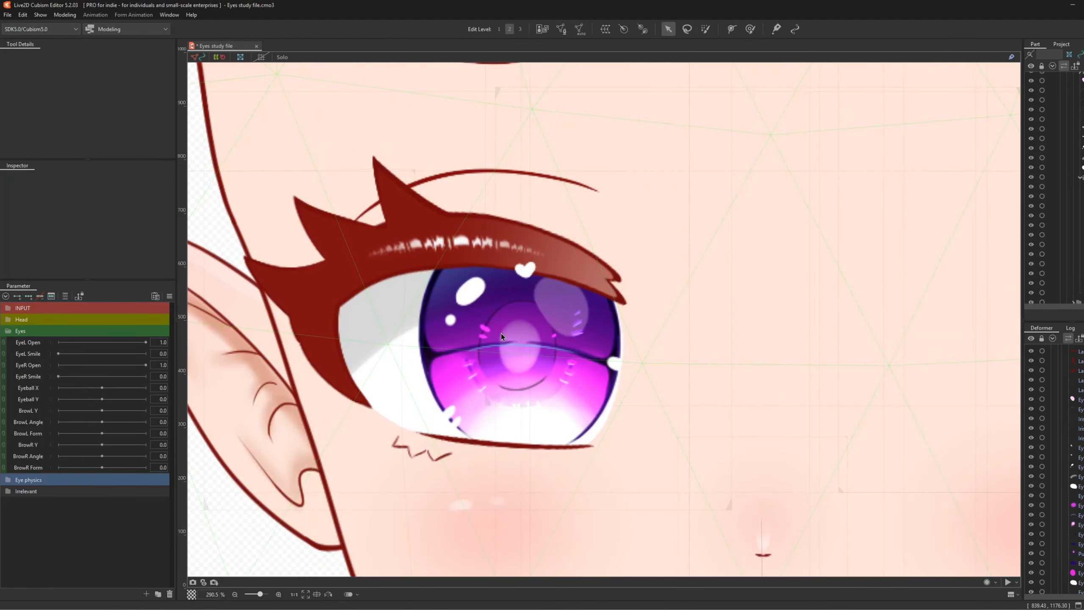
scroll(503, 333, down, 5)
scroll(502, 333, up, 6)
scroll(501, 334, down, 2)
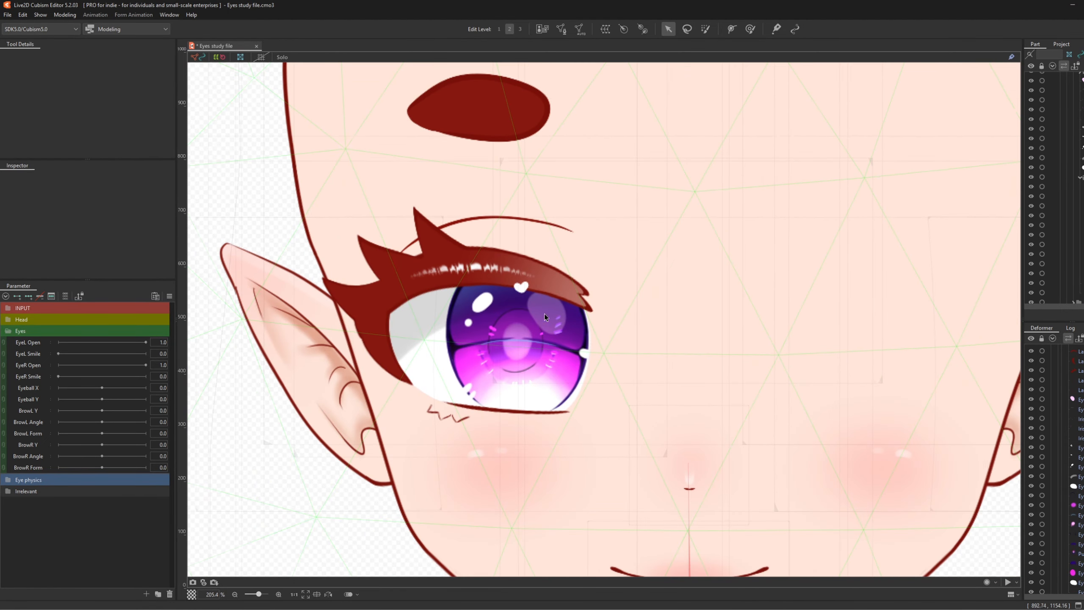
scroll(615, 361, down, 3)
scroll(366, 362, up, 3)
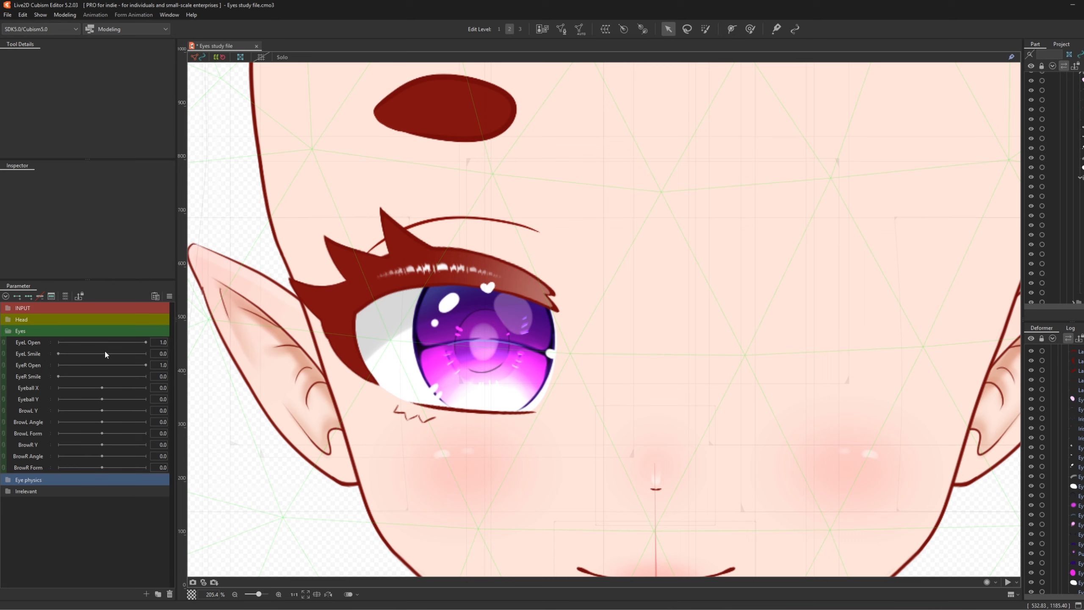
click(30, 343)
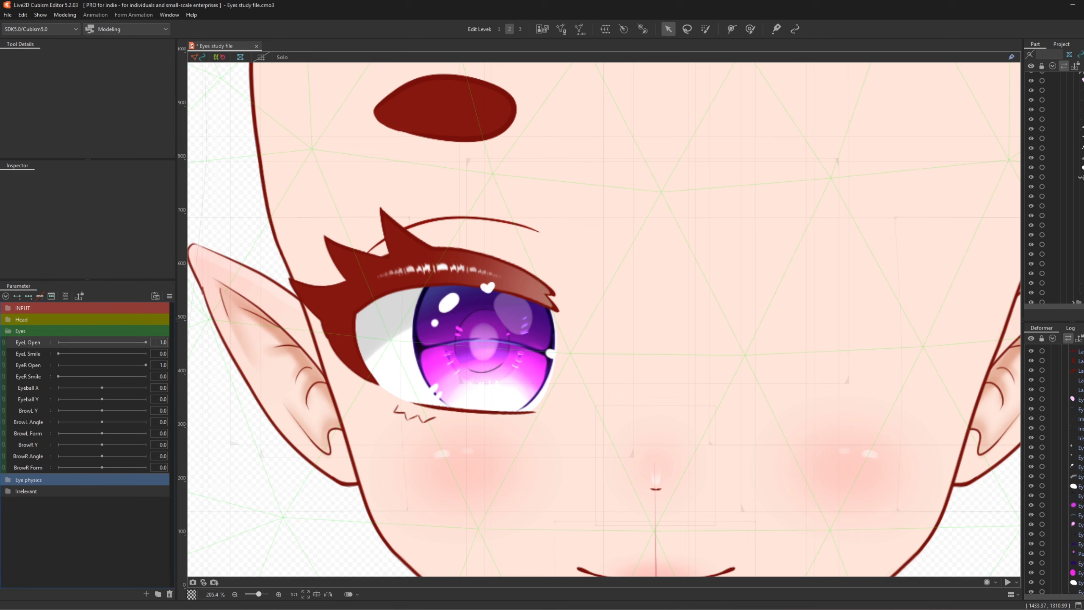
scroll(1054, 470, down, 2)
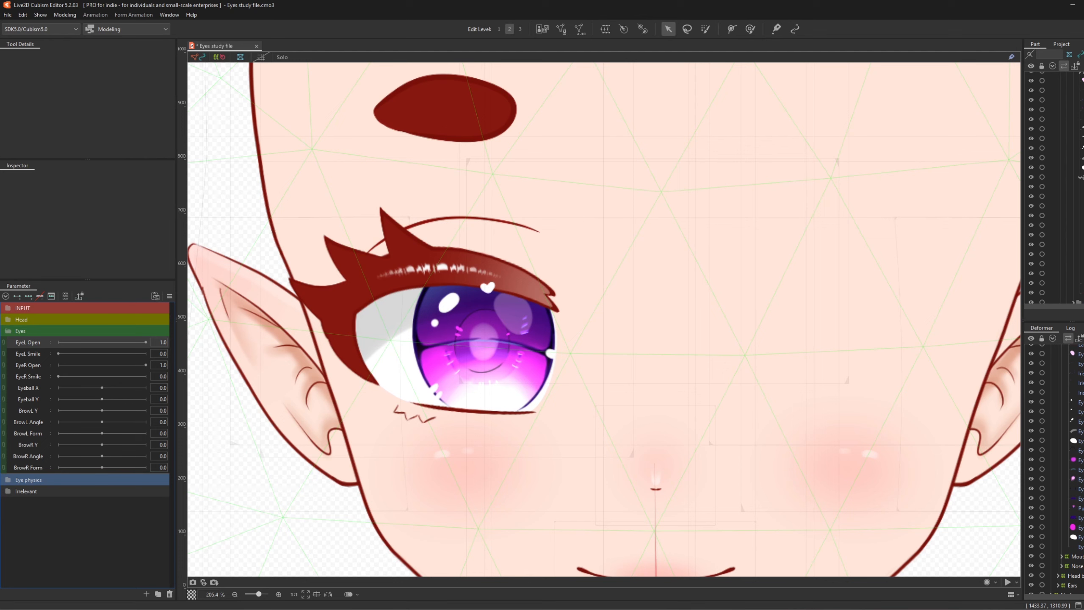
scroll(1054, 469, up, 7)
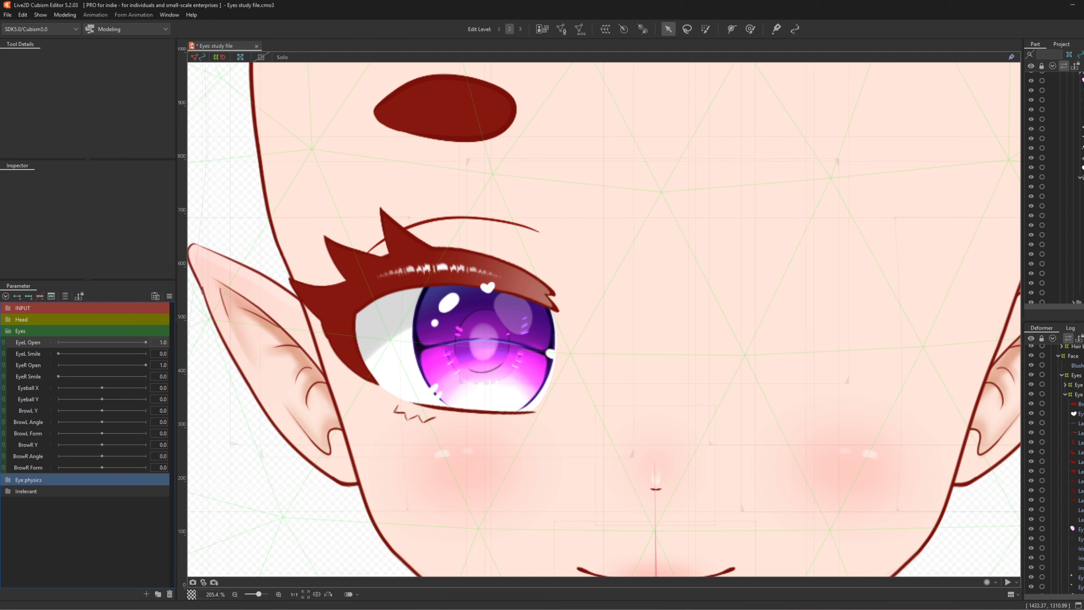
click(488, 286)
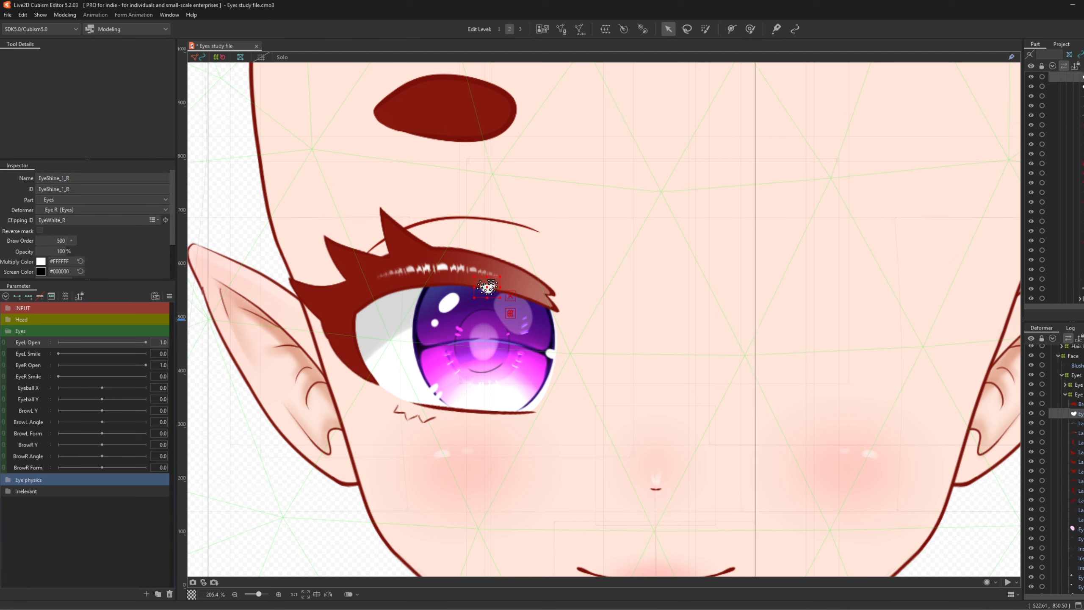
- Add the lash shine, upper lash, lid line, three lash spikes, crease and shadow, then start a warp deformer
shift+click(488, 286)
shift+click(487, 286)
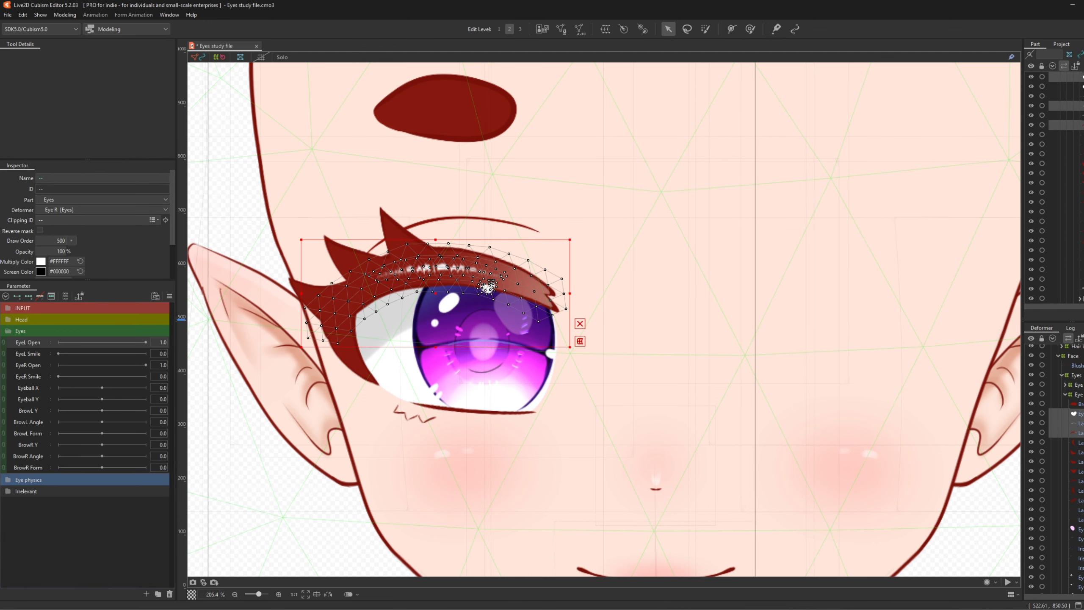
shift+click(487, 286)
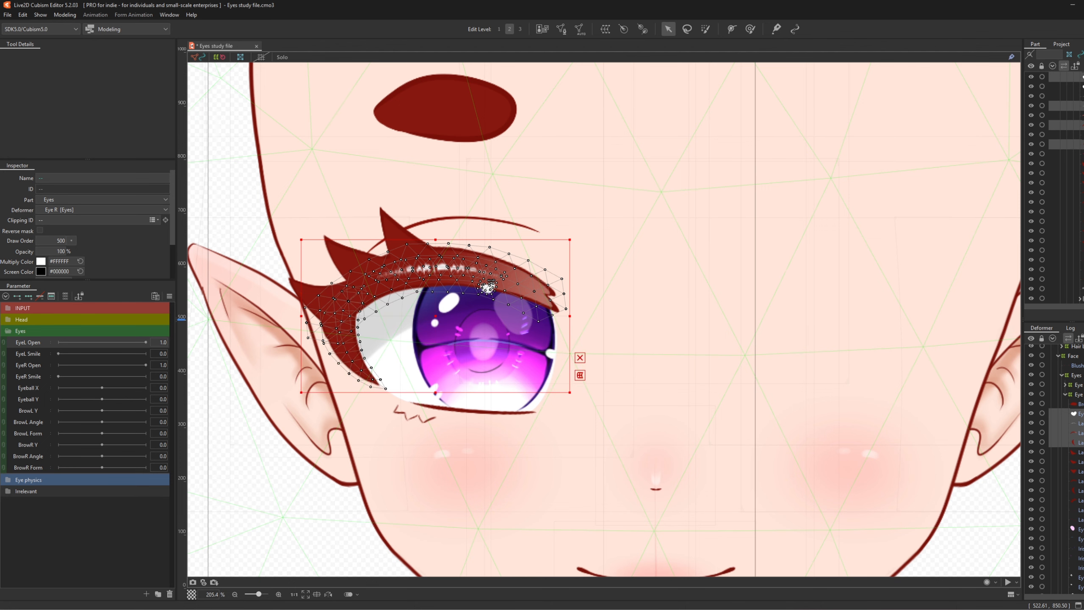
ctrl+click(1080, 452)
ctrl+click(1080, 462)
ctrl+click(1080, 471)
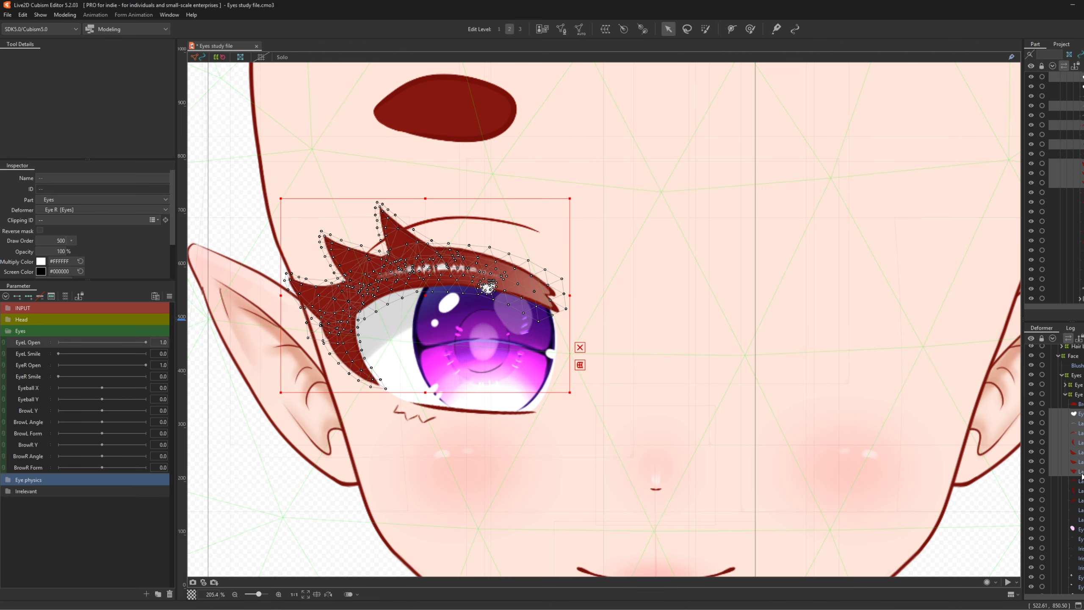
shift+click(512, 222)
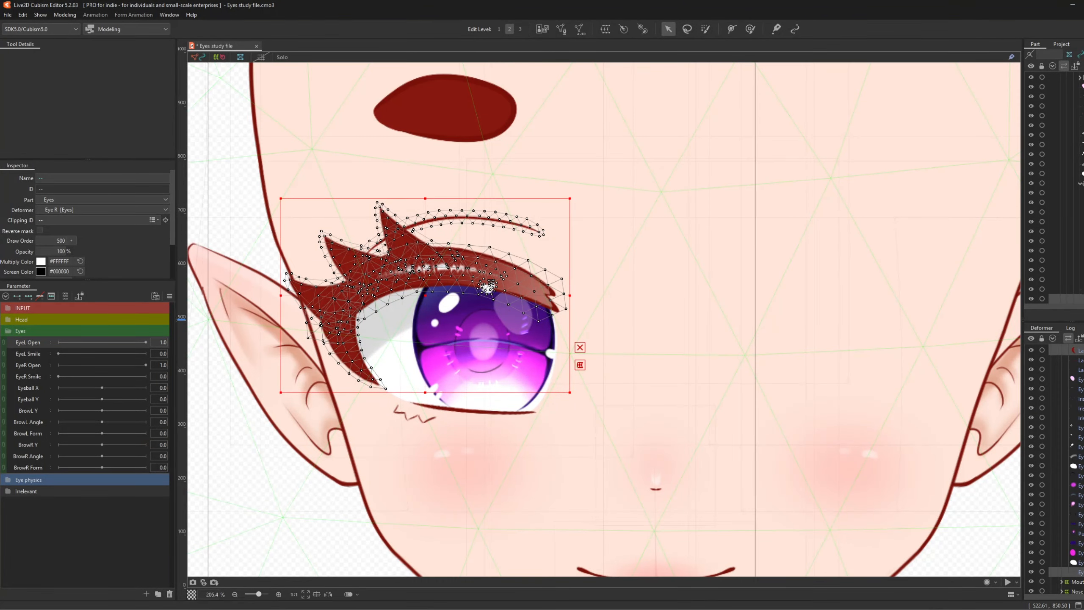
ctrl+click(1080, 457)
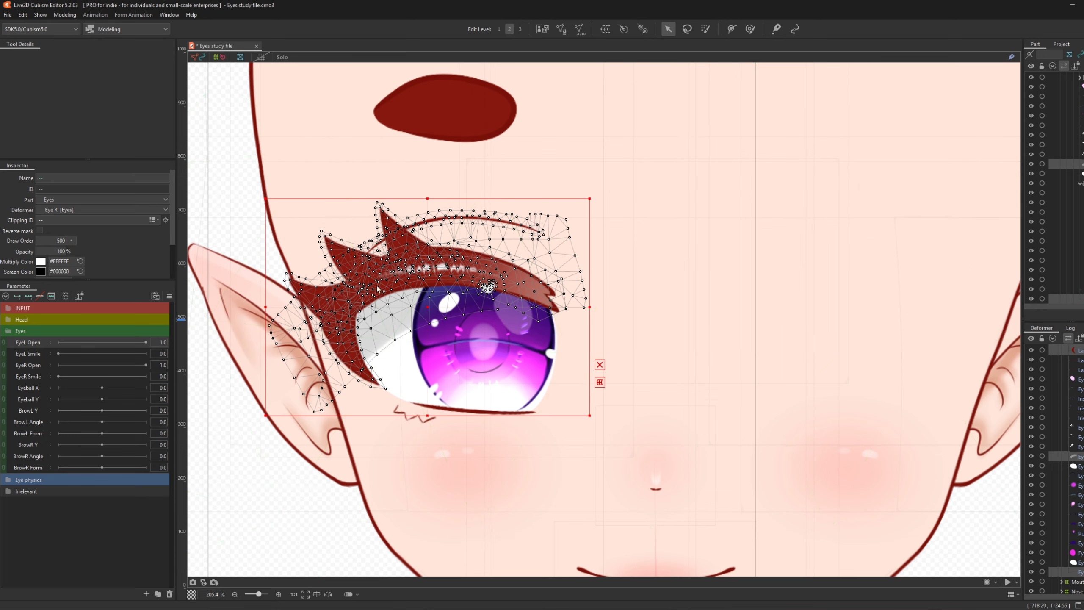
click(605, 29)
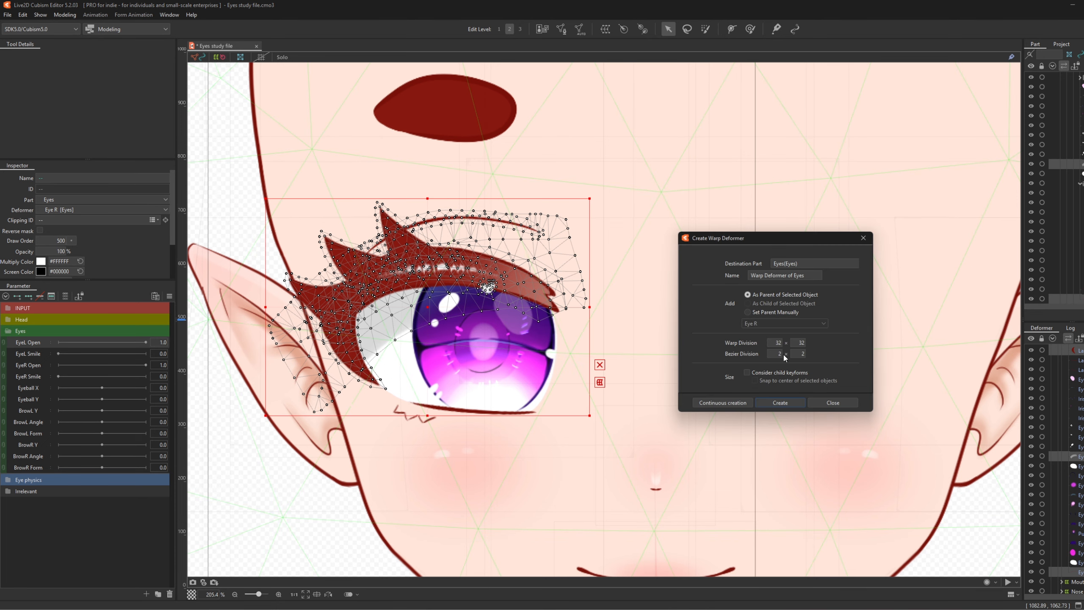
- Create a 25×25 warp deformer named 'Eye up' around the selected upper-eye meshes
double_click(772, 343)
text(25)
click(799, 277)
triple_click(813, 277)
text(Eye up)
click(774, 406)
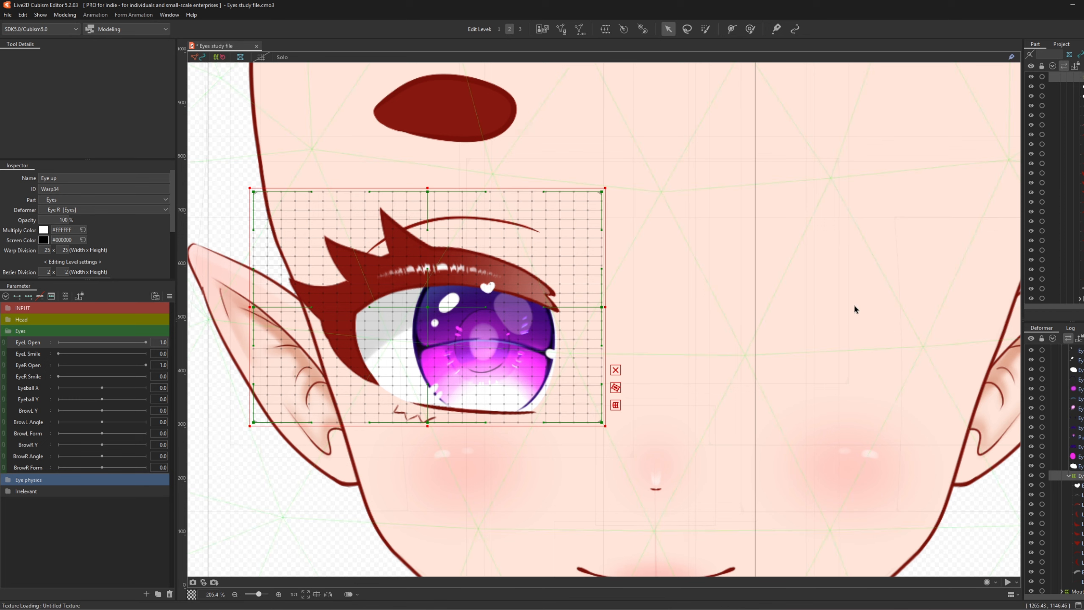
- Key Eye up at 0 and 1 on EyeR Open, undoing the stray EyeL Open keys
key(b)
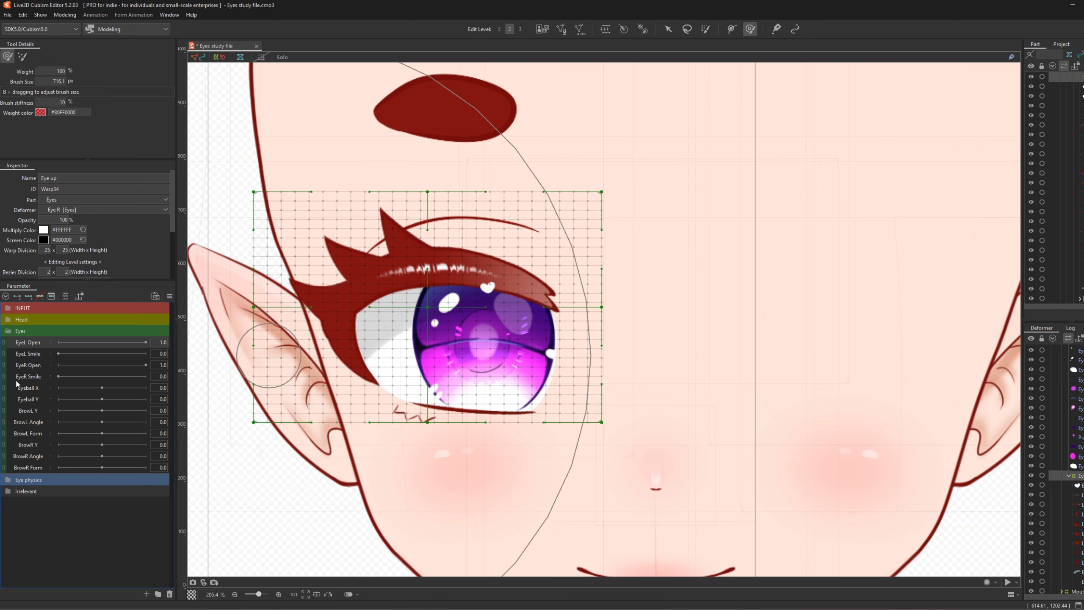
click(18, 296)
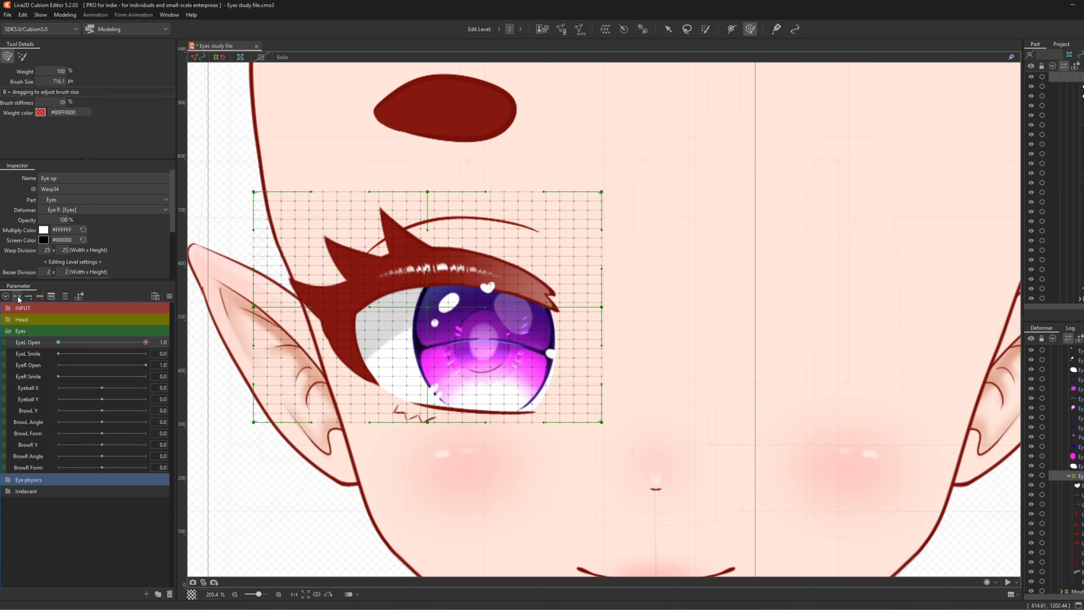
click(145, 342)
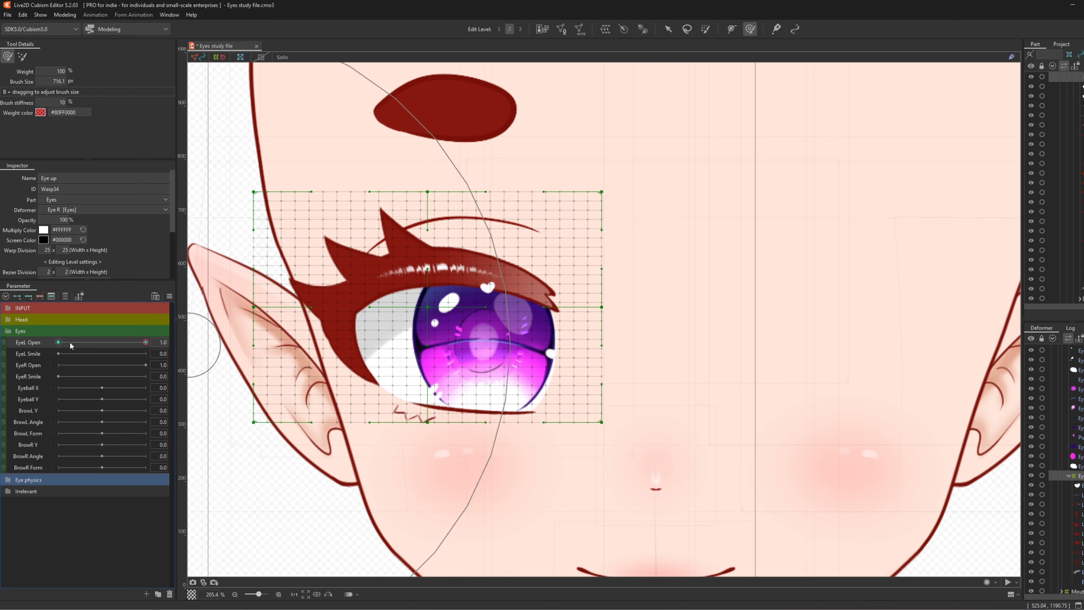
key(ctrl+z)
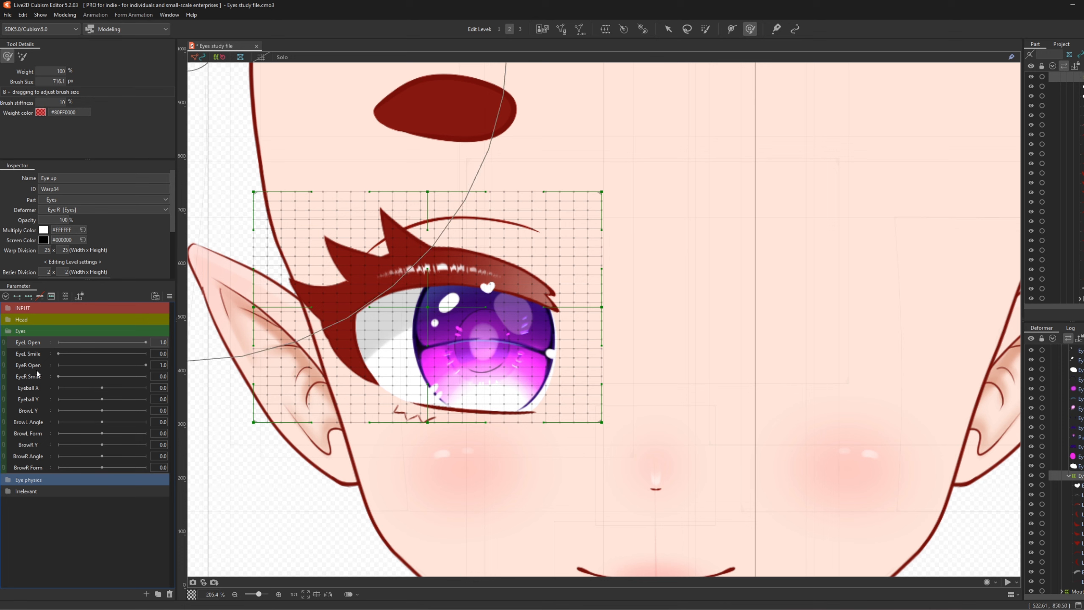
click(37, 369)
click(17, 295)
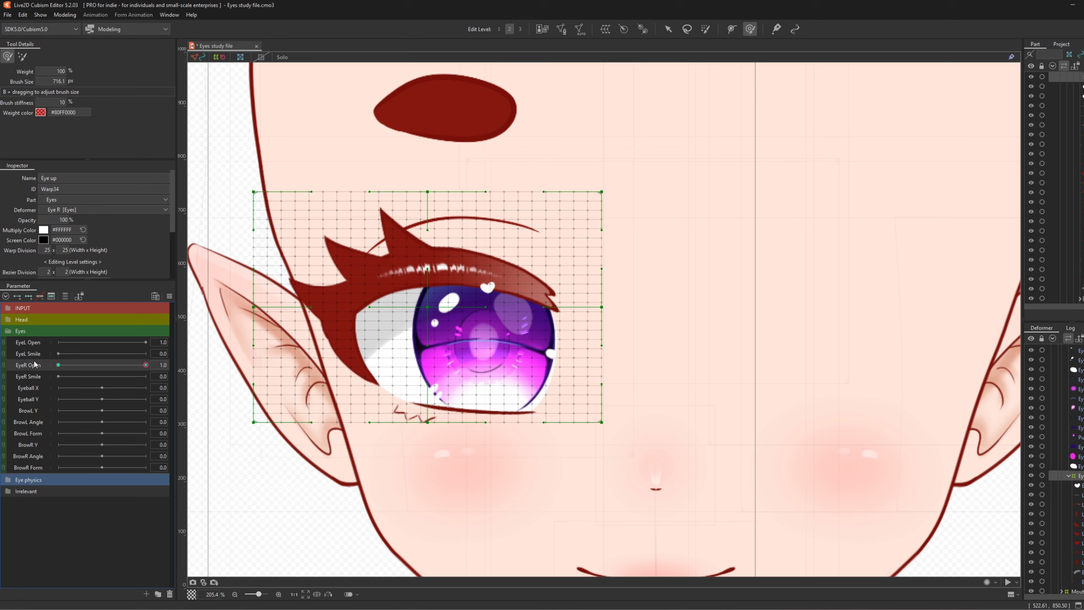
- Set EyeR Open's maximum to 1.3 in Edit Parameter
right_click(34, 369)
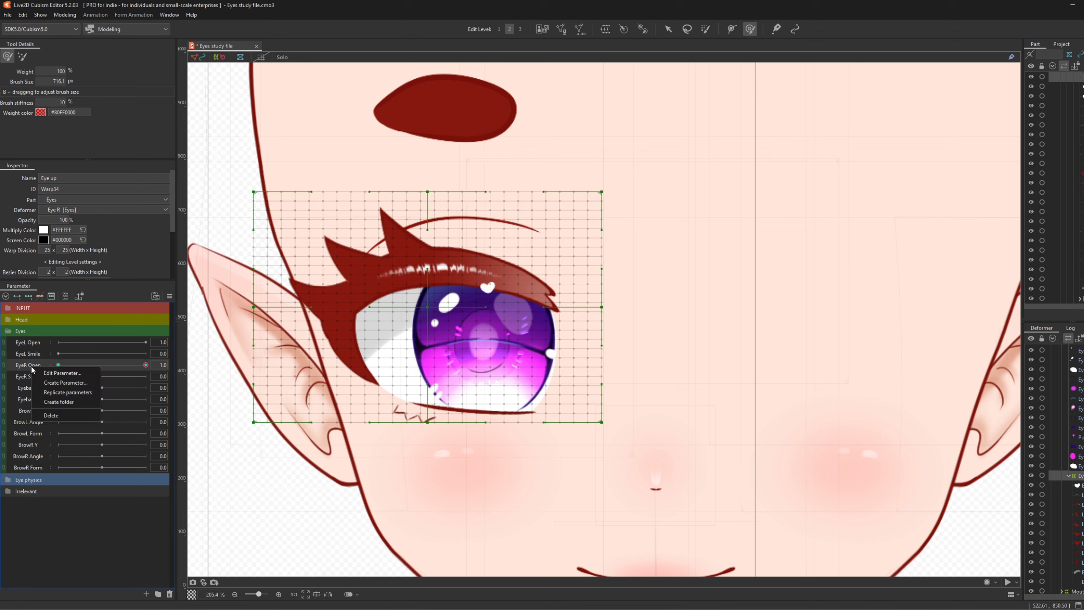
click(62, 373)
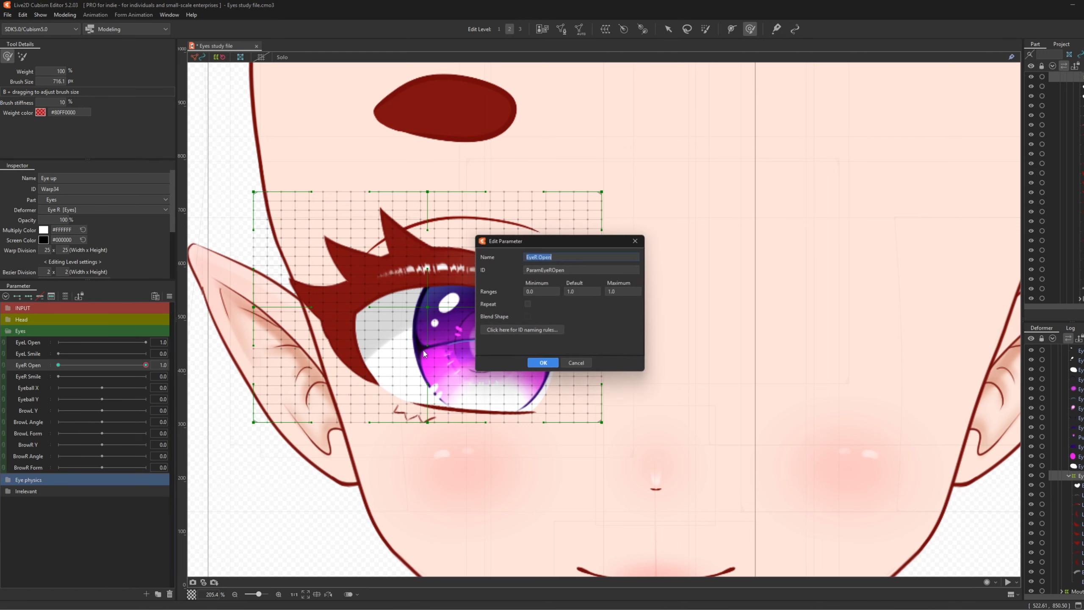
click(619, 291)
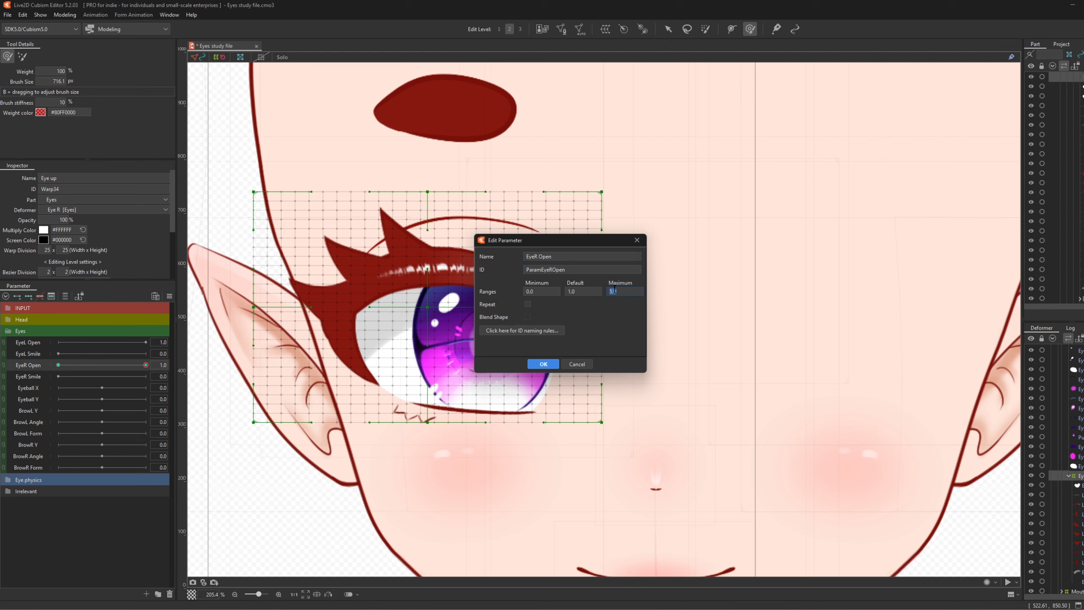
double_click(630, 291)
click(543, 363)
- Add an Eye up keyform at EyeR Open 1.3 and shrink the deform brush to about 409 px
drag(125, 364, 161, 367)
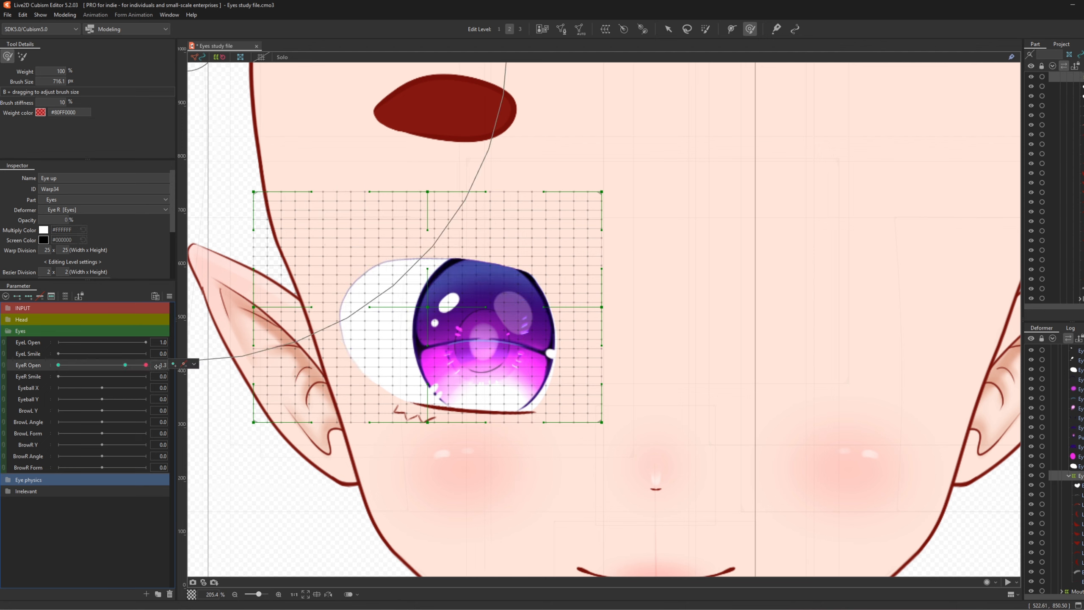
click(173, 364)
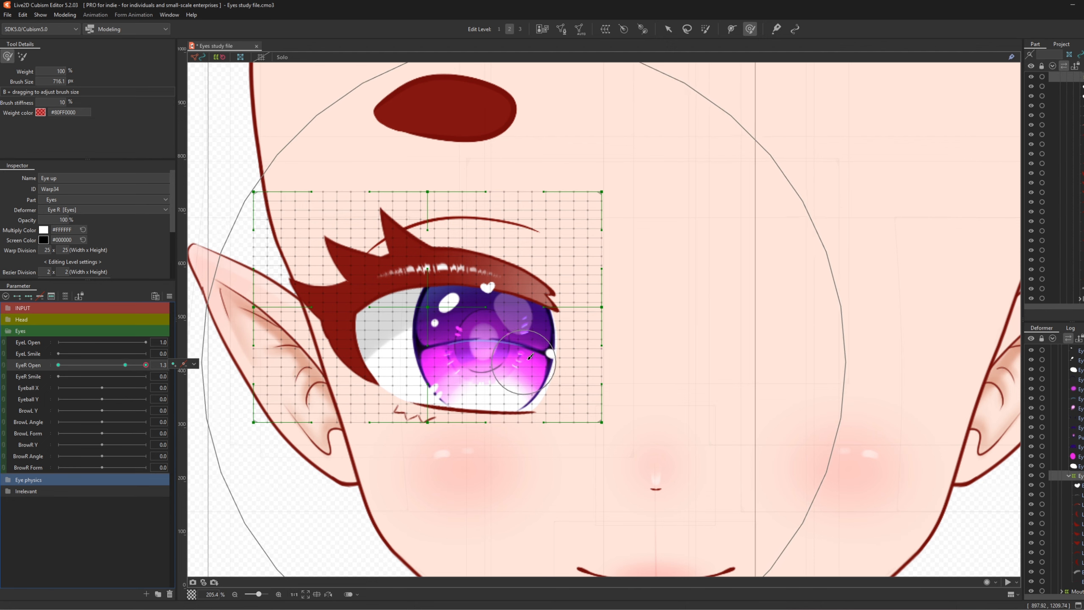
key(b)
mouse_move(634, 286)
mouse_down()
mouse_move(427, 287)
mouse_move(369, 299)
mouse_up()
- Lift the upper eyelid, pull the outer lash corner down and outward, and raise the lid's upper-left
drag(447, 317, 450, 267)
drag(455, 290, 455, 279)
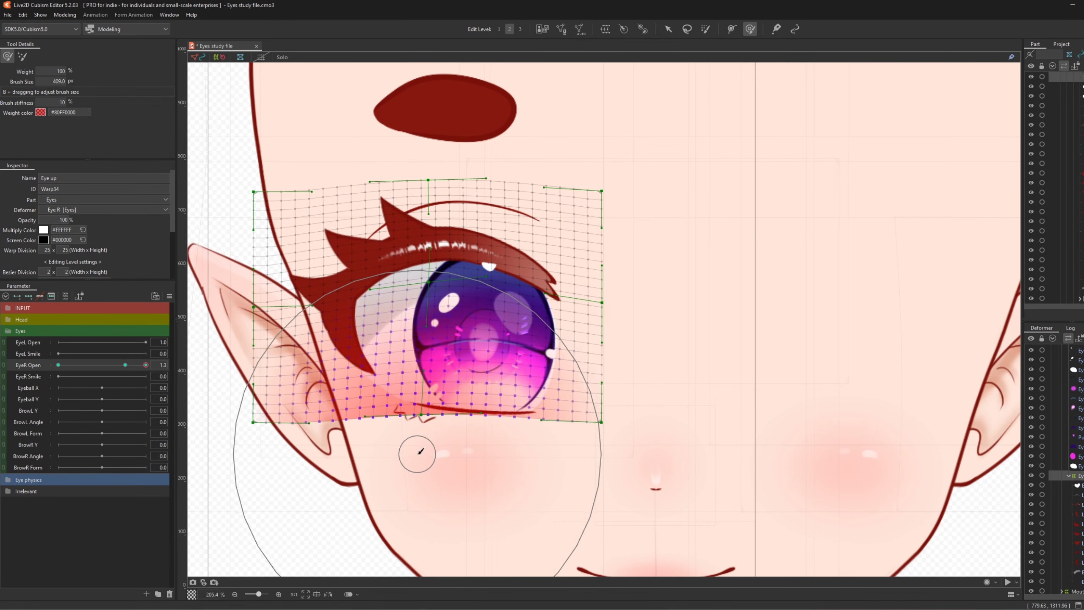
drag(427, 469, 413, 480)
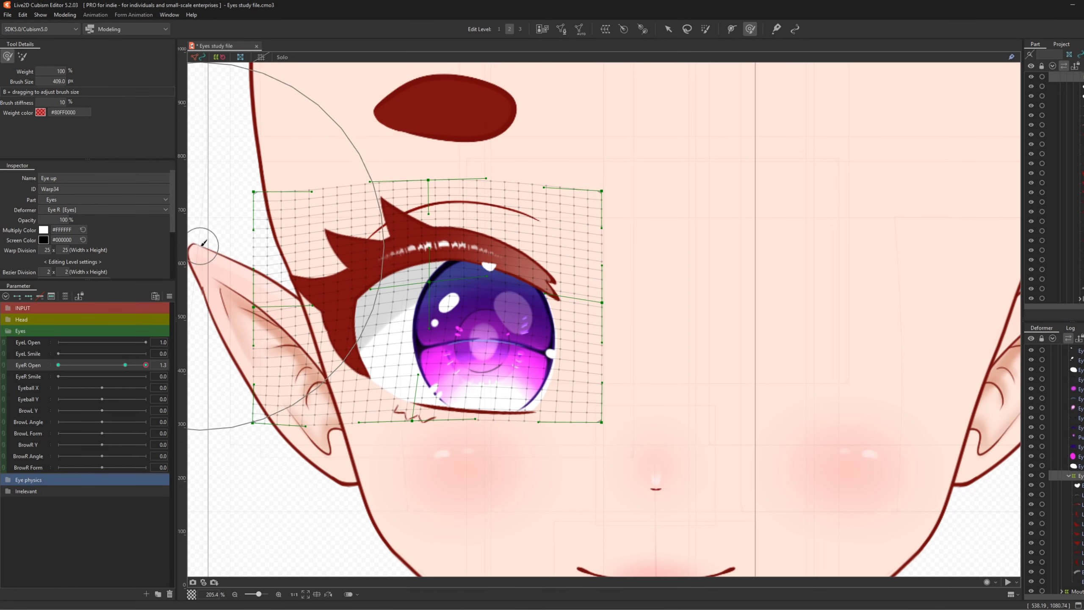
drag(203, 242, 202, 239)
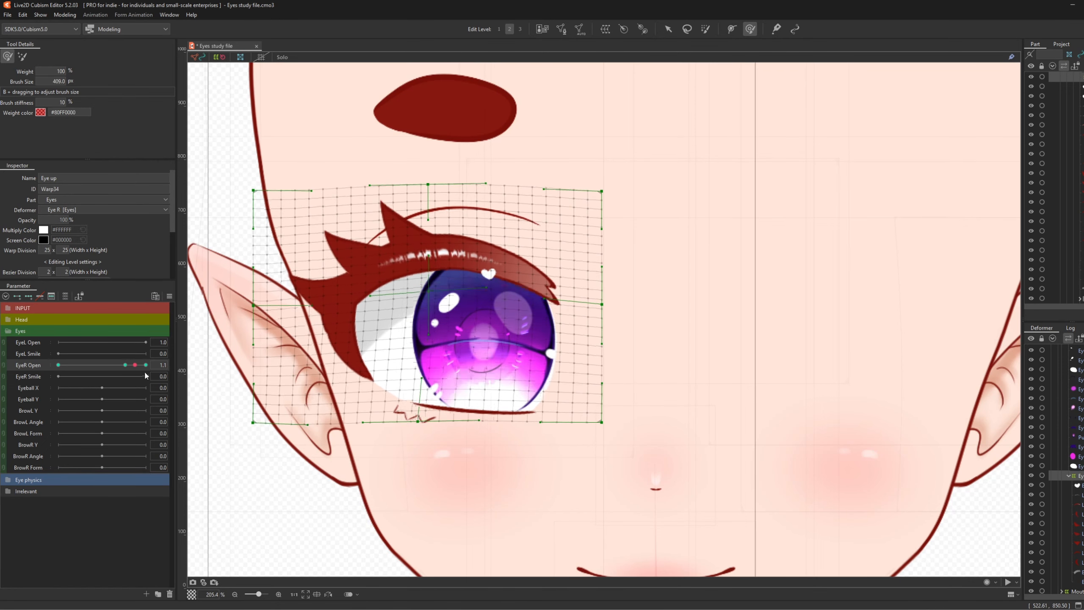
scroll(473, 259, down, 3)
scroll(474, 258, up, 3)
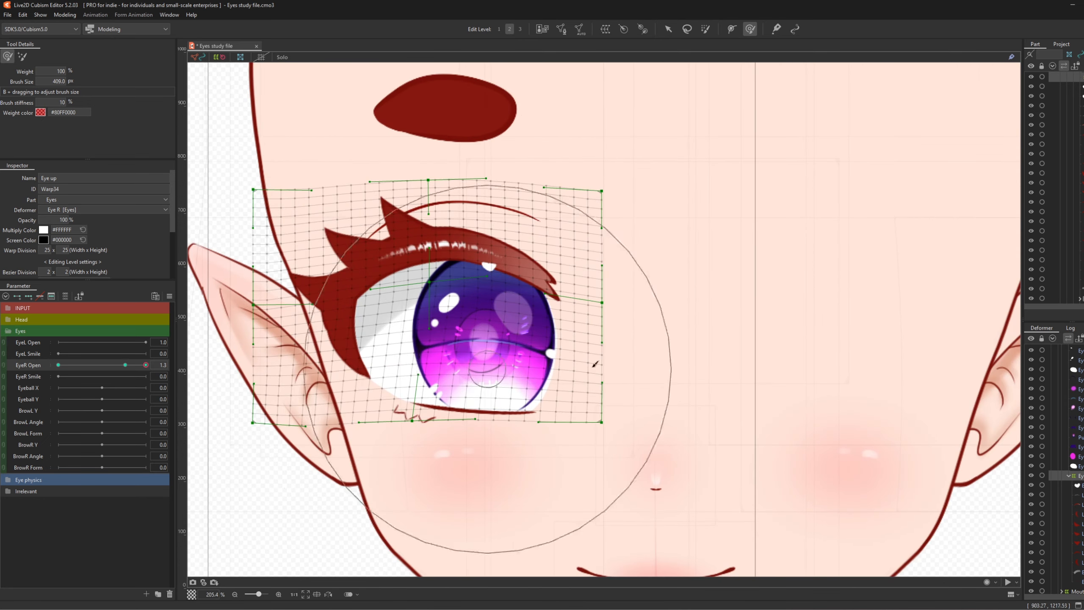
scroll(1074, 456, up, 4)
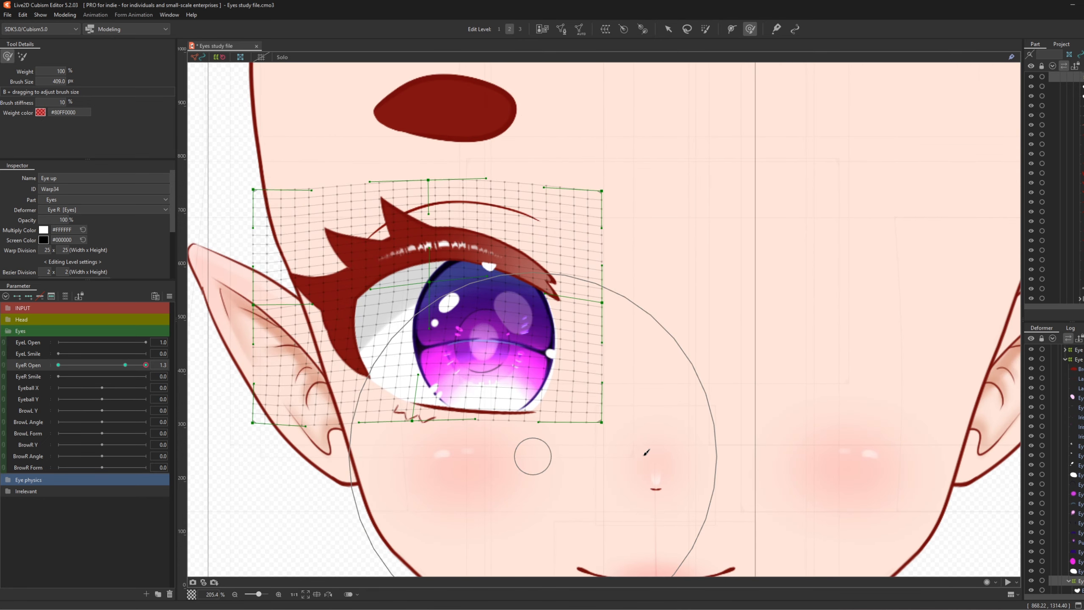
- Select both lower-lash meshes and create a warp deformer around them named 'Eye down'
click(1080, 379)
ctrl+click(1080, 388)
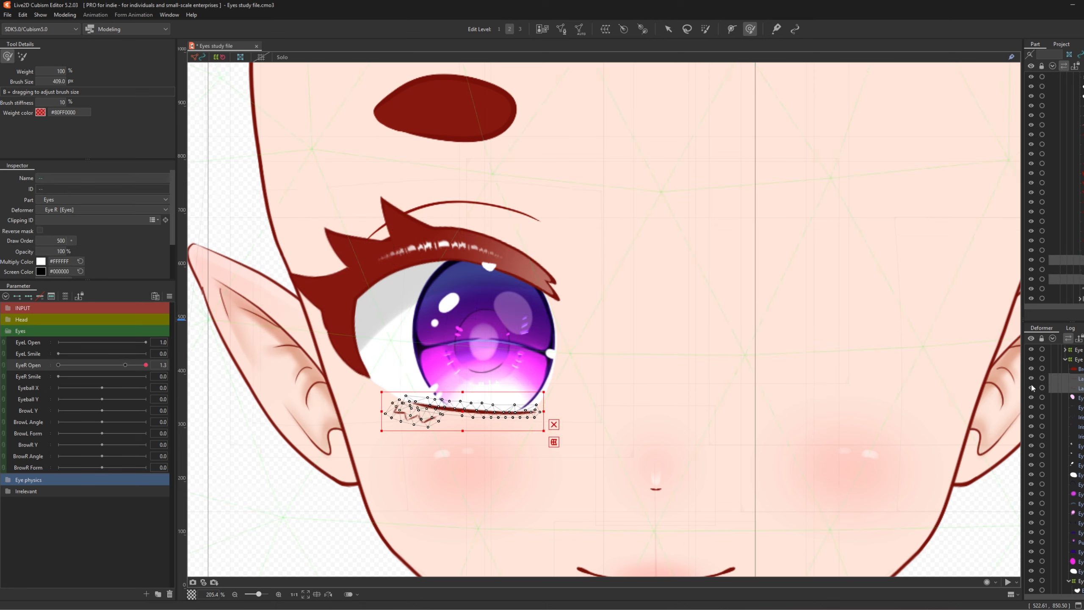
click(605, 29)
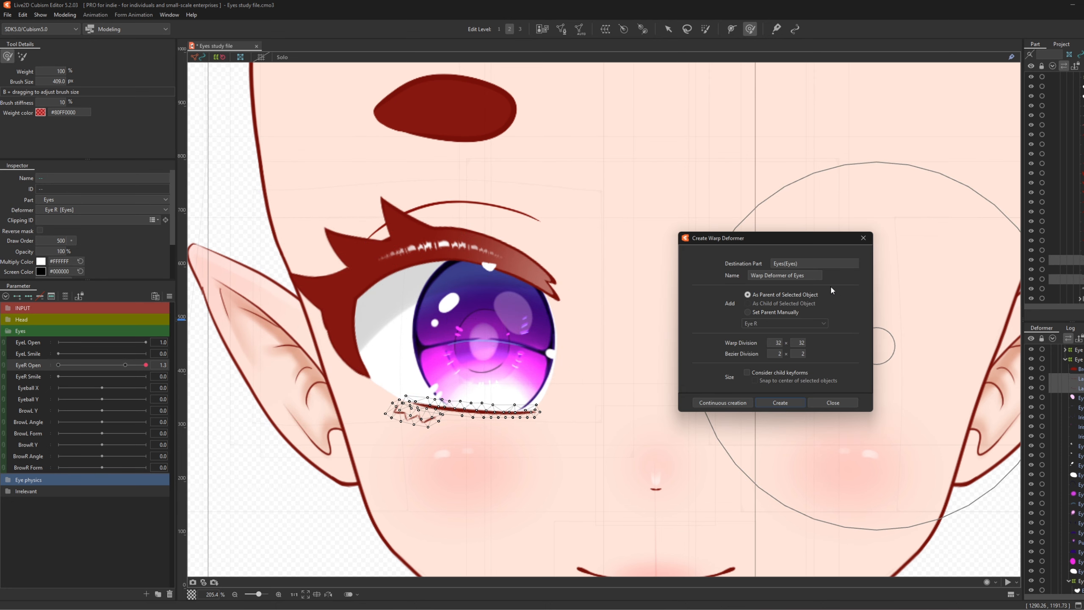
triple_click(815, 276)
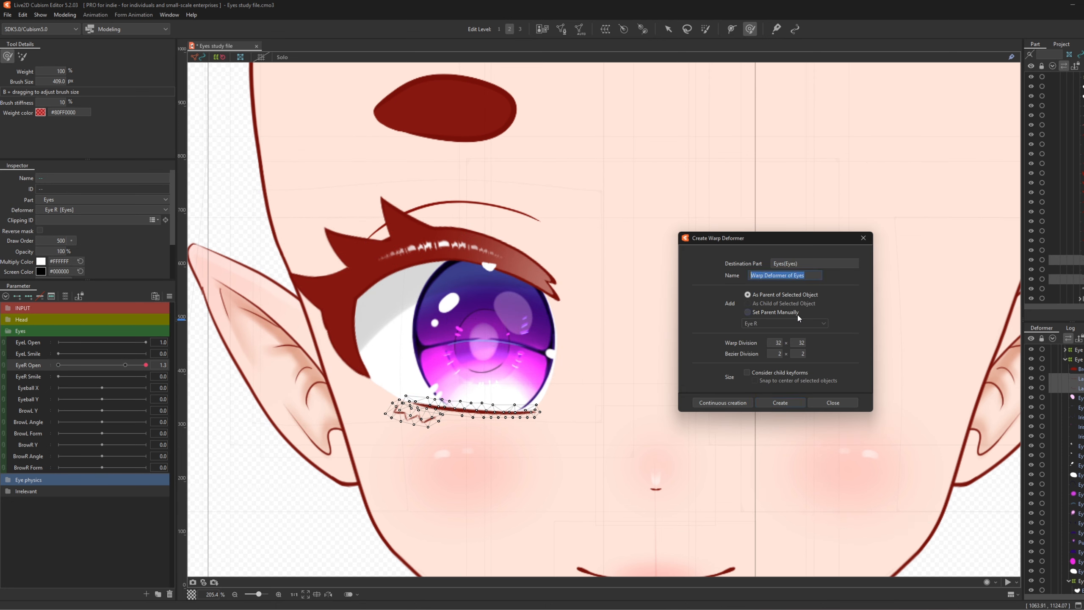
text(Eye down)
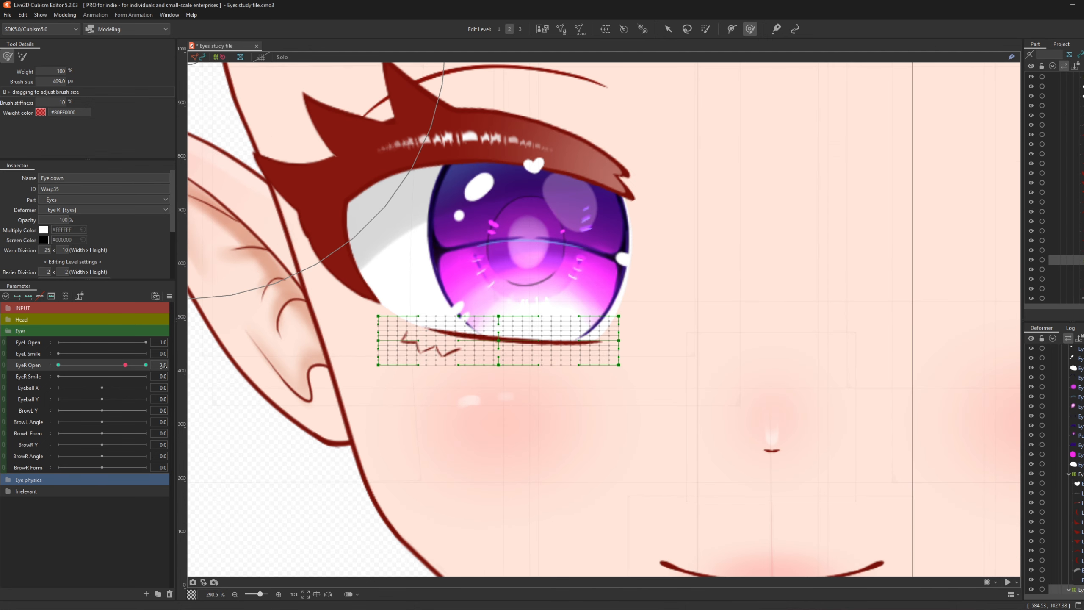
- Key the Eye down warp on EyeR Open and brush its grid downward at 1.3
click(174, 364)
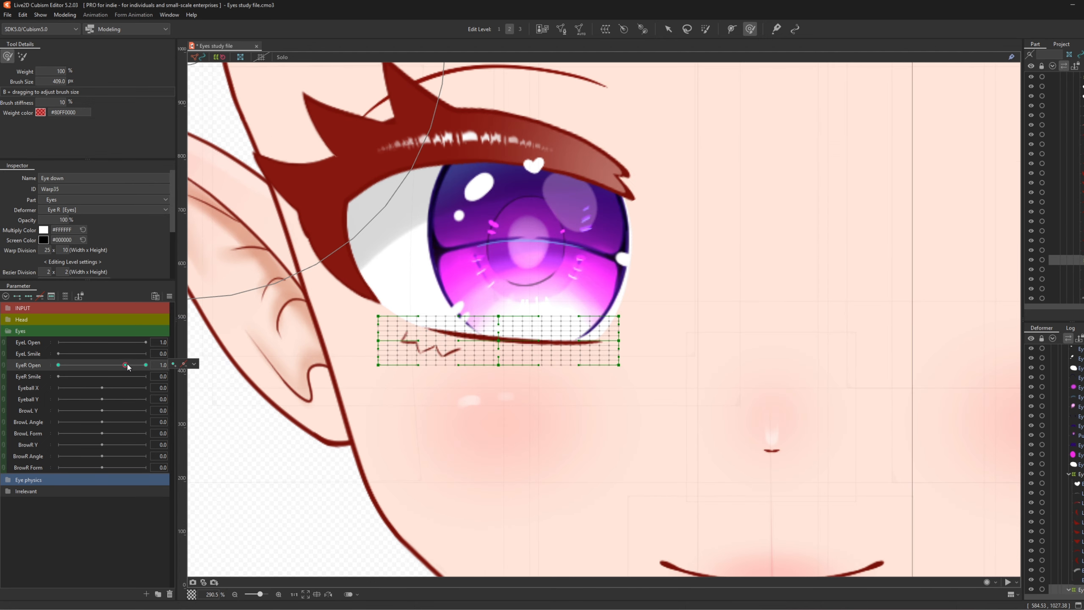
drag(123, 365, 145, 365)
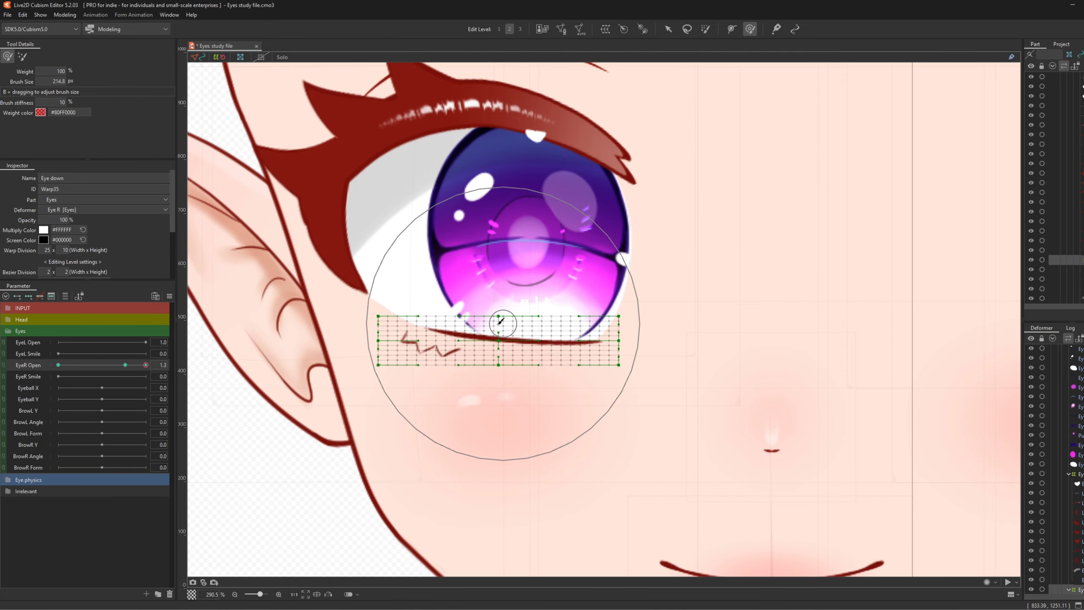
key(b)
drag(503, 322, 458, 366)
mouse_move(499, 330)
mouse_down()
mouse_move(499, 339)
mouse_move(518, 330)
mouse_up()
scroll(495, 310, down, 4)
scroll(550, 326, up, 2)
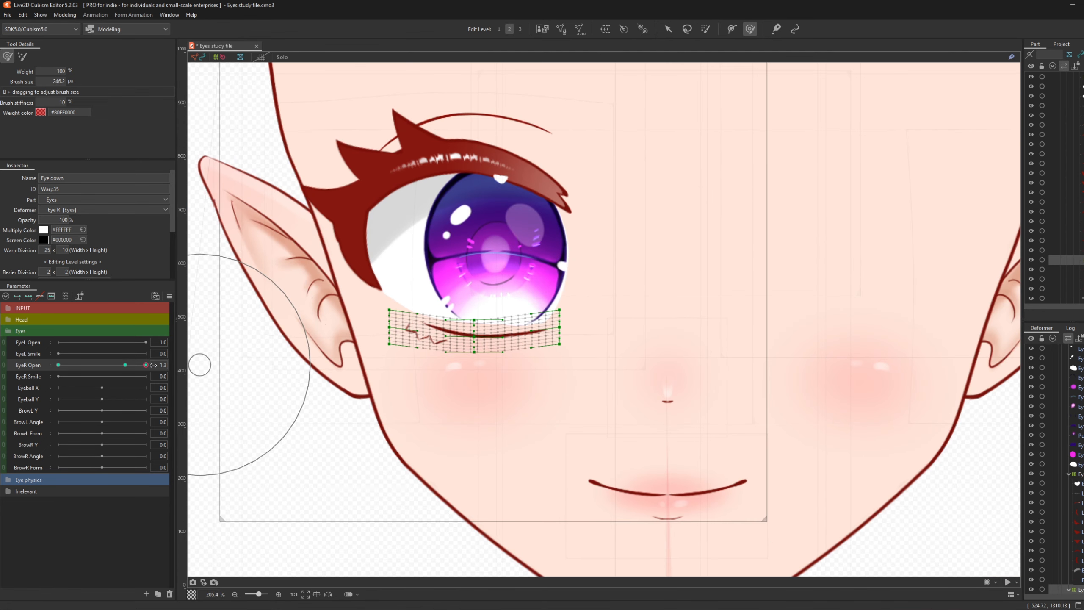
- Preview the eye closing and reopening, then select the EyeWhite_R mesh
mouse_move(146, 365)
mouse_down()
mouse_move(121, 374)
mouse_move(167, 366)
mouse_move(117, 373)
mouse_move(169, 372)
mouse_up()
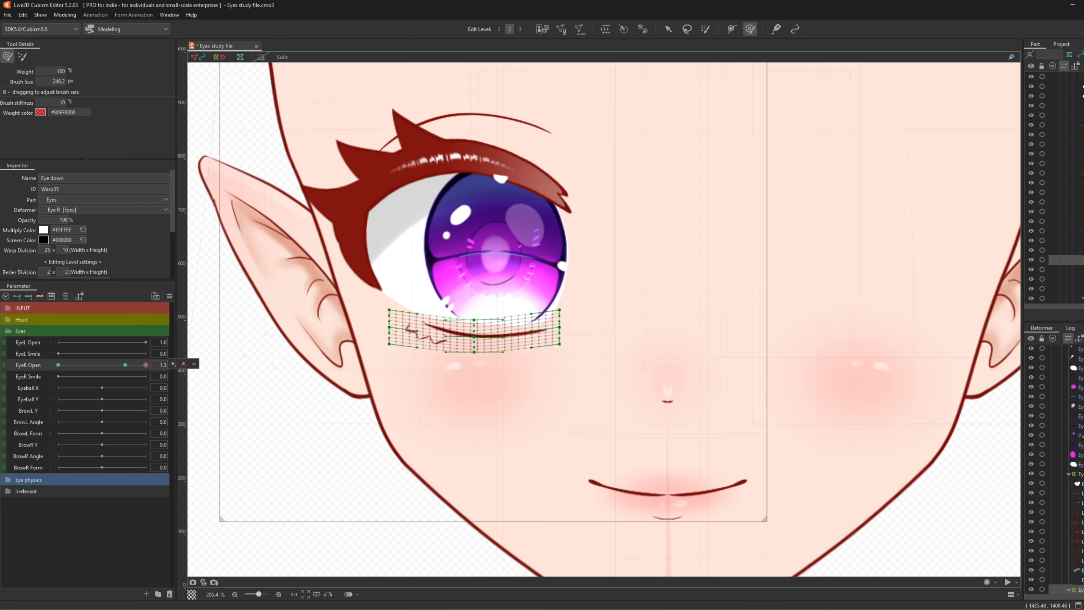
click(1079, 464)
scroll(1080, 464, up, 2)
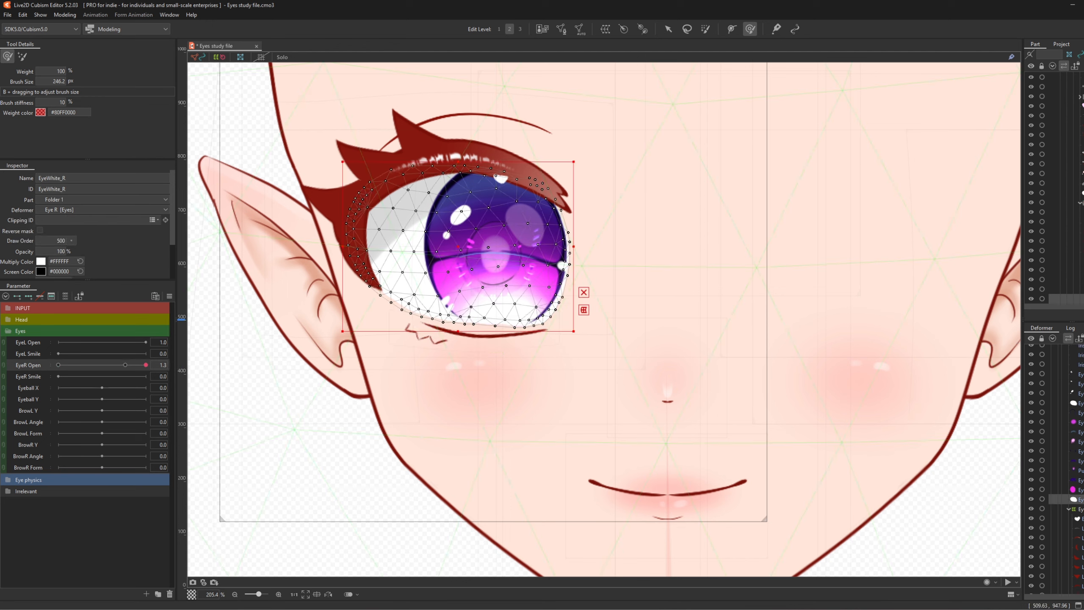
- Add the second eye-white mesh and create a warp deformer named 'Eye white' around both
ctrl+click(1080, 403)
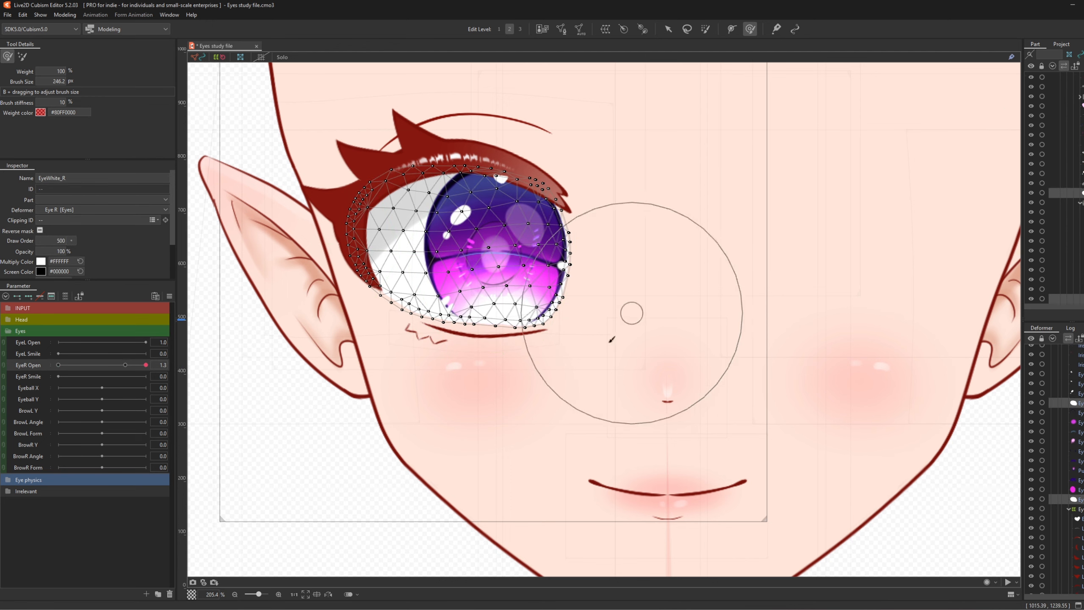
click(605, 29)
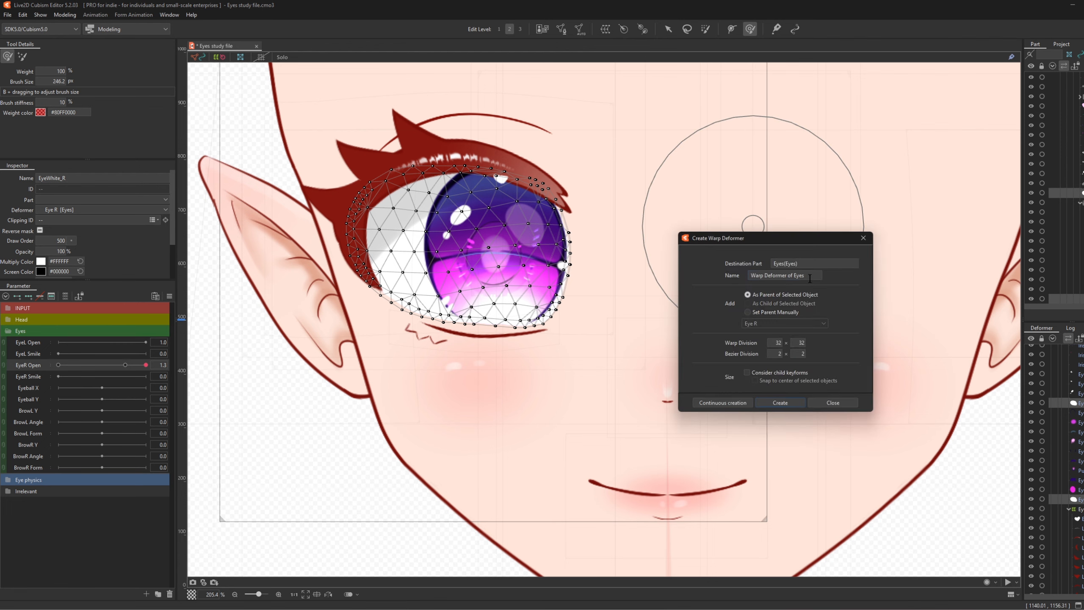
drag(809, 278, 603, 254)
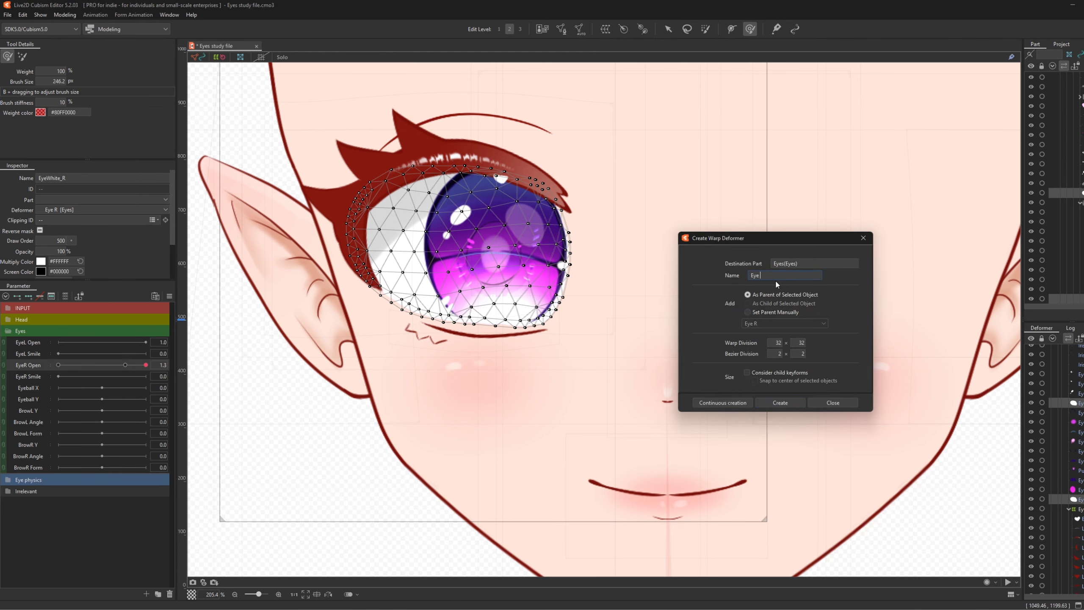
click(784, 404)
scroll(478, 313, up, 4)
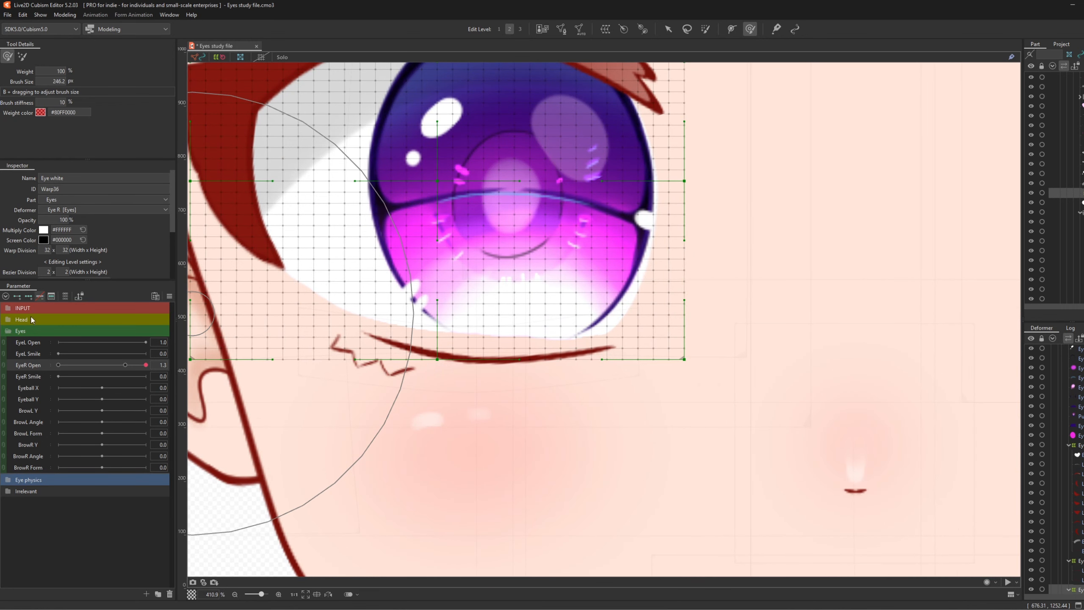
- Add EyeR Open keys to the Eye white warp and push its lower part down at 1.3
click(124, 365)
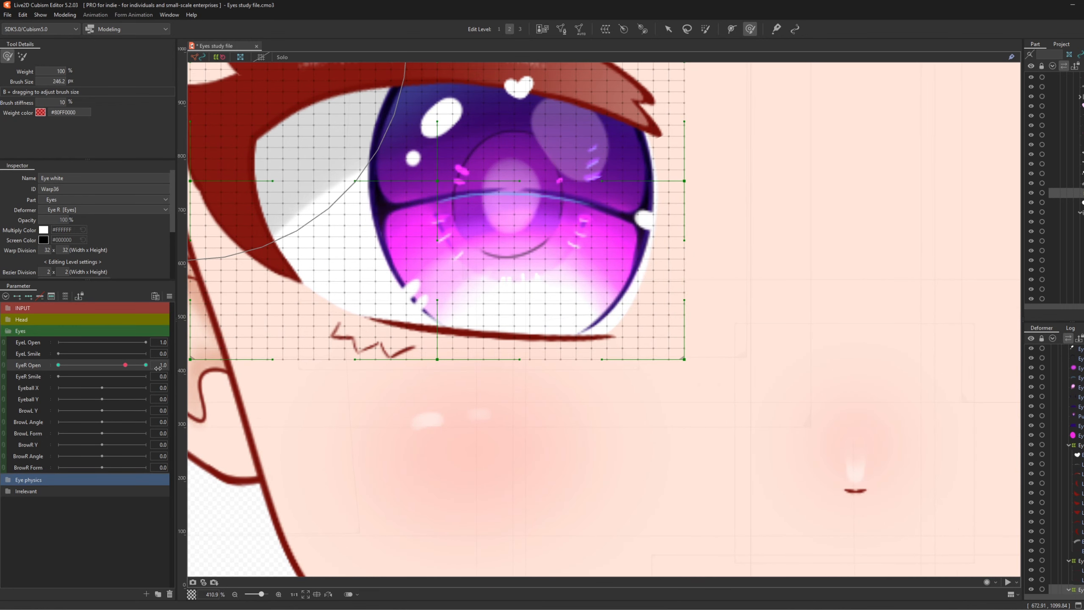
click(174, 364)
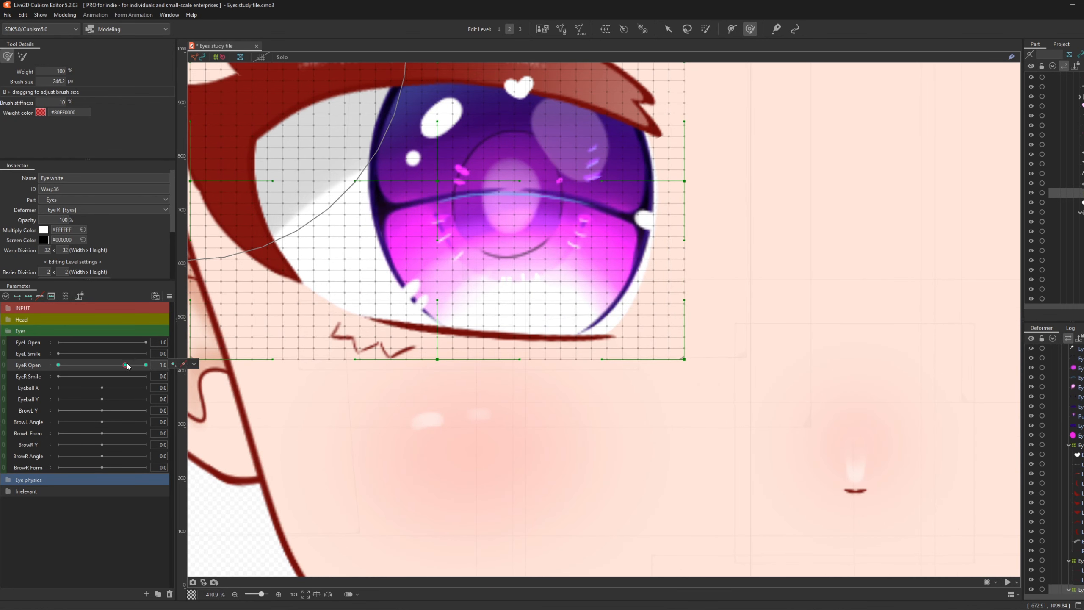
drag(126, 365, 145, 365)
drag(459, 308, 482, 327)
scroll(468, 336, down, 2)
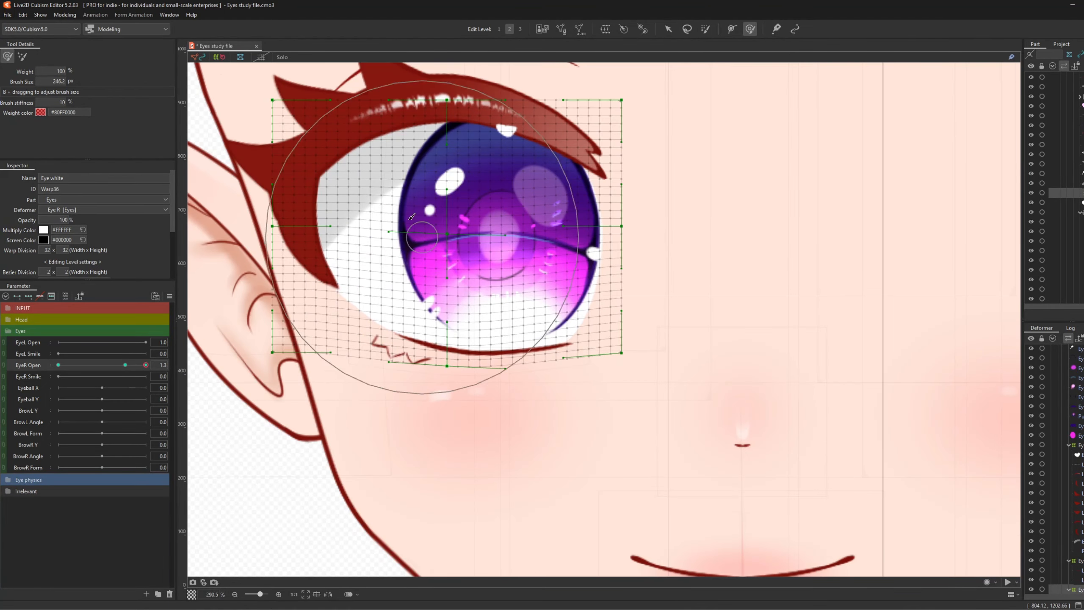
scroll(394, 158, up, 2)
- Raise the top edge of the eye-white grid so the eye white grows taller
drag(502, 139, 503, 132)
drag(393, 138, 395, 126)
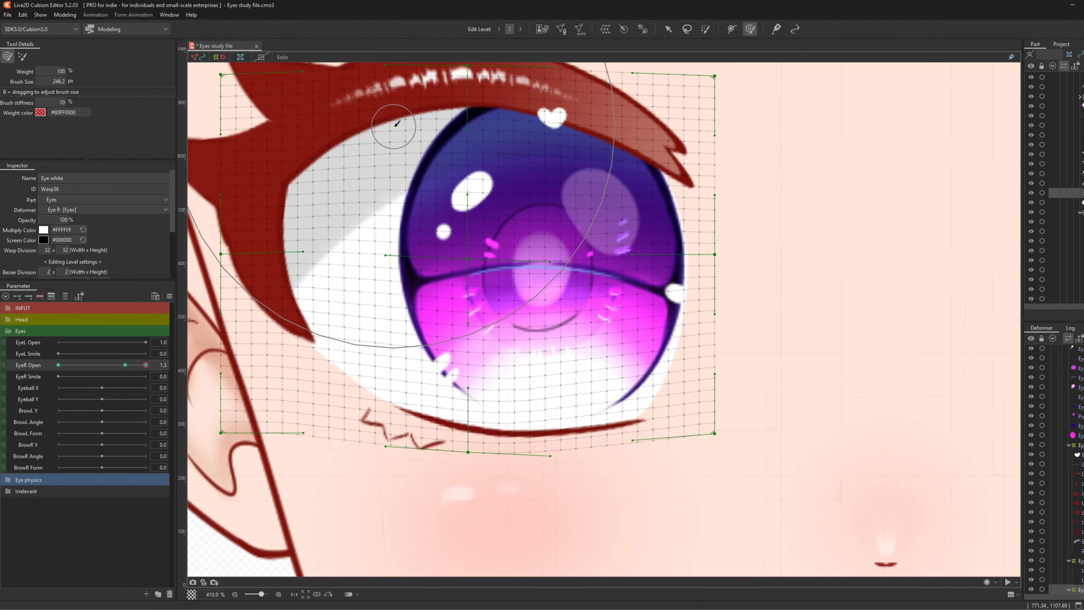
drag(546, 134, 546, 125)
drag(559, 138, 560, 129)
drag(261, 321, 263, 327)
scroll(256, 326, down, 2)
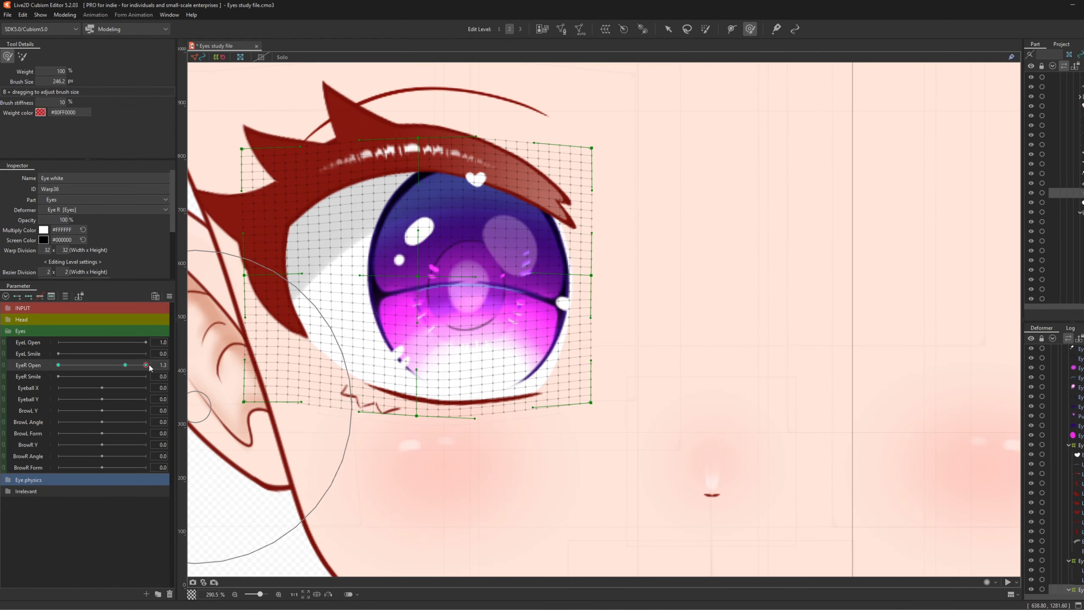
- Scrub EyeR Open between 1.0 and 1.3 to check the eye-white motion
mouse_move(146, 366)
mouse_down()
mouse_move(124, 371)
mouse_move(151, 365)
mouse_up()
drag(126, 376, 152, 376)
scroll(442, 335, down, 4)
scroll(382, 332, down, 1)
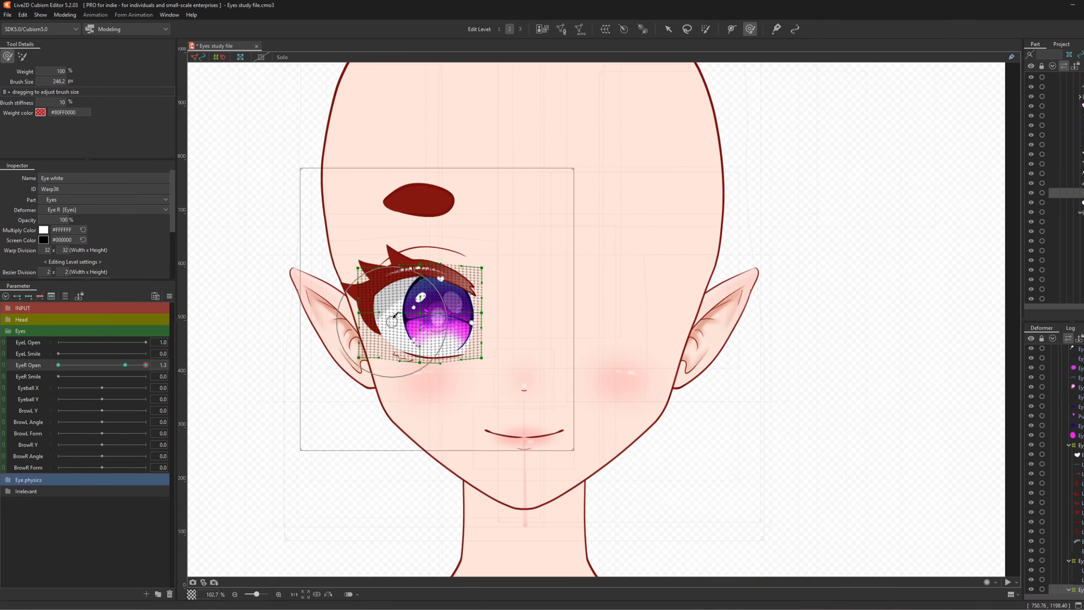
scroll(383, 333, up, 3)
click(669, 29)
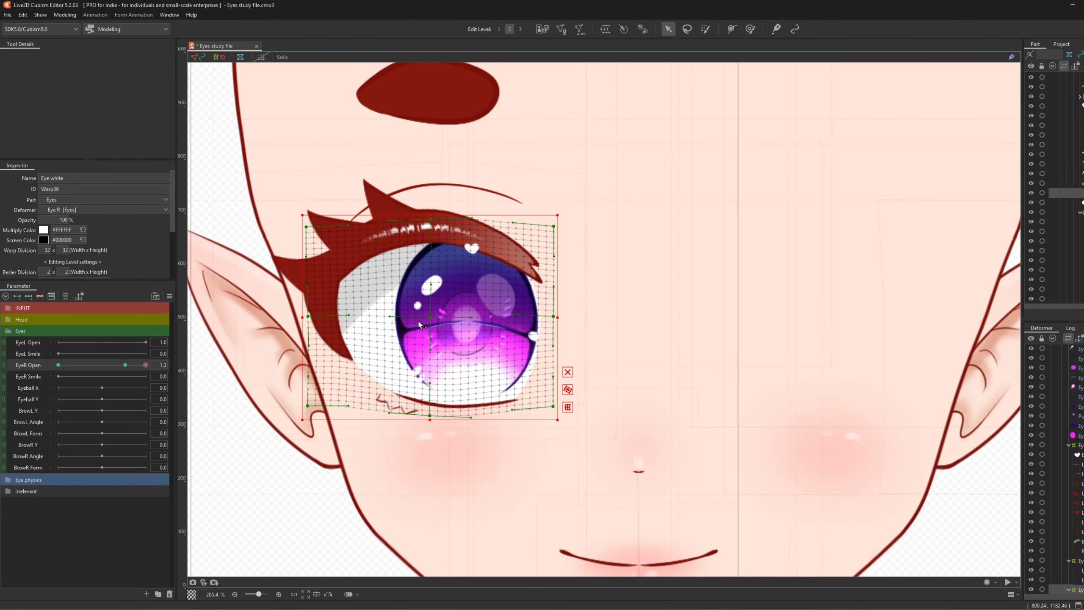
scroll(416, 323, up, 1)
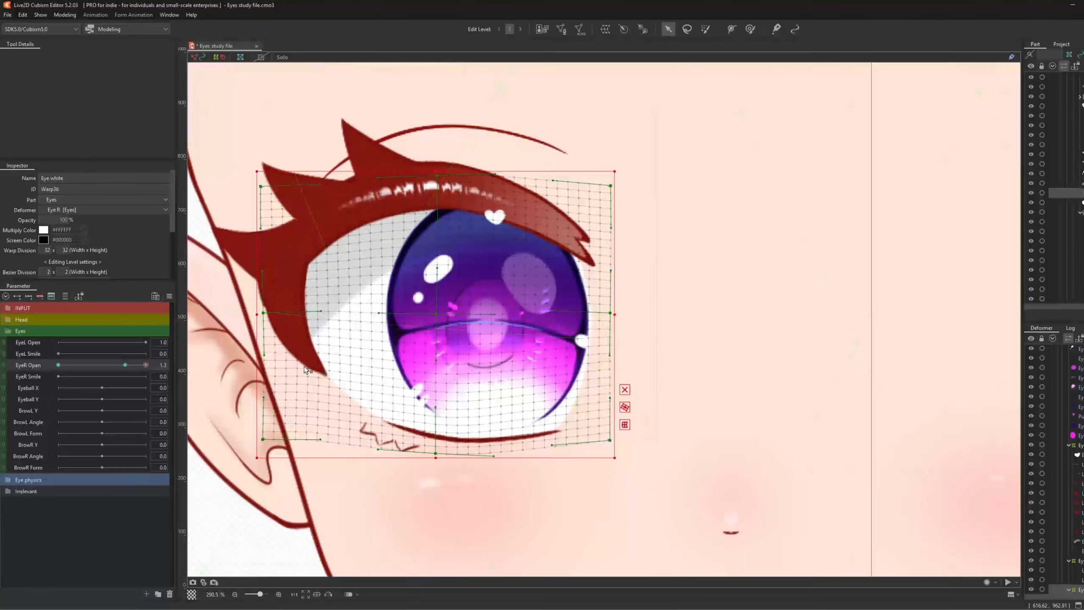
scroll(1079, 381, up, 4)
- Wrap the Brow_R mesh in a new warp deformer named 'Eyebrow position'
click(1080, 378)
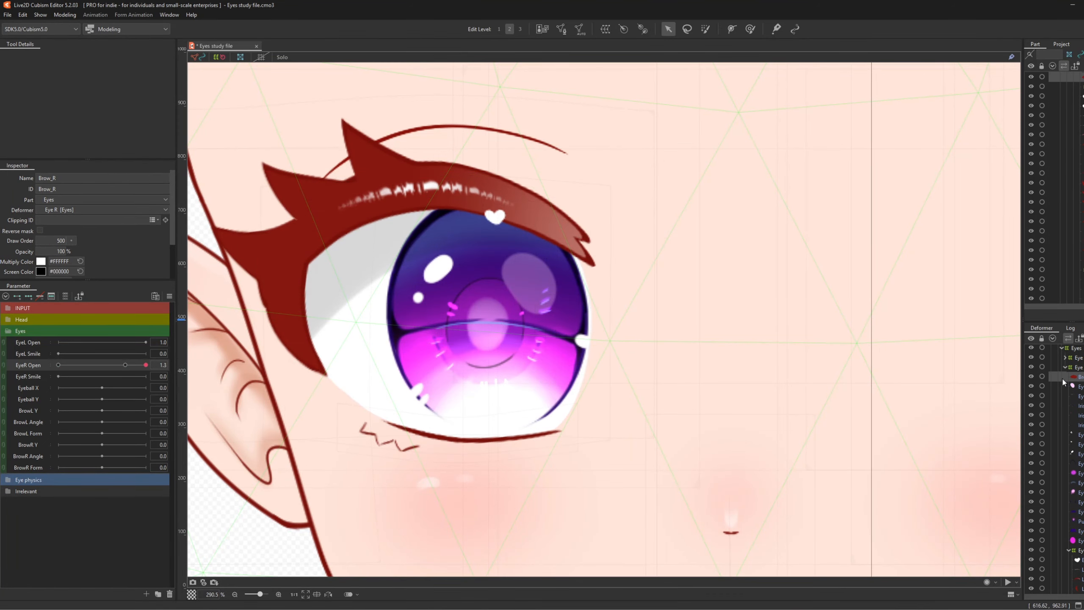
scroll(365, 222, down, 3)
scroll(365, 222, up, 2)
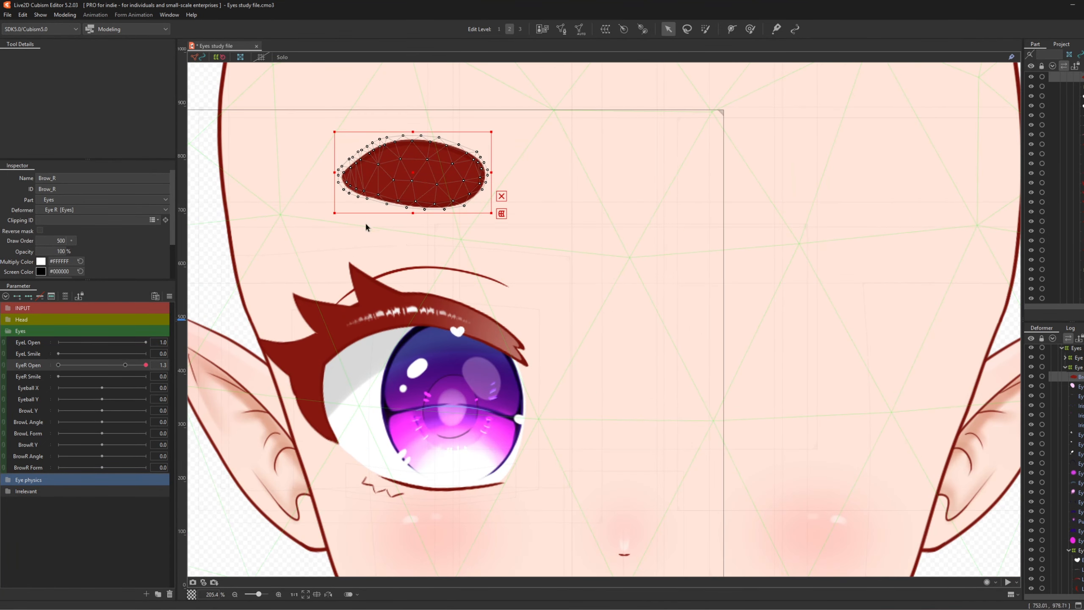
click(605, 29)
drag(812, 277, 529, 260)
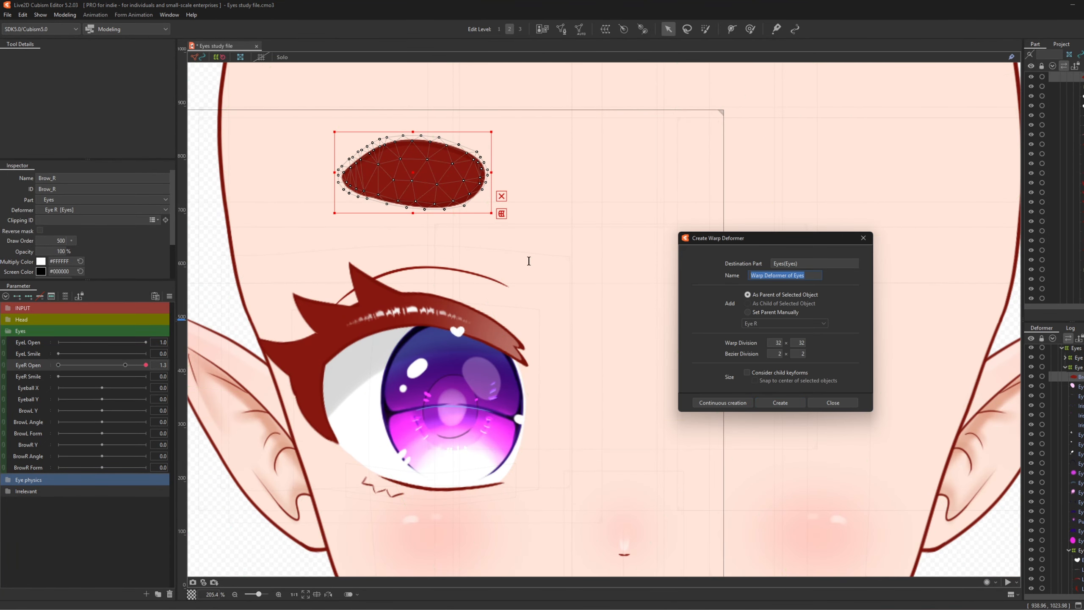
text(Eyebrow position)
click(793, 404)
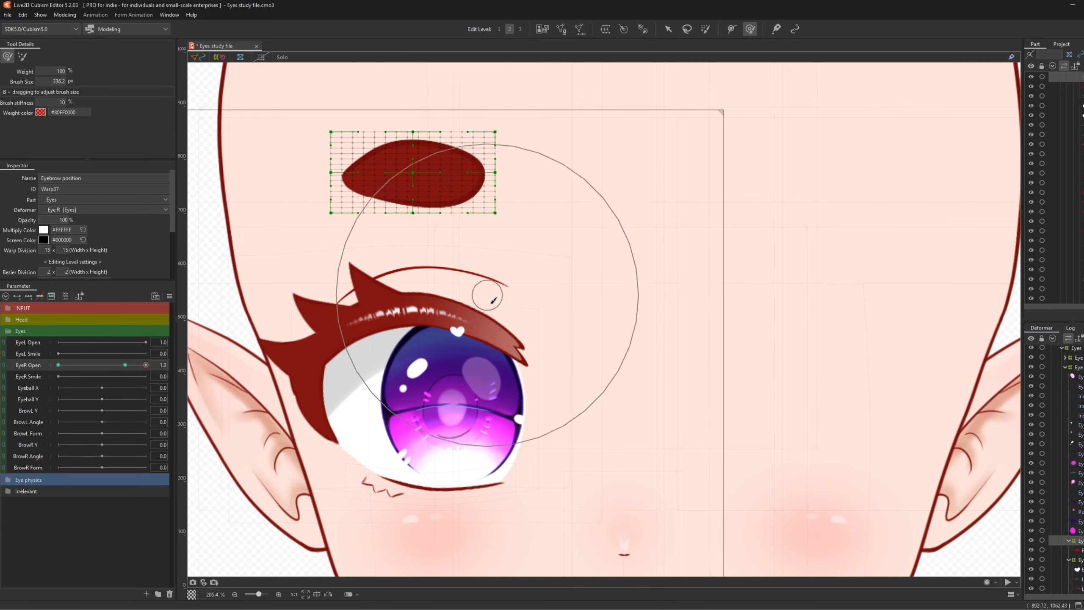
- Lift and reshape the eyebrow warp for the wide-open eye at EyeR Open 1.3
scroll(513, 341, down, 3)
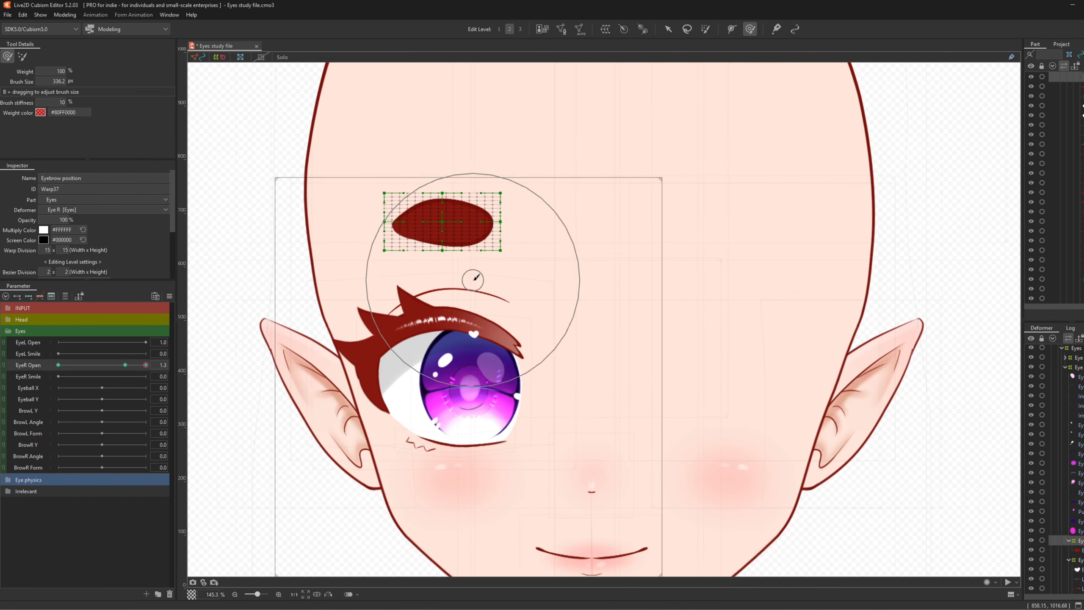
drag(442, 226, 443, 213)
drag(122, 370, 147, 371)
click(332, 225)
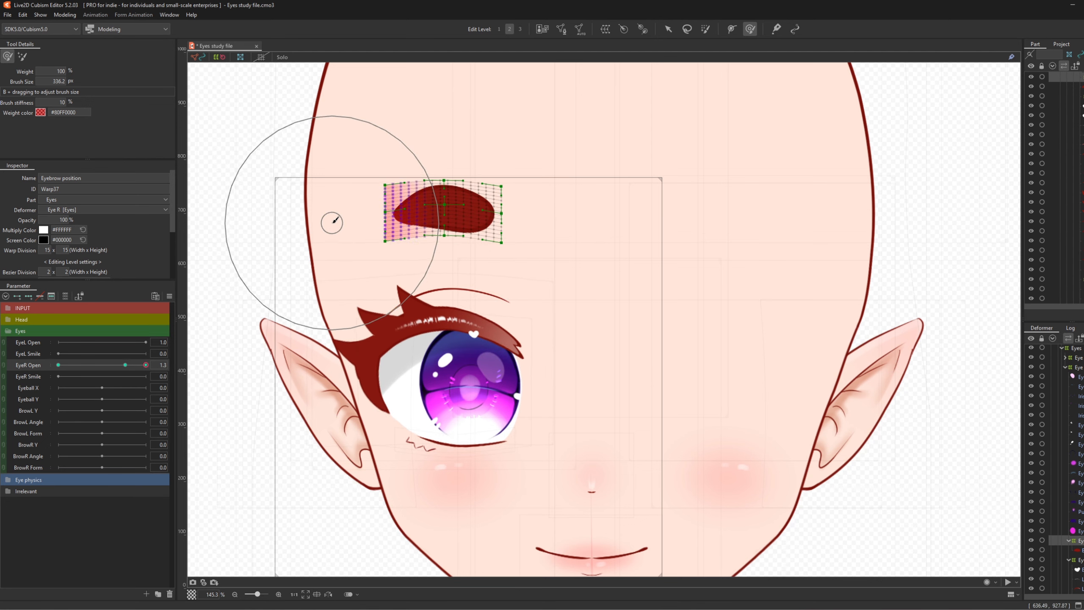
drag(473, 240, 474, 238)
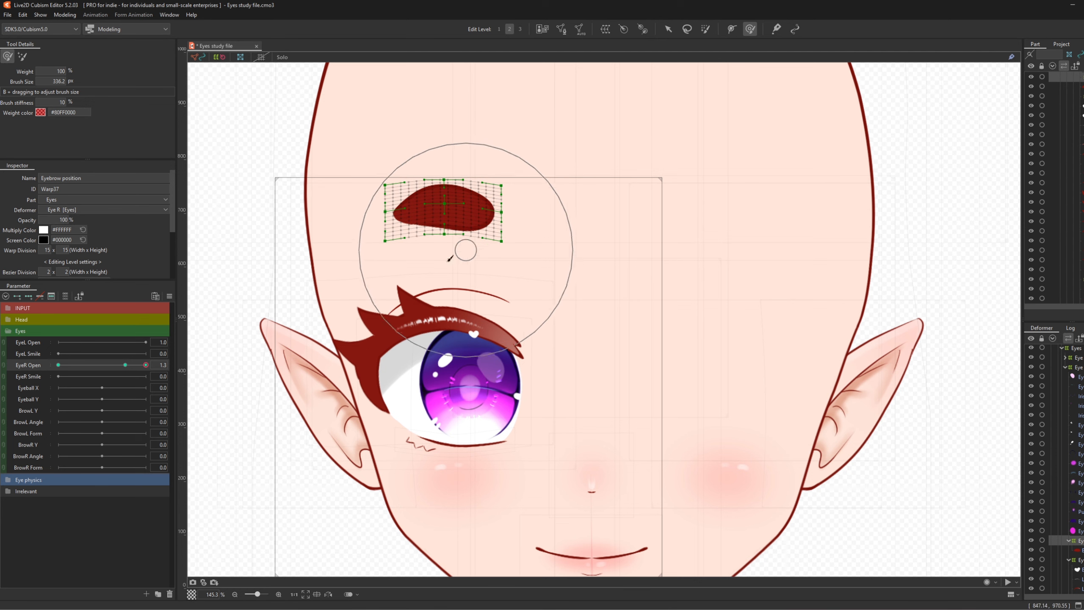
mouse_move(147, 365)
mouse_down()
mouse_move(122, 374)
mouse_move(147, 367)
mouse_up()
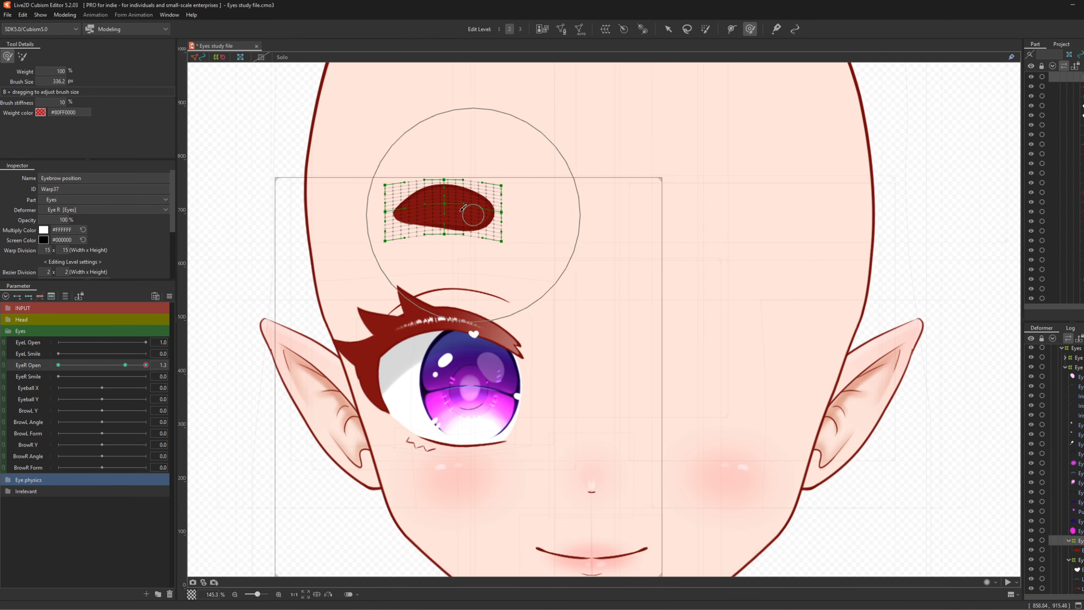
drag(477, 197, 487, 203)
- Check the brow follows the eye motion, then set EyeR Open to 0
mouse_move(145, 365)
mouse_down()
mouse_move(120, 380)
mouse_move(161, 372)
mouse_move(121, 396)
mouse_move(158, 390)
mouse_move(115, 414)
mouse_move(181, 418)
mouse_up()
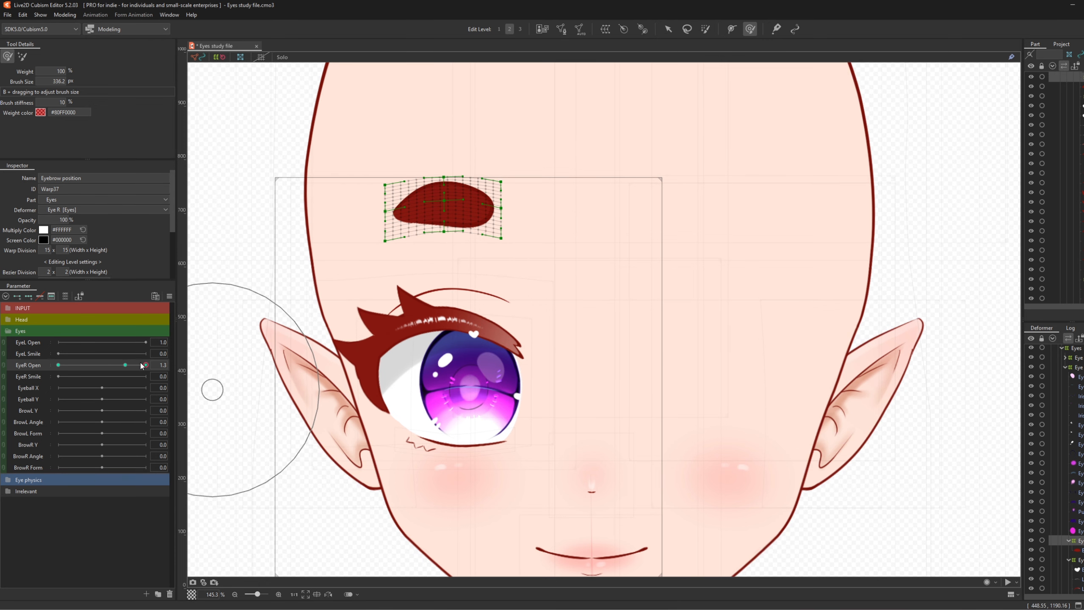
drag(142, 364, 57, 366)
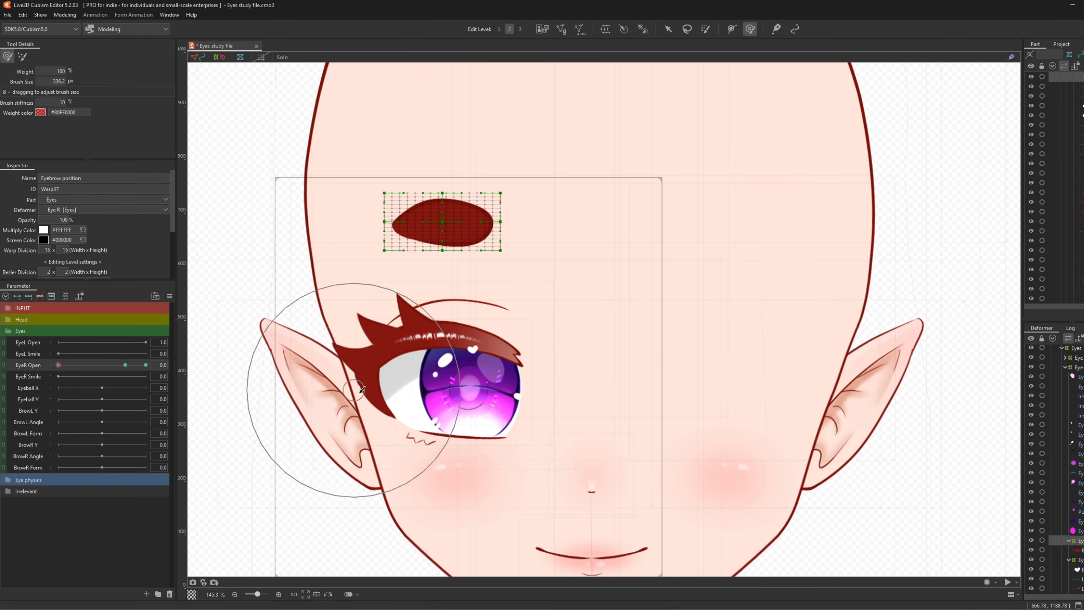
scroll(488, 340, down, 3)
scroll(490, 393, up, 3)
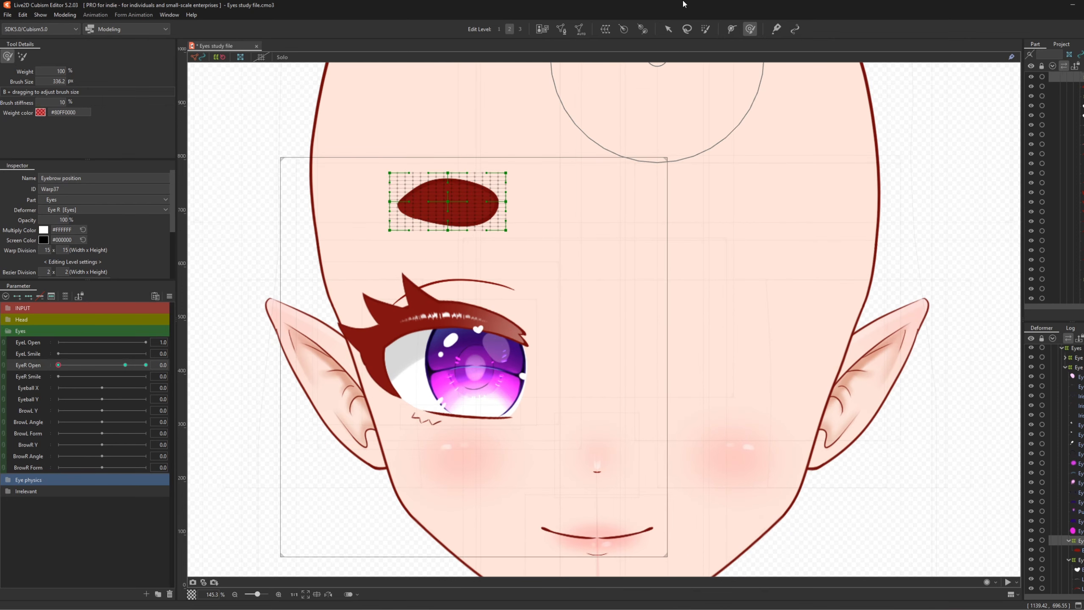
- Draw a five-point deform path along the LashUp_Colour_R upper lash
click(667, 29)
scroll(413, 363, up, 3)
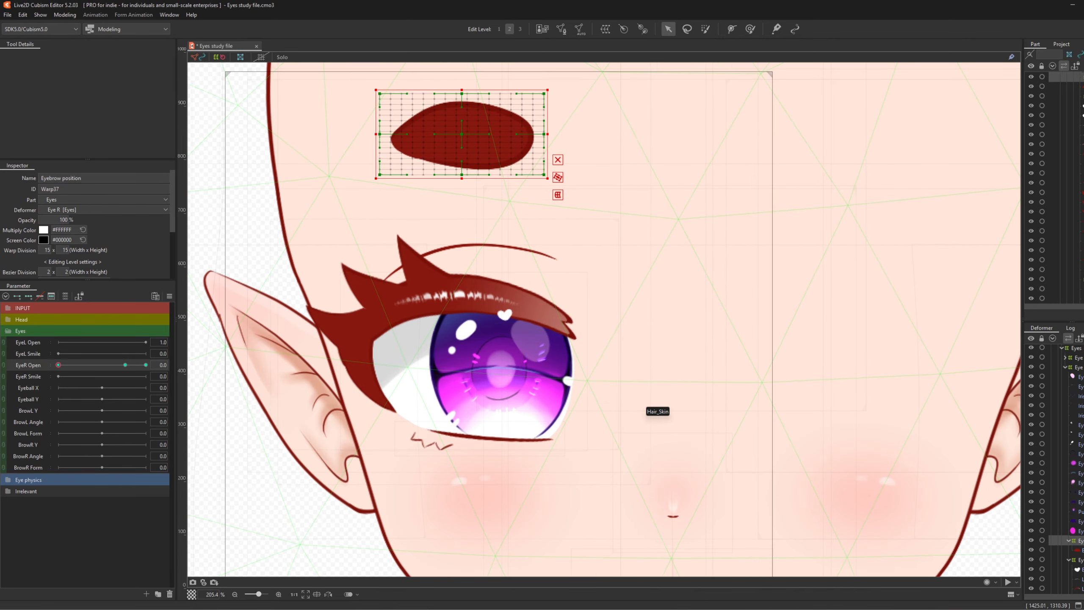
click(731, 29)
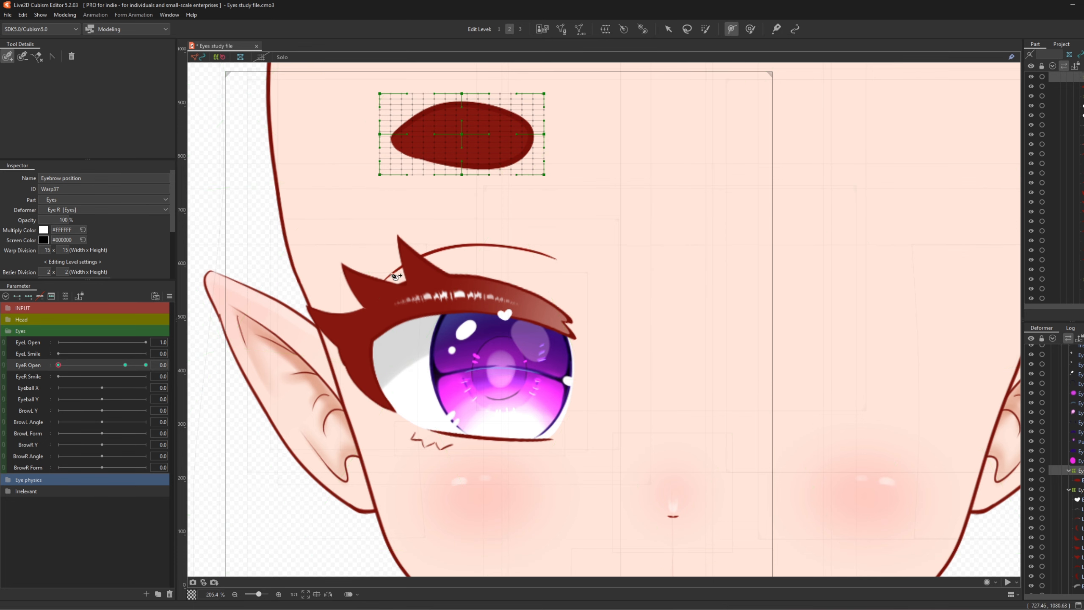
scroll(1071, 451, down, 2)
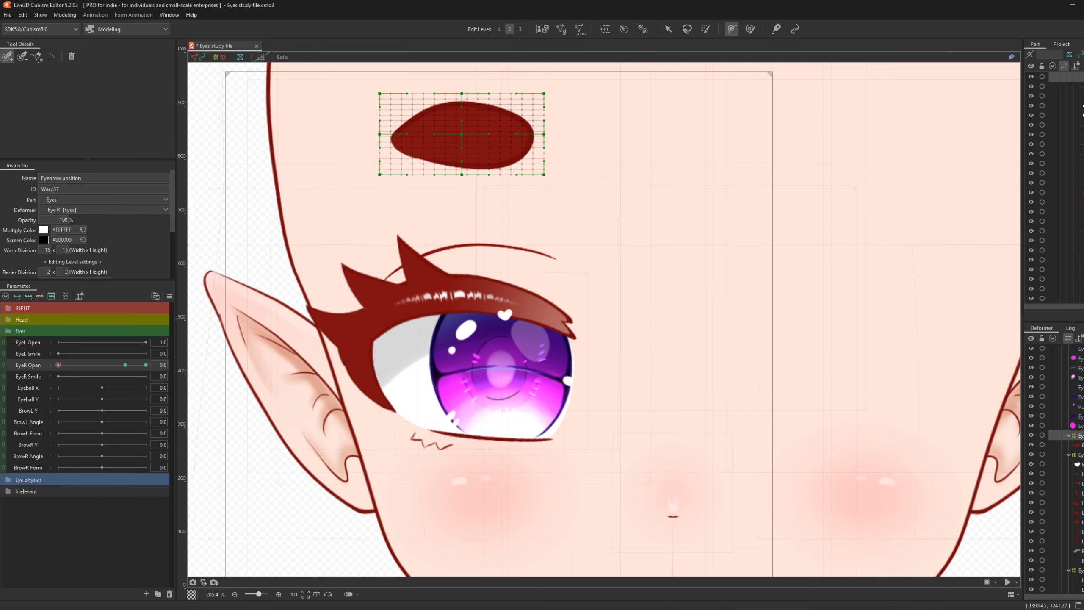
click(1079, 484)
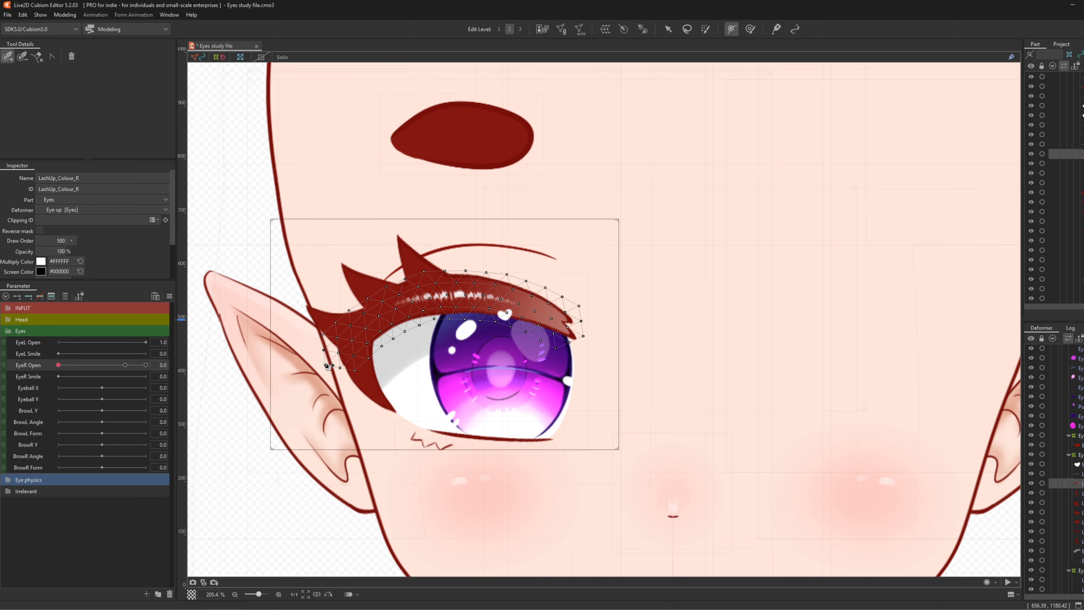
click(323, 368)
click(370, 319)
click(461, 292)
click(533, 310)
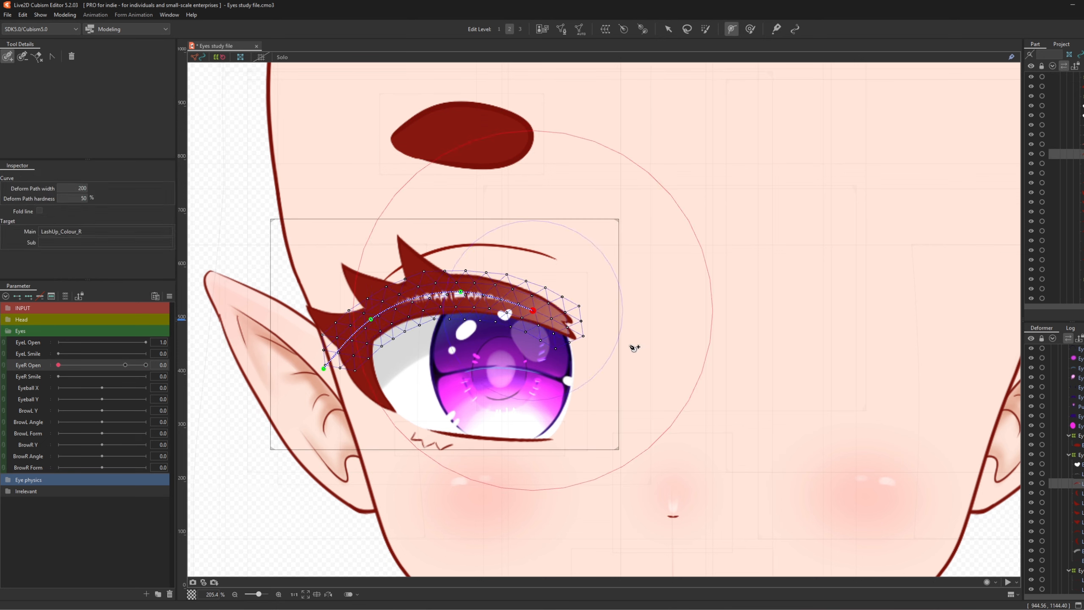
click(630, 346)
- Test bending the lash end, undo the bends and path, then add the second upper lash layer
click(533, 310)
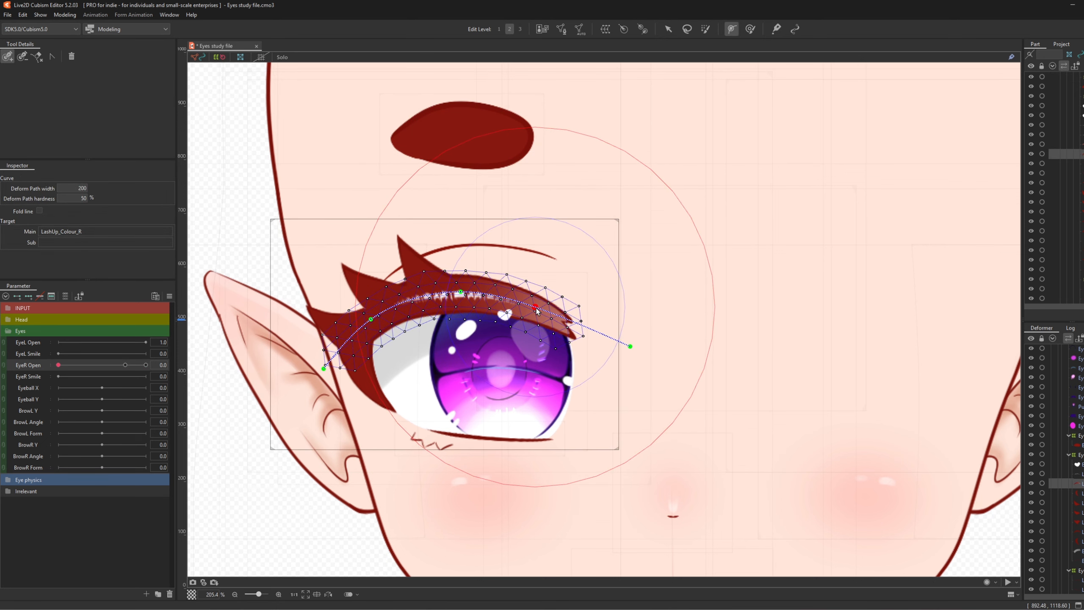
click(668, 28)
drag(537, 309, 557, 271)
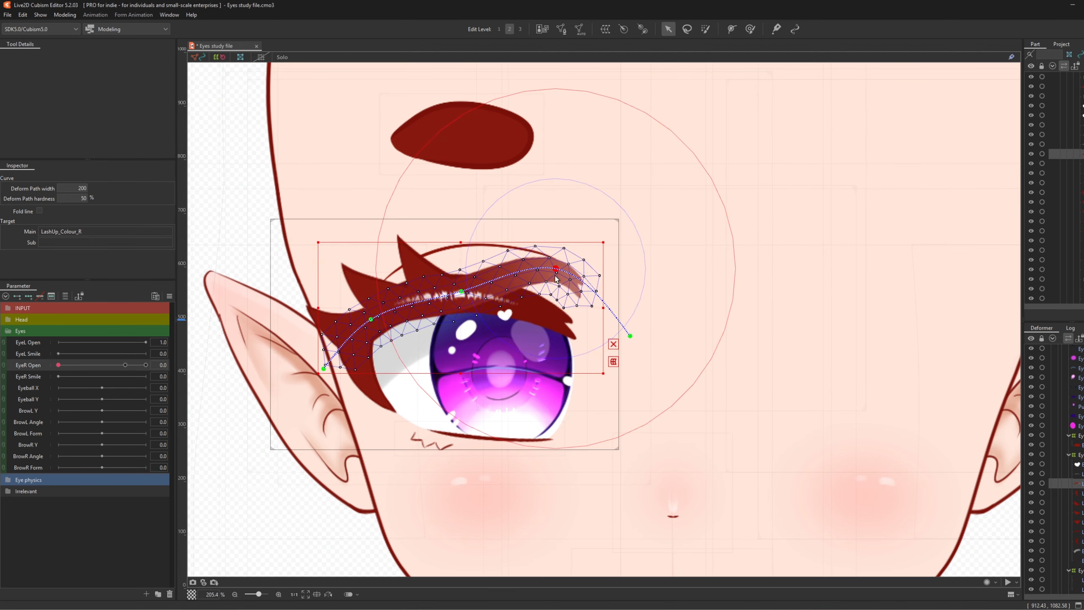
drag(557, 275, 557, 308)
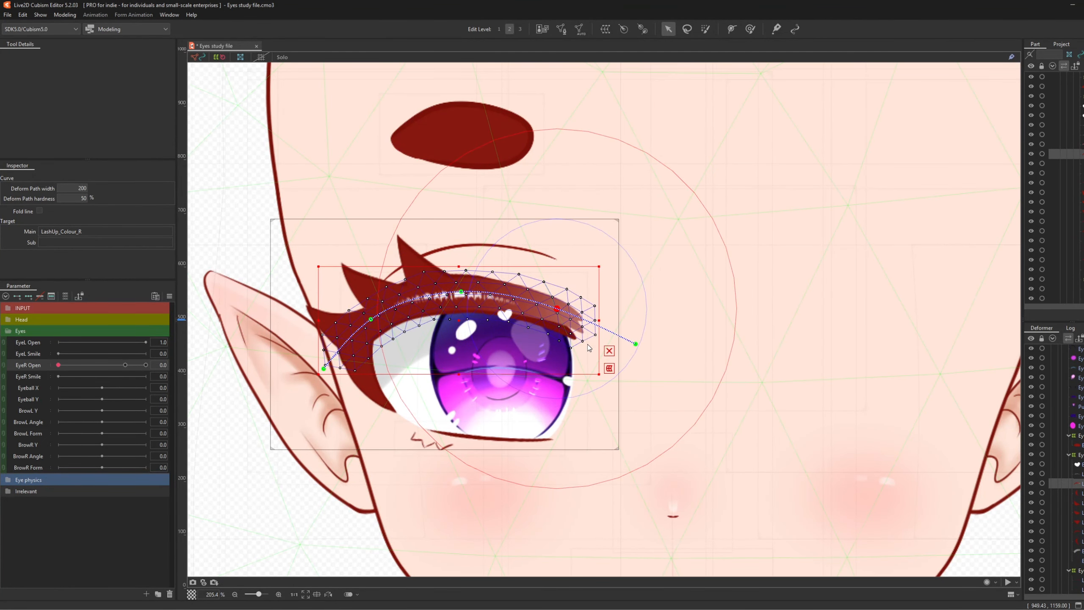
key(ctrl+z)
key(ctrl+z)
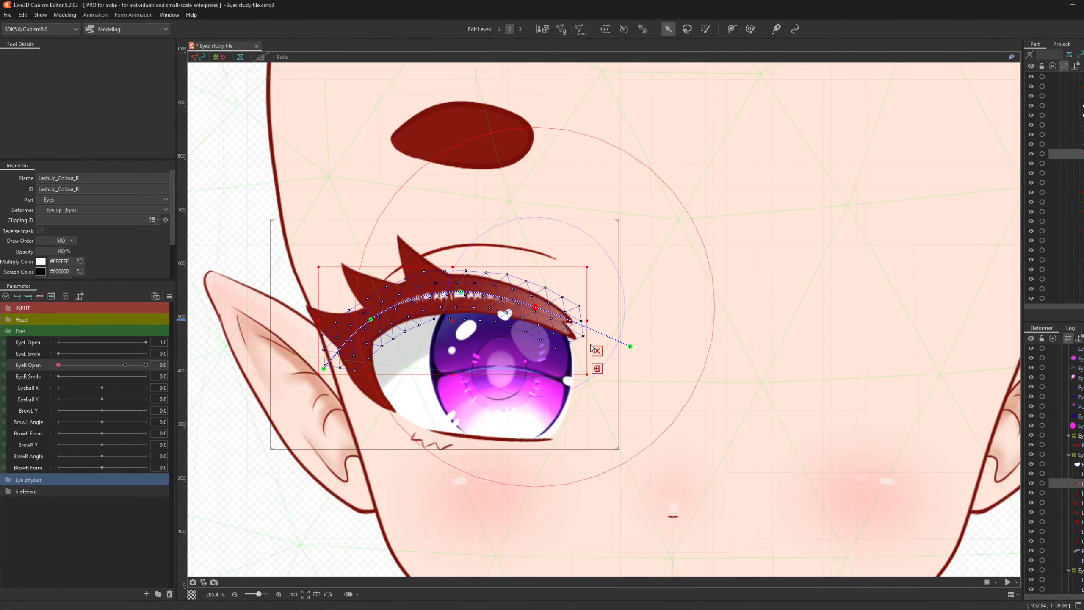
key(ctrl+z)
key(ctrl+z)
key(ctrl+z)
key(ctrl+z)
key(ctrl+z)
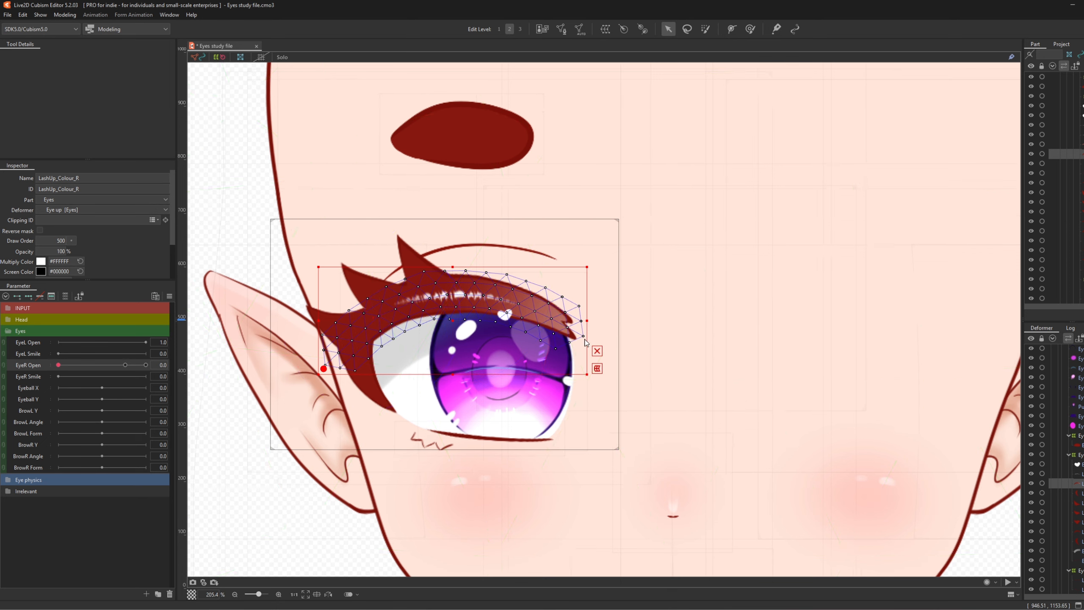
key(ctrl+z)
ctrl+click(1077, 532)
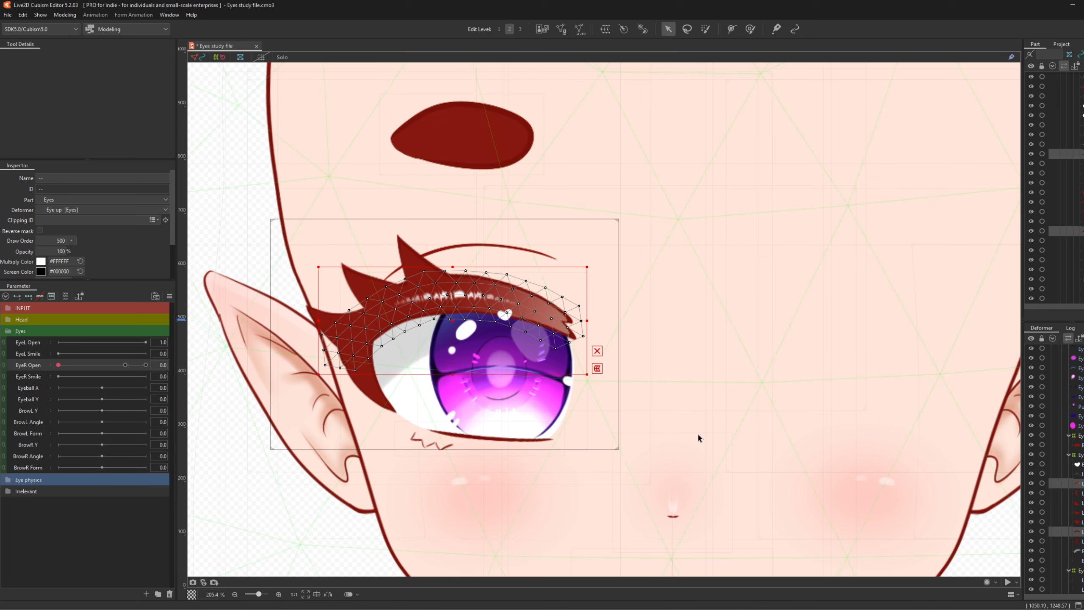
- Create a warp deformer named 'Lash up' around the upper lashes with division width 35
click(605, 29)
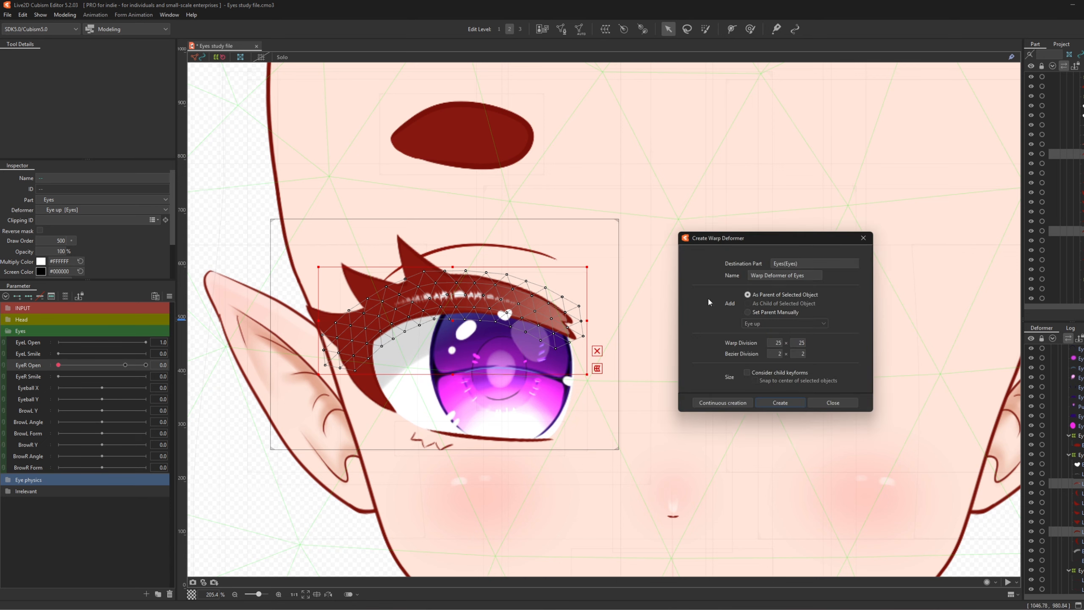
drag(810, 274, 484, 257)
text(Lash up)
click(783, 402)
scroll(486, 306, up, 3)
scroll(486, 305, up, 1)
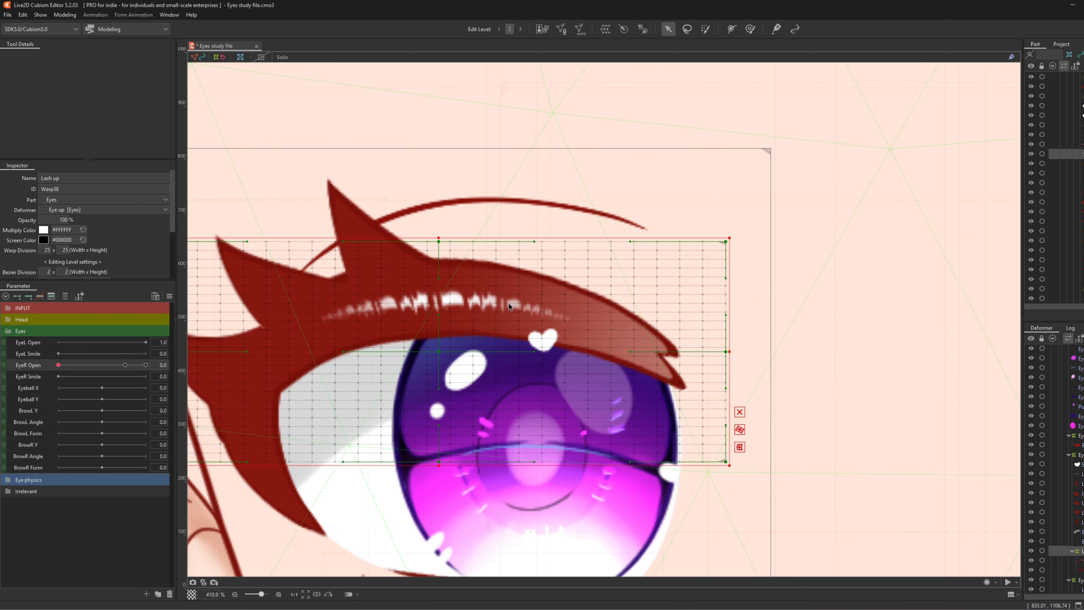
scroll(435, 305, down, 1)
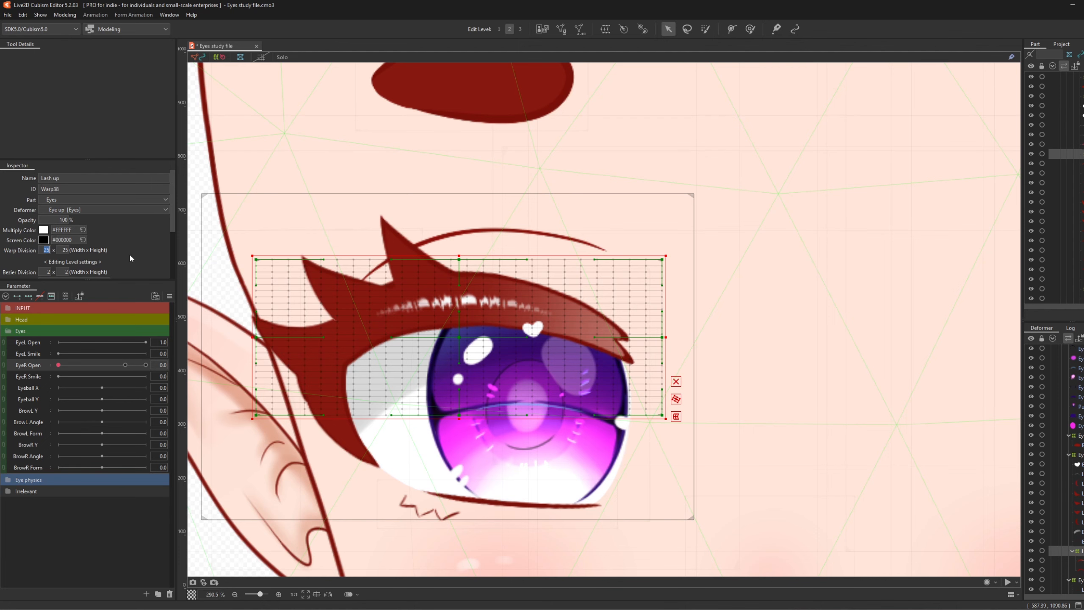
text(35)
key(Return)
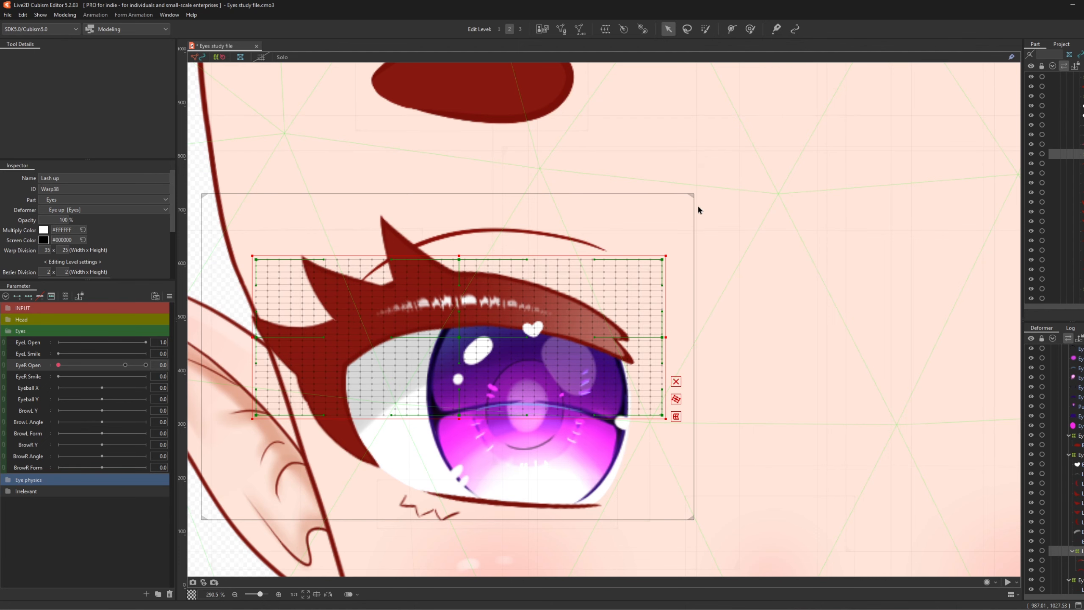
- Set EyeR Open back to 0 and enable the Temporary deform tool
scroll(698, 207, down, 3)
scroll(632, 279, up, 3)
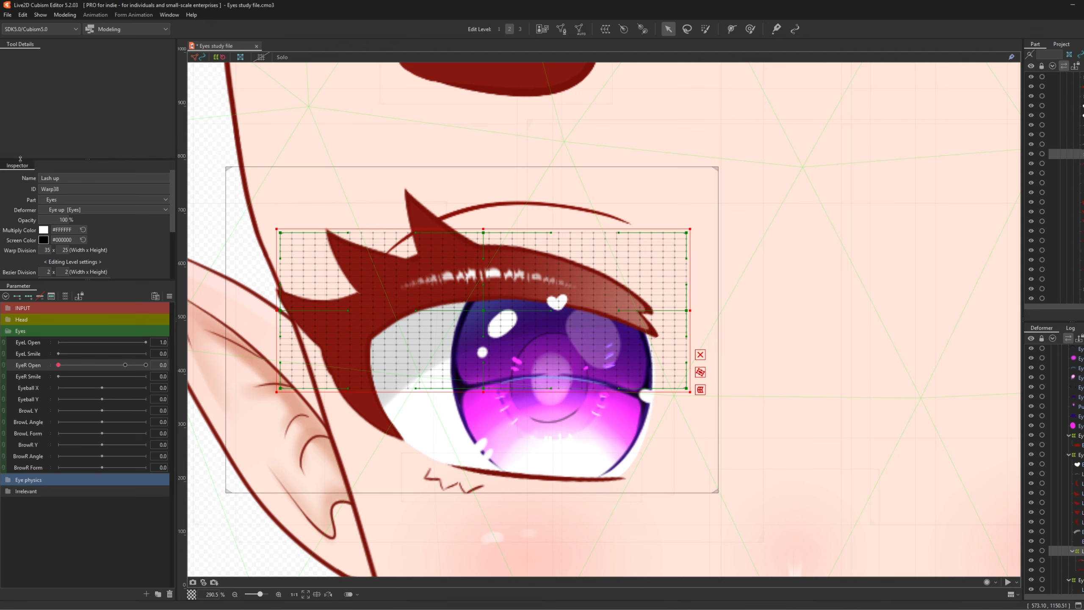
click(125, 365)
click(58, 365)
key(t)
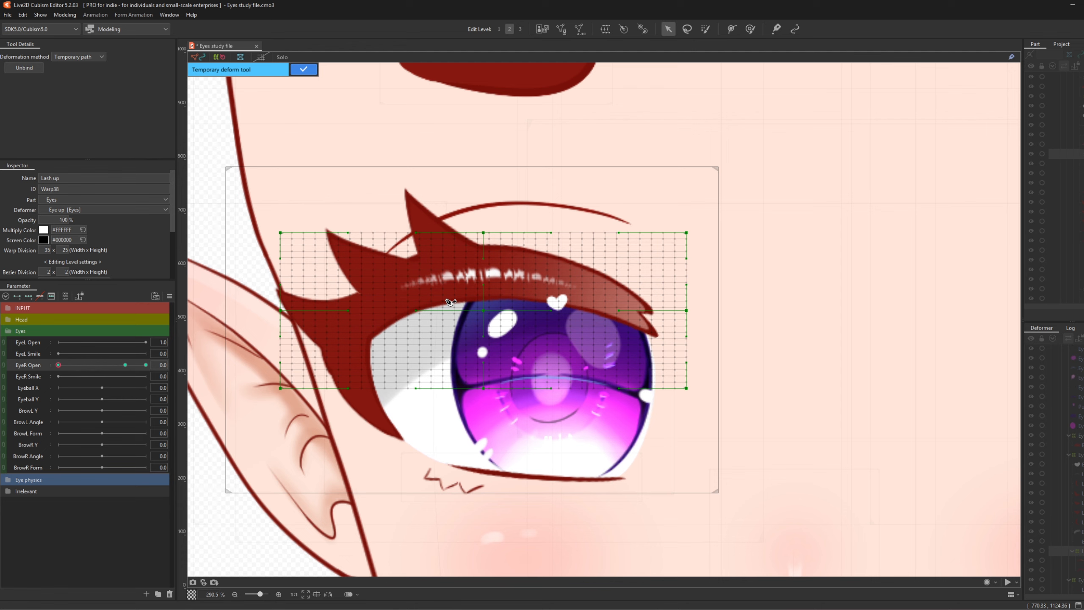
- Lay a temporary path along the upper lash from its outer end to its inner end
click(701, 346)
click(600, 290)
click(62, 17)
mouse_move(112, 102)
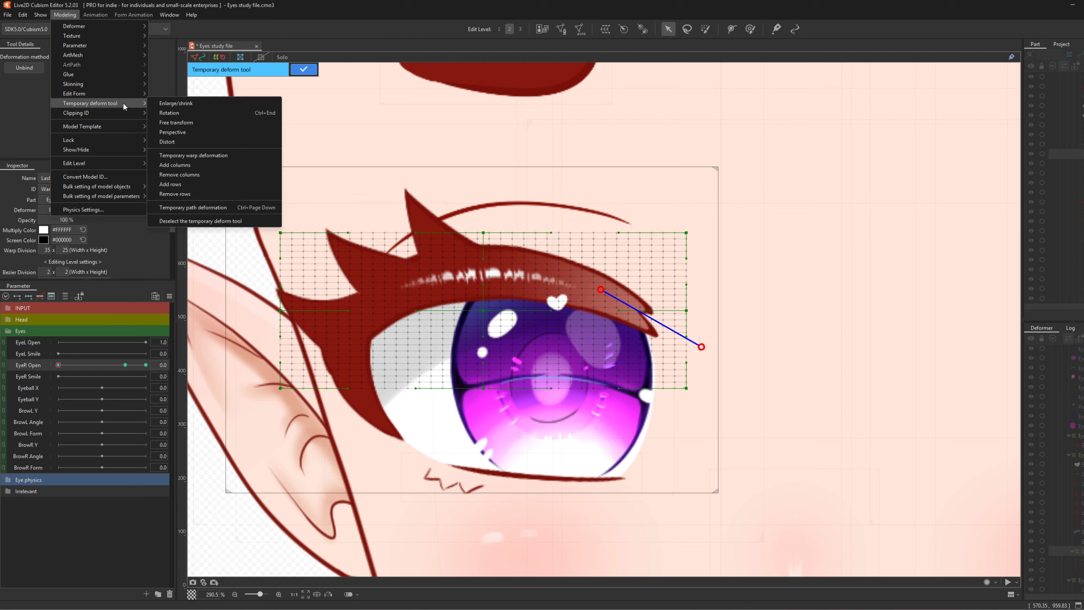
click(73, 10)
click(450, 276)
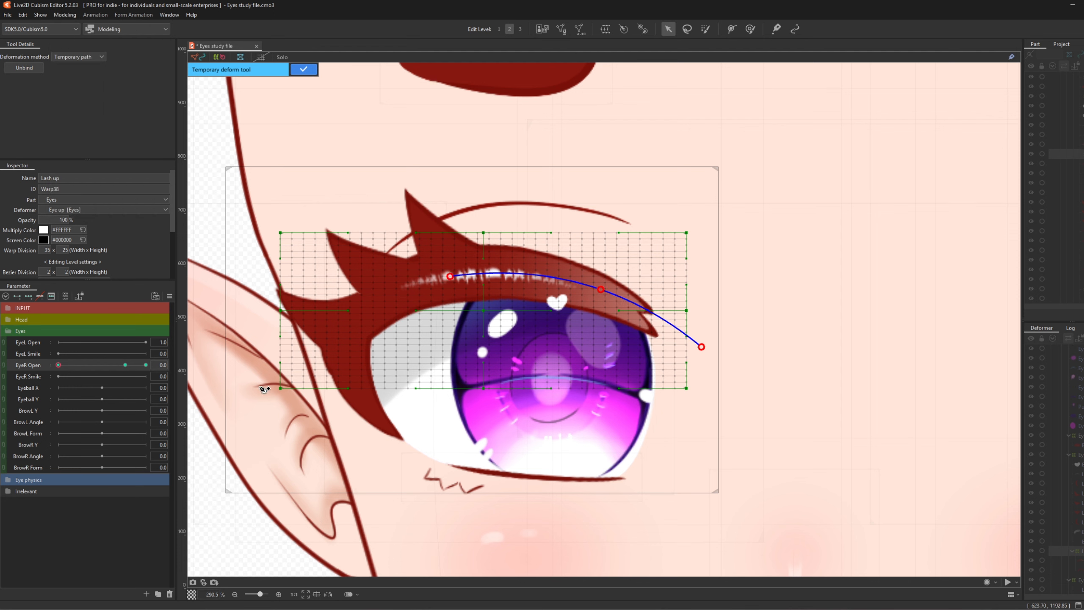
click(256, 384)
- Drag the path points down so the lash arcs across the eye, fine-tuning tip and inner end
drag(598, 290, 604, 385)
drag(449, 277, 439, 429)
drag(255, 383, 290, 324)
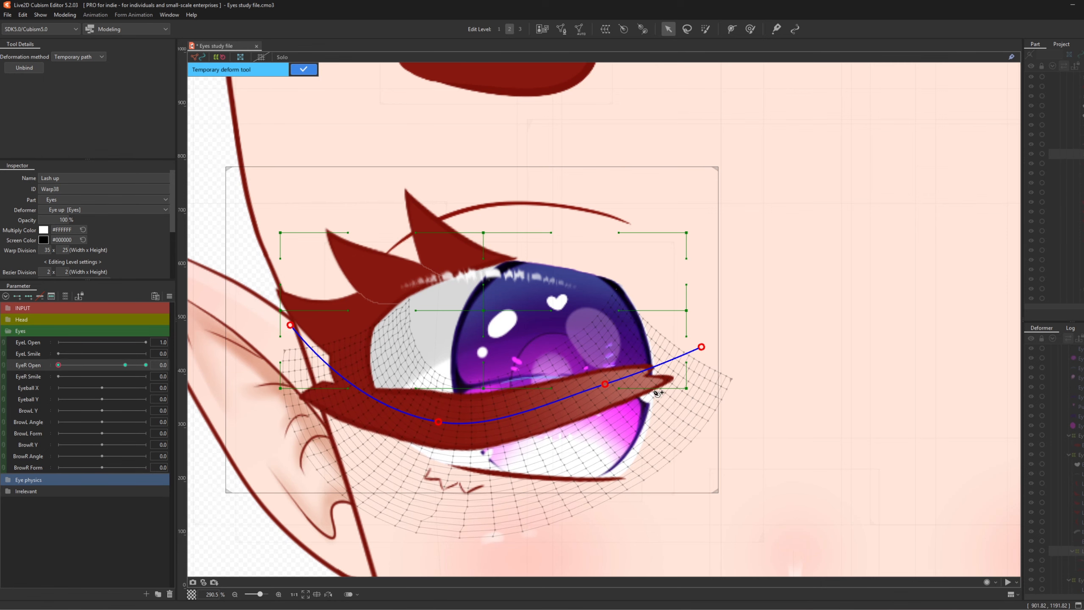
drag(606, 384, 618, 416)
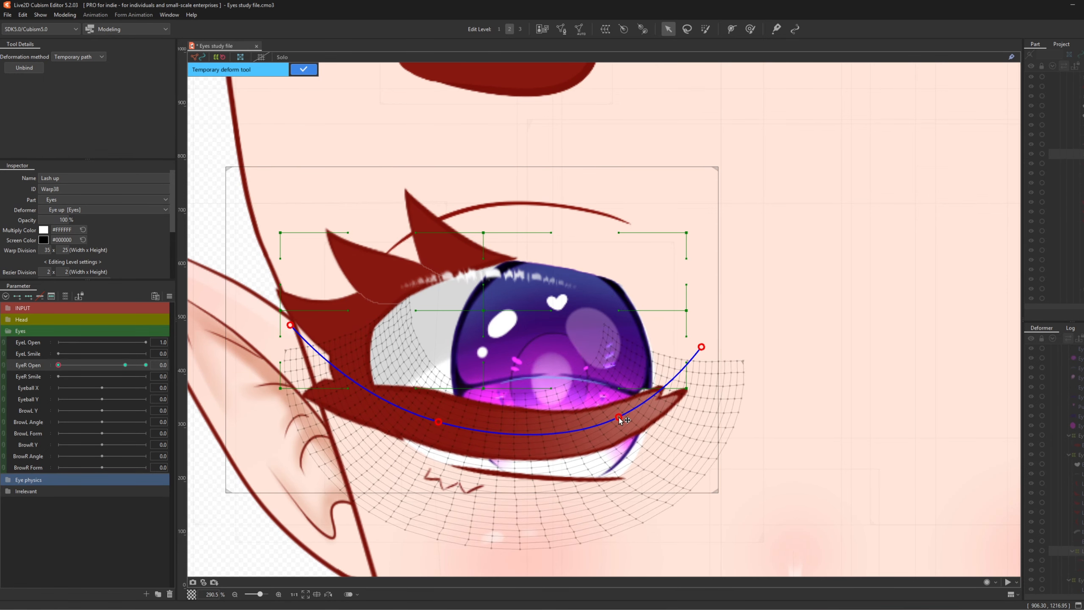
scroll(618, 415, down, 3)
scroll(545, 411, up, 2)
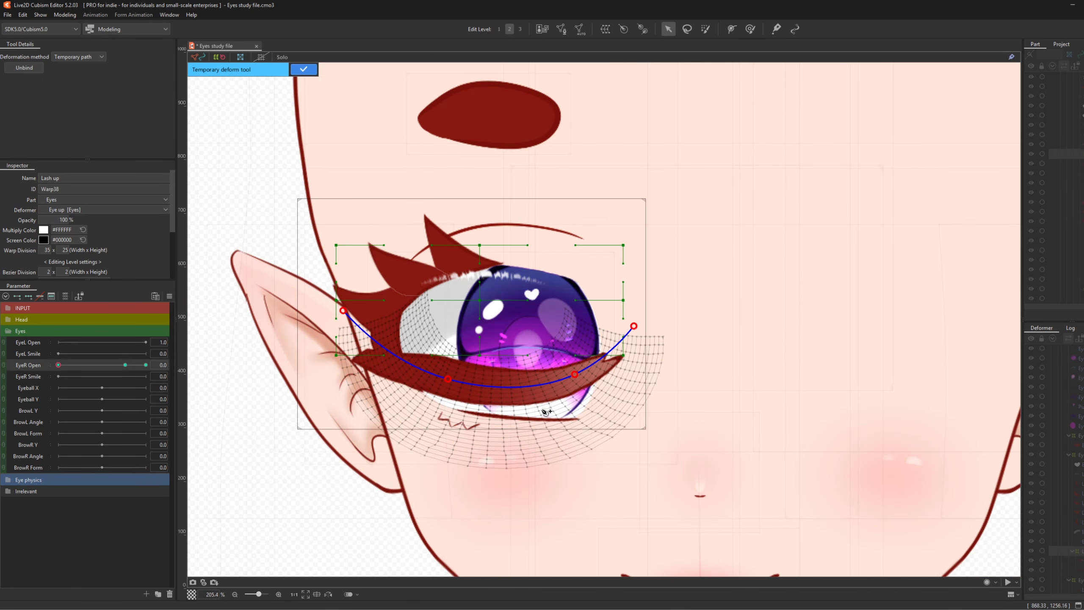
scroll(546, 422, up, 2)
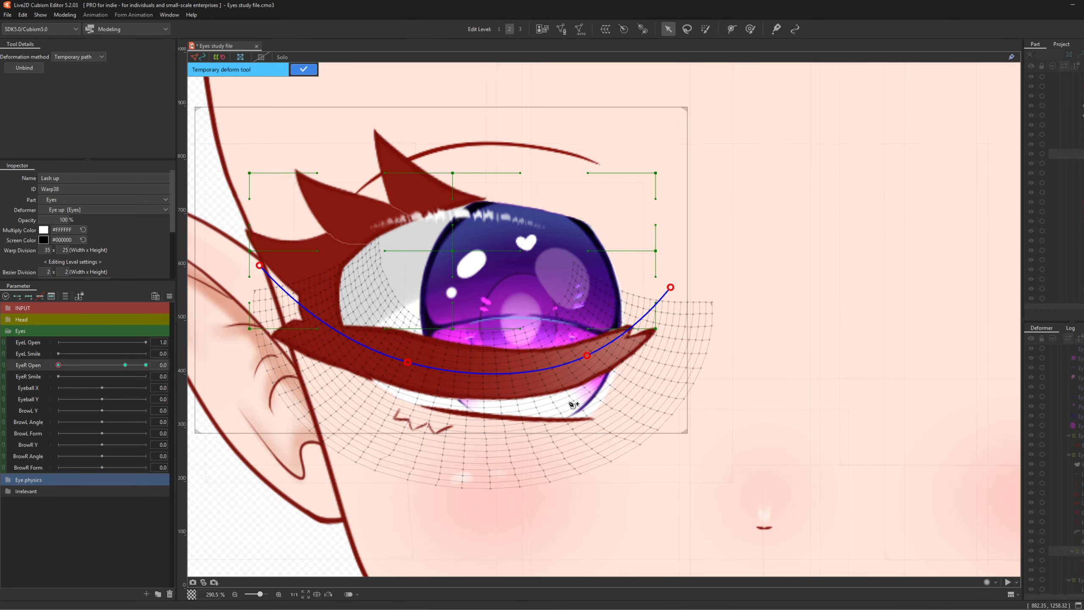
drag(588, 356, 589, 358)
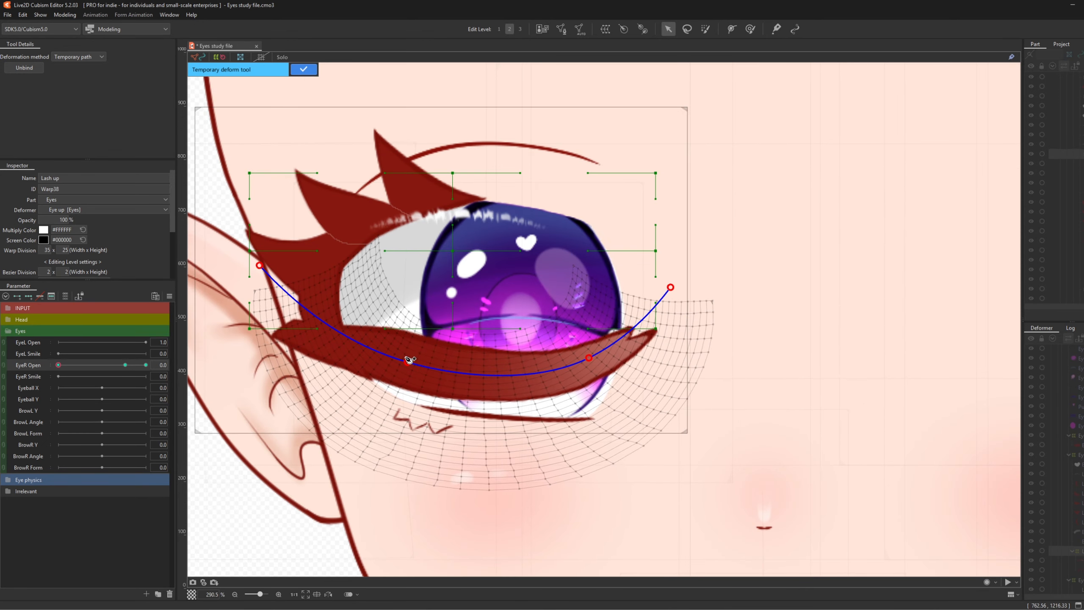
drag(409, 360, 405, 363)
drag(589, 358, 590, 359)
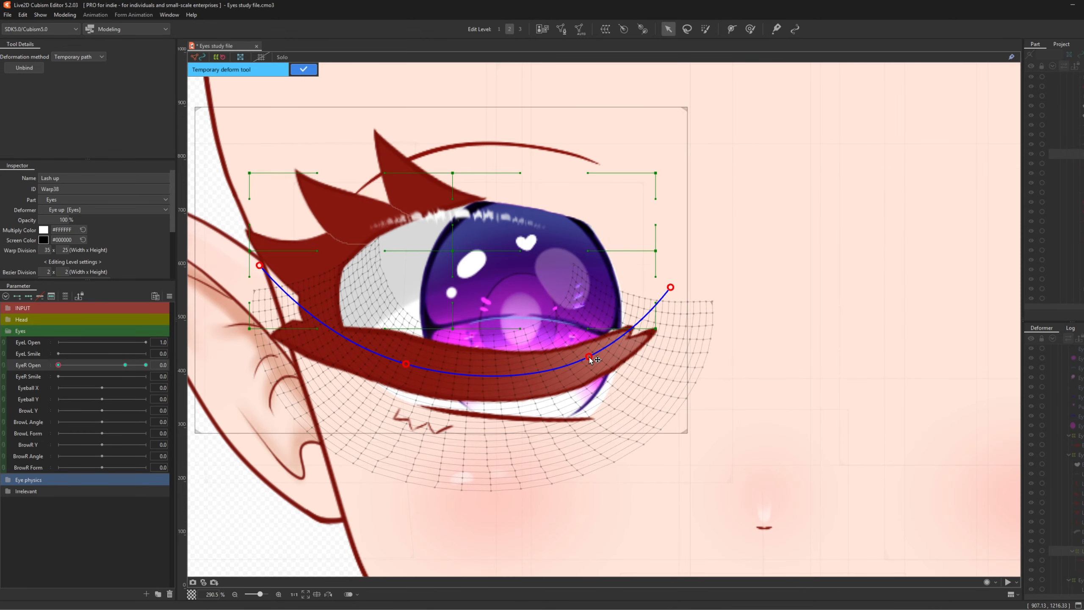
drag(260, 265, 271, 258)
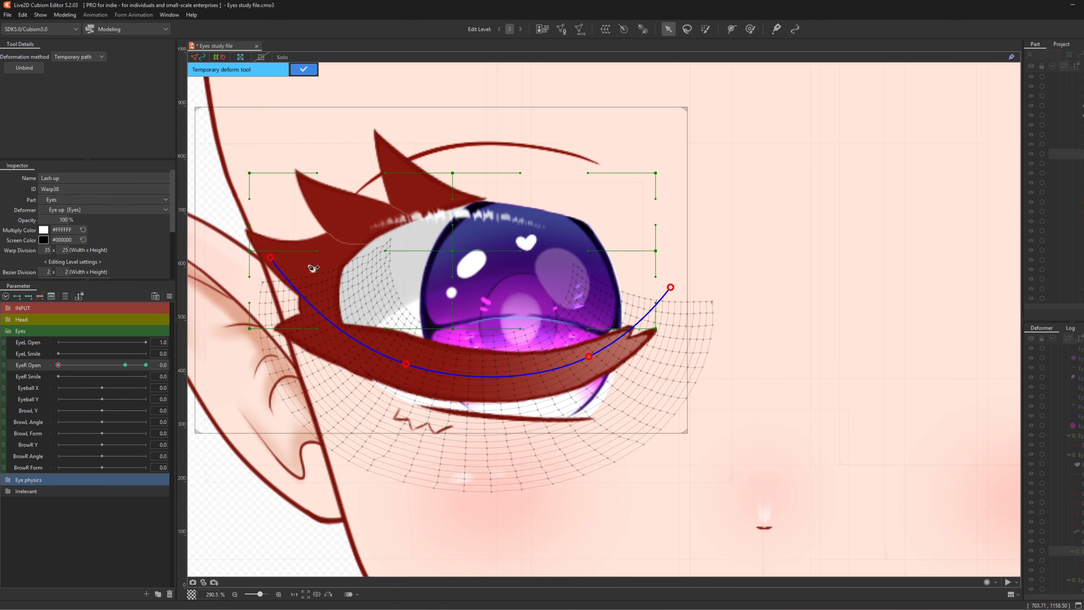
- Adjust the outer curve once more and commit the temporary path deformation
scroll(314, 267, down, 3)
drag(606, 288, 611, 295)
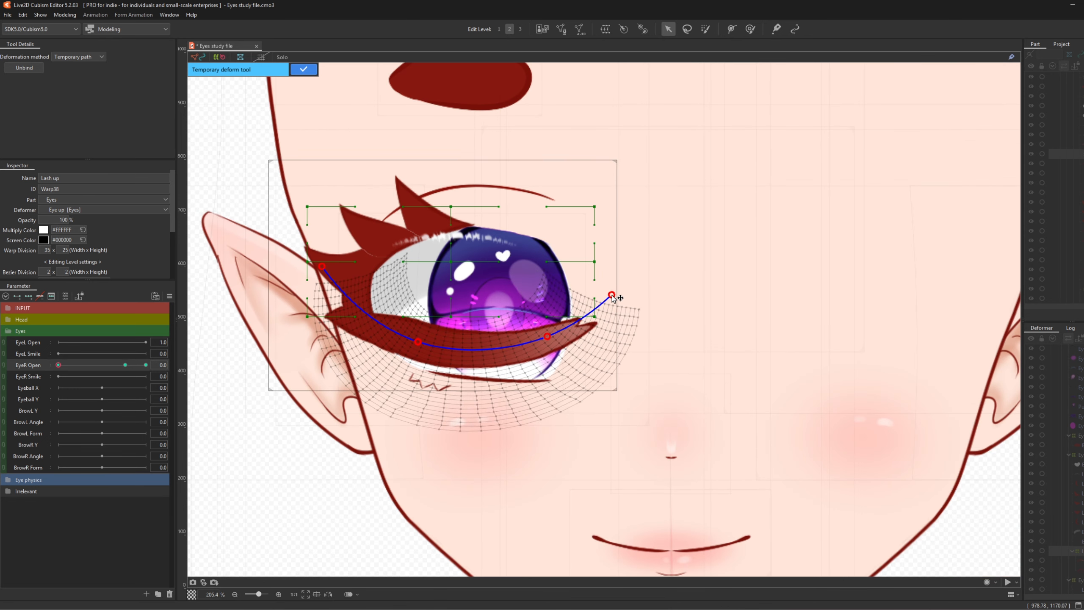
click(303, 69)
scroll(480, 375, up, 3)
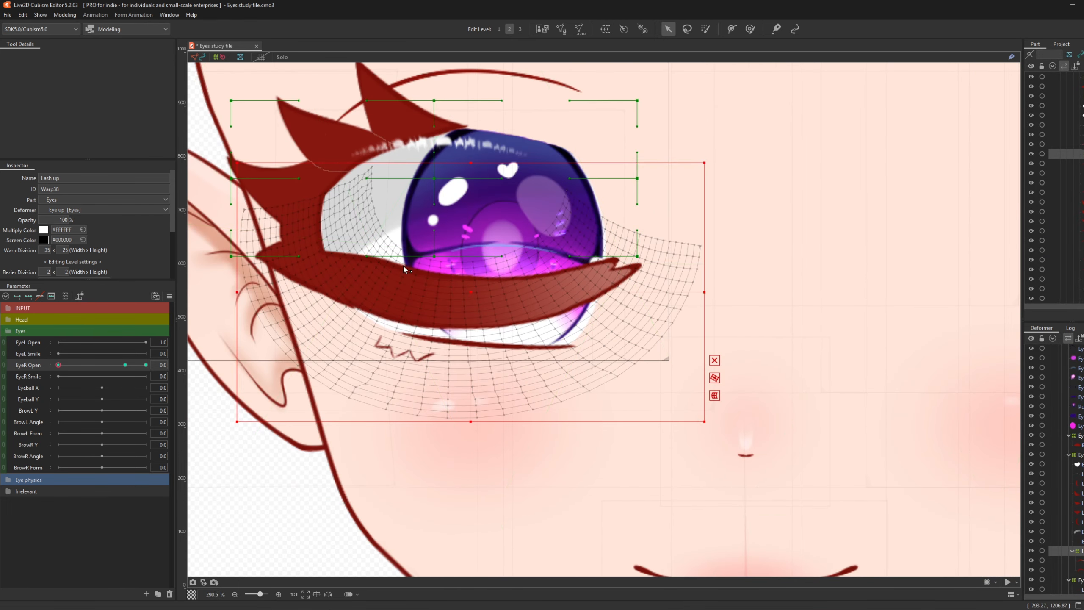
scroll(439, 329, down, 3)
scroll(398, 238, up, 3)
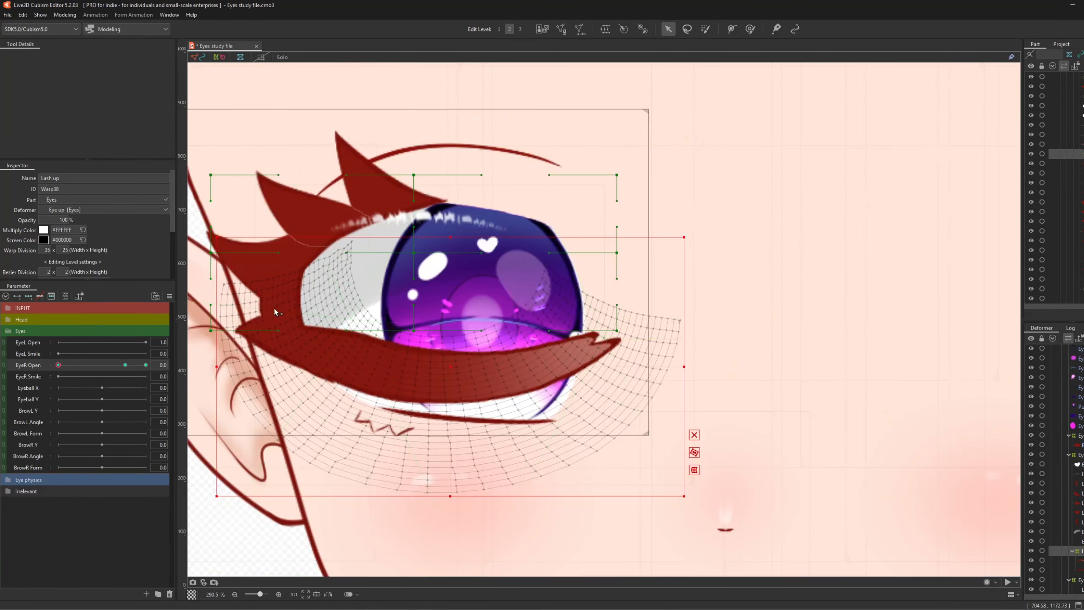
scroll(615, 397, down, 3)
scroll(458, 368, up, 3)
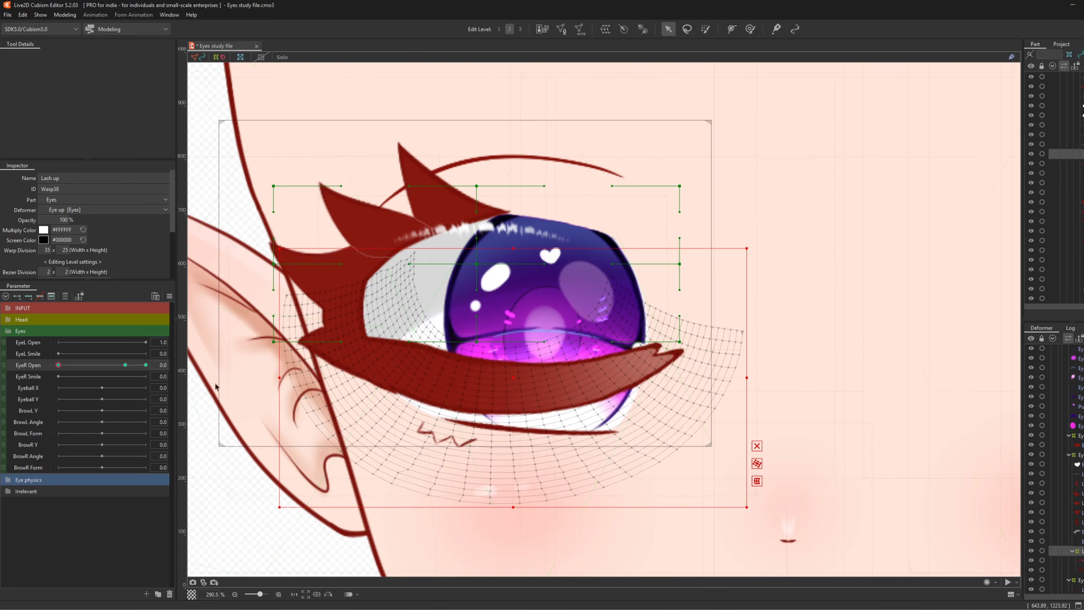
click(123, 366)
click(460, 230)
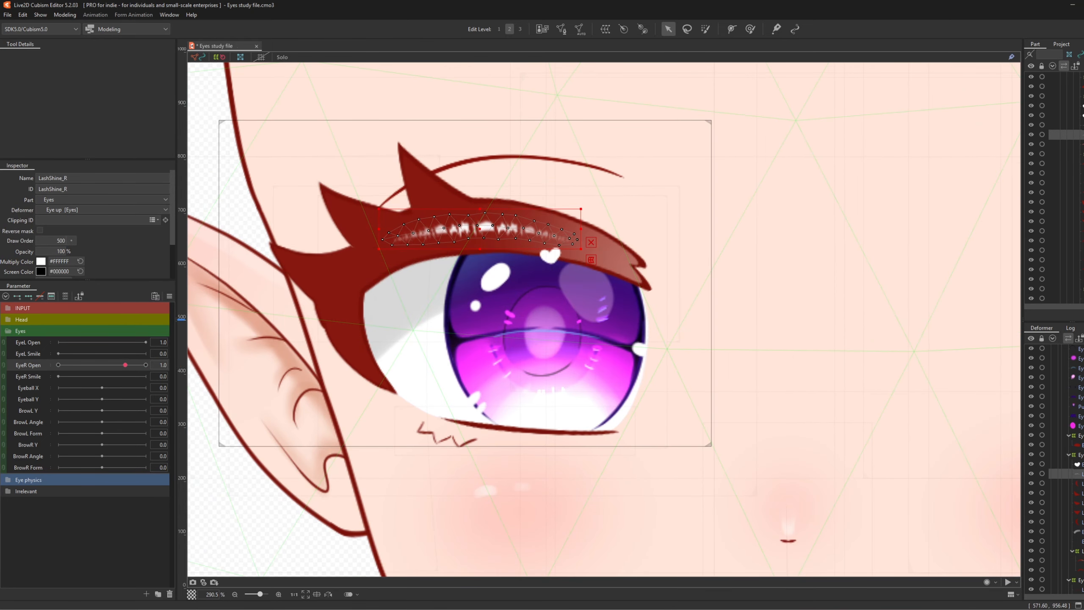
click(1061, 541)
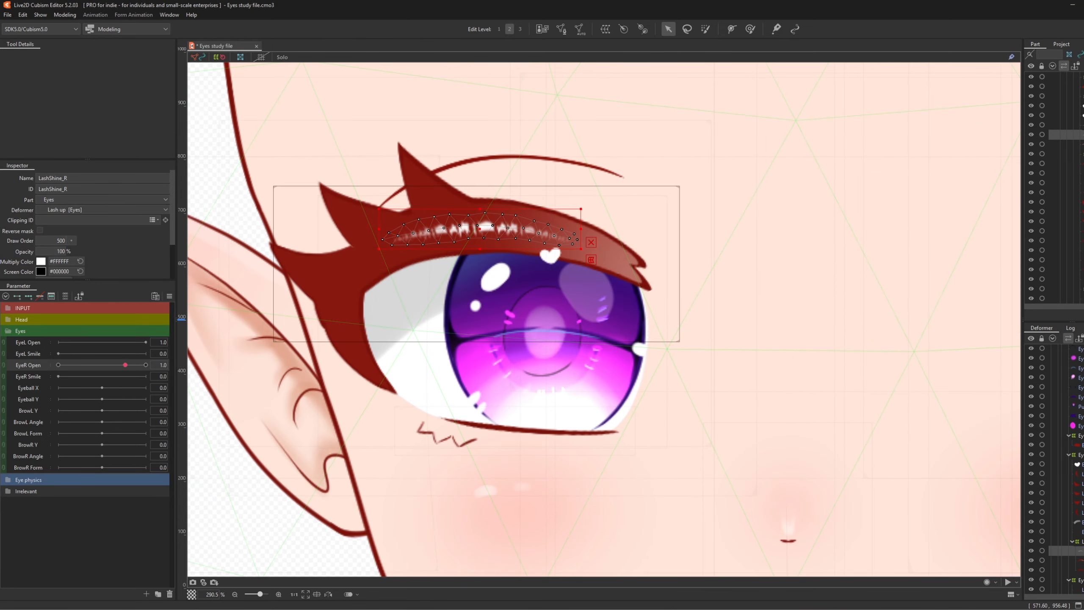
drag(127, 366, 57, 386)
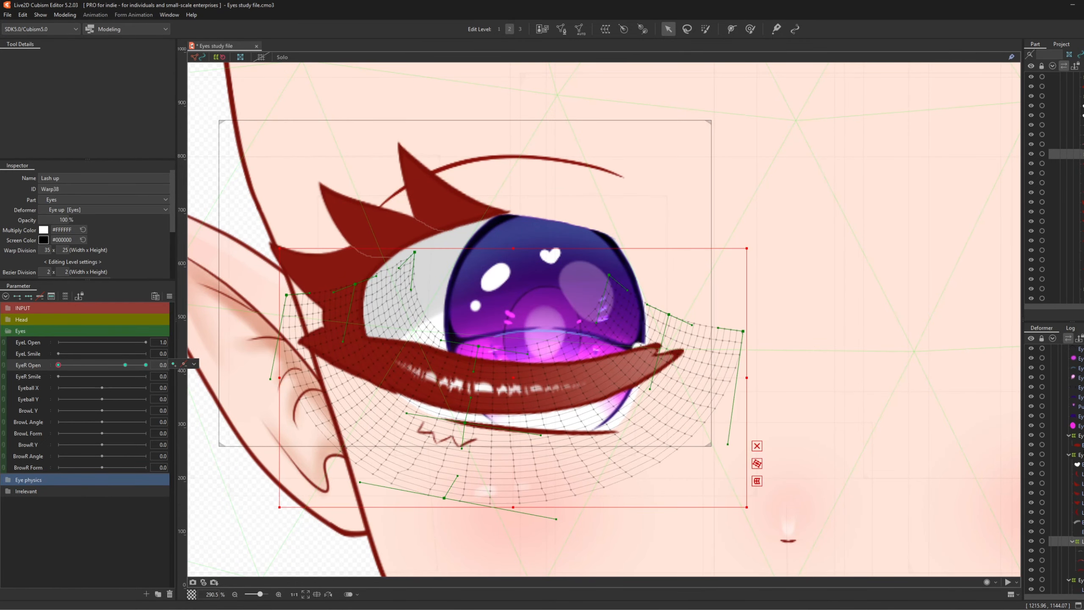
scroll(430, 226, down, 2)
scroll(433, 250, up, 2)
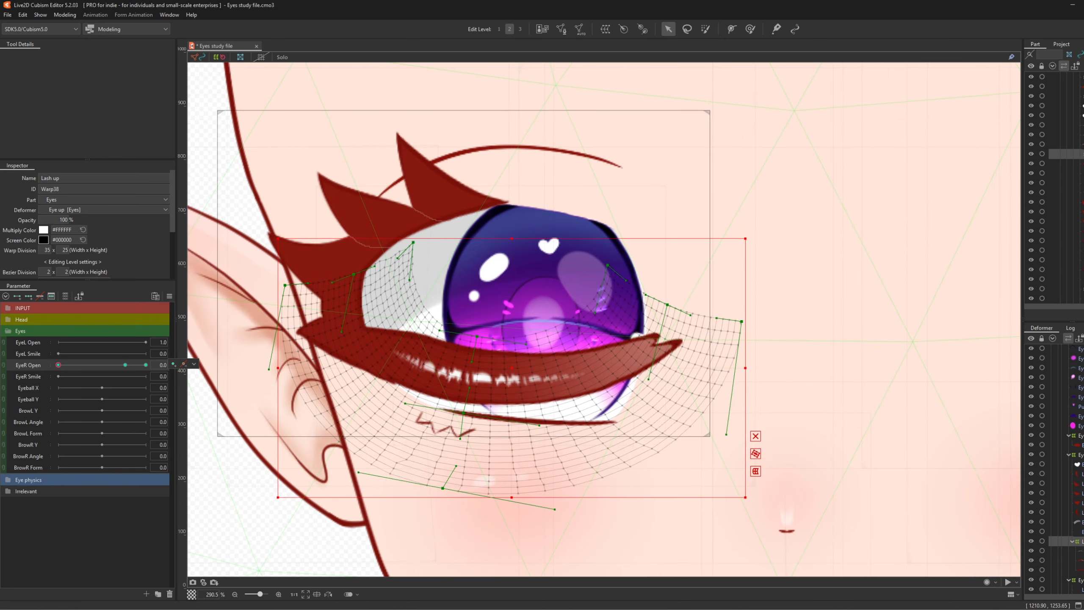
click(432, 184)
- Add the remaining upper lash spikes to the selection and create a warp deformer named 'Lashes'
shift+click(363, 209)
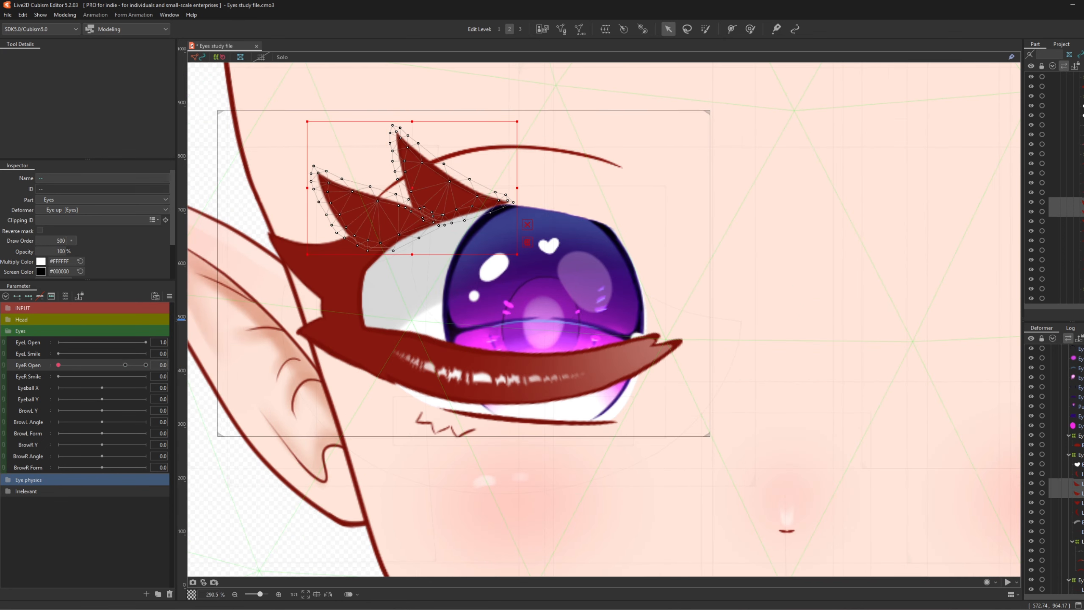
shift+click(318, 263)
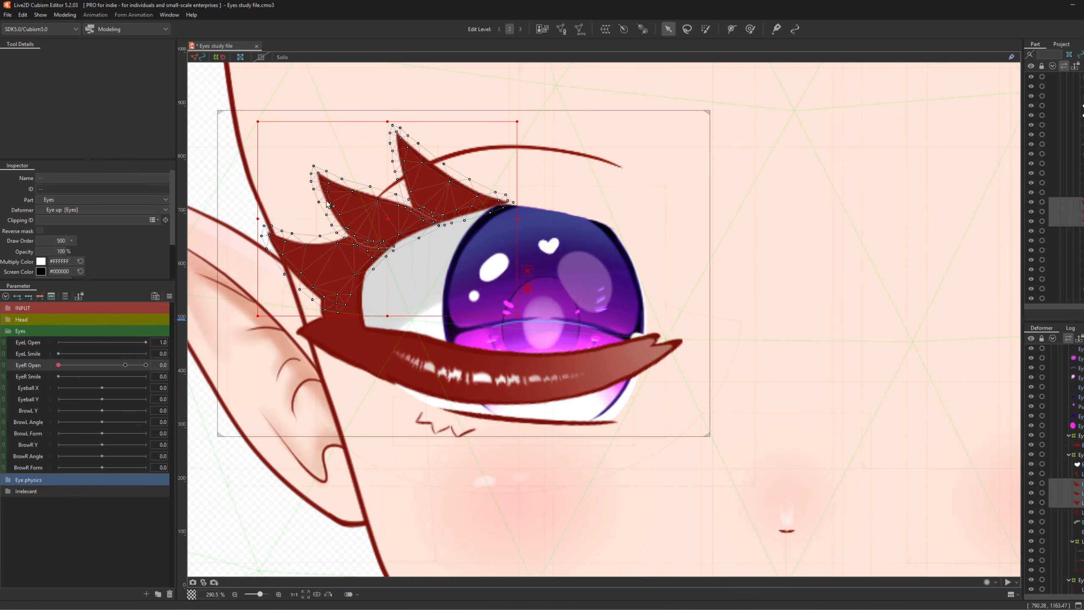
click(605, 30)
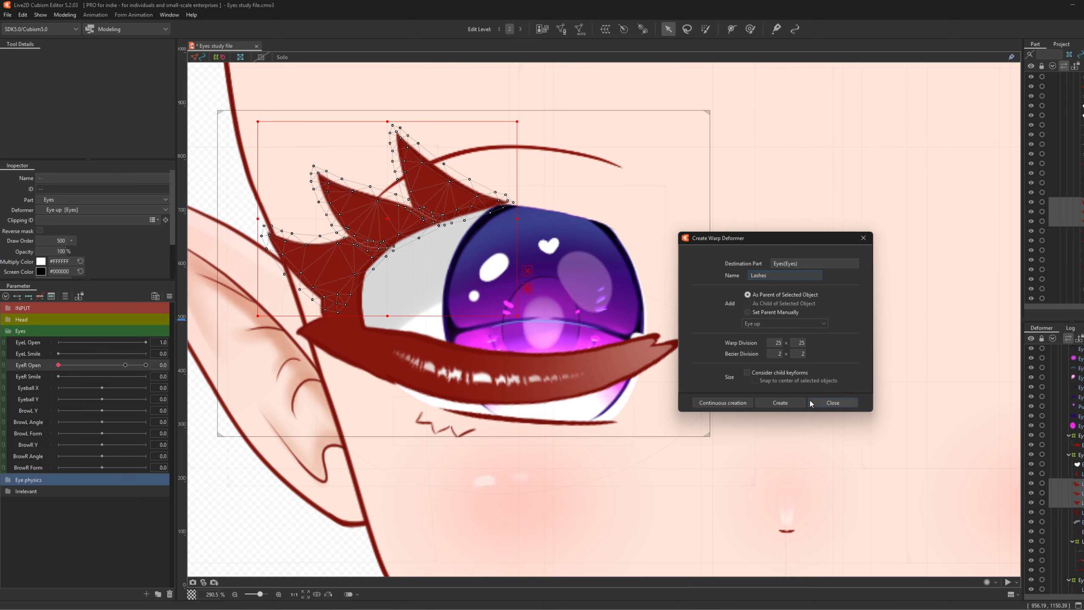
click(798, 402)
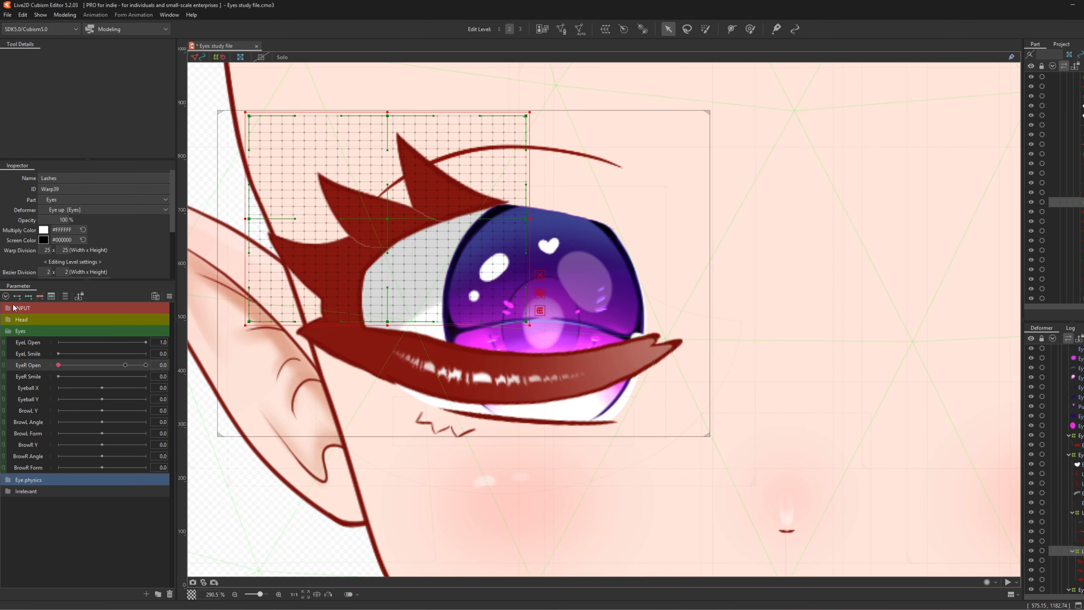
- Key the Lashes warp on EyeR Open and fold its grid down past the bottom at 0
drag(116, 366, 58, 366)
click(172, 365)
drag(388, 116, 362, 459)
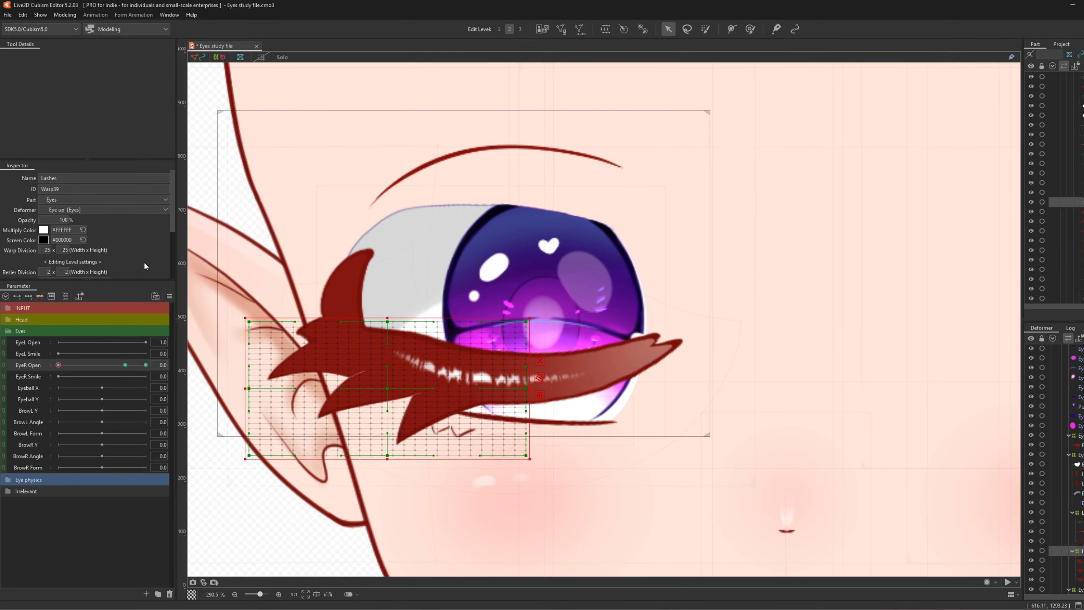
drag(77, 365, 1, 384)
drag(385, 386, 386, 381)
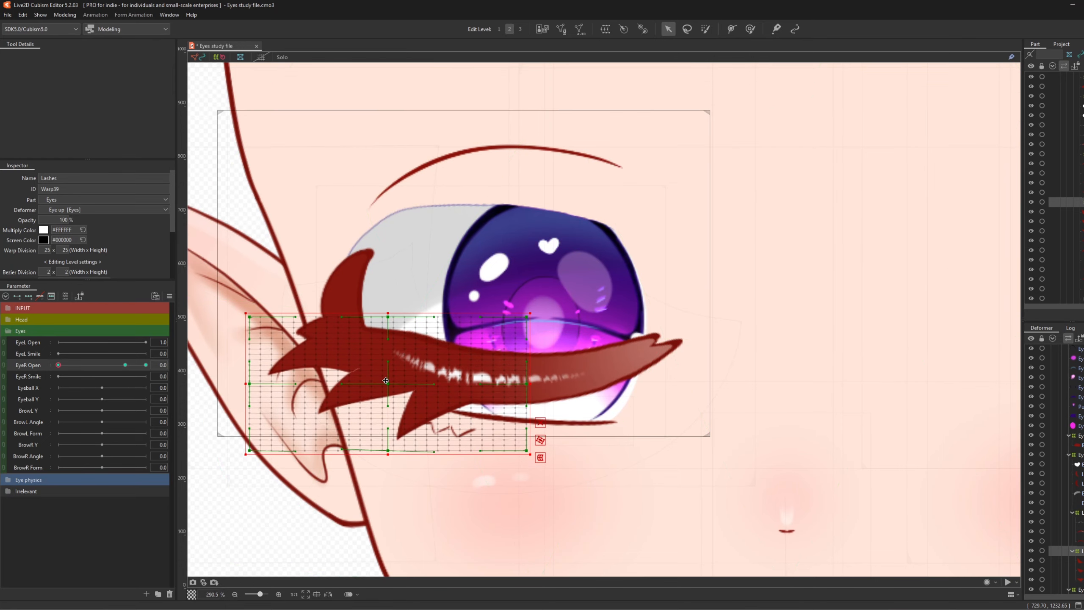
mouse_move(63, 366)
mouse_down()
mouse_move(85, 371)
mouse_move(57, 373)
mouse_move(115, 369)
mouse_move(49, 378)
mouse_up()
- Return EyeR Open to the open keyform and select the three lash meshes starting with Lashes_R3
click(124, 364)
click(194, 364)
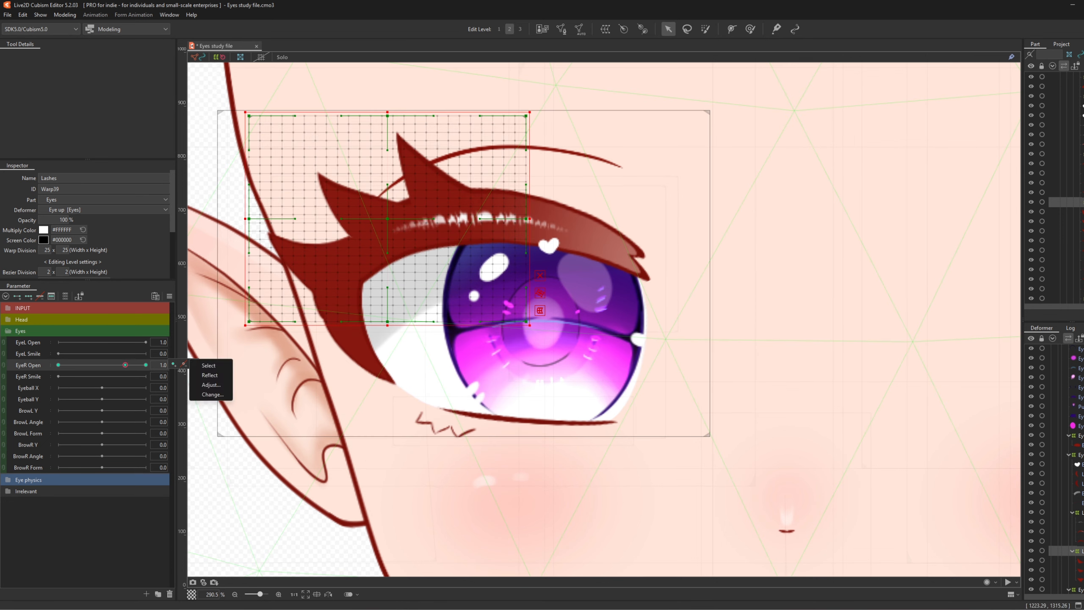
click(426, 182)
shift+click(1079, 580)
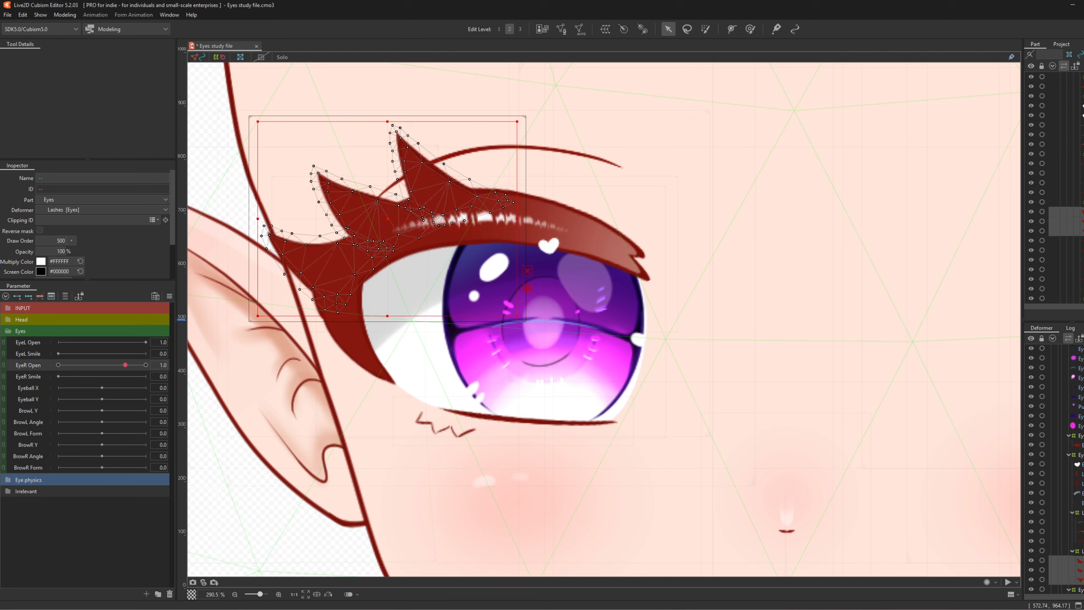
- Move the three lash meshes under Eye up and wrap them in a new 'Lashes 2' warp deformer
key(t)
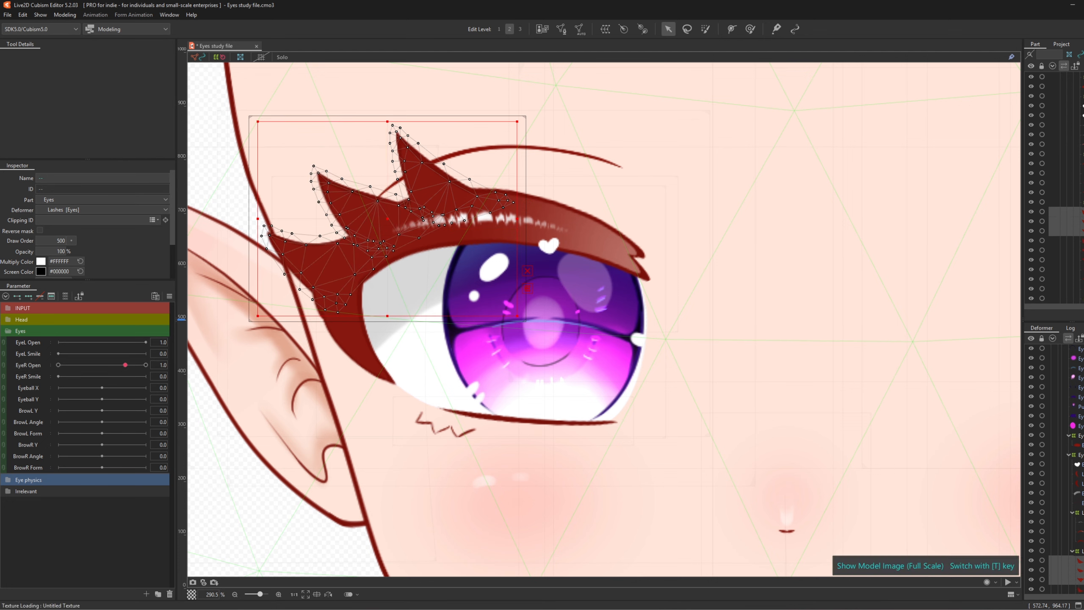
drag(1079, 569, 1079, 454)
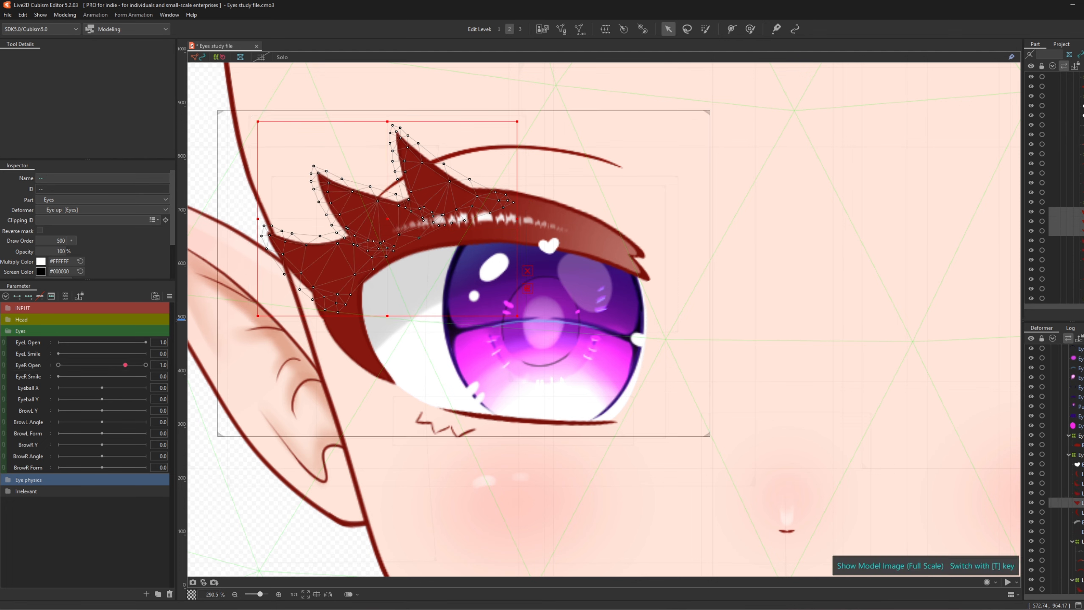
click(1079, 484)
ctrl+click(1080, 493)
ctrl+click(1080, 503)
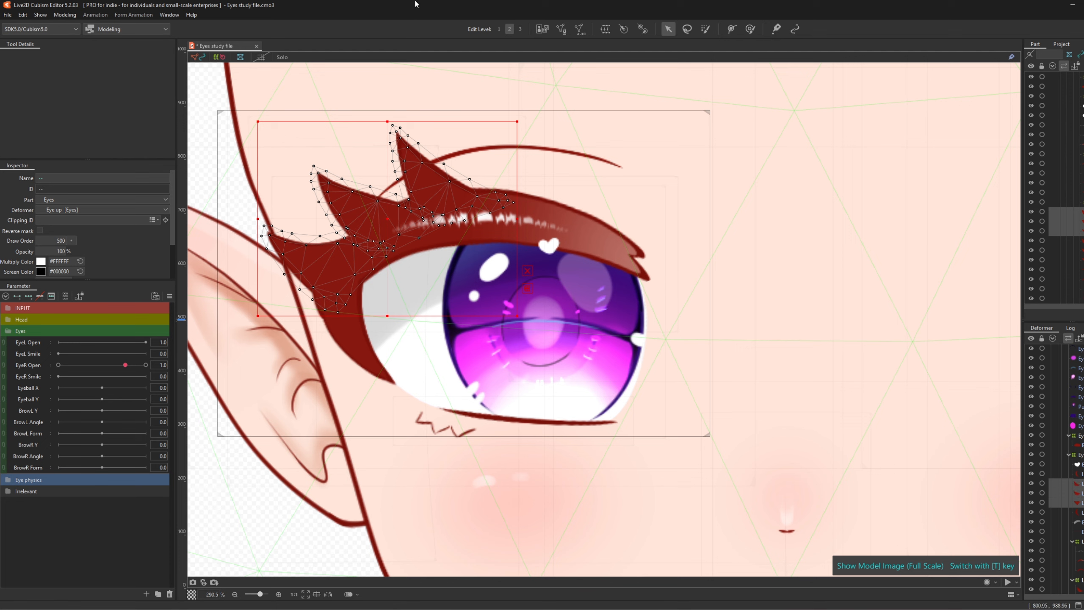
click(605, 29)
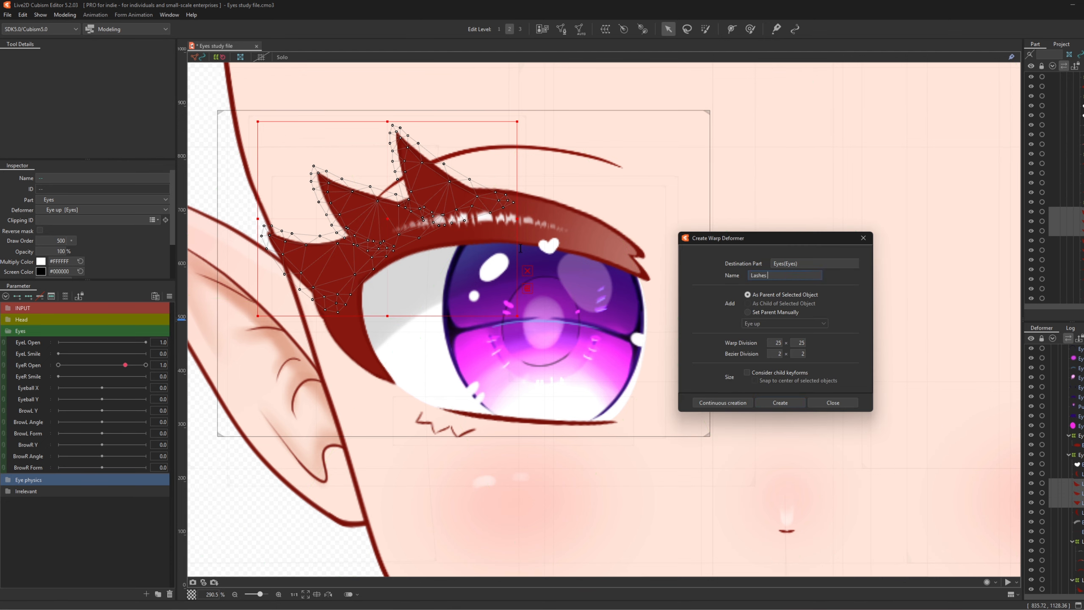
click(773, 405)
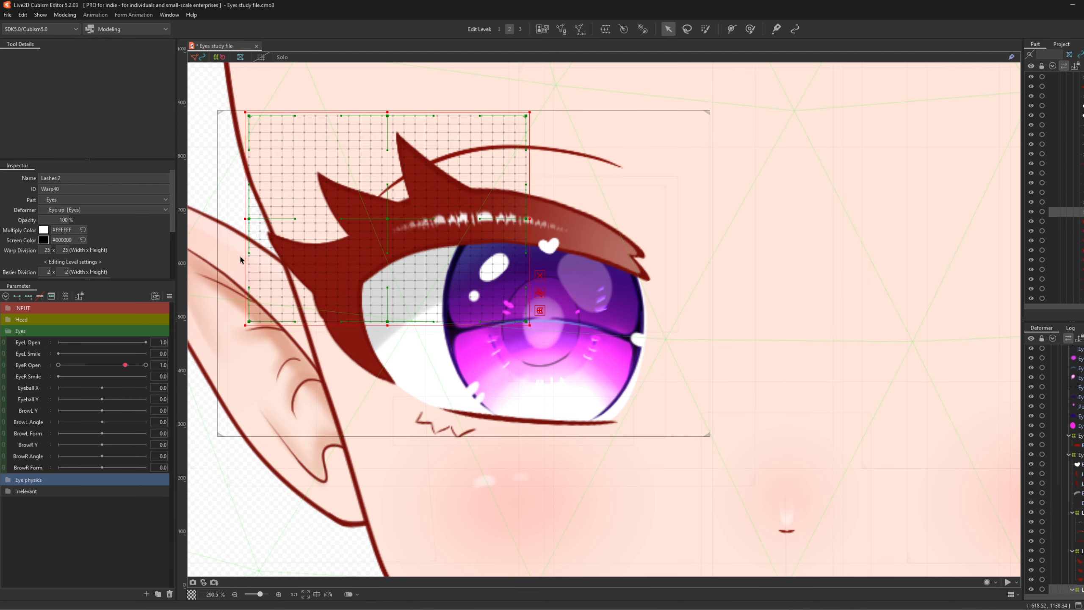
- Key Lashes 2 on EyeR Open, then squash and bend the lashes down at 0
click(16, 366)
click(17, 296)
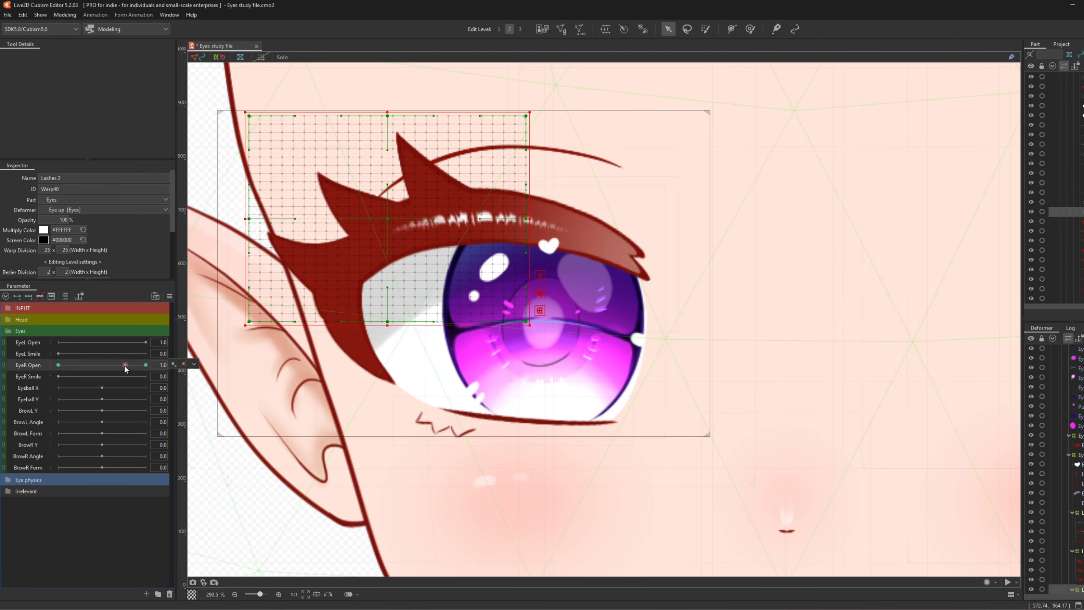
drag(146, 365, 58, 364)
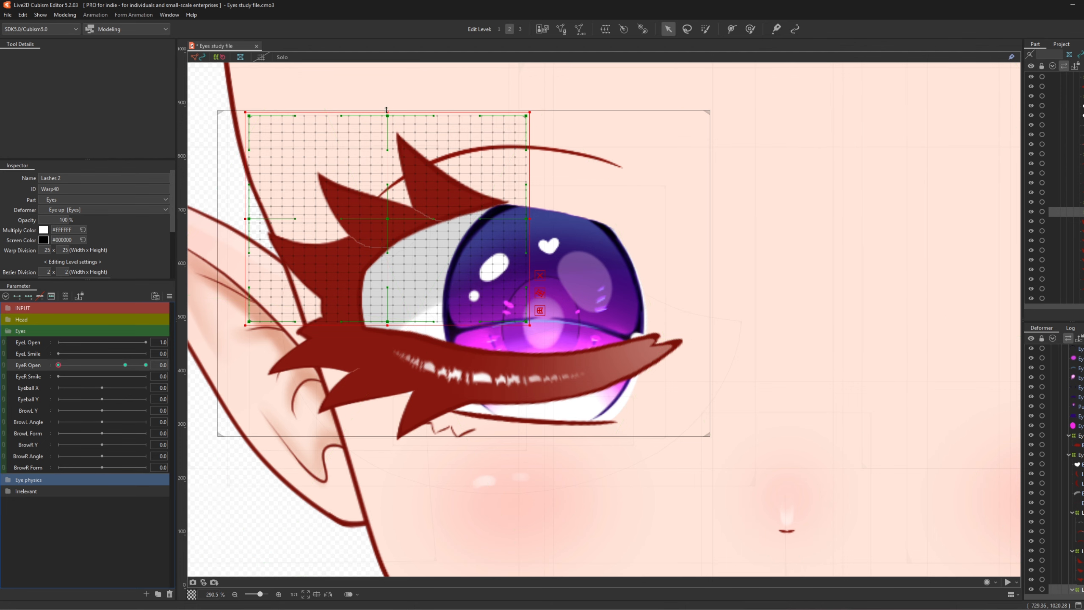
drag(387, 110, 387, 318)
click(747, 29)
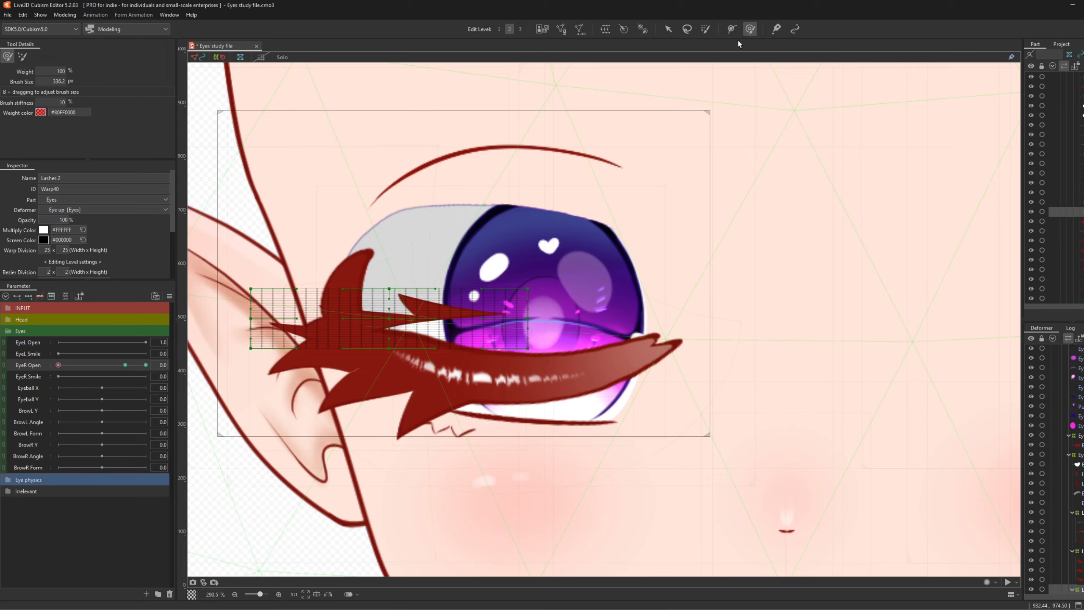
mouse_move(478, 328)
mouse_down()
mouse_move(455, 318)
mouse_move(505, 318)
mouse_move(544, 341)
mouse_move(529, 337)
mouse_up()
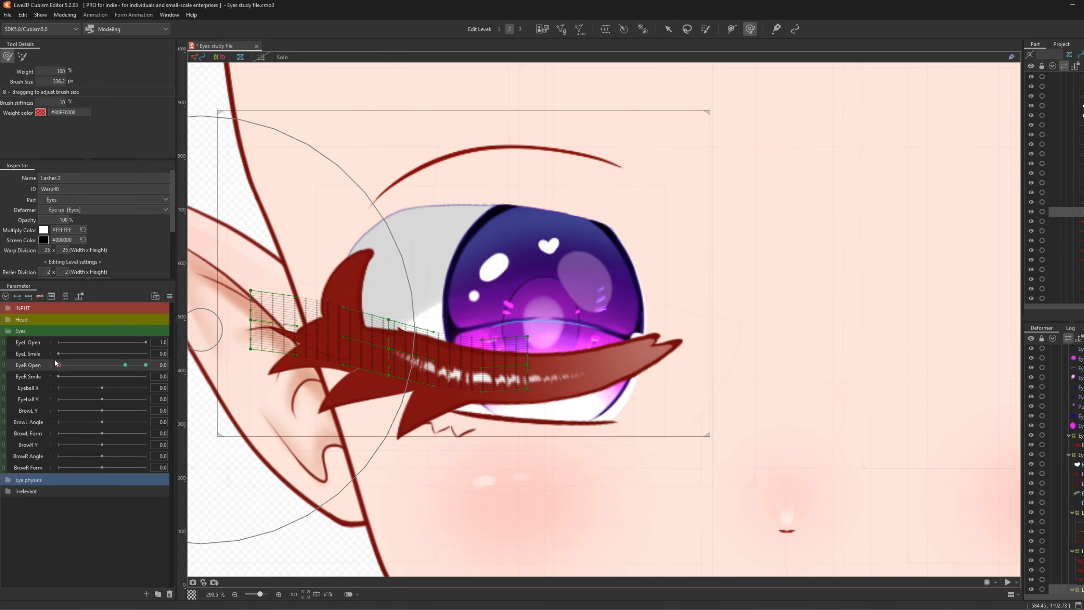
- Preview the lashes as the eye opens, then select the inner-corner lash meshes
mouse_move(58, 364)
mouse_down()
mouse_move(99, 365)
mouse_move(66, 376)
mouse_move(115, 370)
mouse_move(71, 377)
mouse_move(118, 367)
mouse_move(50, 389)
mouse_move(72, 364)
mouse_move(143, 367)
mouse_move(46, 380)
mouse_up()
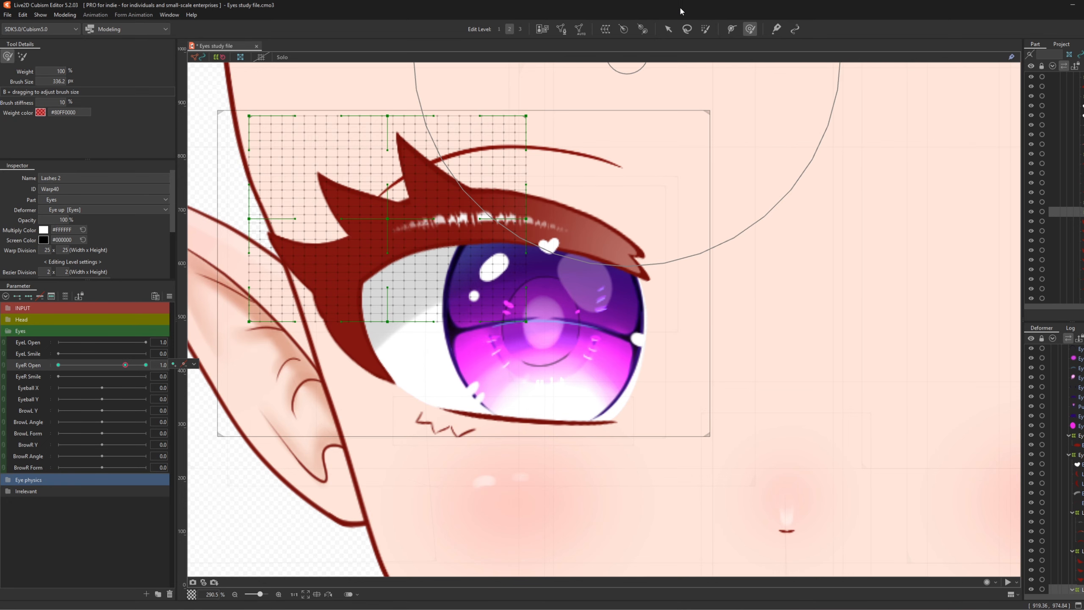
click(668, 29)
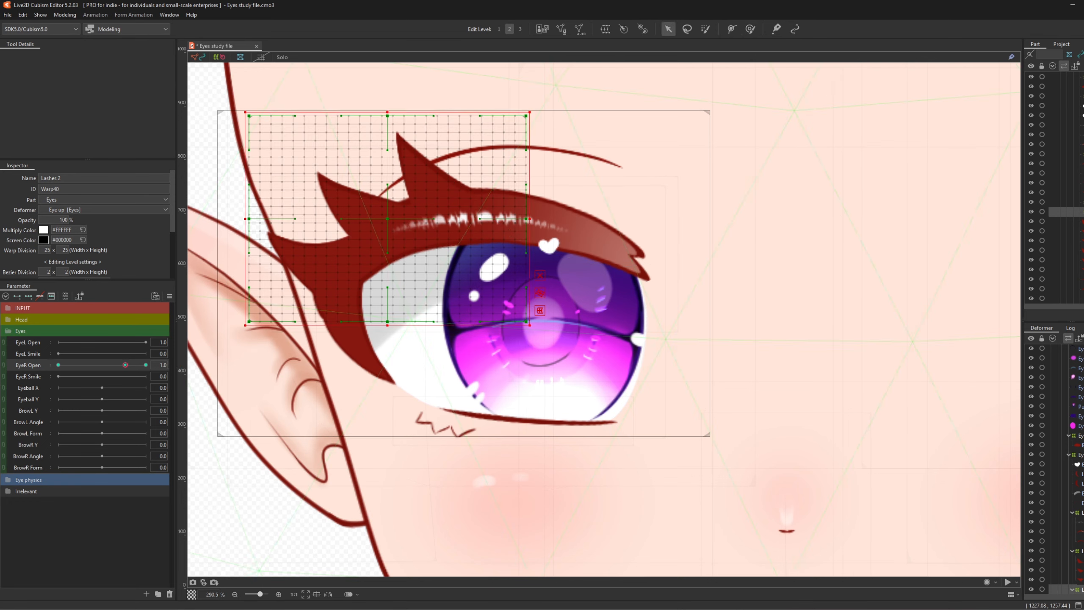
click(1081, 474)
ctrl+click(1082, 484)
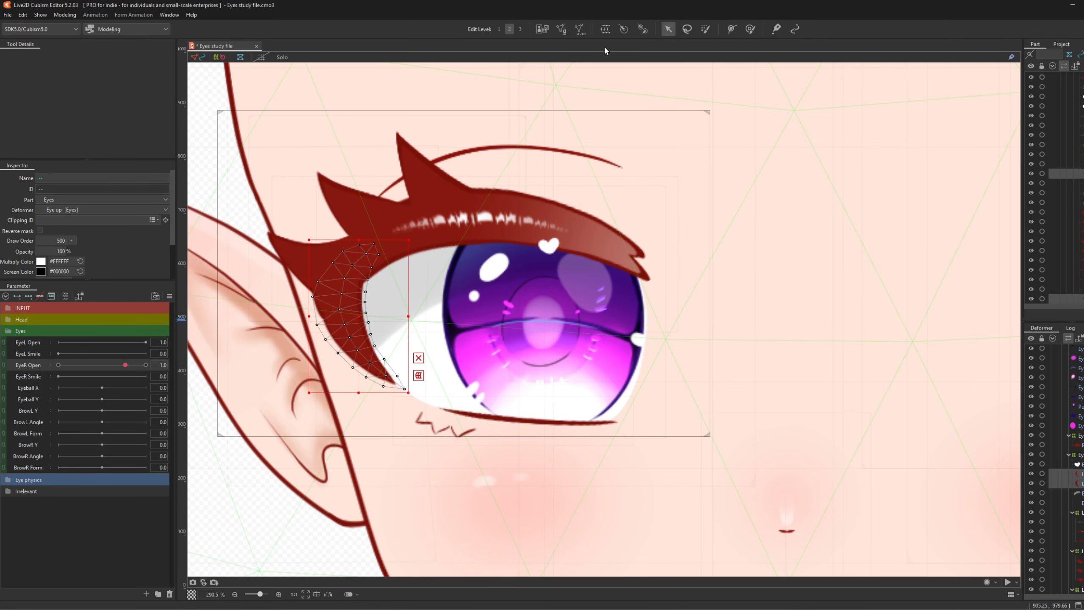
- Wrap the inner-corner lash in a new warp and squash it down for the closed eye
click(793, 404)
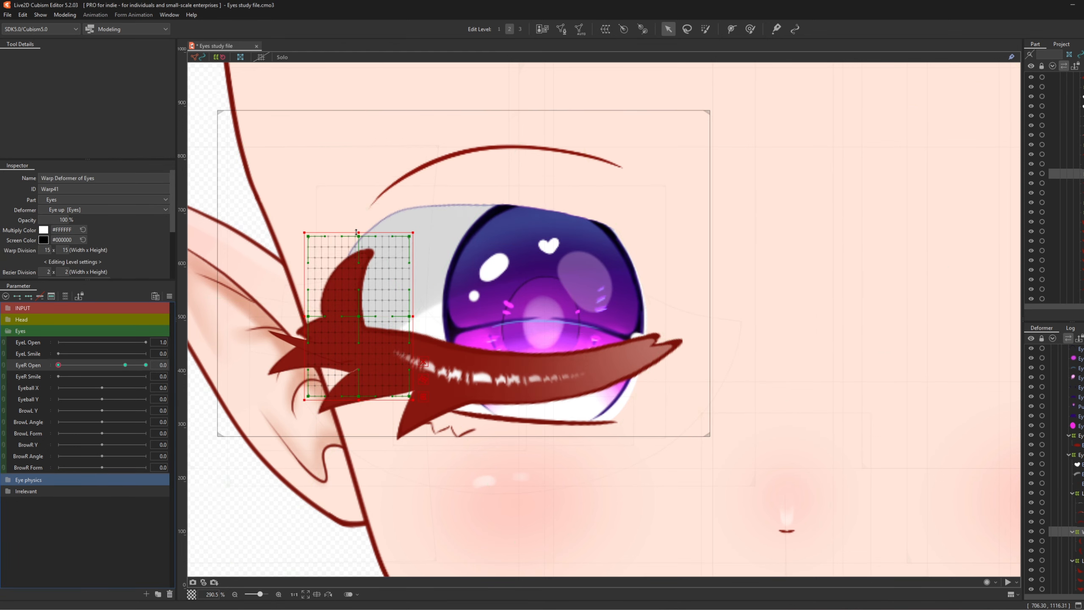
drag(357, 232, 354, 328)
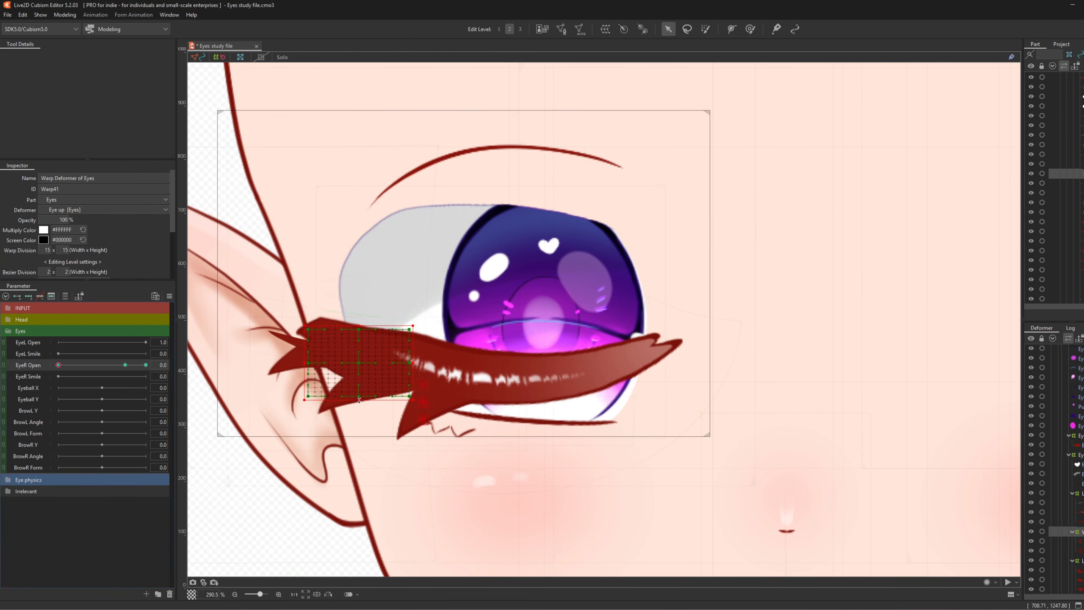
mouse_move(63, 363)
mouse_down()
mouse_move(81, 367)
mouse_move(63, 372)
mouse_move(89, 374)
mouse_move(58, 375)
mouse_up()
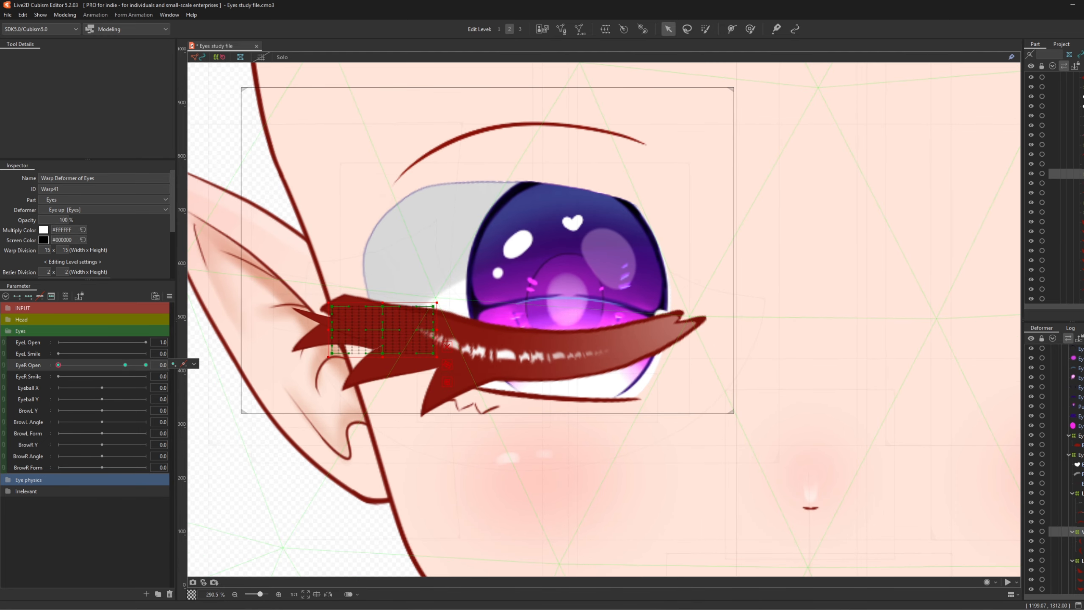
- Brush Lash up's left end downward, resizing the Deform Brush to about 78 px, then 195 px
click(1077, 493)
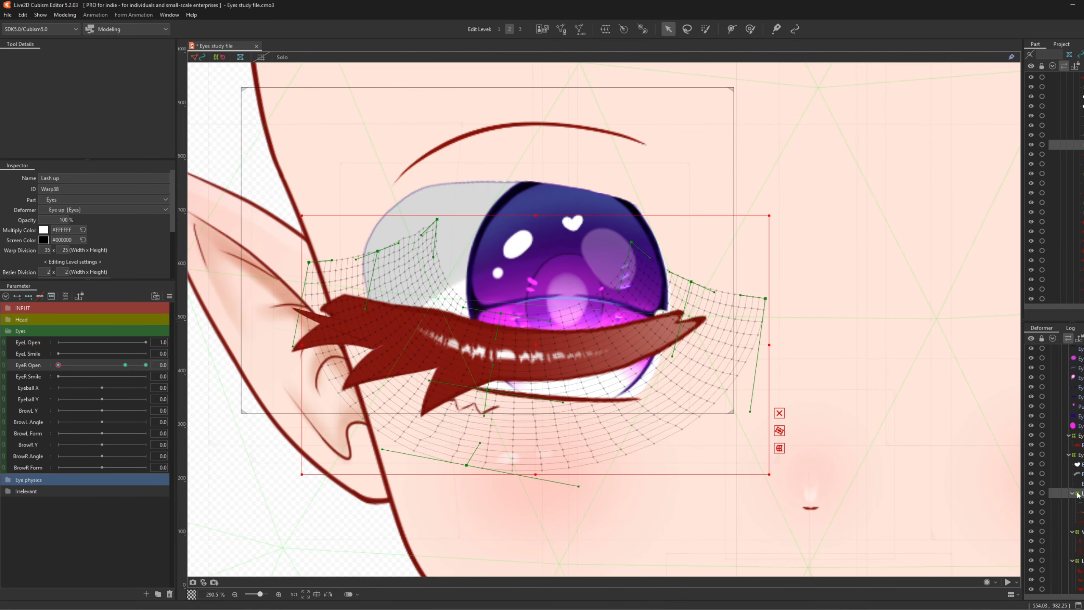
click(751, 29)
drag(257, 229, 272, 242)
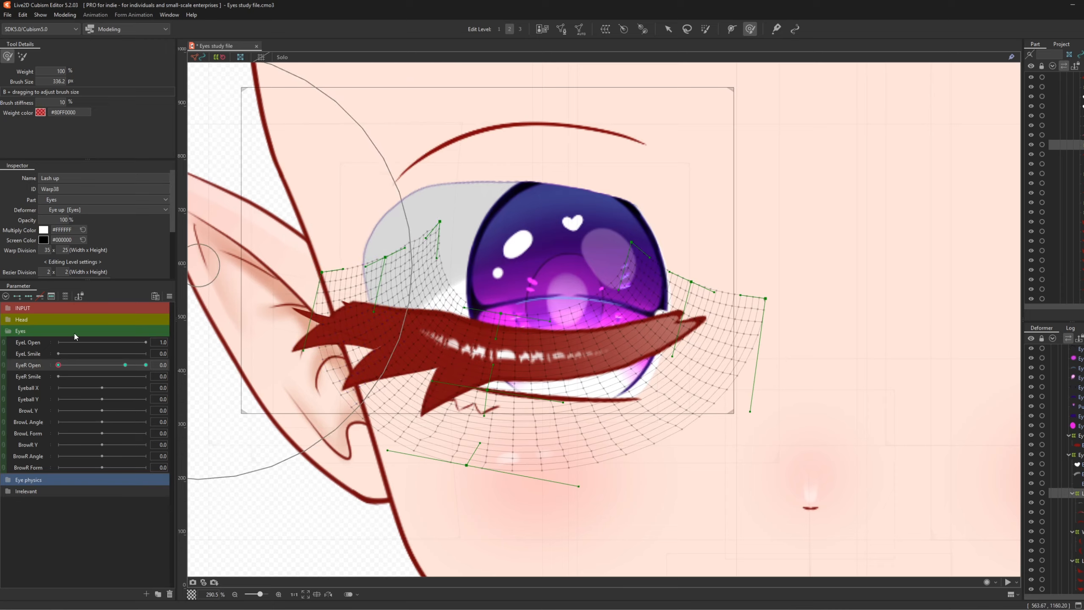
drag(58, 365, 30, 375)
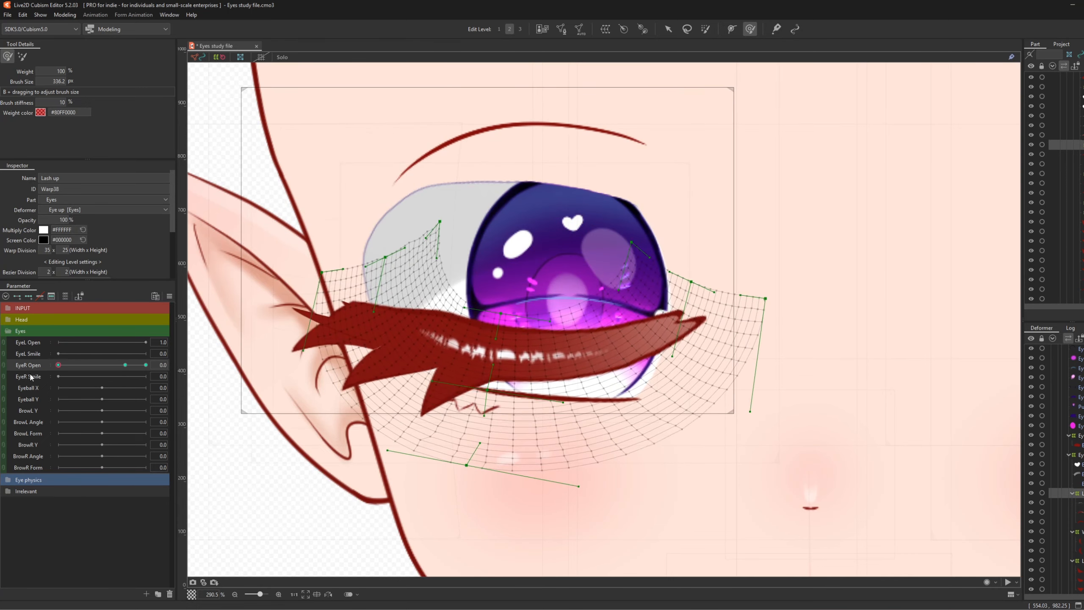
key(ctrl+z)
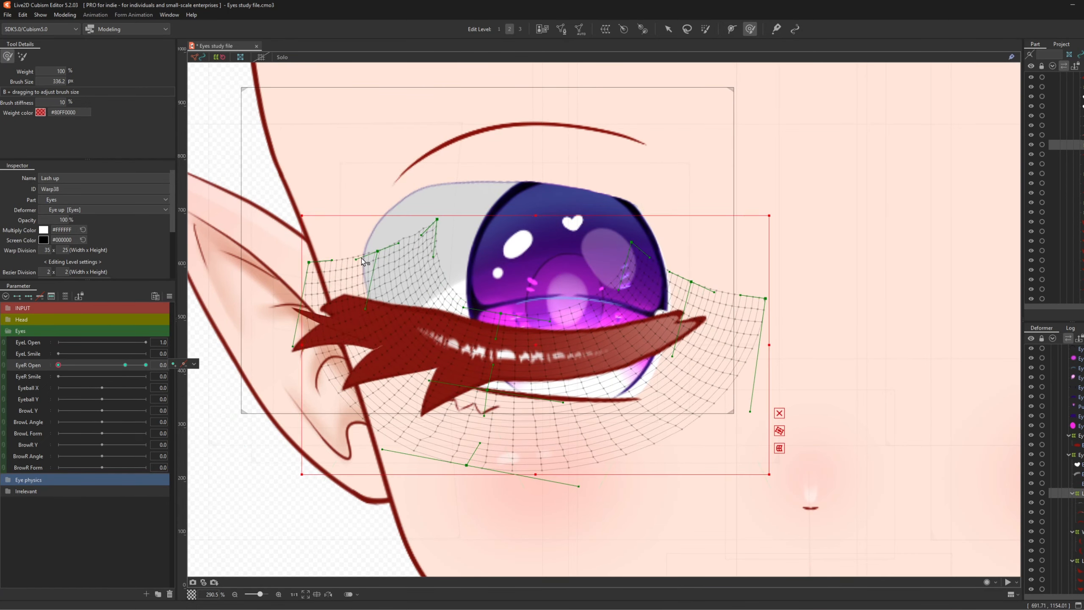
drag(275, 266, 290, 275)
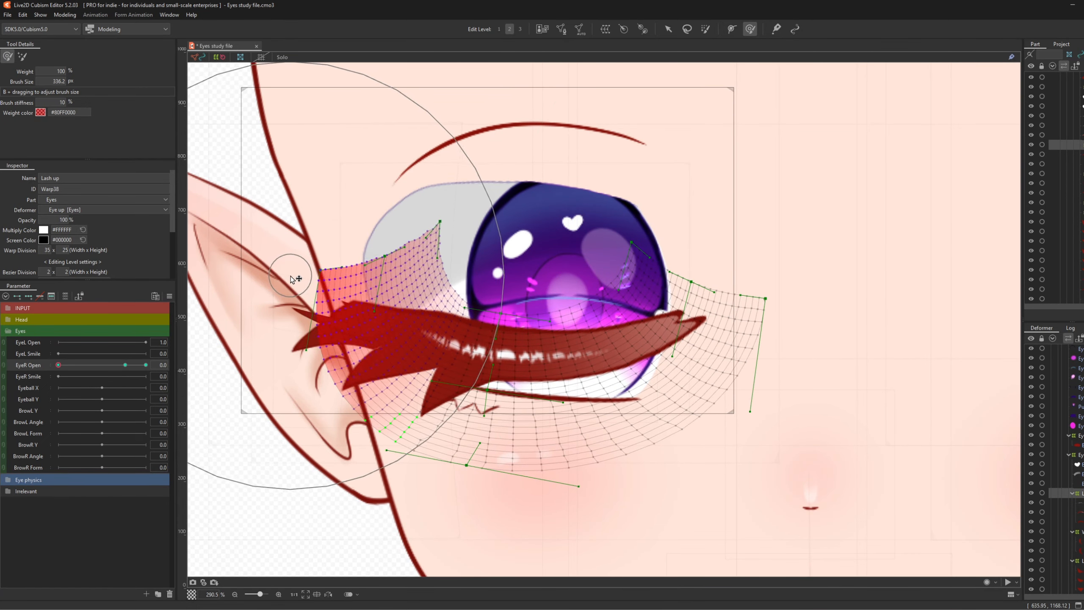
key(b)
drag(690, 248, 371, 243)
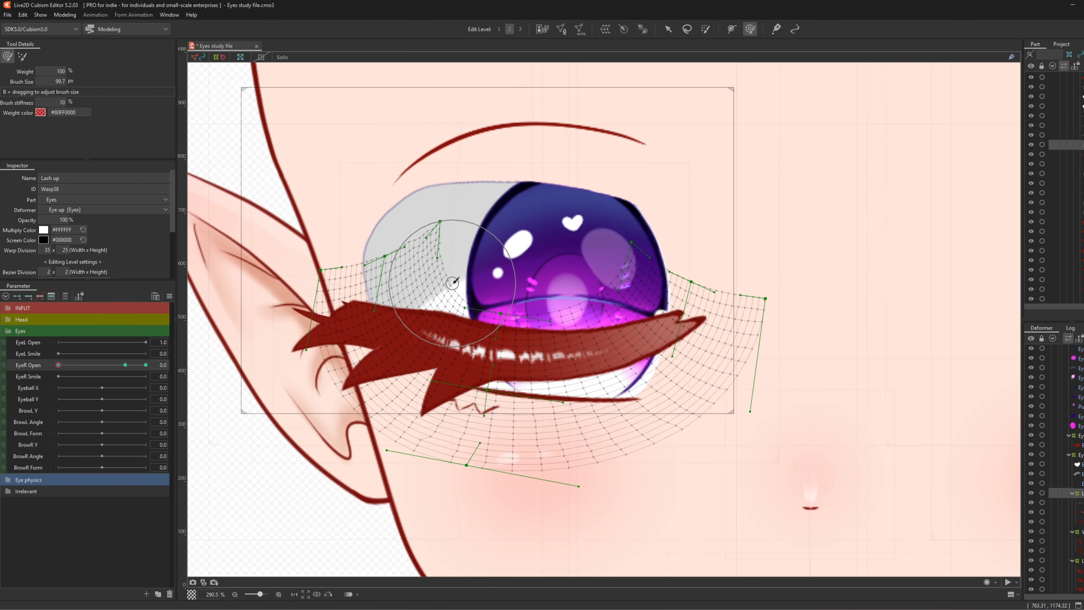
drag(464, 288, 463, 290)
key(b)
mouse_move(317, 280)
mouse_down()
mouse_move(433, 284)
mouse_move(338, 259)
mouse_move(365, 229)
mouse_move(300, 280)
mouse_up()
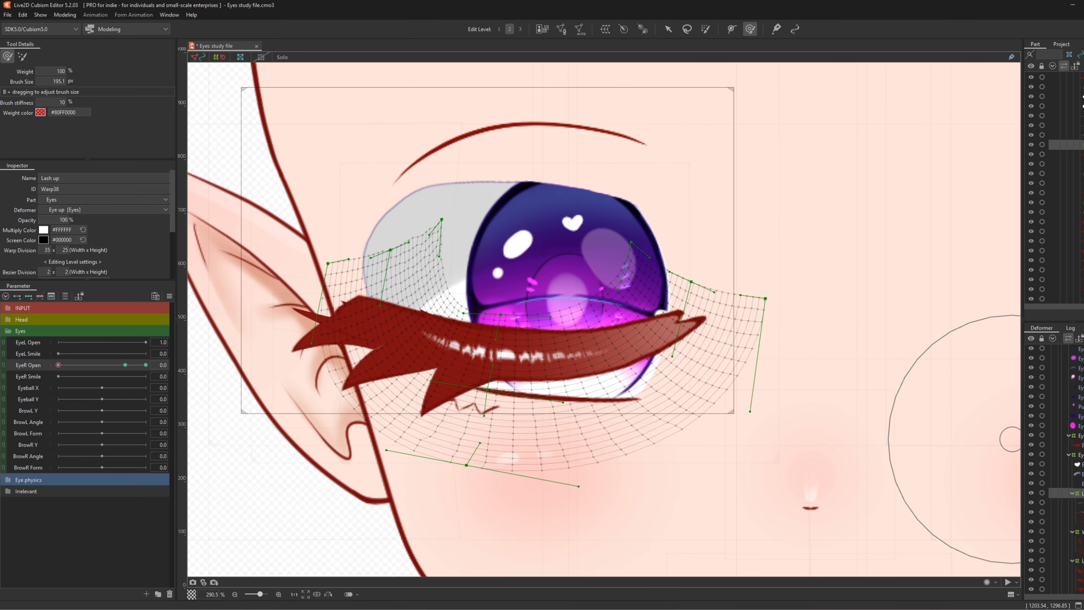
click(1080, 531)
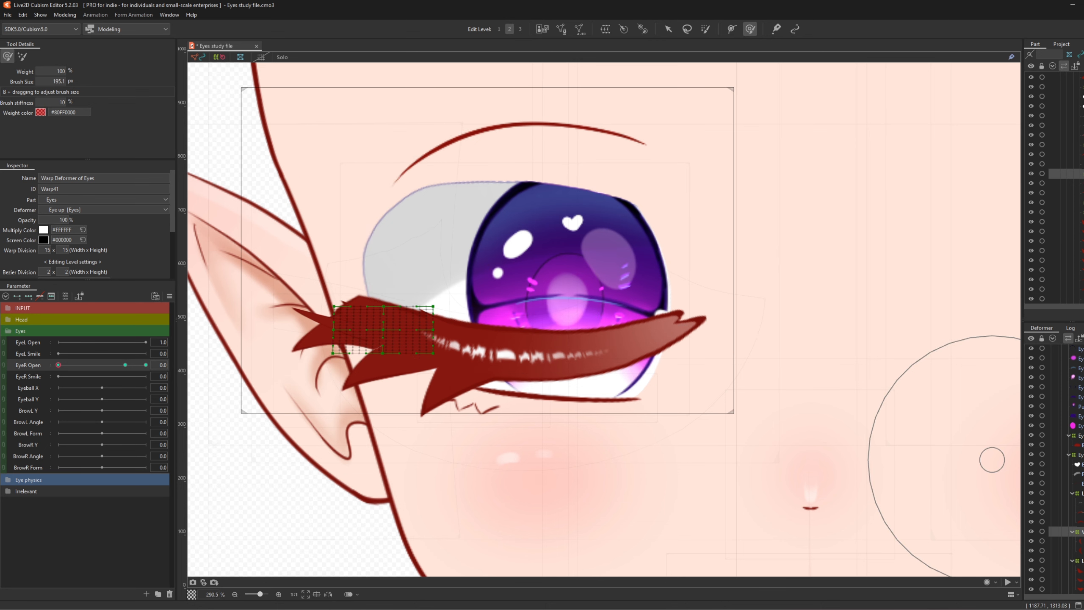
- Push the Lashes 2 grid's left end down and slightly left, checking EyeR Open at 0.8
click(1080, 560)
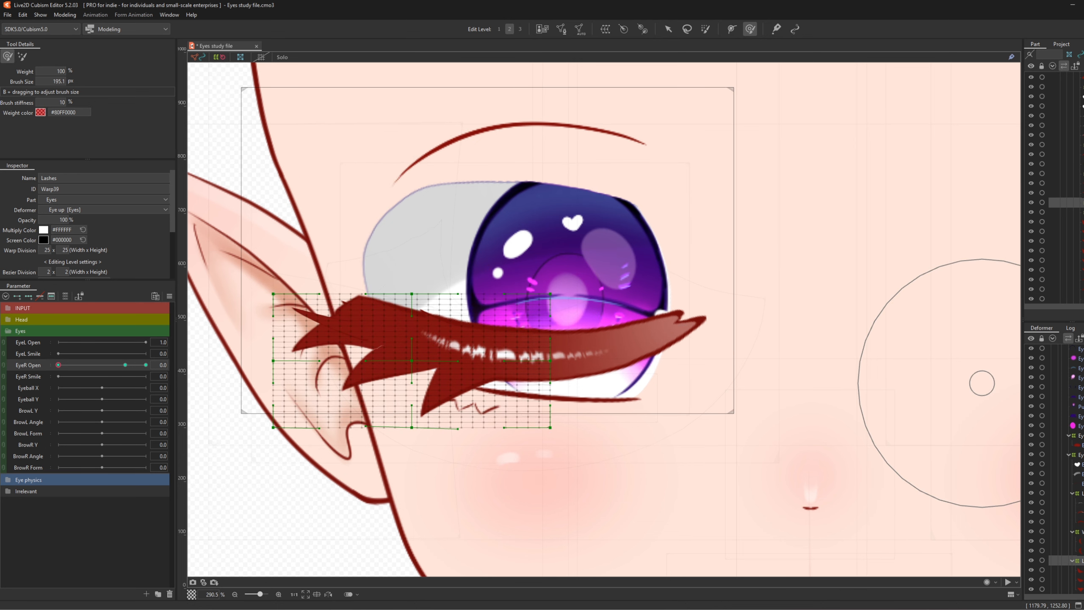
scroll(1053, 470, down, 3)
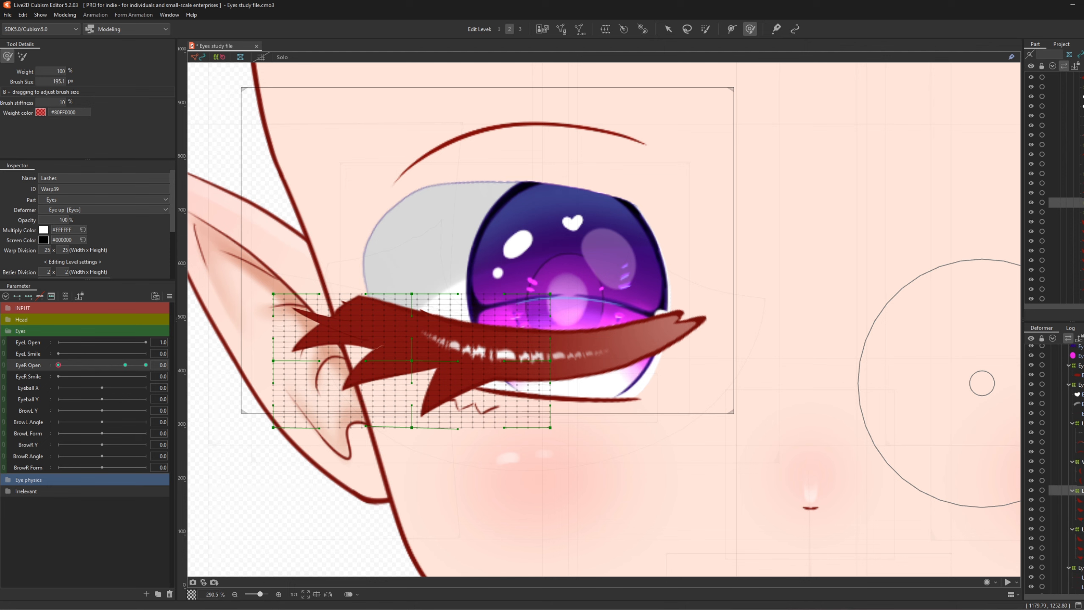
click(1080, 529)
mouse_move(290, 223)
mouse_down()
mouse_move(291, 310)
mouse_move(259, 368)
mouse_move(256, 356)
mouse_up()
scroll(472, 225, down, 4)
scroll(505, 264, up, 4)
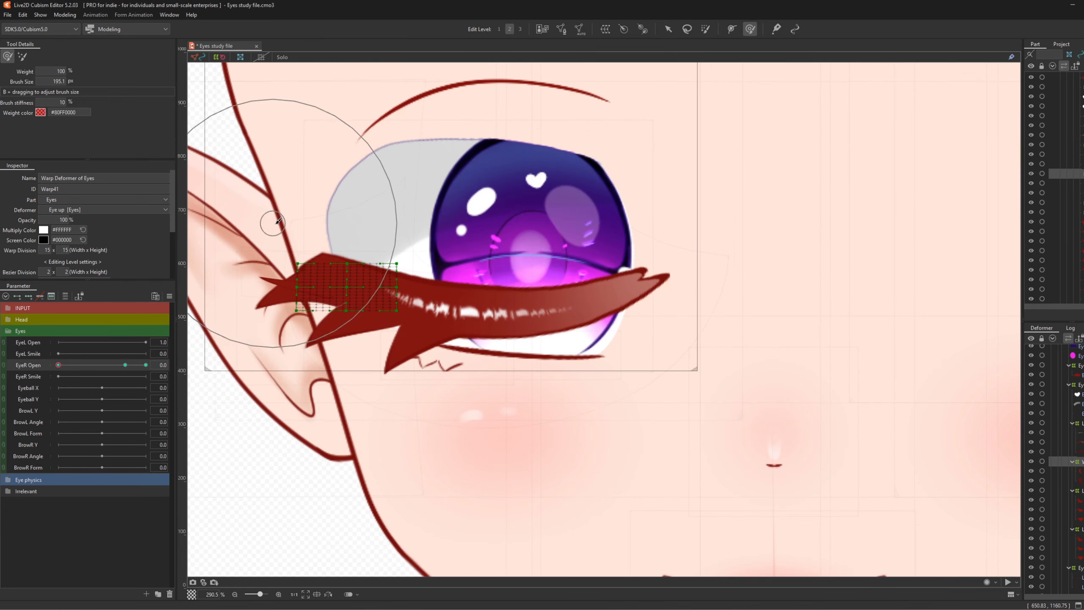
drag(292, 219, 276, 218)
mouse_move(52, 372)
mouse_down()
mouse_move(112, 376)
mouse_move(53, 388)
mouse_up()
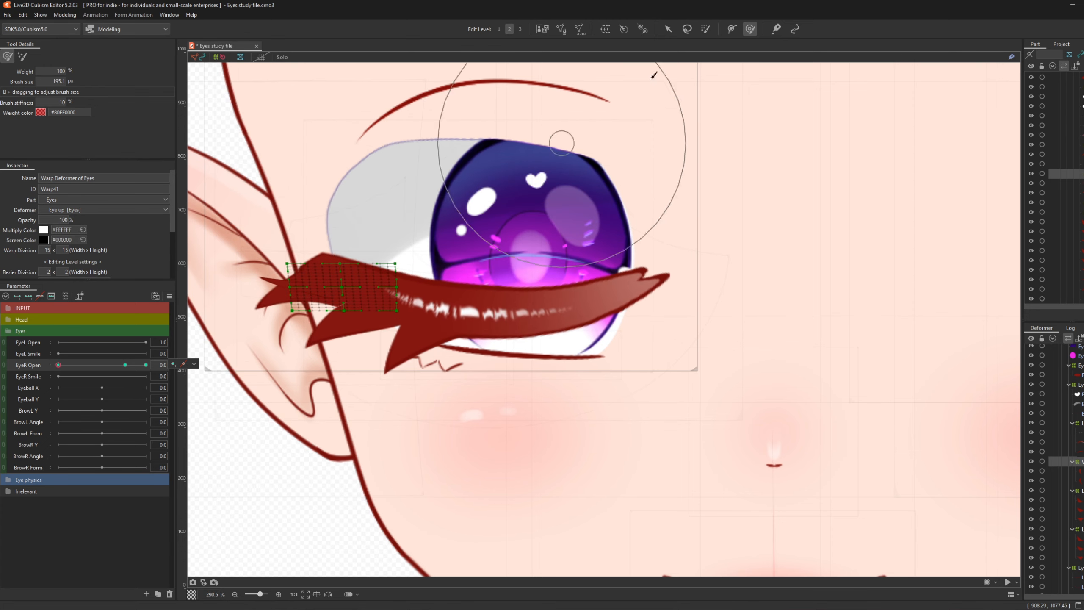
click(668, 29)
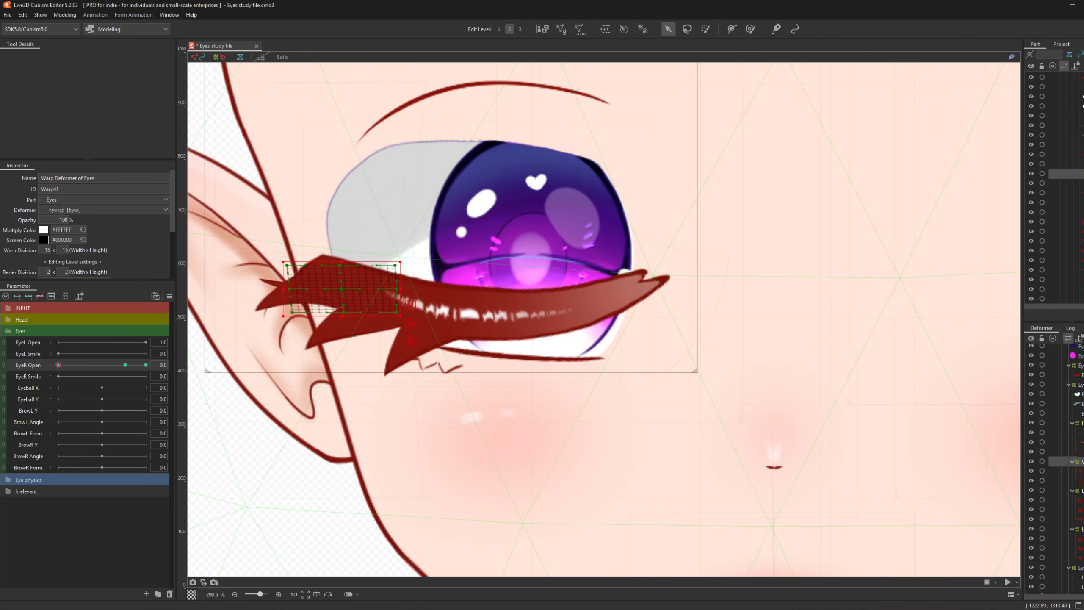
scroll(1058, 469, down, 2)
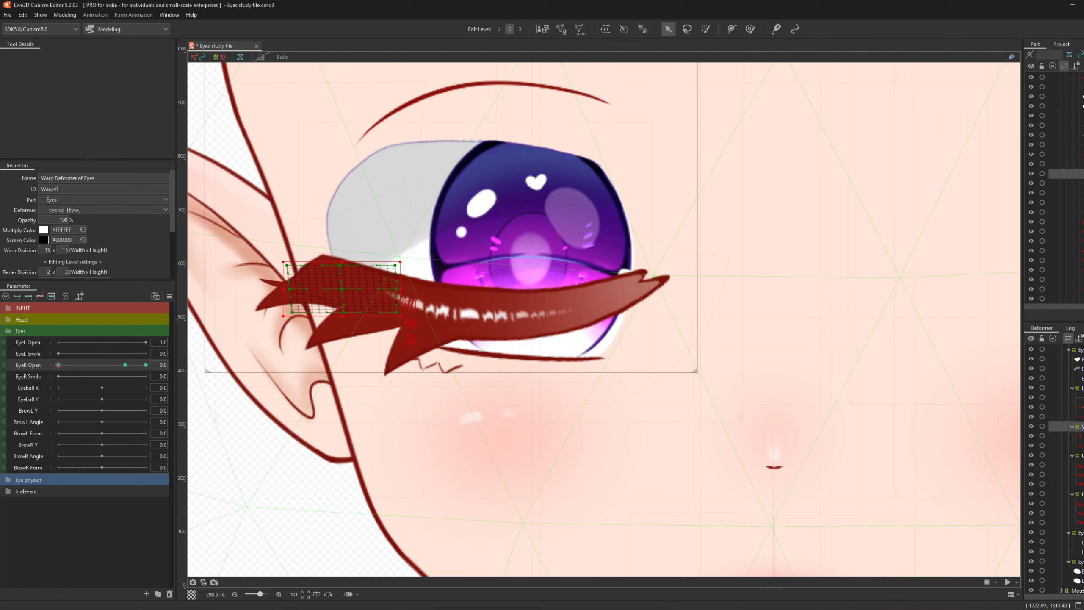
click(512, 384)
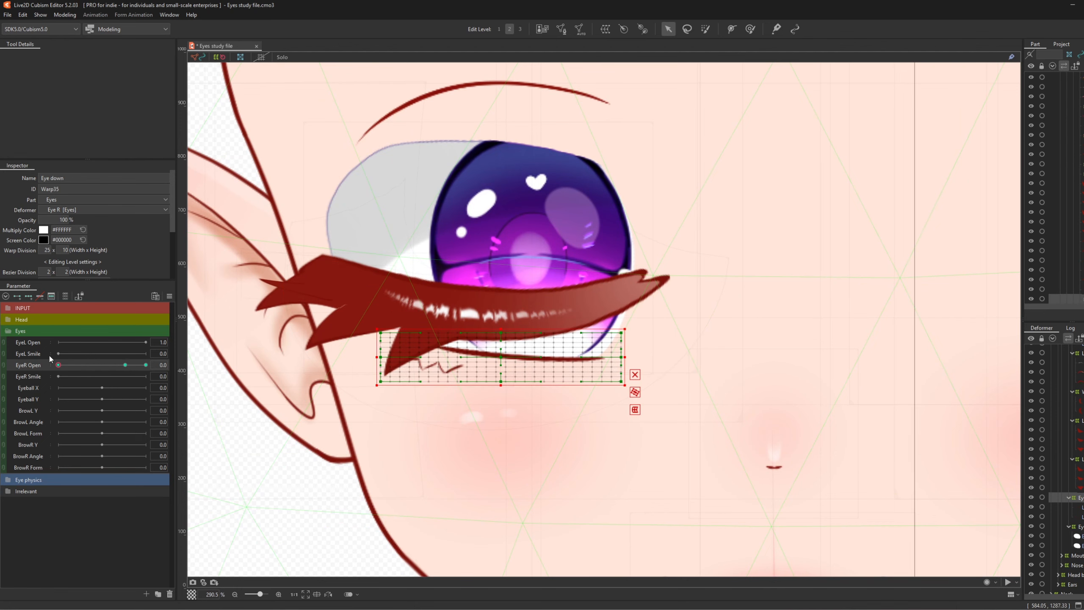
- Raise the Eye down grid's left and right sides with a 328 px Deform Brush
click(750, 29)
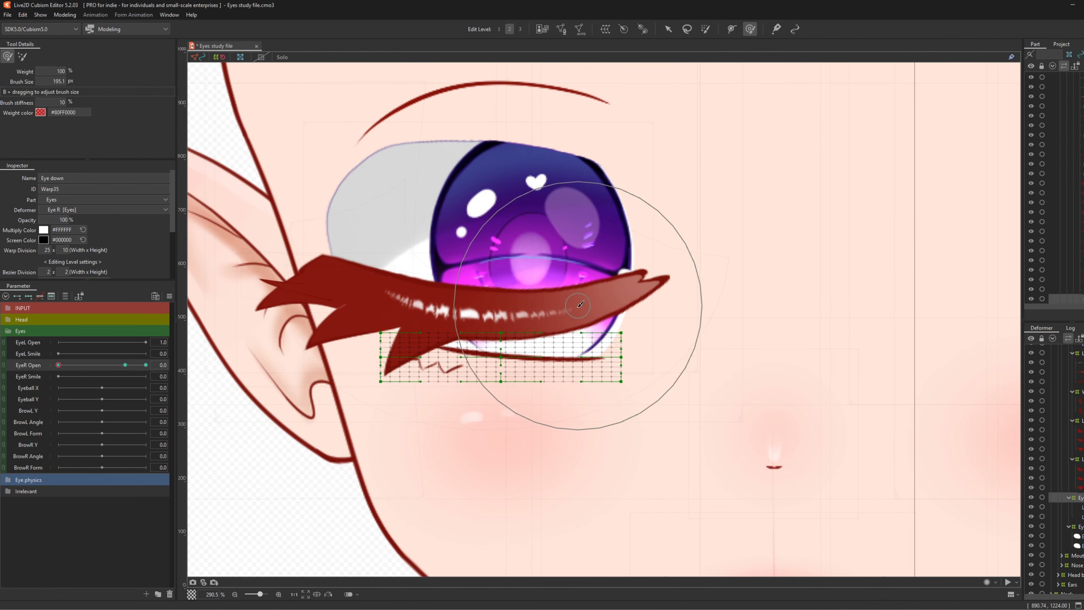
drag(519, 341, 585, 351)
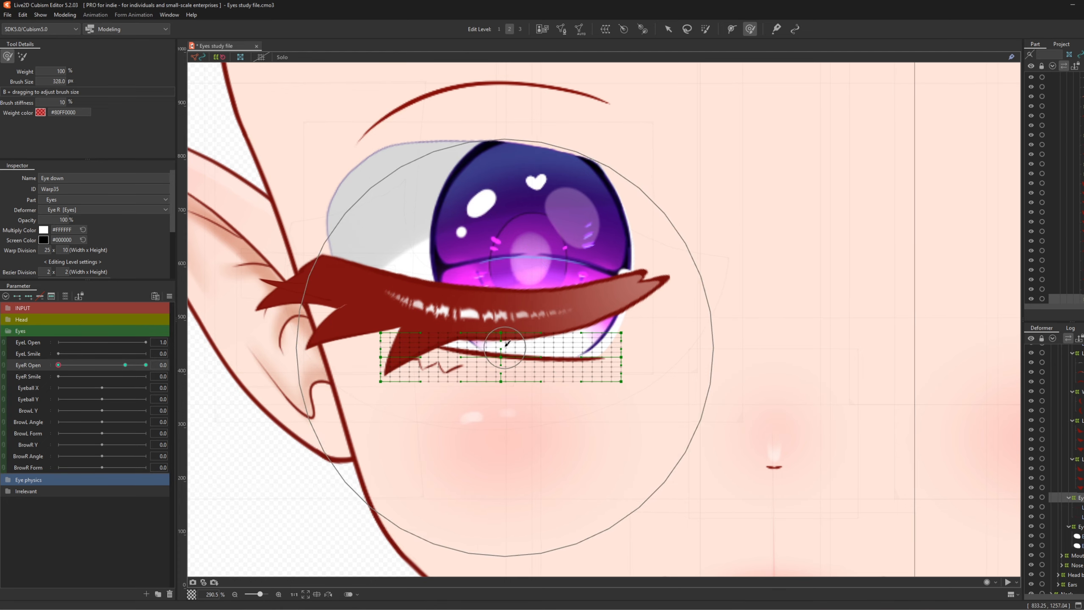
drag(490, 345, 488, 340)
drag(659, 368, 657, 359)
drag(667, 363, 674, 352)
drag(376, 335, 374, 324)
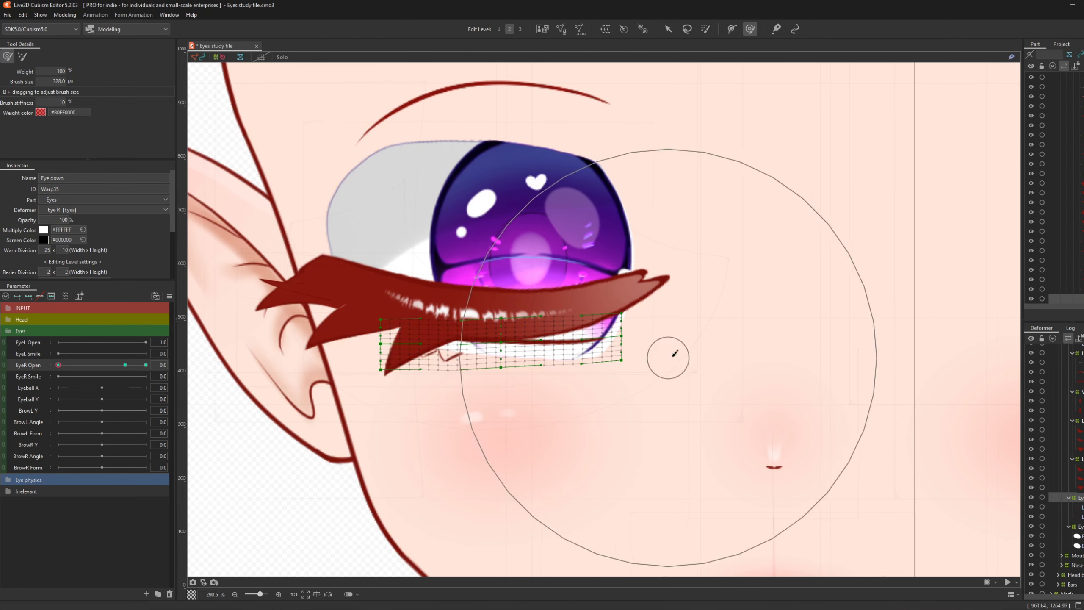
drag(665, 355, 698, 333)
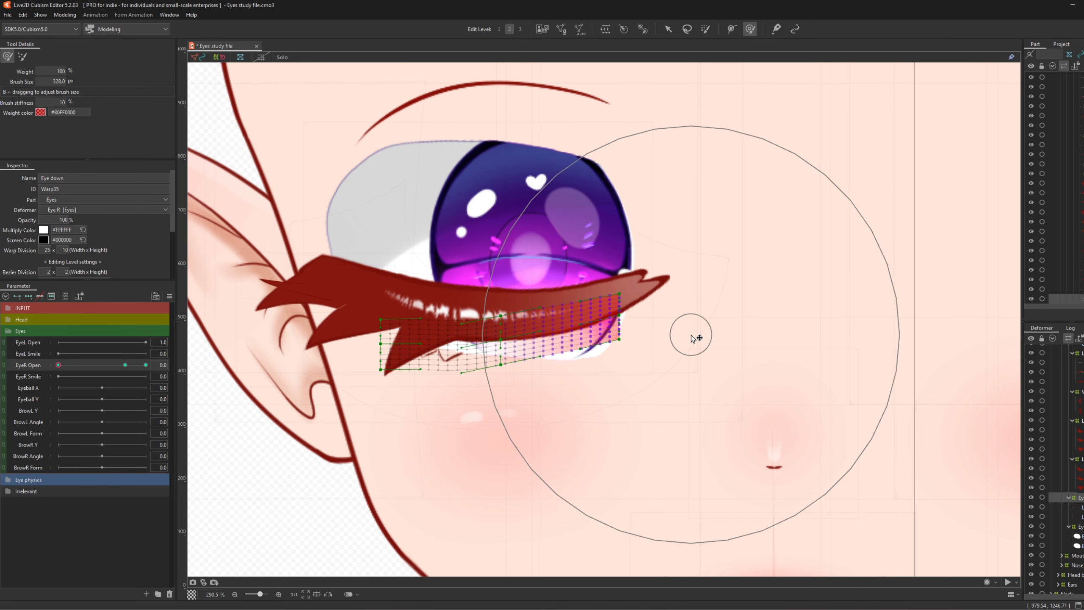
- Refine the lower-lid grid while testing EyeR Open at 0.3 and half open
mouse_move(59, 365)
mouse_down()
mouse_move(82, 365)
mouse_move(59, 363)
mouse_up()
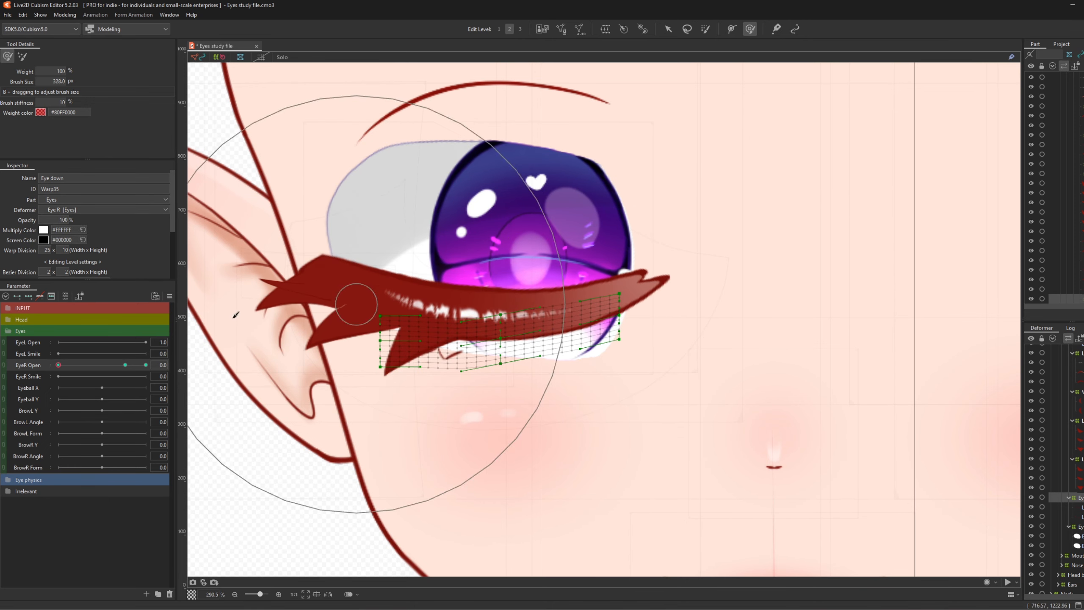
mouse_move(63, 363)
mouse_down()
mouse_move(89, 365)
mouse_move(48, 369)
mouse_up()
click(407, 387)
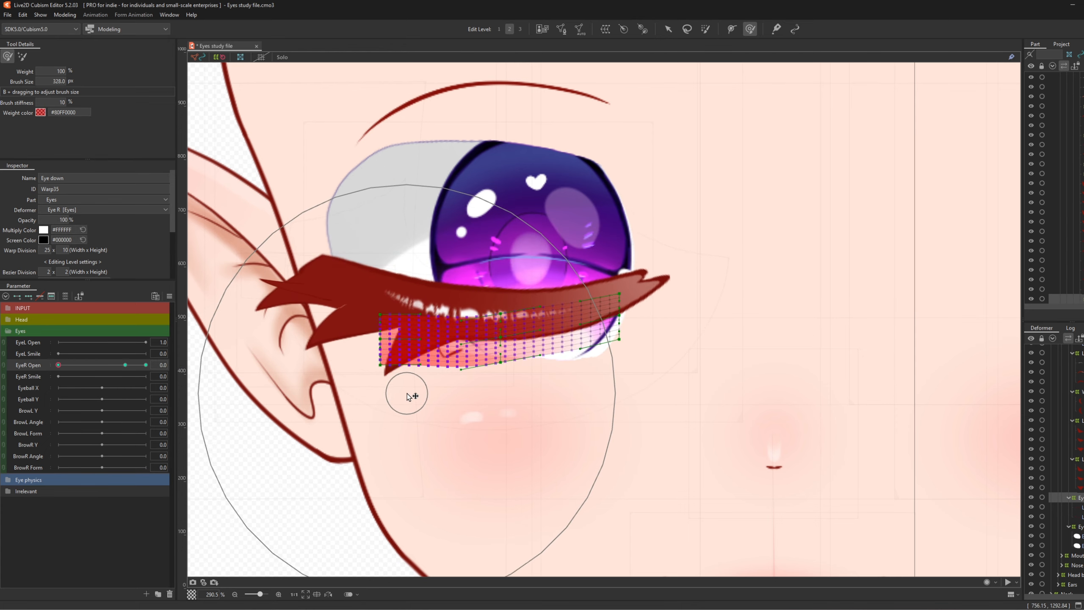
mouse_move(58, 365)
mouse_down()
mouse_move(90, 366)
mouse_move(53, 367)
mouse_up()
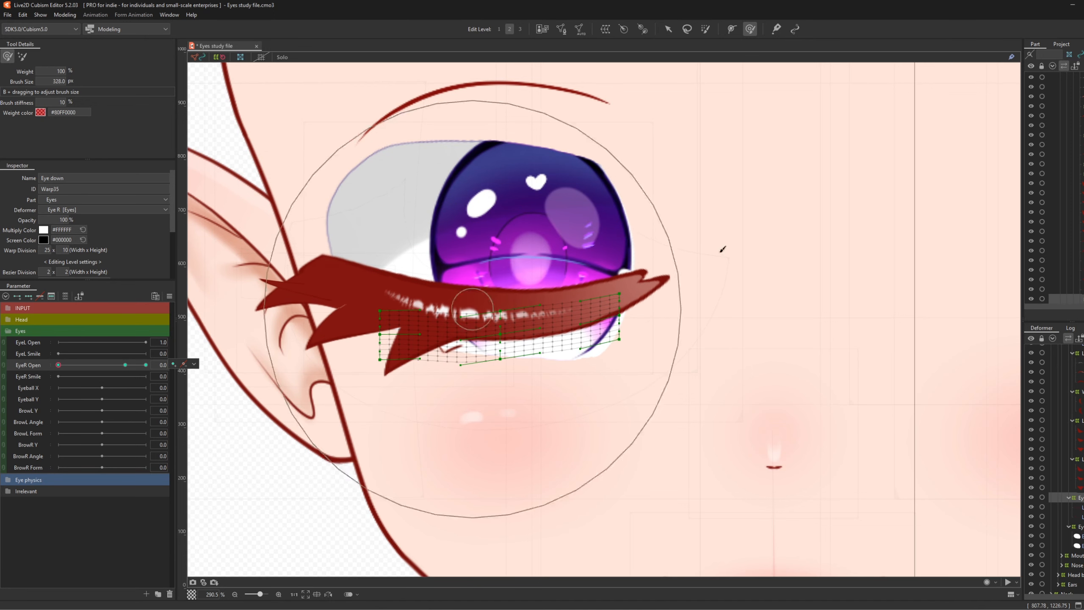
click(669, 30)
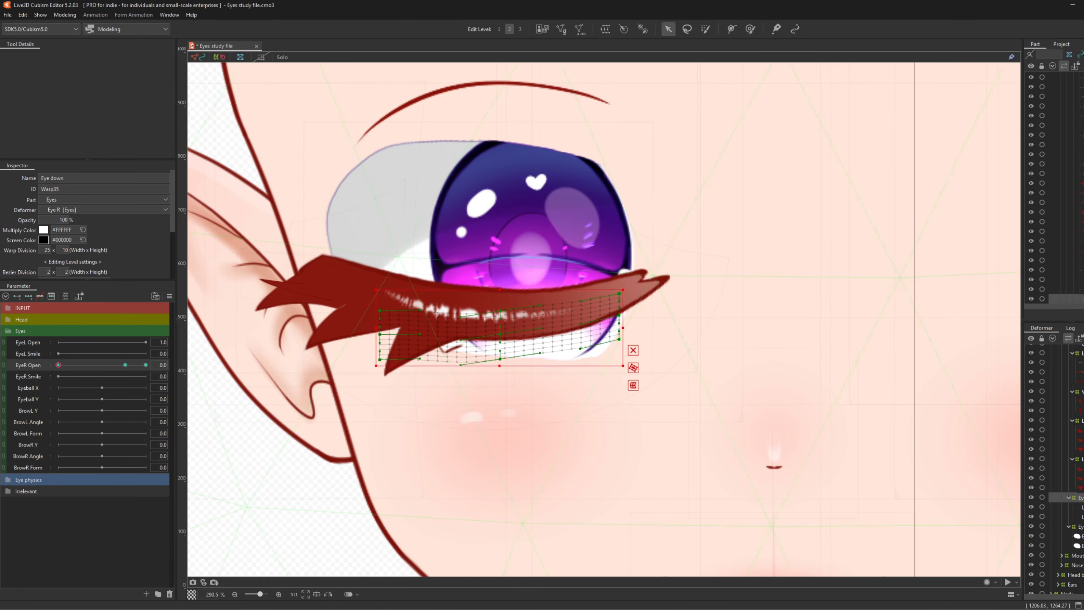
scroll(1067, 469, up, 3)
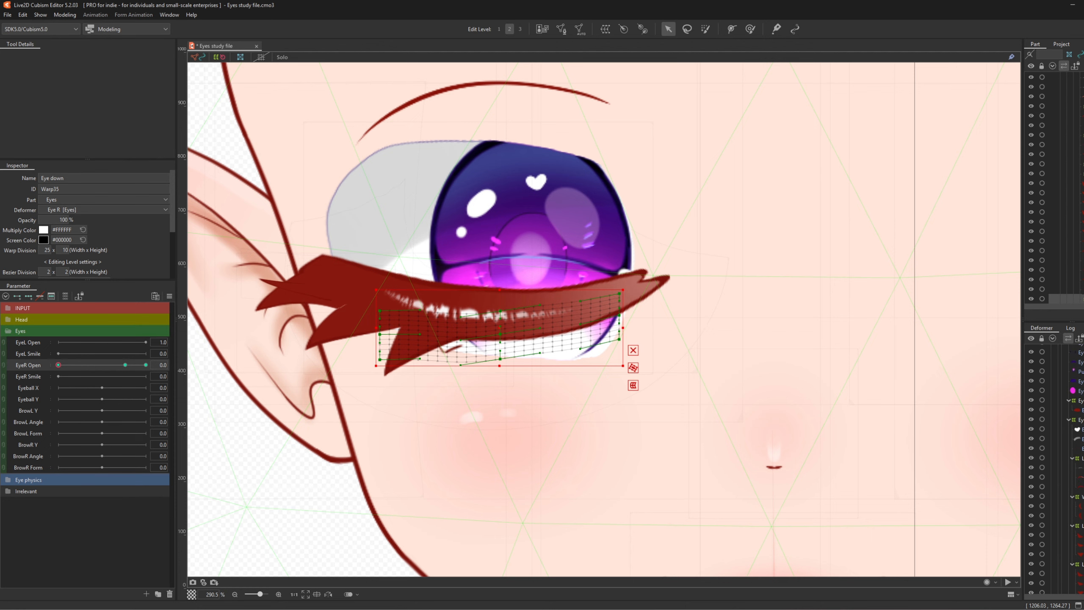
click(1082, 448)
- Create an 'Eyelid' warp around EyeLid_R and move it down onto the eye at EyeR Open 0
scroll(517, 236, down, 2)
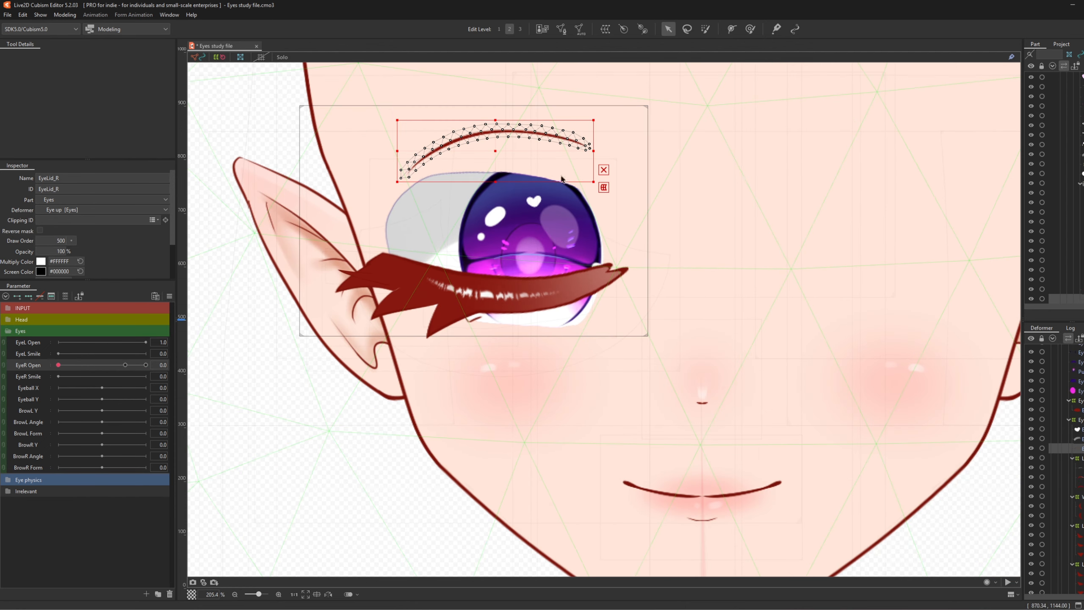
click(608, 28)
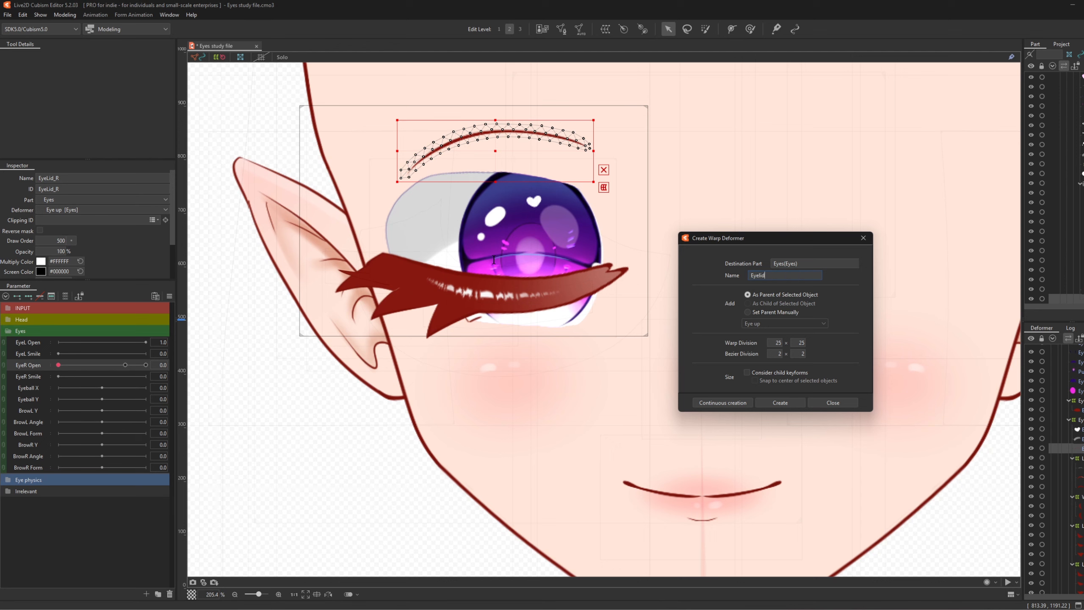
click(780, 403)
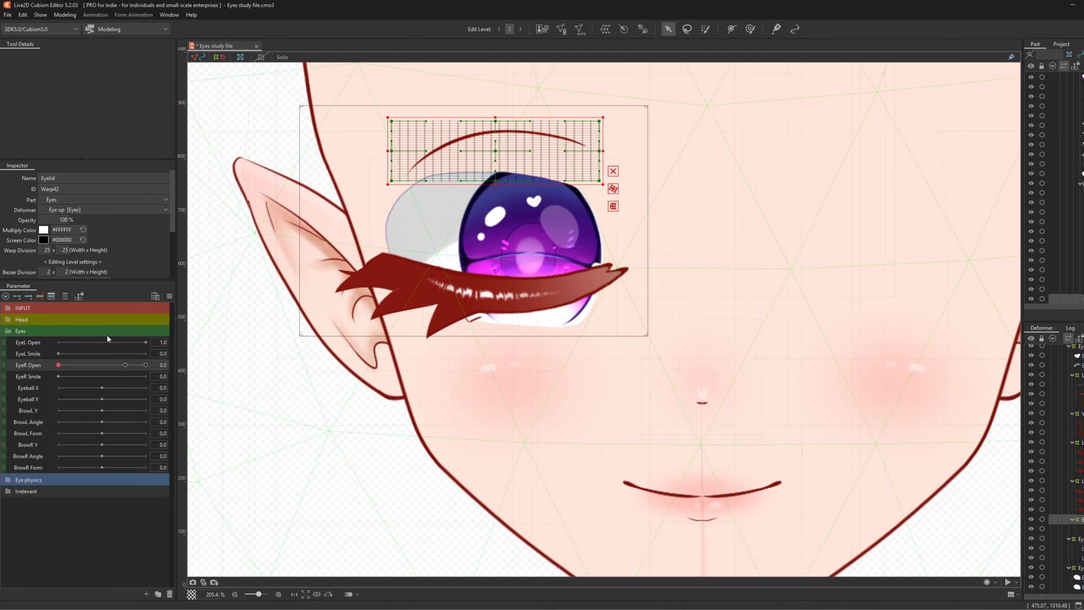
click(125, 365)
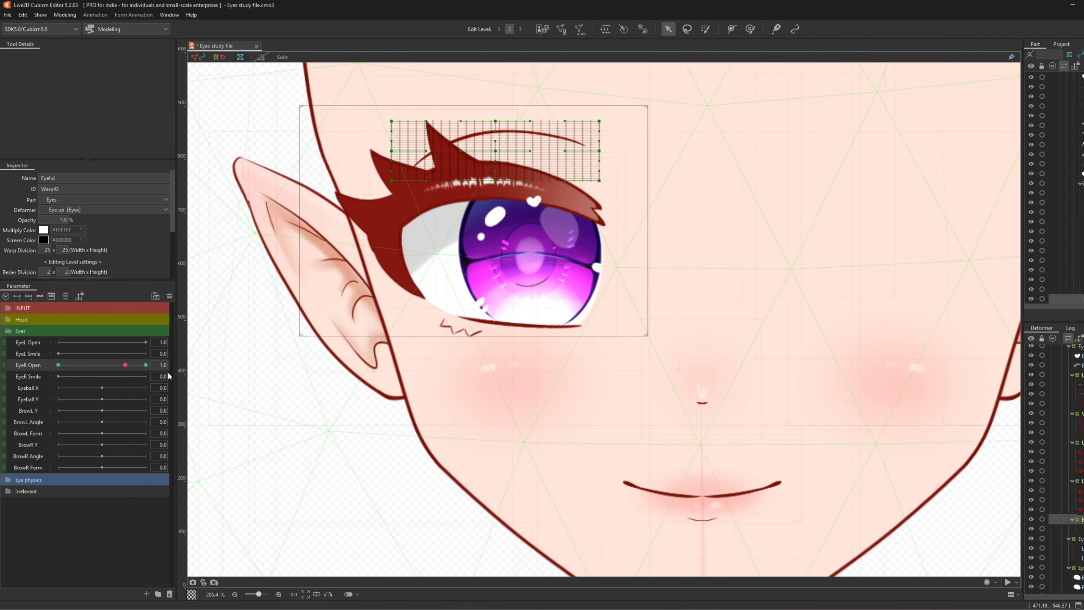
drag(126, 365, 37, 358)
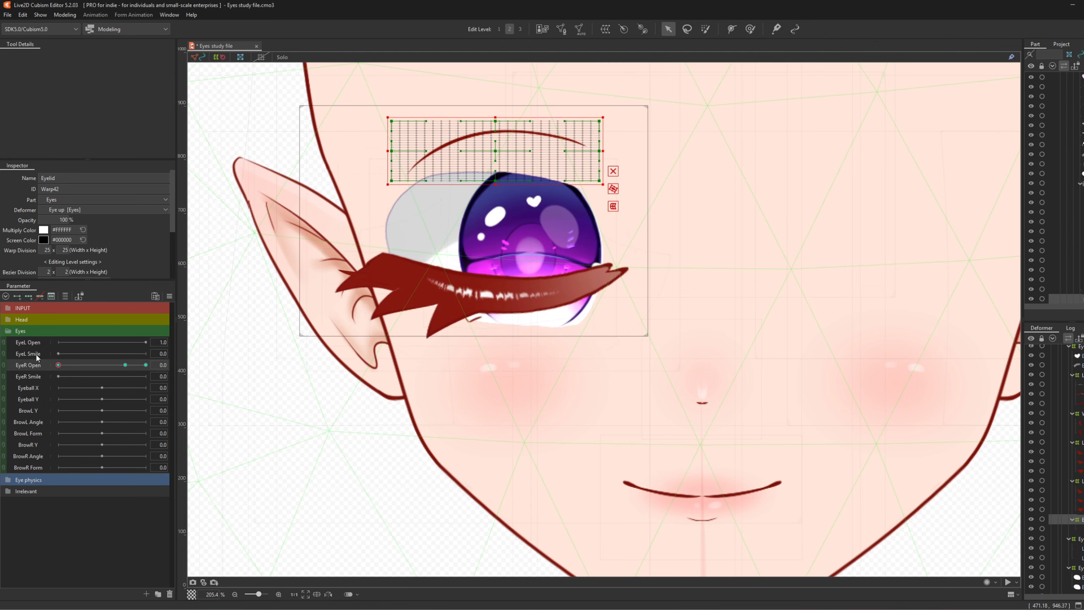
drag(490, 151, 469, 221)
drag(60, 366, 38, 377)
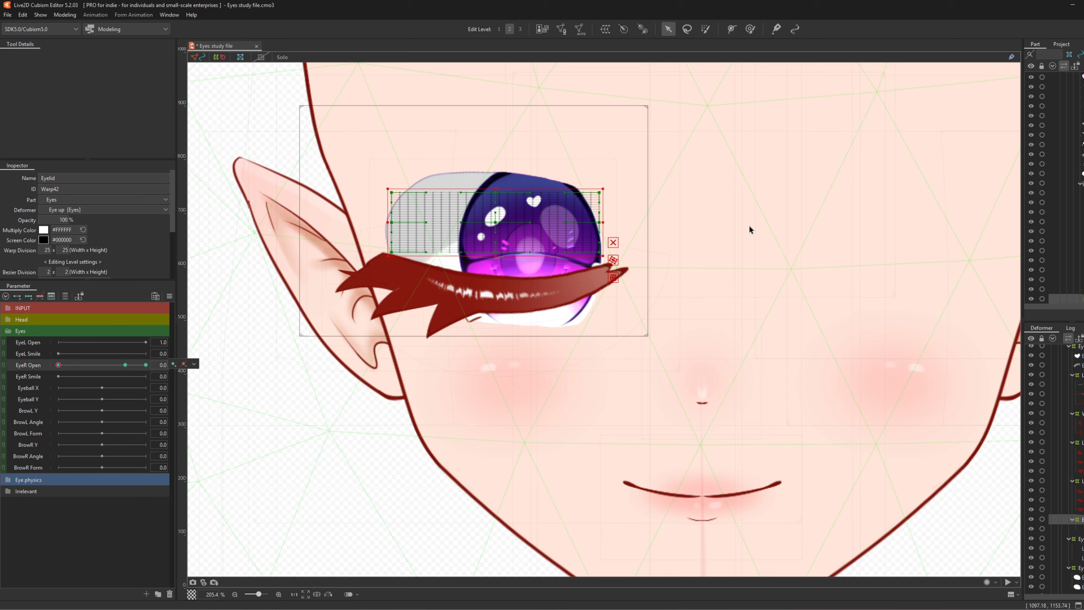
click(1079, 567)
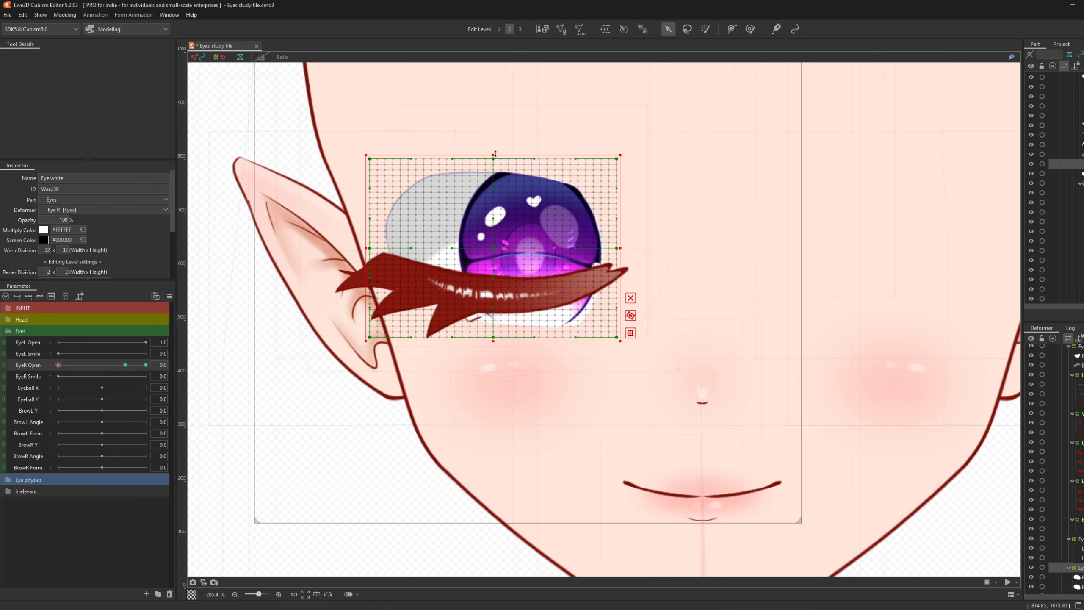
- Squash the Eye white warp from top and bottom and push its right end up
drag(495, 155, 495, 280)
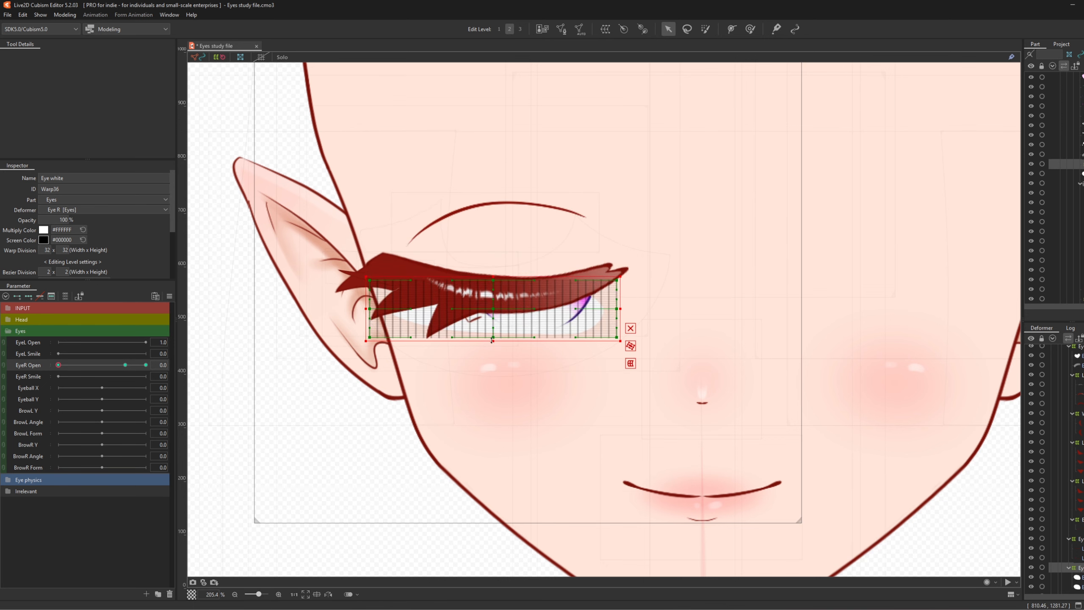
drag(492, 340, 493, 304)
click(755, 33)
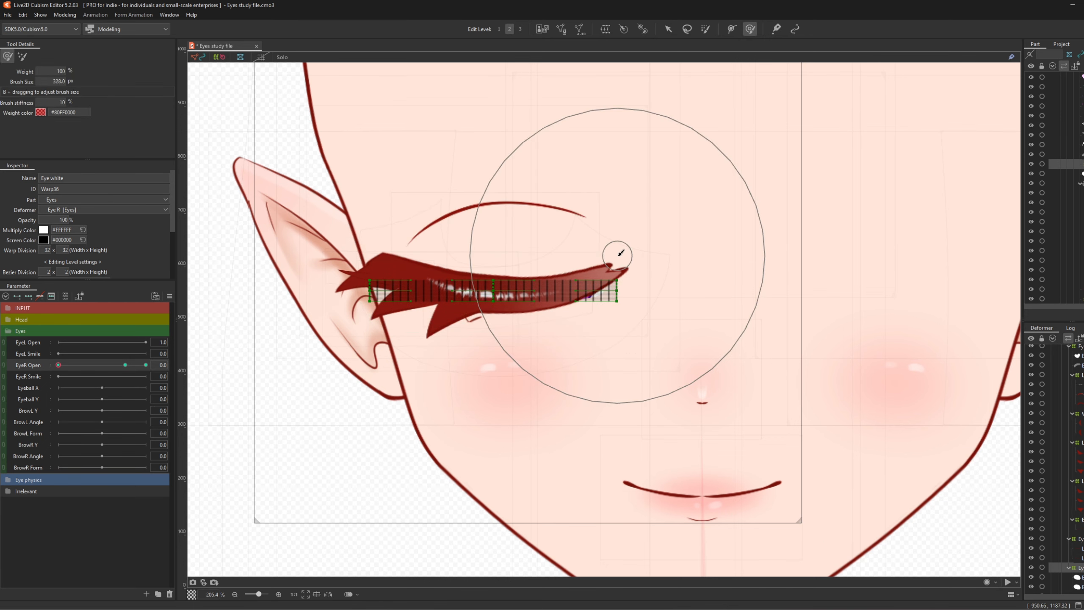
drag(675, 282, 692, 269)
drag(340, 284, 342, 272)
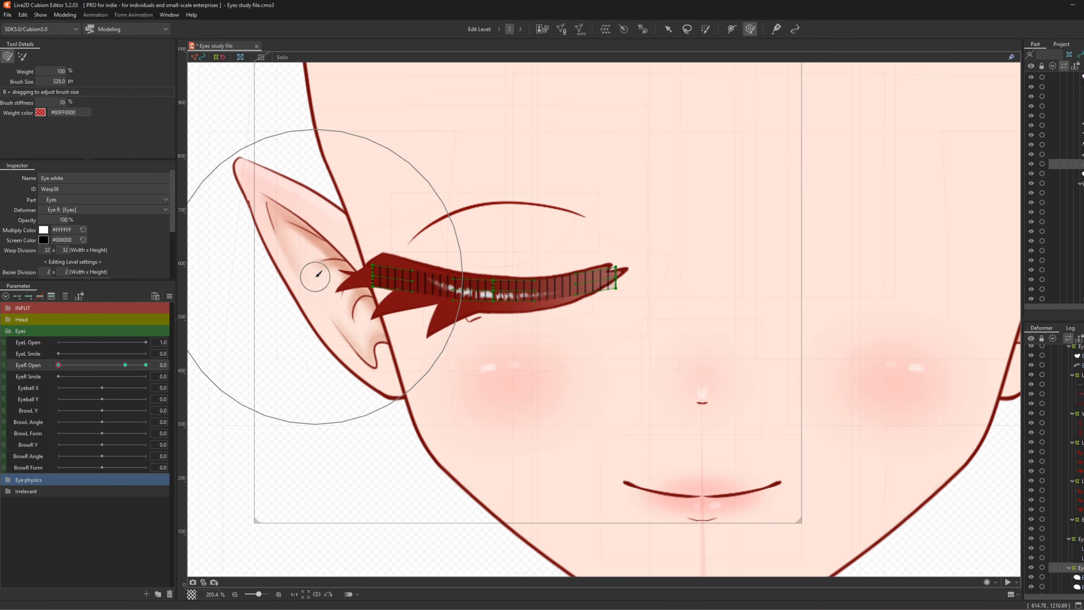
scroll(362, 294, up, 5)
key(v)
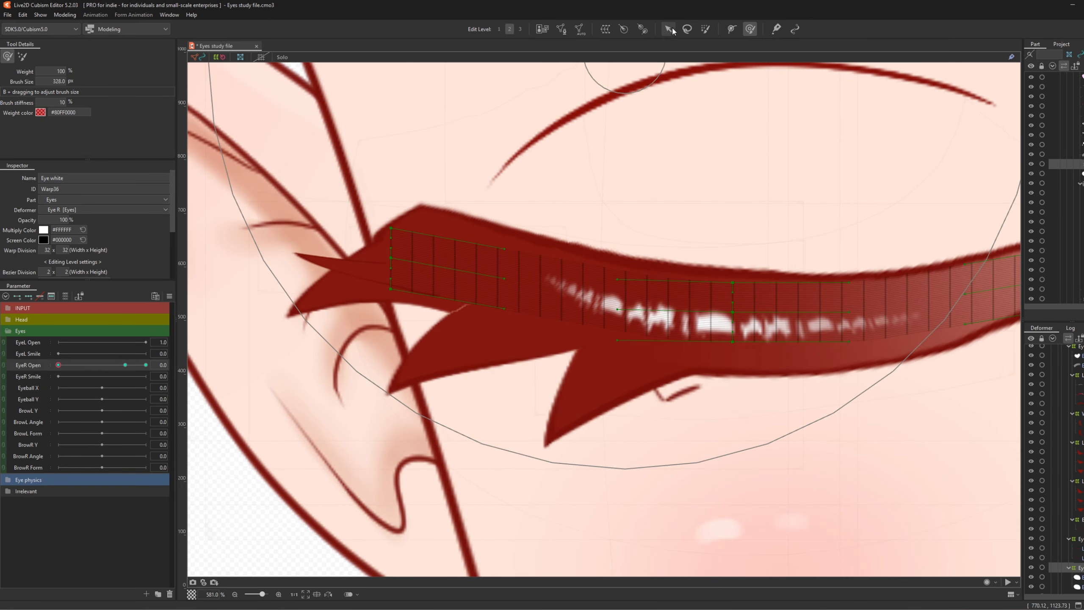
key(ctrl+z)
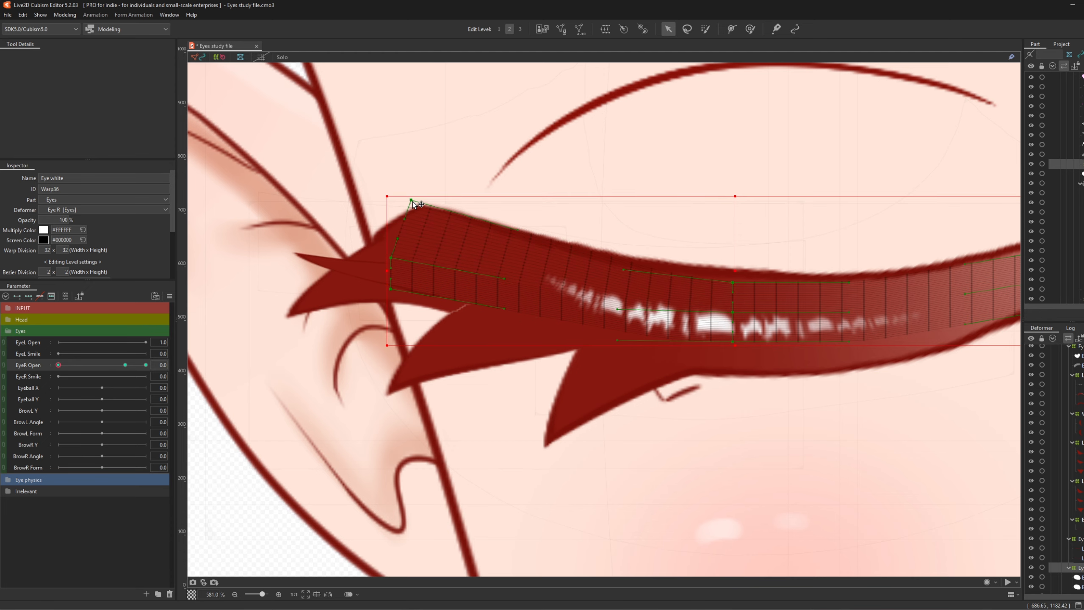
- Brush the eye white's middle and ends into shape, previewing each change on EyeR Open
click(750, 29)
scroll(477, 194, down, 5)
scroll(333, 242, up, 4)
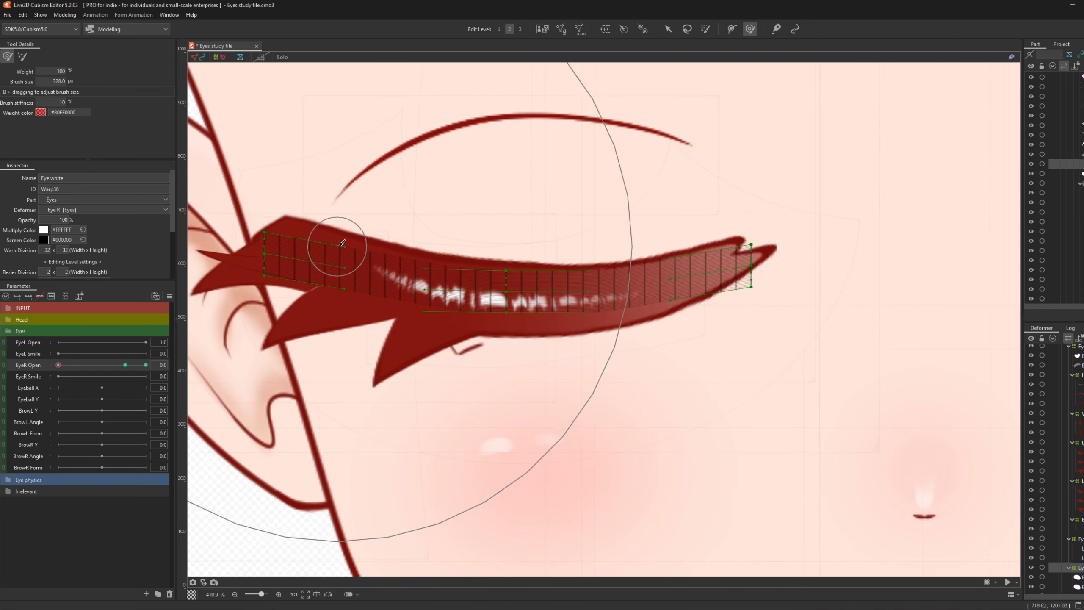
drag(919, 254, 916, 248)
mouse_move(59, 365)
mouse_down()
mouse_move(84, 368)
mouse_move(58, 368)
mouse_up()
drag(594, 422, 590, 436)
mouse_move(59, 365)
mouse_down()
mouse_move(77, 372)
mouse_move(58, 370)
mouse_up()
drag(464, 390, 419, 400)
mouse_move(58, 365)
mouse_down()
mouse_move(80, 371)
mouse_move(58, 370)
mouse_up()
drag(817, 389, 821, 397)
drag(59, 365, 46, 375)
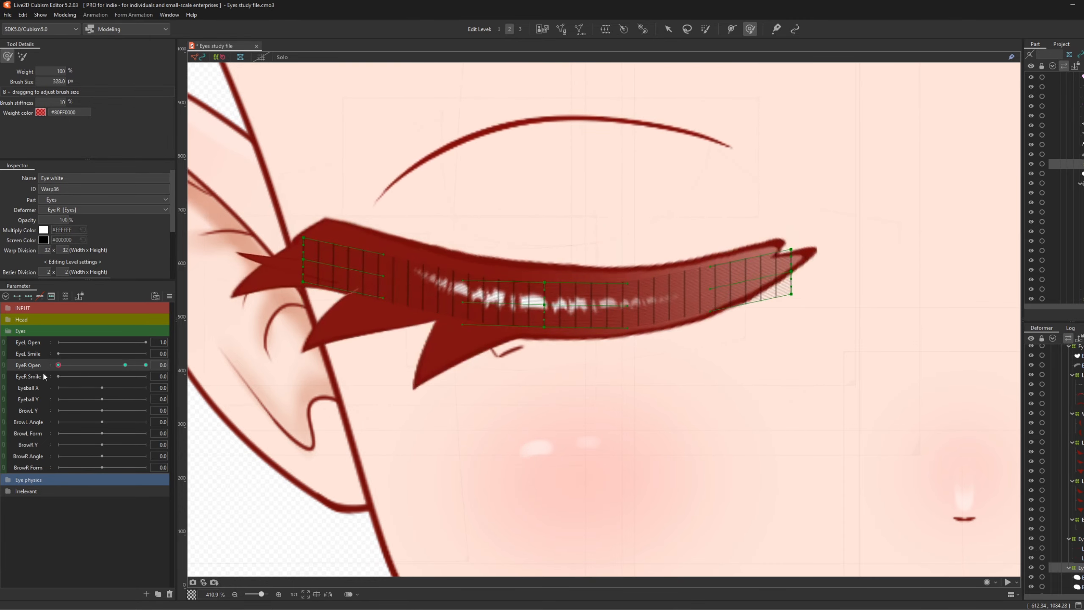
- Halve the brush size and nudge the eye white's lower-right down, checking it partly open
key(ctrl+z)
key(b)
drag(626, 248, 590, 254)
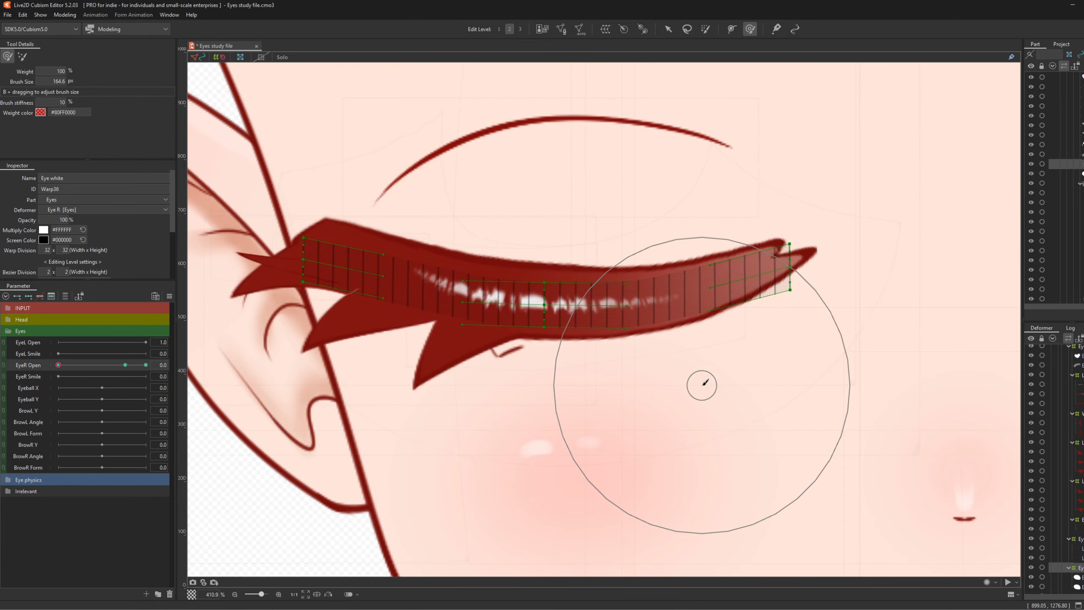
drag(701, 386, 701, 391)
mouse_move(59, 365)
mouse_down()
mouse_move(90, 377)
mouse_move(51, 374)
mouse_move(117, 380)
mouse_move(43, 376)
mouse_up()
scroll(463, 339, down, 5)
scroll(462, 339, down, 3)
scroll(480, 310, up, 3)
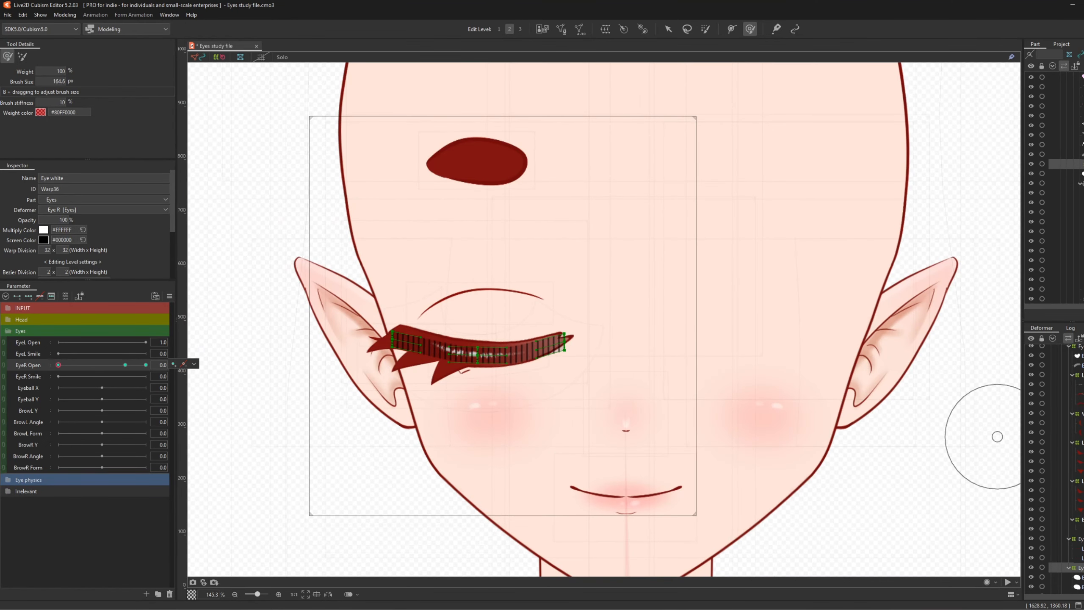
scroll(1067, 435, up, 2)
- Create a 'Lash shine' warp for EyeShine_1_R, key EyeR Open, and drop it onto the lash
click(1077, 425)
key(ctrl+shift+w)
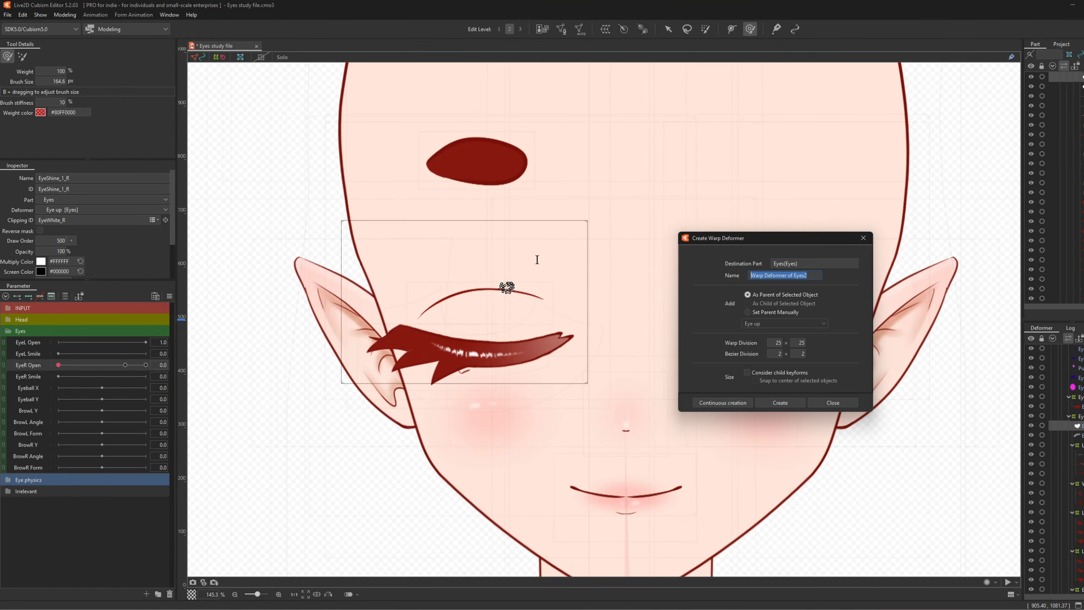
text(Lash shine)
click(789, 410)
scroll(496, 282, up, 5)
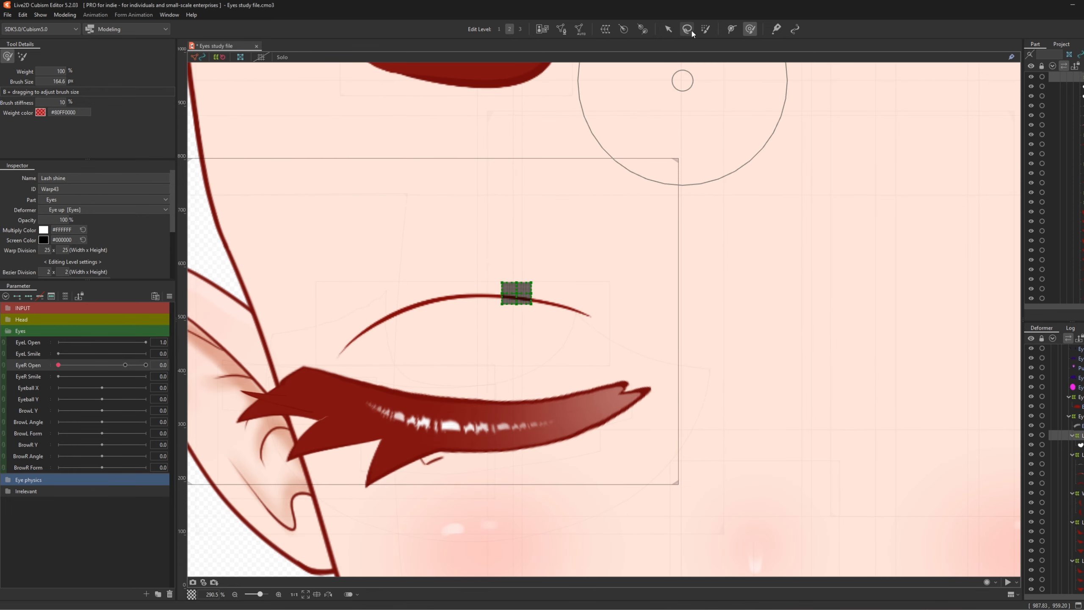
click(668, 29)
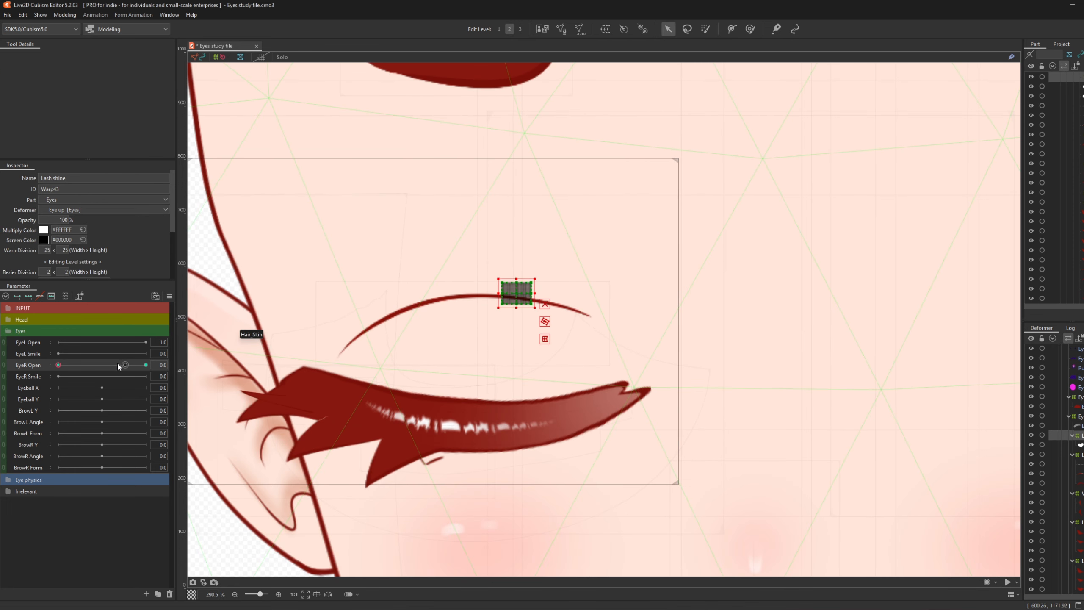
drag(119, 366, 56, 367)
click(173, 366)
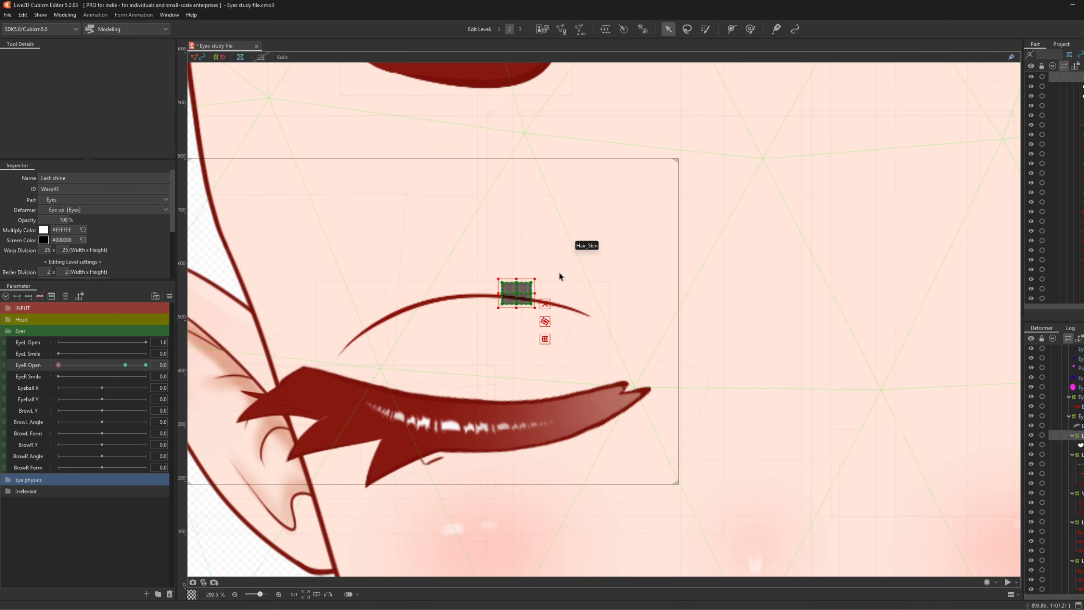
drag(512, 293, 513, 434)
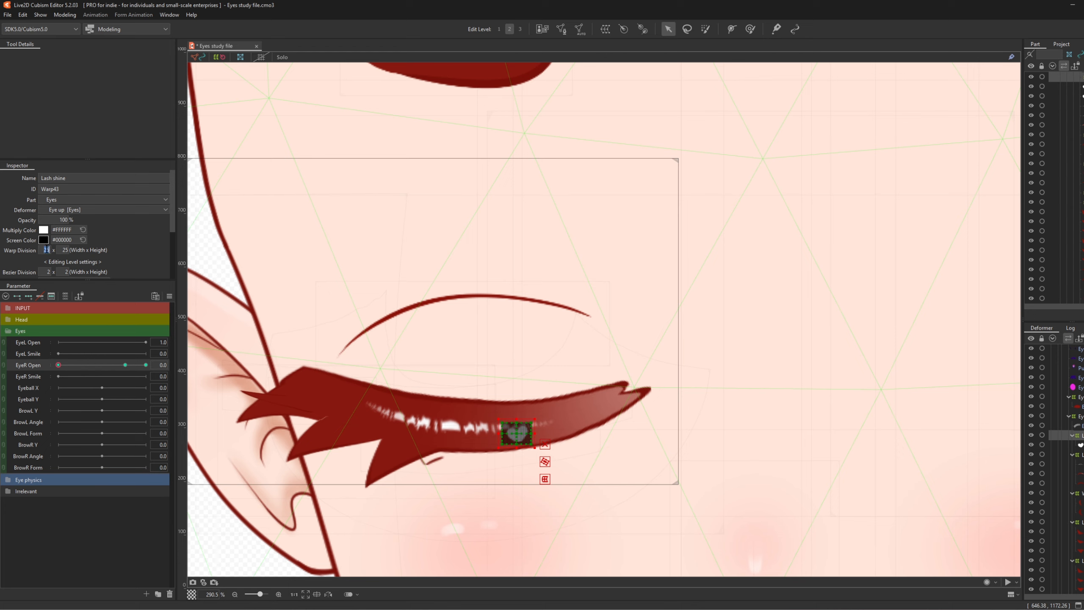
- Set the Lash shine warp division to 5×5 and lower it slightly more
text(5)
key(Tab)
text(5)
key(Return)
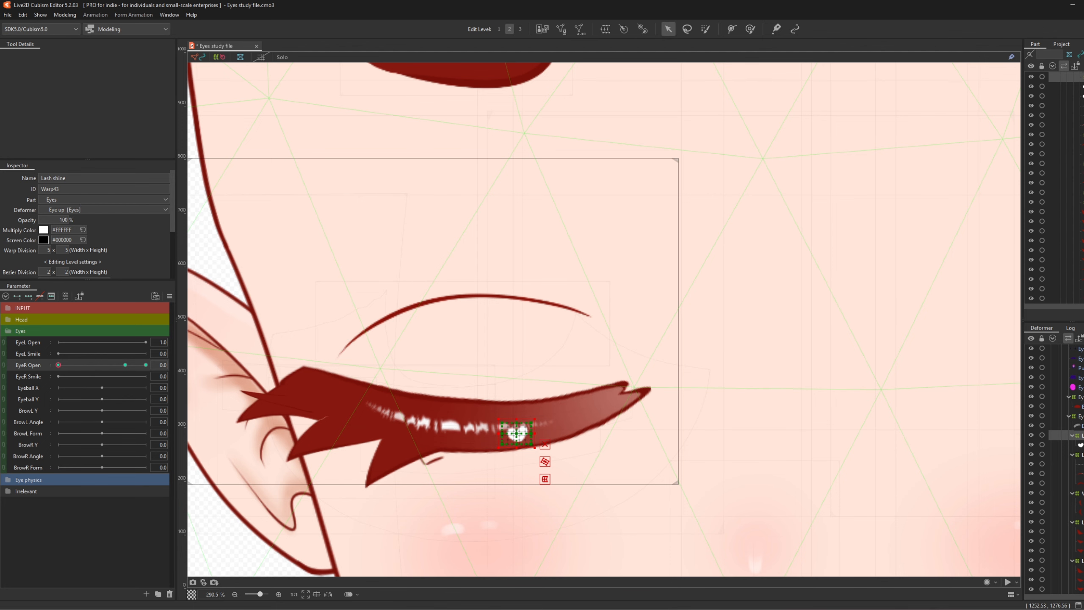
click(1081, 445)
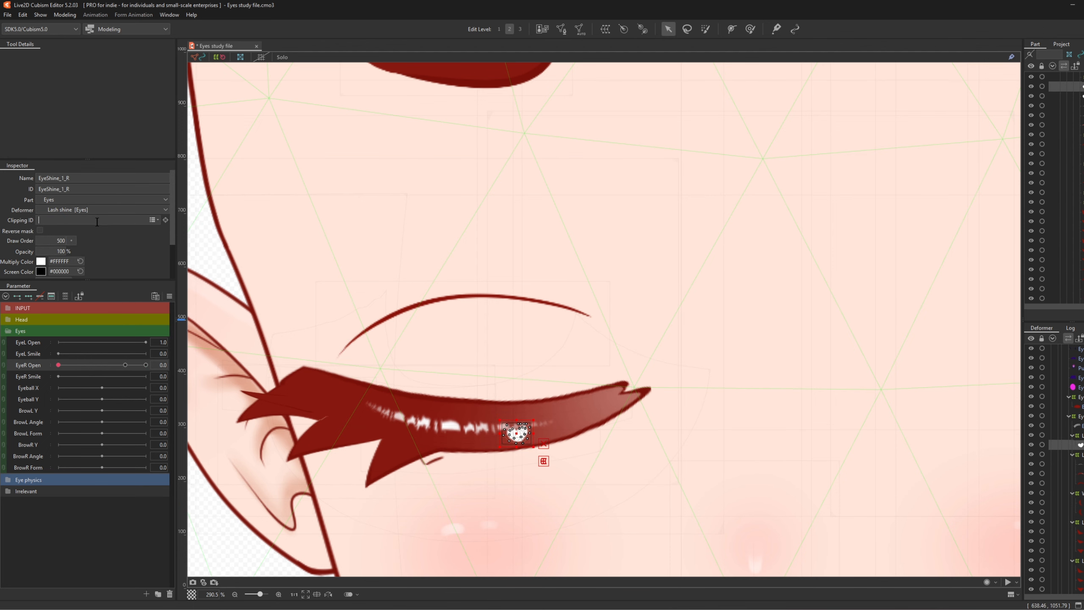
click(1080, 436)
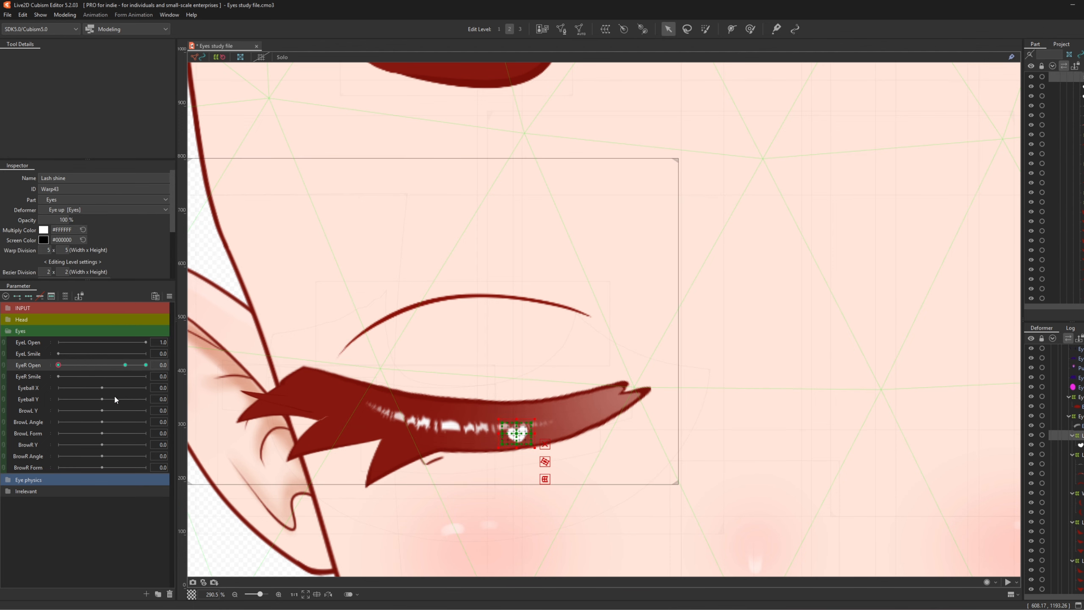
mouse_move(58, 365)
mouse_down()
mouse_move(69, 373)
mouse_move(57, 371)
mouse_up()
drag(515, 432, 516, 440)
mouse_move(67, 366)
mouse_down()
mouse_move(128, 366)
mouse_move(58, 365)
mouse_up()
- Create an 'Eye shade' warp deformer around the EyeShade_R mesh
click(474, 362)
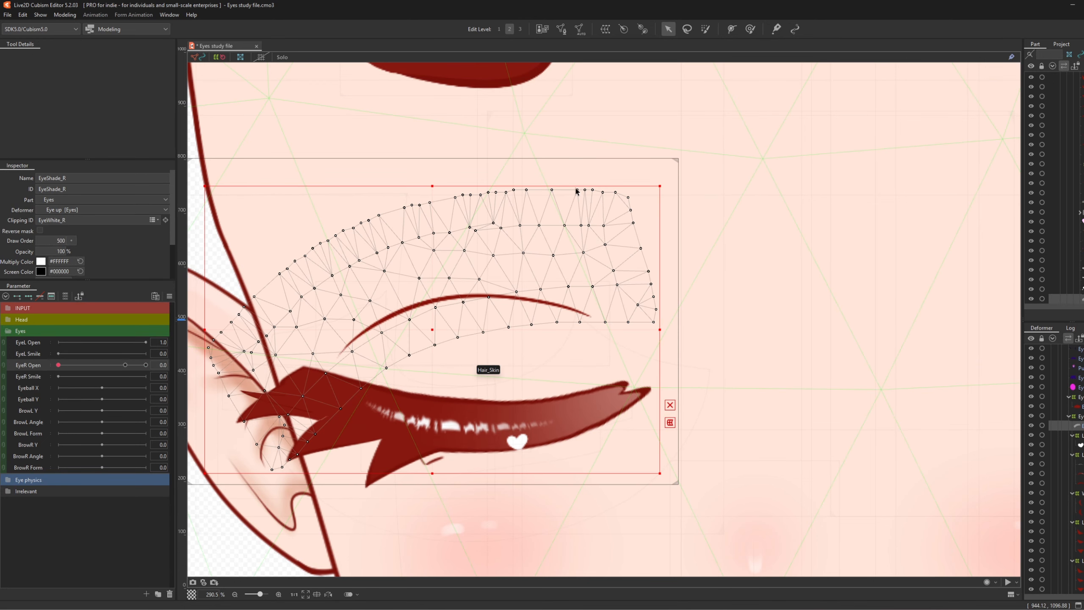
click(605, 29)
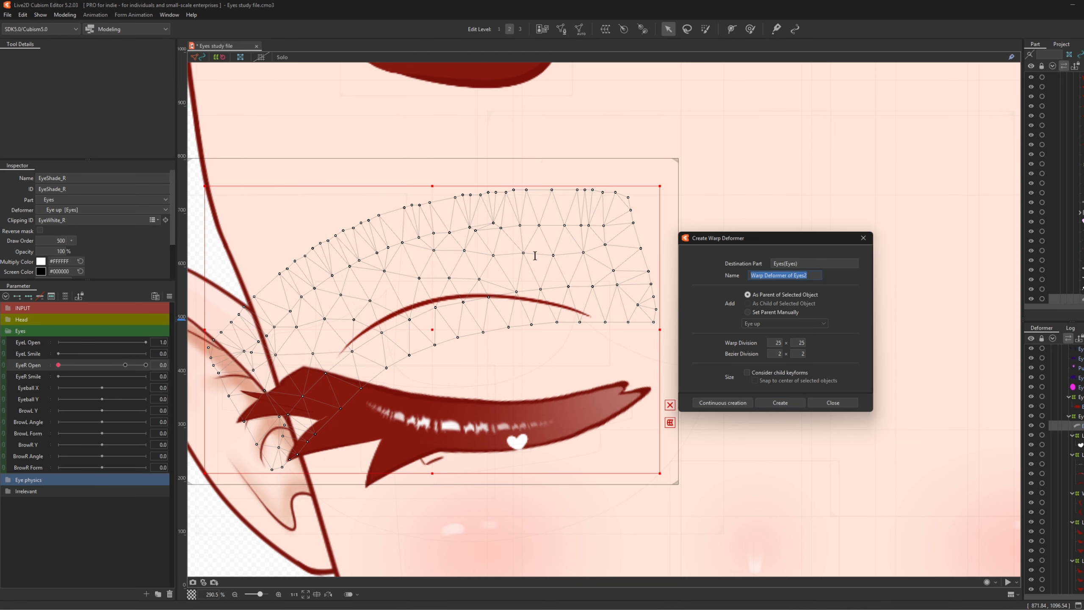
text(Eye shade)
click(778, 401)
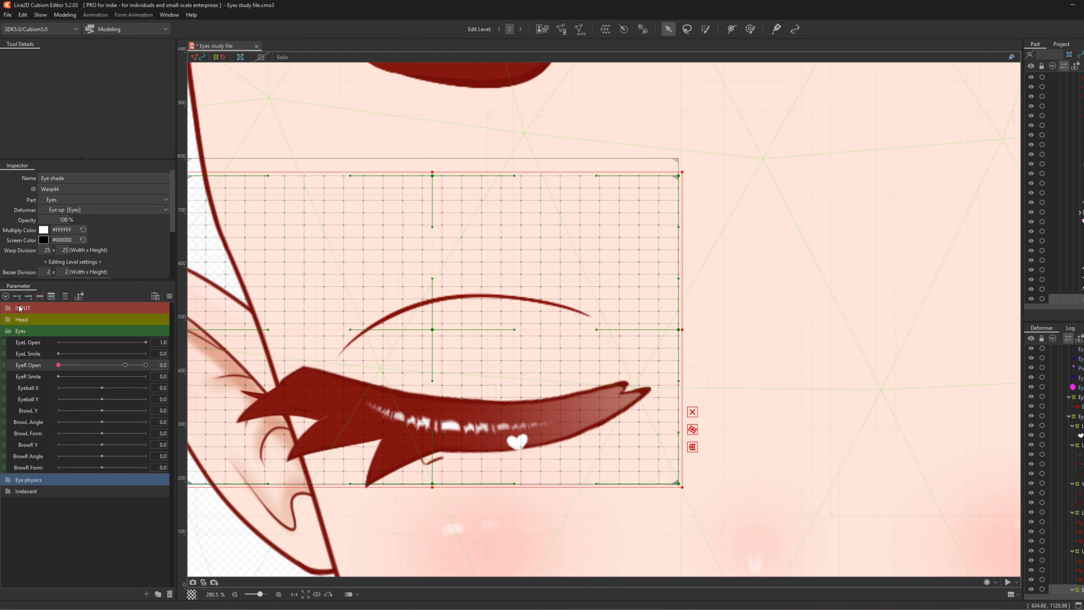
- Key Eye shade at EyeR Open 1.0 and 0.0, shifting the warp well down at 0.0
click(145, 373)
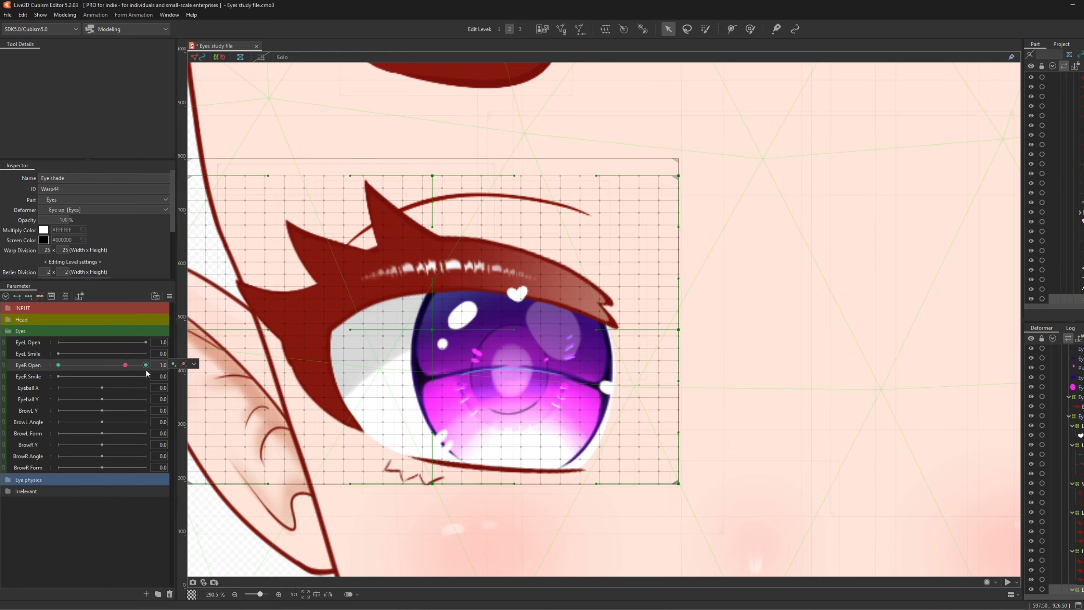
click(174, 366)
drag(125, 365, 58, 366)
drag(424, 333, 423, 447)
mouse_move(60, 366)
mouse_down()
mouse_move(88, 373)
mouse_move(53, 379)
mouse_up()
drag(428, 441, 425, 466)
drag(60, 370, 147, 367)
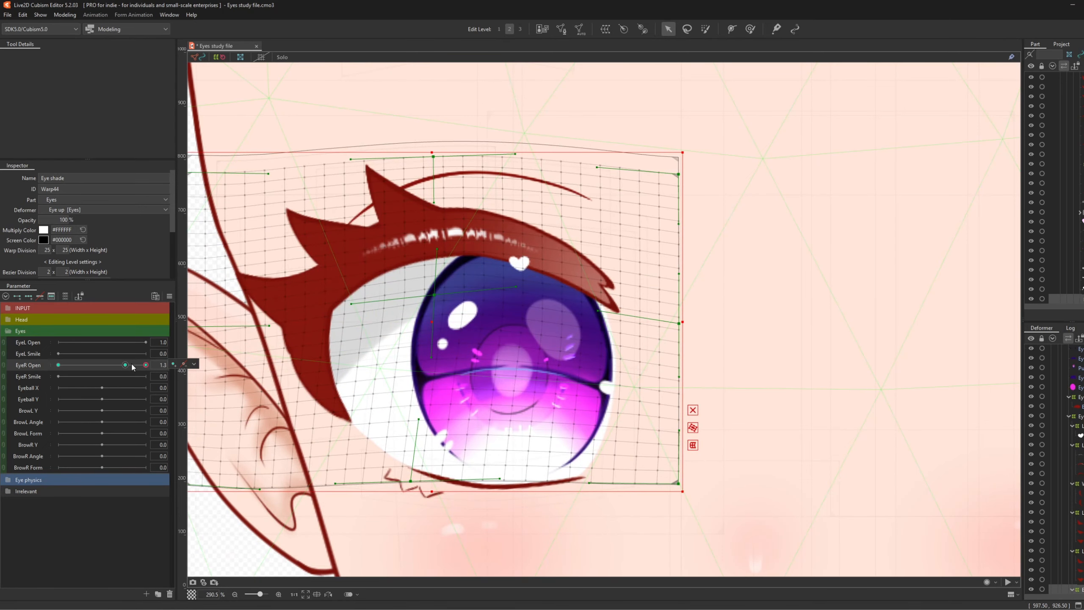
scroll(782, 295, down, 5)
scroll(639, 329, up, 2)
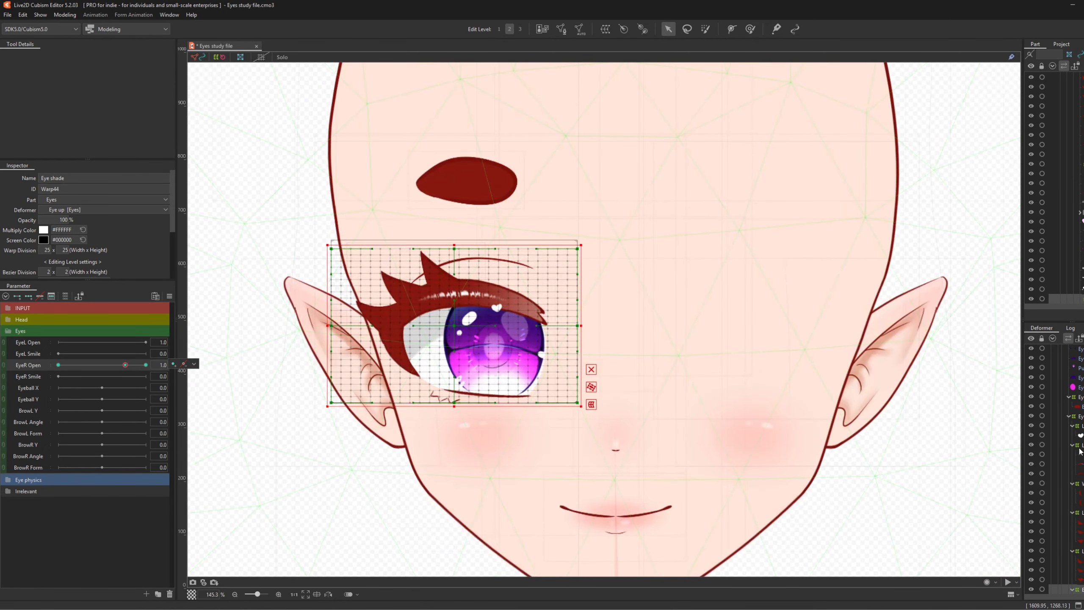
scroll(1078, 440, up, 2)
- Select the Eyebrow position warp, pick the Deform Brush, and set EyeR Open to 0
click(1072, 421)
scroll(411, 159, up, 3)
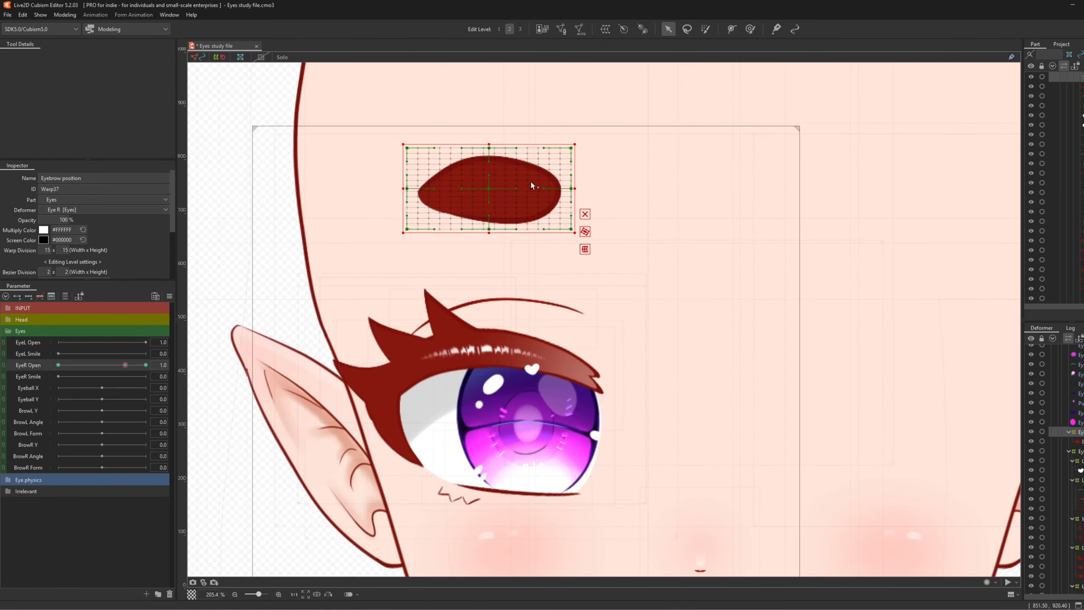
click(750, 28)
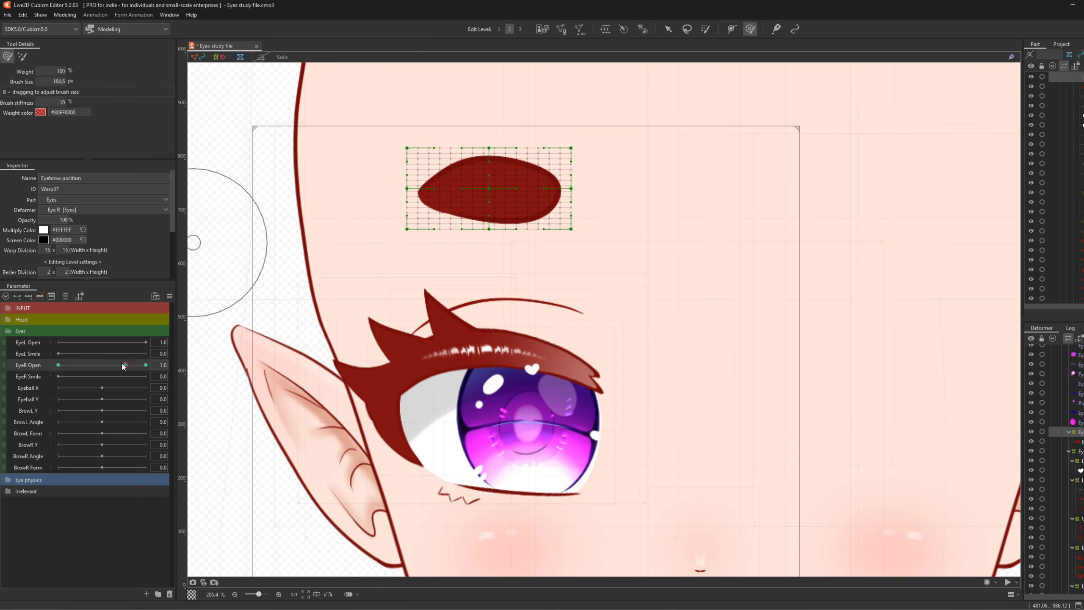
drag(125, 364, 58, 365)
- Enlarge the brush over the eyebrow and try a downward brow bend, then undo it
scroll(655, 406, down, 2)
scroll(654, 405, up, 1)
mouse_move(653, 405)
mouse_down()
mouse_move(547, 265)
mouse_move(546, 300)
mouse_up()
drag(505, 324, 470, 313)
drag(92, 366, 48, 362)
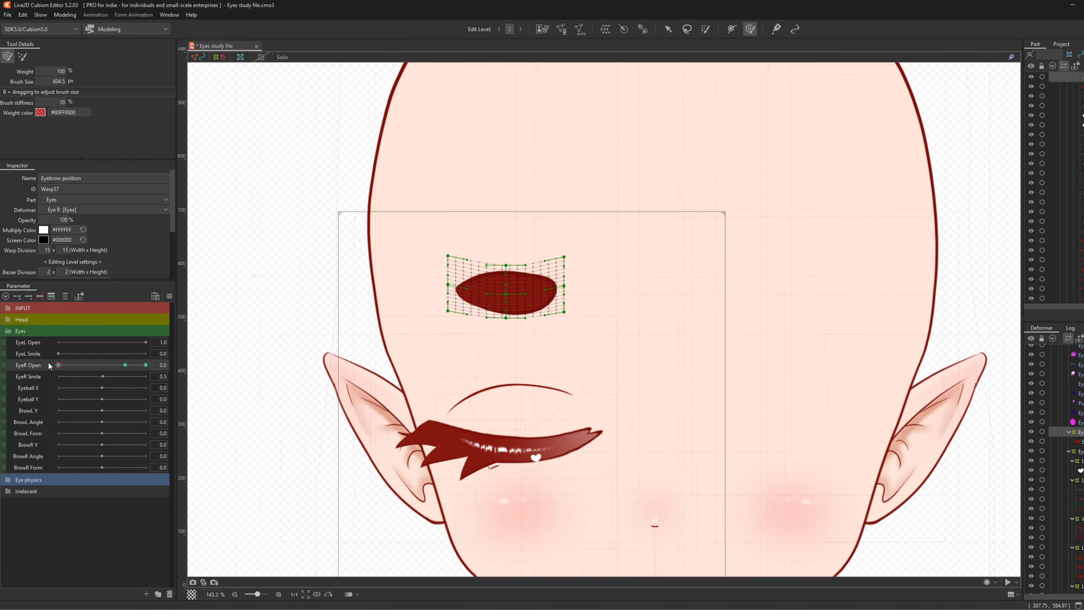
key(ctrl+z)
- Bend the brow slightly down with a ~1067 brush, check by scrubbing, then reset EyeR Open to 1.0
drag(555, 315, 602, 324)
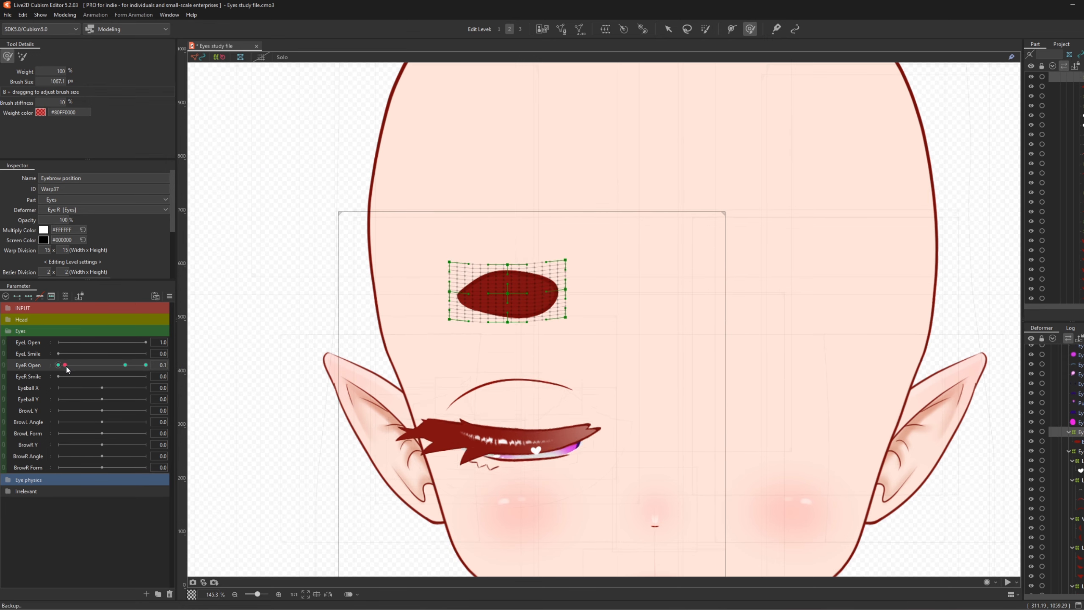
drag(58, 366, 148, 367)
drag(503, 222, 503, 234)
drag(145, 366, 52, 388)
mouse_move(144, 365)
mouse_down()
mouse_move(181, 368)
mouse_move(113, 412)
mouse_move(260, 403)
mouse_move(200, 421)
mouse_move(2, 430)
mouse_move(258, 409)
mouse_up()
click(127, 365)
- Return to the arrow tool and preview the smile, leaving EyeR Smile at 0.5
click(668, 29)
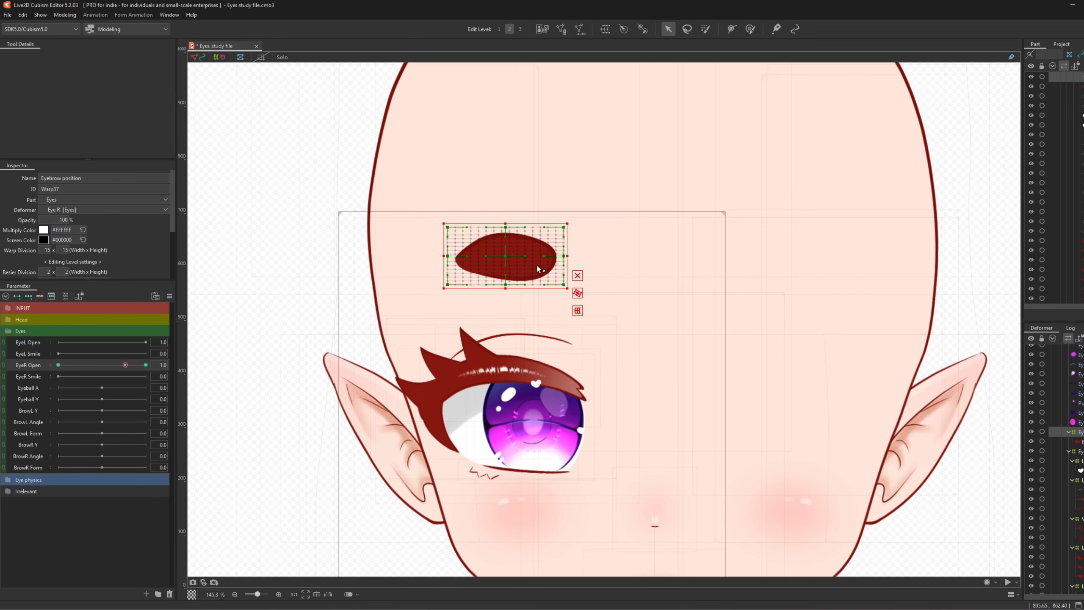
scroll(537, 268, down, 1)
scroll(576, 359, up, 2)
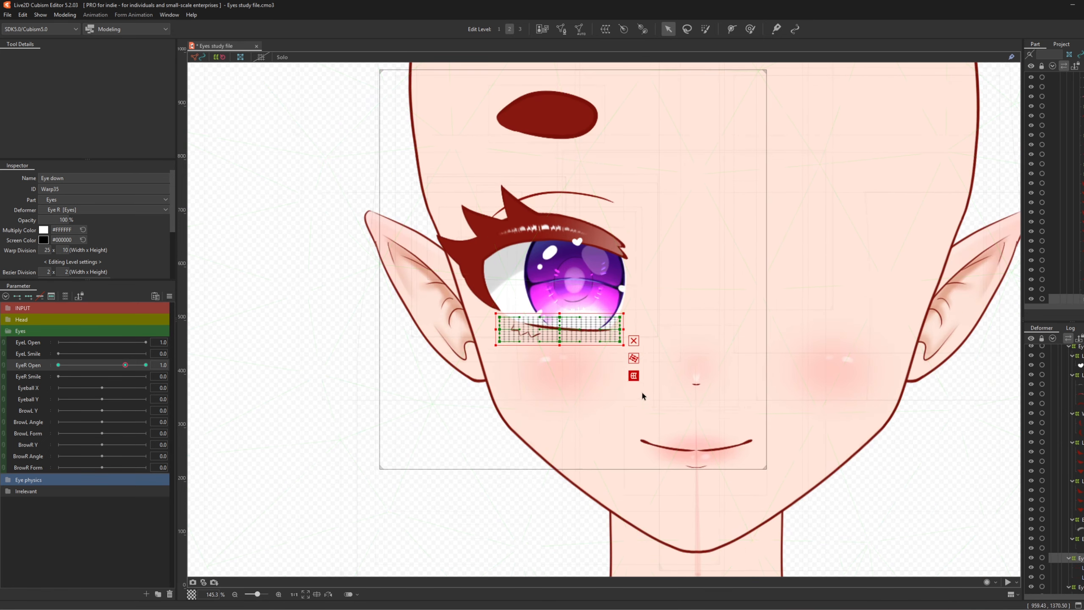
scroll(652, 231, up, 2)
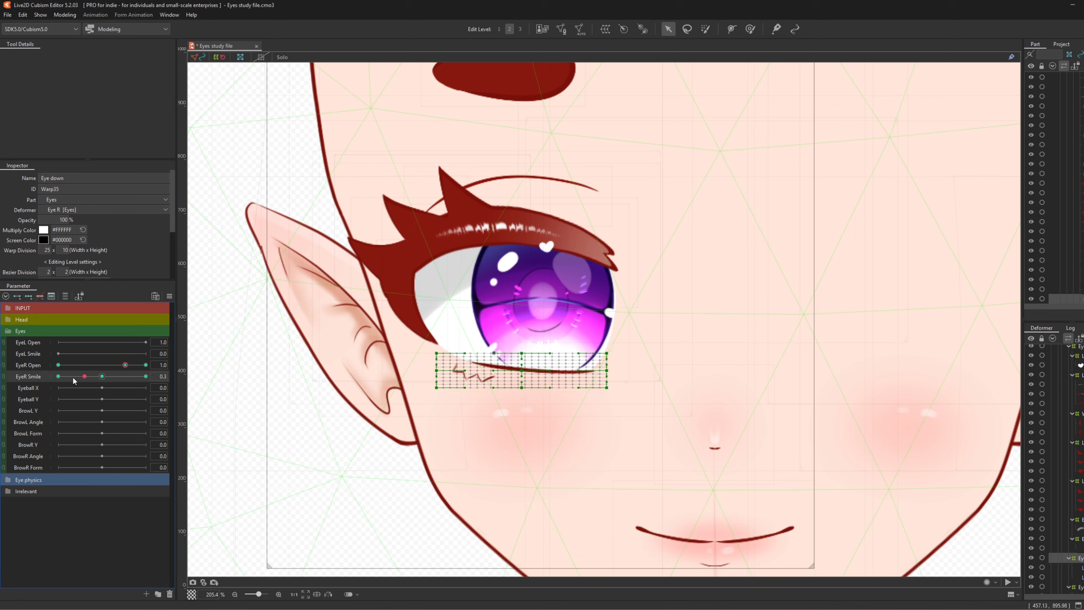
drag(70, 377, 133, 380)
drag(132, 379, 101, 377)
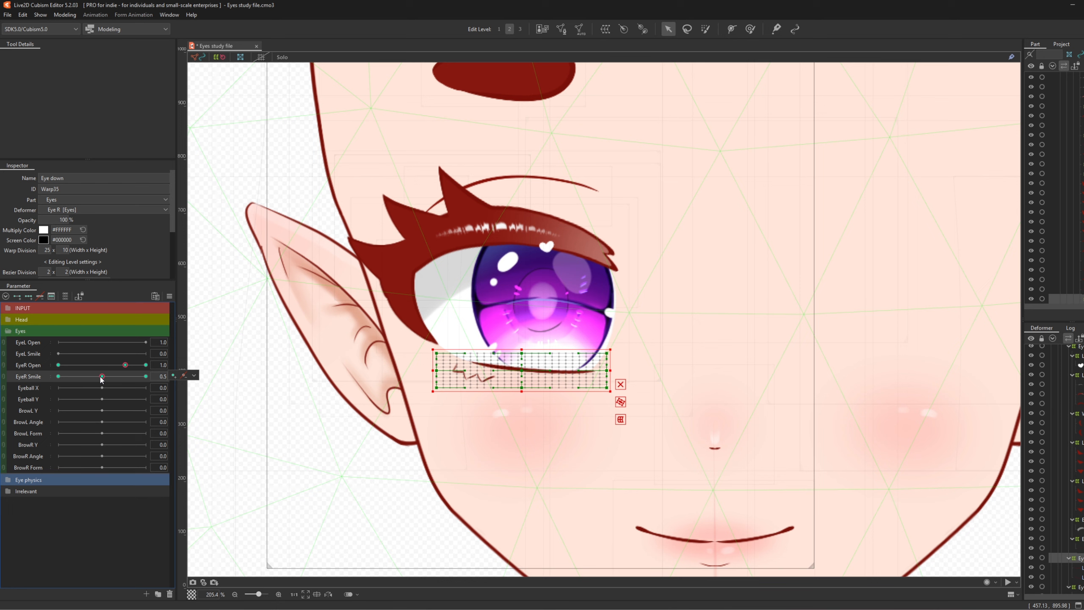
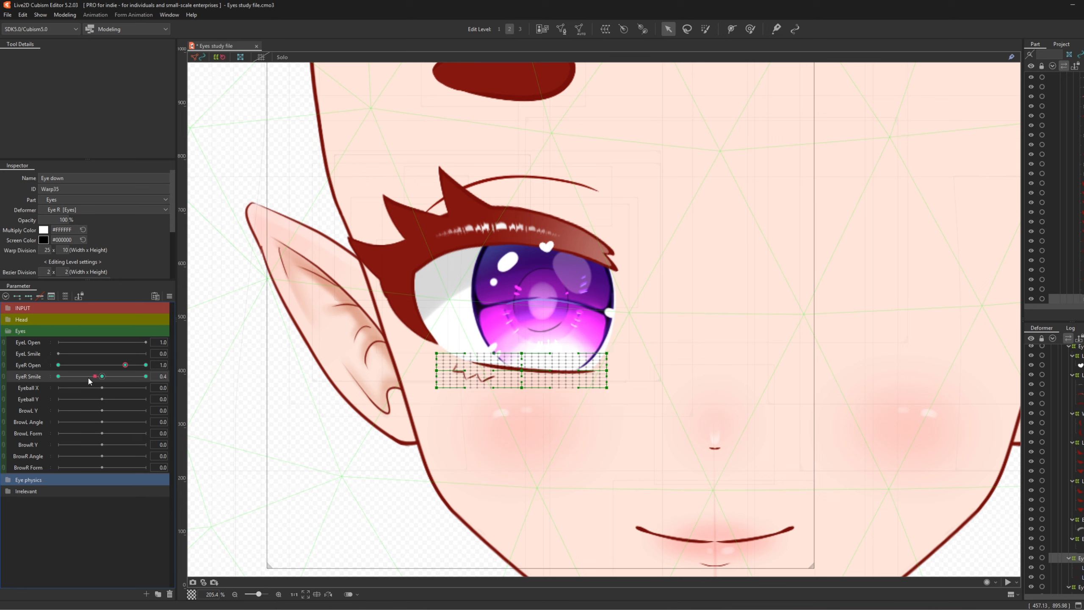
- Set EyeR Smile to its 1.0 key after checking 0.5, and pick the Deform Brush
drag(102, 376, 170, 376)
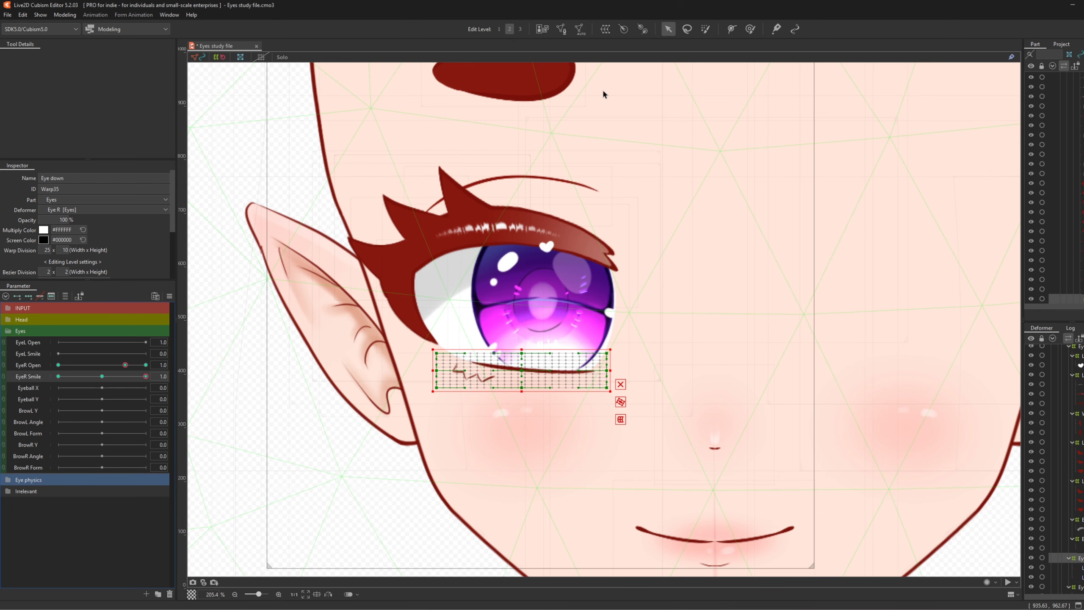
click(110, 377)
drag(110, 380, 162, 377)
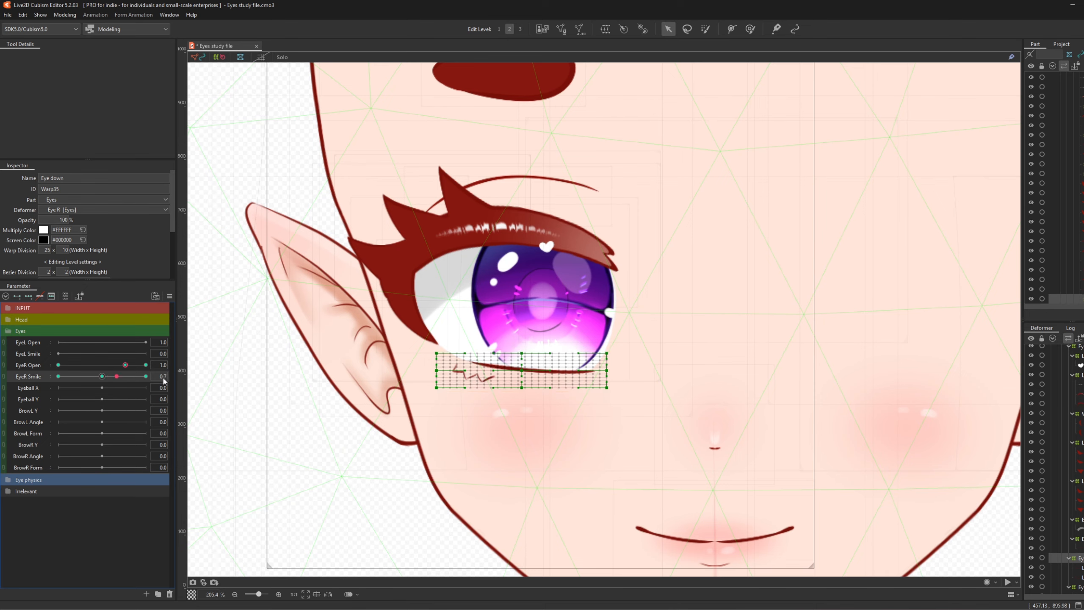
click(750, 29)
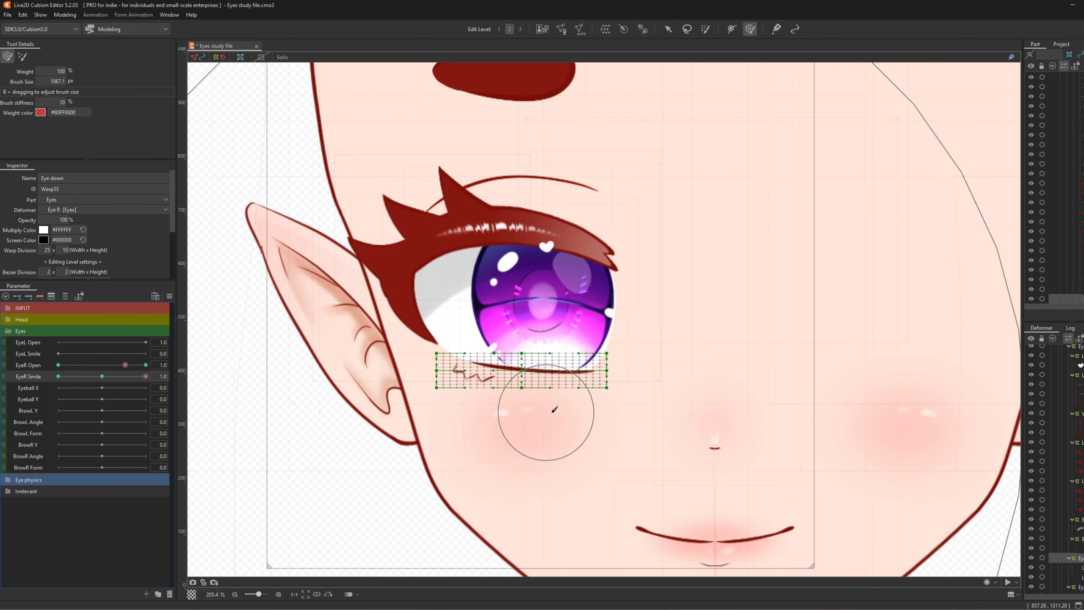
- Resize the brush and start bending the lower-lid mesh upward, nudging its left and right parts
drag(381, 334, 226, 327)
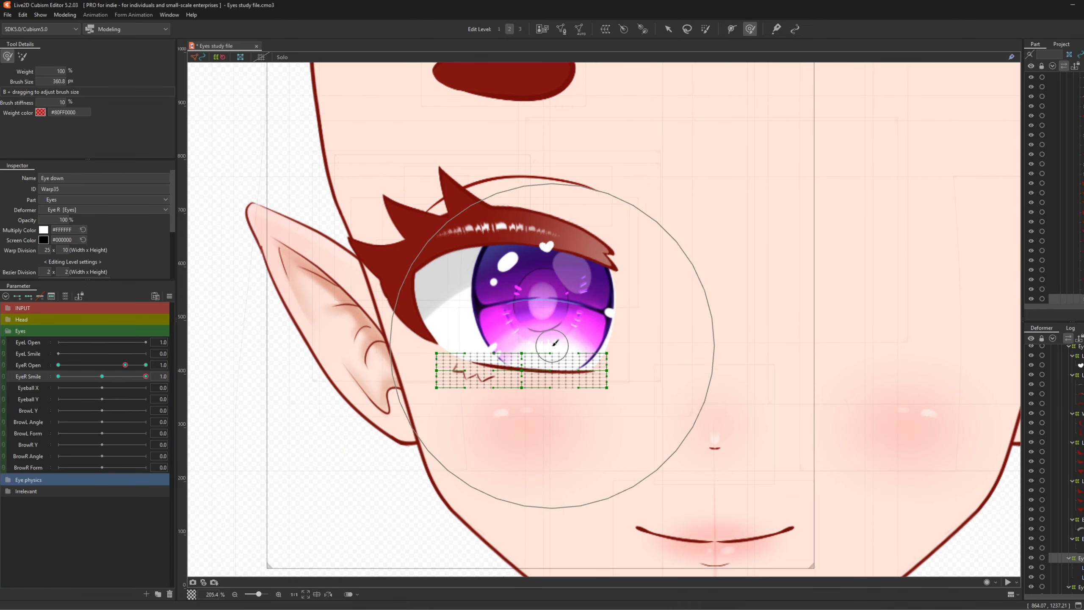
scroll(548, 346, up, 2)
drag(742, 332, 666, 338)
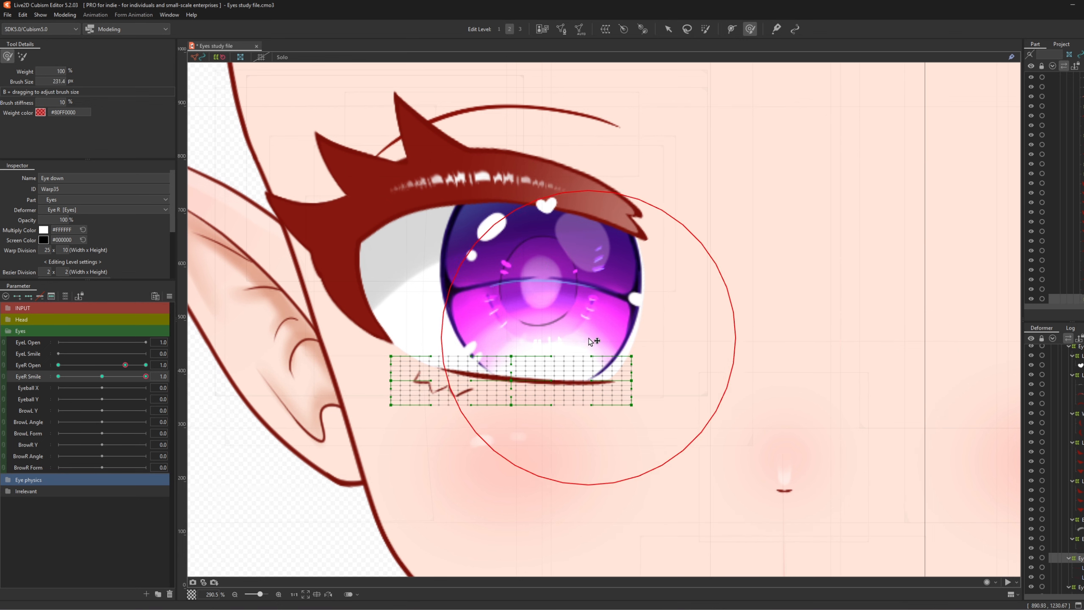
drag(525, 427, 527, 374)
mouse_move(642, 404)
mouse_down()
mouse_move(588, 405)
mouse_move(566, 375)
mouse_up()
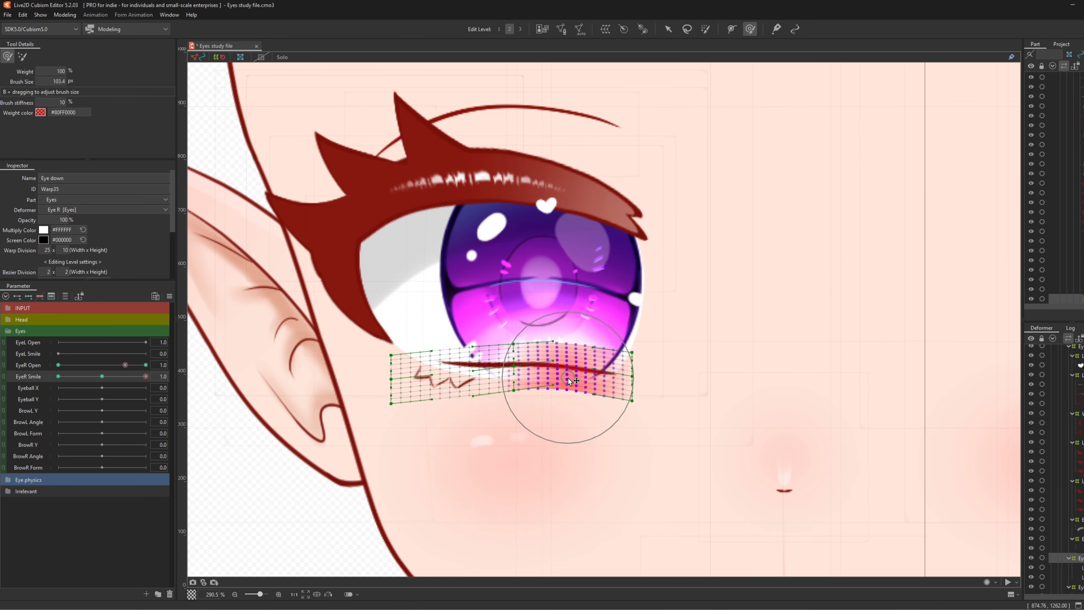
drag(487, 384, 487, 382)
drag(395, 352, 395, 355)
- Enlarge the brush and push the whole lower-lid mesh up into a smiling arch
drag(571, 420, 727, 421)
drag(520, 373, 521, 367)
scroll(479, 350, down, 2)
scroll(536, 380, up, 2)
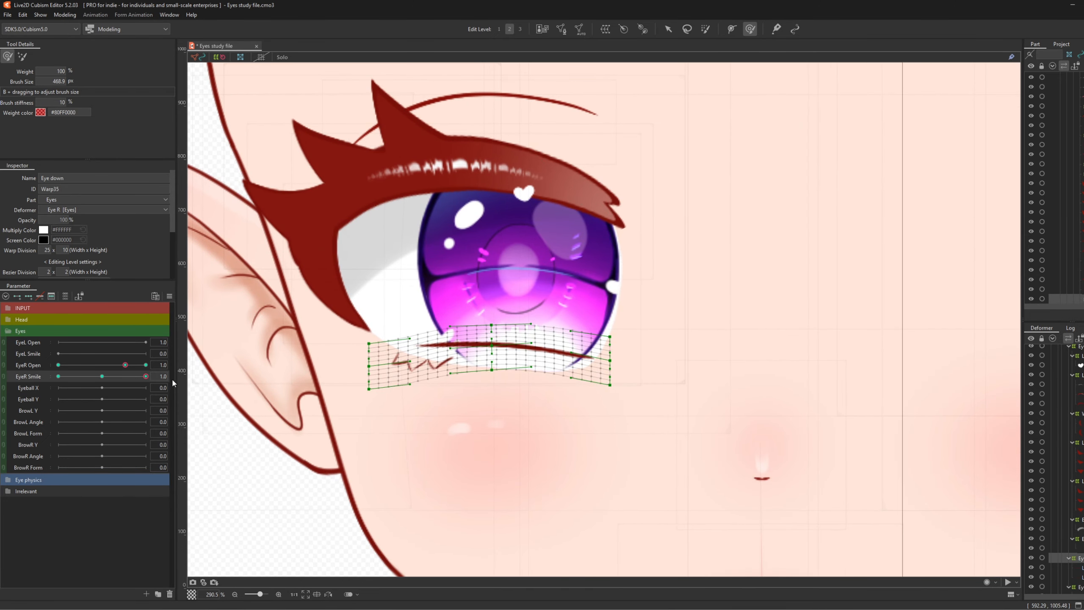
scroll(1074, 522, down, 3)
click(1073, 522)
scroll(452, 471, down, 2)
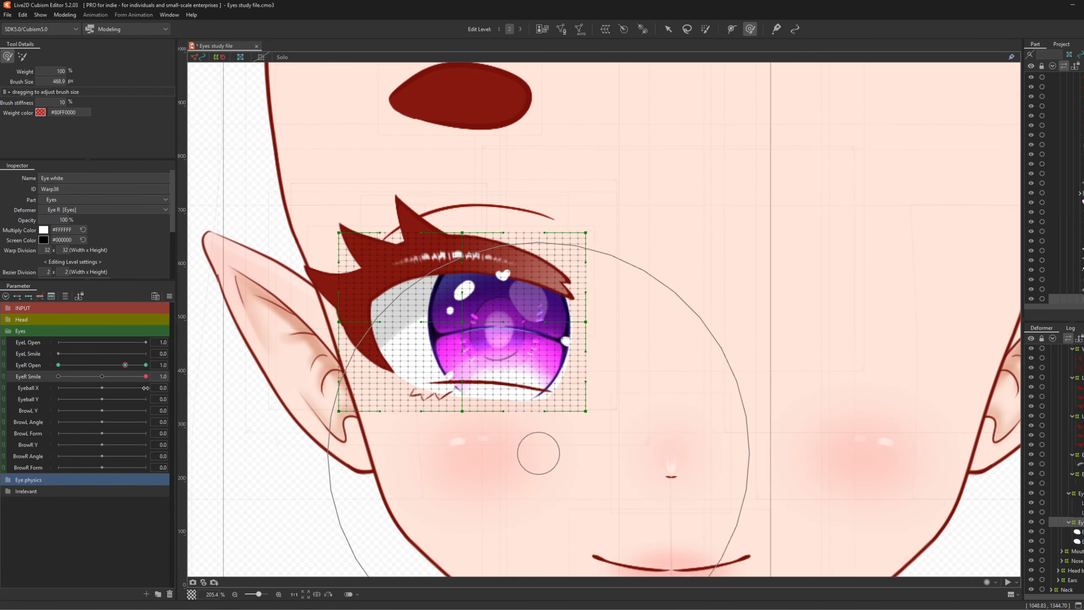
- Add EyeR Smile keyforms to the Eye white warp and brush its lower edge upward
click(26, 297)
scroll(469, 418, up, 2)
mouse_move(475, 404)
mouse_down()
mouse_move(350, 402)
mouse_move(371, 403)
mouse_up()
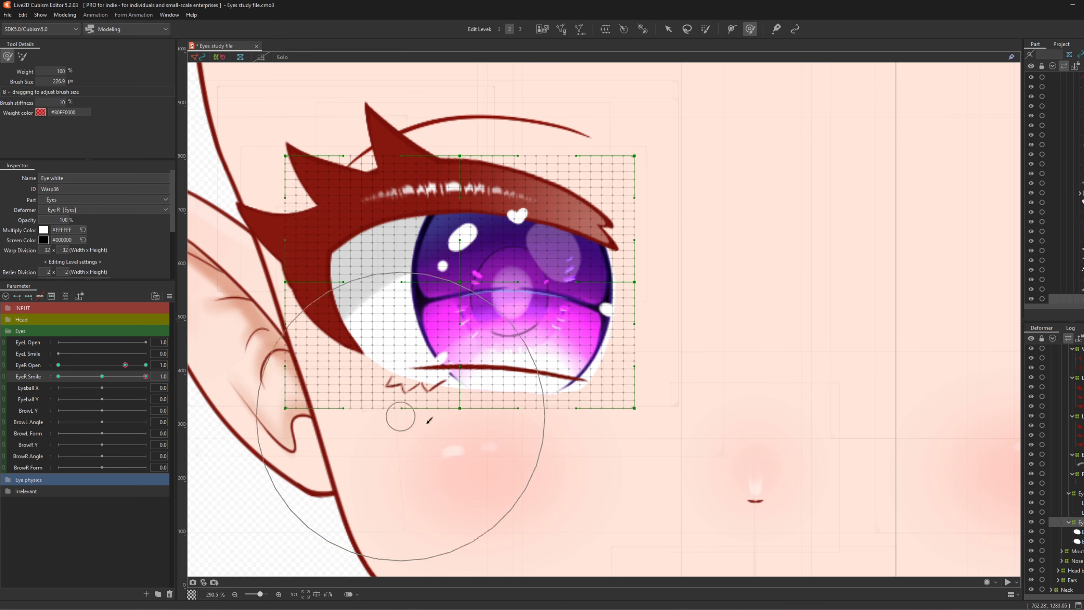
mouse_move(487, 462)
mouse_down()
mouse_move(482, 424)
mouse_move(486, 435)
mouse_up()
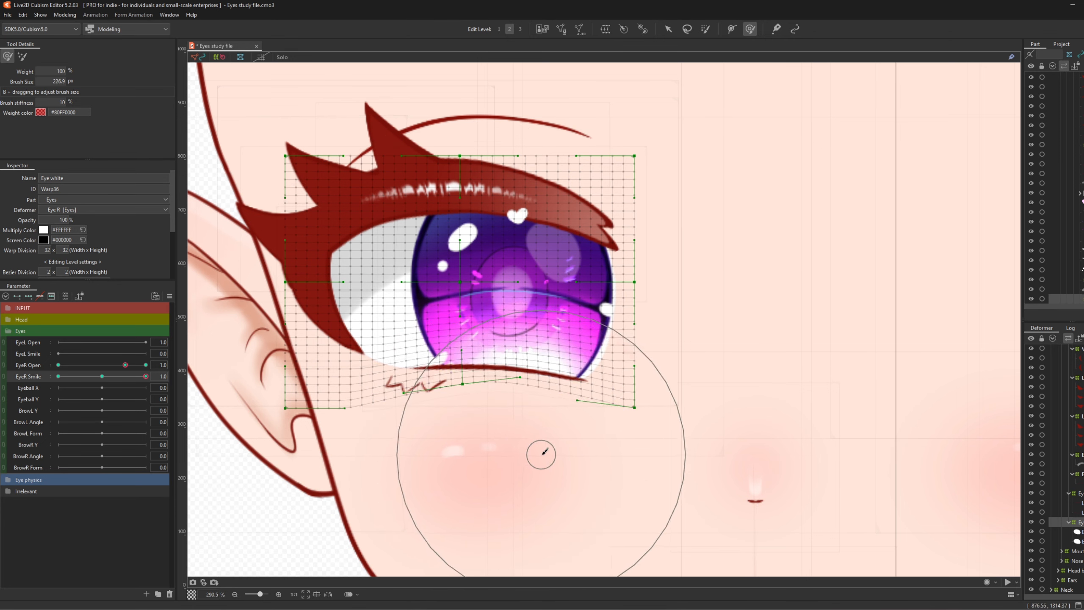
drag(410, 444, 422, 442)
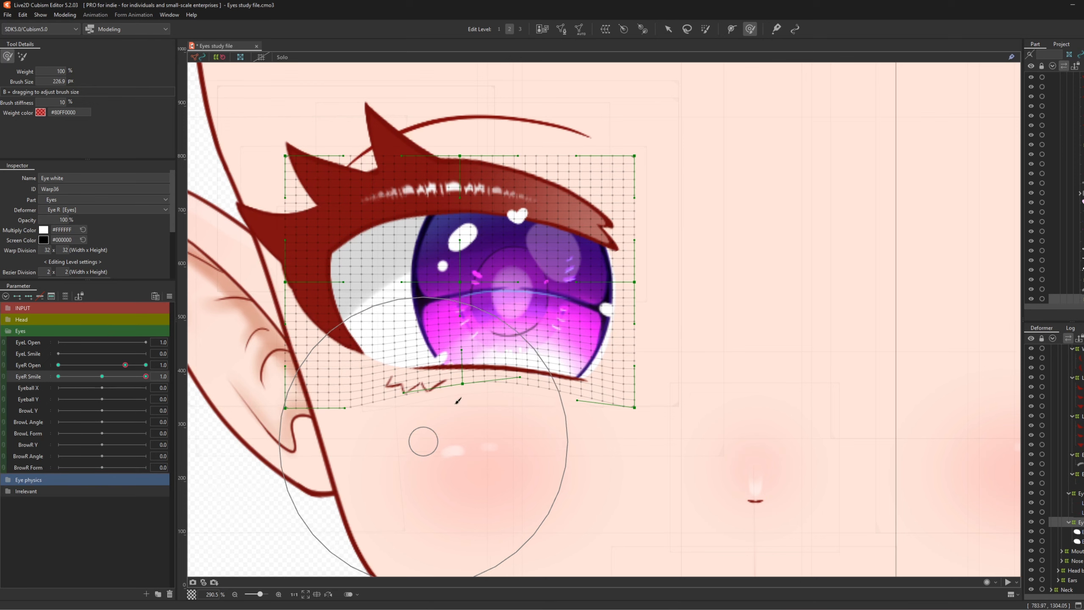
click(667, 29)
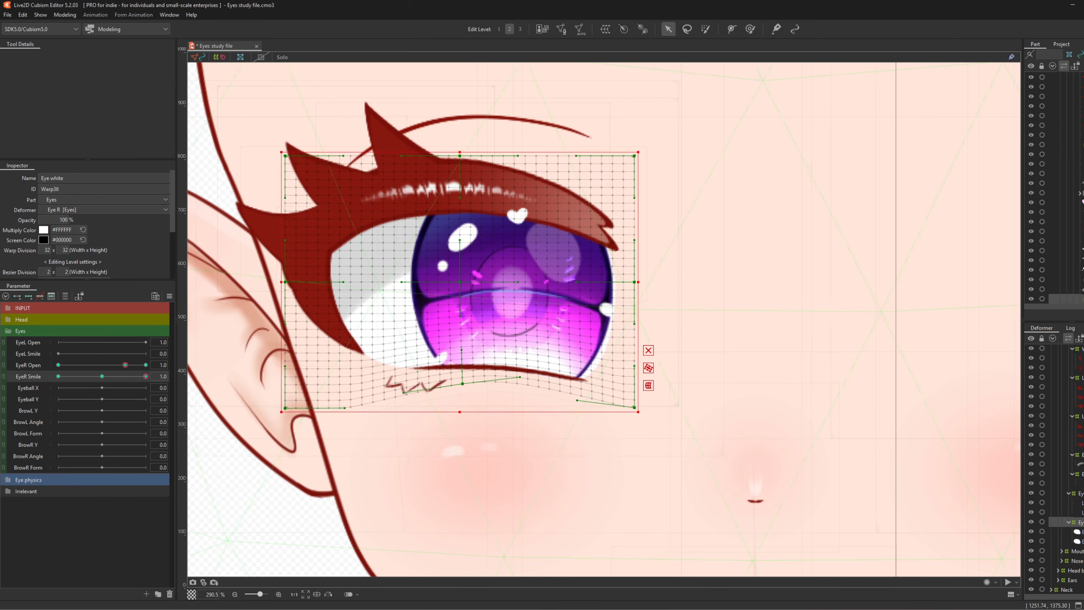
click(1080, 493)
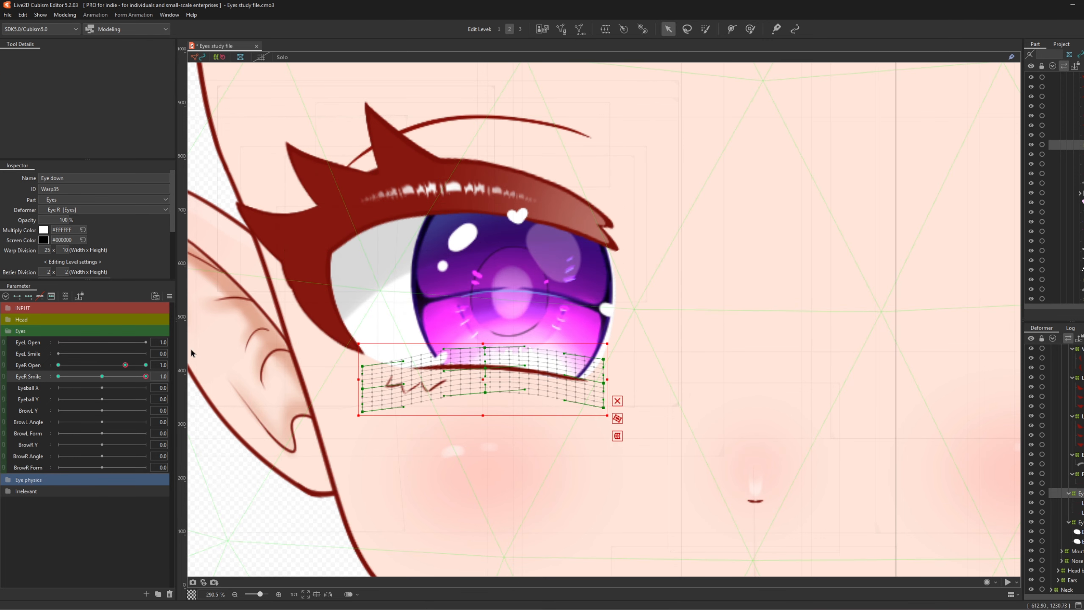
- Preview the Eye down warp across EyeR Open and Smile keys, ending at Open 1.3, Smile 1.0
drag(134, 366, 157, 368)
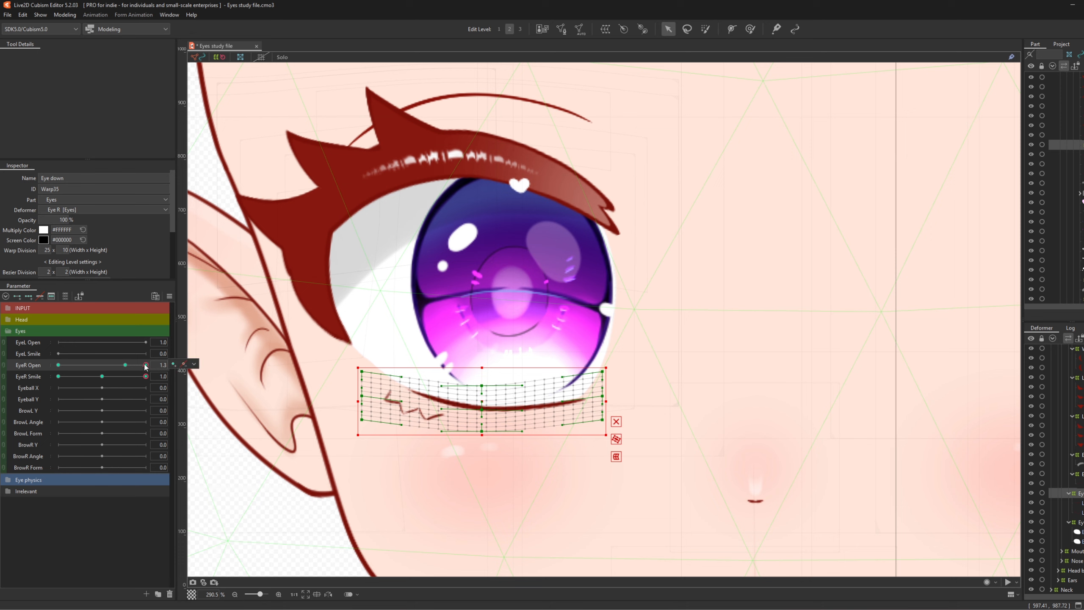
drag(132, 367, 145, 365)
click(125, 365)
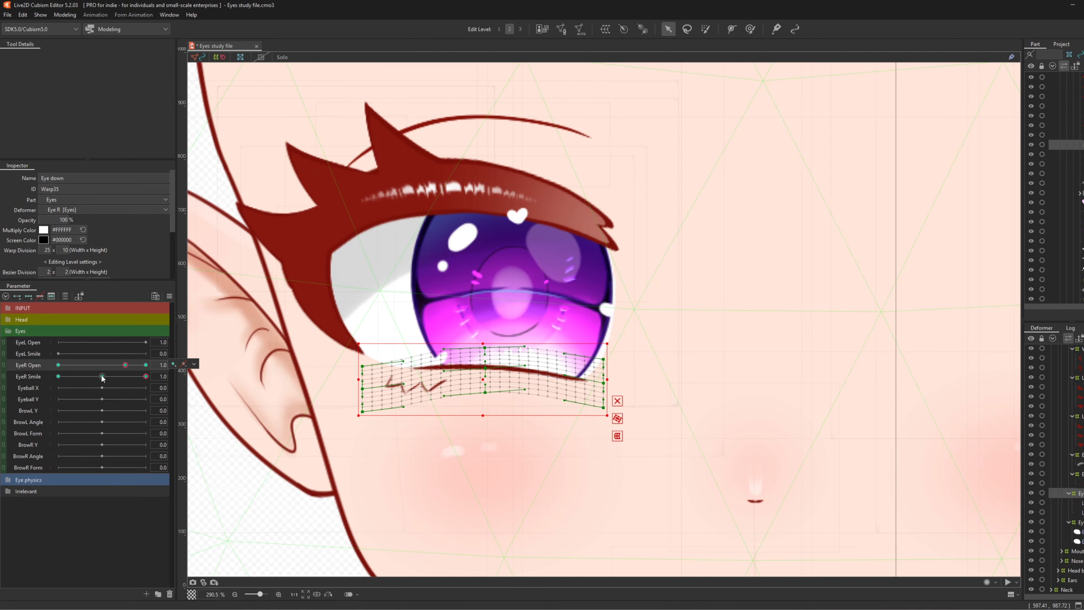
click(102, 376)
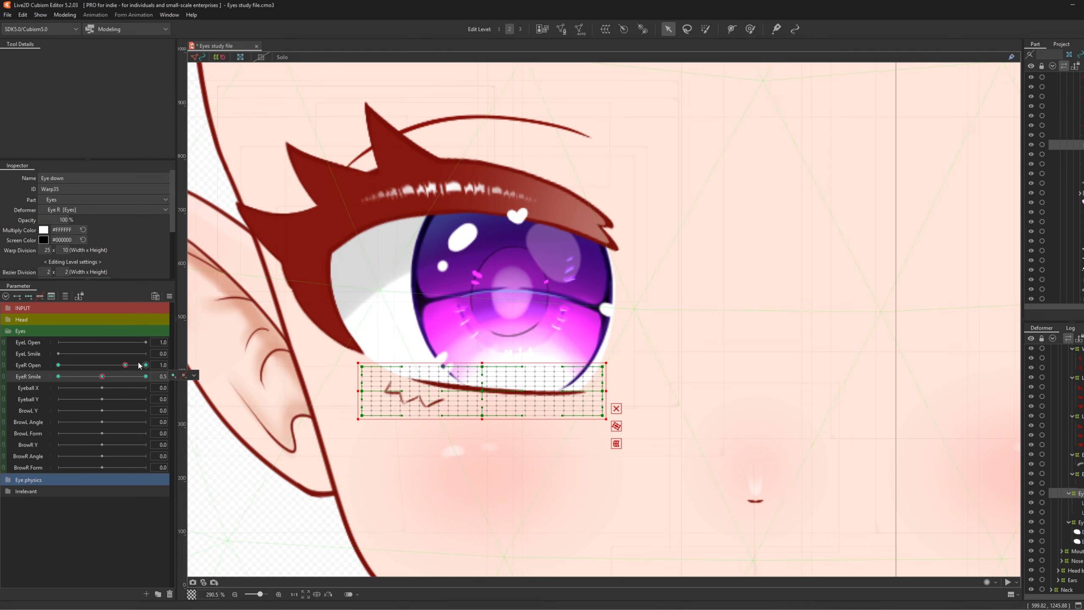
drag(133, 369, 153, 367)
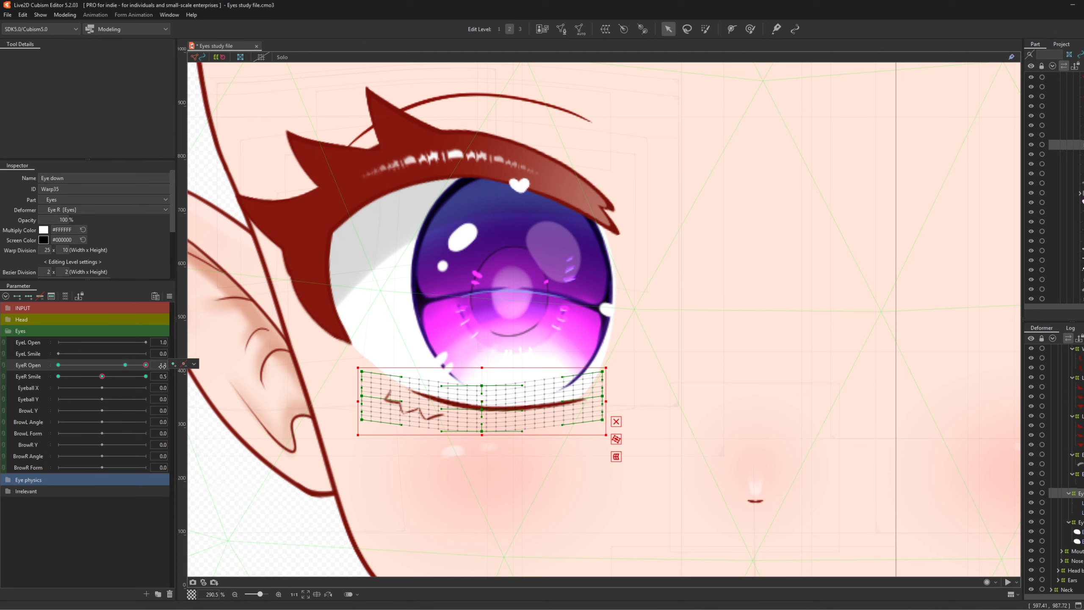
drag(102, 377, 146, 377)
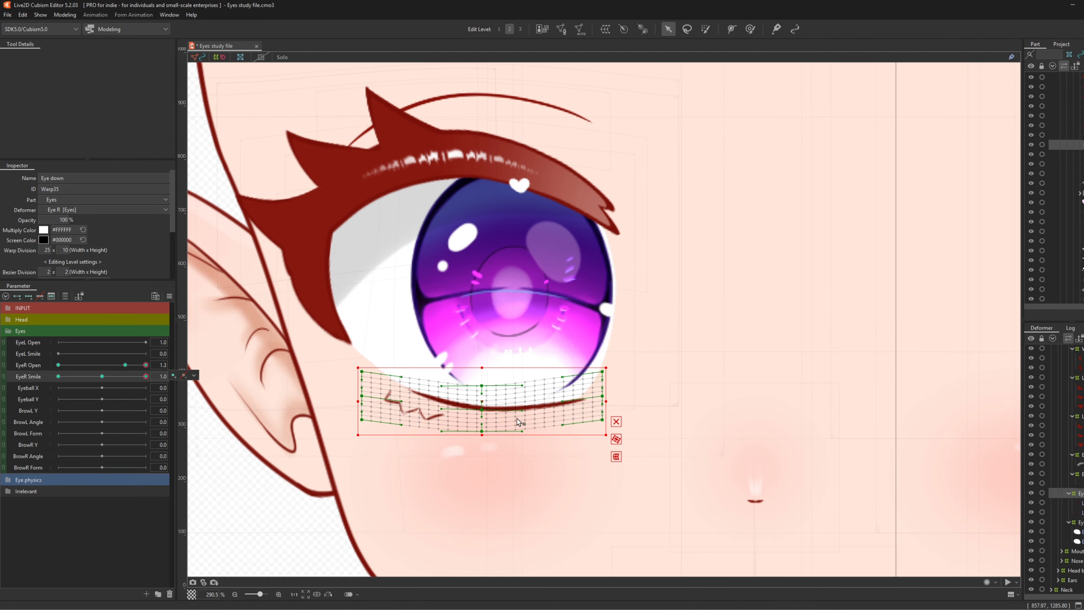
- Revert the Eye down warp's wide-open smiling form to flat and recheck it at Smile 1.0
key(ctrl+v)
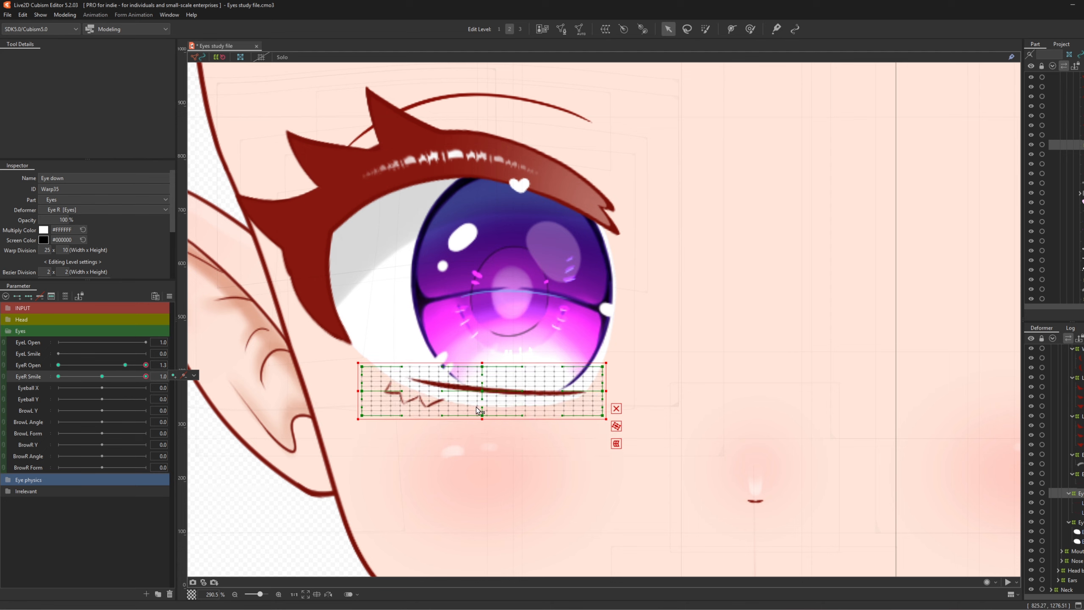
drag(146, 365, 102, 380)
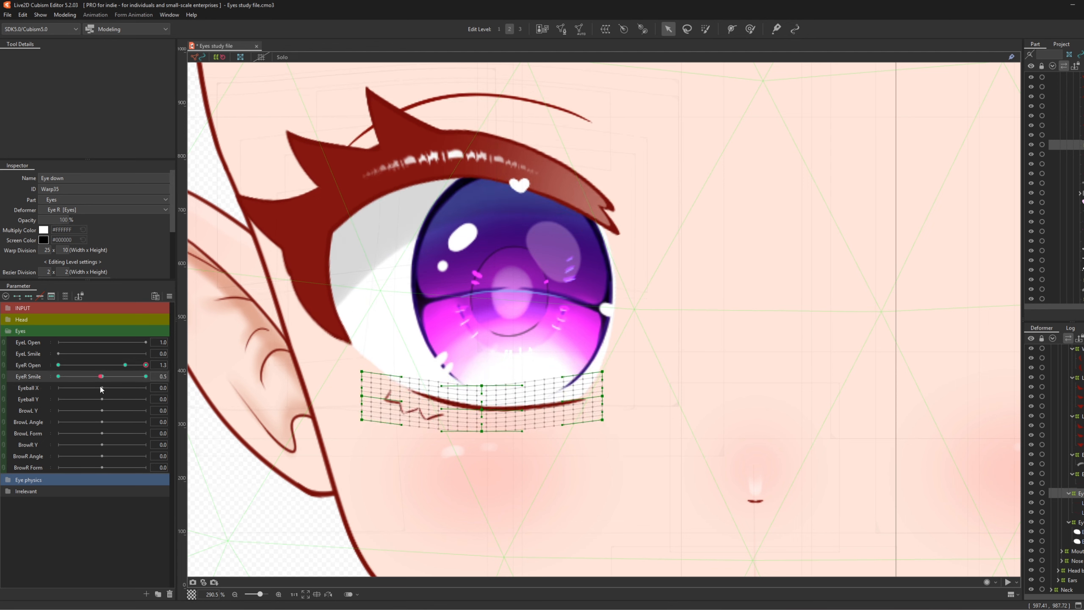
drag(102, 388, 203, 395)
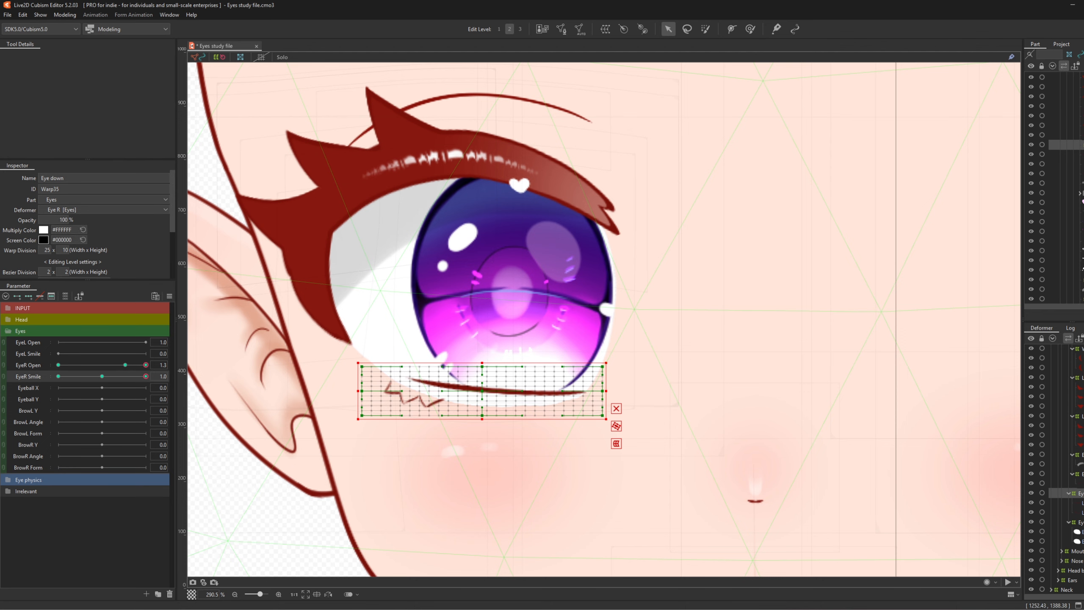
click(1079, 521)
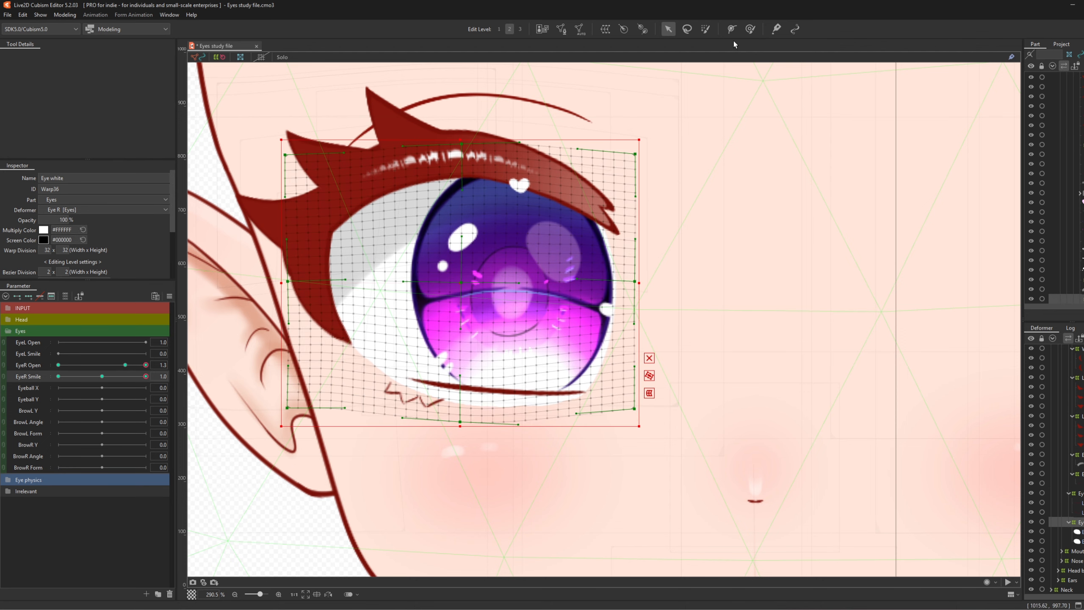
- Brush the Eye white warp's lower edge upward at EyeR Open 1.3, Smile 1.0
click(749, 30)
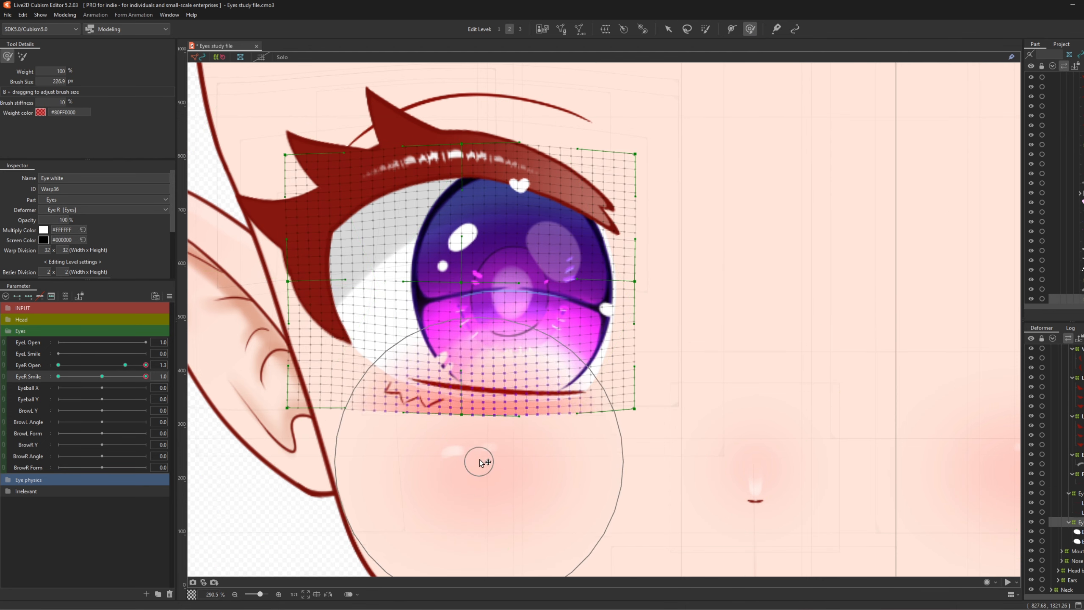
drag(479, 462, 479, 459)
drag(483, 464, 481, 457)
drag(429, 465, 431, 459)
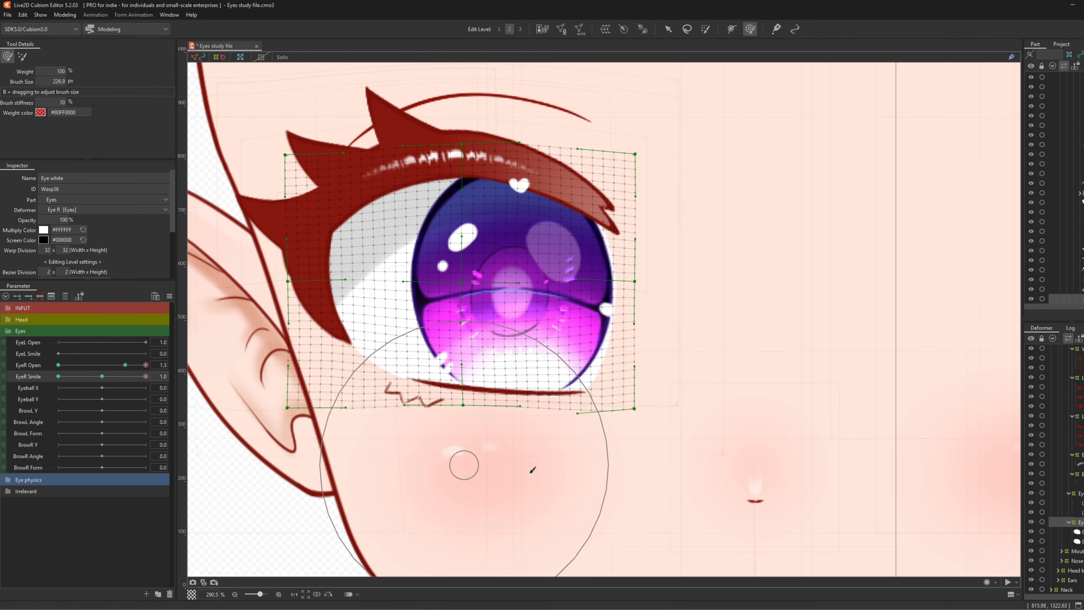
drag(554, 489, 557, 478)
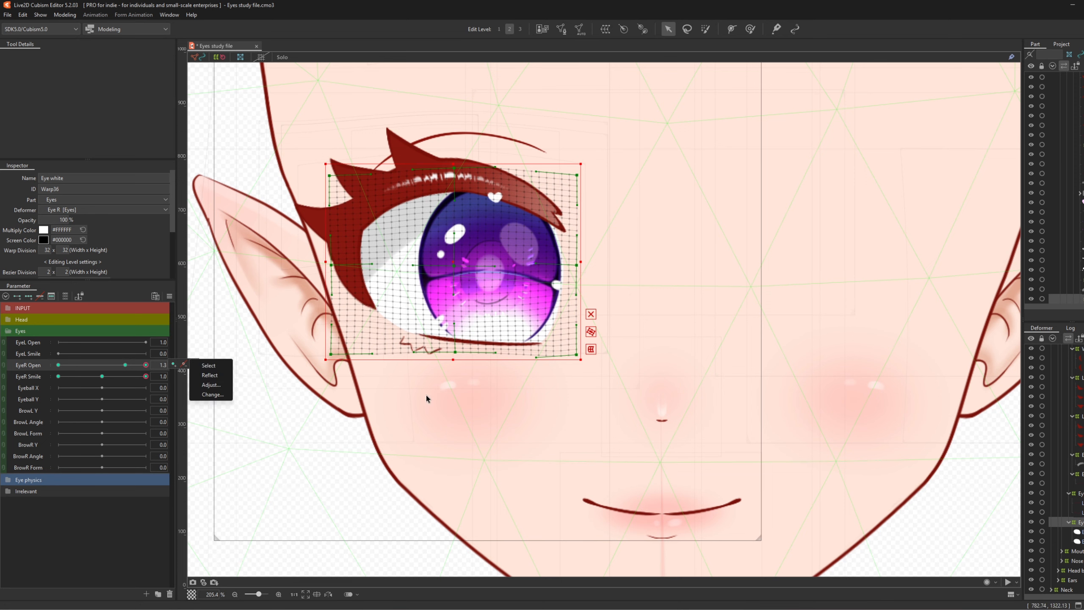
- Check the closing right eye and select Lash up plus two more lash warp deformers
click(126, 366)
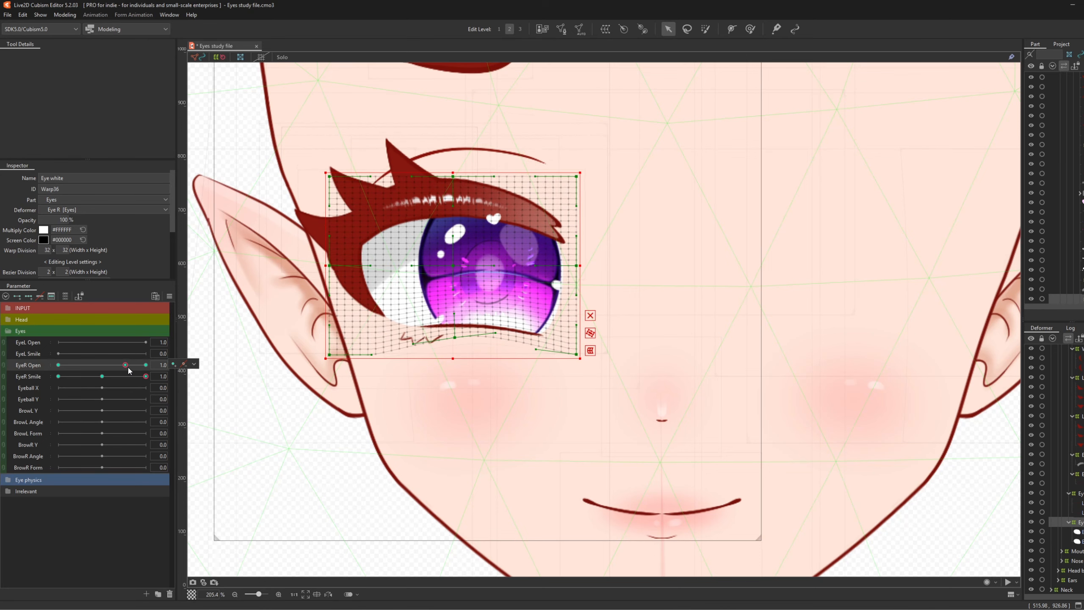
drag(128, 370, 1, 374)
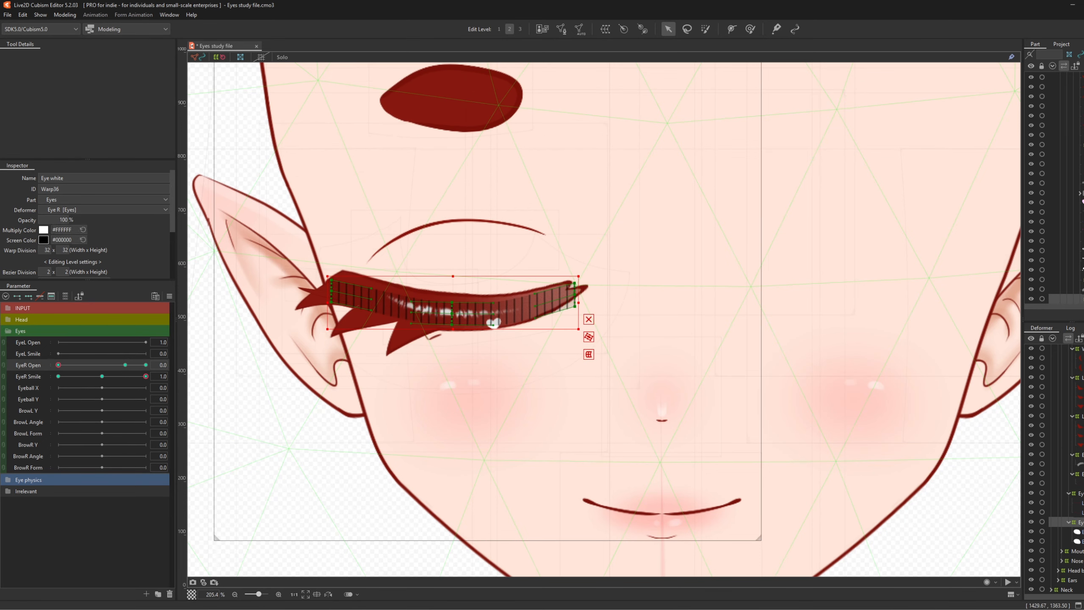
scroll(1079, 461, up, 3)
click(1081, 380)
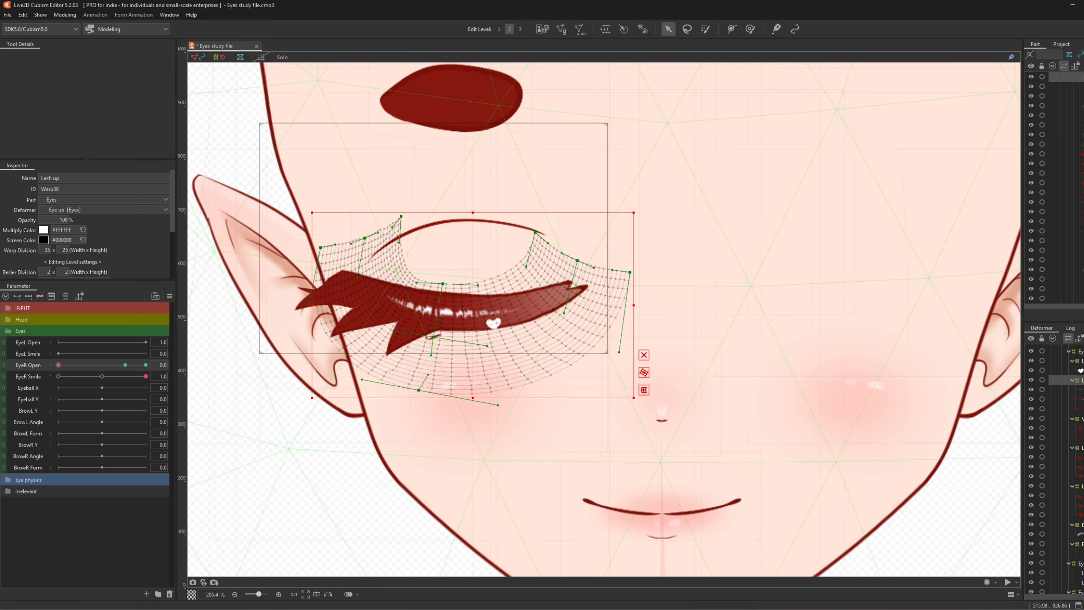
ctrl+click(1080, 447)
ctrl+click(1080, 486)
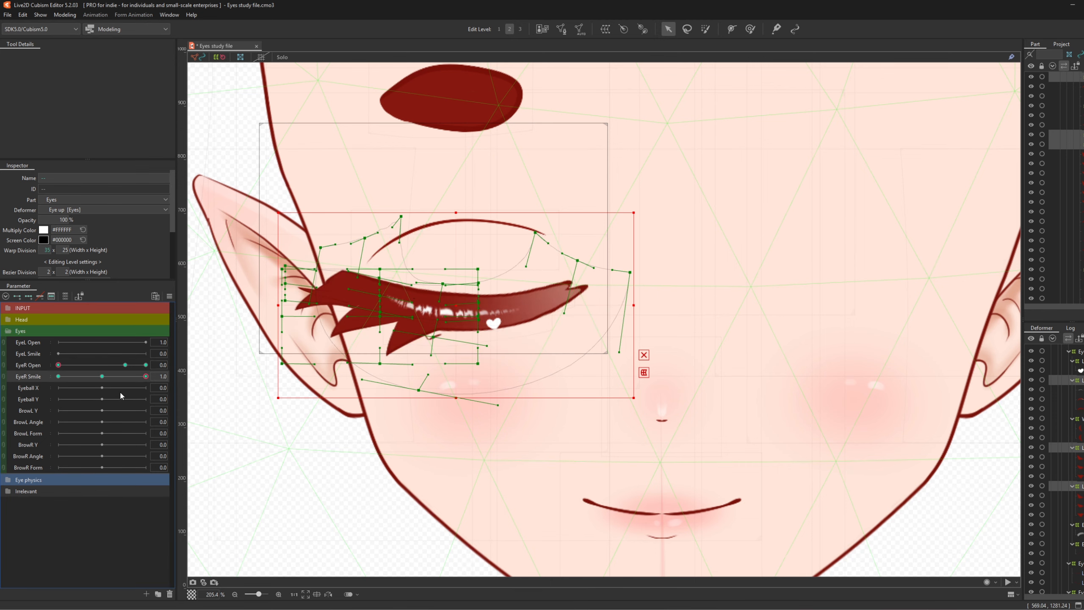
- At the EyeR Open 0 keyform, reset the selected lash warps to their undeformed shape
click(121, 365)
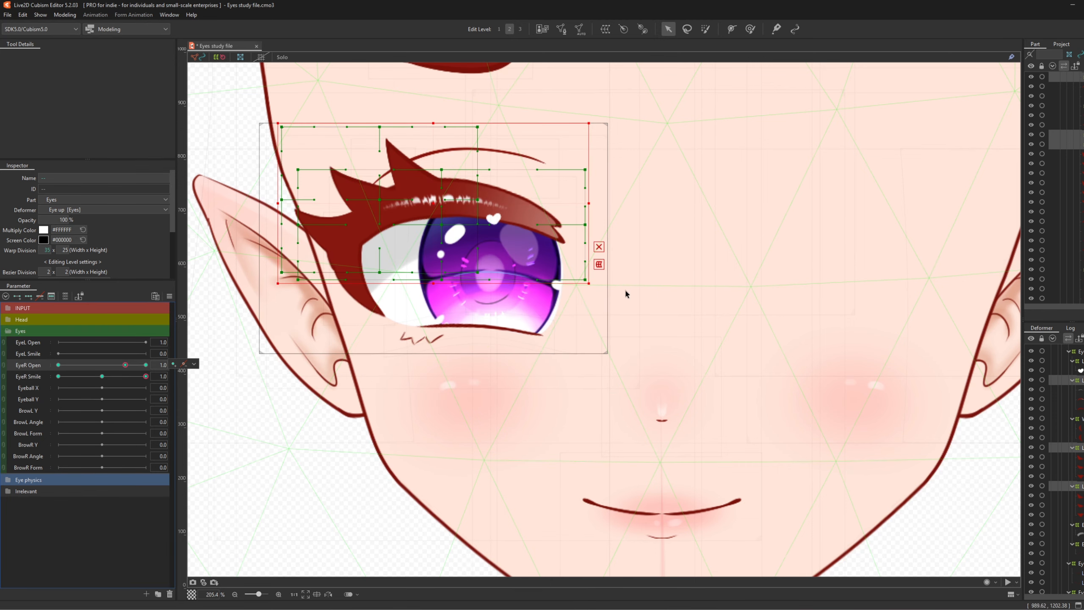
scroll(541, 394, down, 3)
scroll(500, 291, up, 3)
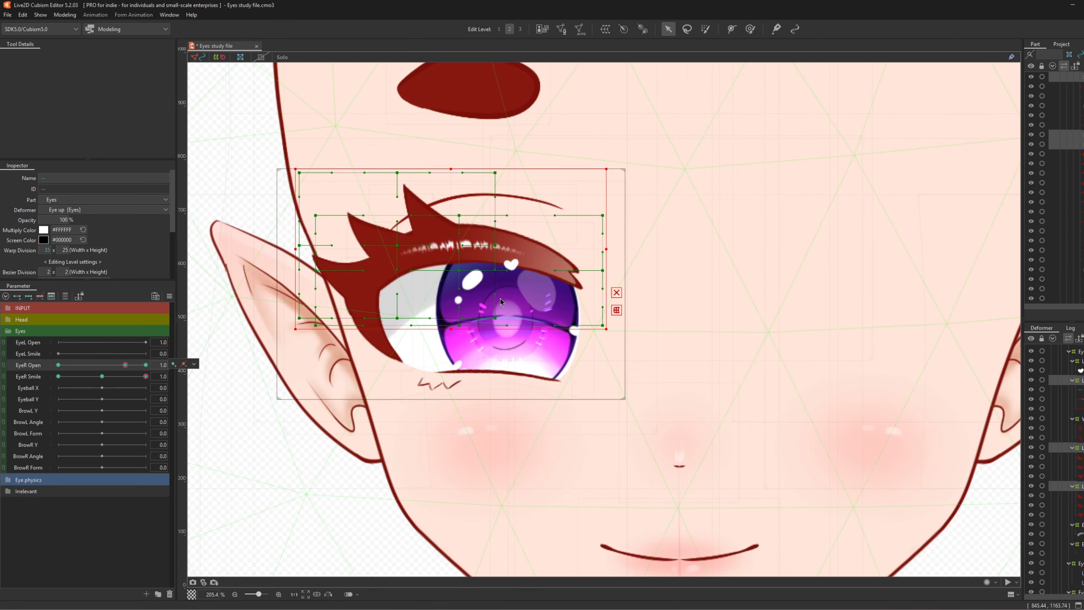
click(66, 366)
key(ctrl+v)
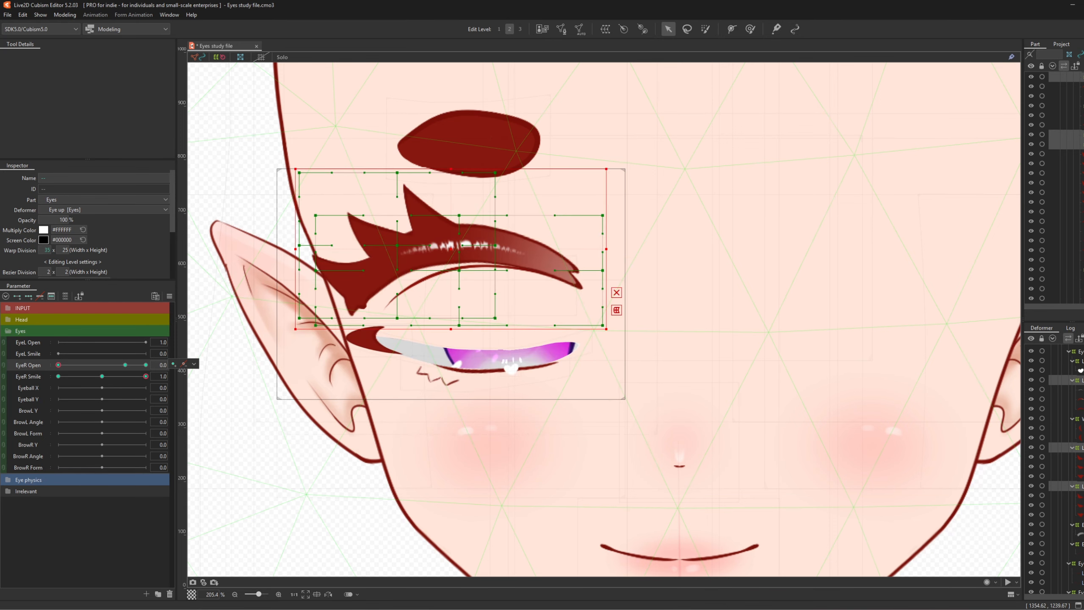
- Brush the lash warp grids downward, then move both lash warps down about 159 px
click(750, 29)
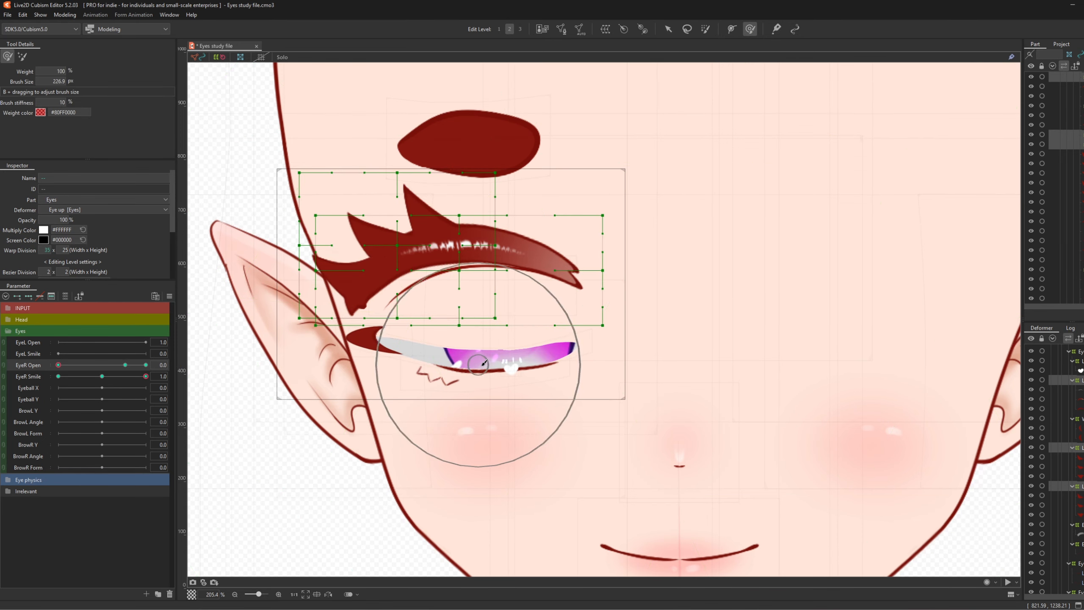
drag(590, 375, 587, 375)
drag(460, 244, 459, 255)
drag(467, 232, 393, 244)
drag(579, 238, 577, 242)
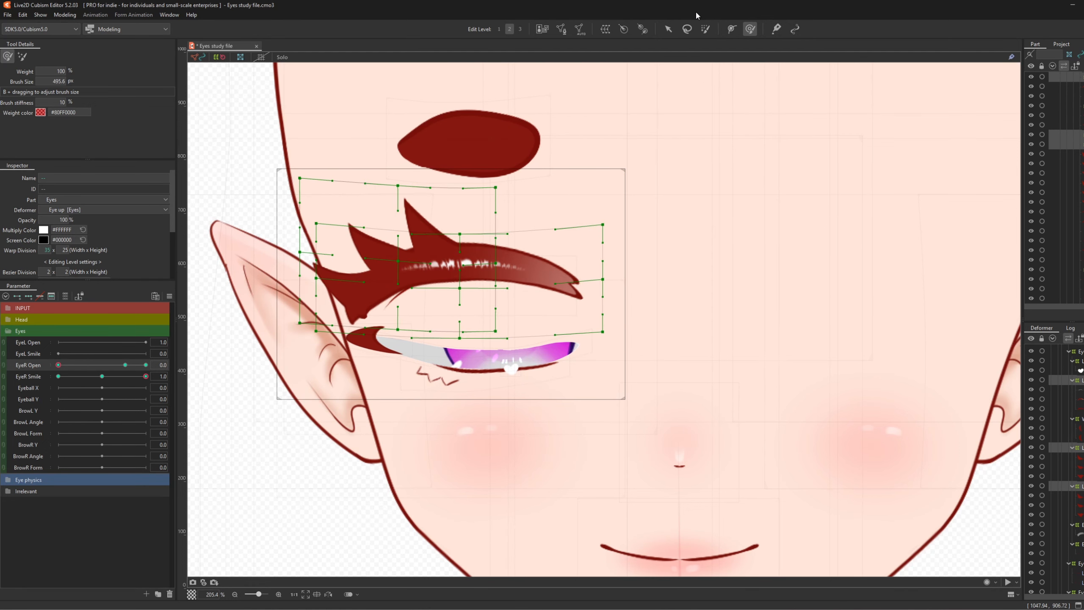
click(666, 29)
drag(447, 257, 439, 326)
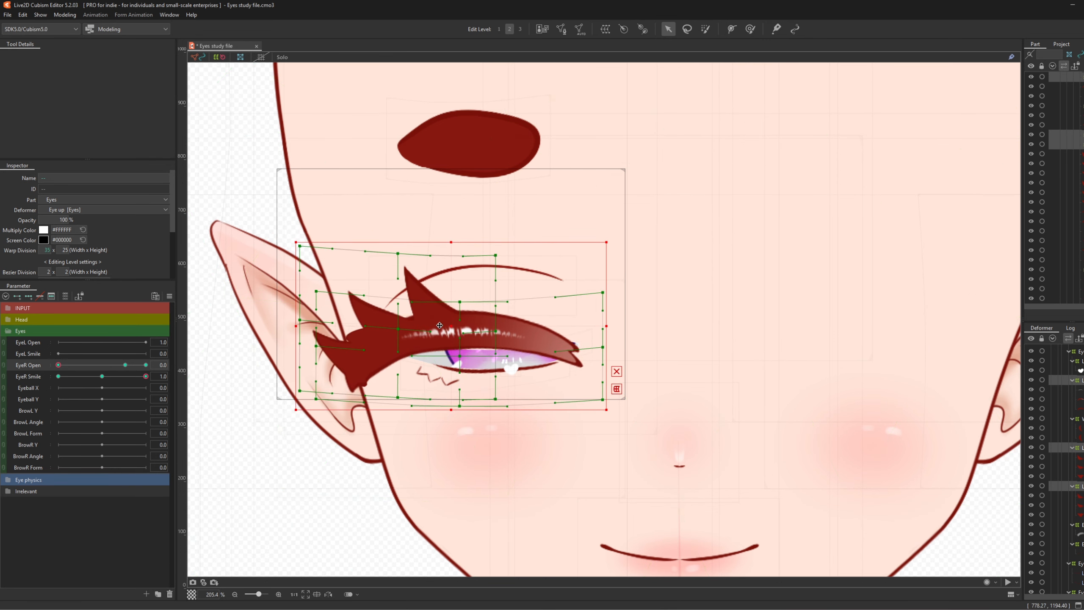
- With a smaller brush, shape the lower-left and outer lash points into a closed curve
click(750, 30)
mouse_move(223, 429)
mouse_down()
mouse_move(237, 426)
mouse_move(228, 465)
mouse_up()
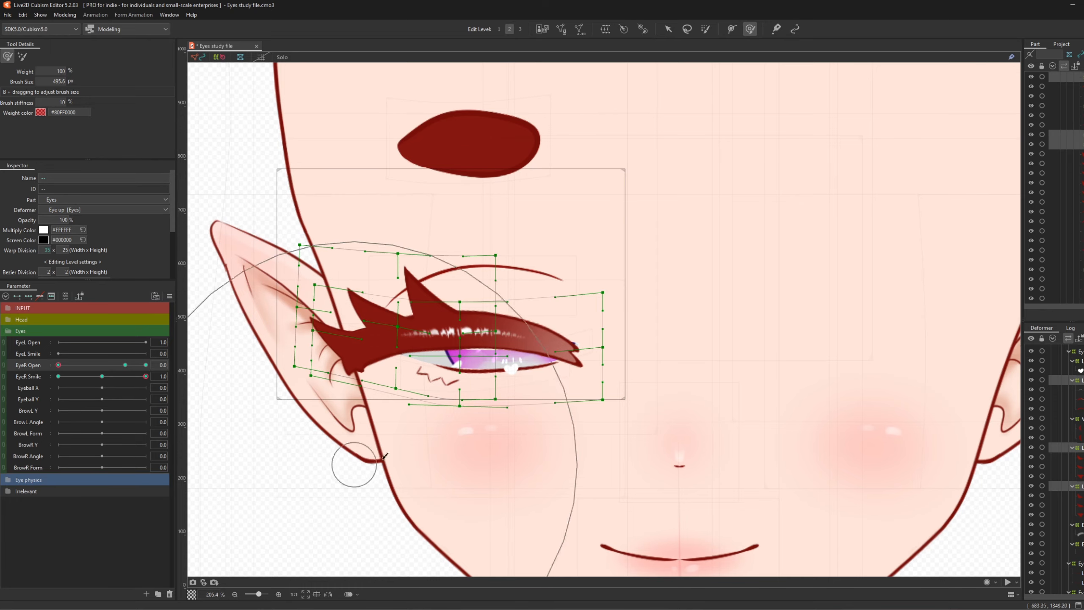
key(b)
drag(263, 358, 296, 357)
scroll(380, 350, up, 2)
drag(380, 350, 388, 341)
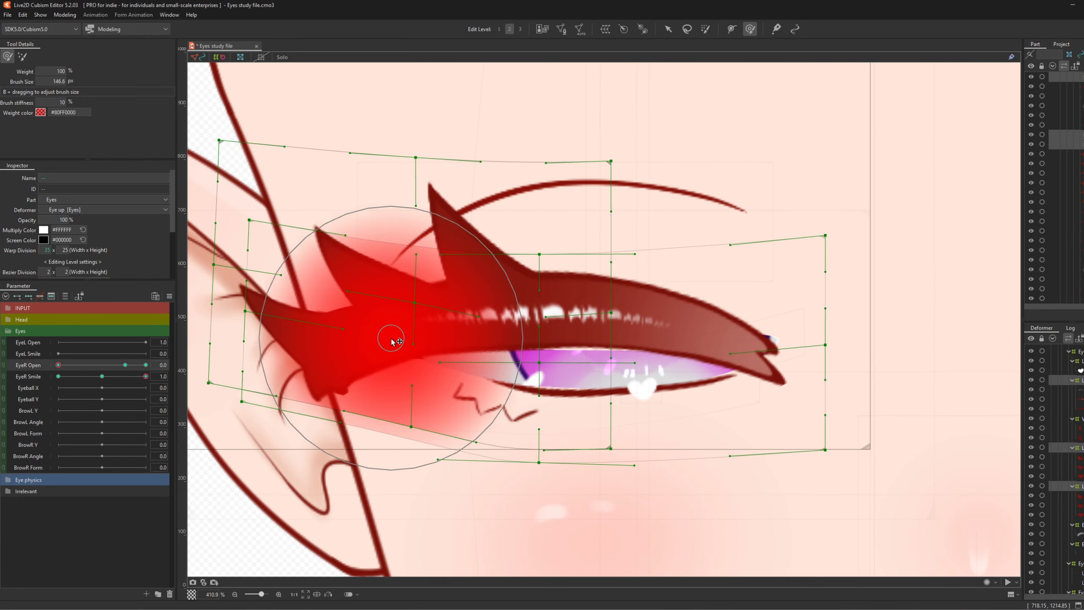
key(b)
drag(470, 362, 377, 351)
scroll(372, 338, down, 5)
scroll(413, 338, up, 3)
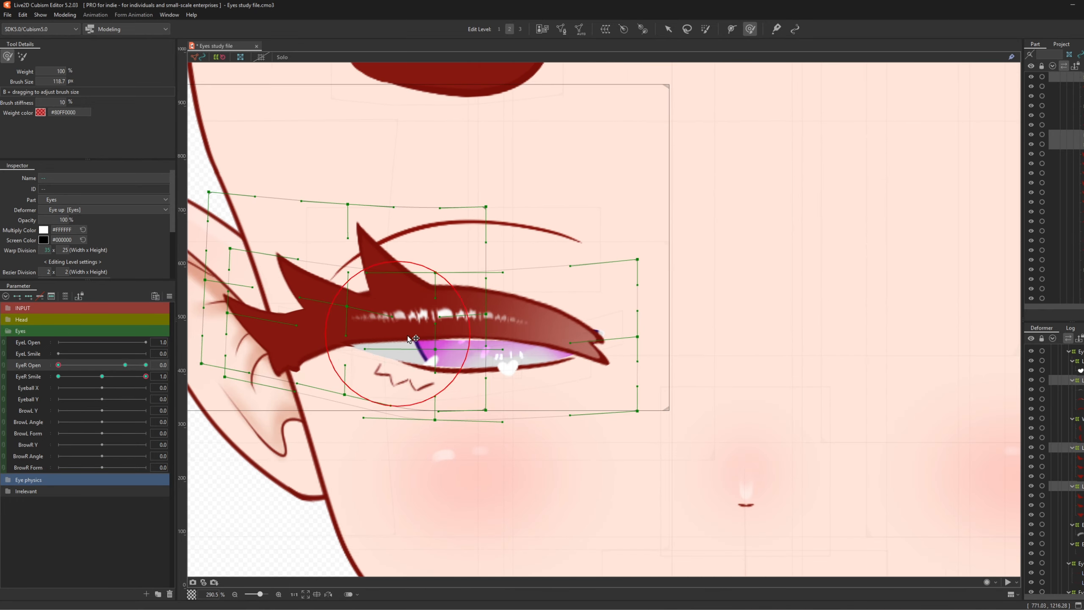
- Test EyeR Open, then with a larger brush push the lash mesh top down and bottom up
right_click(415, 309)
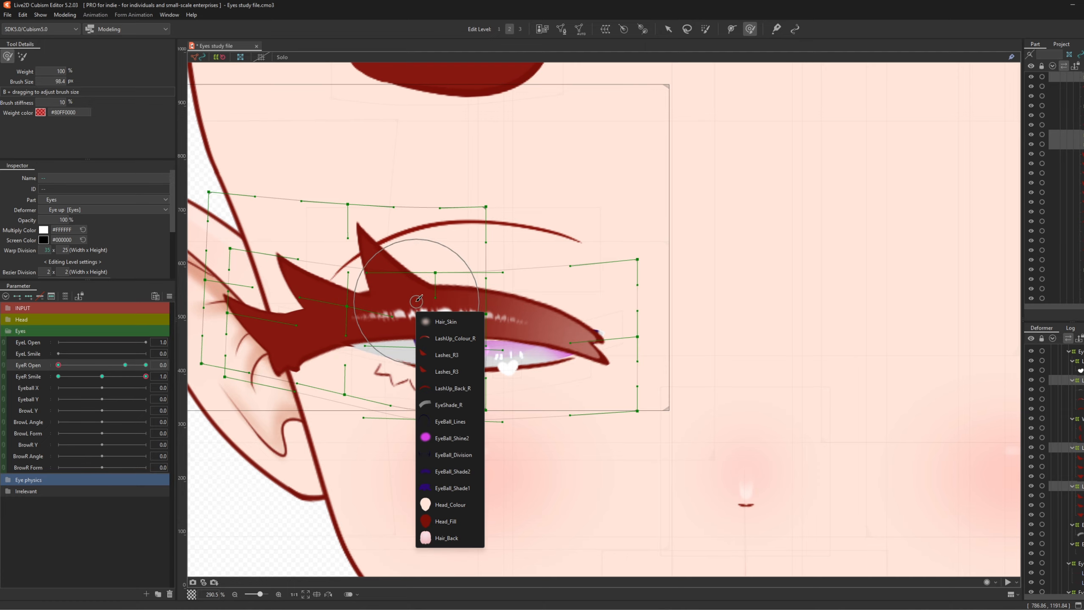
click(383, 302)
scroll(395, 319, down, 2)
scroll(416, 344, up, 1)
mouse_move(59, 365)
mouse_down()
mouse_move(67, 367)
mouse_move(30, 388)
mouse_up()
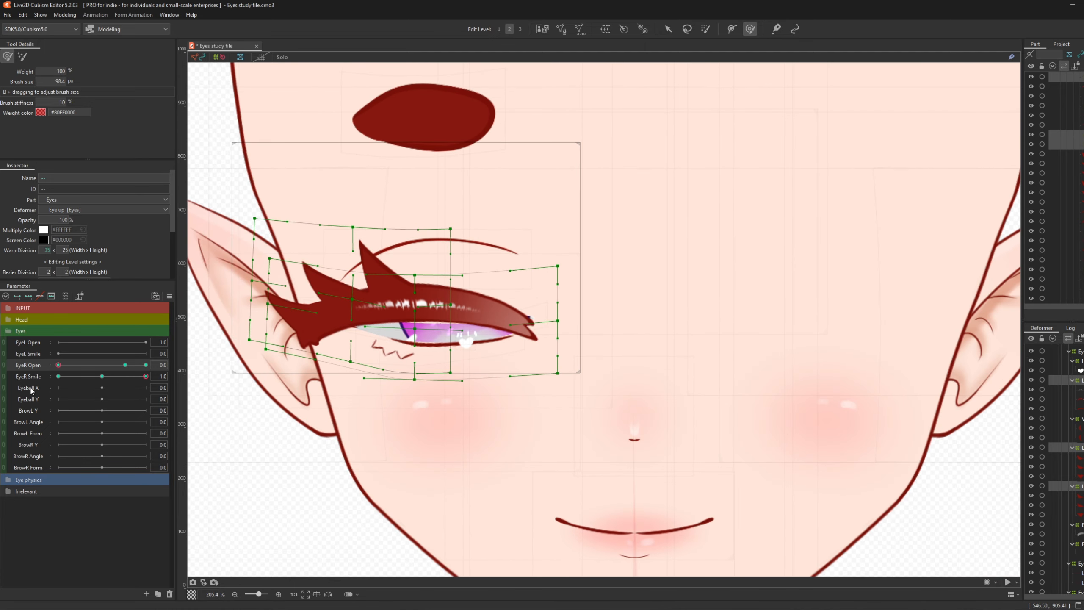
mouse_move(426, 288)
mouse_down()
mouse_move(437, 303)
mouse_move(503, 322)
mouse_up()
shift+click(632, 373)
key(b)
mouse_move(427, 338)
mouse_down()
mouse_move(391, 156)
mouse_move(356, 219)
mouse_up()
drag(430, 523, 423, 504)
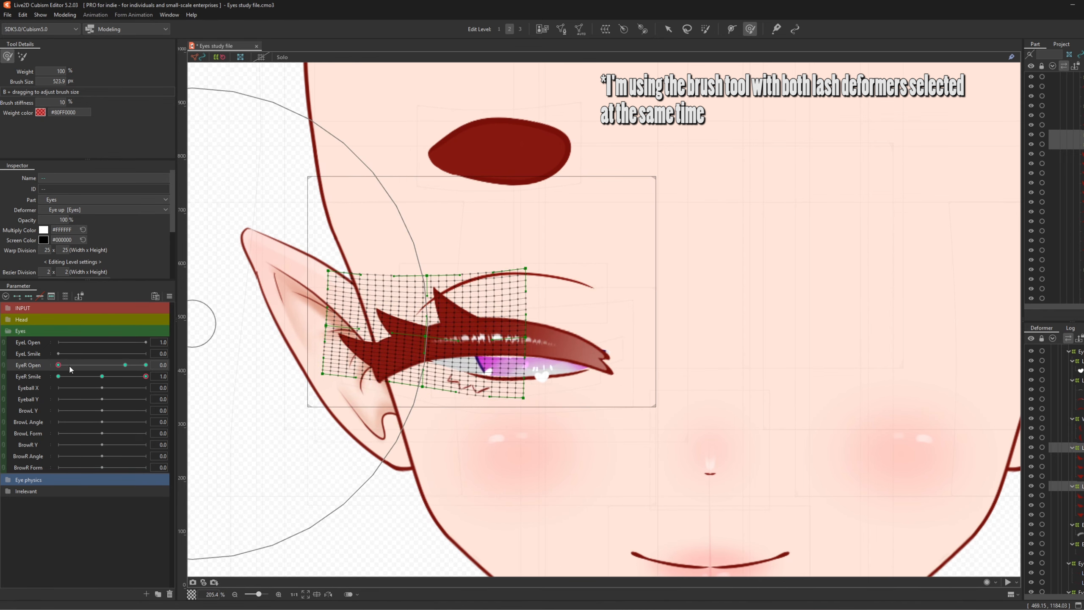
- With a smaller brush, push Lash up's lower-left corner right and up, testing EyeR Open
drag(69, 364, 43, 387)
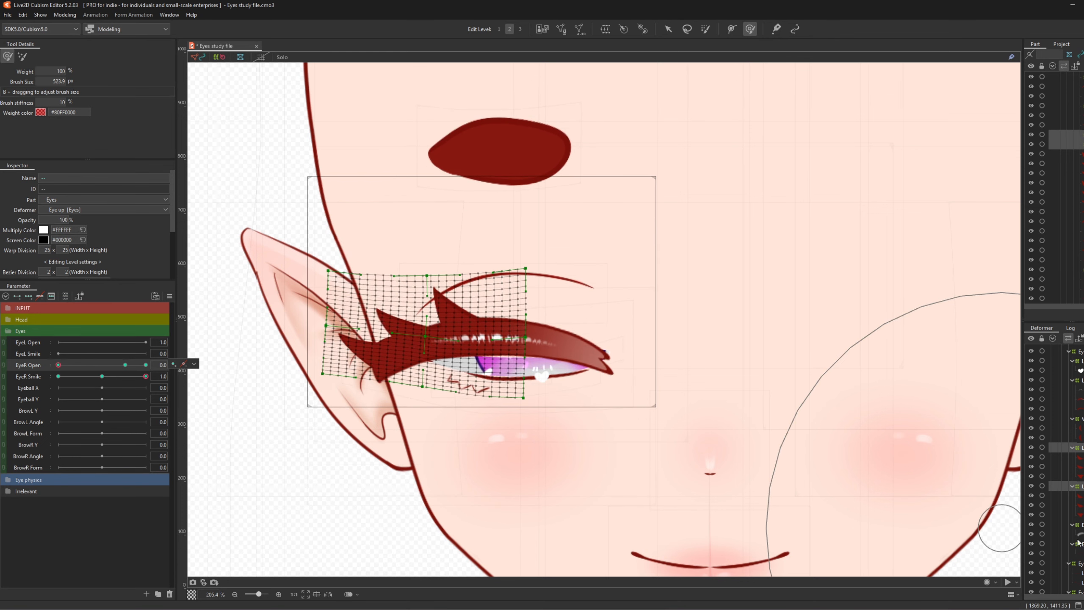
click(1078, 379)
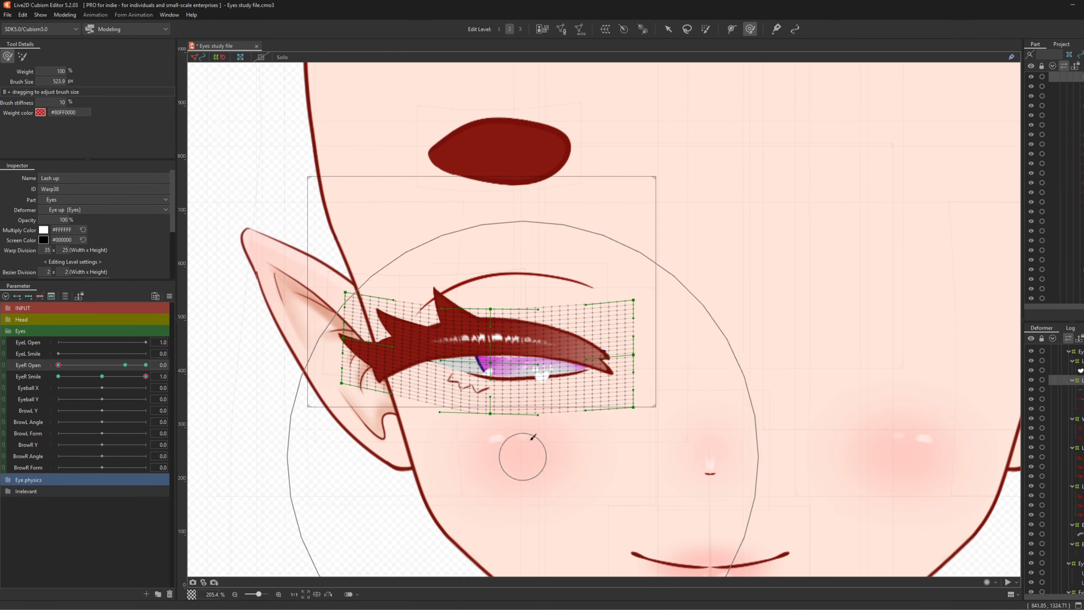
key(b)
drag(615, 379, 329, 391)
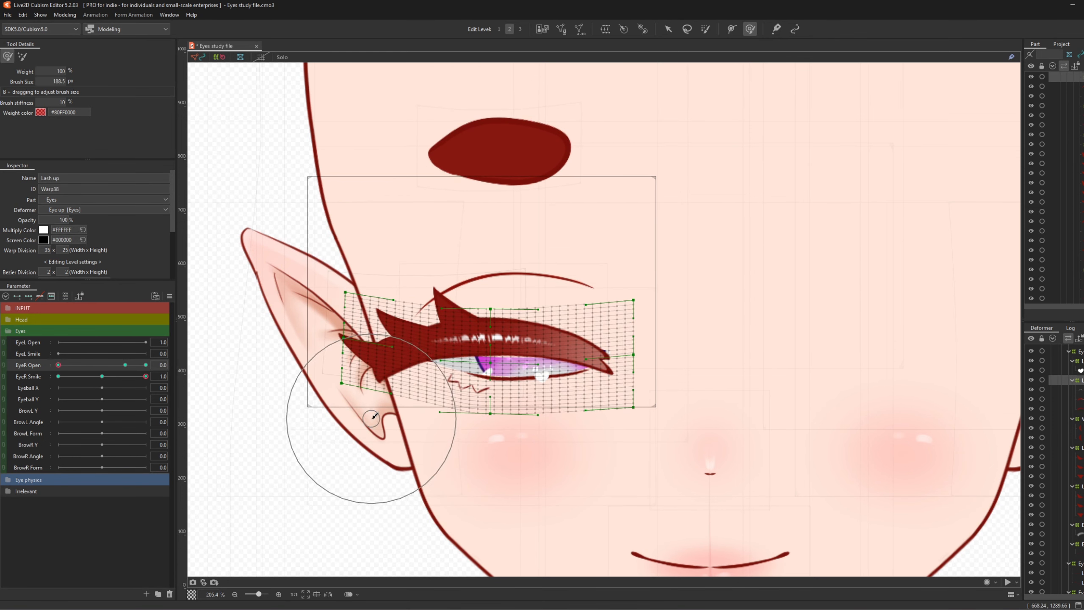
mouse_move(370, 421)
mouse_down()
mouse_move(404, 425)
mouse_move(361, 410)
mouse_up()
drag(410, 436, 412, 436)
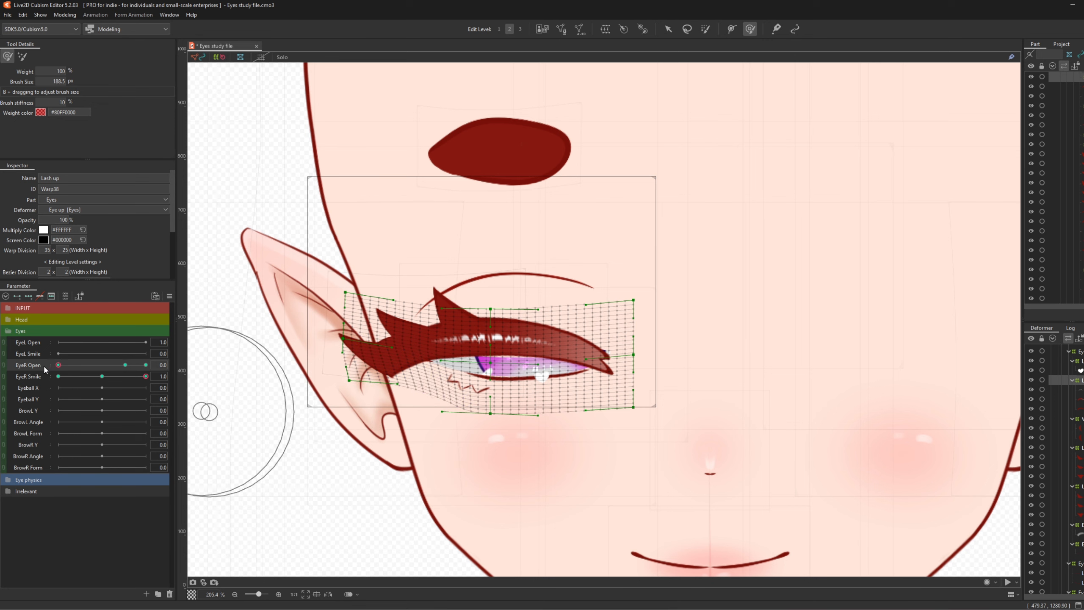
mouse_move(58, 365)
mouse_down()
mouse_move(89, 367)
mouse_move(43, 374)
mouse_up()
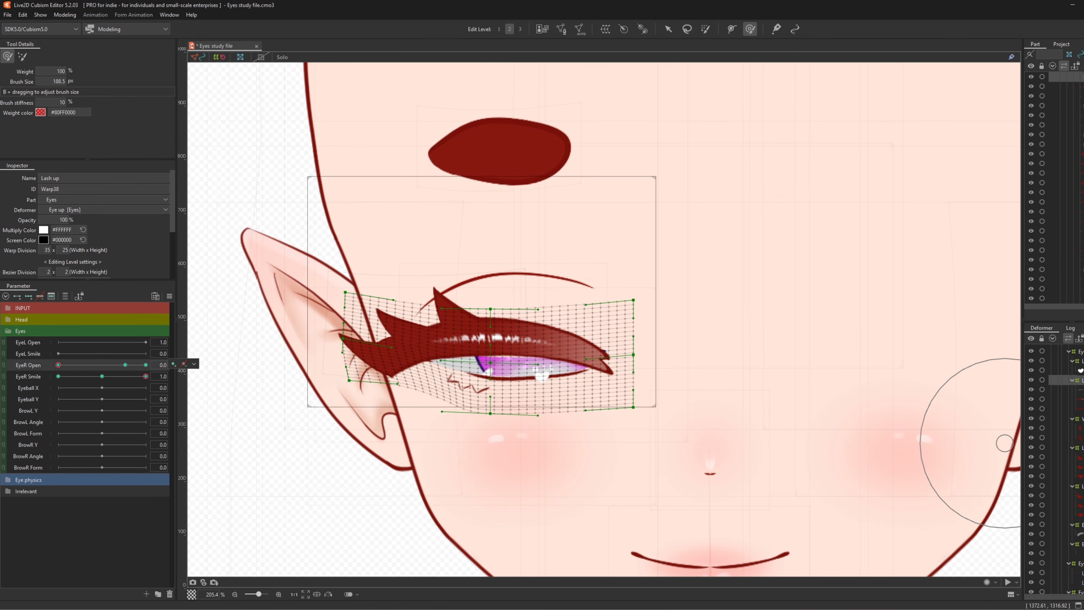
- Push the Warp Deformer of Eyes' left part right and down, checking a half-open eye
click(1079, 418)
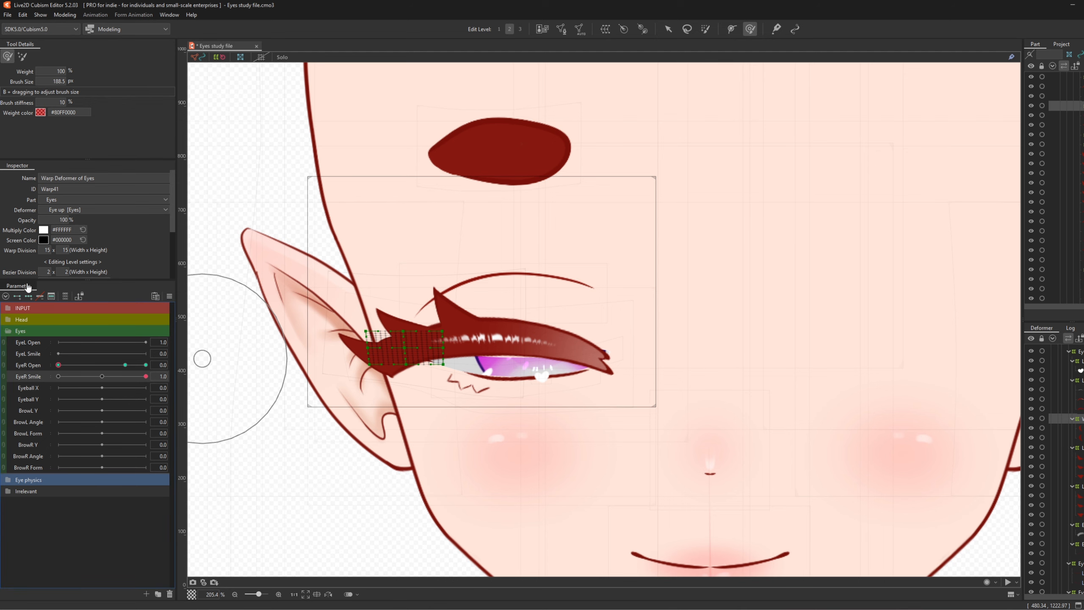
scroll(352, 375, up, 3)
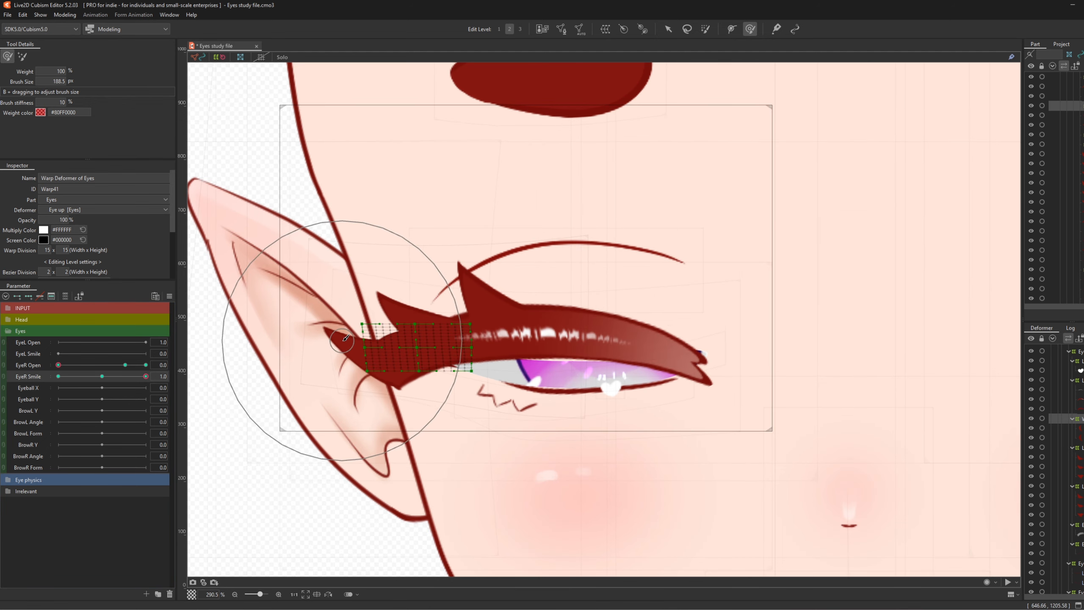
drag(347, 367, 361, 385)
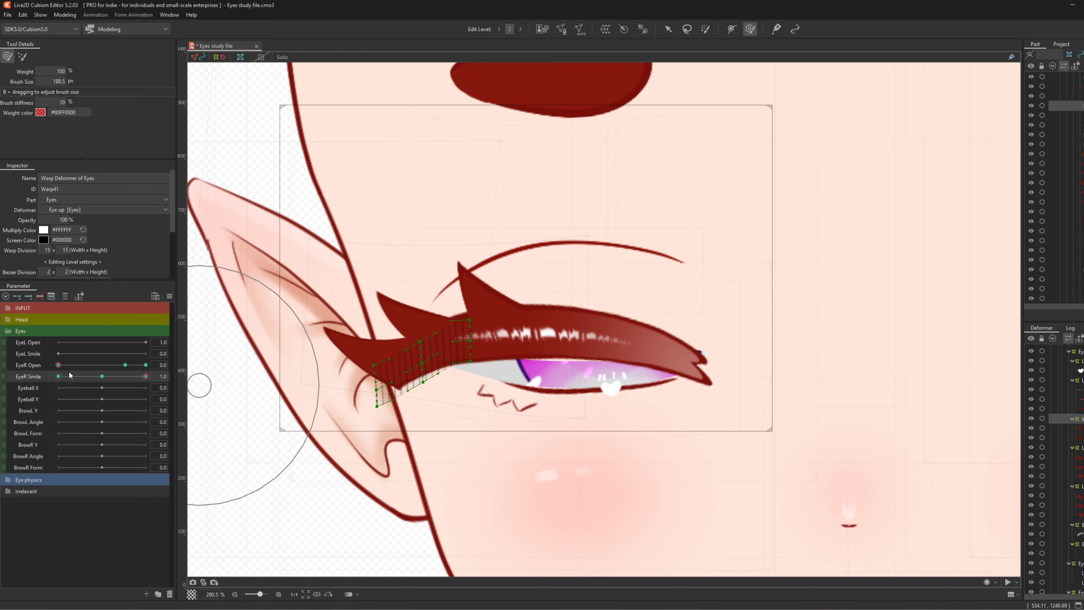
mouse_move(59, 365)
mouse_down()
mouse_move(95, 365)
mouse_move(45, 380)
mouse_up()
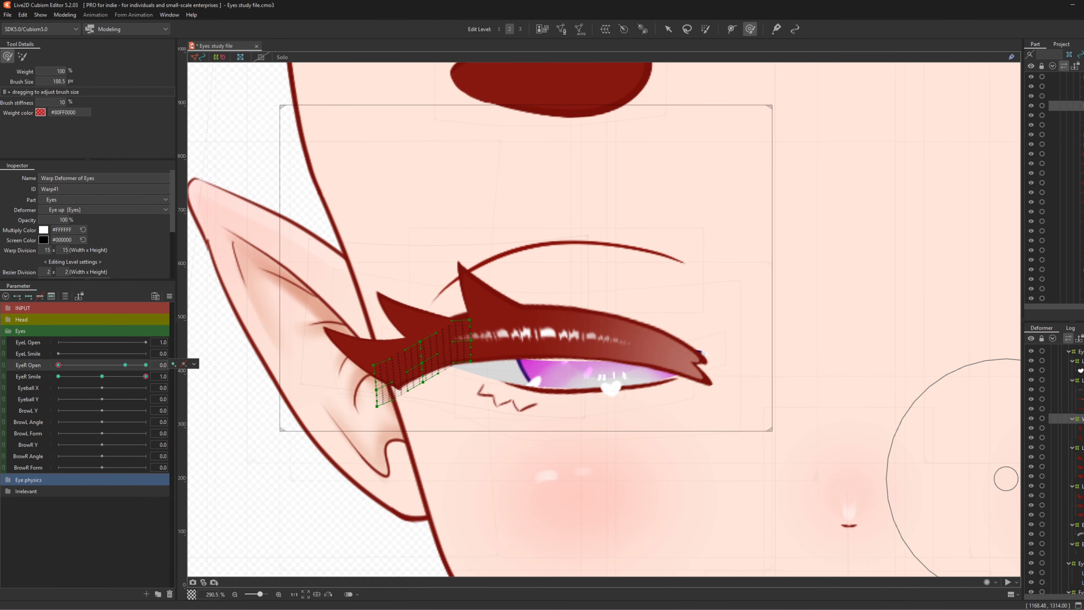
scroll(1054, 469, down, 2)
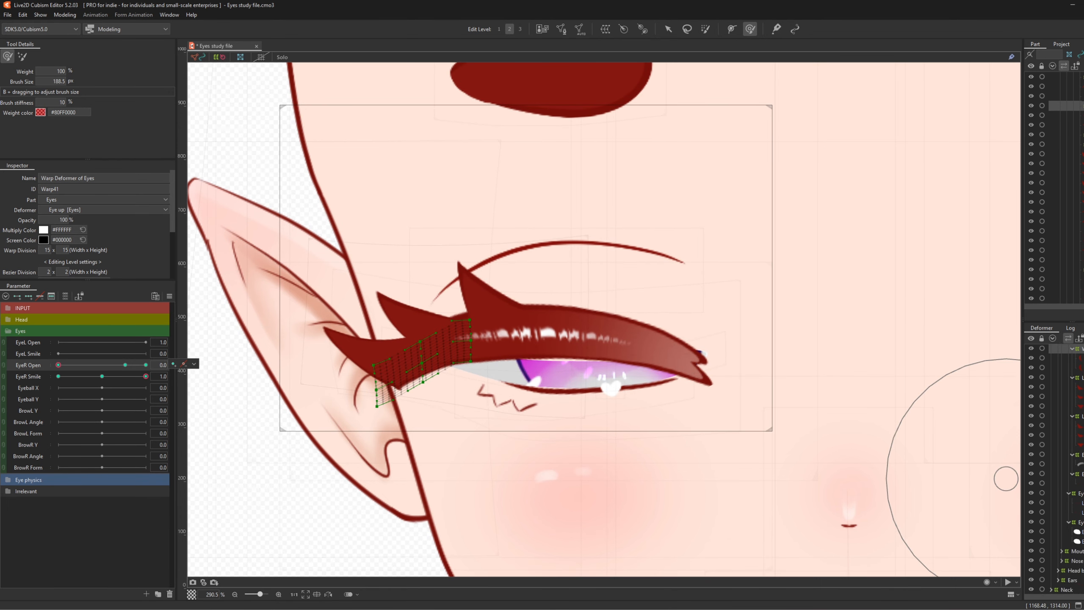
- Brush the Eye down mesh upward with an enlarged brush to hug the closed lash
click(1072, 493)
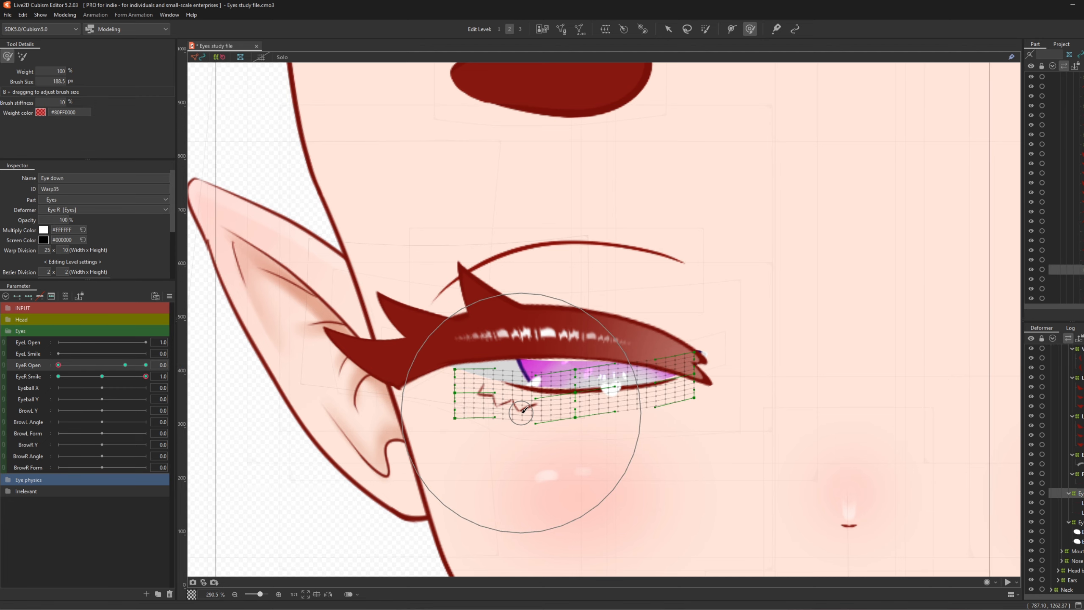
click(564, 397)
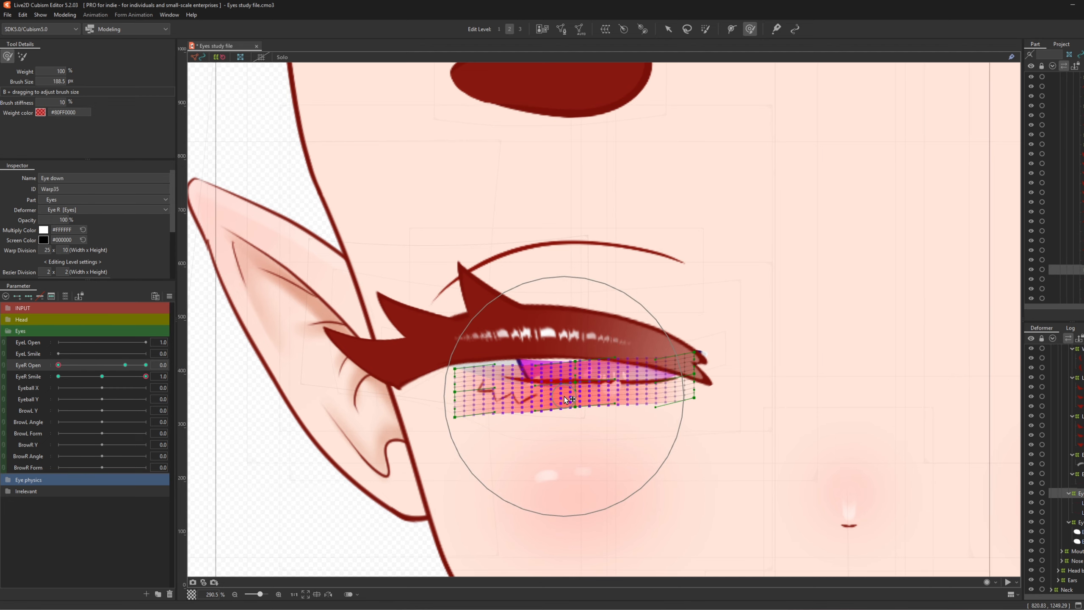
key(b)
mouse_move(539, 392)
mouse_down()
mouse_move(569, 396)
mouse_move(542, 404)
mouse_move(540, 386)
mouse_move(610, 408)
mouse_up()
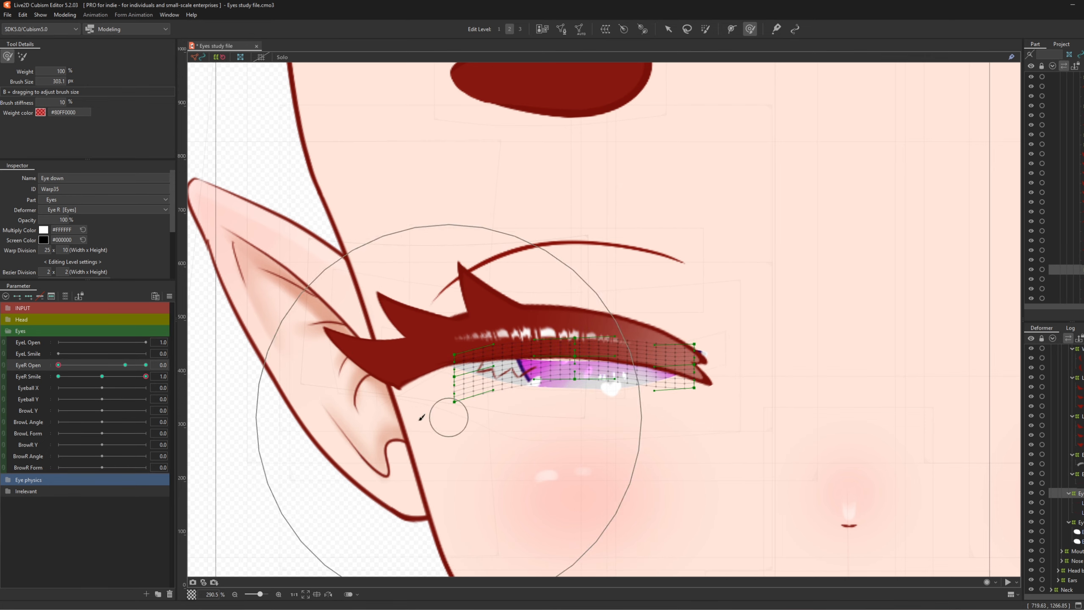
mouse_move(58, 365)
mouse_down()
mouse_move(93, 367)
mouse_move(46, 367)
mouse_move(92, 365)
mouse_move(51, 366)
mouse_move(92, 366)
mouse_move(53, 375)
mouse_up()
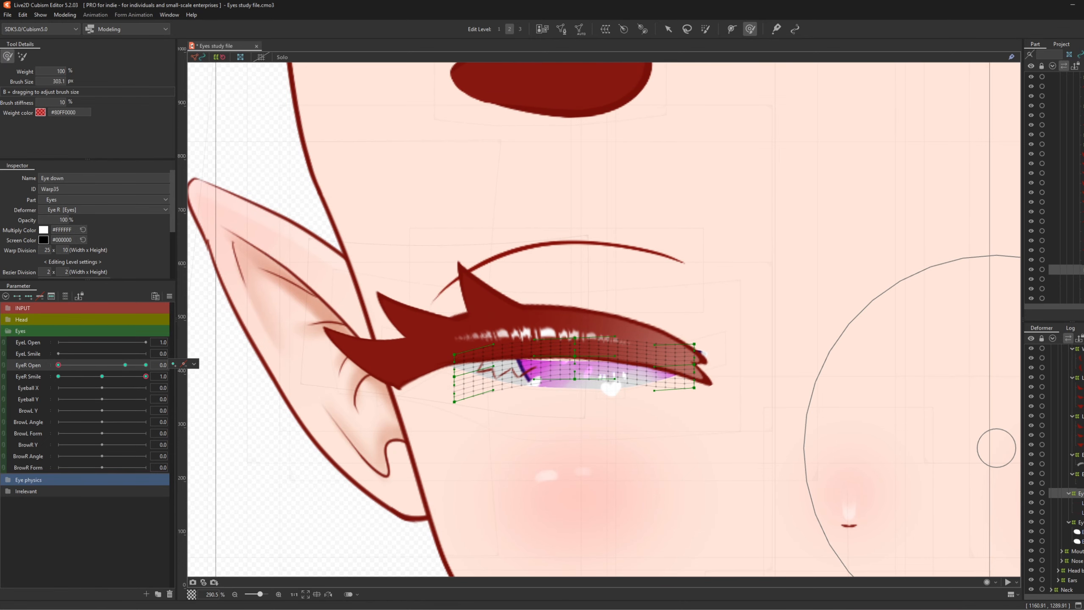
- Push the Eye white warp upward and pull its left and right ends down
click(1078, 521)
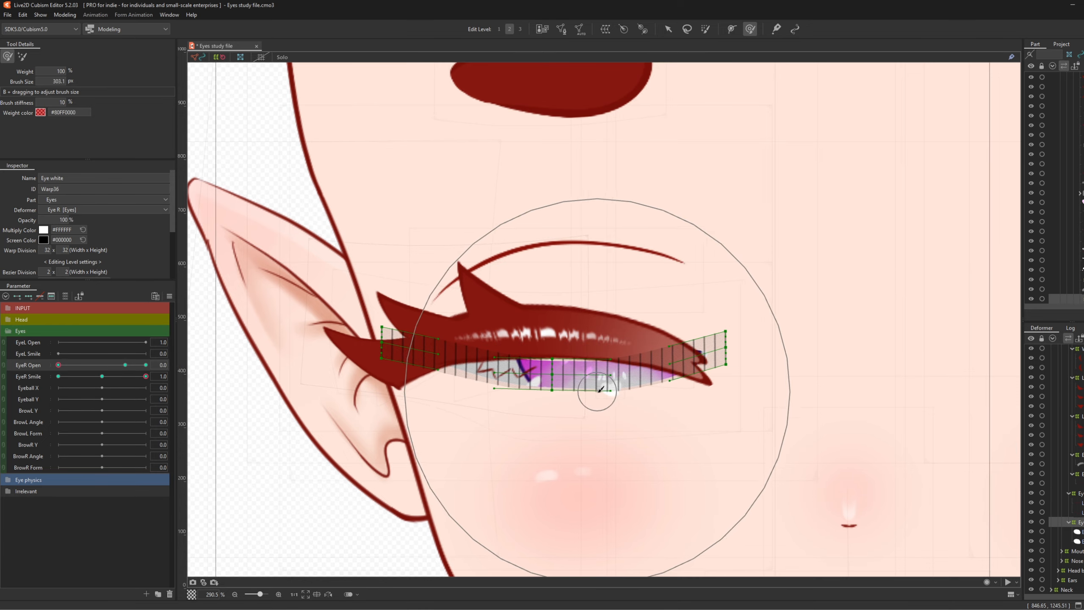
mouse_move(463, 386)
mouse_down()
mouse_move(575, 395)
mouse_move(536, 393)
mouse_move(558, 396)
mouse_move(556, 364)
mouse_up()
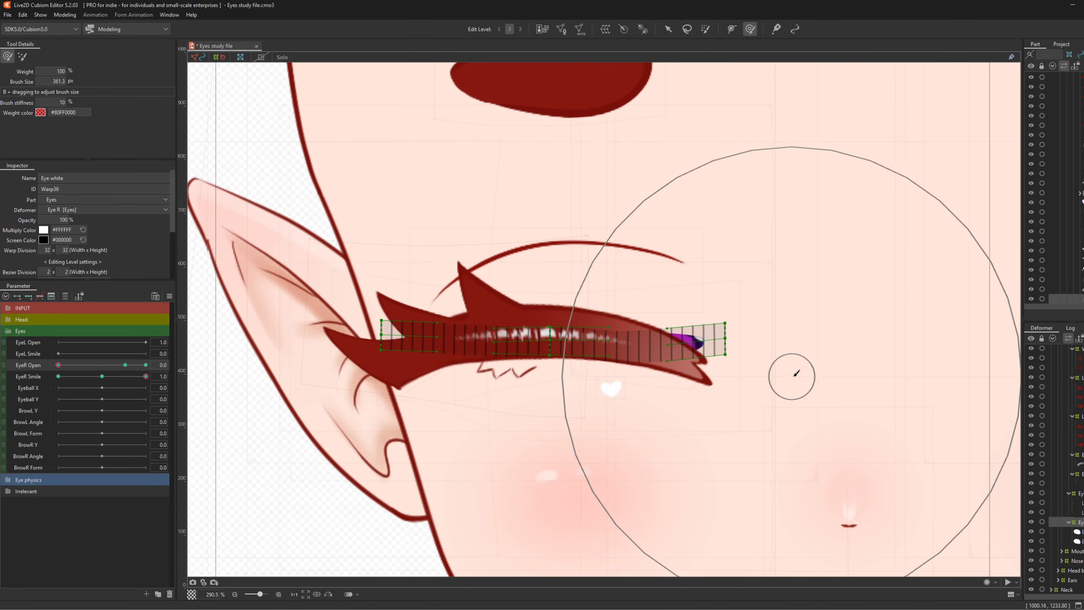
drag(813, 366, 839, 402)
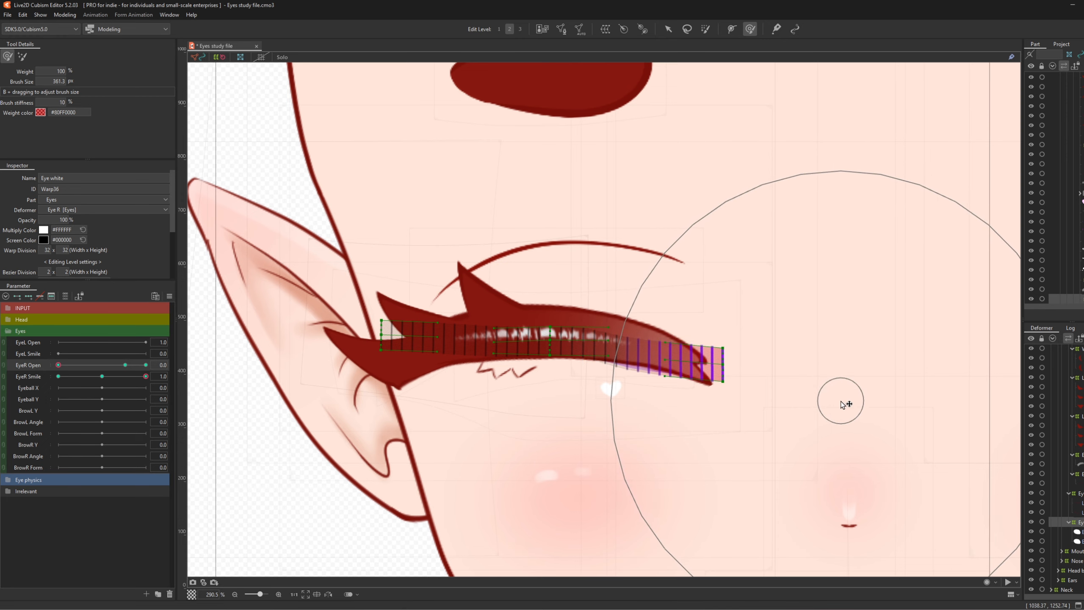
mouse_move(332, 328)
mouse_down()
mouse_move(286, 375)
mouse_move(209, 378)
mouse_up()
mouse_move(59, 365)
mouse_down()
mouse_move(81, 366)
mouse_move(58, 376)
mouse_up()
- With a smaller brush, refine the eye white along the lid, toggling EyeR Open between 0 and 0.3
key(b)
mouse_move(697, 384)
mouse_down()
mouse_move(622, 382)
mouse_move(646, 364)
mouse_up()
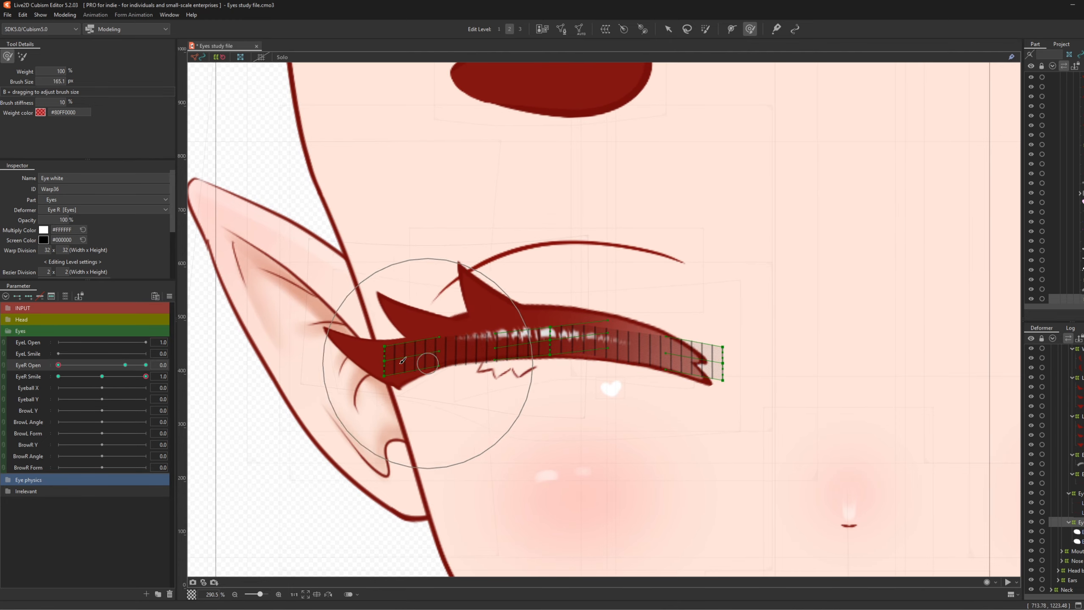
mouse_move(59, 365)
mouse_down()
mouse_move(75, 369)
mouse_move(59, 367)
mouse_up()
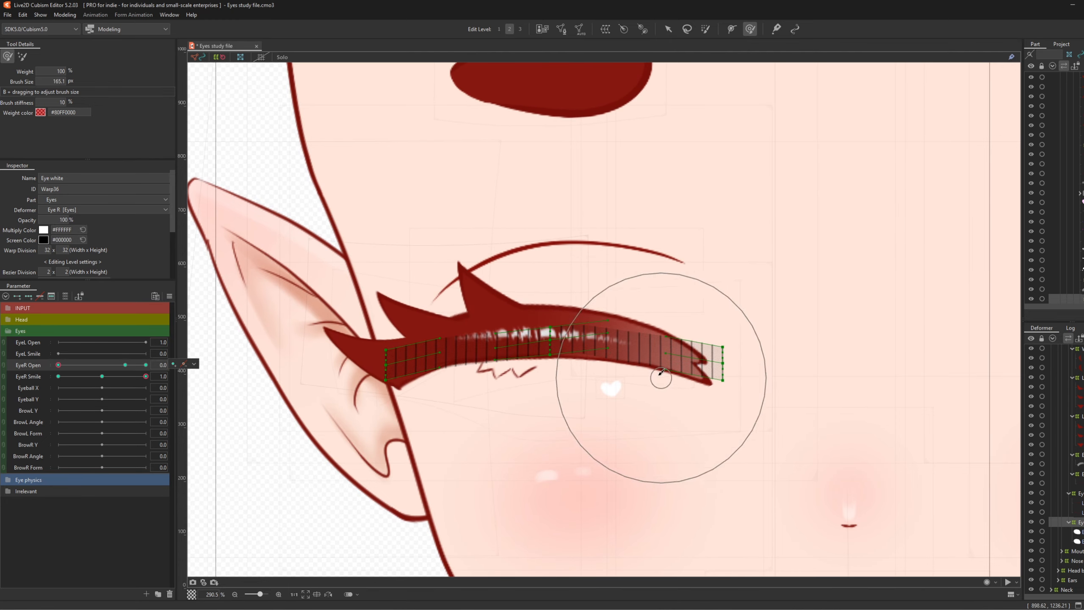
scroll(653, 378, up, 5)
drag(267, 343, 441, 334)
scroll(461, 324, down, 2)
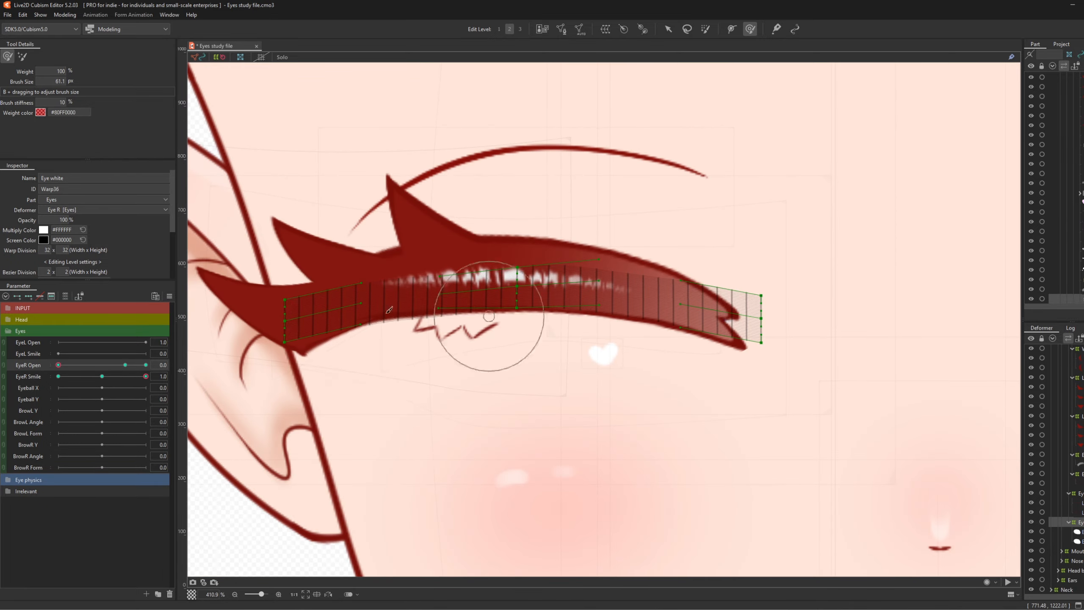
mouse_move(58, 365)
mouse_down()
mouse_move(77, 368)
mouse_move(59, 366)
mouse_up()
drag(352, 342, 369, 340)
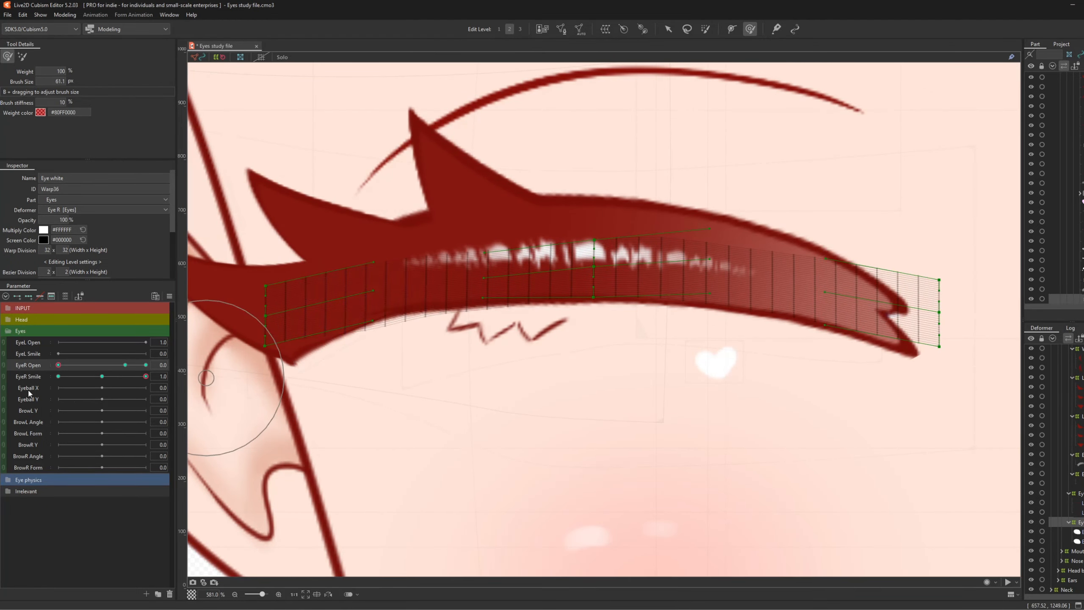
mouse_move(58, 366)
mouse_down()
mouse_move(82, 369)
mouse_move(58, 365)
mouse_up()
scroll(445, 331, down, 7)
scroll(519, 310, down, 1)
scroll(555, 304, up, 1)
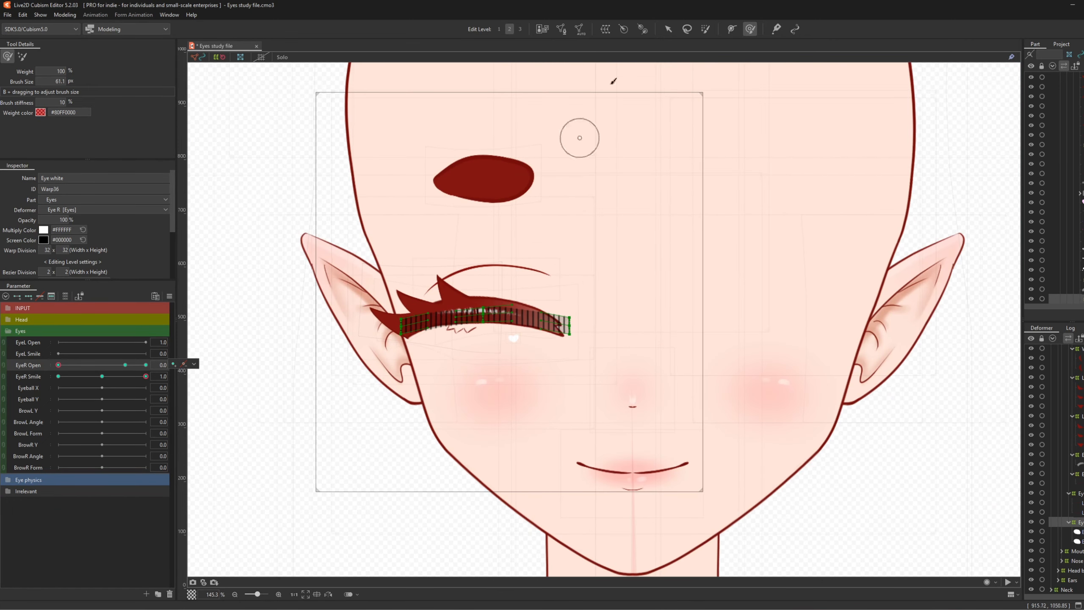
- Select the Eye shade warp and scrub EyeR Open closed and back to fully open
click(668, 29)
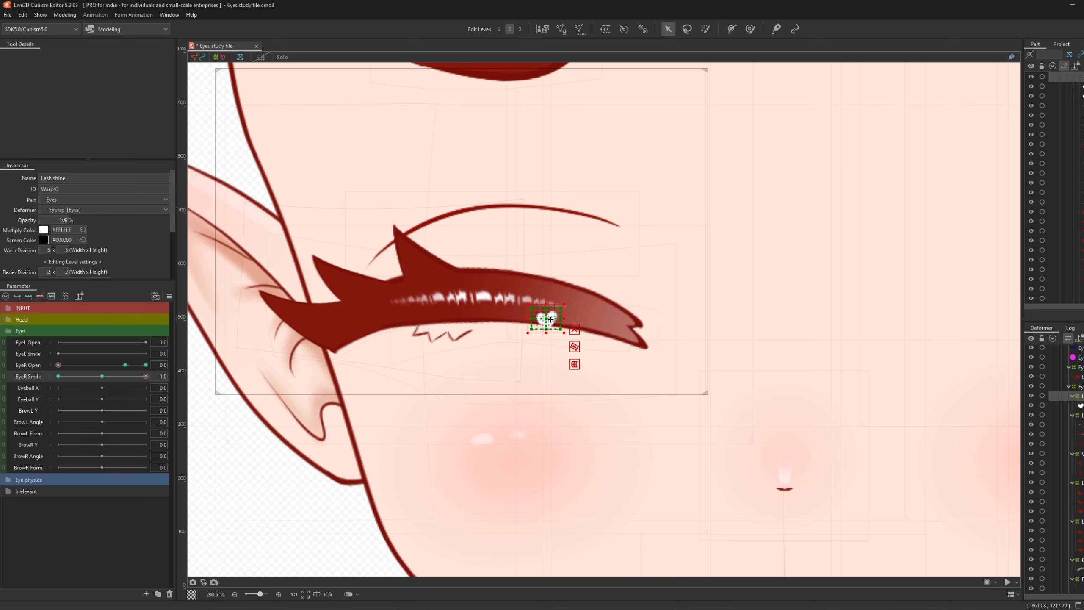
scroll(1054, 470, down, 3)
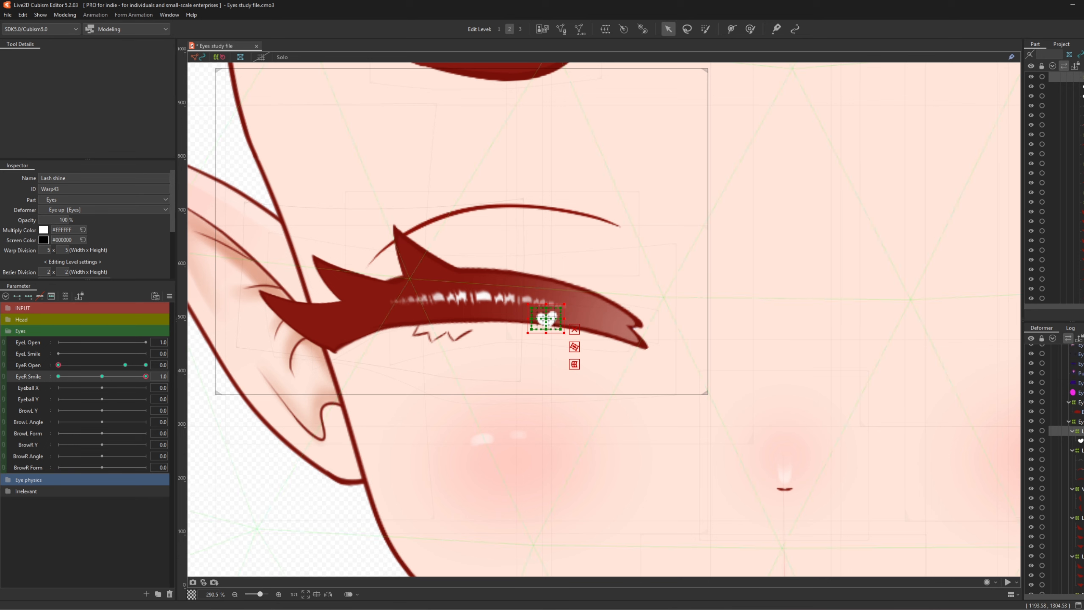
click(461, 410)
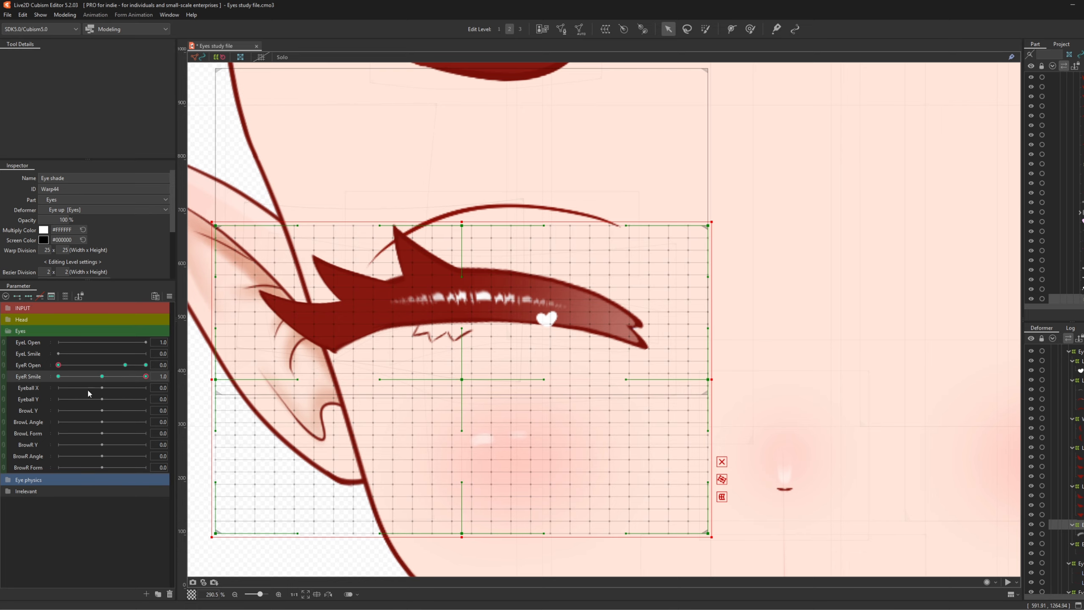
drag(86, 364, 28, 373)
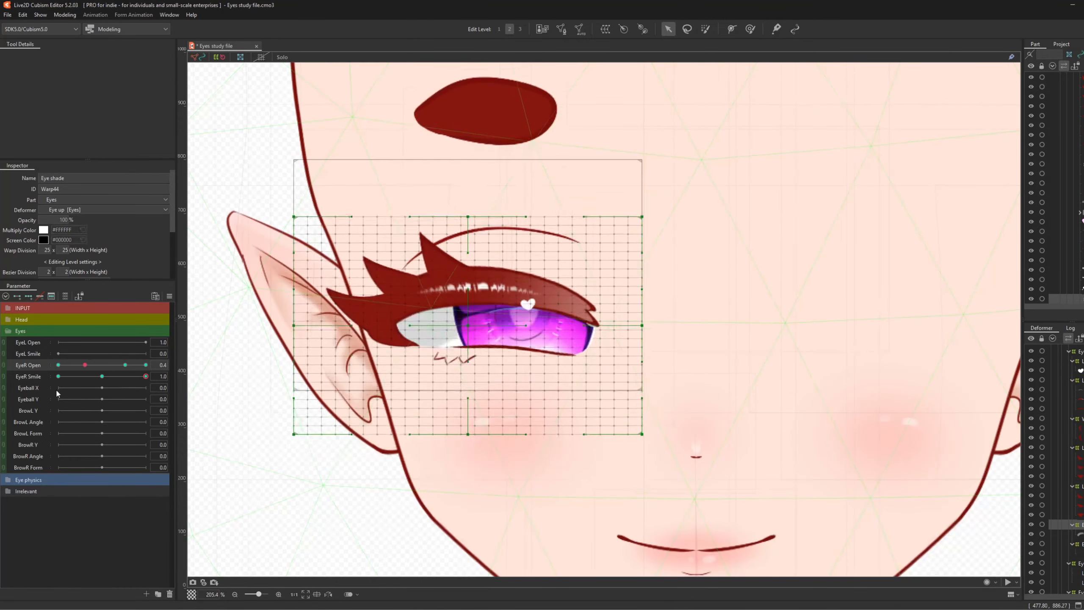
drag(56, 388, 86, 390)
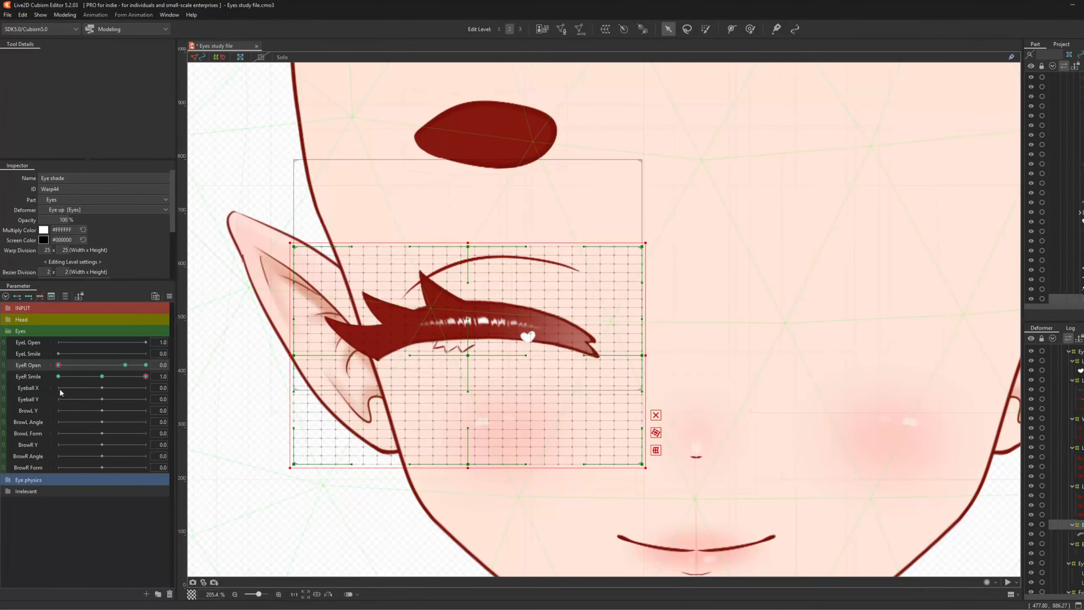
click(124, 365)
- Select the right eye's iris art meshes in the Deformer palette
scroll(459, 341, down, 2)
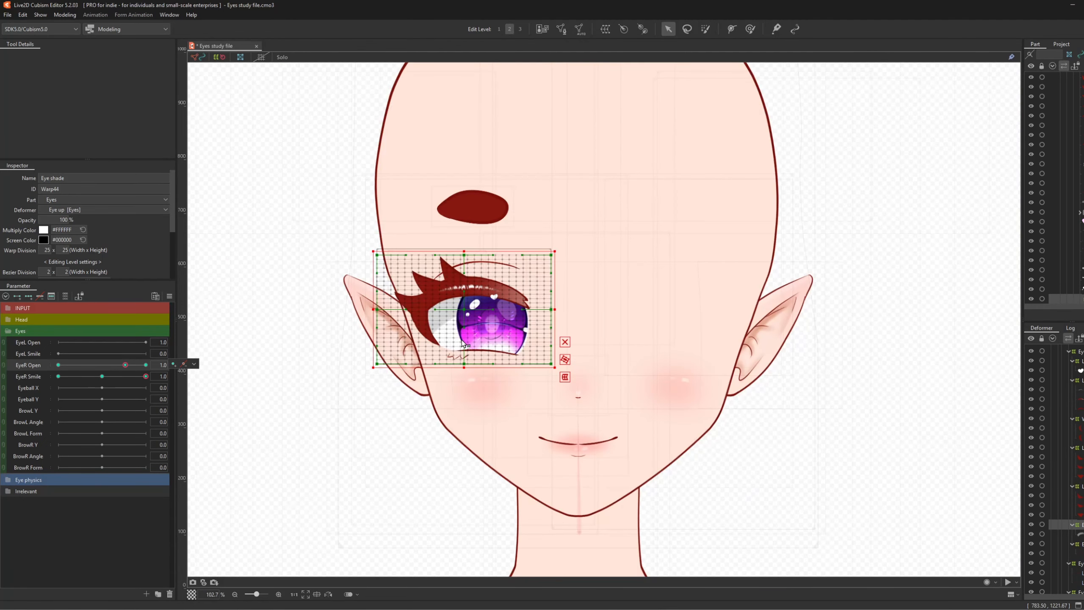
scroll(551, 282, up, 1)
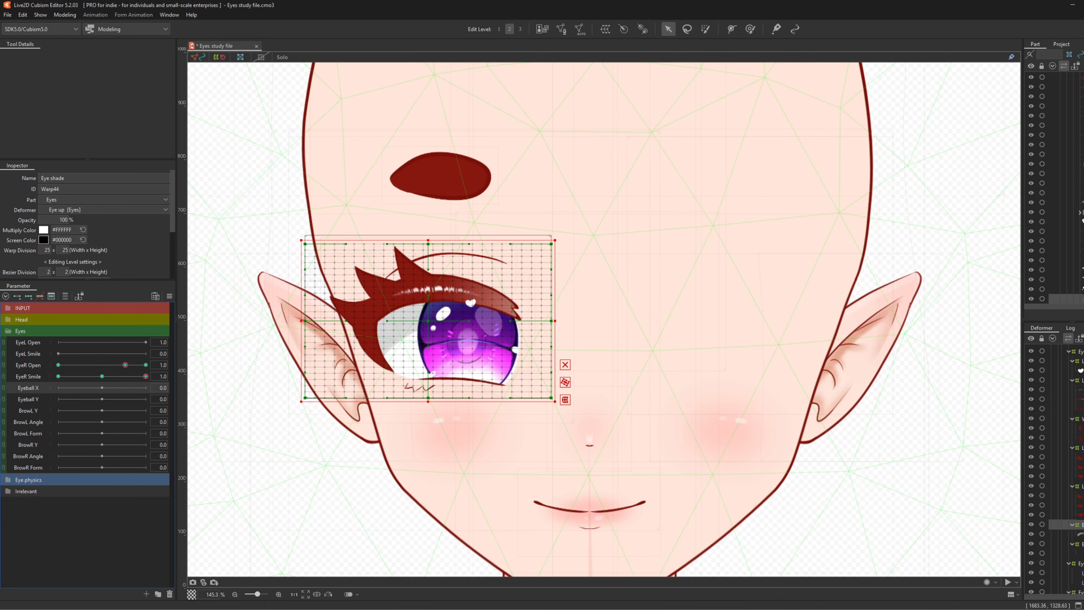
scroll(762, 370, up, 3)
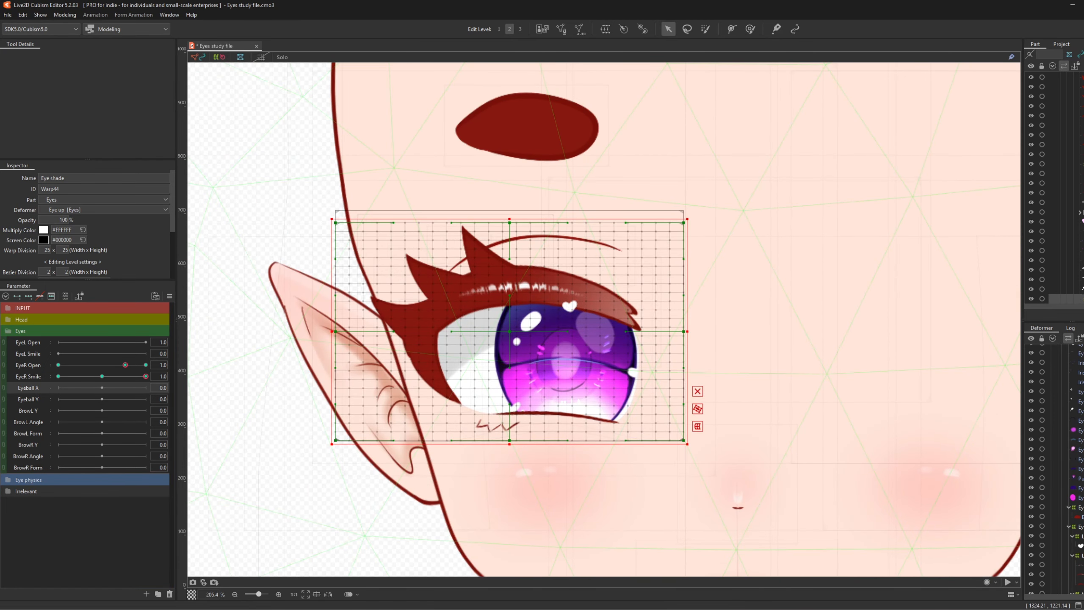
scroll(1054, 466, up, 2)
scroll(1054, 465, down, 1)
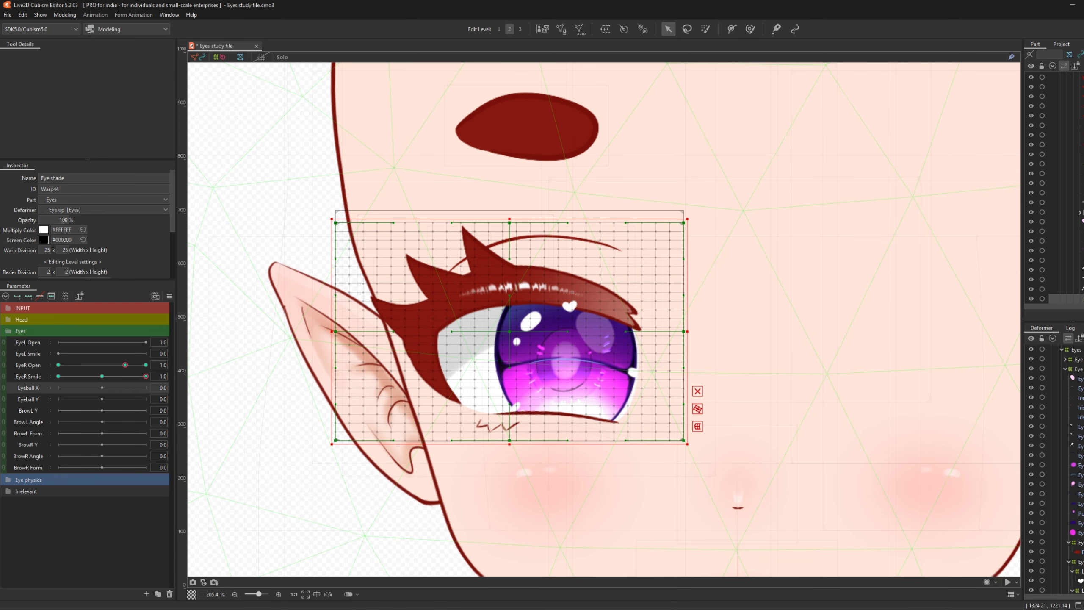
click(1080, 388)
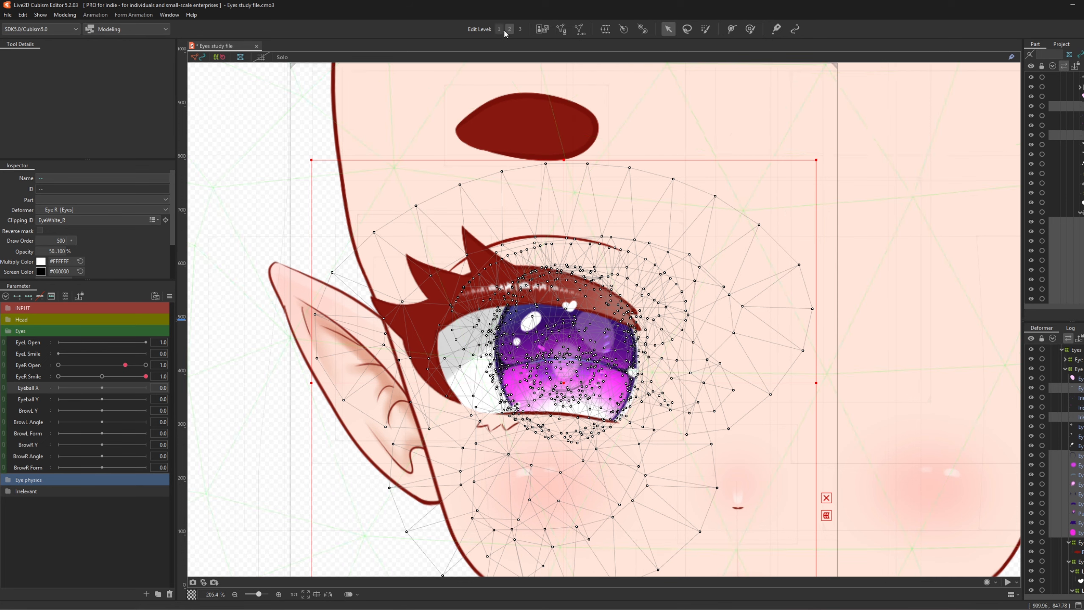
- Create a warp deformer named Eyeball around the iris meshes and shift it right
click(605, 30)
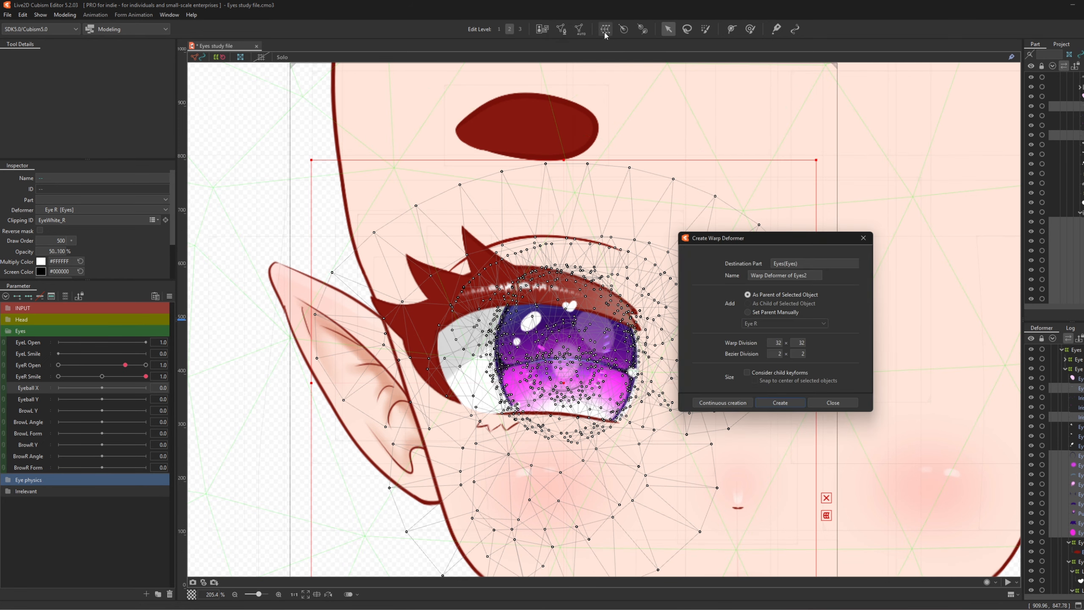
drag(692, 263, 597, 256)
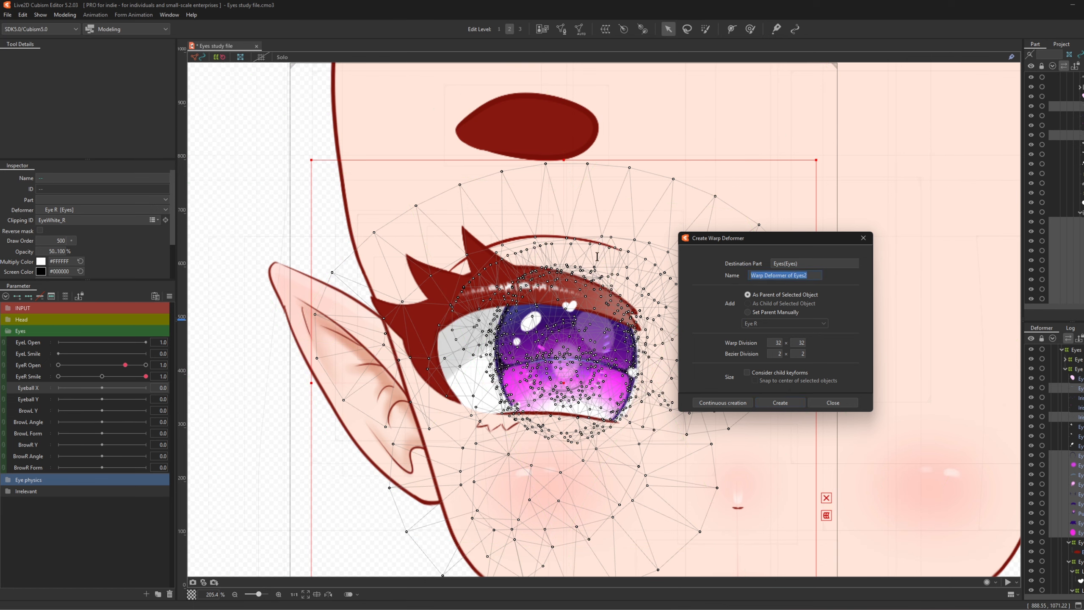
text(Eyeball)
click(798, 405)
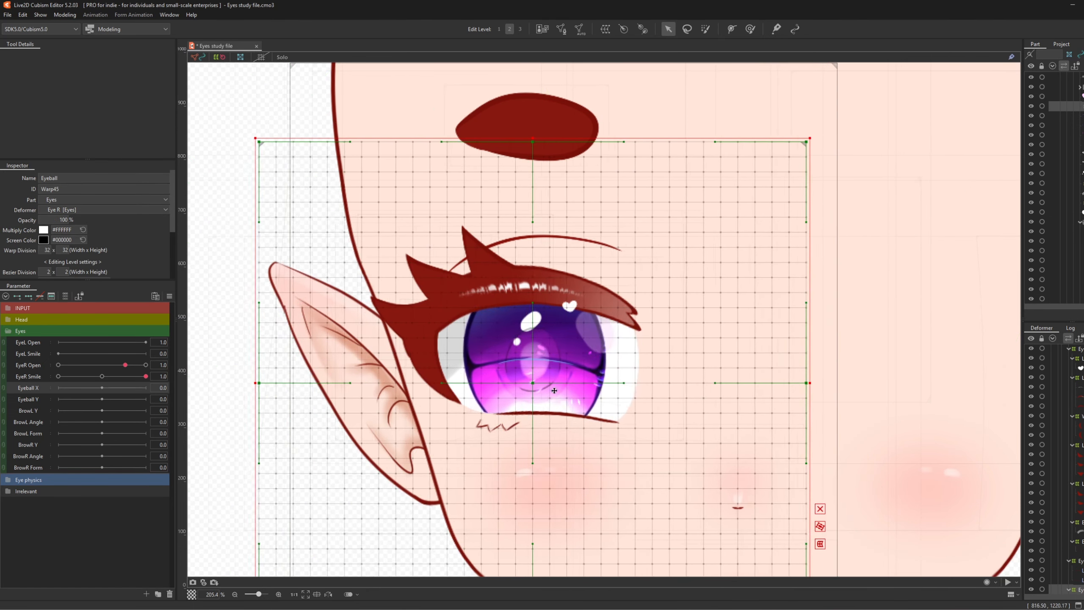
drag(521, 390, 568, 389)
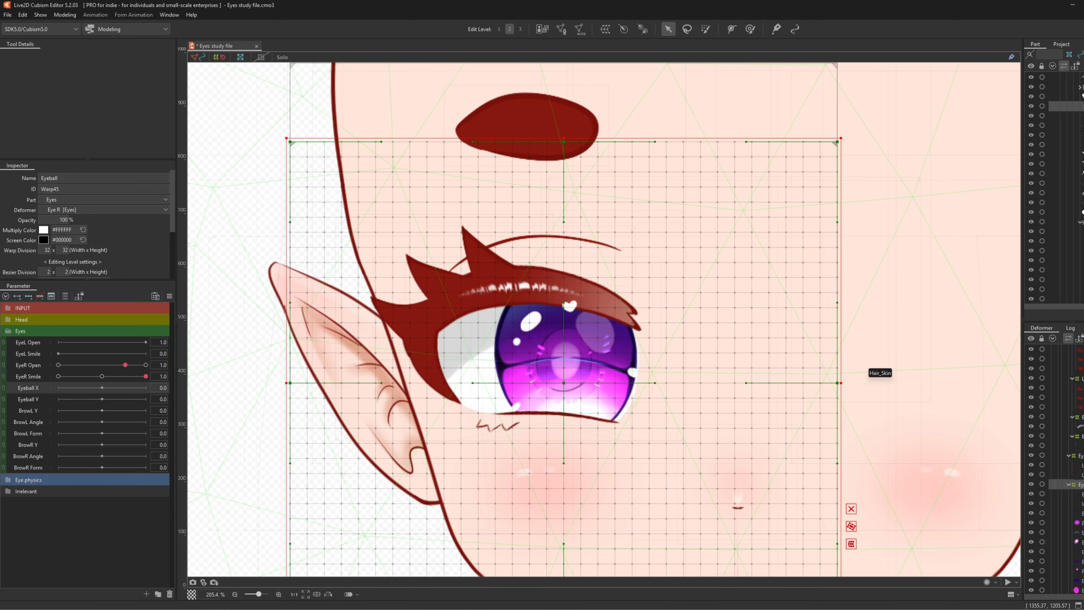
- Select the Iris_ShineIn art mesh and the neighbouring iris meshes in the Deformer palette
scroll(1061, 467, up, 5)
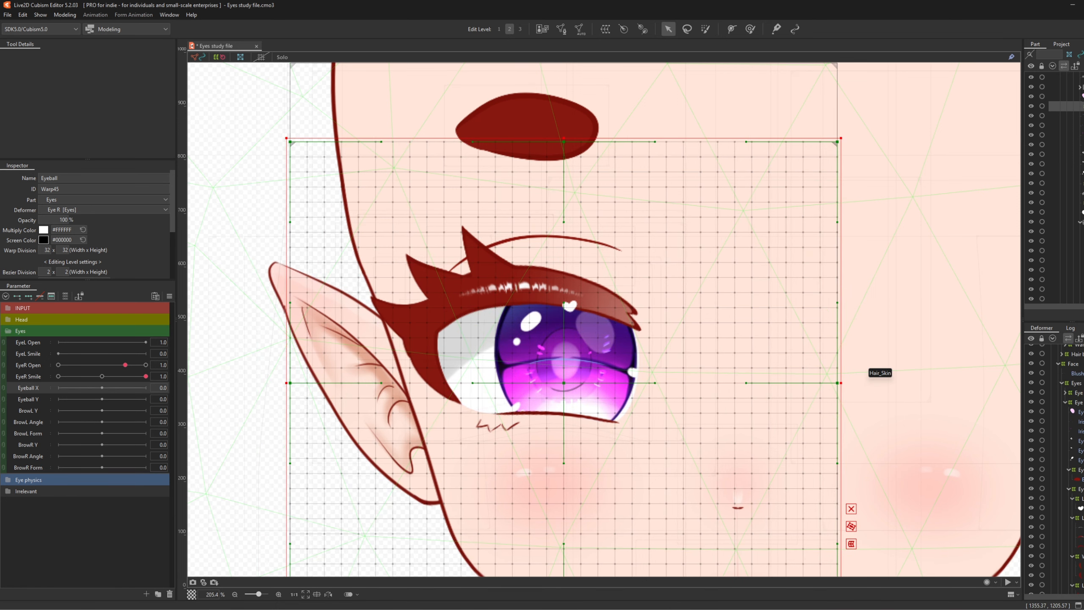
click(1079, 431)
ctrl+click(1080, 421)
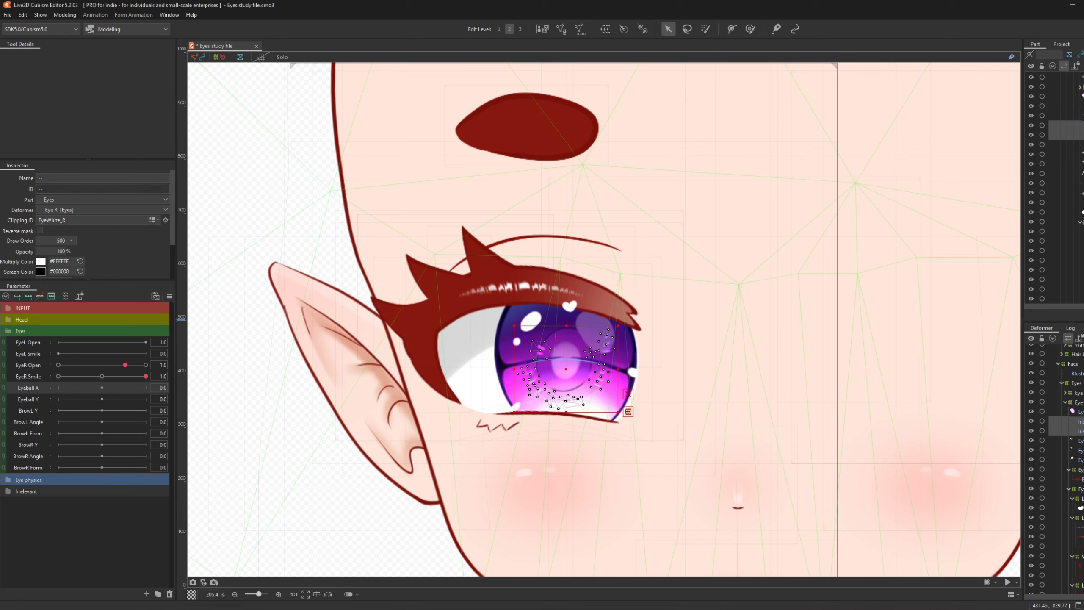
scroll(1080, 421, down, 1)
mouse_move(1080, 396)
mouse_down()
mouse_move(1080, 589)
mouse_move(1080, 534)
mouse_up()
- On the Eyeball warp, shift and narrow the iris for Eyeball X look-left and look-right, then recentre
click(1079, 513)
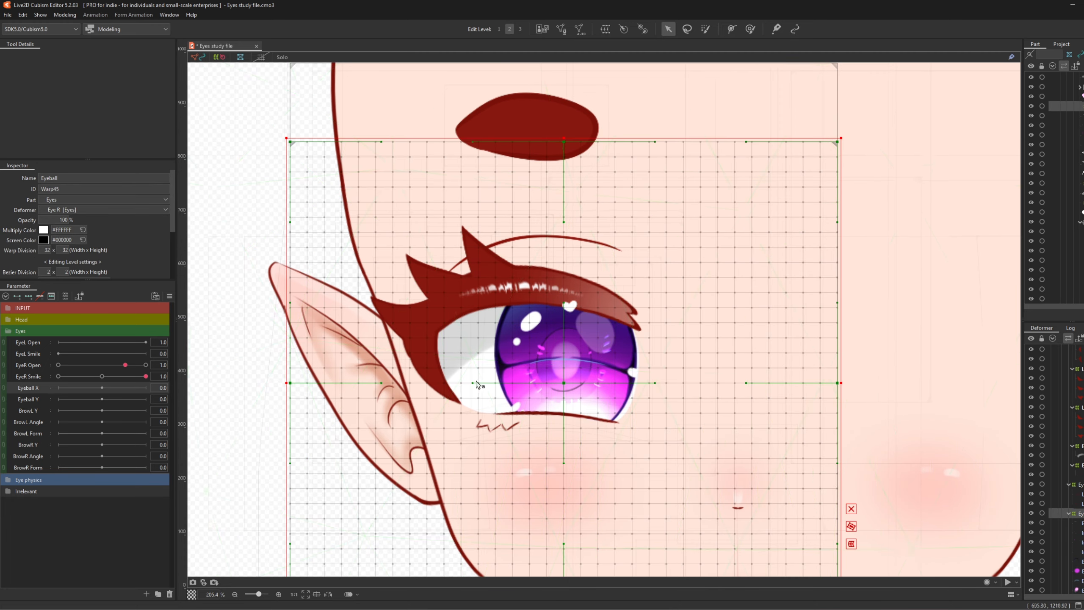
mouse_move(571, 382)
mouse_down()
mouse_move(544, 382)
mouse_move(559, 383)
mouse_up()
key(ctrl+z)
drag(564, 385, 514, 384)
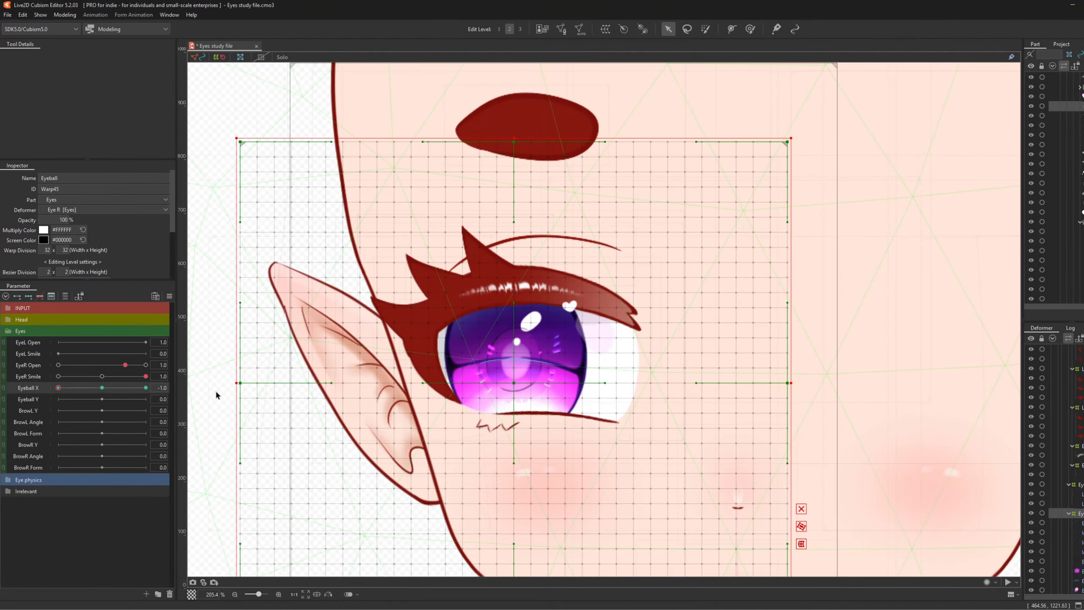
drag(793, 383, 776, 384)
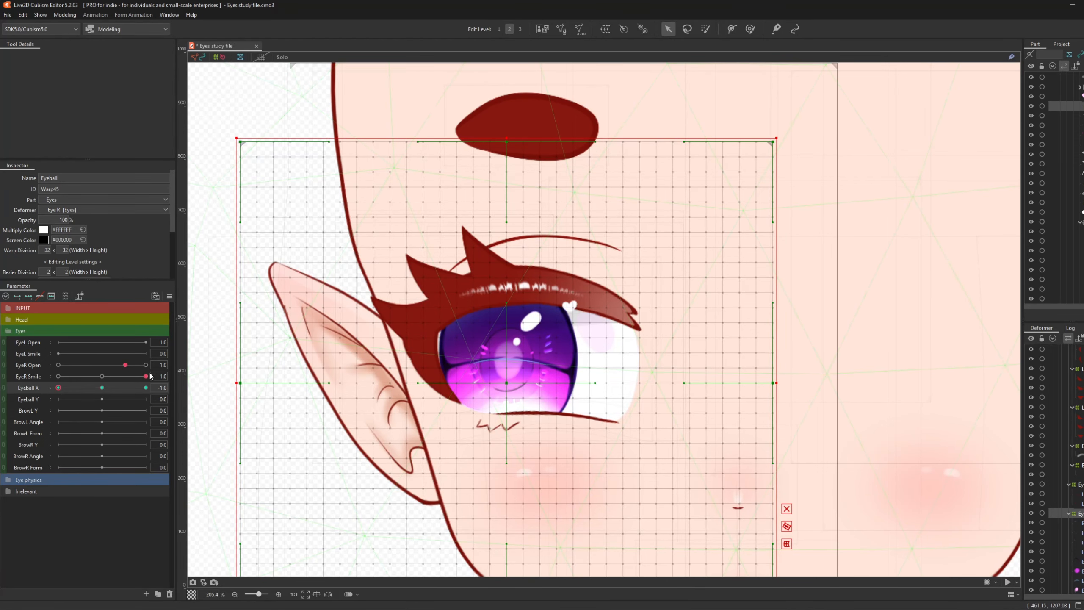
mouse_move(58, 387)
mouse_down()
mouse_move(92, 392)
mouse_move(37, 394)
mouse_move(49, 394)
mouse_up()
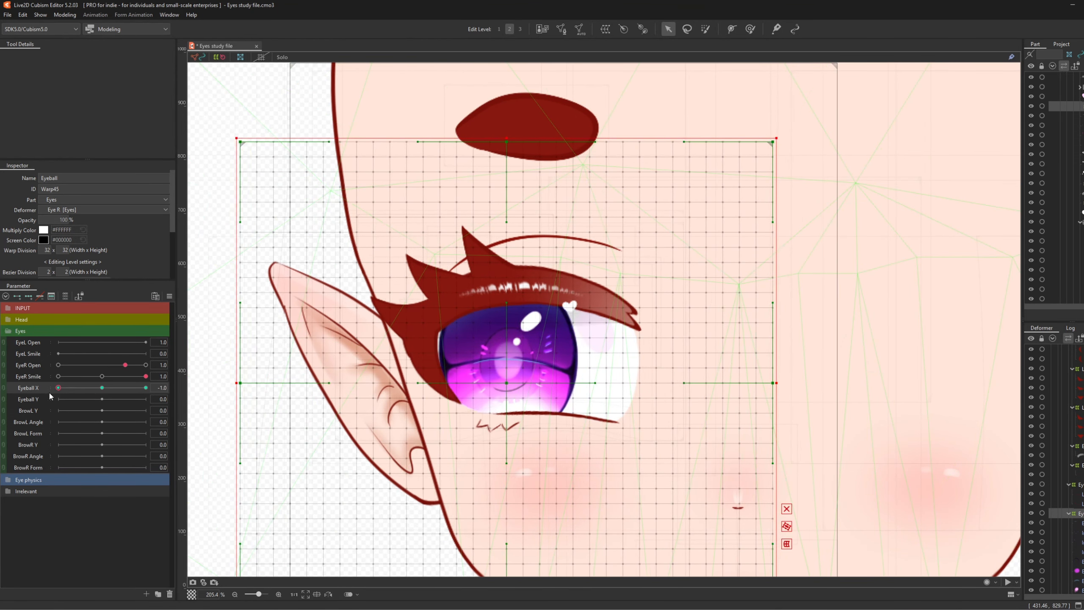
drag(778, 381, 776, 381)
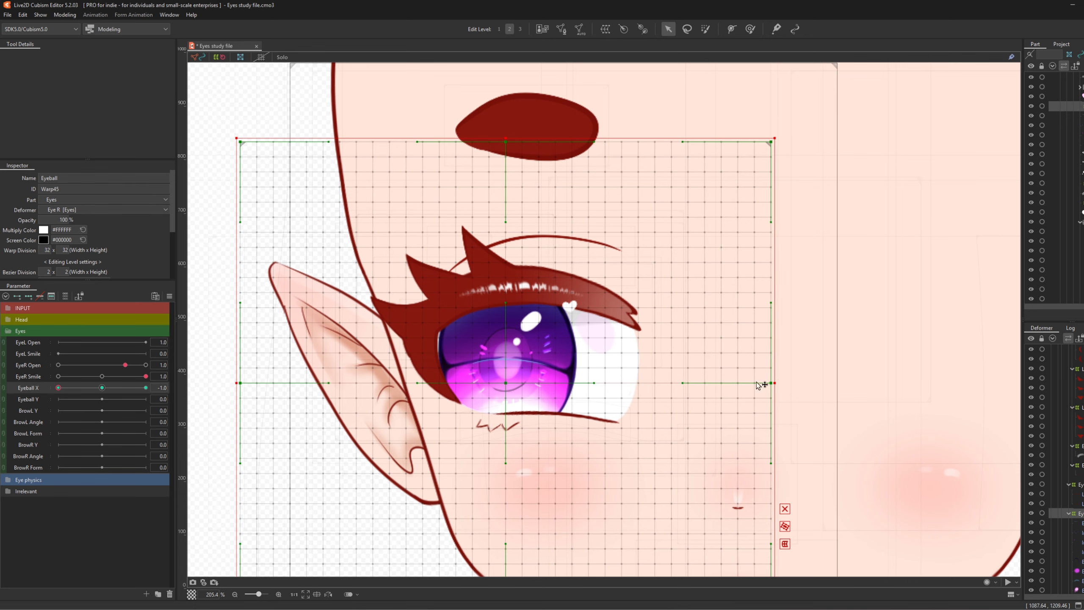
drag(82, 393, 238, 391)
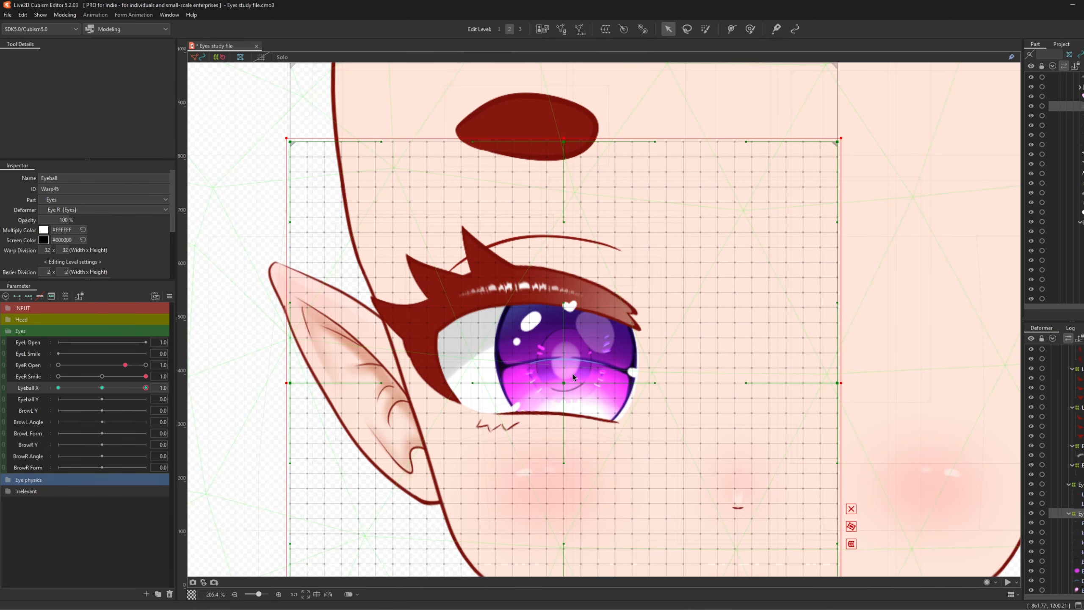
drag(573, 376, 584, 380)
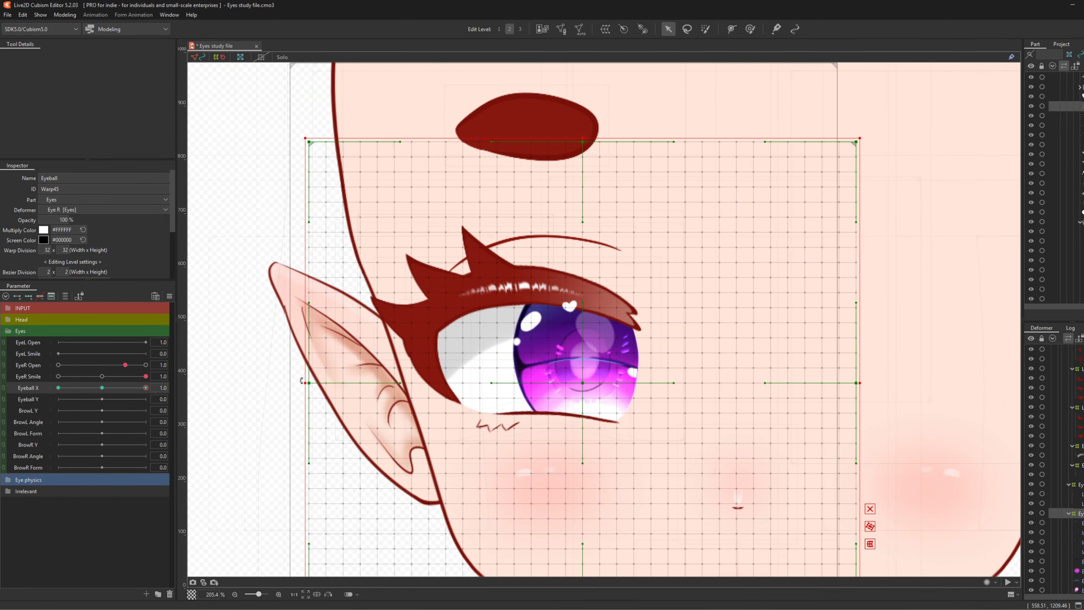
drag(303, 381, 327, 384)
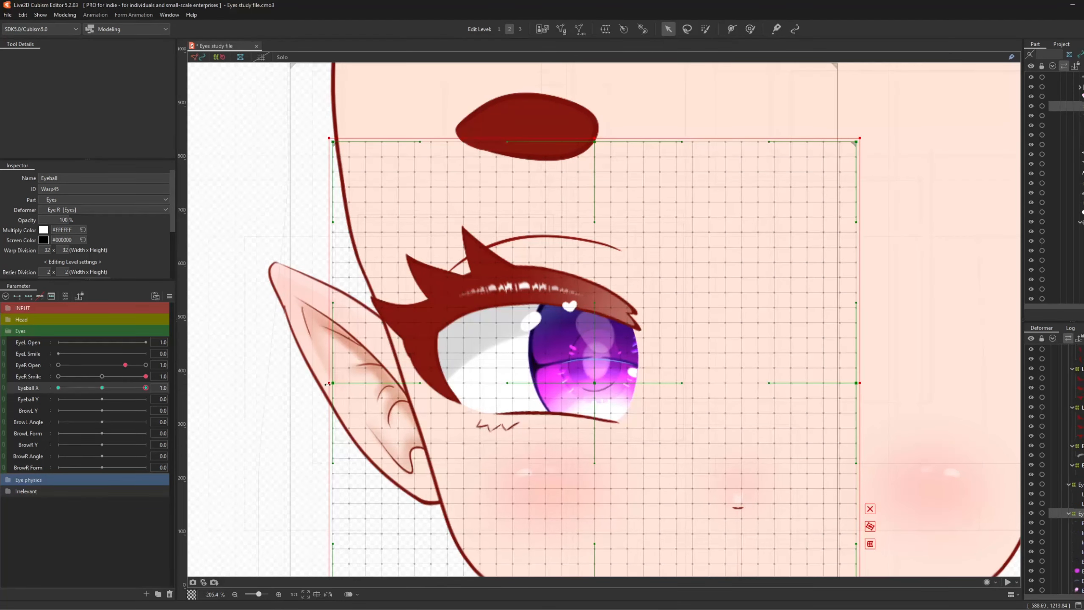
click(102, 388)
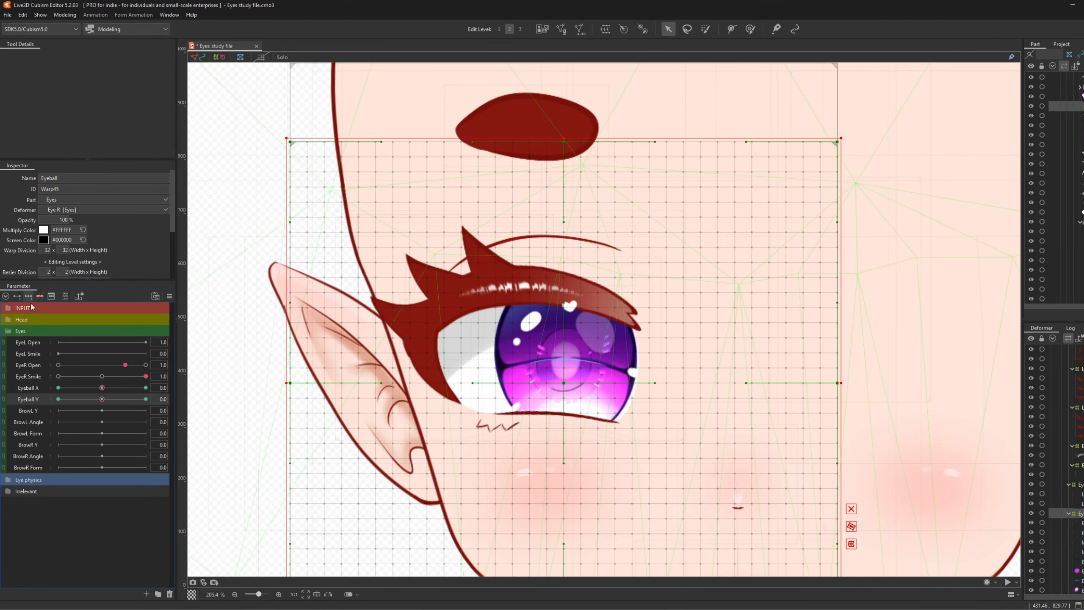
- Raise the iris for Eyeball Y look-up, lower it for look-down, then return Y to 0
click(145, 399)
drag(566, 389, 565, 345)
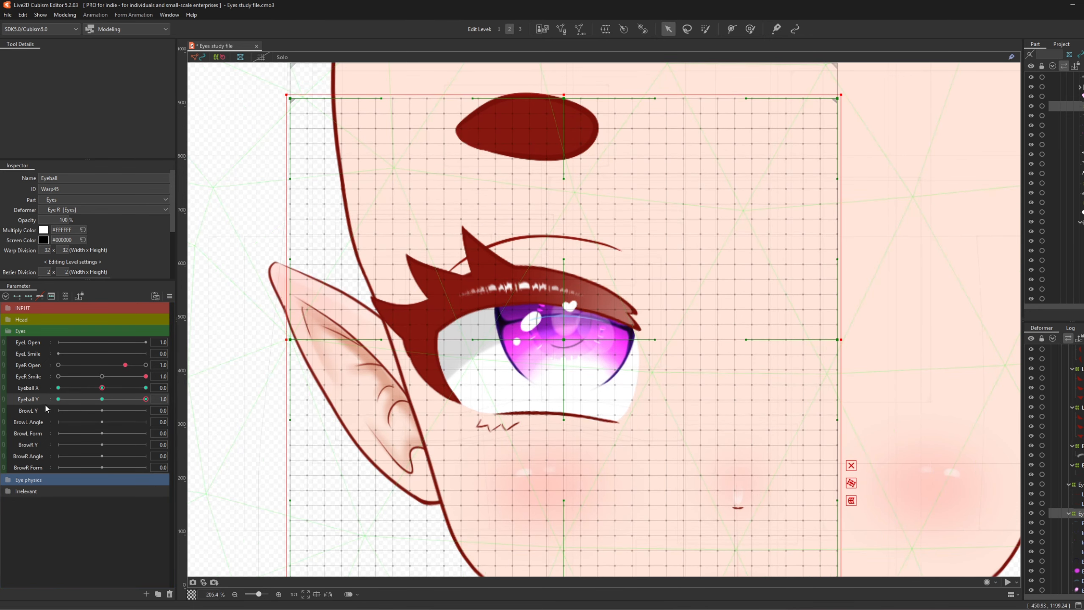
click(58, 399)
drag(562, 385, 559, 432)
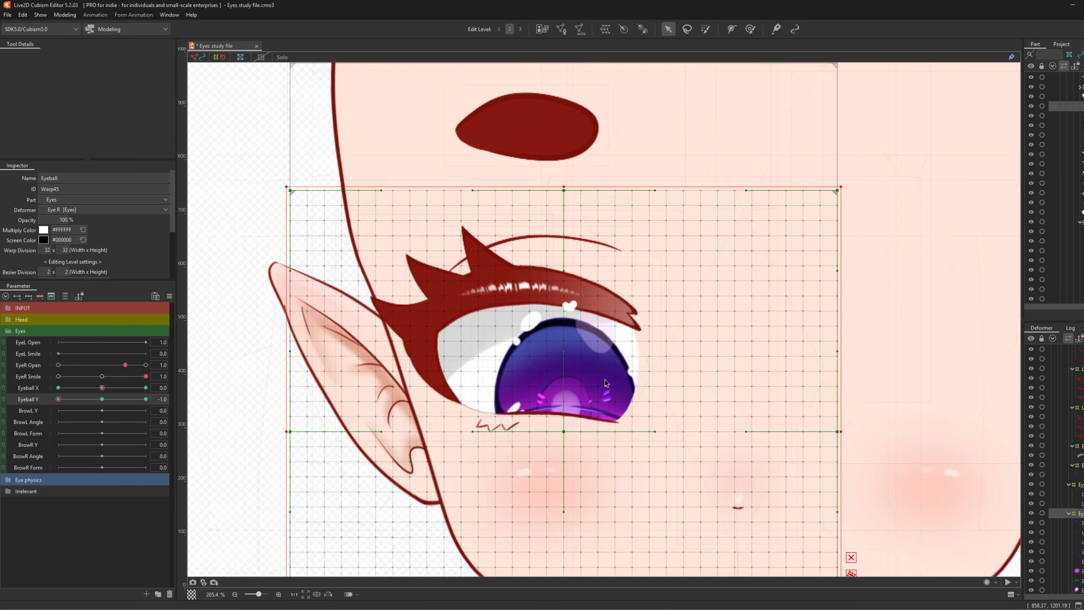
click(104, 398)
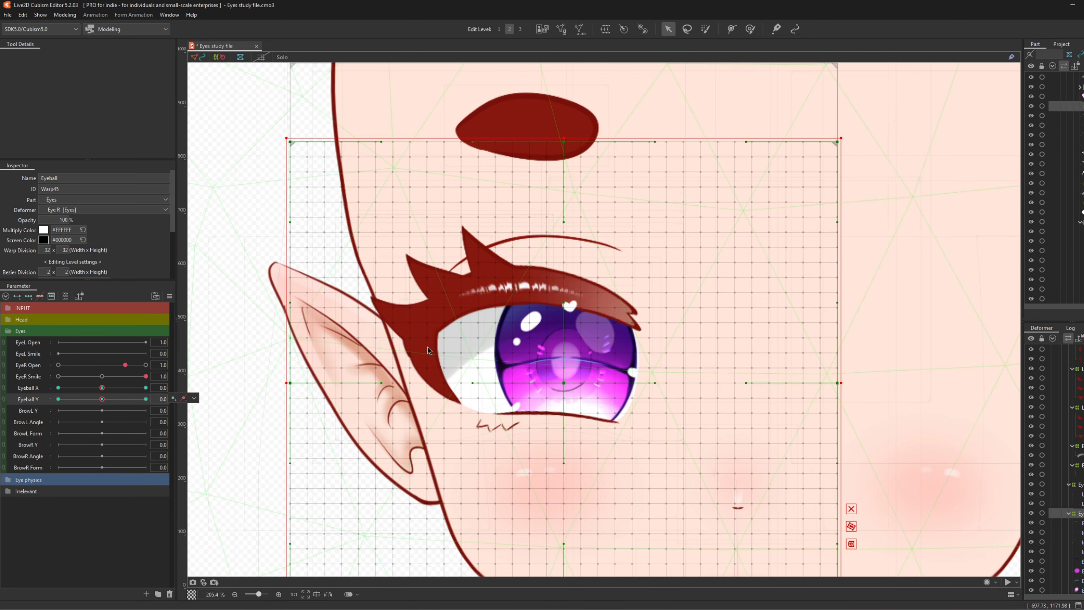
- Synthesize the Eyeball warp's diagonal corner keyforms from Eyeball X and Eyeball Y
key(ctrl+4)
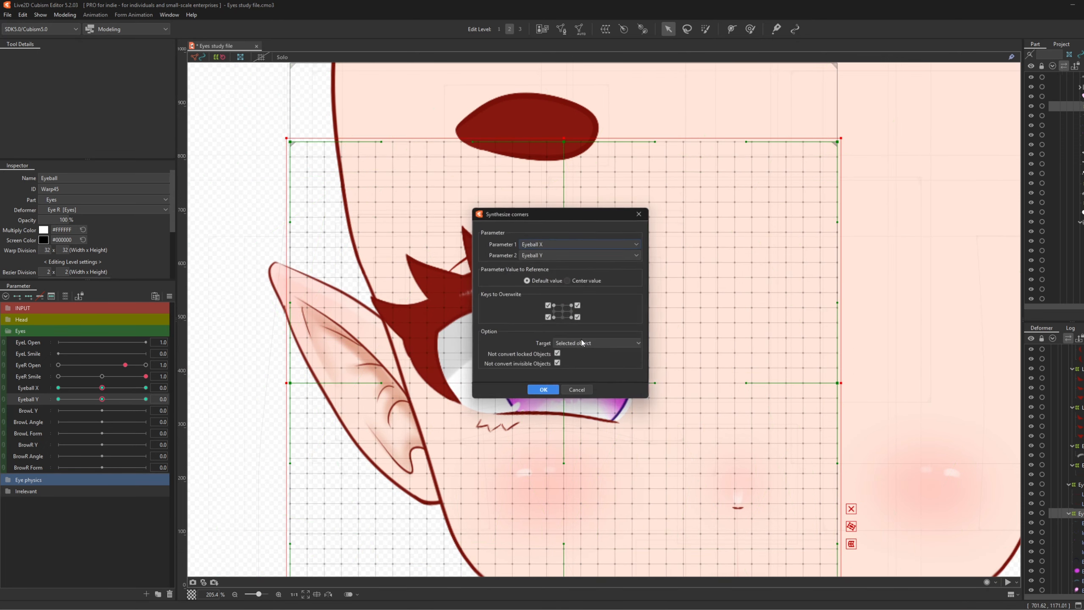
click(542, 390)
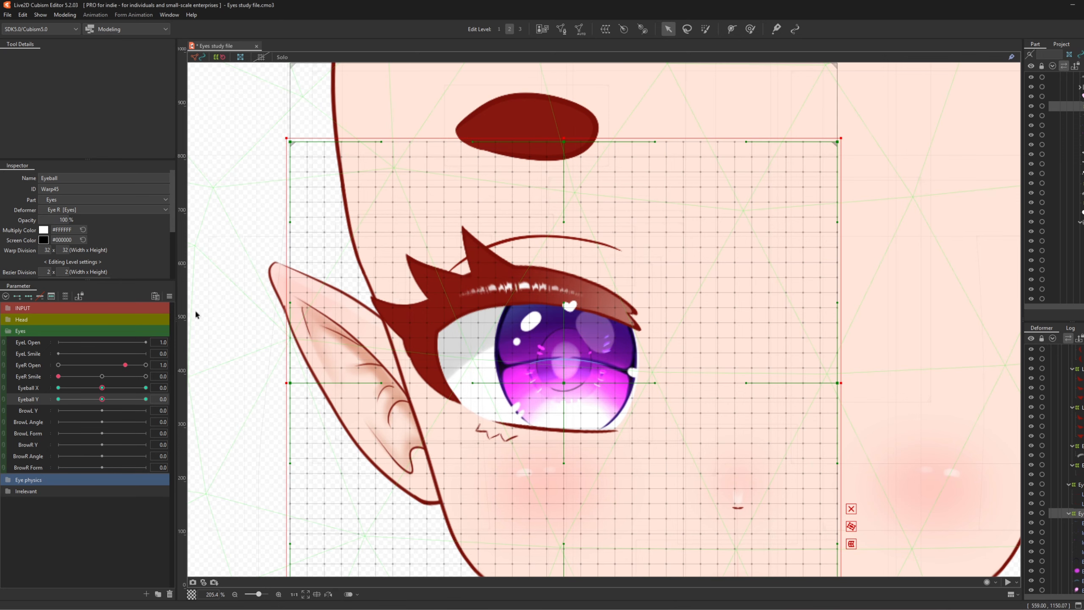
click(169, 298)
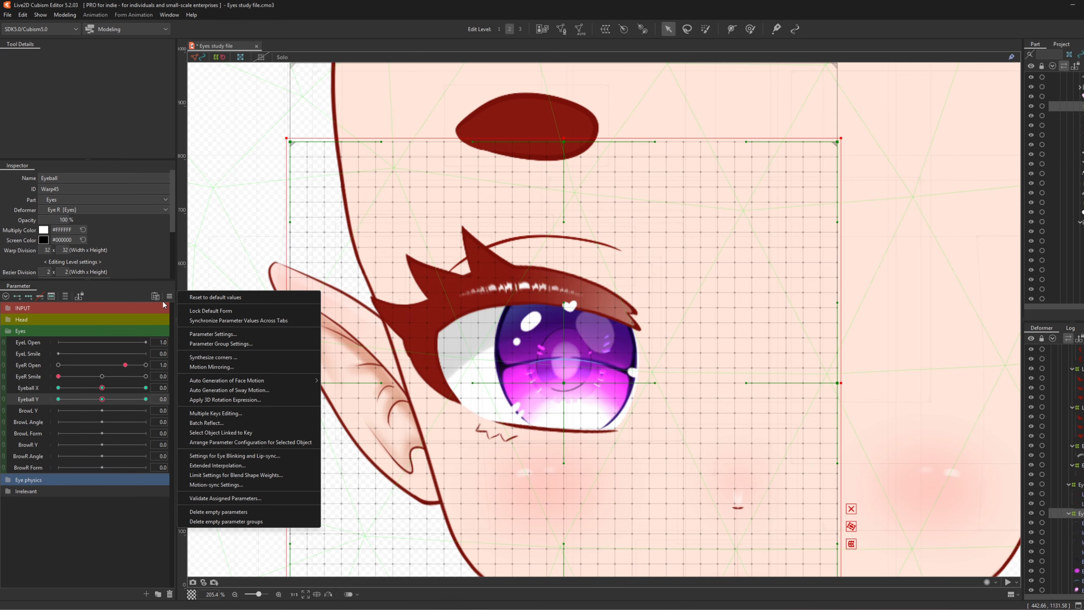
click(169, 296)
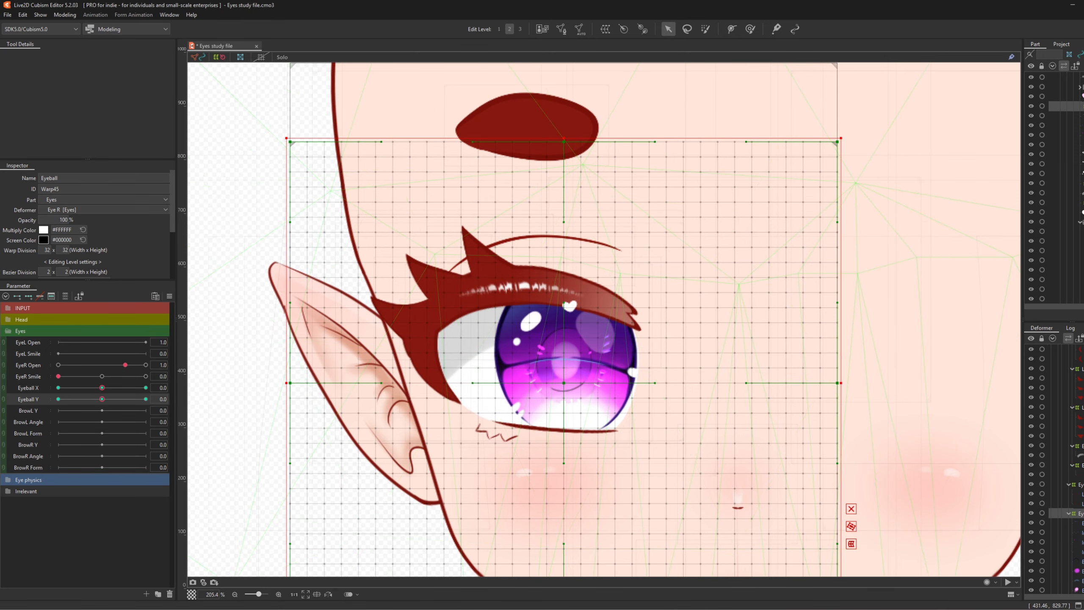
scroll(1067, 465, down, 4)
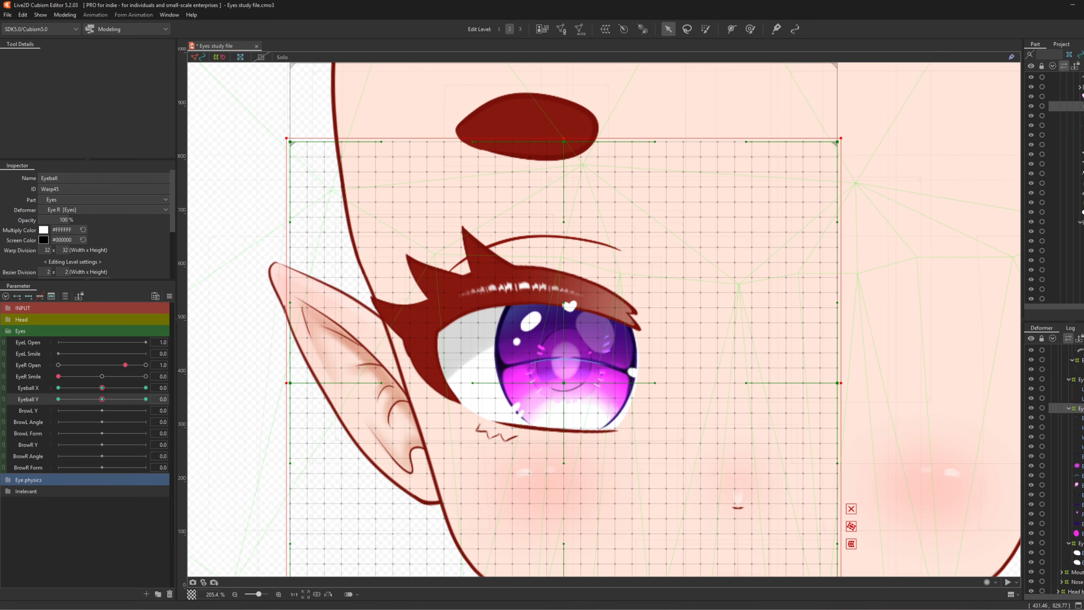
- Select the eyeball artwork and wrap it in a 32×32 warp deformer named Pupil
click(1080, 418)
scroll(564, 387, up, 4)
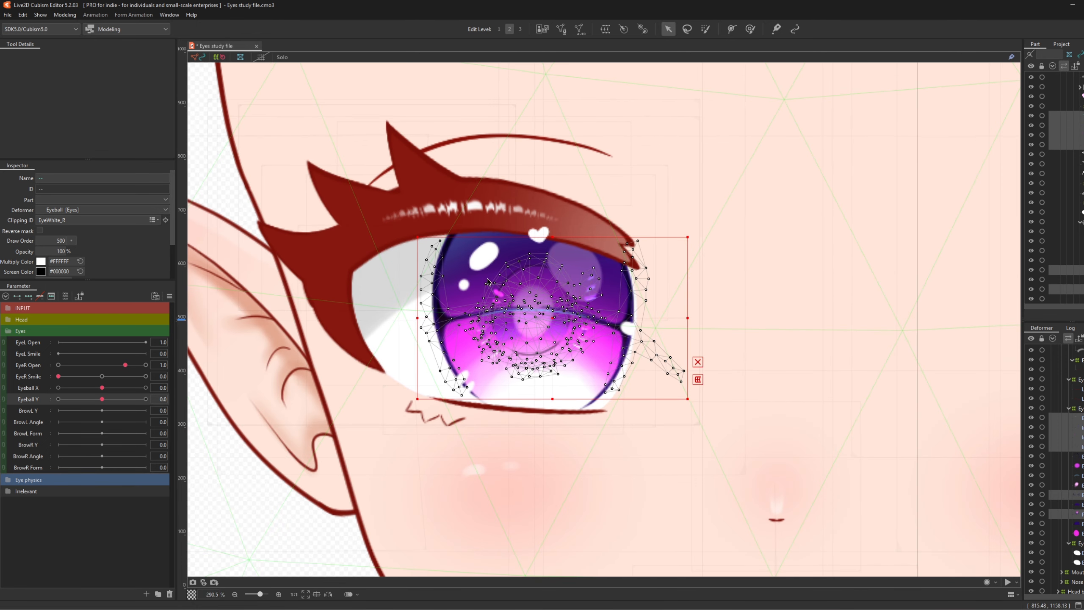
scroll(487, 278, up, 2)
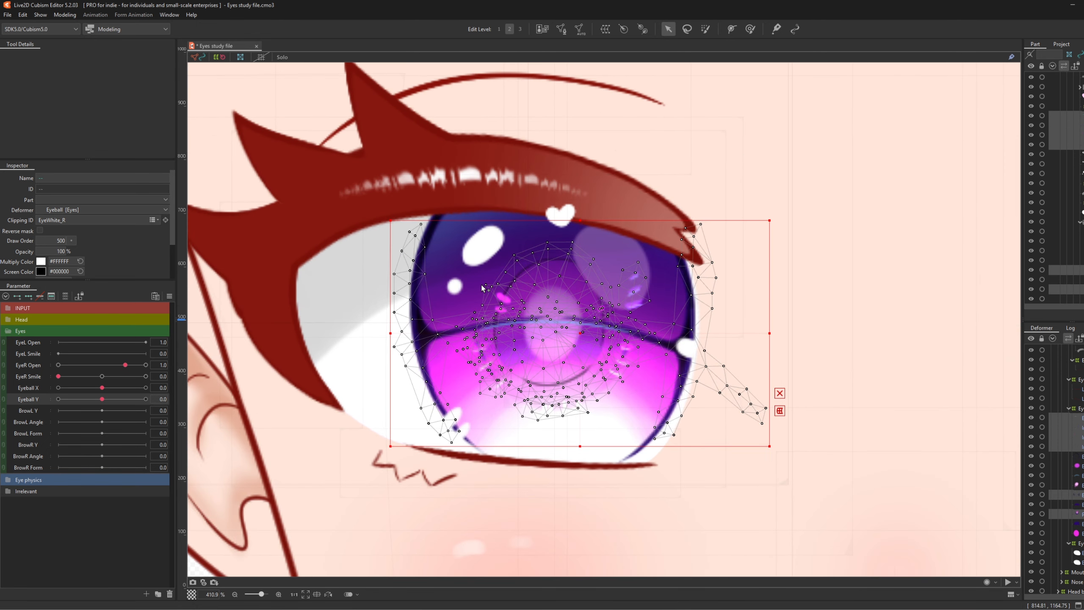
click(605, 29)
text(Pupil)
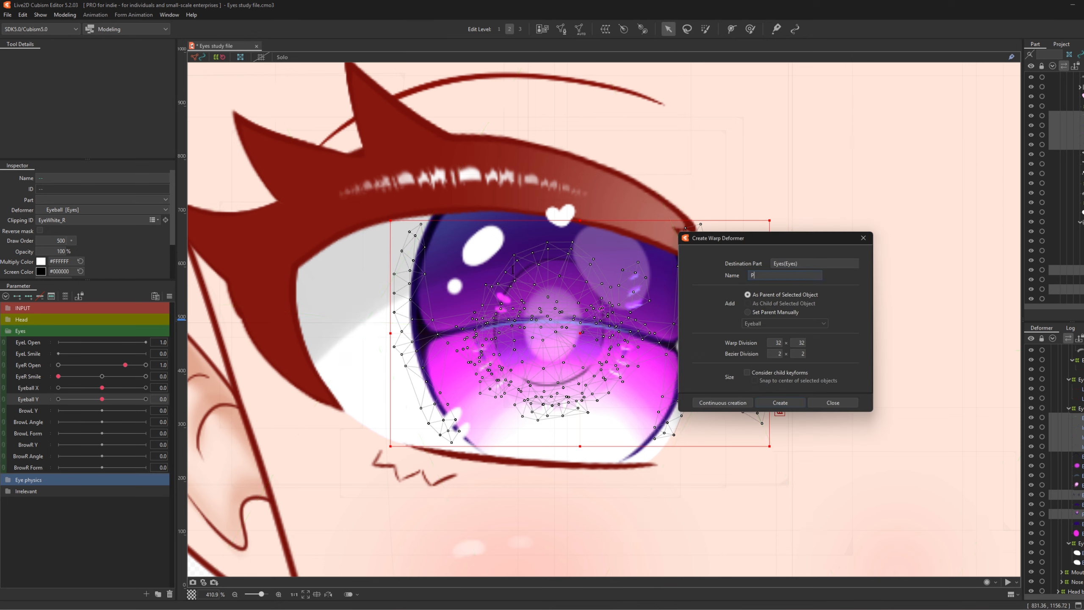
click(780, 403)
- With the Deform Brush, set Eyeball X to 1.0 and push the pupil mesh left
click(755, 30)
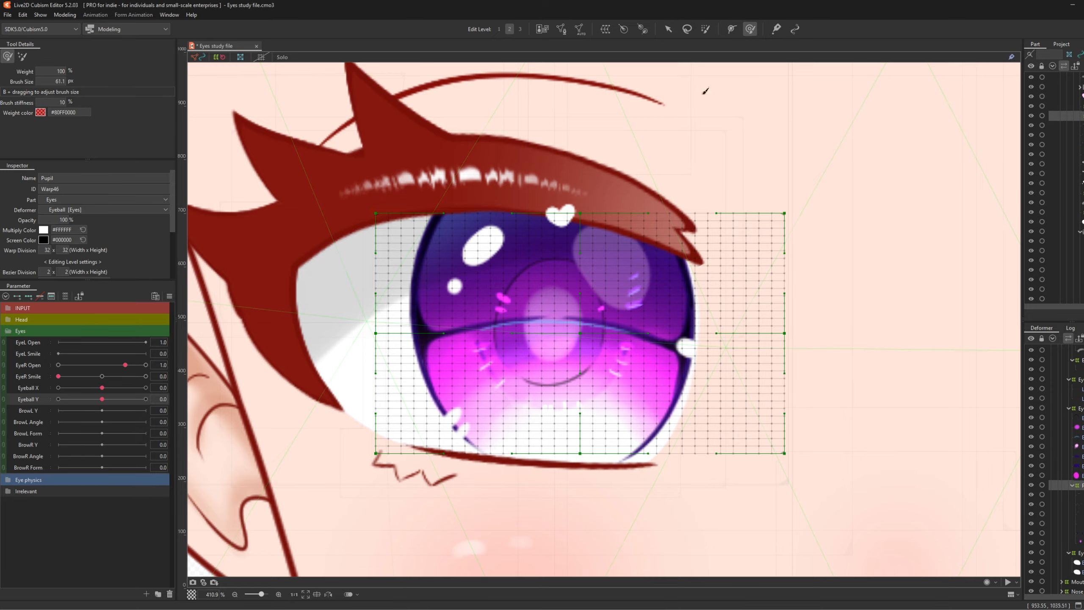
mouse_move(745, 402)
mouse_down()
mouse_move(517, 304)
mouse_move(567, 307)
mouse_move(465, 302)
mouse_move(577, 310)
mouse_move(512, 308)
mouse_up()
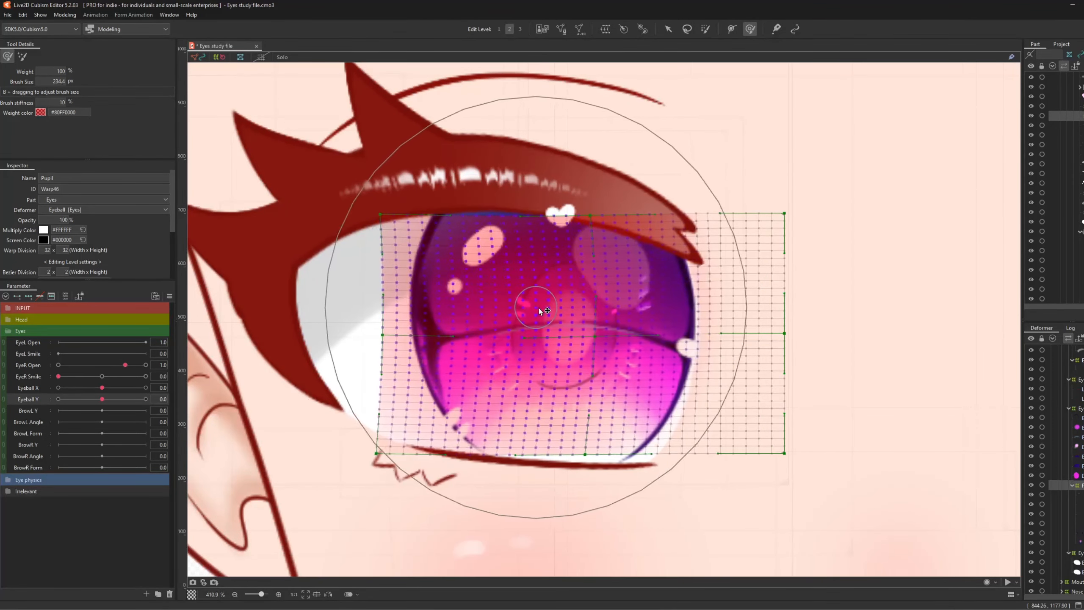
key(ctrl+z)
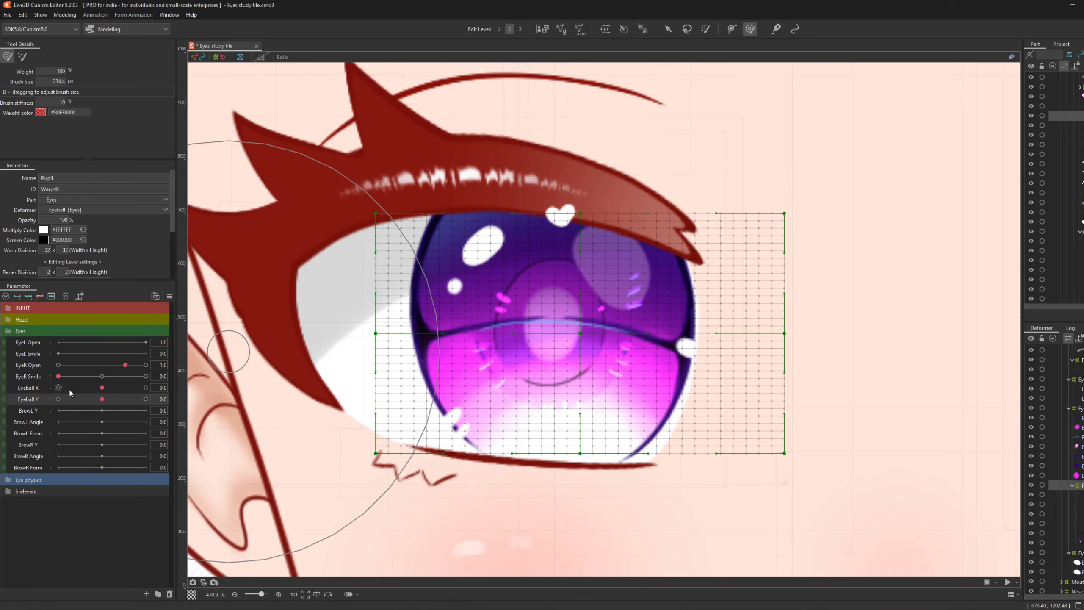
click(26, 388)
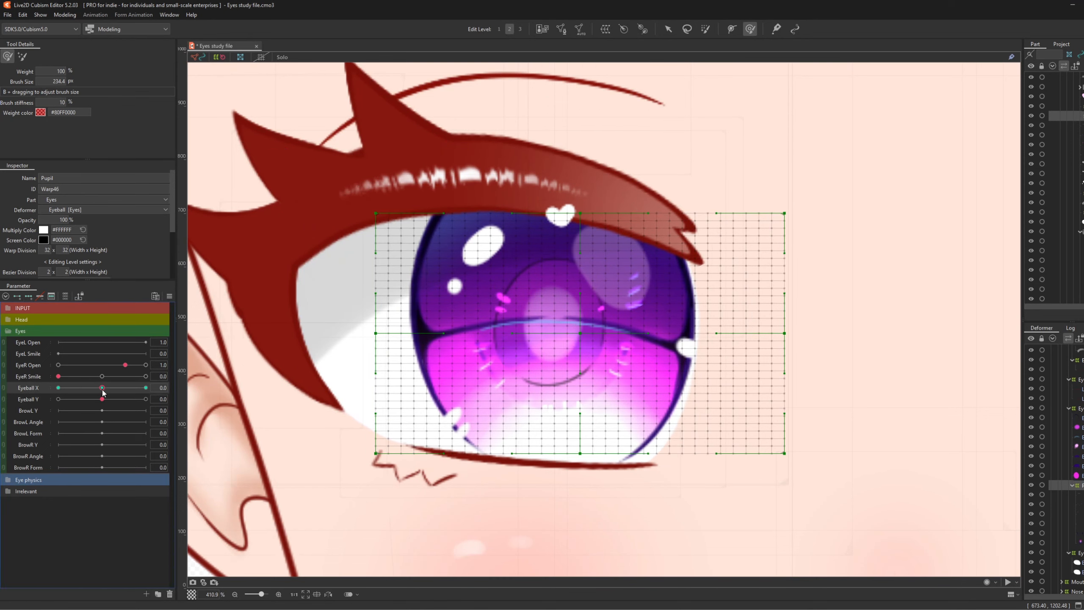
drag(102, 388, 146, 388)
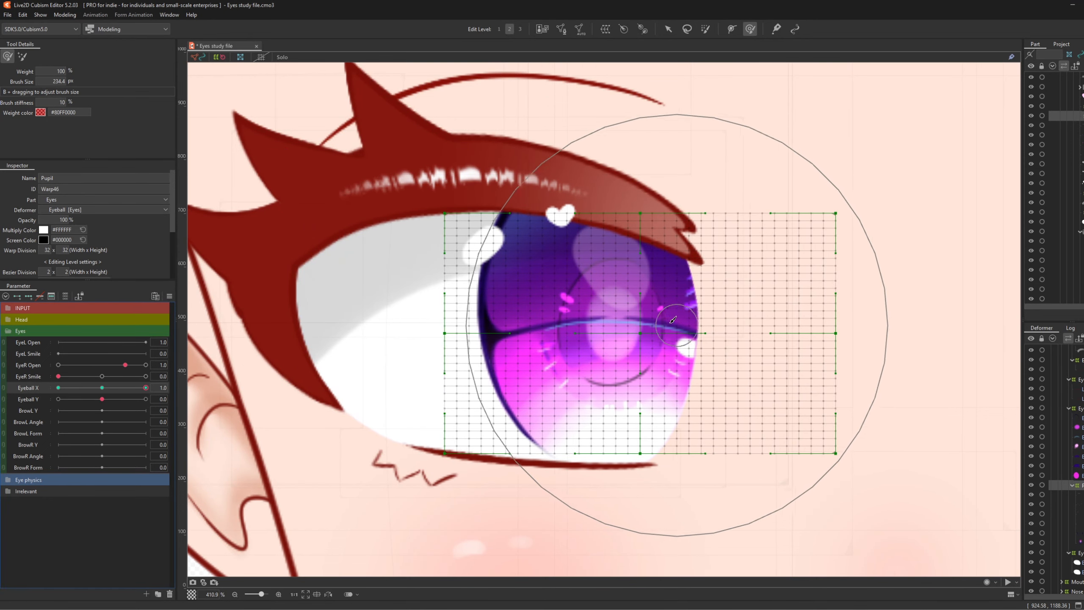
key(b)
mouse_move(690, 326)
mouse_down()
mouse_move(567, 322)
mouse_move(589, 332)
mouse_move(600, 308)
mouse_move(598, 334)
mouse_up()
key(b)
drag(612, 358, 605, 362)
drag(597, 247, 594, 247)
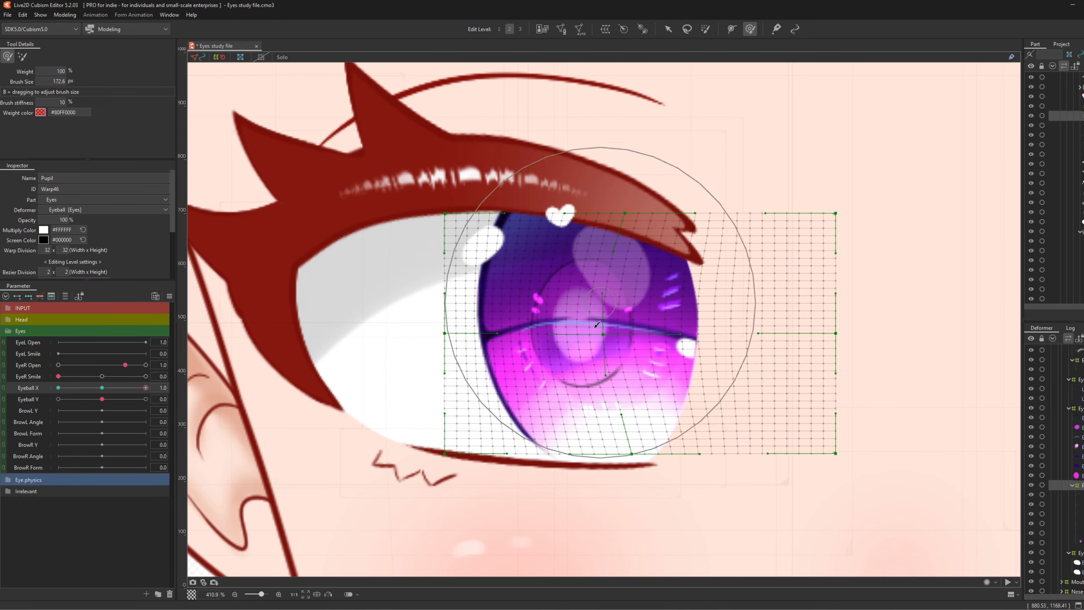
key(b)
drag(775, 406, 654, 392)
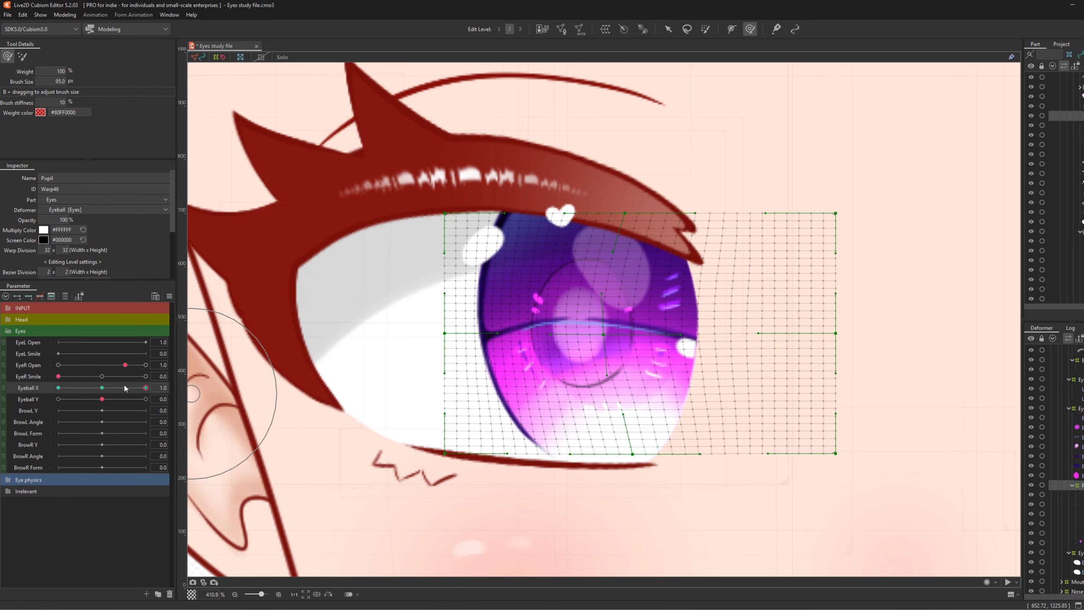
- Refine the pupil mesh at Eyeball X 1.0 with a smaller brush and preview the motion
mouse_move(125, 388)
mouse_down()
mouse_move(128, 399)
mouse_move(148, 397)
mouse_up()
key(b)
drag(651, 324, 608, 334)
drag(628, 342, 620, 343)
drag(613, 368, 607, 372)
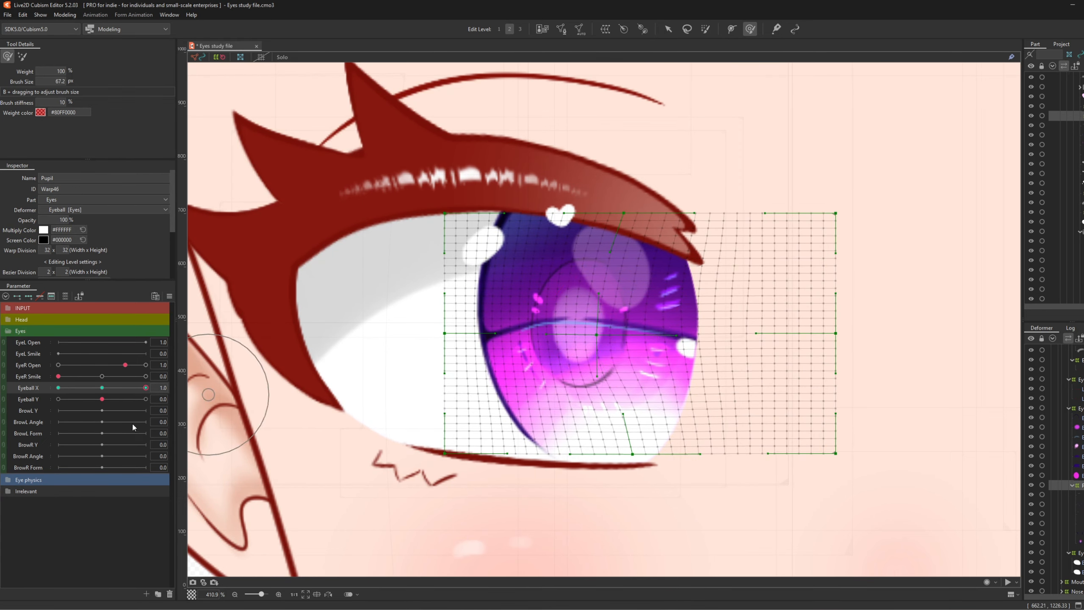
mouse_move(139, 390)
mouse_down()
mouse_move(116, 393)
mouse_move(147, 394)
mouse_up()
drag(615, 277, 610, 277)
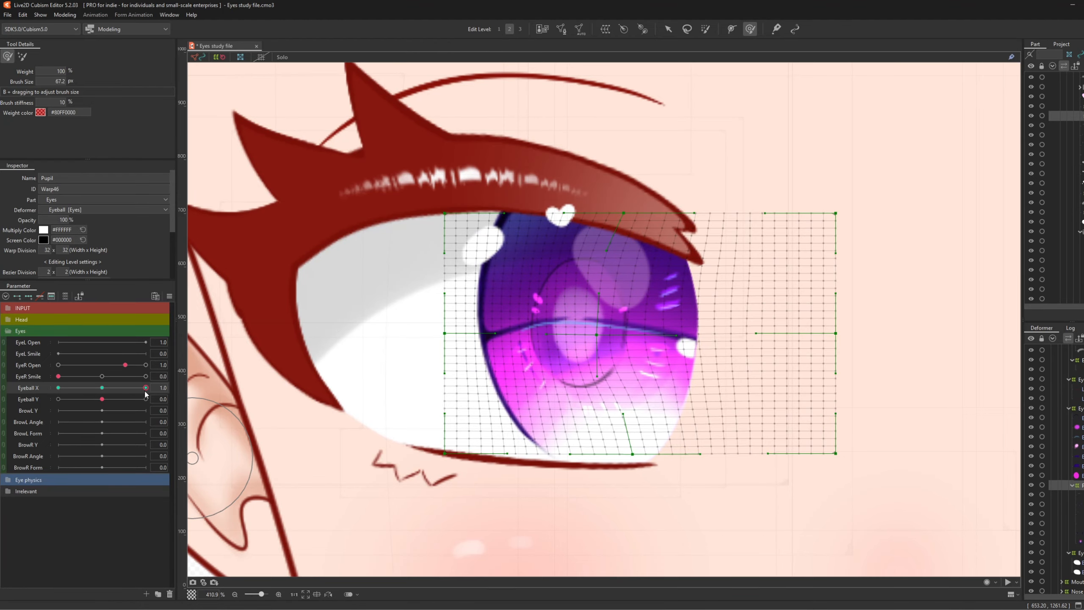
mouse_move(145, 390)
mouse_down()
mouse_move(104, 400)
mouse_move(183, 418)
mouse_up()
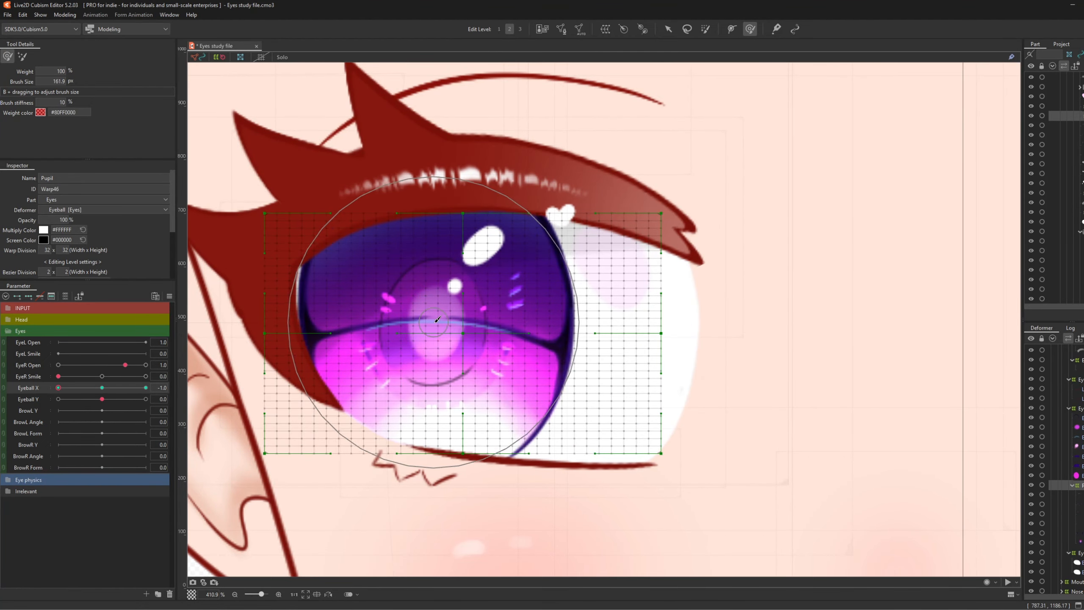
- Brush the pupil mesh rightward at Eyeball X -1.0, preview it, and reset Eyeball X to 0
drag(456, 365, 439, 363)
drag(433, 265, 444, 265)
key(b)
mouse_move(431, 340)
mouse_down()
mouse_move(391, 344)
mouse_move(418, 378)
mouse_up()
drag(402, 337, 412, 337)
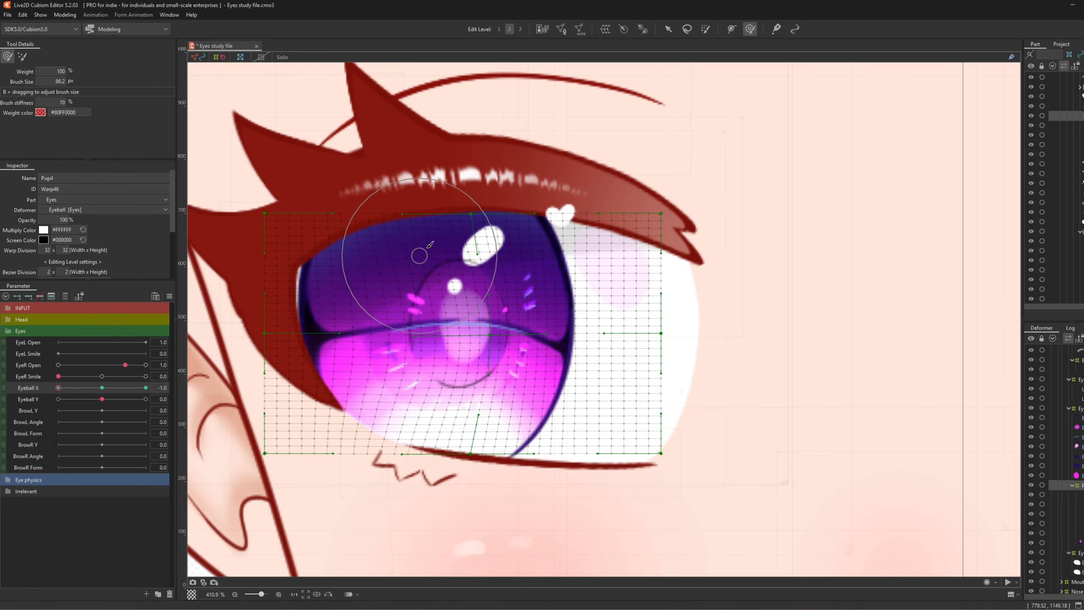
drag(447, 244, 457, 244)
mouse_move(59, 389)
mouse_down()
mouse_move(86, 393)
mouse_move(58, 388)
mouse_up()
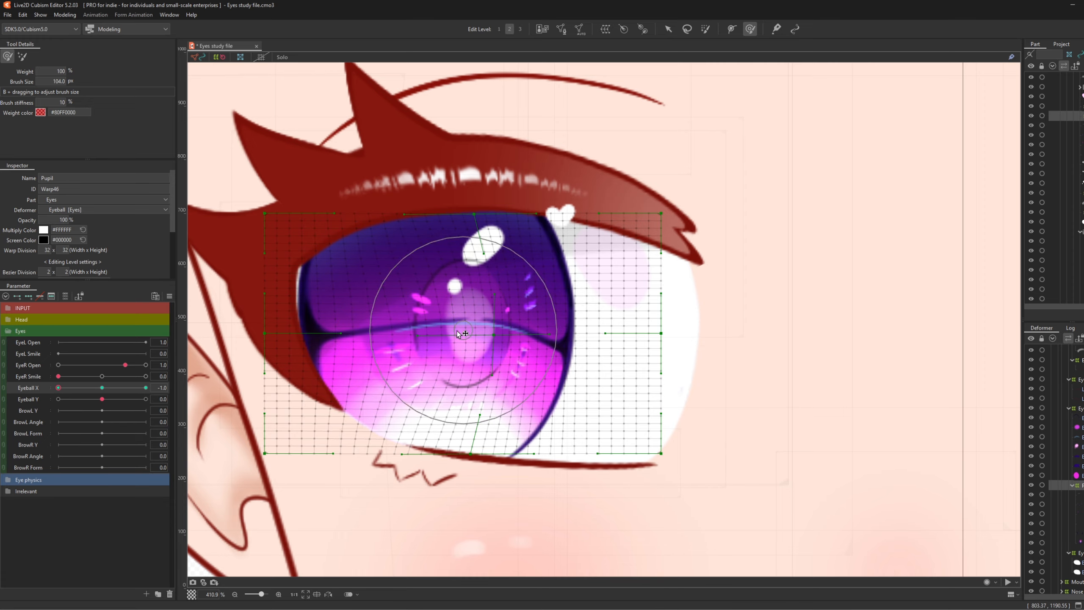
key(b)
mouse_move(58, 388)
mouse_down()
mouse_move(122, 389)
mouse_move(62, 388)
mouse_move(115, 415)
mouse_up()
click(31, 389)
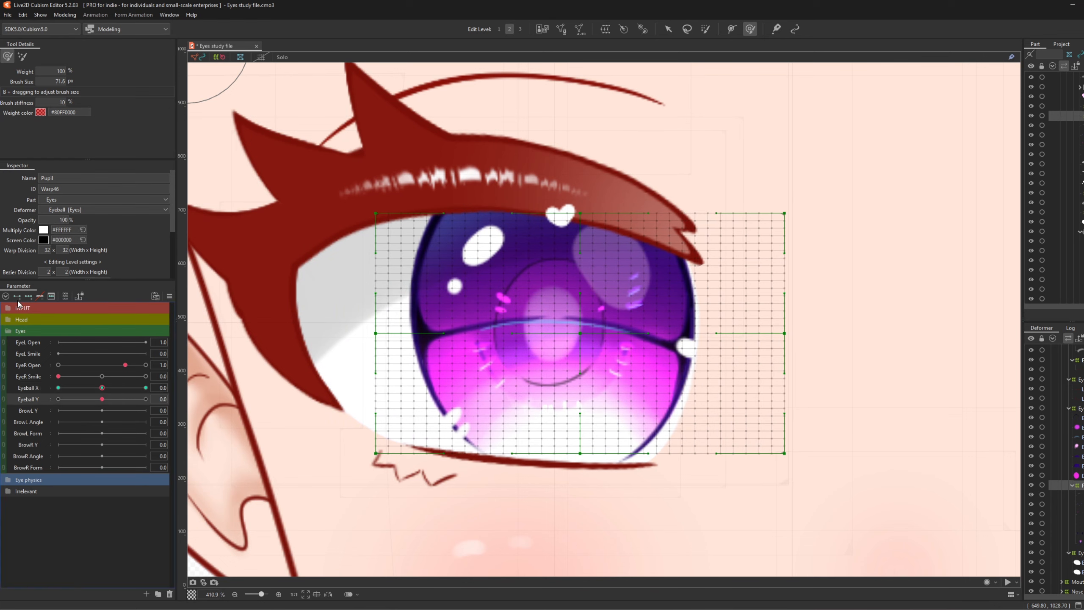
- At Eyeball Y 1.0, brush the pupil mesh downward and reshape its sides under the eyelid
drag(102, 399, 246, 406)
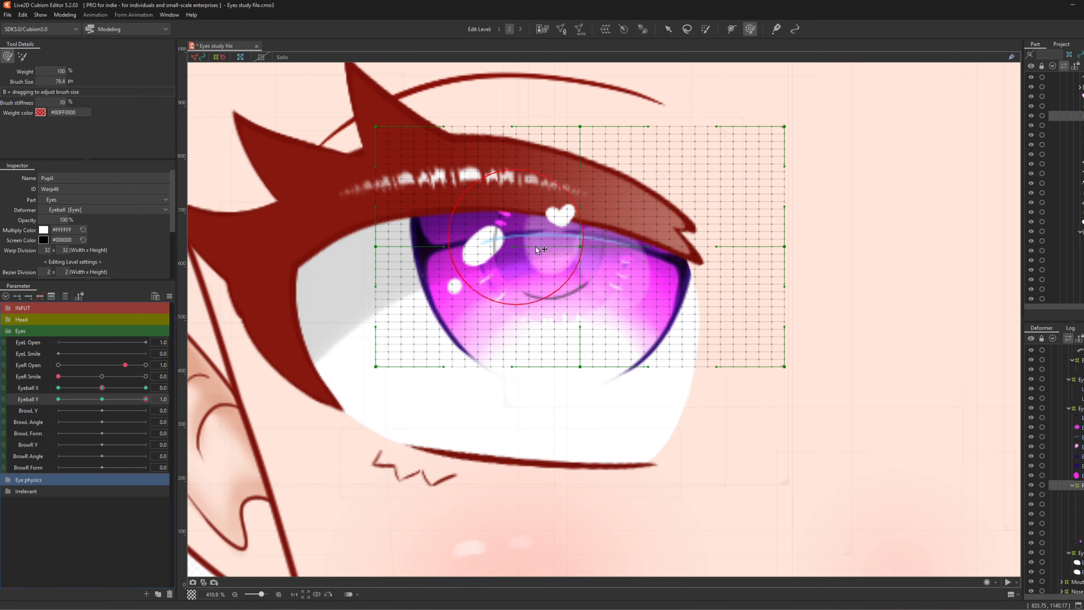
key(b)
drag(490, 247, 578, 272)
drag(550, 215, 549, 233)
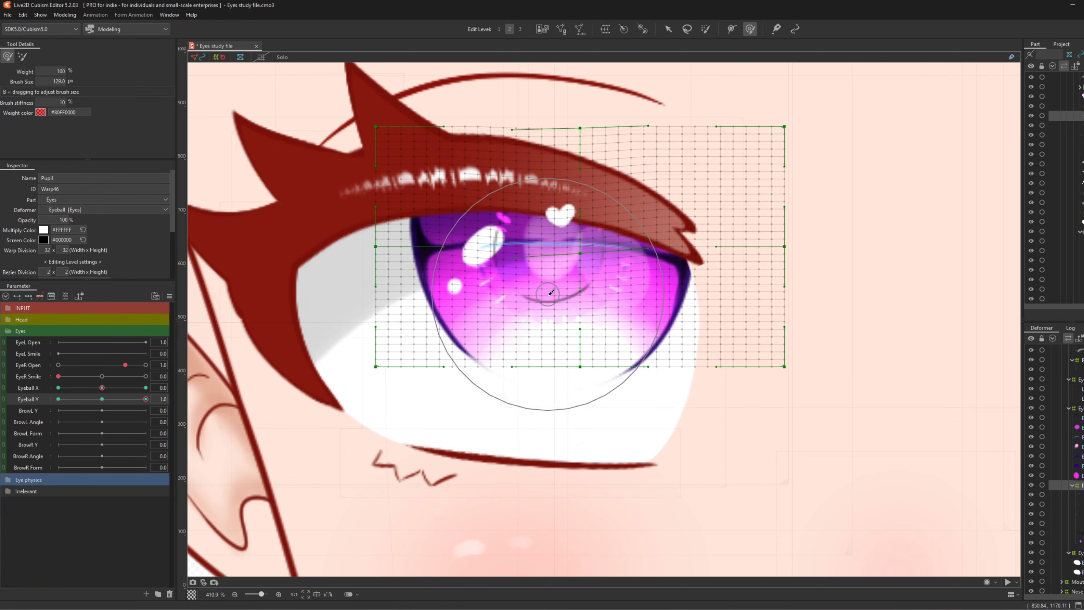
drag(551, 294, 554, 297)
drag(549, 180, 549, 186)
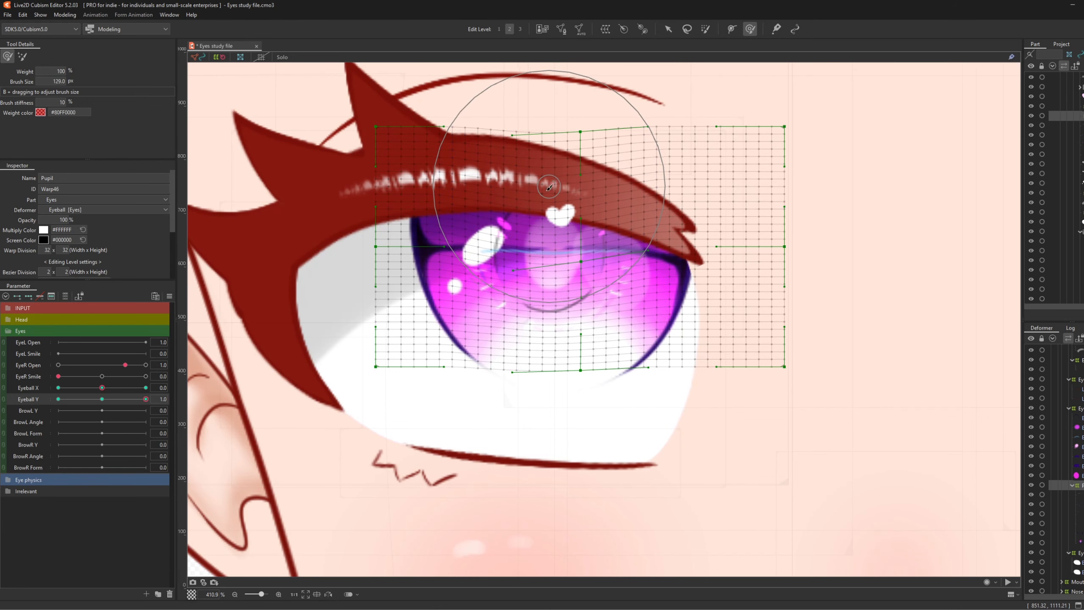
key(b)
drag(551, 231, 473, 235)
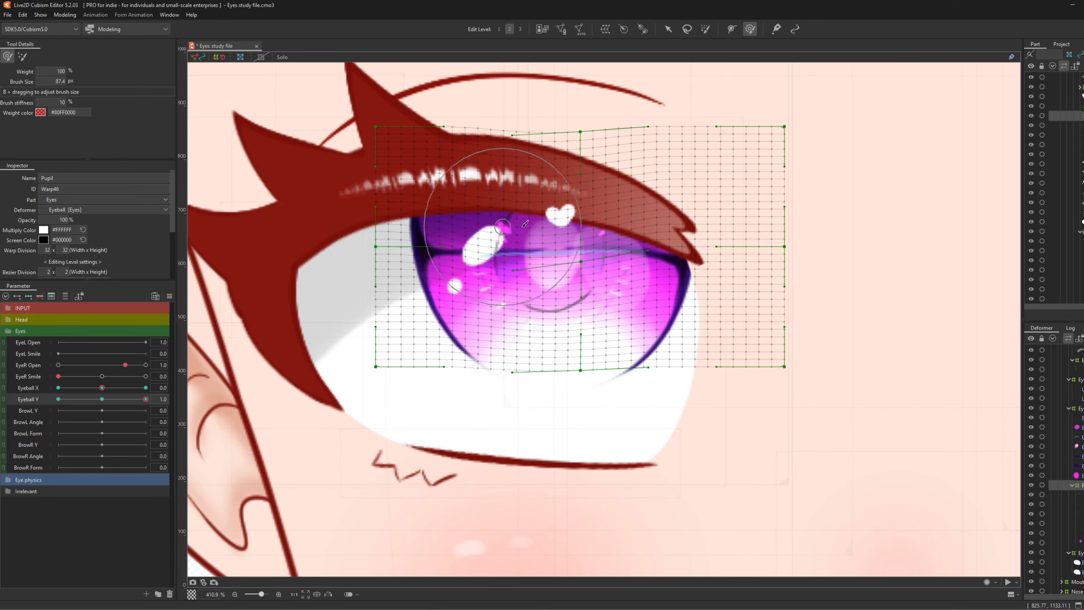
drag(624, 234, 629, 238)
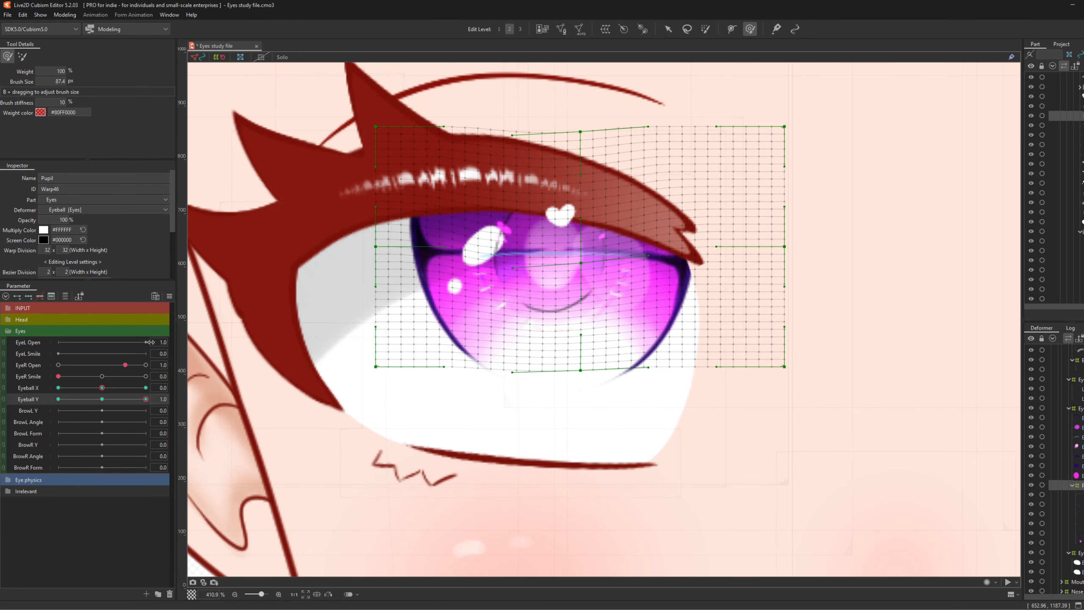
mouse_move(105, 400)
mouse_down()
mouse_move(132, 399)
mouse_move(6, 398)
mouse_up()
- At Eyeball Y -1.0, brush the pupil mesh upward and preview the motion across Eyeball Y
key(b)
mouse_move(509, 429)
mouse_down()
mouse_move(566, 431)
mouse_move(554, 444)
mouse_move(553, 378)
mouse_move(554, 439)
mouse_up()
key(b)
mouse_move(537, 400)
mouse_down()
mouse_move(474, 400)
mouse_move(478, 421)
mouse_up()
drag(632, 435, 632, 432)
mouse_move(58, 399)
mouse_down()
mouse_move(142, 412)
mouse_move(43, 406)
mouse_up()
key(b)
mouse_move(513, 358)
mouse_down()
mouse_move(572, 388)
mouse_move(565, 379)
mouse_up()
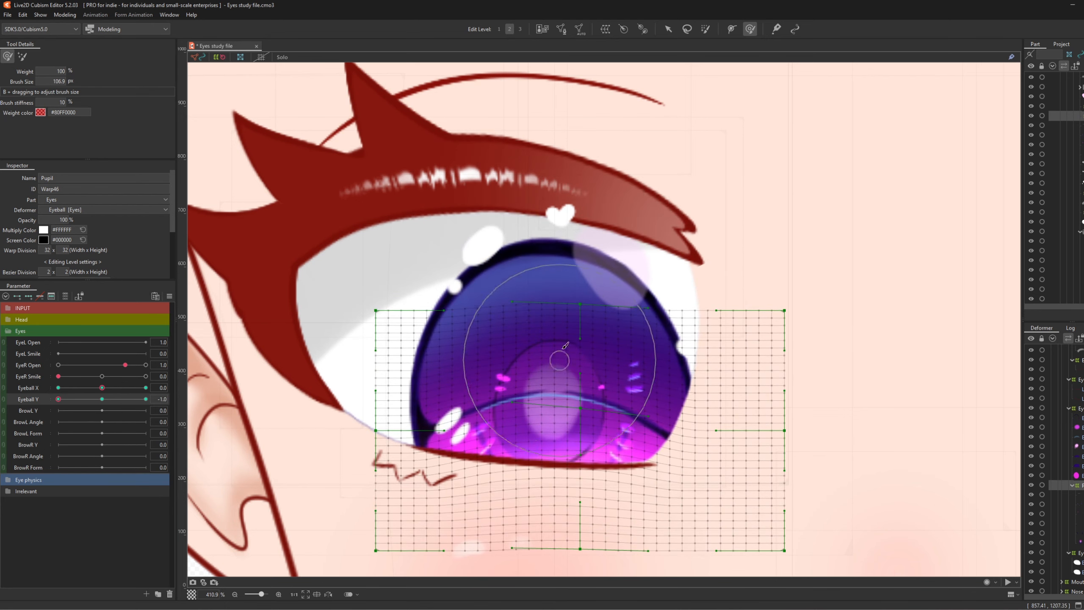
drag(563, 337, 562, 335)
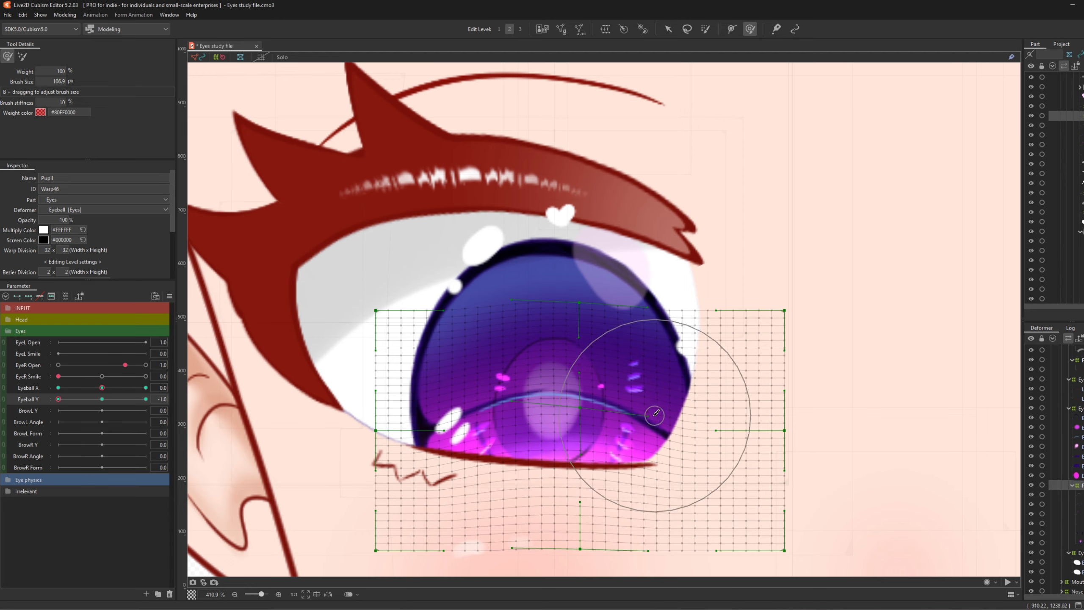
drag(59, 400, 100, 406)
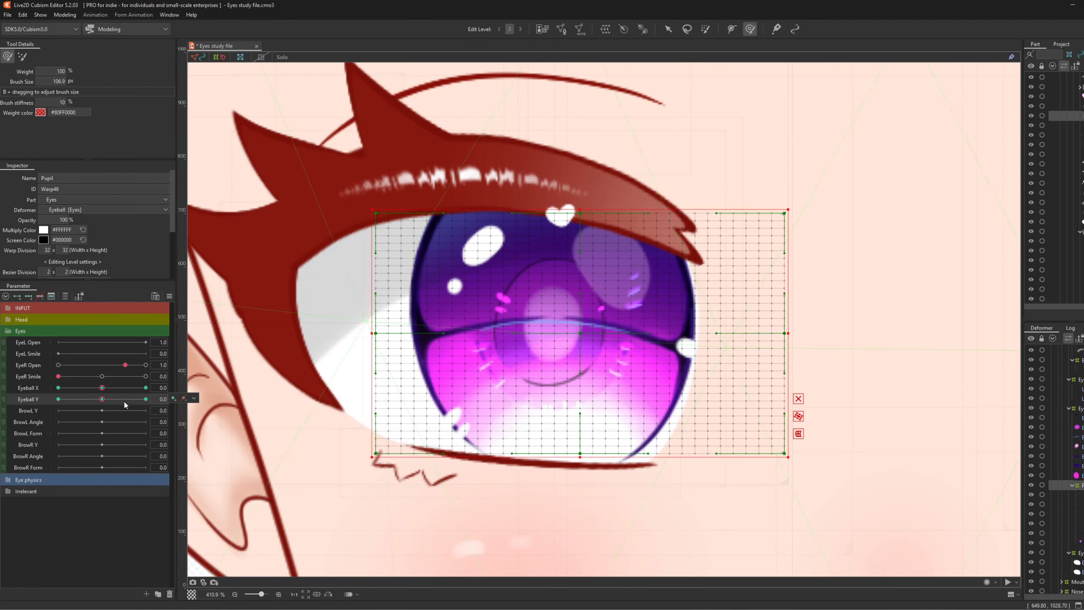
- Synthesize the Pupil warp's corner keyforms, test diagonal poses with Eyeball X/Y linked, then unlink
key(ctrl+4)
click(549, 389)
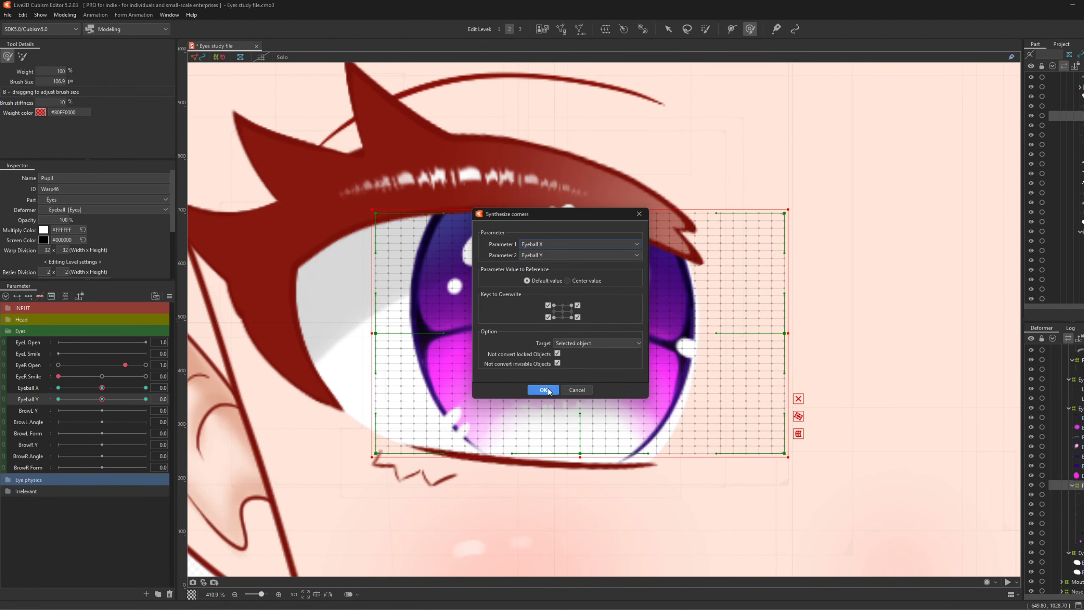
click(3, 389)
mouse_move(103, 404)
mouse_down()
mouse_move(64, 422)
mouse_move(40, 383)
mouse_move(142, 365)
mouse_move(128, 412)
mouse_move(60, 407)
mouse_move(124, 397)
mouse_move(56, 398)
mouse_move(107, 398)
mouse_move(96, 393)
mouse_move(73, 412)
mouse_move(97, 394)
mouse_move(58, 402)
mouse_move(102, 403)
mouse_up()
click(4, 403)
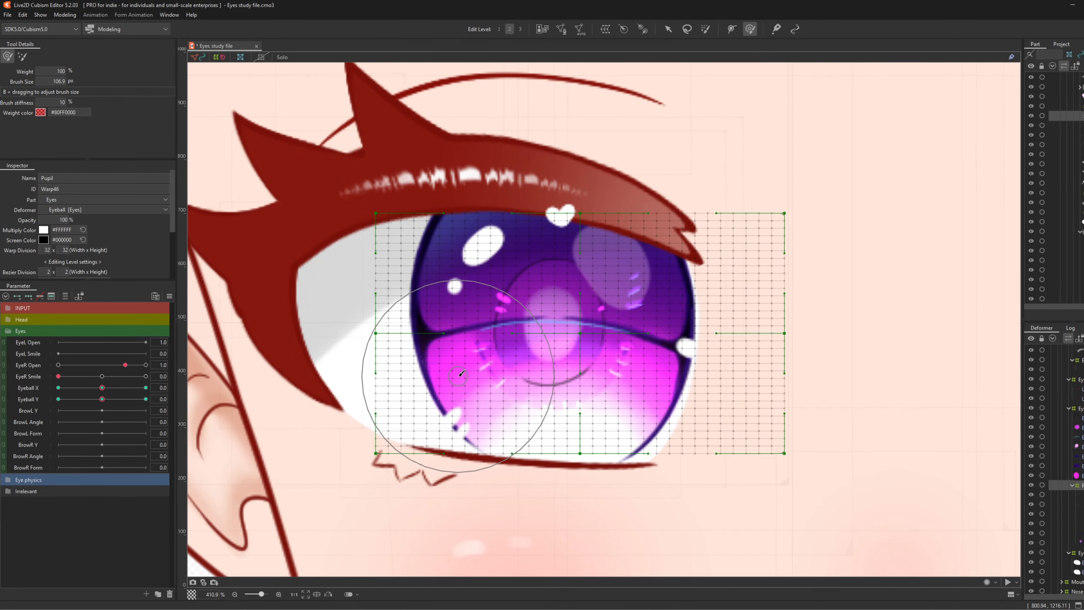
scroll(470, 376, down, 3)
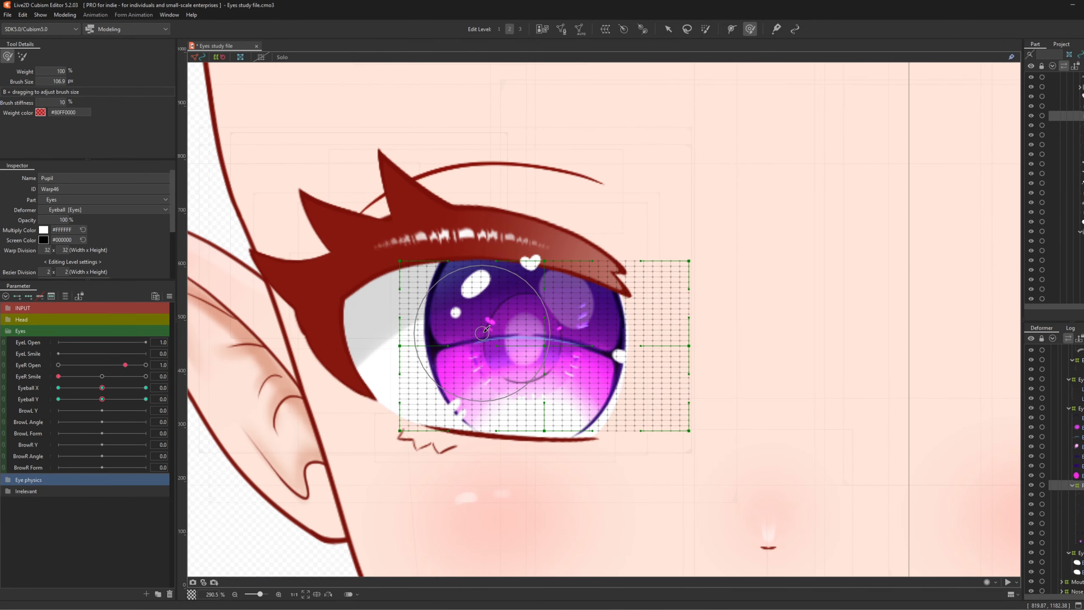
scroll(550, 350, up, 3)
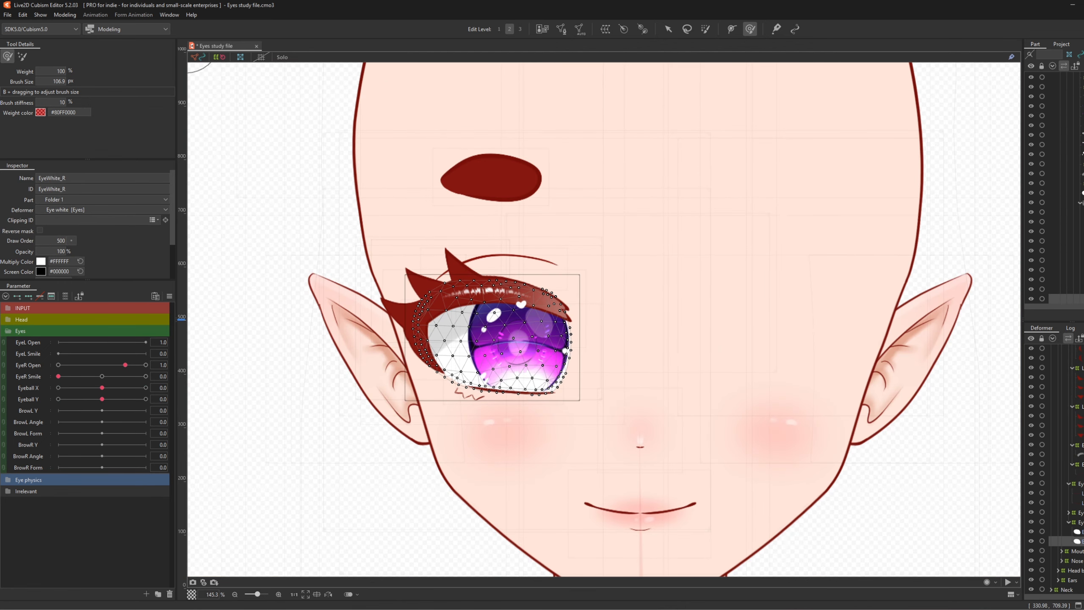
- Wrap the Eye white, lower-lid and larger eye warps in a 25×25 parent warp named Eye eyeball xy
click(1080, 521)
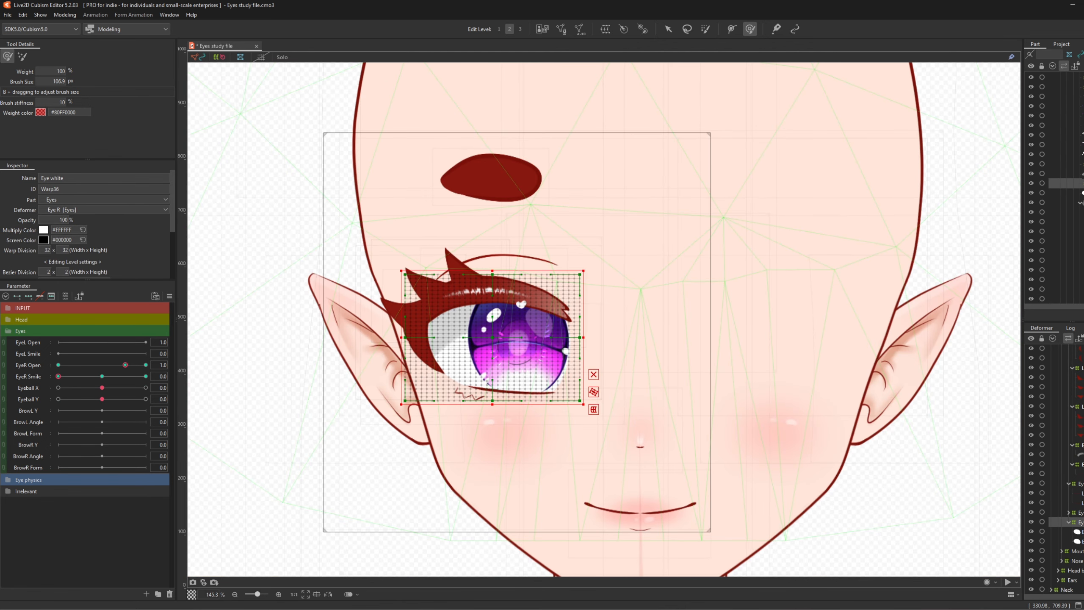
ctrl+click(1079, 483)
scroll(1067, 484, up, 4)
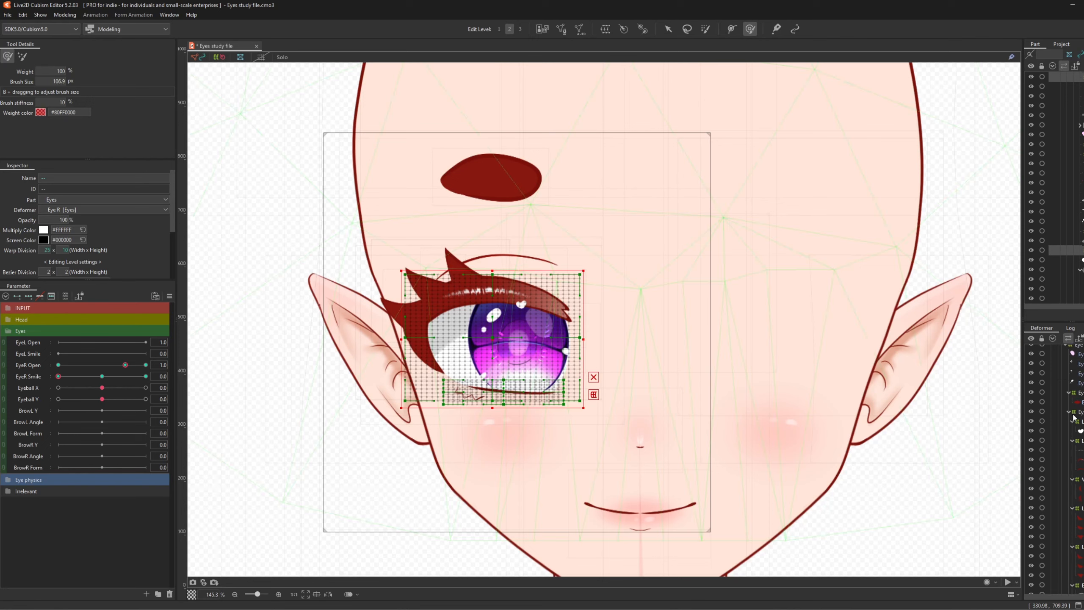
ctrl+click(1080, 411)
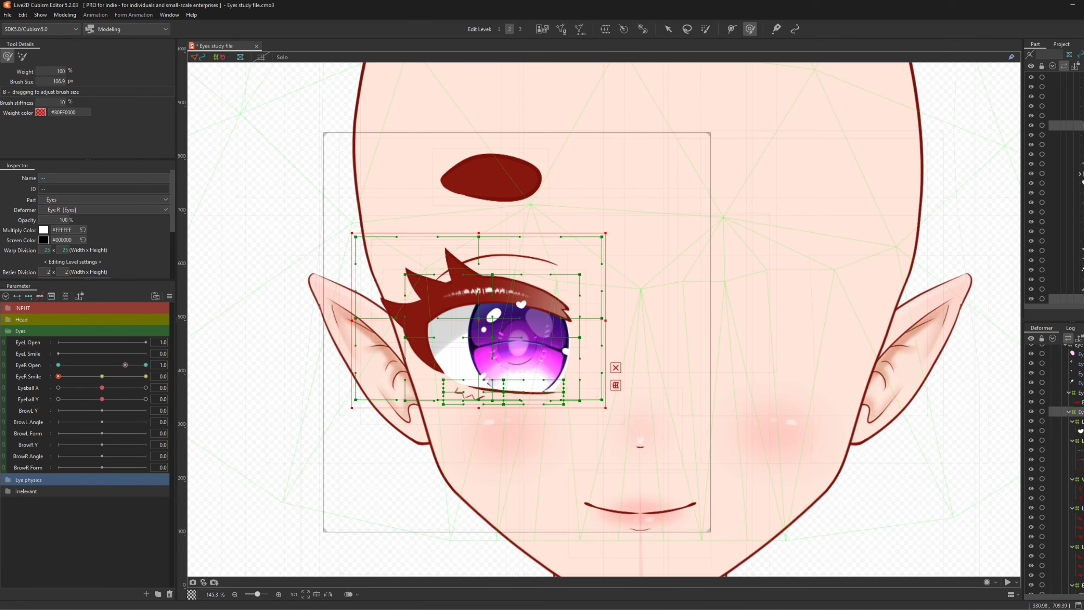
click(610, 29)
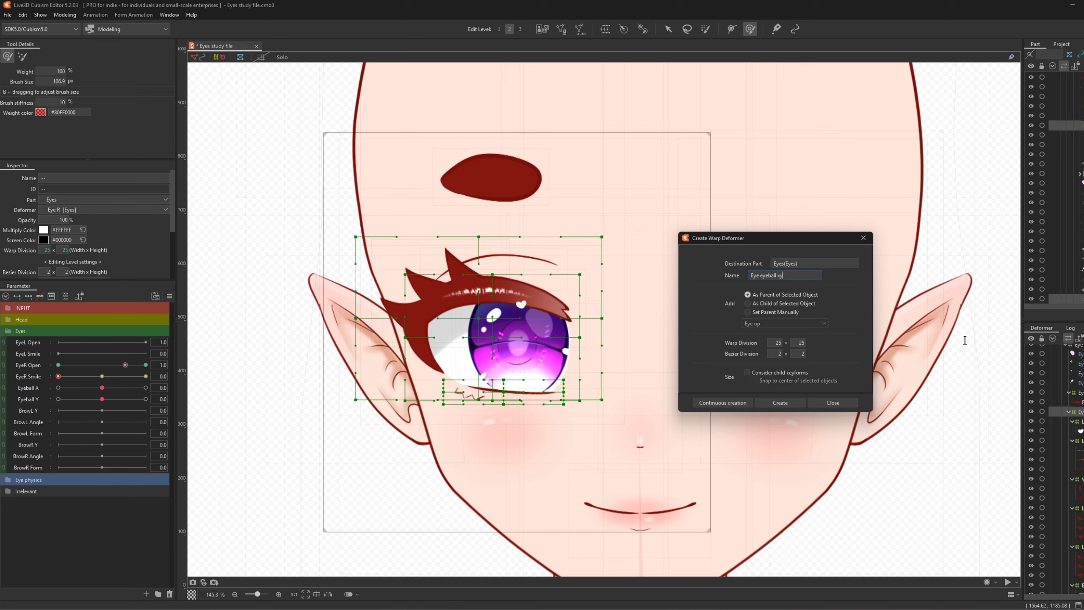
click(783, 404)
mouse_move(470, 340)
mouse_down()
mouse_move(495, 340)
mouse_move(442, 332)
mouse_move(487, 335)
mouse_move(452, 347)
mouse_move(497, 326)
mouse_move(456, 328)
mouse_move(484, 341)
mouse_move(478, 328)
mouse_move(460, 323)
mouse_move(482, 347)
mouse_move(524, 347)
mouse_move(446, 339)
mouse_move(479, 348)
mouse_up()
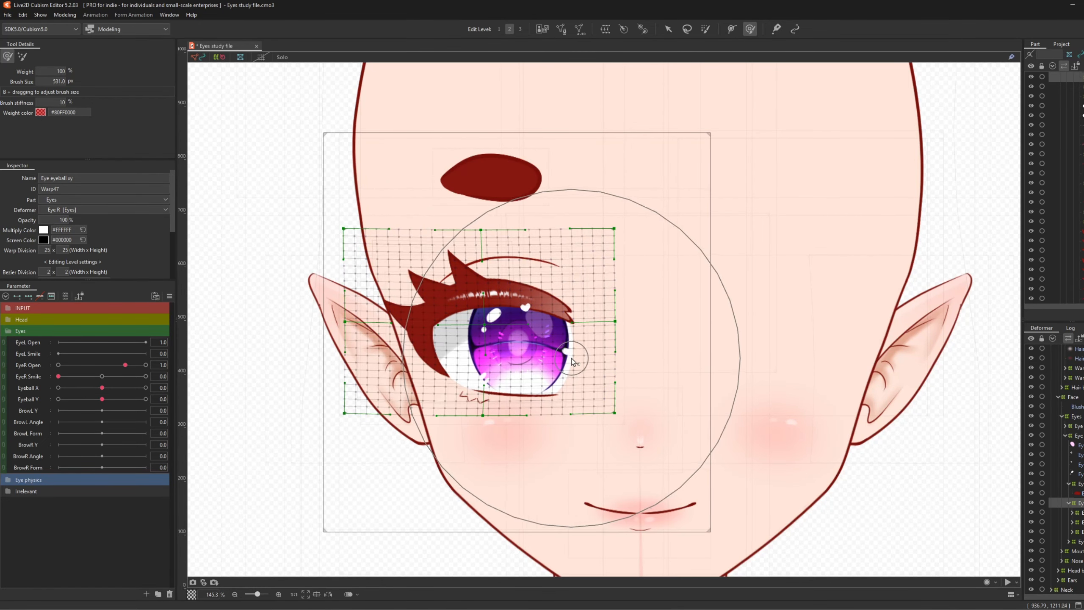
- Key Eyeball X on the Eye eyeball xy warp, shifting the eye right at 1.0 and left at -1.0
key(ctrl+z)
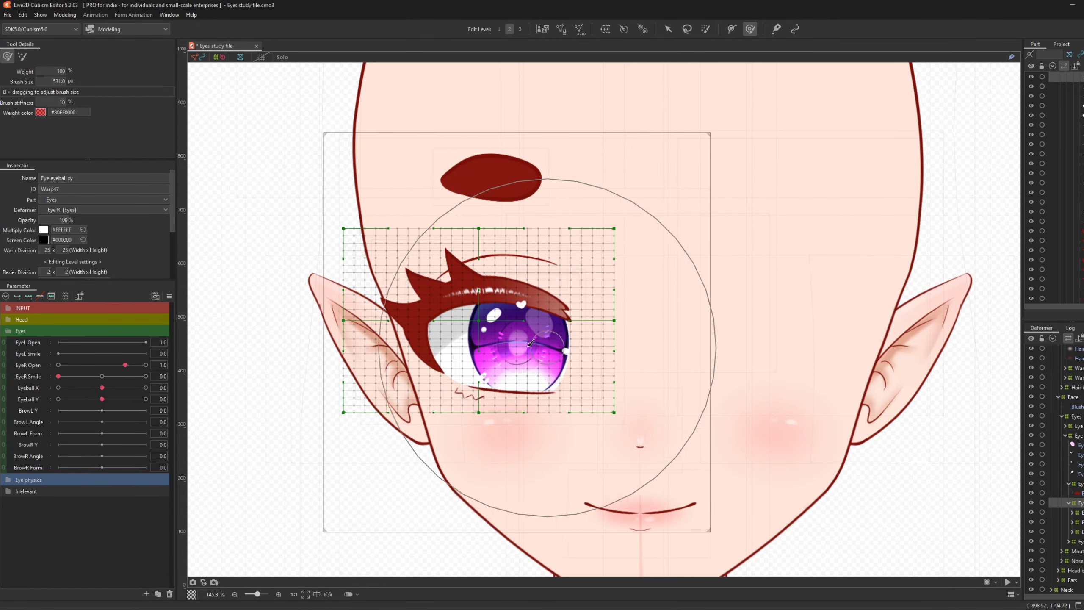
click(27, 386)
click(146, 388)
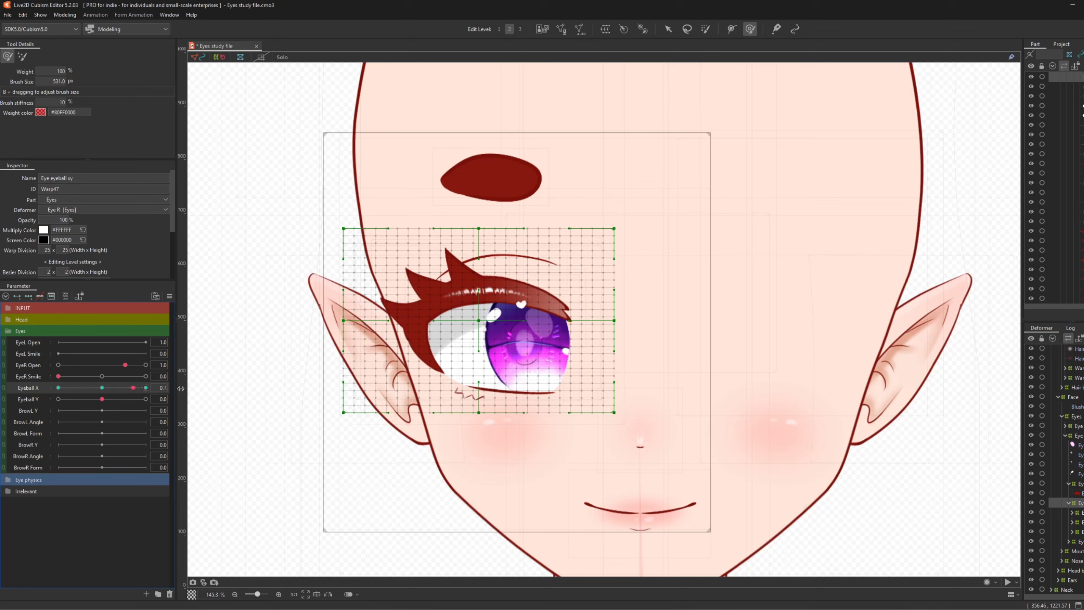
drag(493, 315, 508, 315)
drag(146, 387, 58, 387)
drag(490, 314, 480, 314)
mouse_move(59, 387)
mouse_down()
mouse_move(211, 397)
mouse_move(2, 411)
mouse_move(78, 391)
mouse_up()
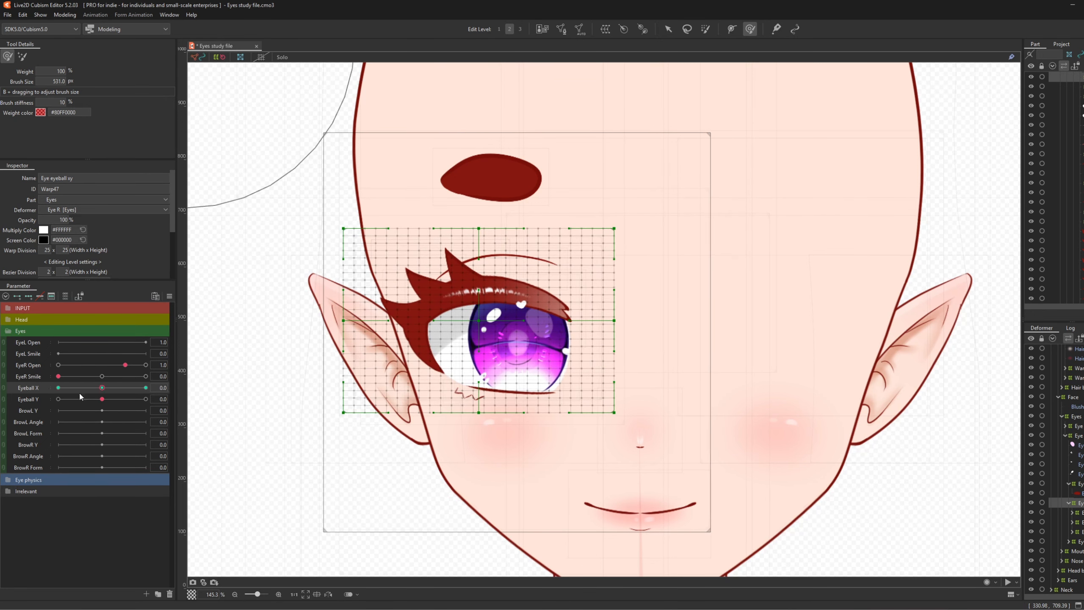
- Key Eyeball Y, raising the eye at 1.0 and lowering it at -1.0, then reset to 0
click(145, 399)
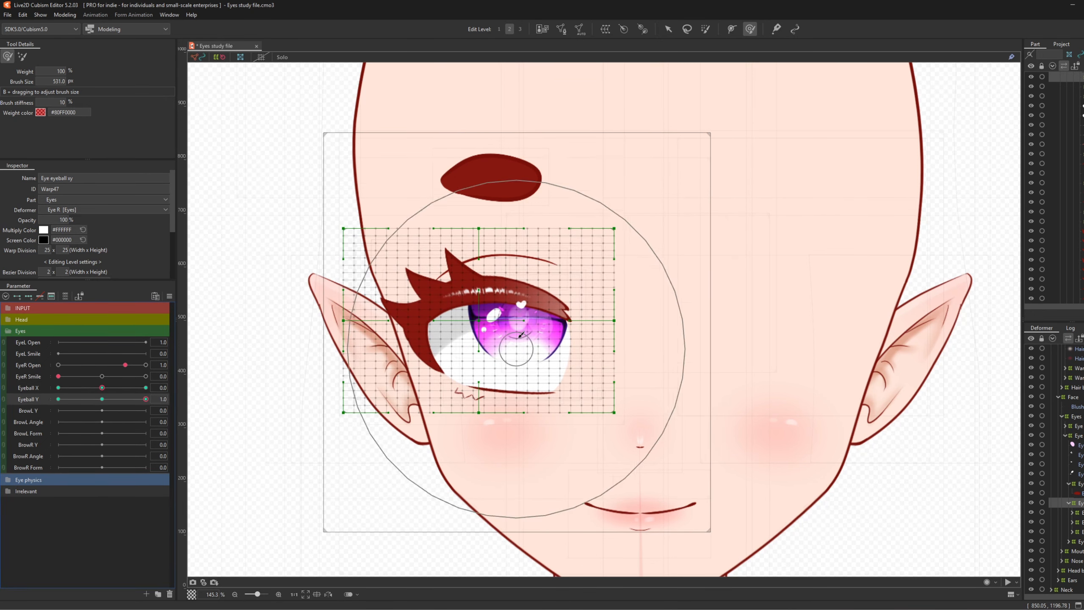
click(520, 351)
drag(518, 352, 510, 325)
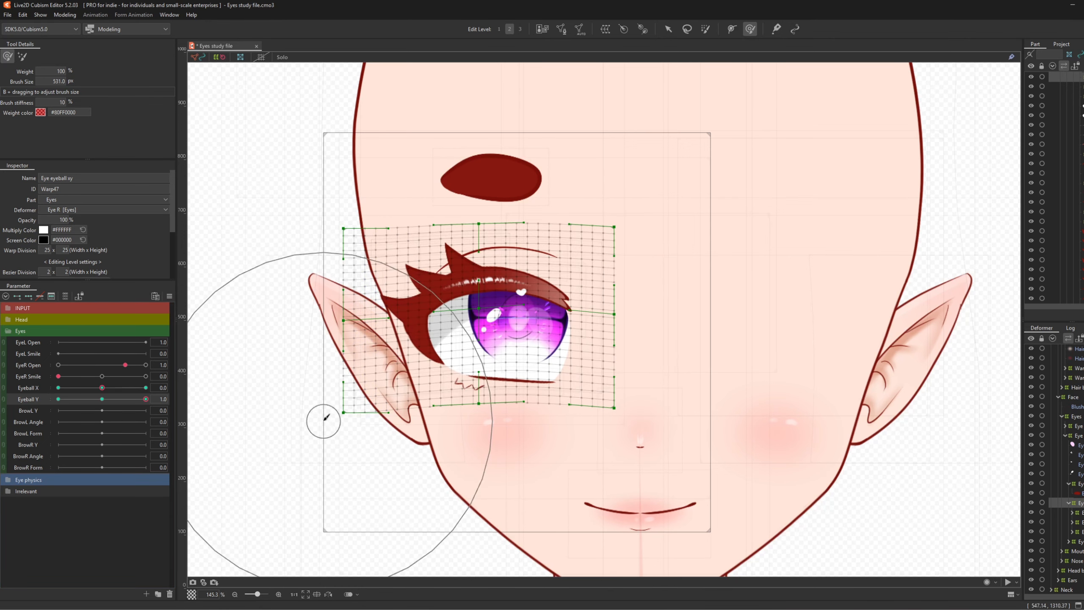
click(58, 399)
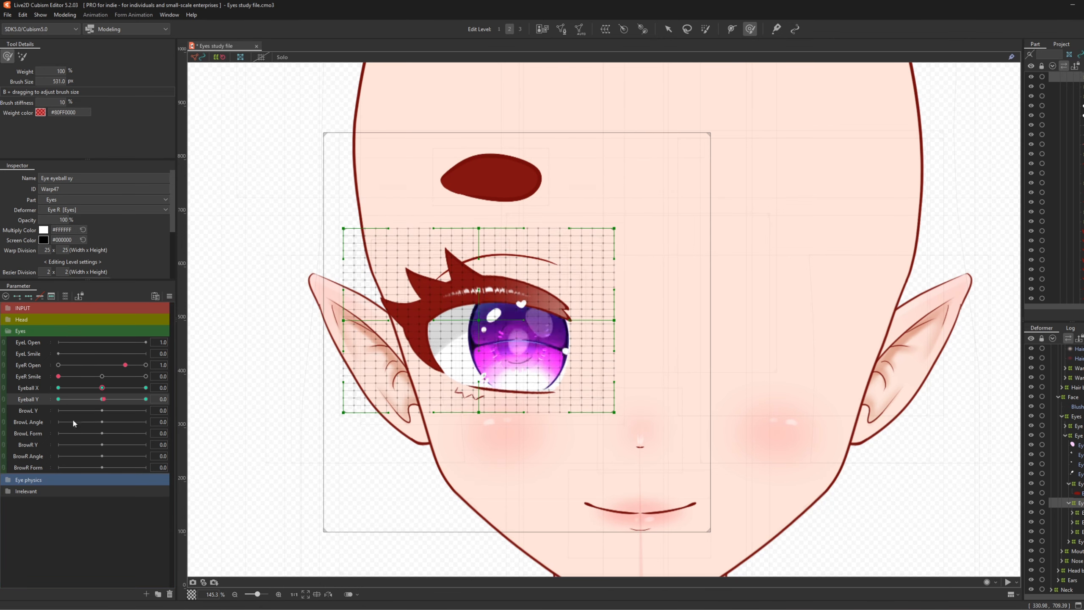
click(500, 307)
drag(498, 305, 499, 309)
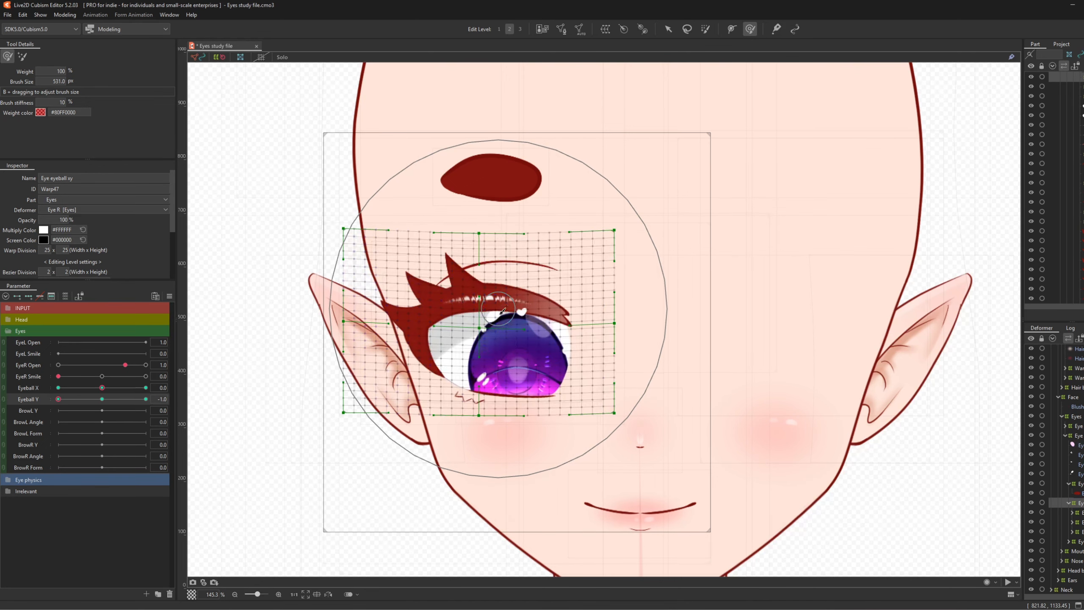
drag(499, 389, 501, 393)
drag(472, 256, 473, 259)
mouse_move(70, 398)
mouse_down()
mouse_move(146, 403)
mouse_move(58, 416)
mouse_up()
click(102, 400)
- Synthesize the warp's corner keyforms and test diagonal gaze with Eyeball X/Y linked, then recentre
key(ctrl)
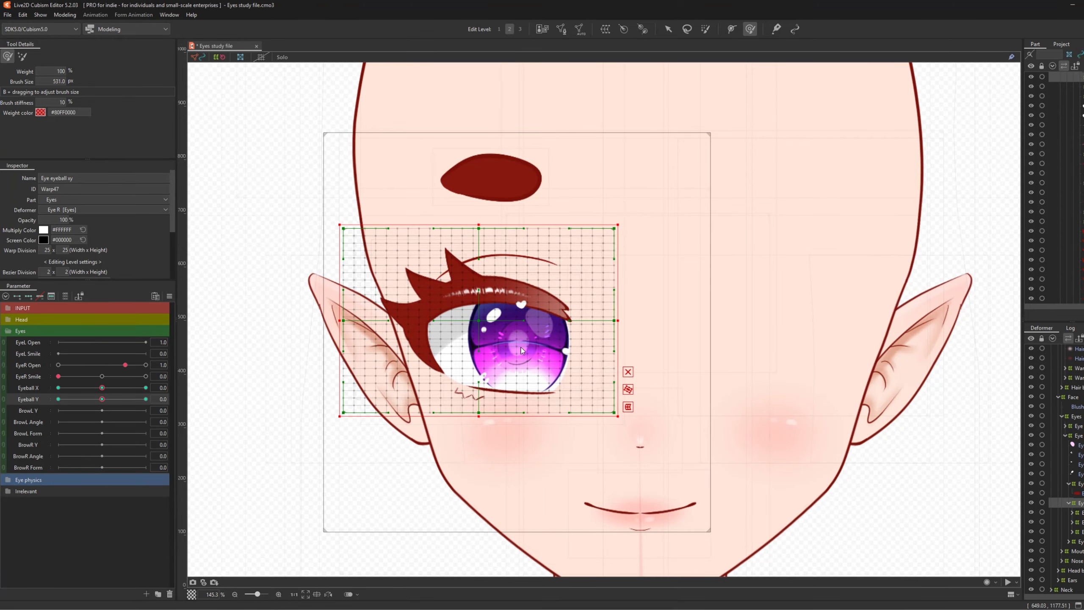
key(ctrl+4)
click(547, 391)
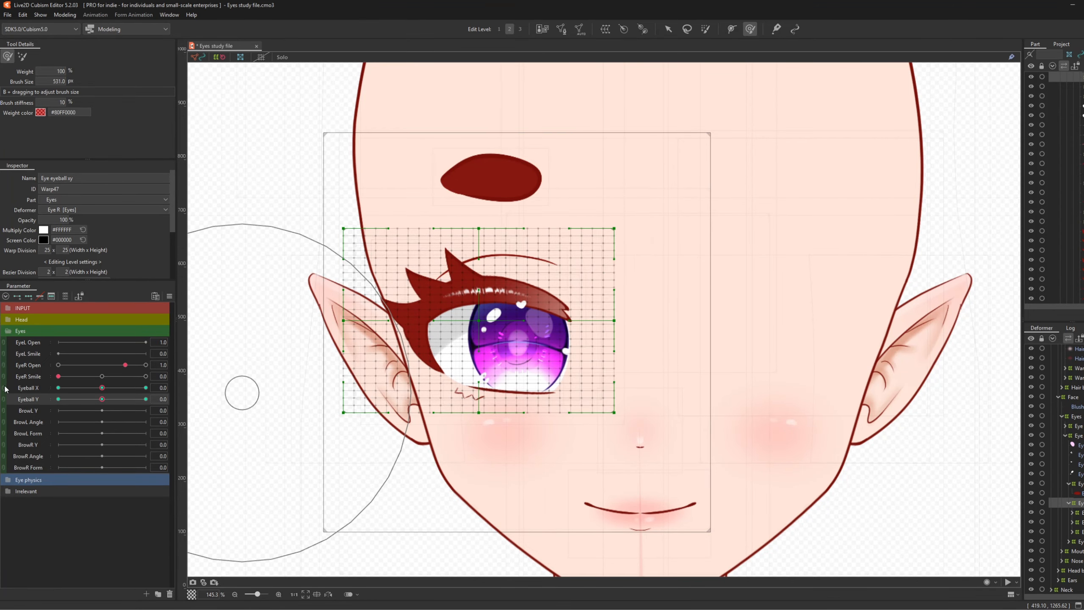
click(3, 388)
drag(102, 402, 81, 386)
click(102, 403)
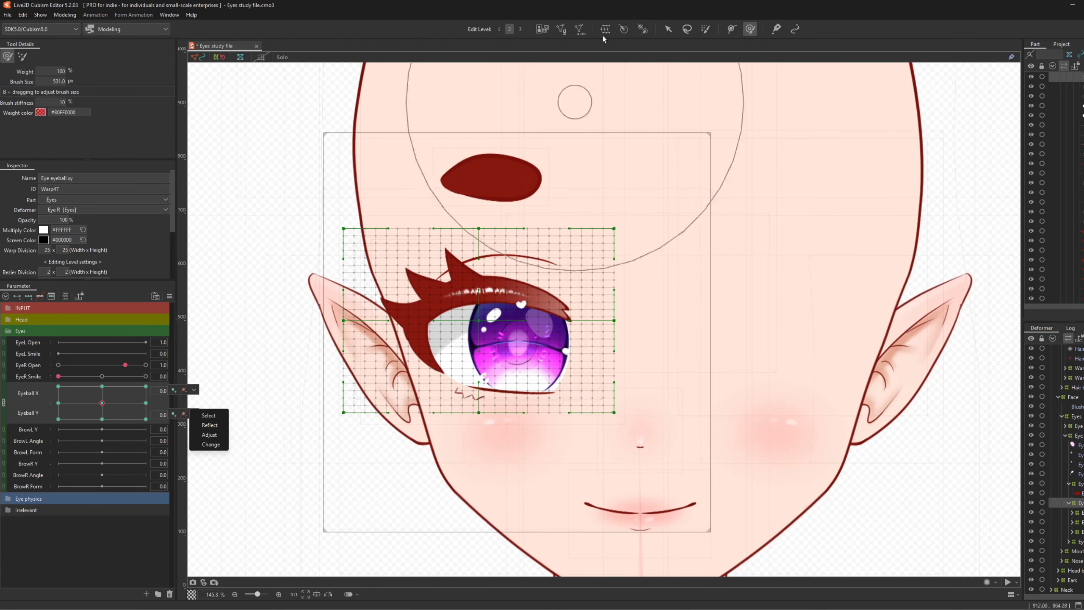
- Switch back to the Select tool to pick the right eyebrow mesh Brow_R
click(669, 29)
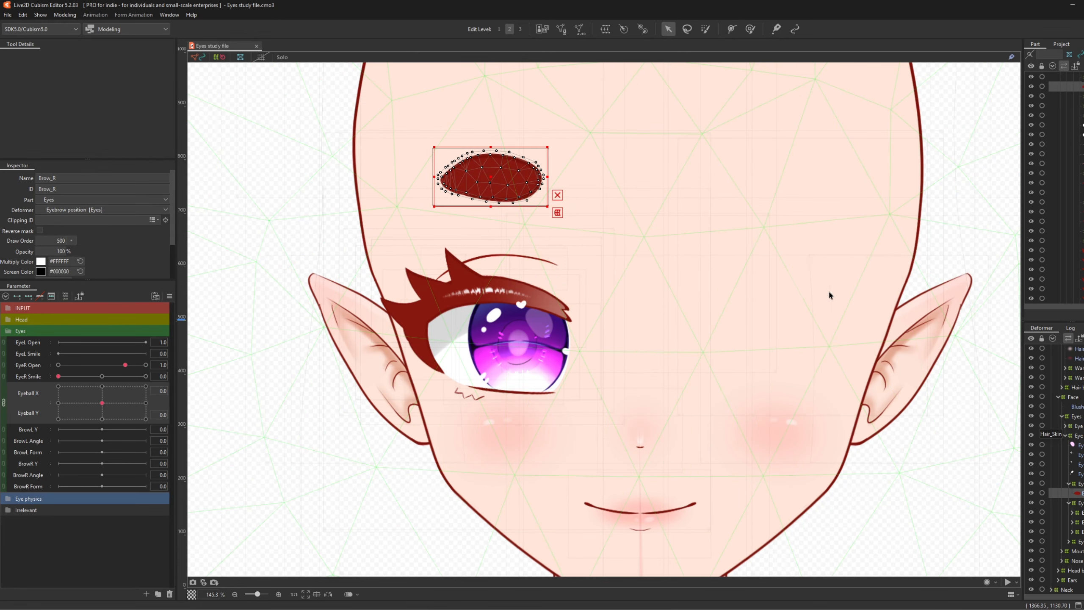
- Create a 15x15 warp deformer named Brow angle around Brow_R and pick the deform brush
click(609, 29)
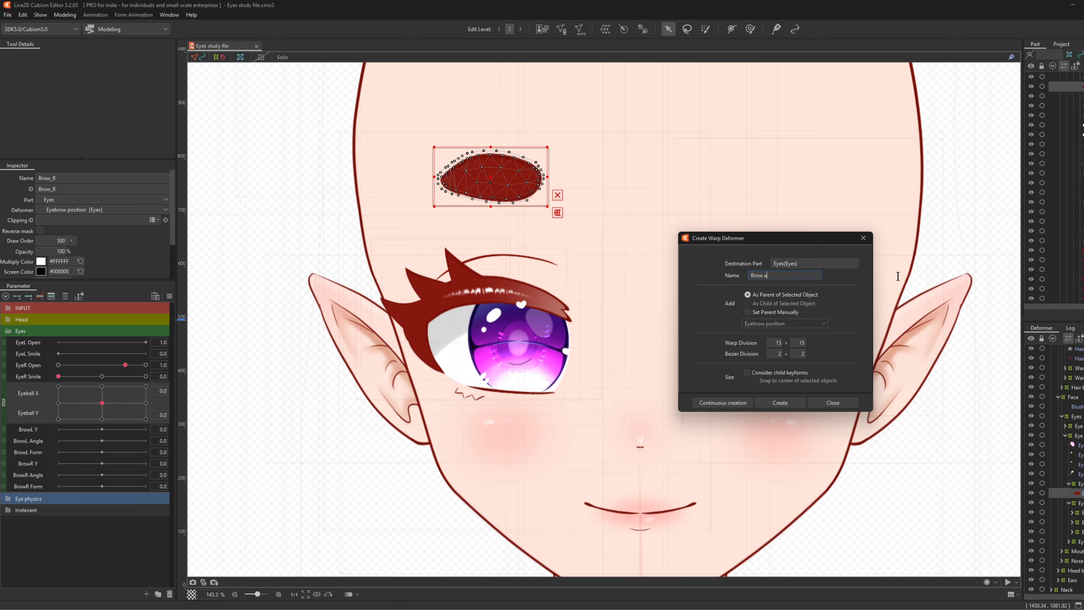
click(793, 404)
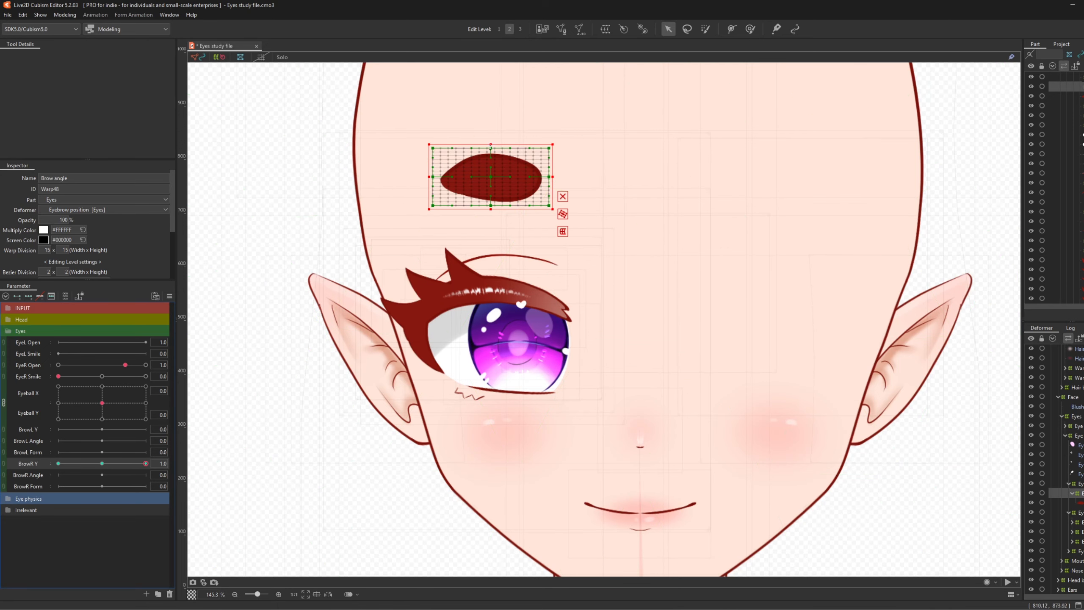
click(751, 29)
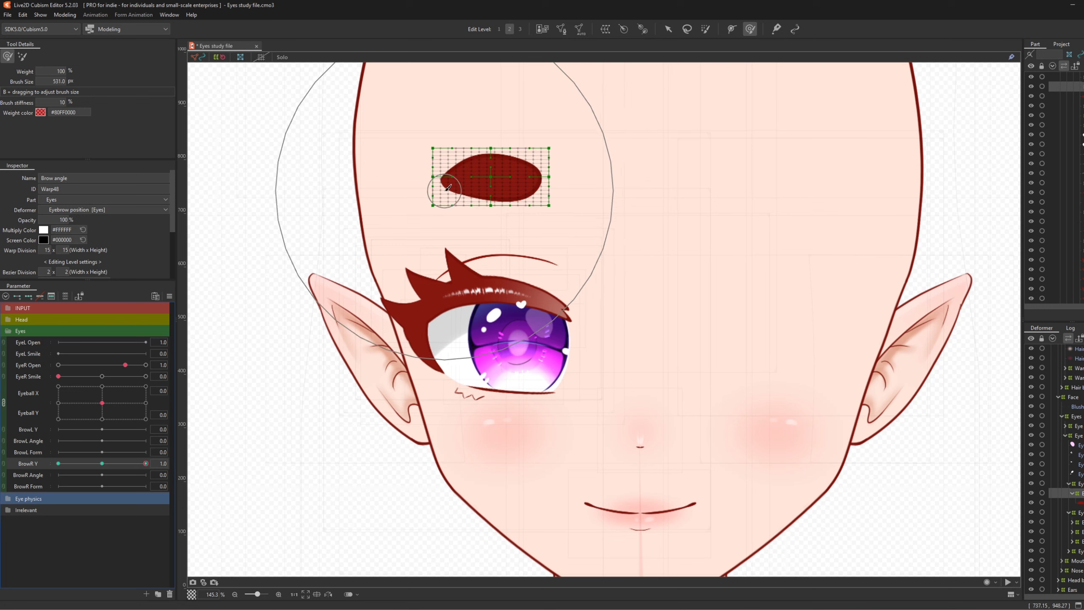
click(705, 29)
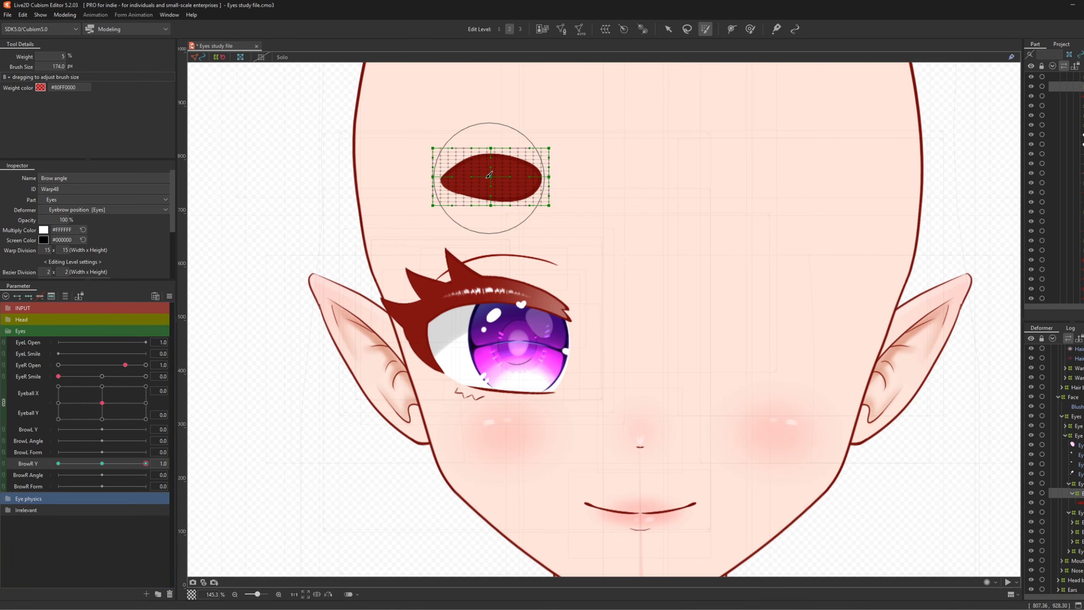
click(751, 29)
- Raise the brow at BrowR Y 1.0 and lower it at -1.0, then reset BrowR Y to 0
drag(495, 175, 493, 163)
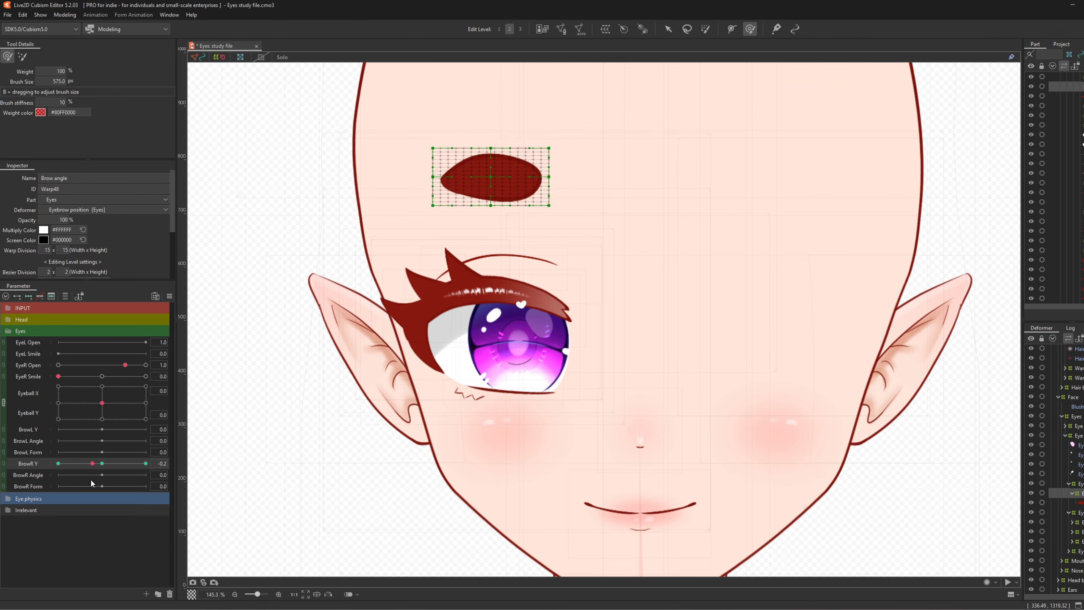
drag(189, 454, 3, 550)
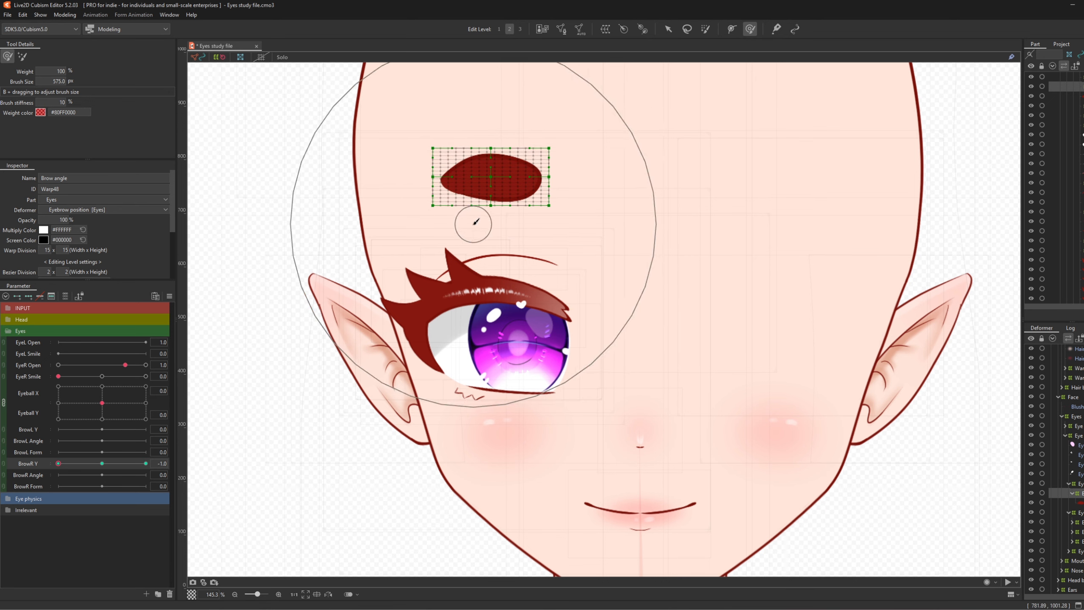
key(b)
drag(475, 224, 563, 242)
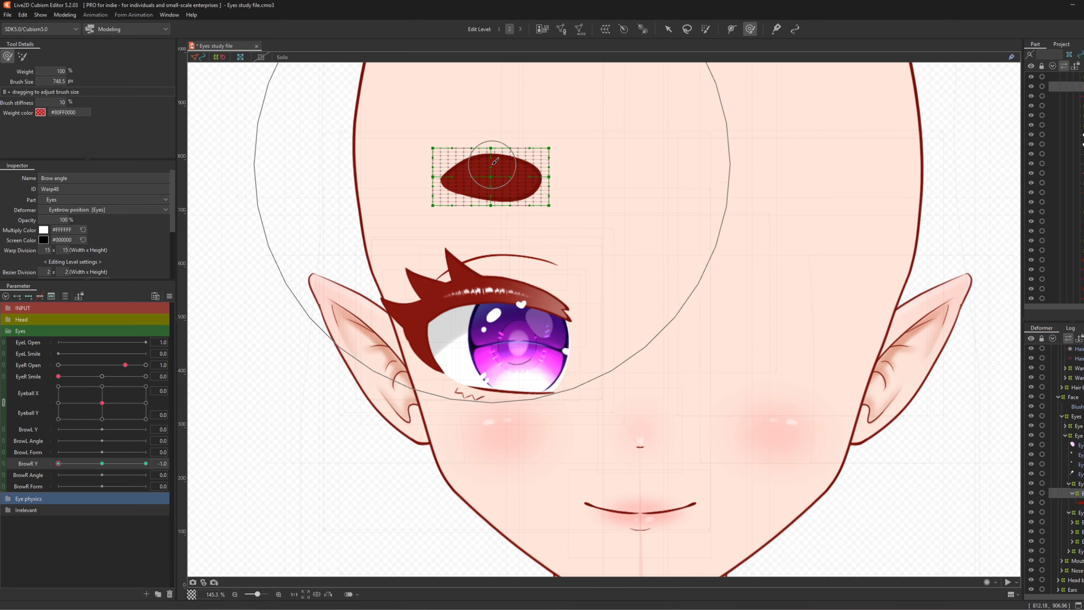
drag(495, 171, 495, 193)
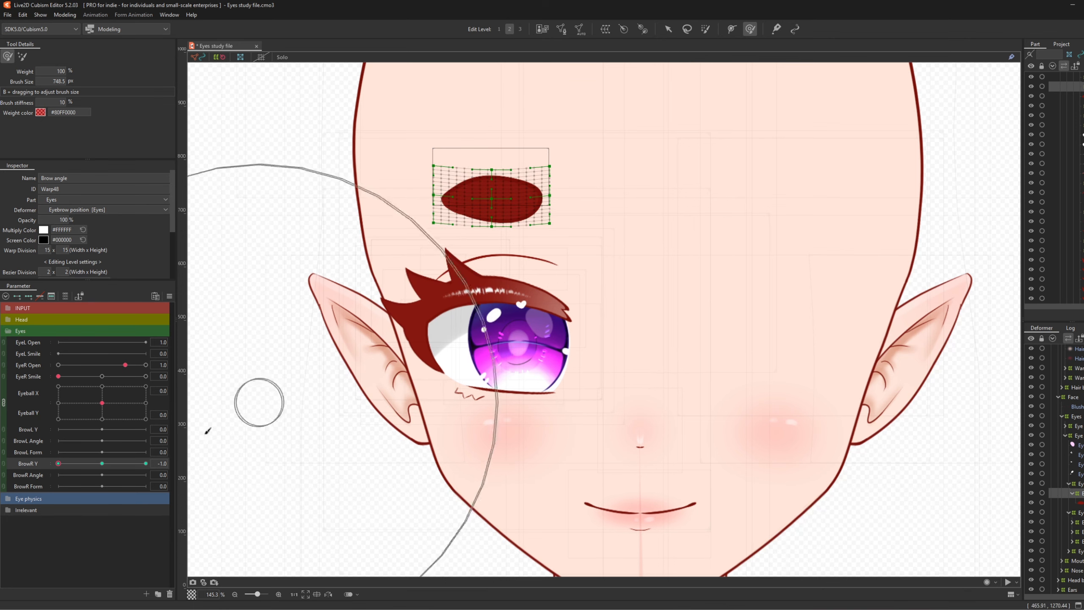
drag(70, 462, 234, 450)
drag(496, 170, 497, 157)
mouse_move(139, 464)
mouse_down()
mouse_move(114, 469)
mouse_move(246, 452)
mouse_move(71, 514)
mouse_move(393, 470)
mouse_up()
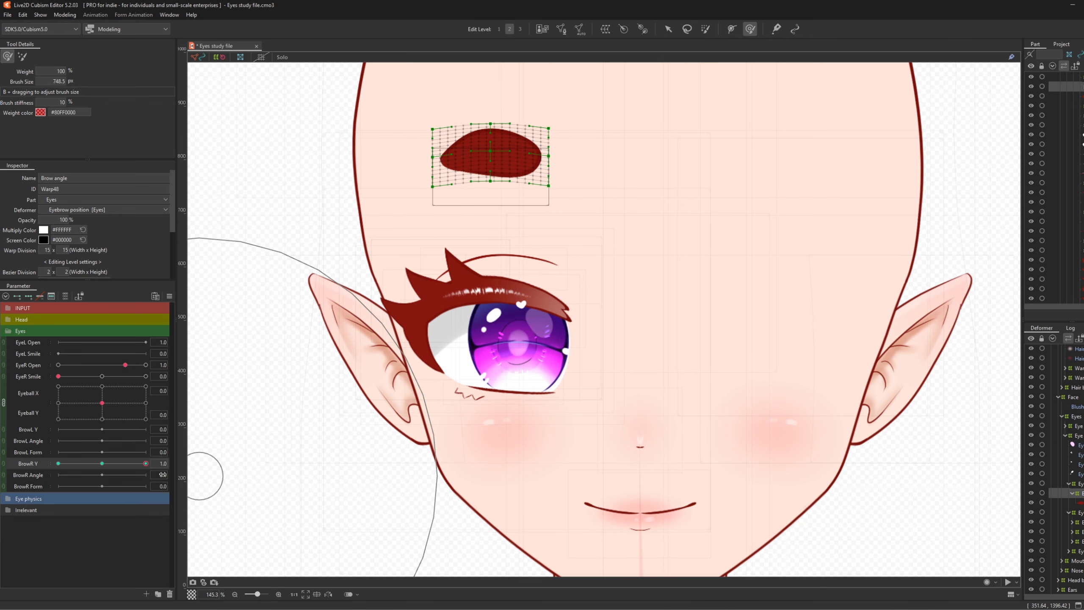
click(103, 463)
- Add BrowR Angle keys and tilt the brow up at 1.0 and down at -1.0, then reset it
click(26, 296)
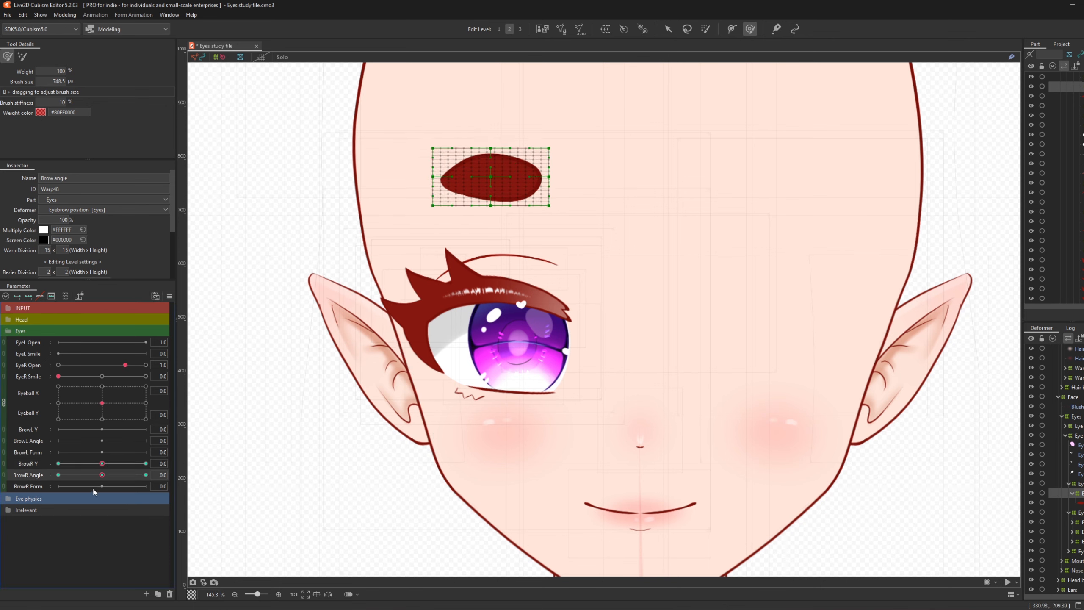
drag(152, 474, 161, 474)
key(b)
drag(739, 213, 606, 217)
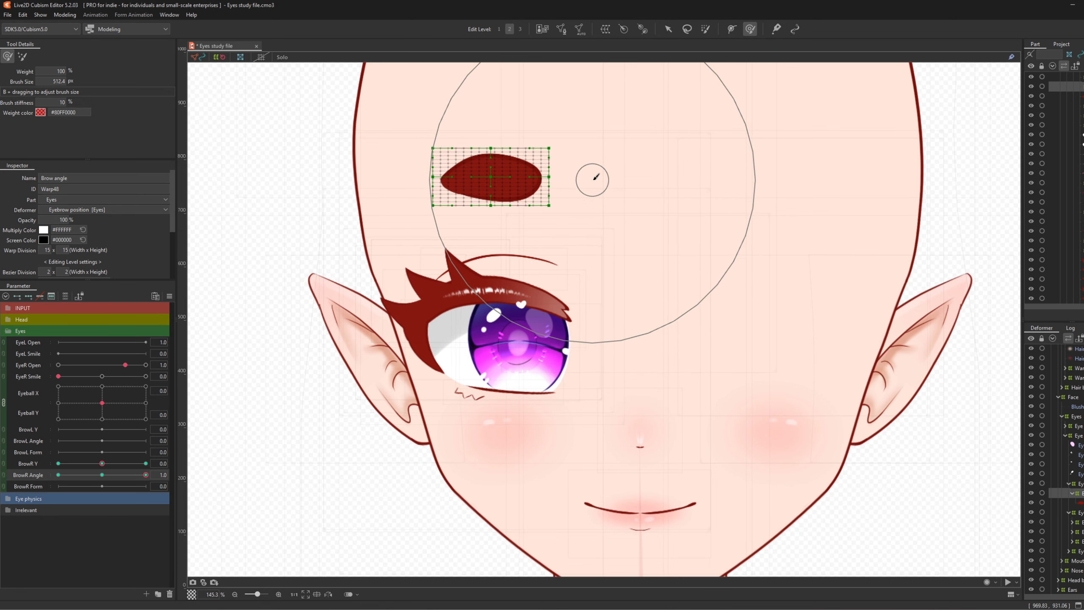
mouse_move(605, 206)
mouse_down()
mouse_move(588, 191)
mouse_move(609, 187)
mouse_up()
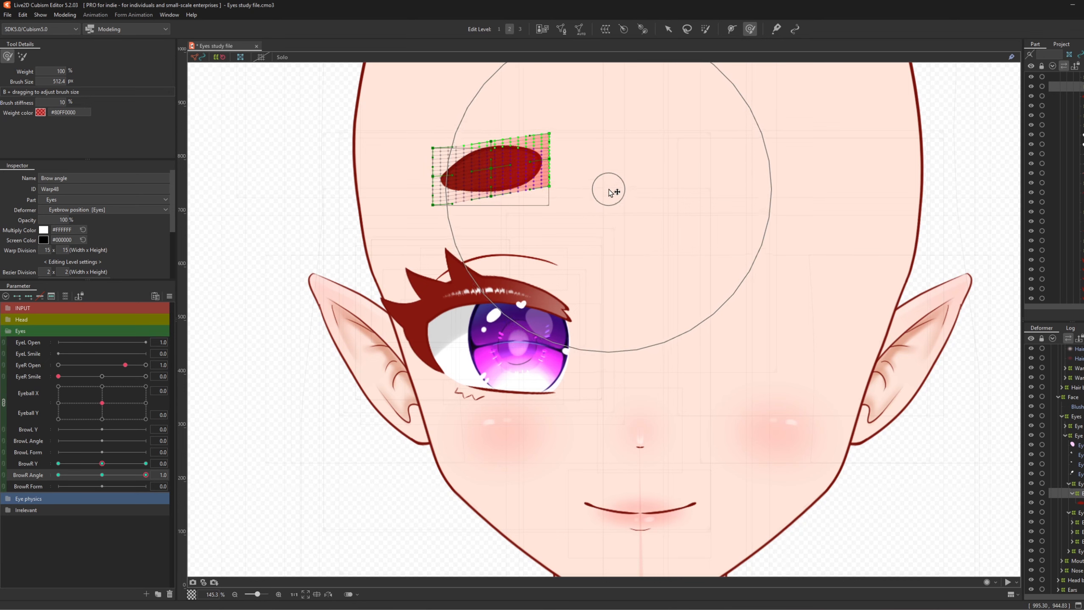
drag(136, 474, 100, 474)
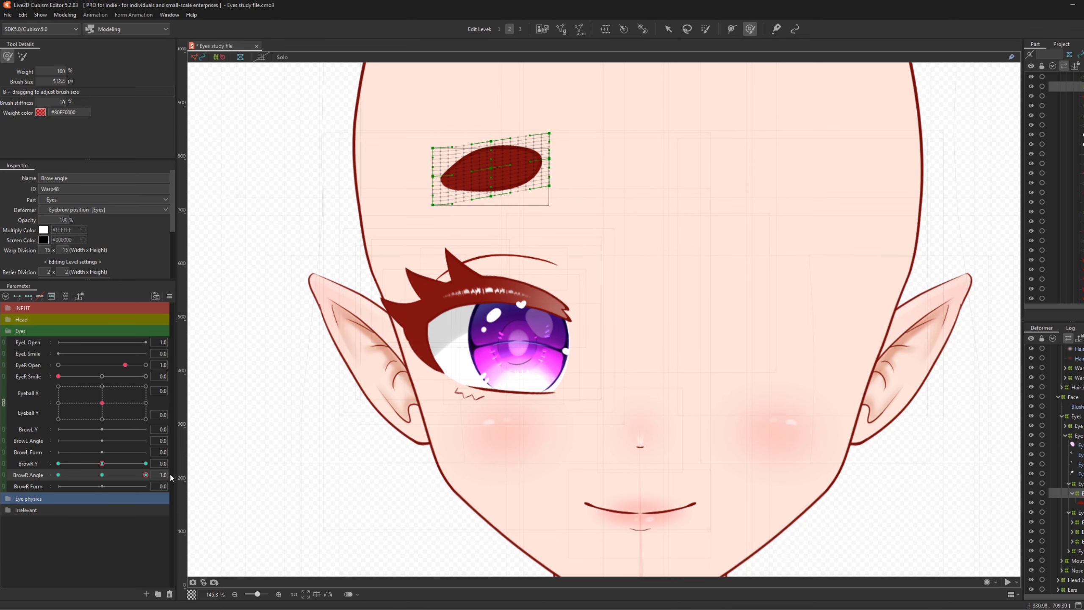
mouse_move(592, 201)
mouse_down()
mouse_move(597, 220)
mouse_move(611, 216)
mouse_up()
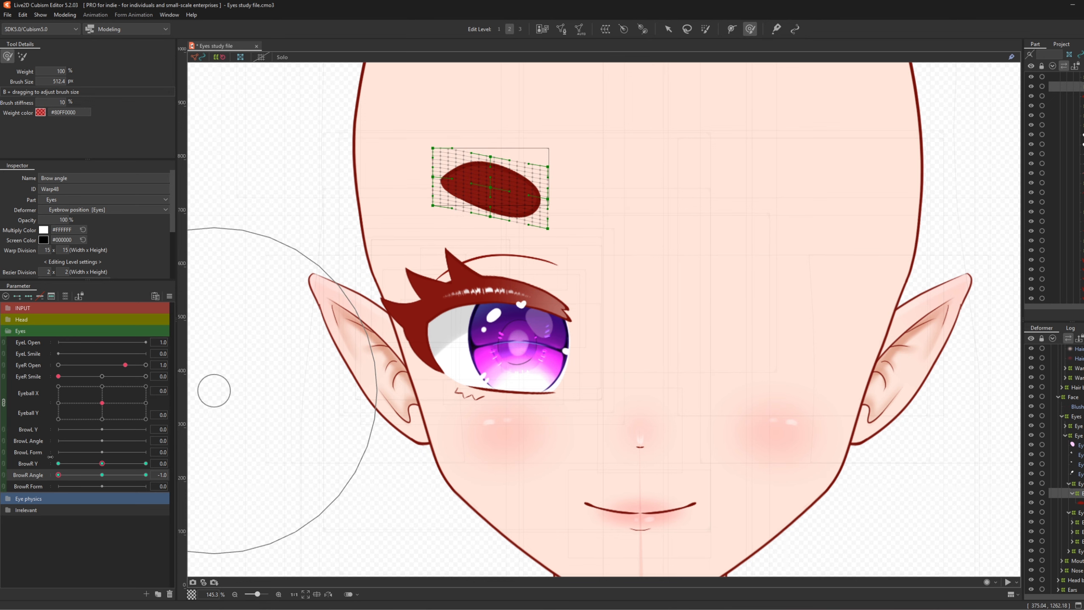
drag(59, 474, 67, 474)
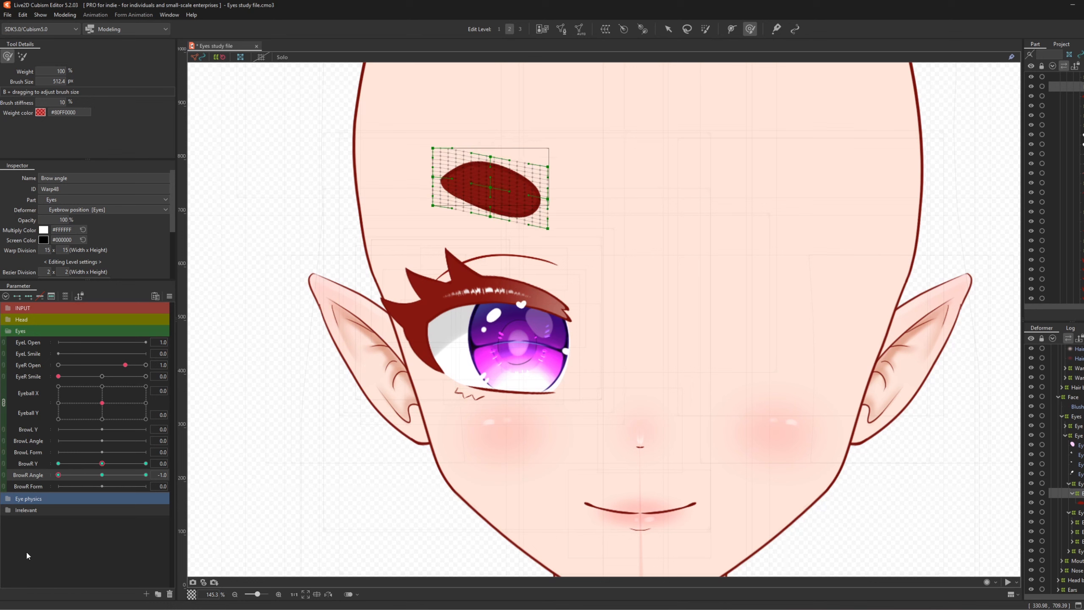
drag(6, 536, 232, 529)
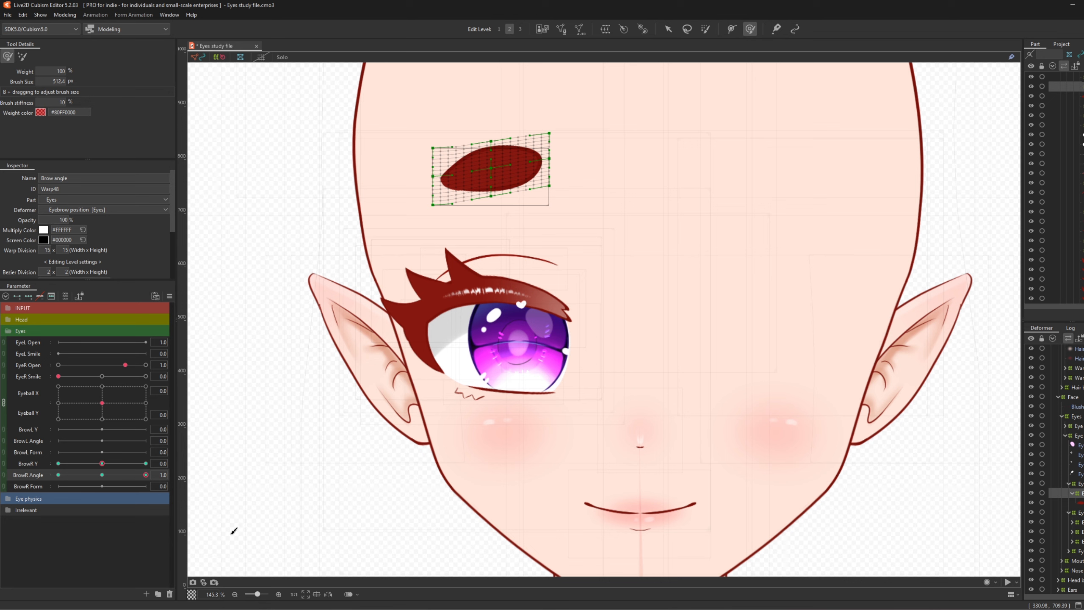
click(102, 474)
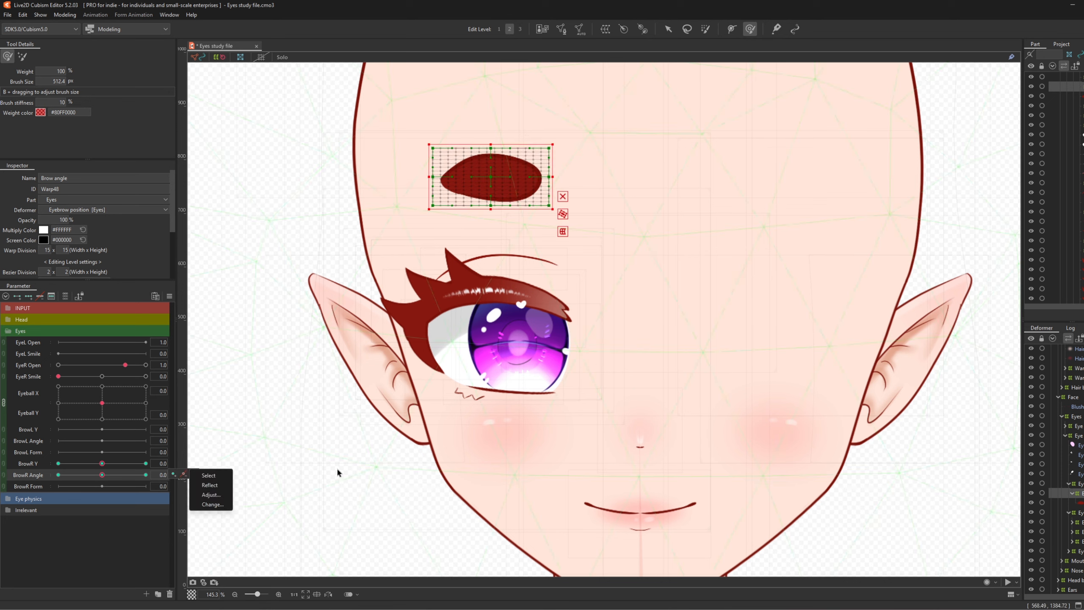
- Synthesize the BrowR Y / BrowR Angle corner forms and select the Eye eyeball xy deformer
key(ctrl+4)
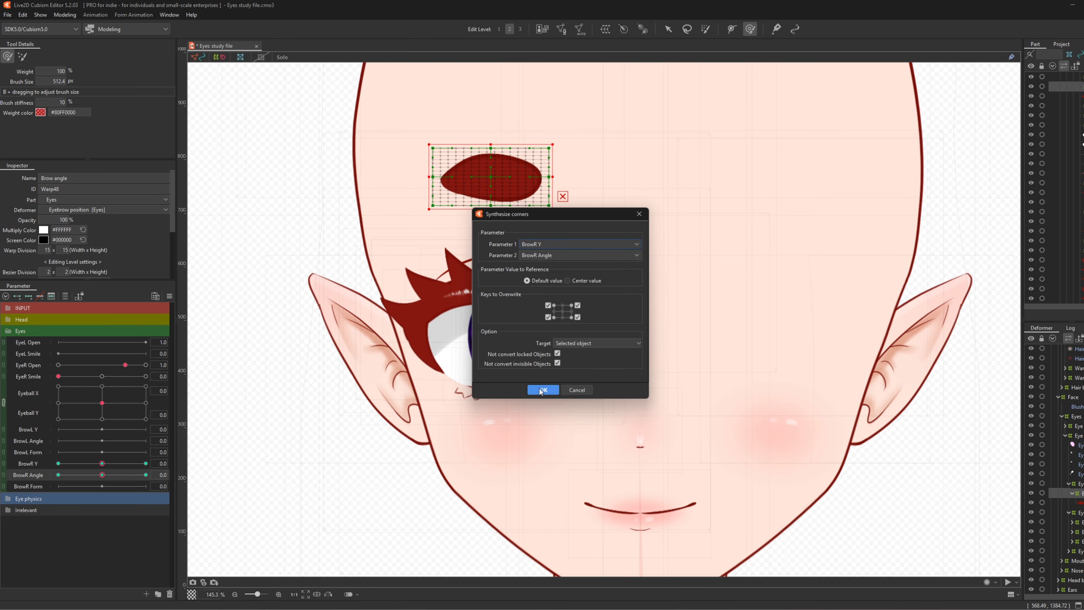
click(538, 390)
scroll(1080, 492, up, 2)
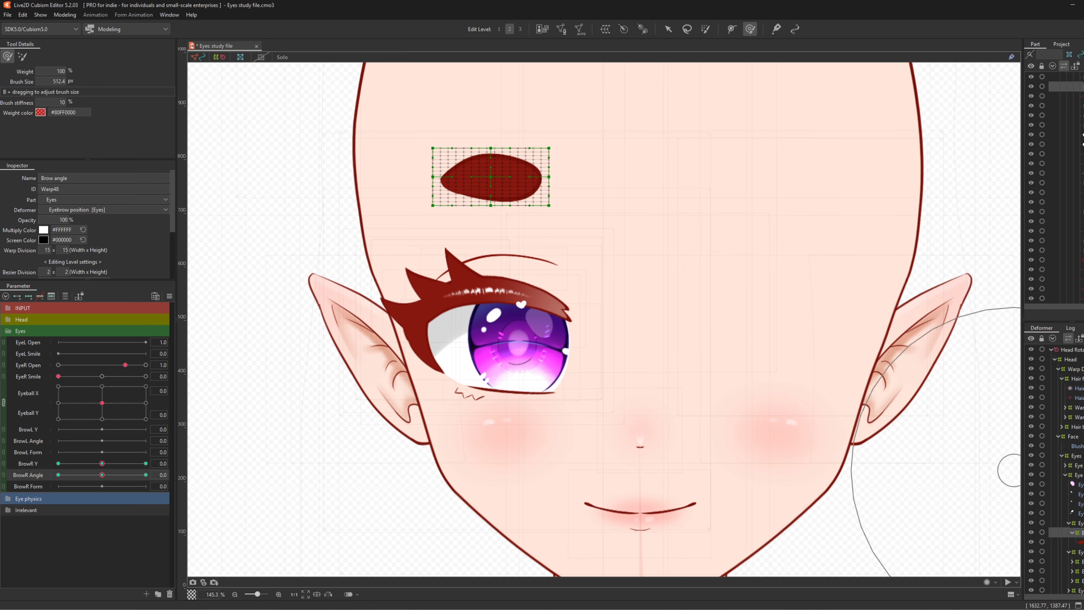
click(1080, 550)
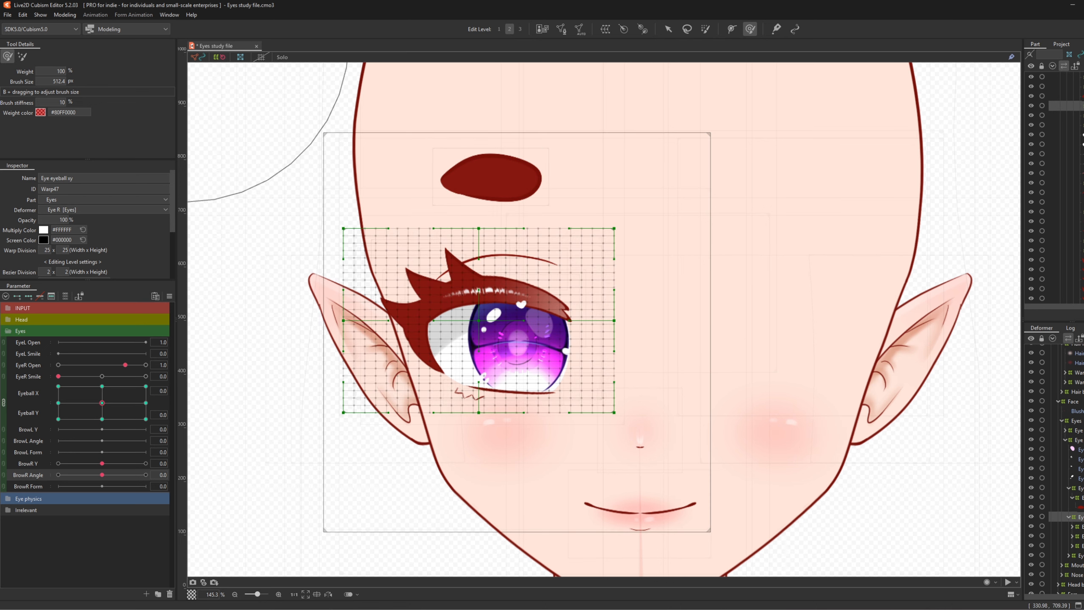
- Create a warp deformer named 'Eye eyebrow angle' over Eye eyeball xy and select BrowR Y
click(605, 32)
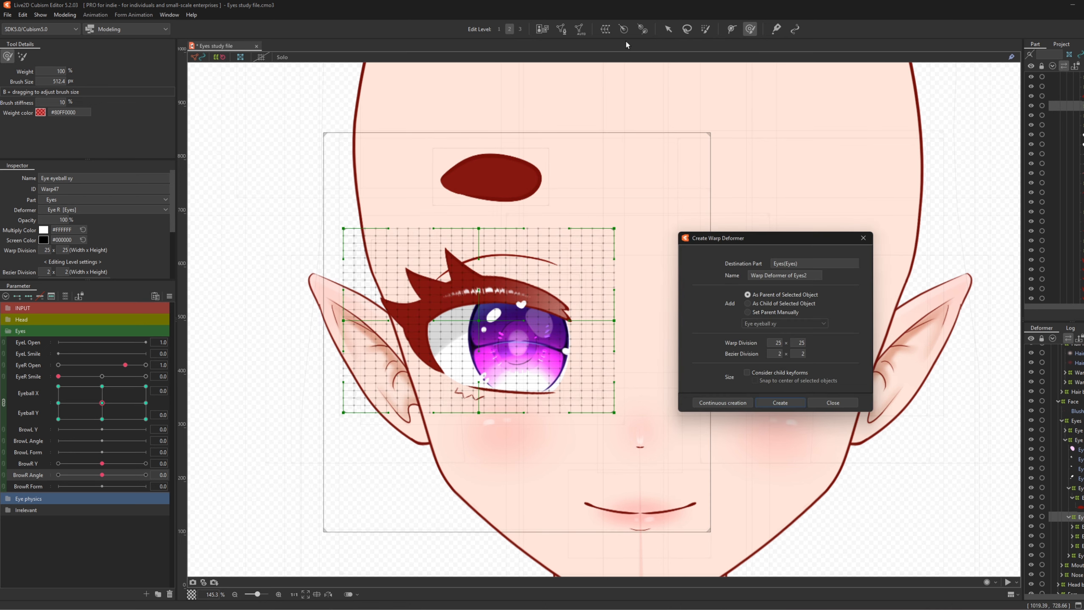
drag(815, 278, 782, 261)
text(Eye eyebrow angle)
click(792, 405)
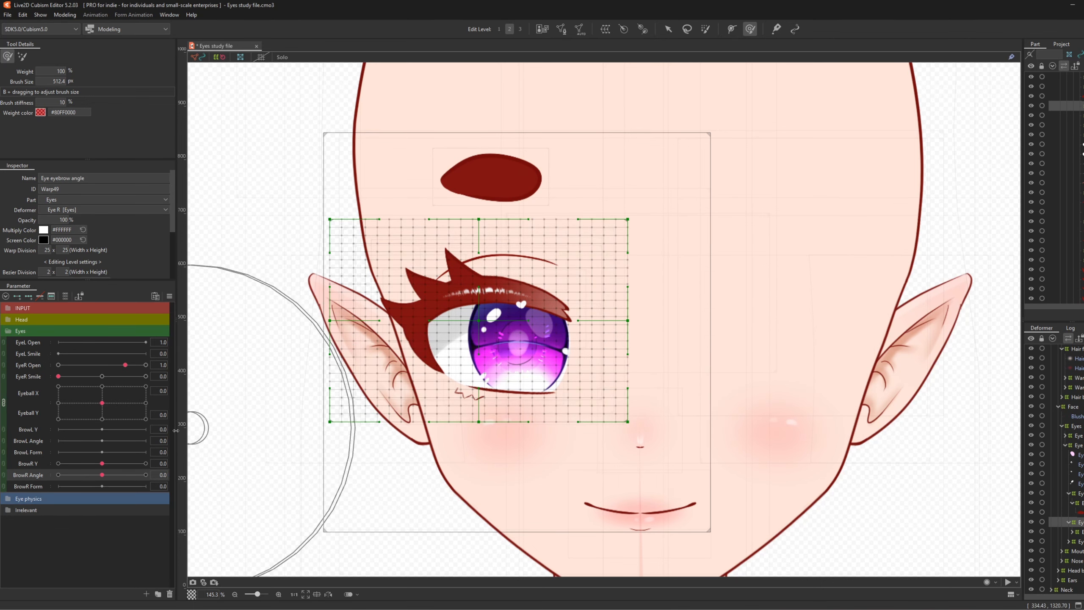
click(34, 464)
- Add BrowR Y keys to the Eye eyebrow angle warp and lift the eye area at 1.0
click(25, 296)
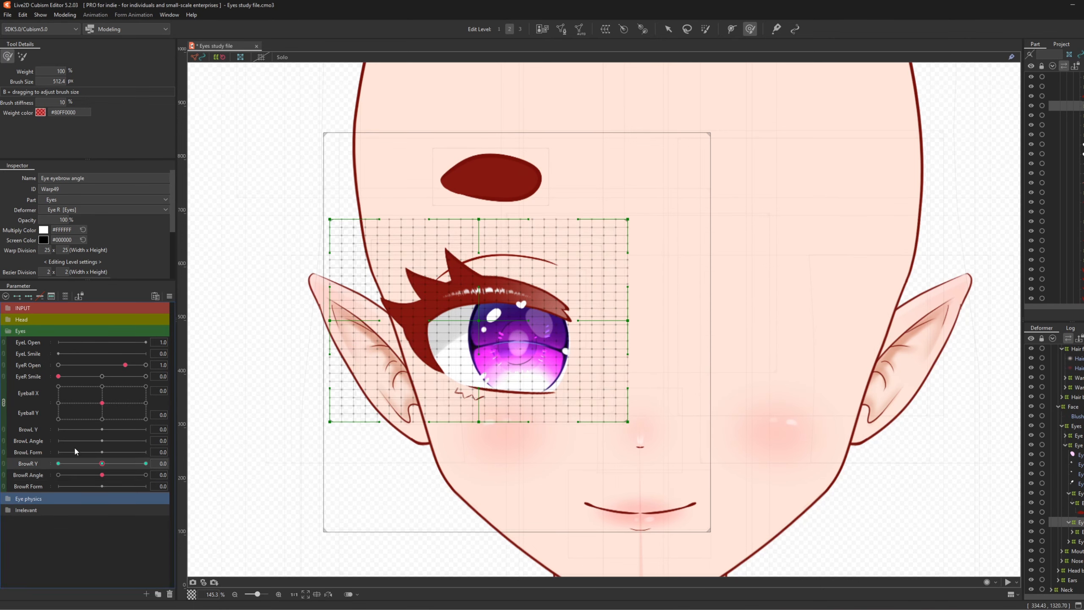
drag(110, 466, 146, 463)
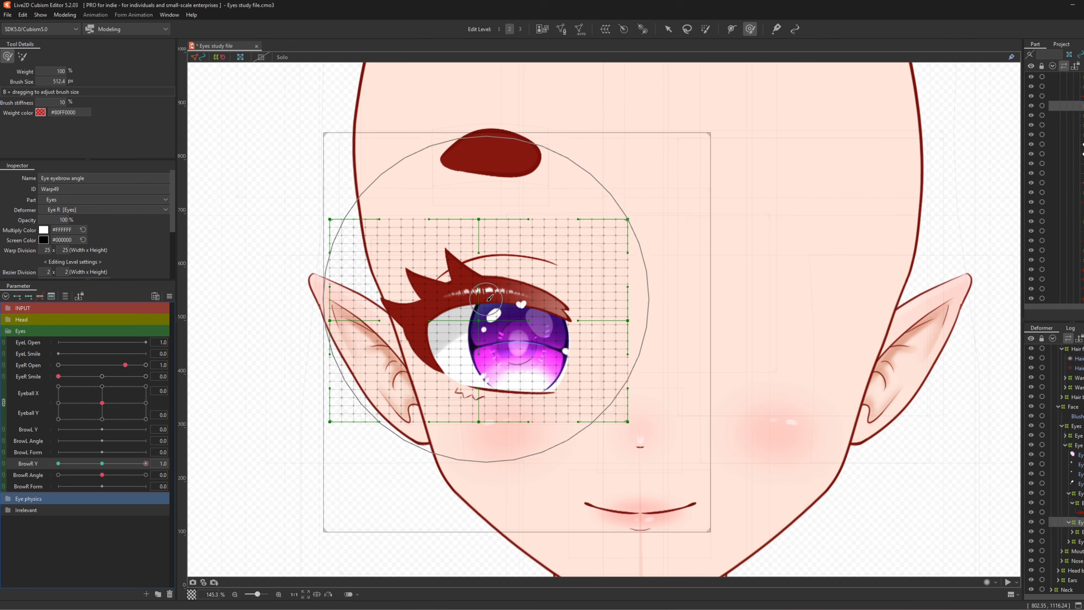
drag(491, 307, 491, 294)
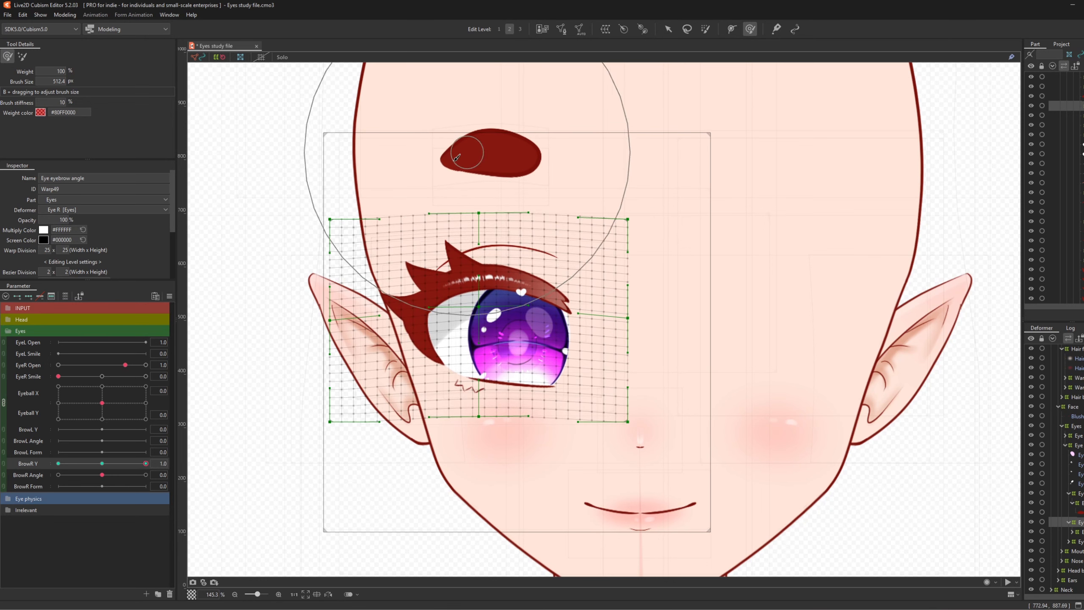
drag(476, 163, 476, 156)
drag(359, 166, 355, 159)
- Push the eye area down at BrowR Y -1.0, preview the motion, and return to 0
click(129, 464)
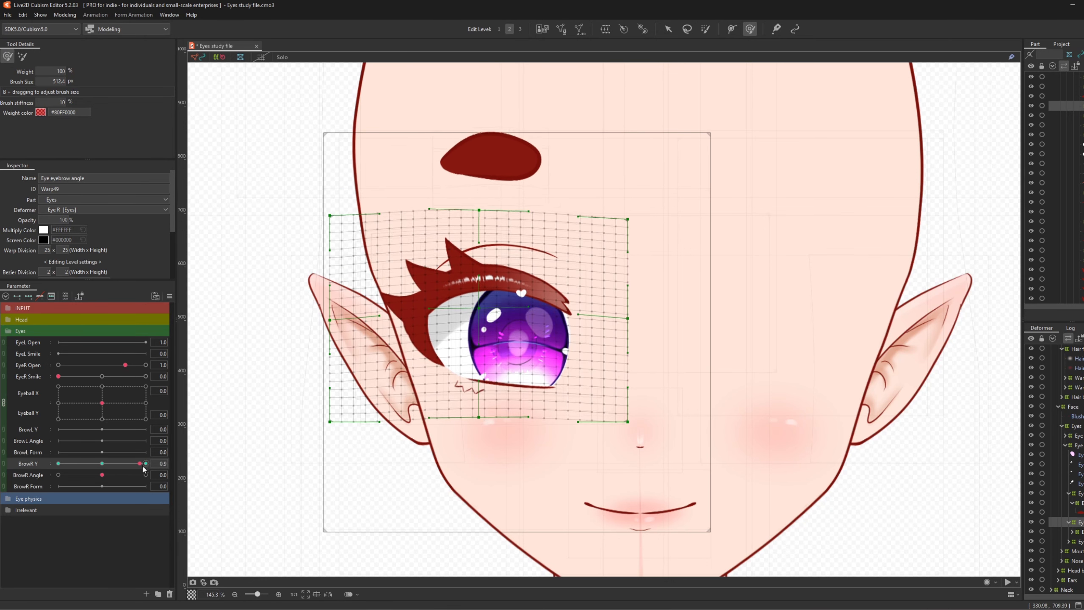
click(58, 463)
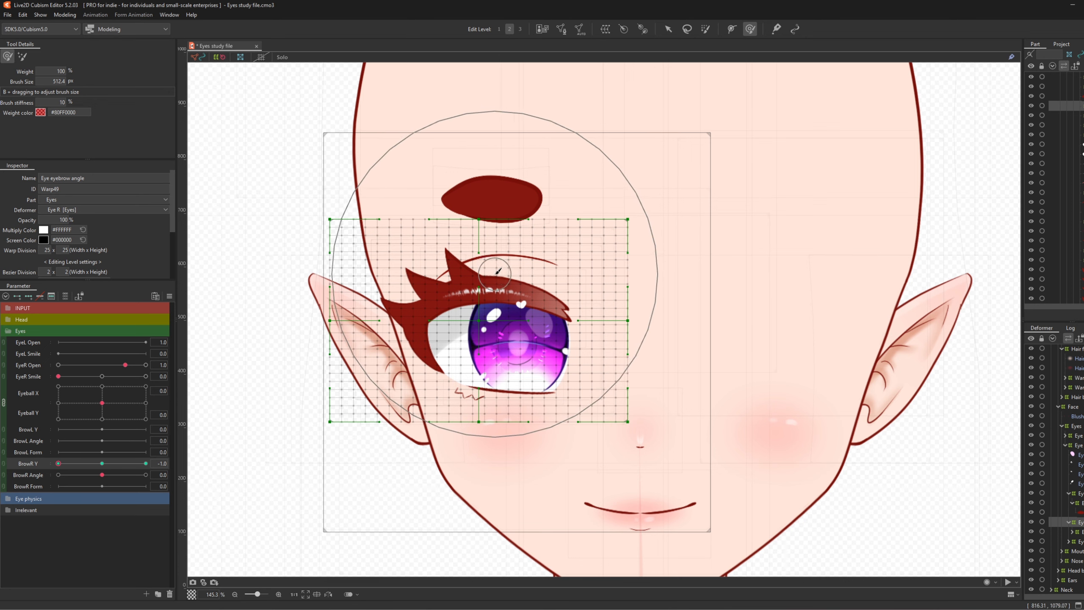
drag(471, 280, 497, 351)
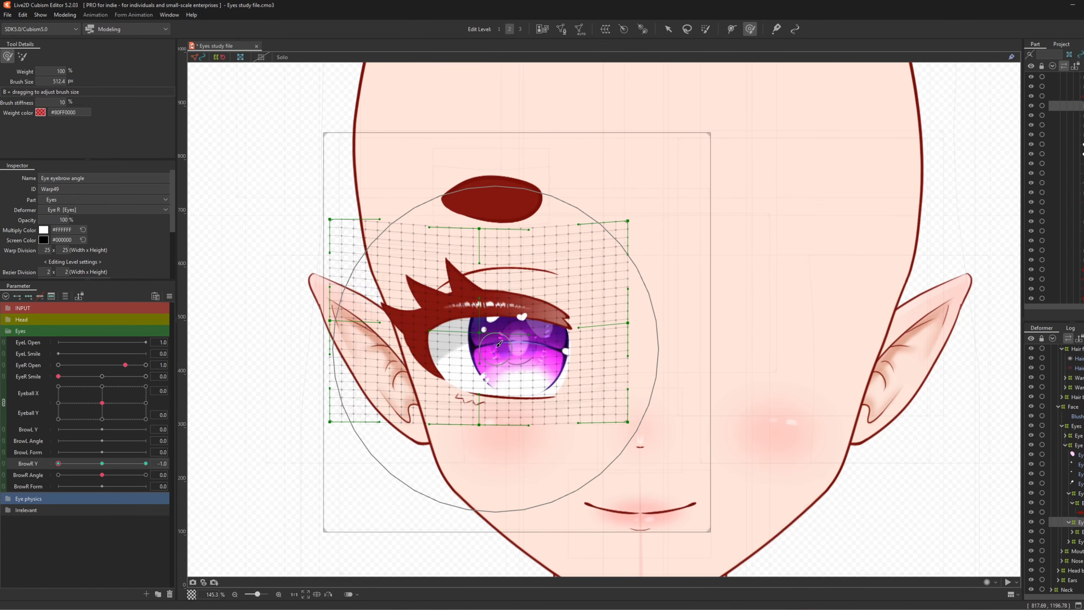
drag(500, 264, 502, 267)
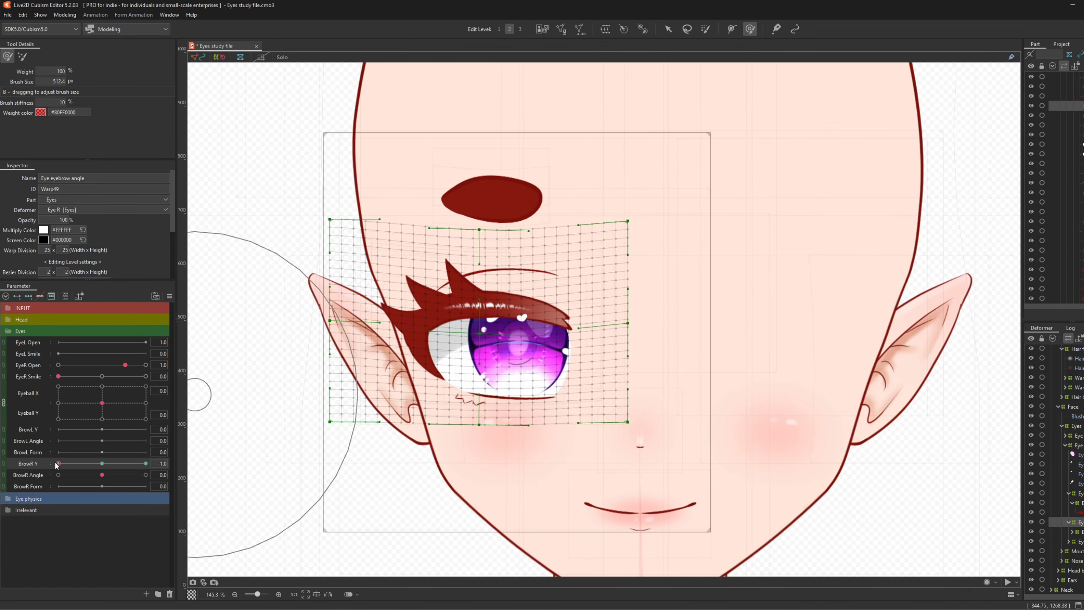
click(145, 464)
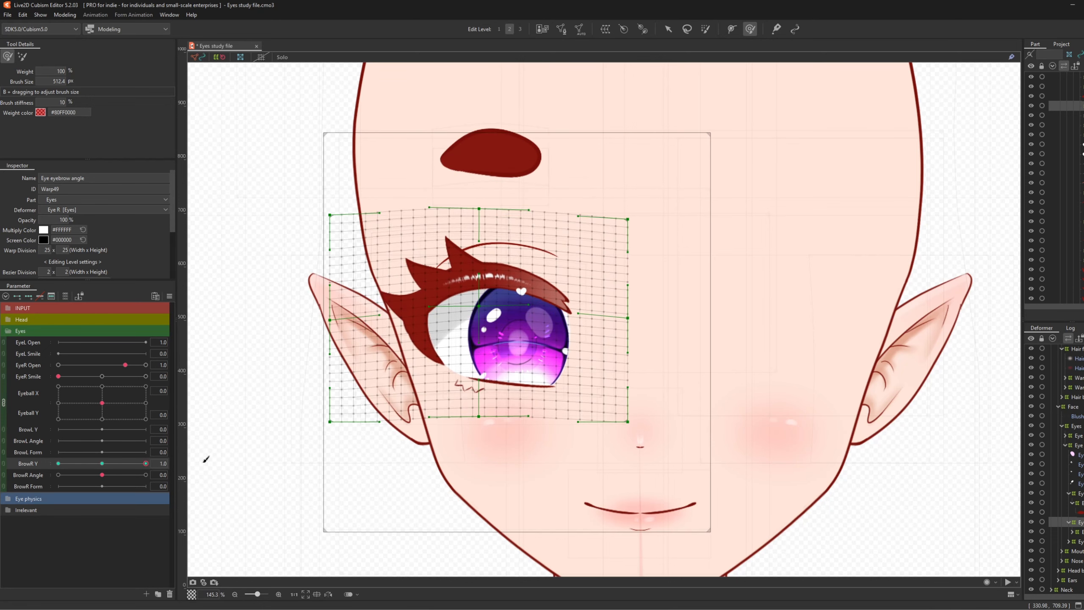
drag(207, 458, 58, 464)
mouse_move(361, 169)
mouse_down()
mouse_move(362, 181)
mouse_move(298, 200)
mouse_up()
mouse_move(79, 465)
mouse_down()
mouse_move(198, 453)
mouse_move(105, 485)
mouse_move(7, 498)
mouse_up()
click(104, 464)
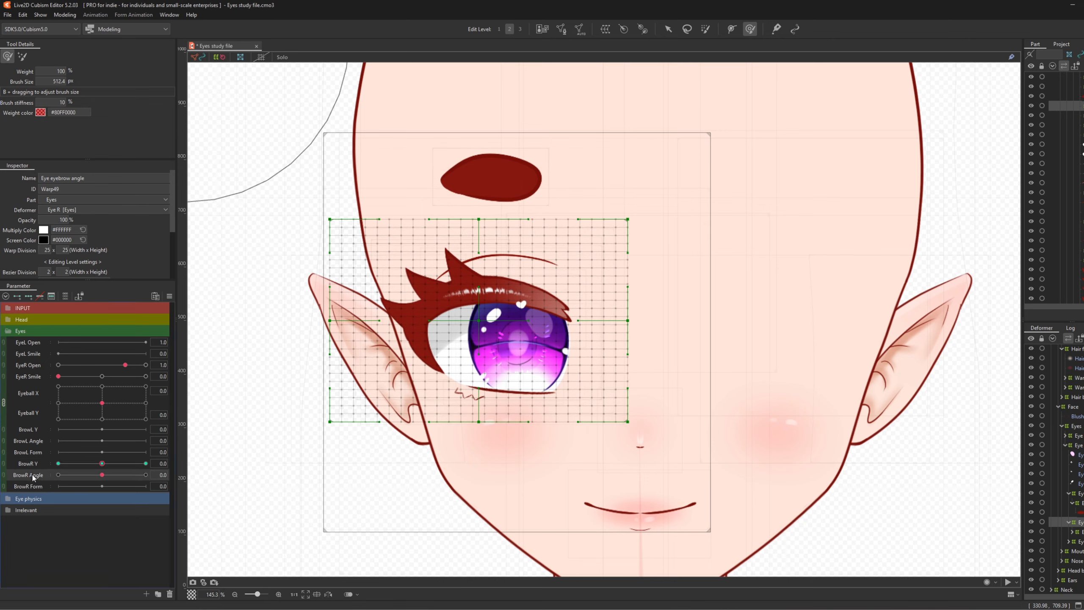
- Add BrowR Angle keys and slant the eye warp's upper right upward at 1.0
click(29, 298)
drag(112, 477, 146, 474)
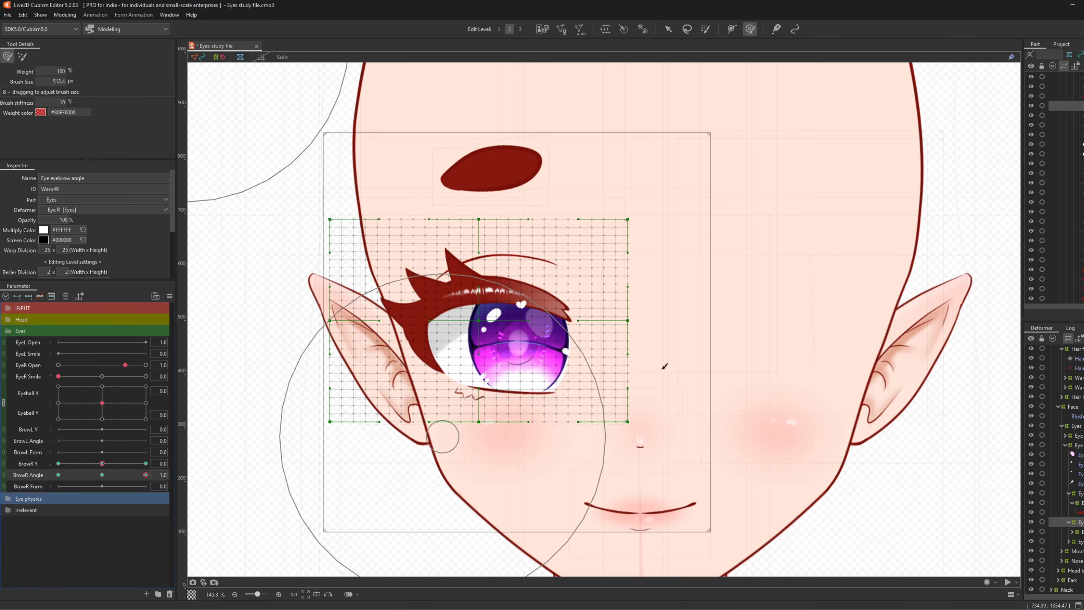
mouse_move(579, 297)
mouse_down()
mouse_move(586, 322)
mouse_move(574, 310)
mouse_up()
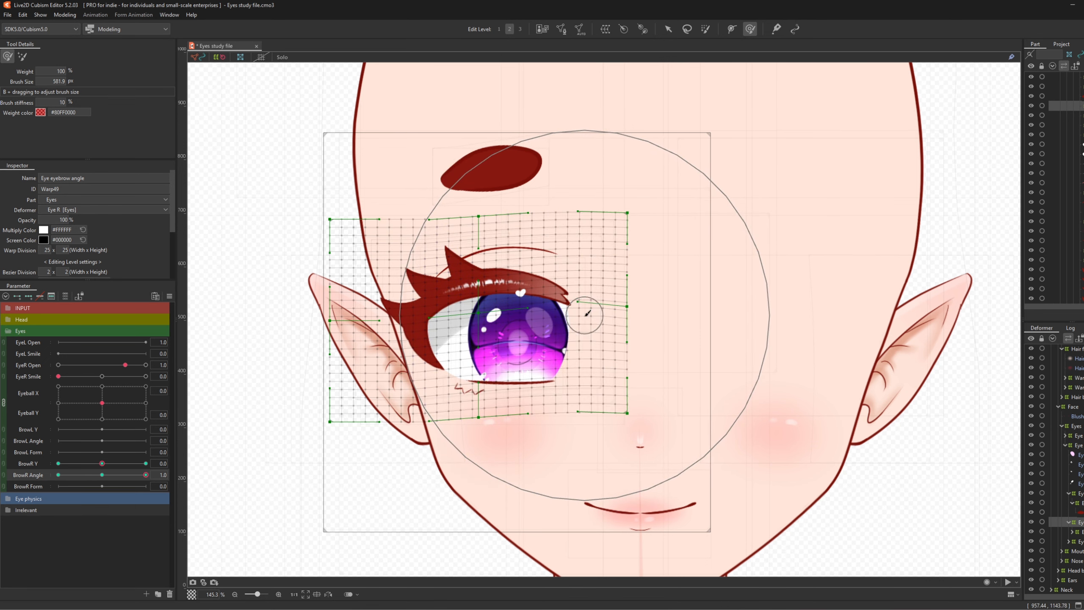
mouse_move(146, 476)
mouse_down()
mouse_move(91, 503)
mouse_move(157, 486)
mouse_up()
drag(531, 144, 603, 152)
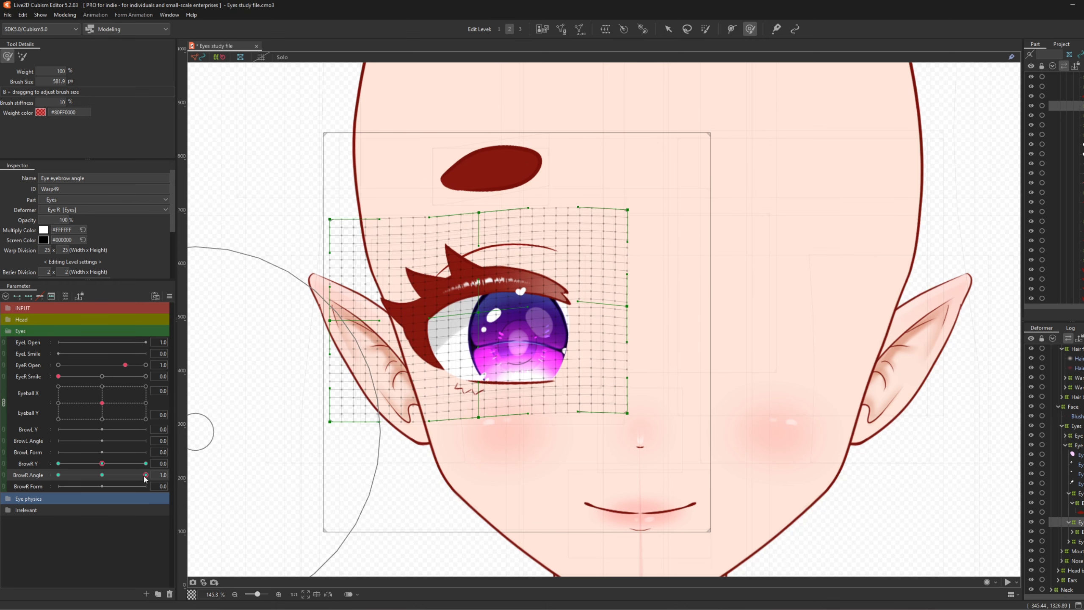
- Slant the eye warp's right side downward at BrowR Angle -1.0, then reset BrowR Angle
drag(144, 476, 8, 519)
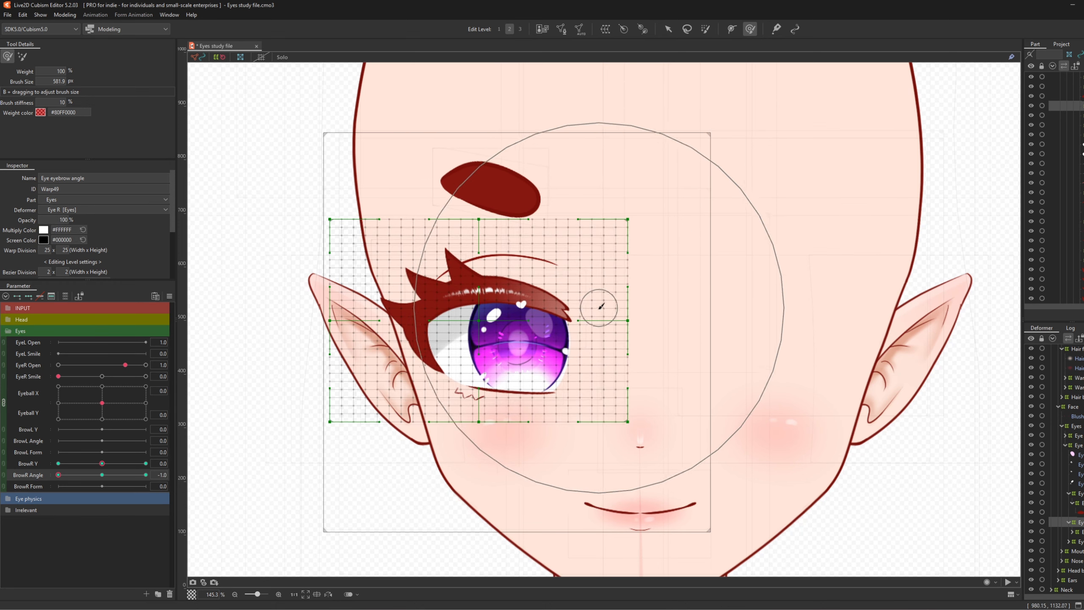
drag(601, 306, 597, 327)
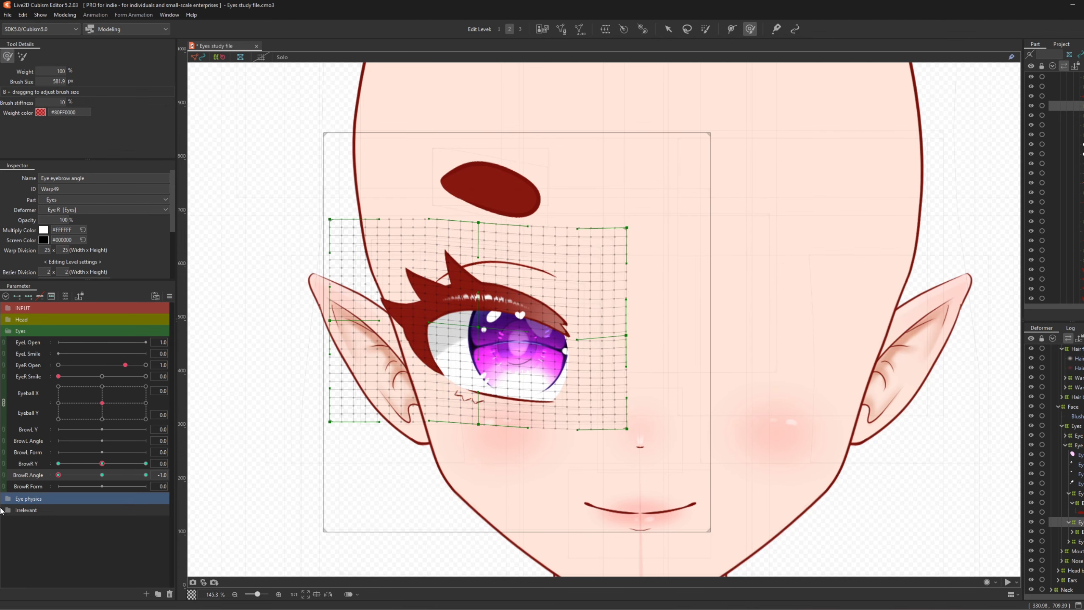
key(ctrl+z)
drag(597, 262, 607, 300)
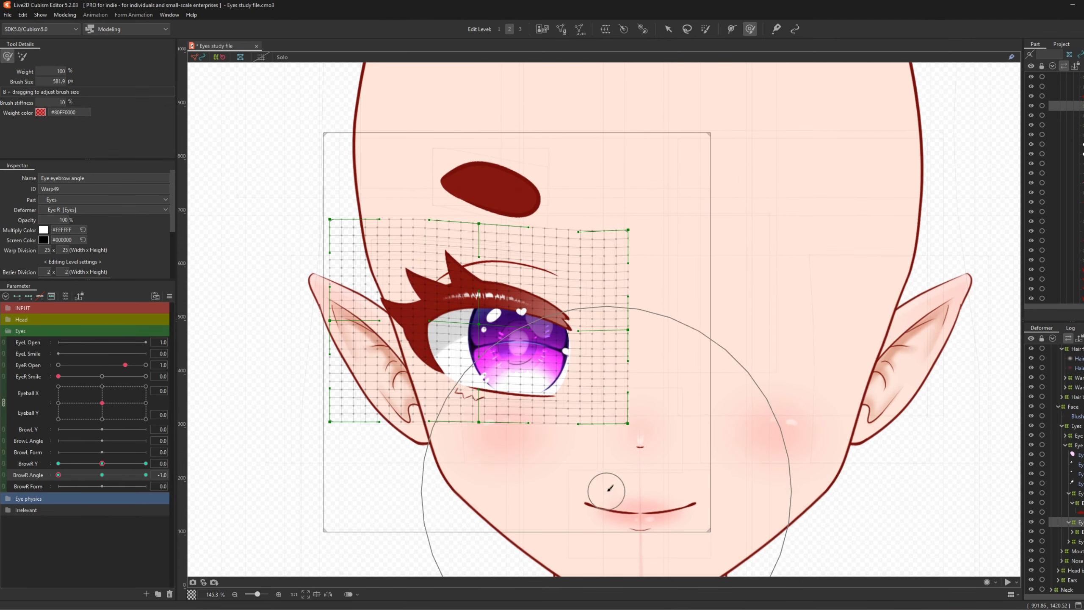
mouse_move(64, 476)
mouse_down()
mouse_move(105, 494)
mouse_move(55, 506)
mouse_up()
drag(579, 475, 579, 469)
mouse_move(59, 475)
mouse_down()
mouse_move(126, 478)
mouse_move(43, 487)
mouse_move(166, 470)
mouse_move(44, 485)
mouse_up()
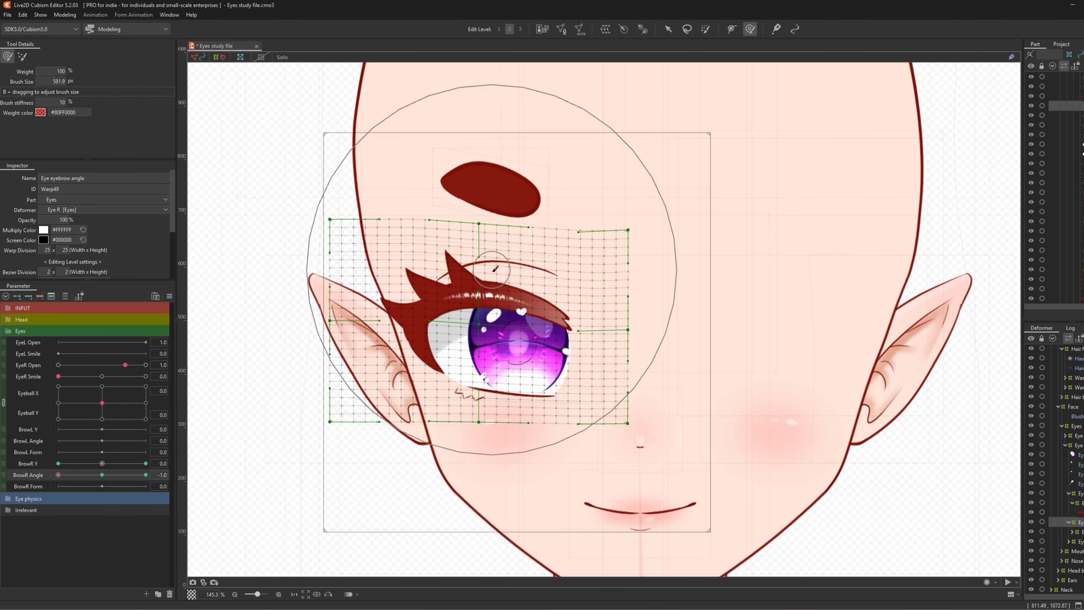
drag(498, 303, 499, 309)
mouse_move(59, 475)
mouse_down()
mouse_move(245, 459)
mouse_move(1, 496)
mouse_up()
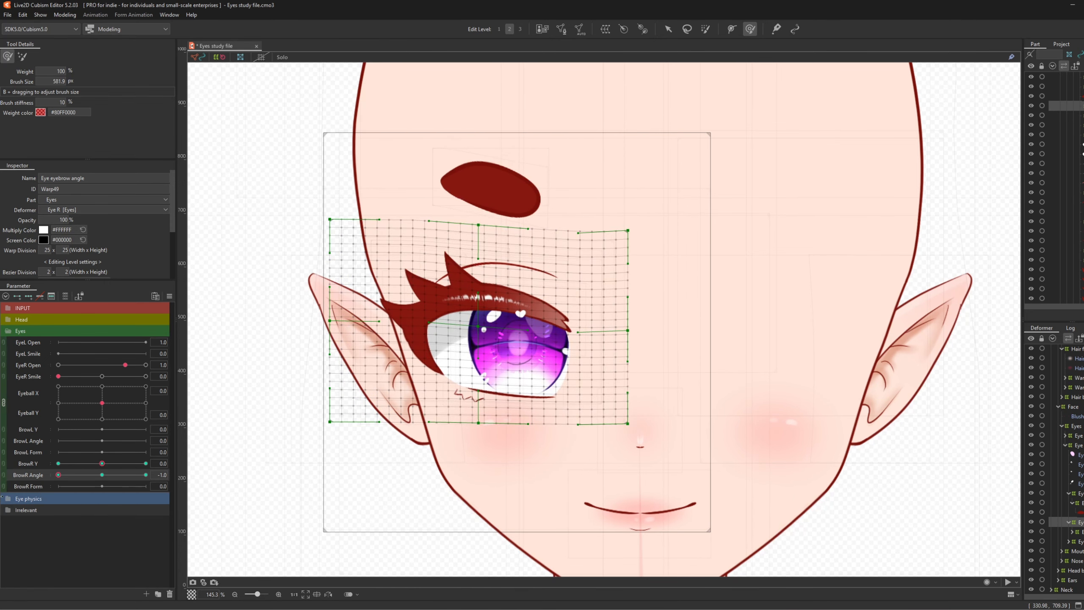
click(102, 475)
key(ctrl+4)
- Apply the corner synthesis, link BrowR Y and BrowR Angle into a 2D pad, and test it
click(543, 389)
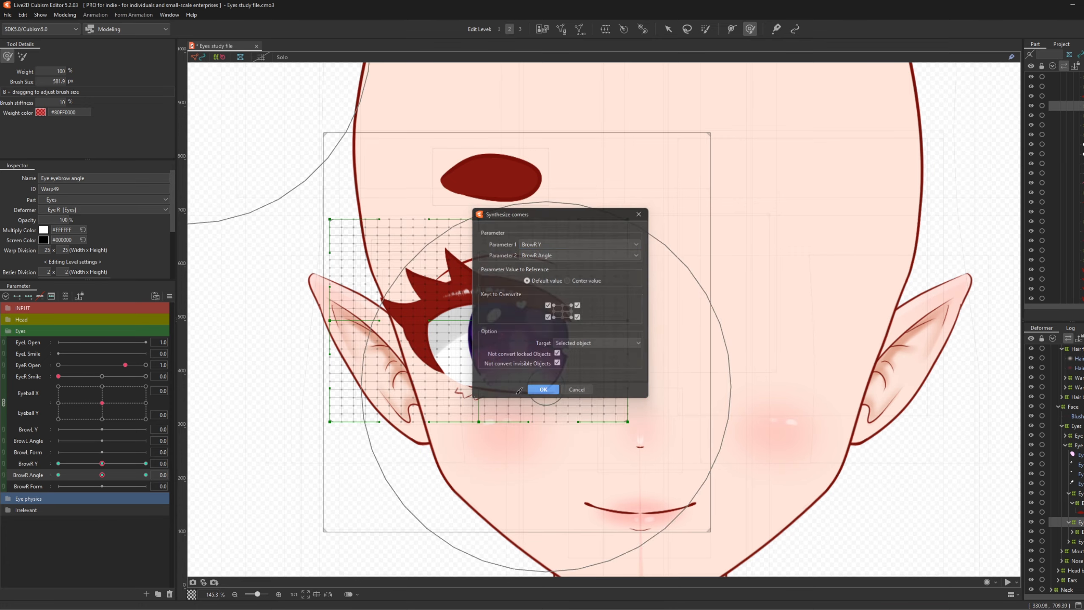
click(3, 464)
drag(101, 477, 143, 504)
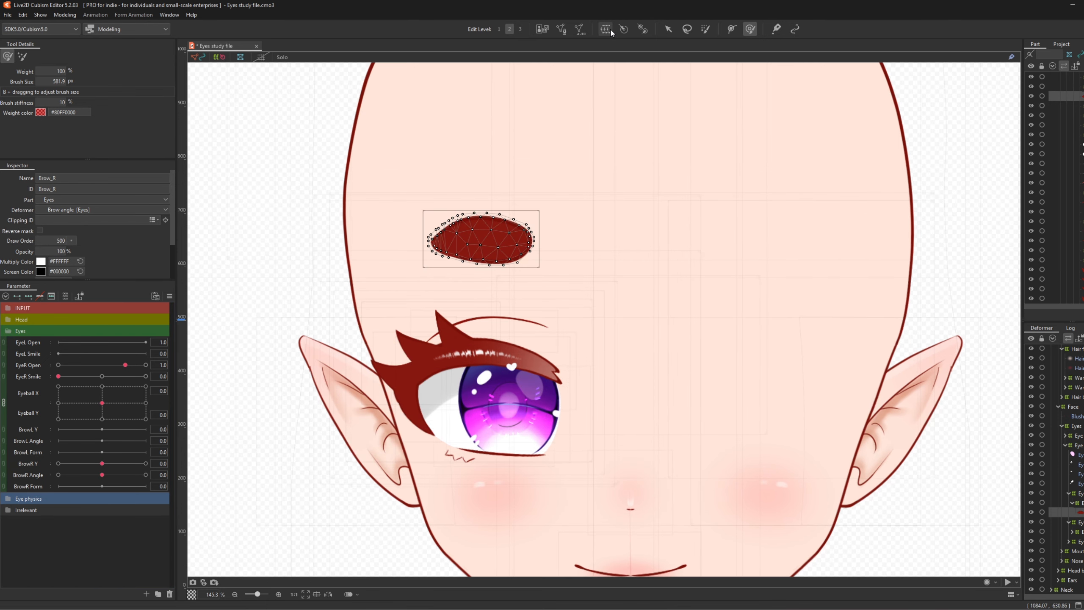
- Create a 15×15 warp deformer named 'Brow form' around the right brow, then return to selection
click(605, 29)
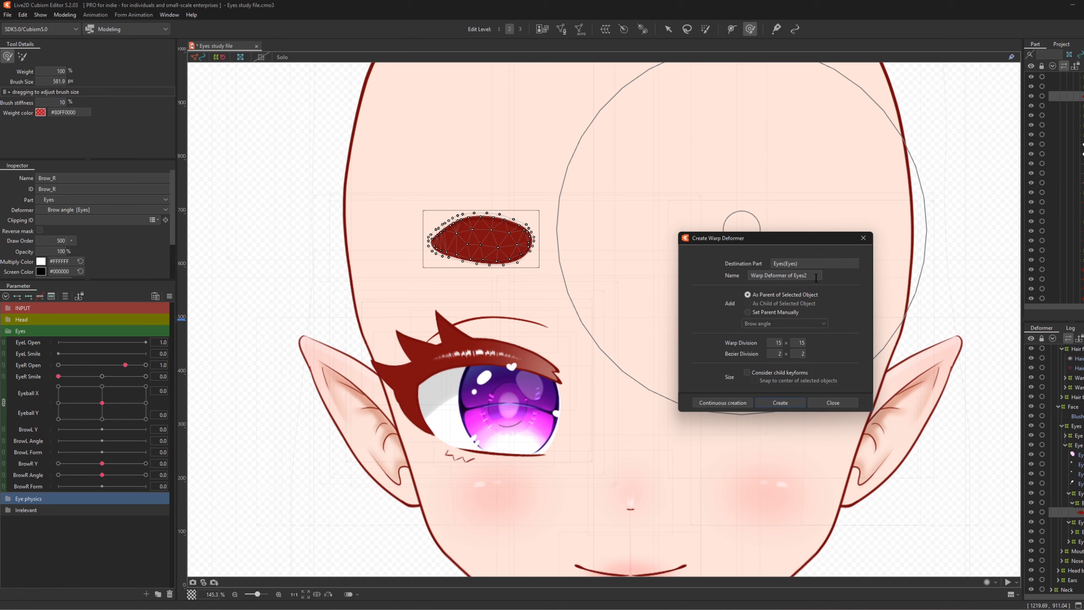
click(815, 278)
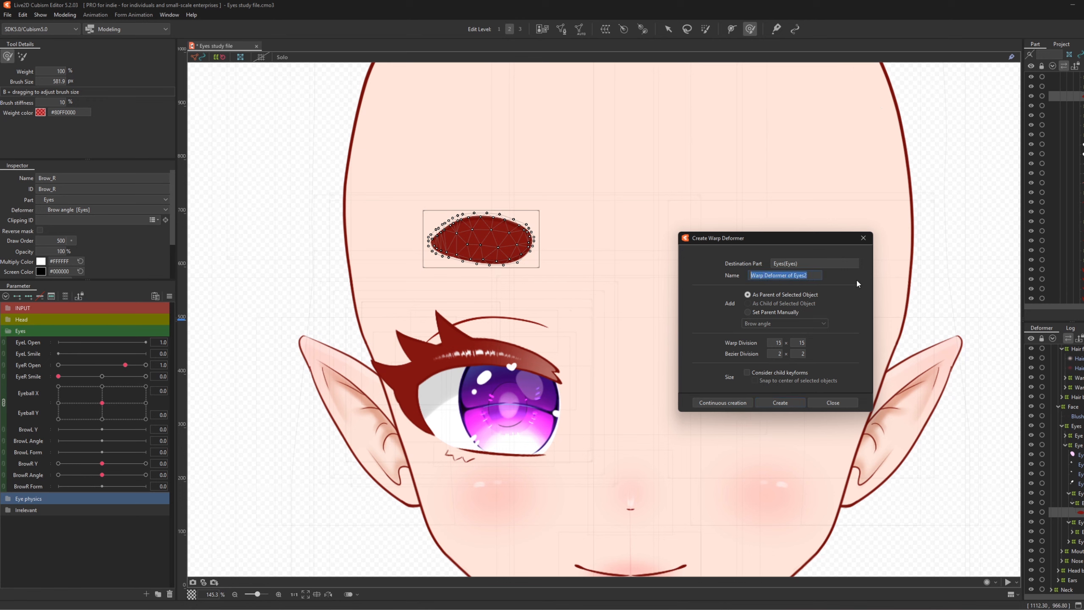
text(Brow form)
click(780, 403)
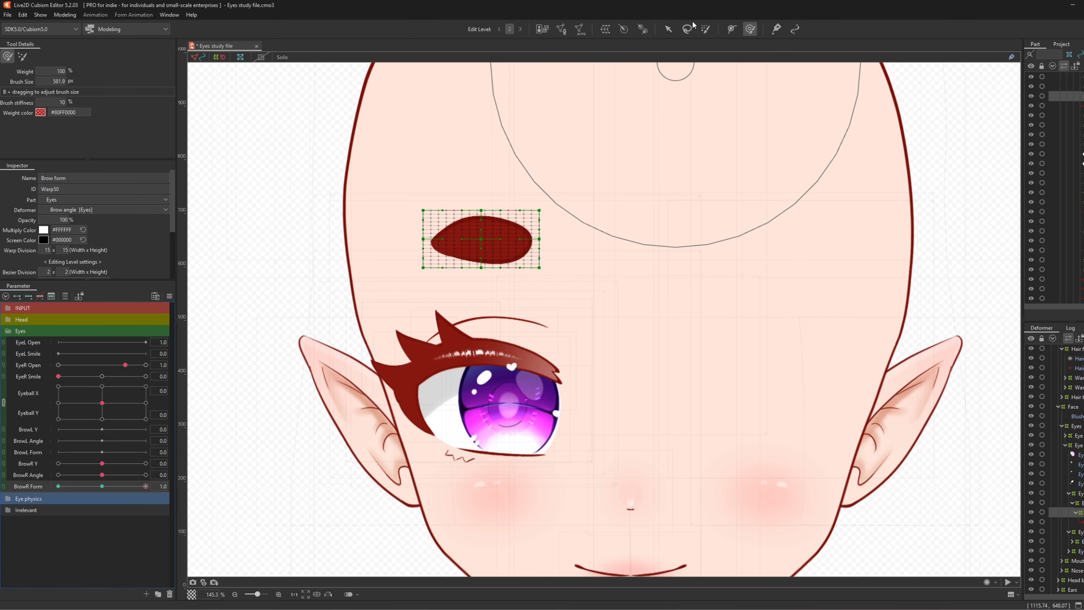
click(668, 29)
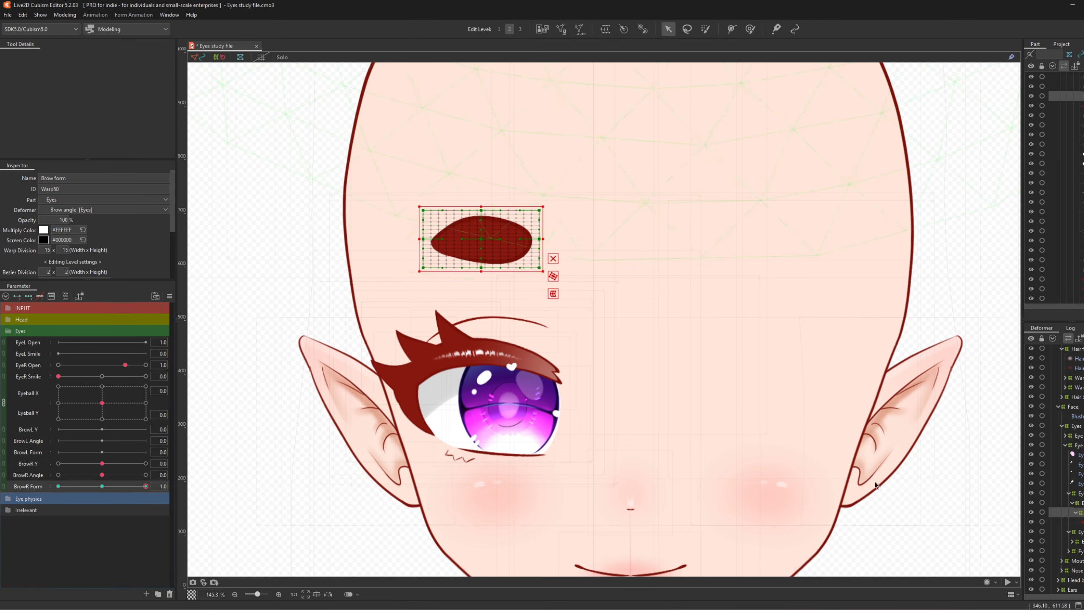
- Arch the brow upward at BrowR Form 1 with a three-point temporary deform path
key(ctrl+t)
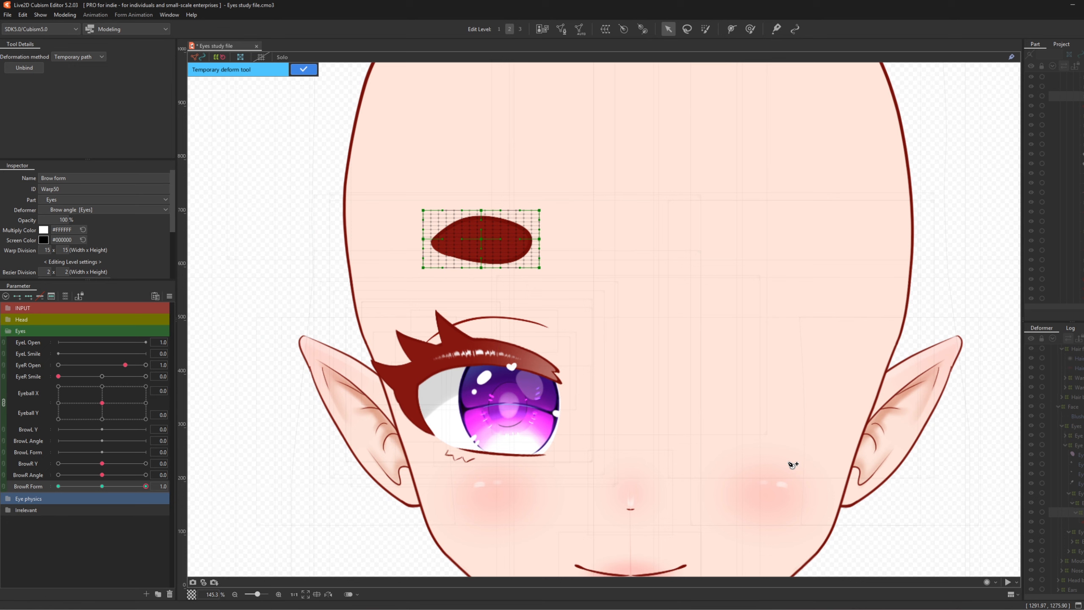
click(409, 255)
click(482, 238)
click(555, 263)
drag(483, 241, 483, 222)
drag(410, 256, 412, 256)
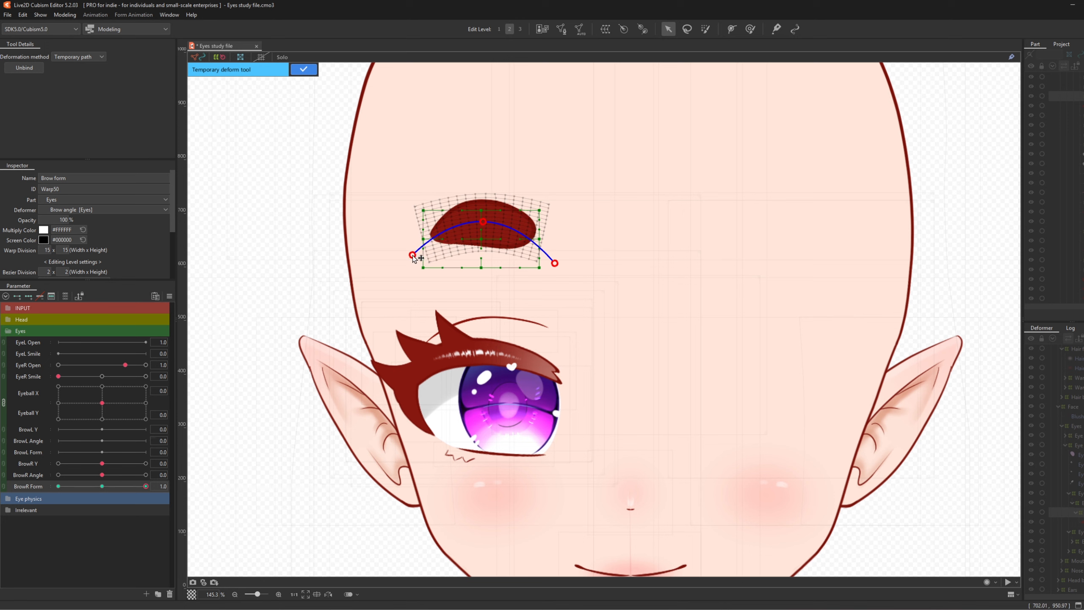
drag(555, 263, 550, 263)
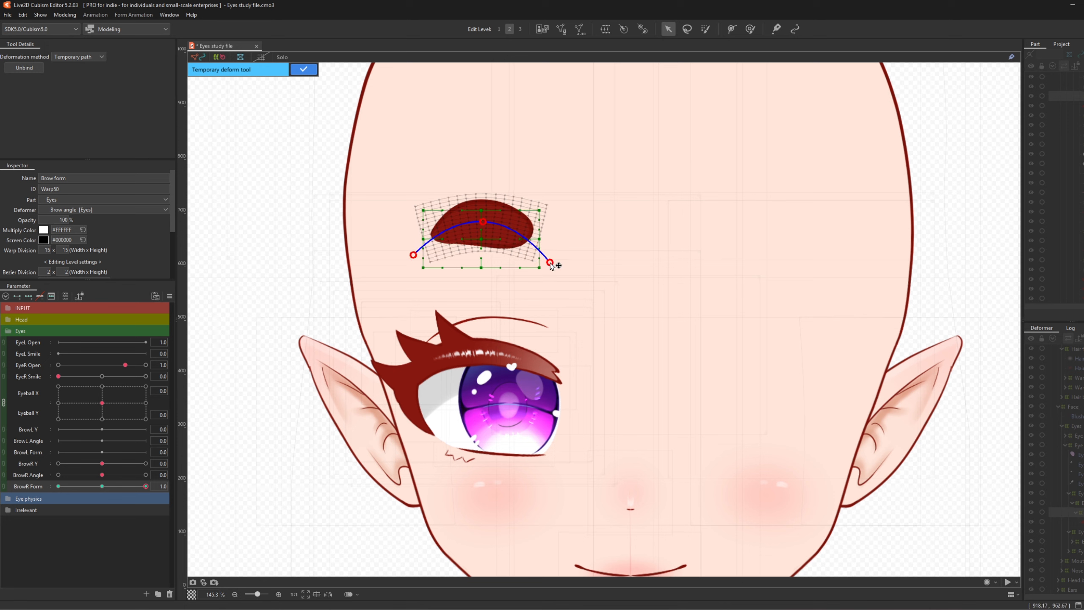
click(303, 69)
- Bend the brow into a downward curve at BrowR Form -1 with a three-point deform path
drag(145, 486, 55, 506)
key(ctrl+t)
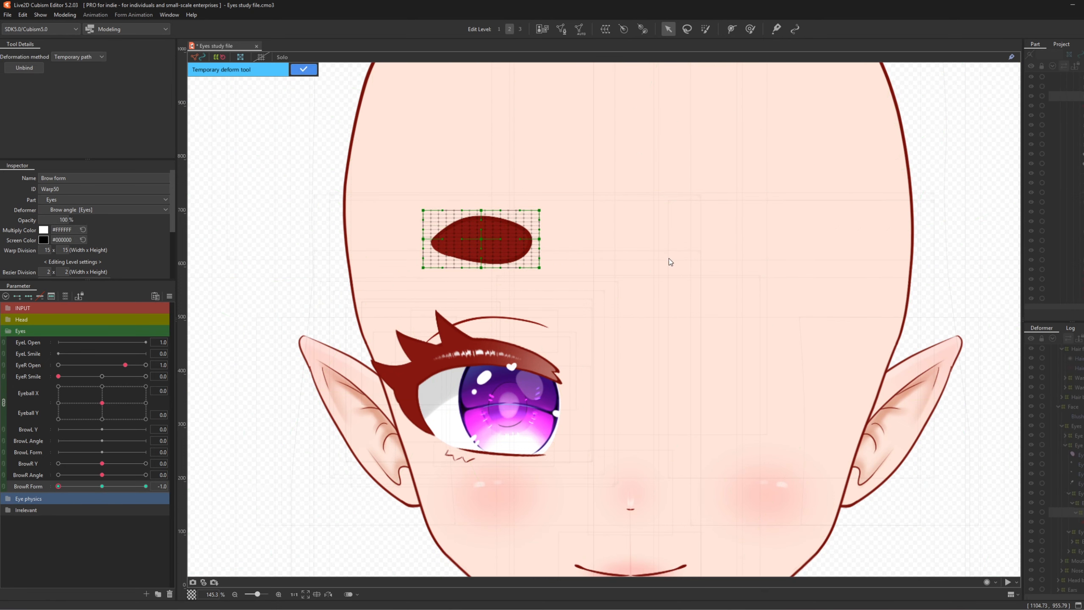
click(559, 241)
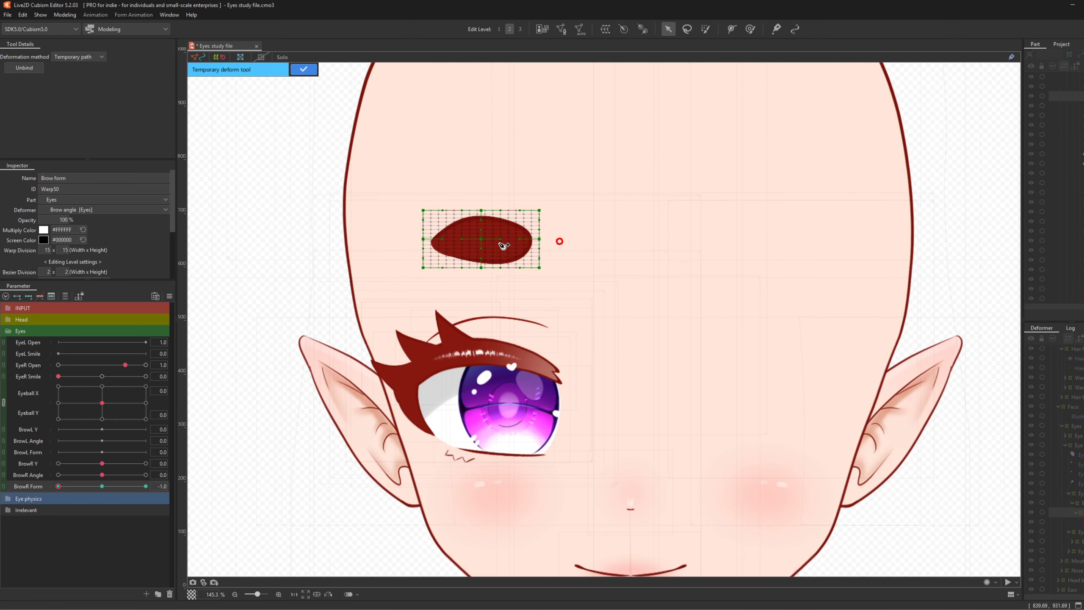
click(394, 240)
click(481, 240)
drag(483, 244, 481, 263)
drag(395, 241, 405, 231)
drag(559, 242, 554, 238)
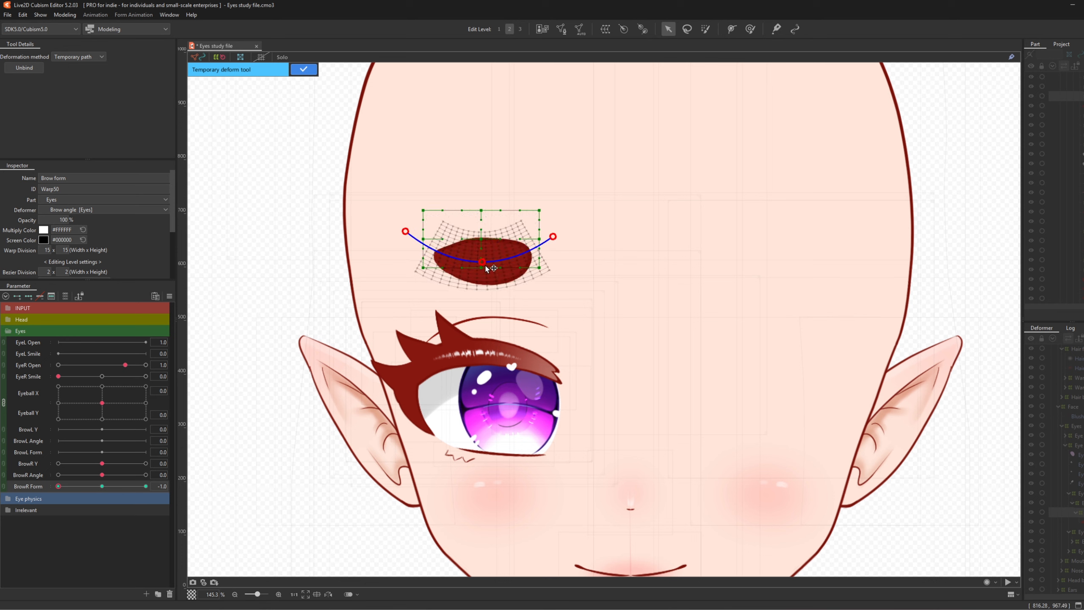
drag(481, 262, 480, 267)
drag(405, 231, 414, 228)
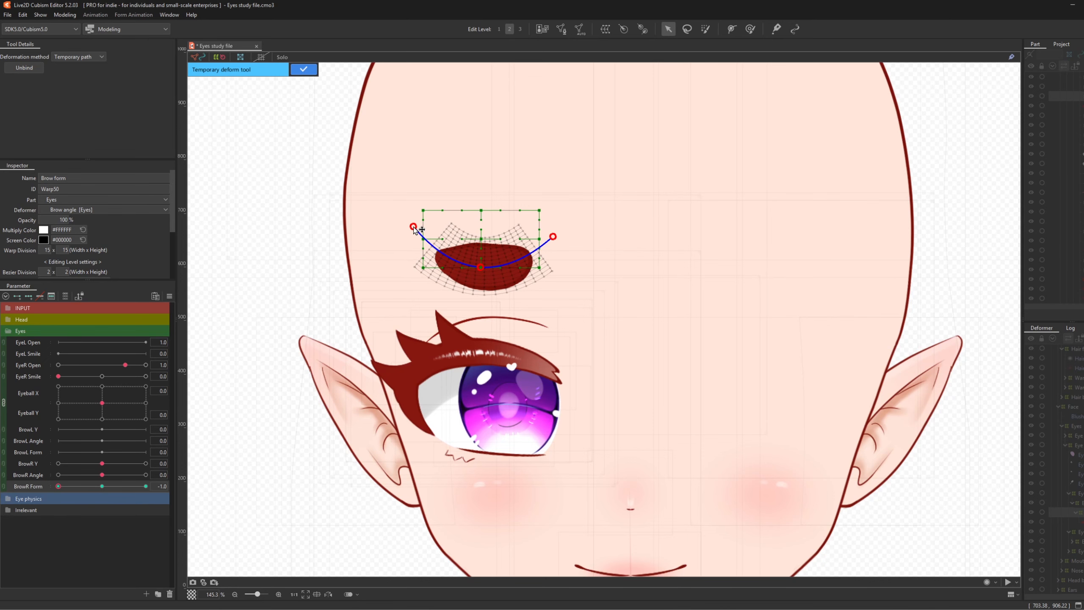
drag(554, 238, 550, 234)
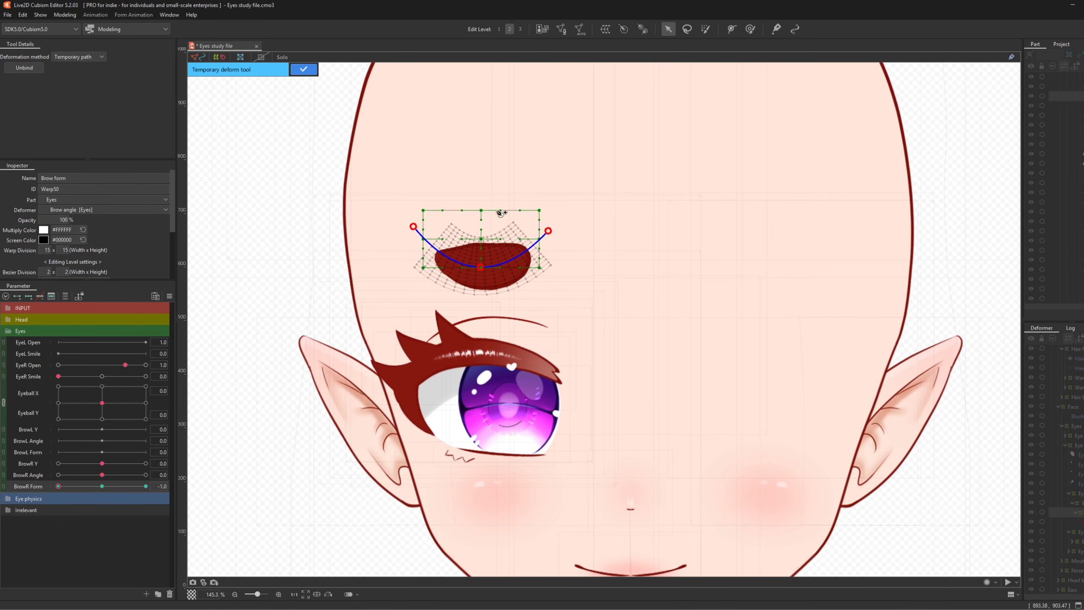
click(304, 69)
- Compare the brow at BrowR Form 0 and -1, then select the Brow form deformer
scroll(435, 248, down, 2)
click(103, 486)
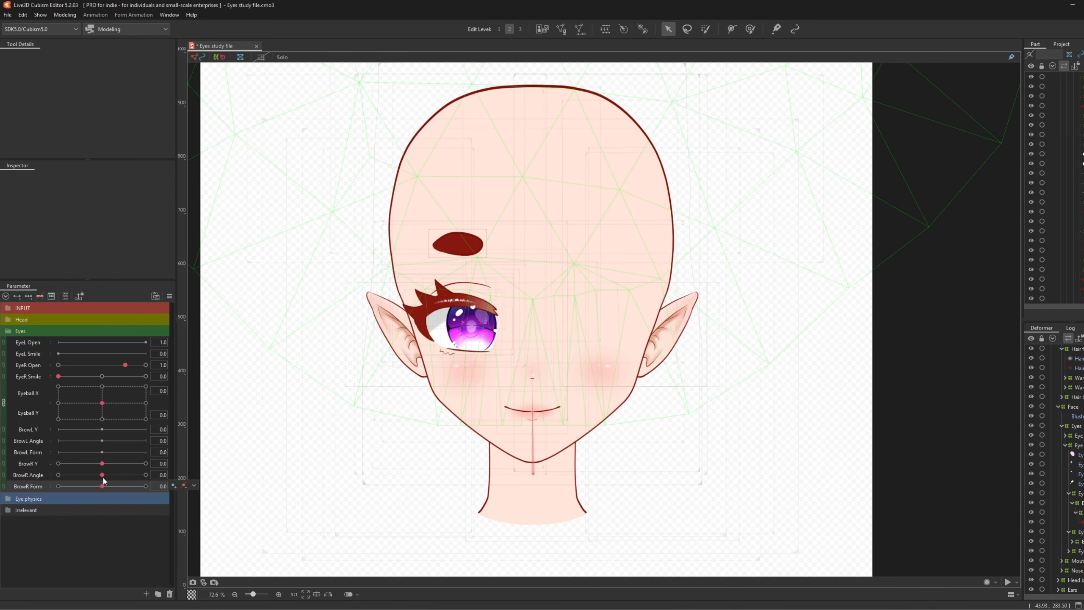
click(58, 486)
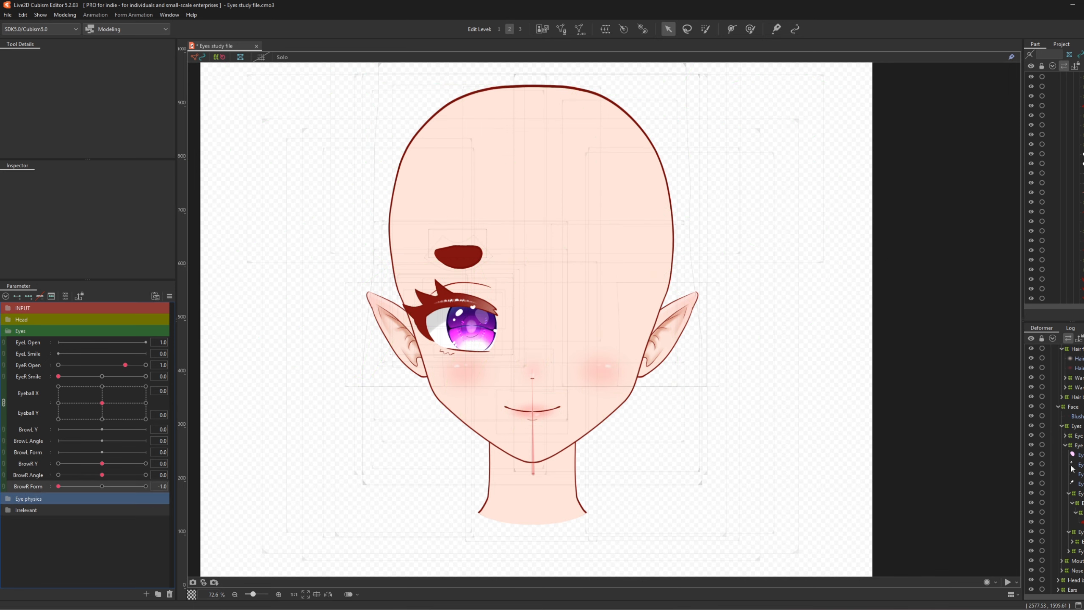
click(1080, 511)
scroll(435, 235, up, 2)
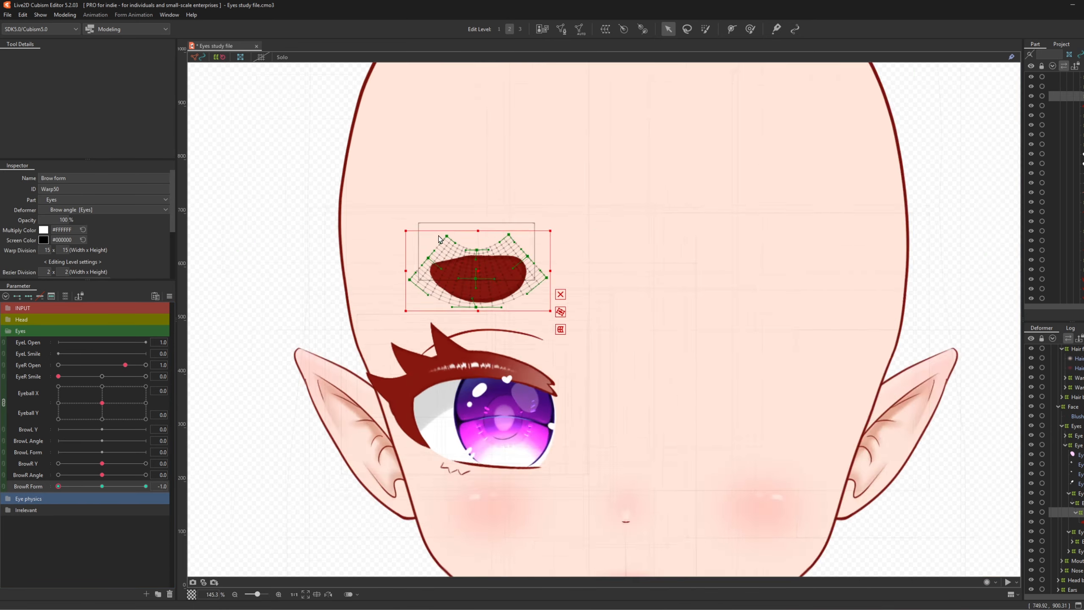
- Refine the Brow form mesh at BrowR Form -1 with the resized deform brush
click(752, 30)
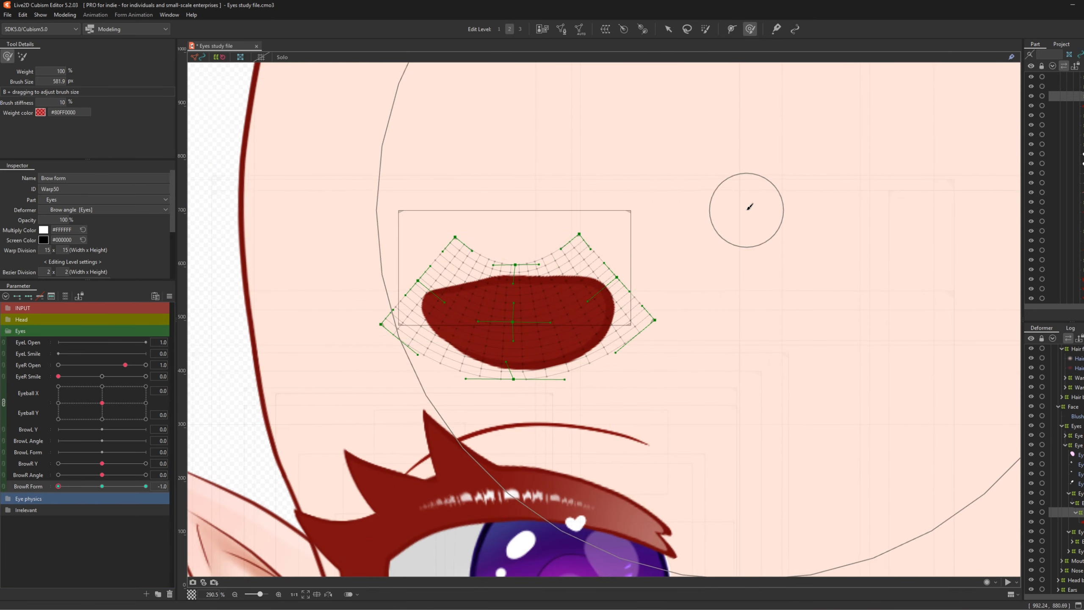
key(b)
drag(572, 251, 578, 252)
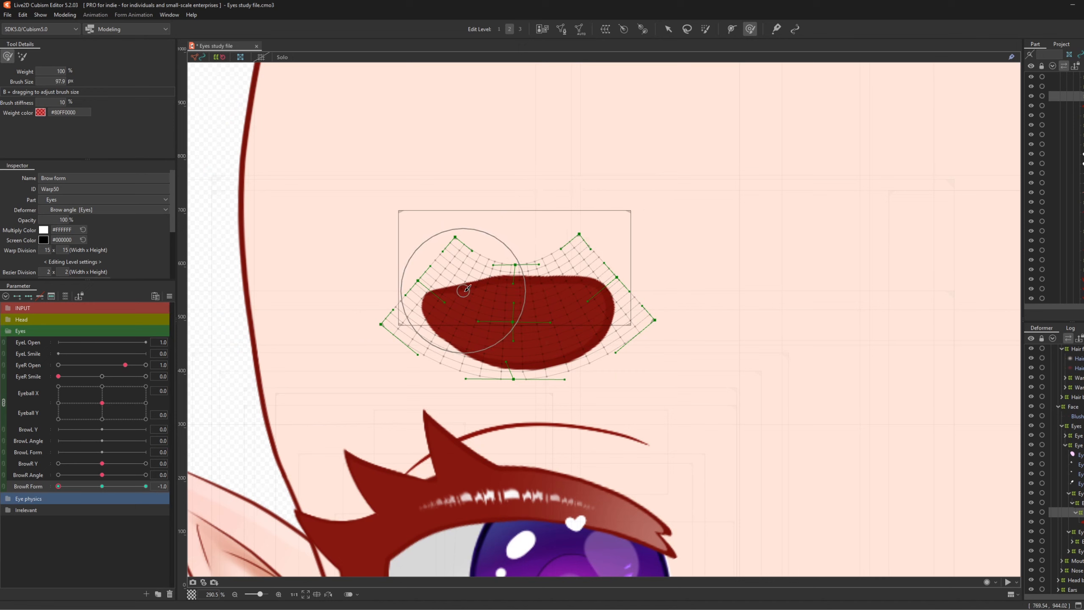
drag(469, 294, 469, 286)
drag(502, 245, 499, 254)
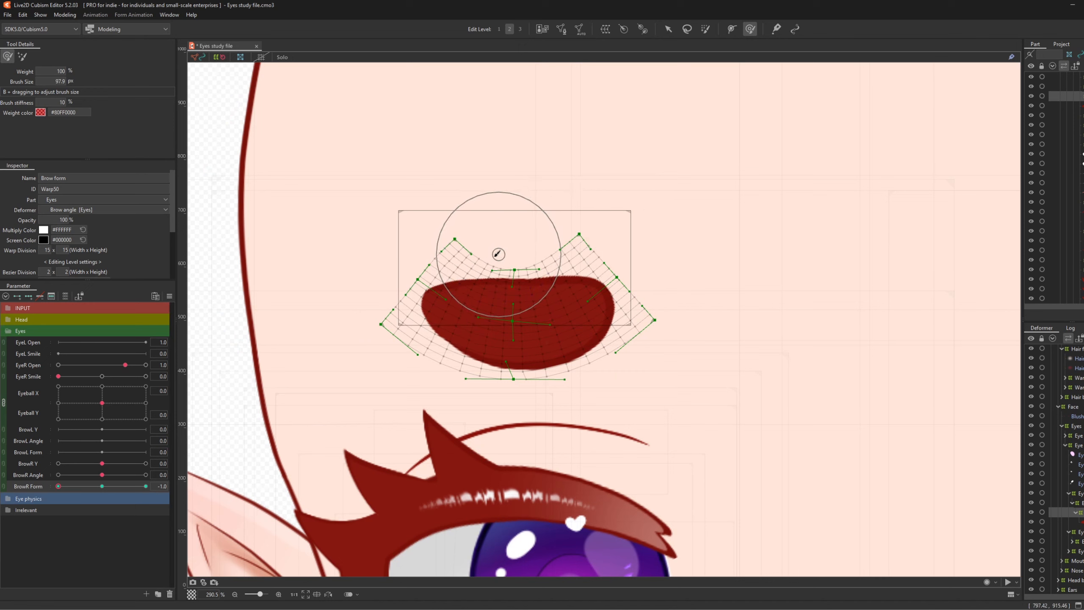
key(b)
mouse_move(566, 278)
mouse_down()
mouse_move(510, 286)
mouse_move(523, 292)
mouse_move(445, 279)
mouse_move(476, 282)
mouse_up()
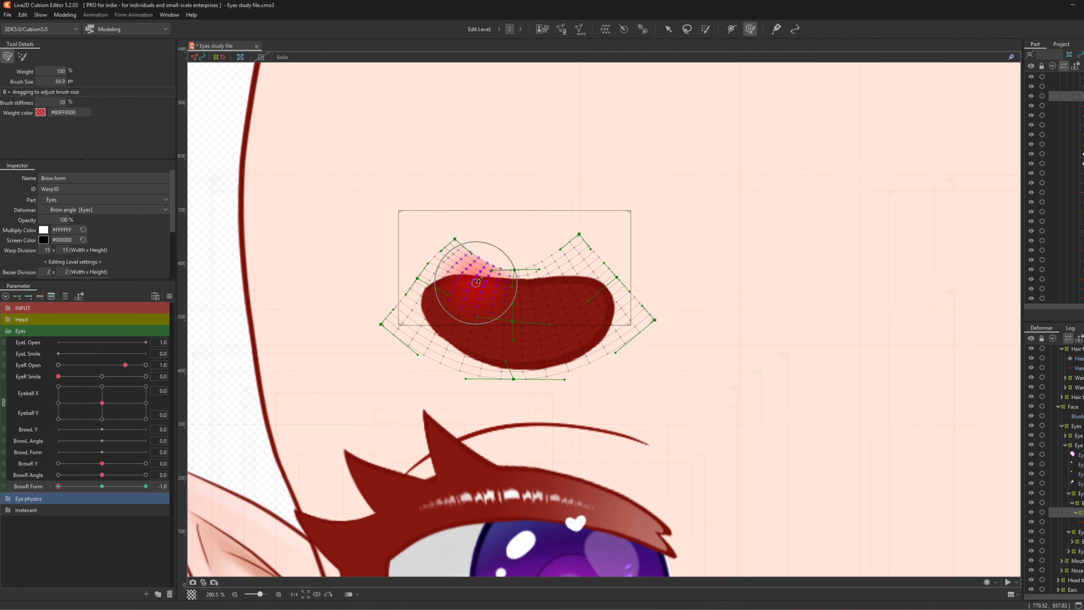
drag(517, 253, 517, 258)
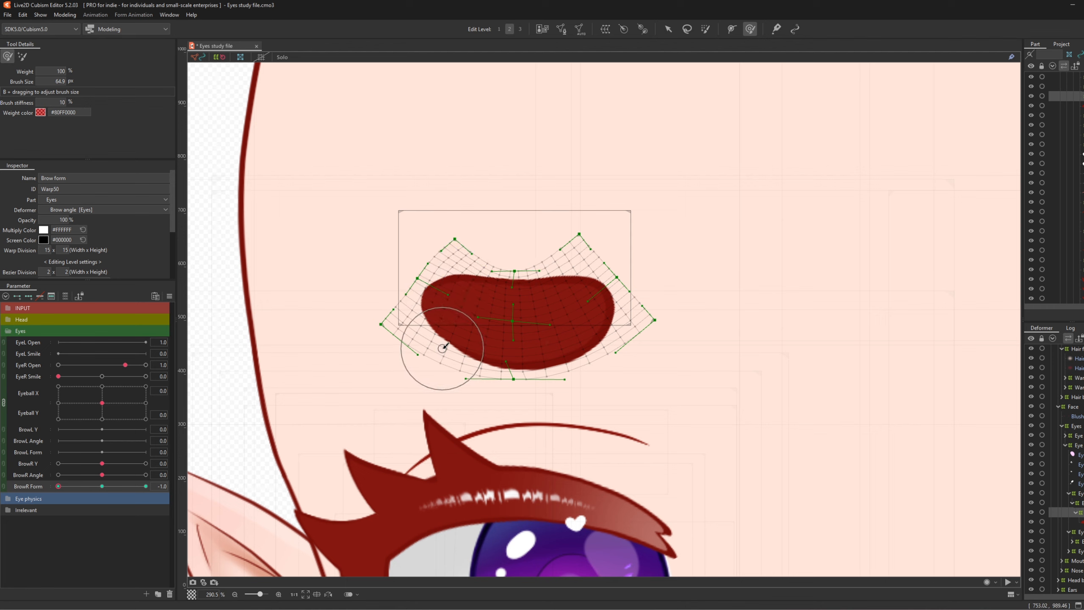
drag(440, 351, 488, 392)
- Return to the Select tool and reset BrowR Form to 0
key(b)
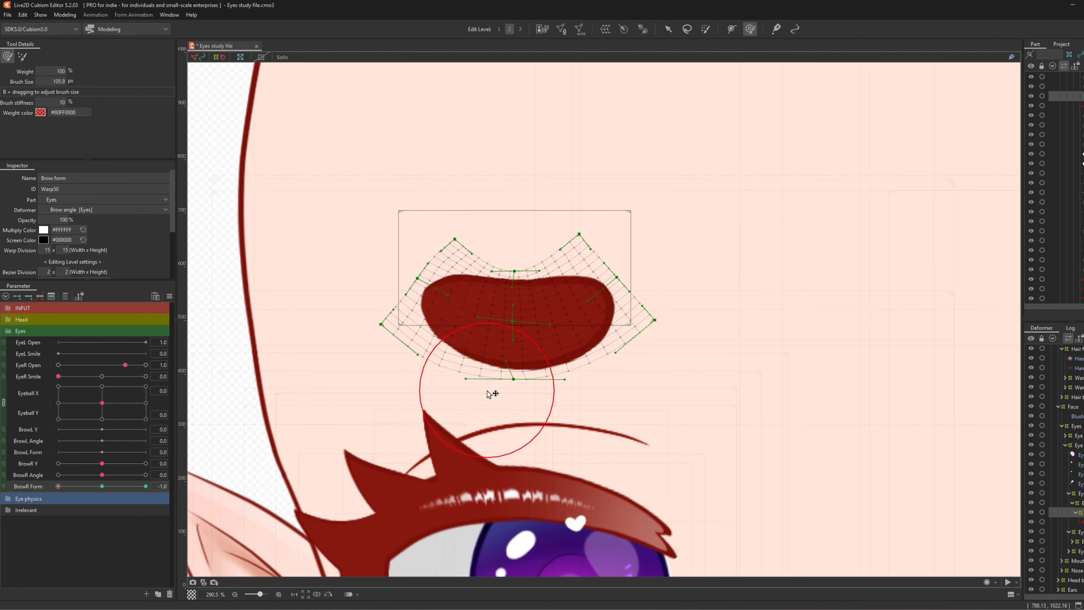
drag(389, 350, 390, 350)
scroll(440, 245, down, 2)
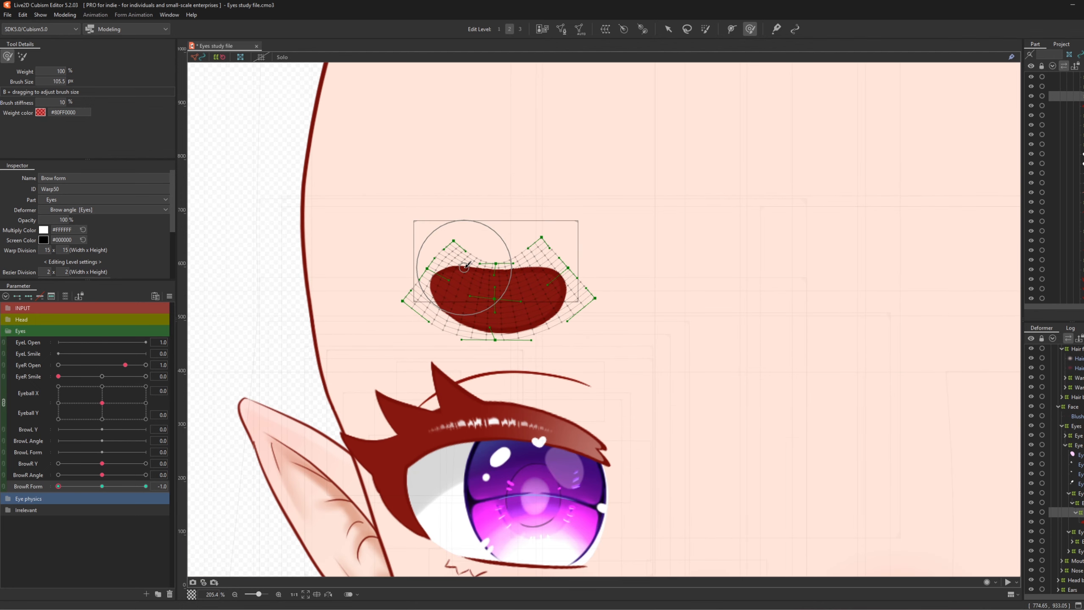
click(664, 32)
scroll(386, 254, down, 3)
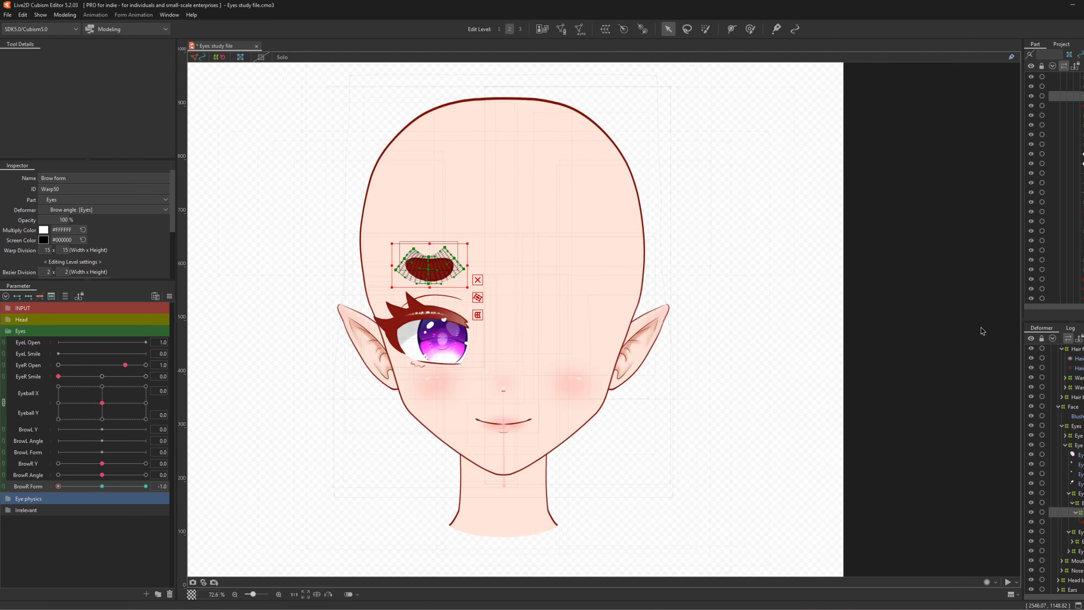
click(981, 328)
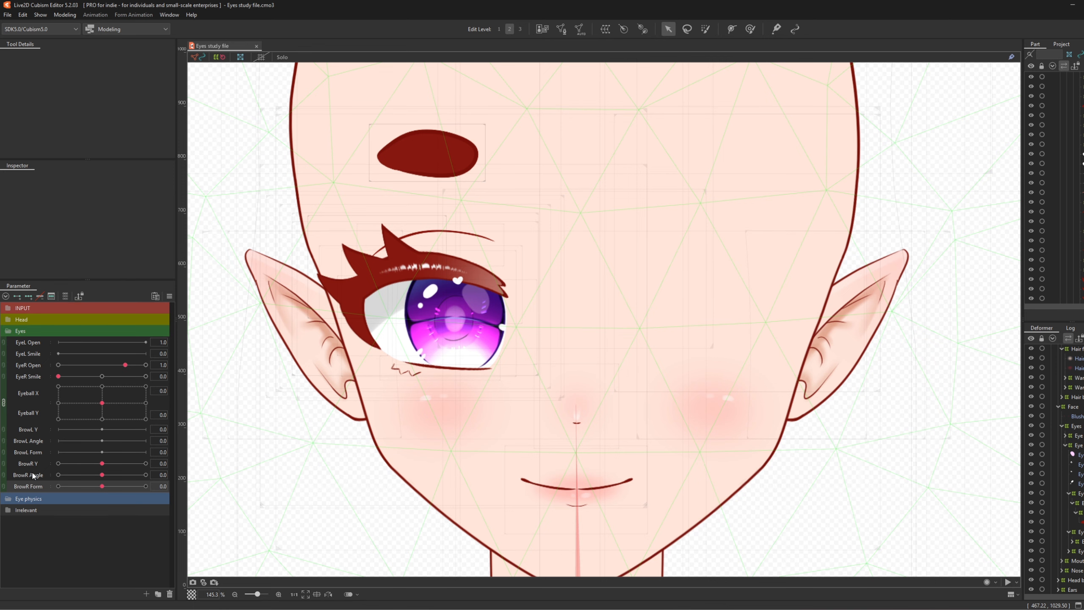
- Select all the right eye's eye shine highlight layers, excluding the eyebrow deformer
click(25, 498)
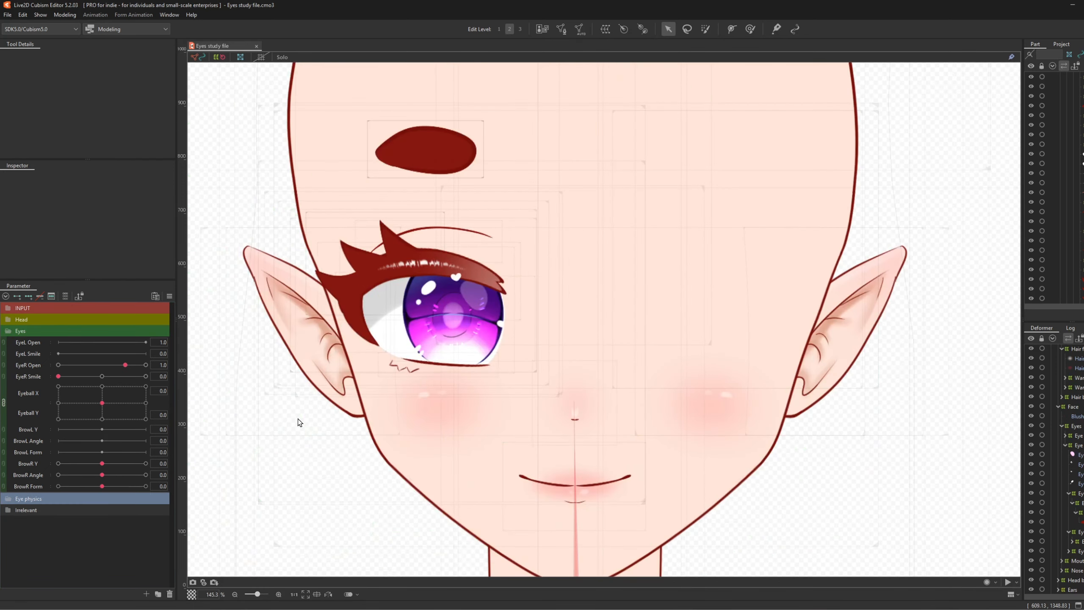
scroll(299, 422, down, 1)
scroll(394, 401, up, 1)
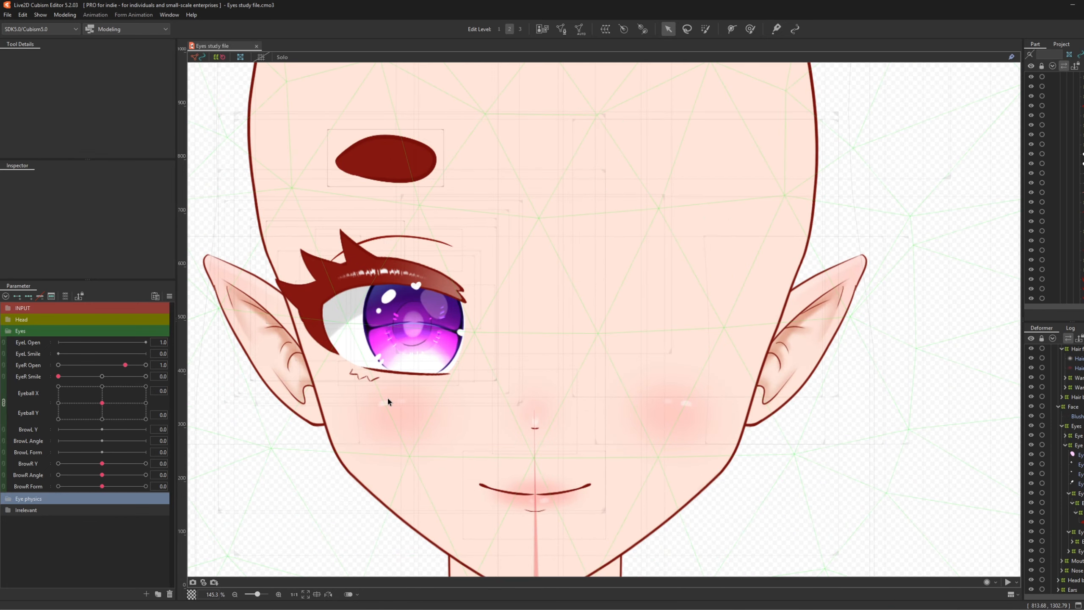
scroll(487, 293, down, 1)
scroll(377, 355, up, 1)
click(482, 276)
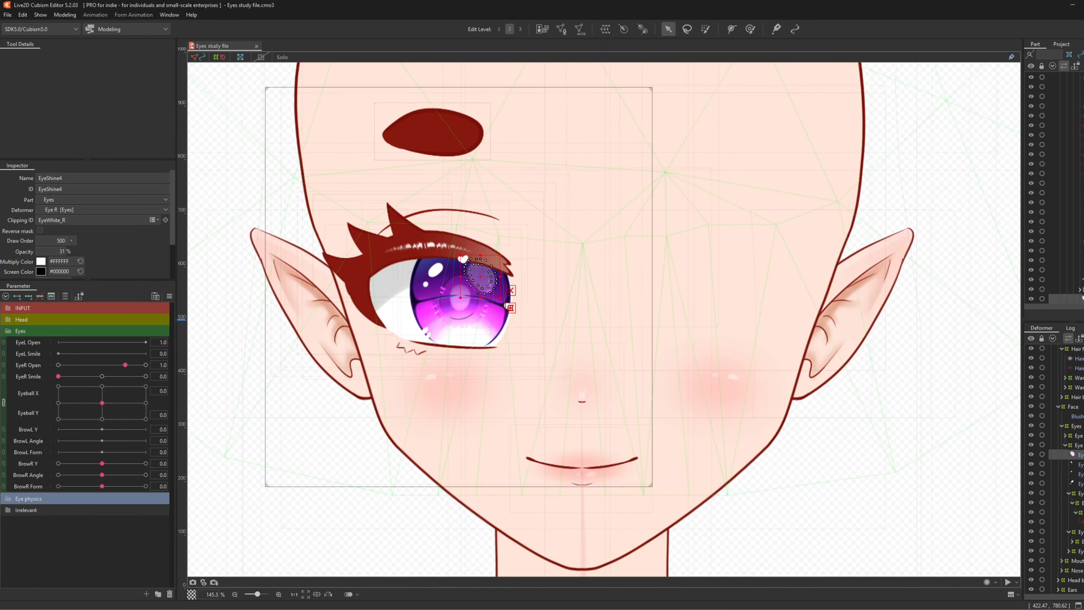
ctrl+click(1077, 464)
ctrl+click(1076, 474)
ctrl+click(1076, 493)
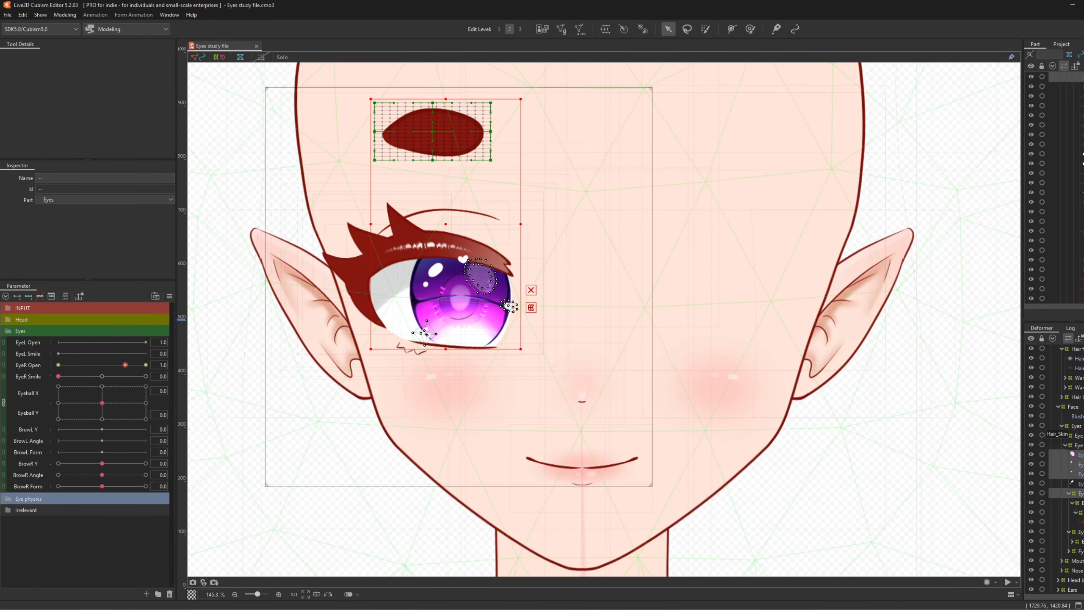
ctrl+click(1077, 493)
ctrl+click(1077, 483)
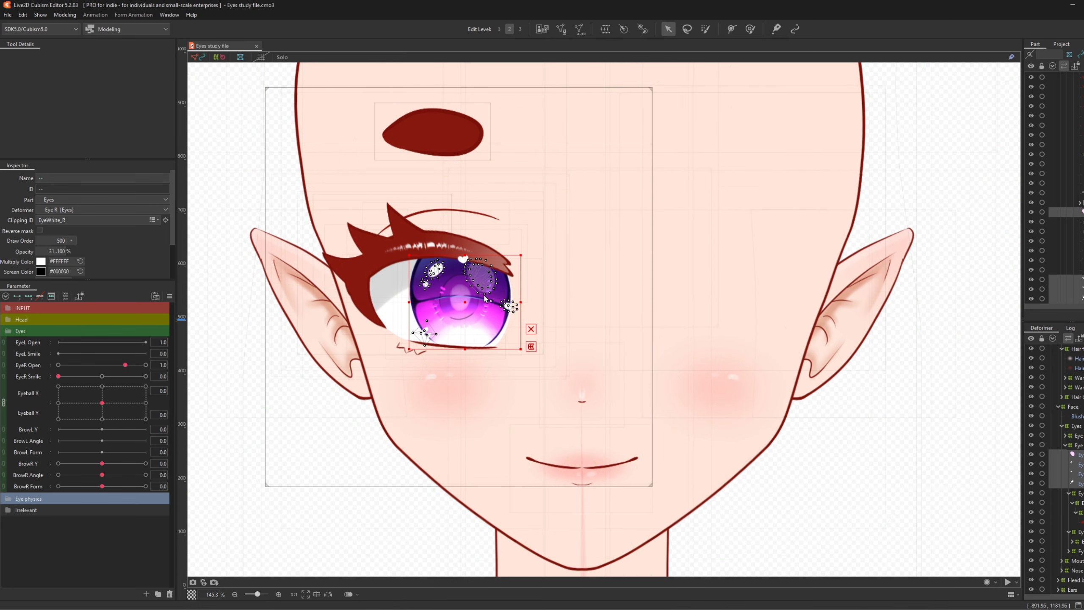
scroll(477, 288, up, 1)
- Wrap the eye shine highlights in a new warp deformer named Eye shine
click(605, 29)
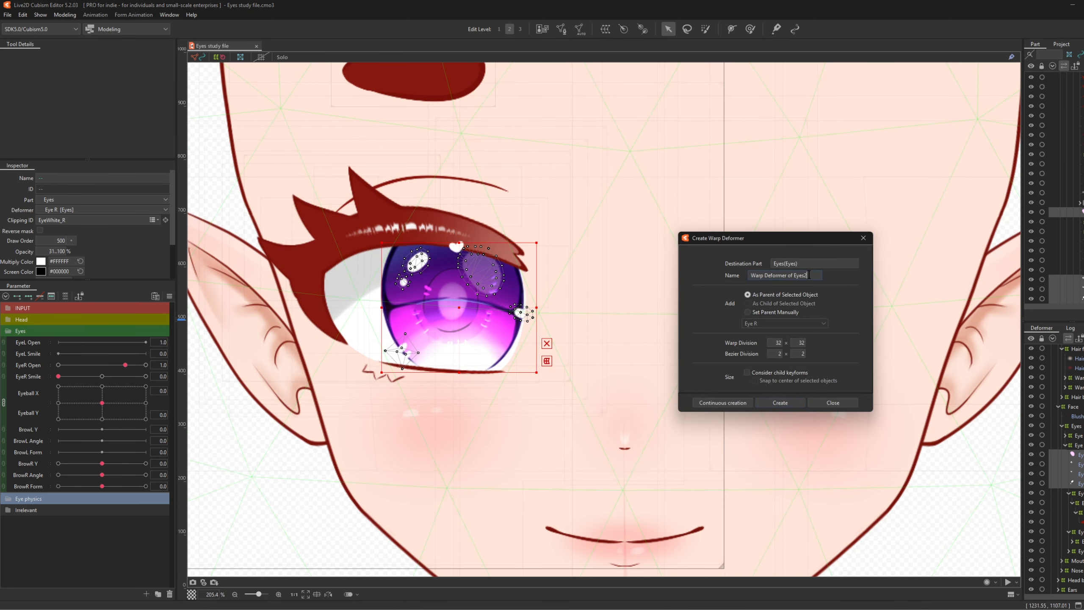
drag(809, 275, 676, 280)
text(Eye shine)
click(779, 402)
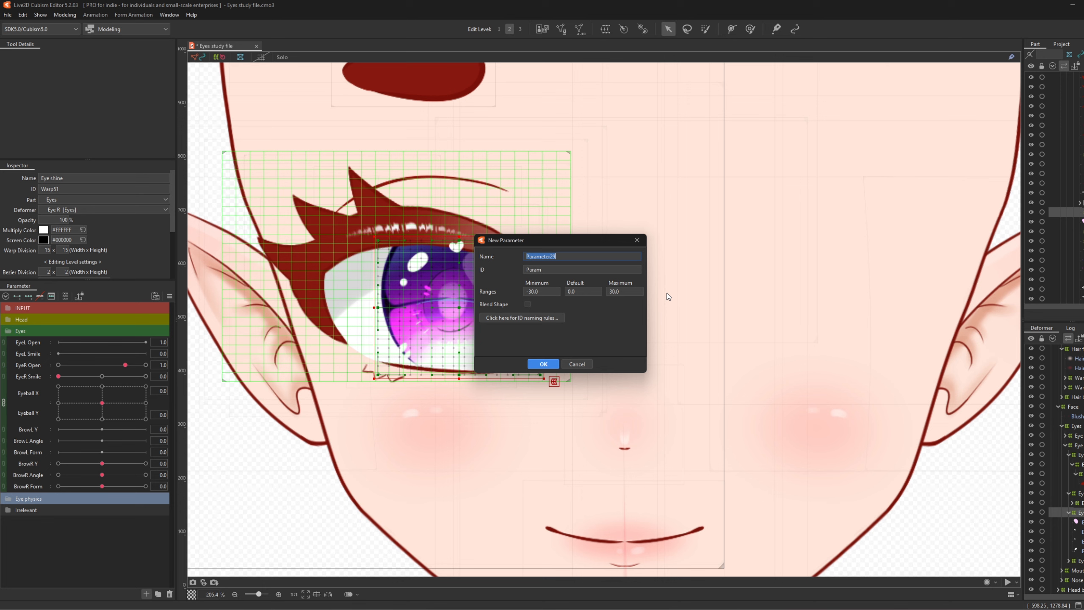
- Create parameter Eye highlights x with ID PhysEyeLightsX, ranging -1 to 1
text(Eye highlights x)
key(BackSpace)
text(PhysEyeLightsX)
double_click(547, 292)
text(-1)
double_click(635, 290)
text(1)
double_click(596, 259)
click(542, 364)
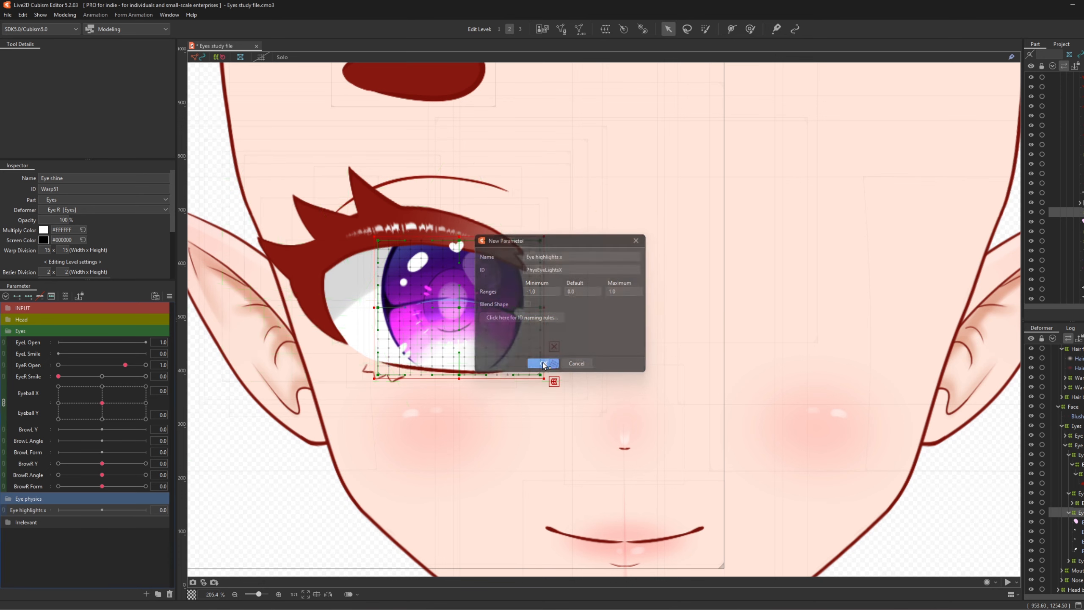
- Replicate it as Eye highlights y with ID PhysEyeLightsY, then turn Eyeball X to -1.0
right_click(38, 514)
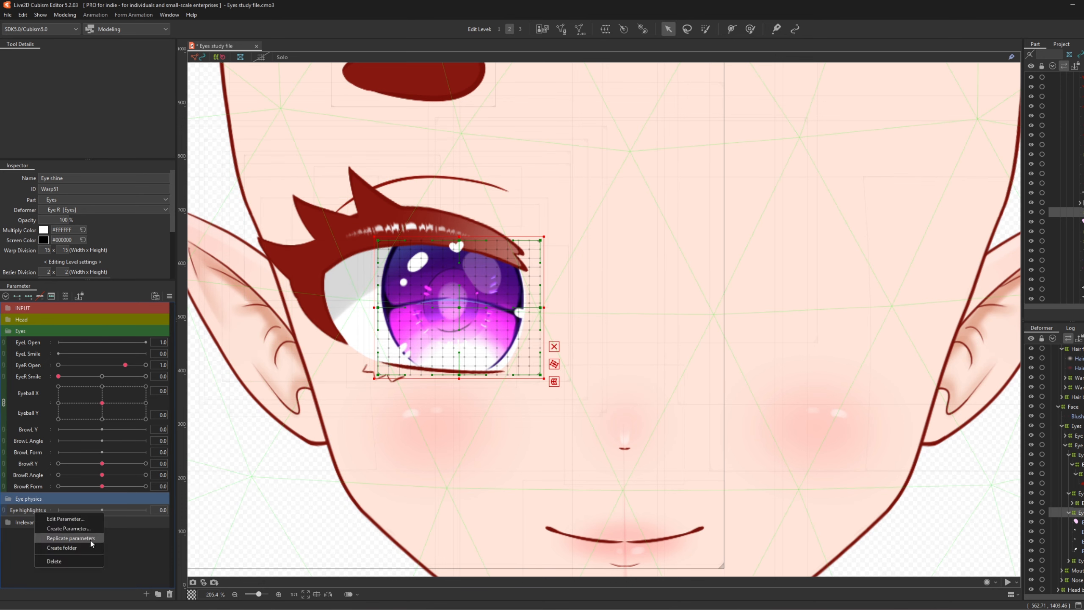
click(91, 539)
right_click(32, 521)
click(61, 525)
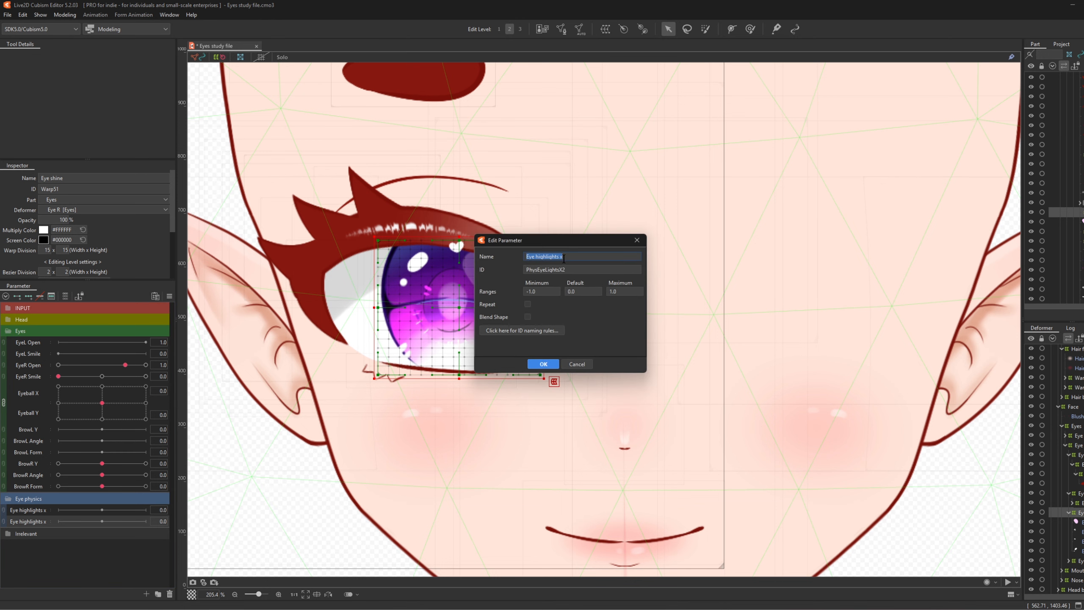
click(570, 257)
click(579, 268)
key(BackSpace)
key(BackSpace)
text(Y)
click(533, 364)
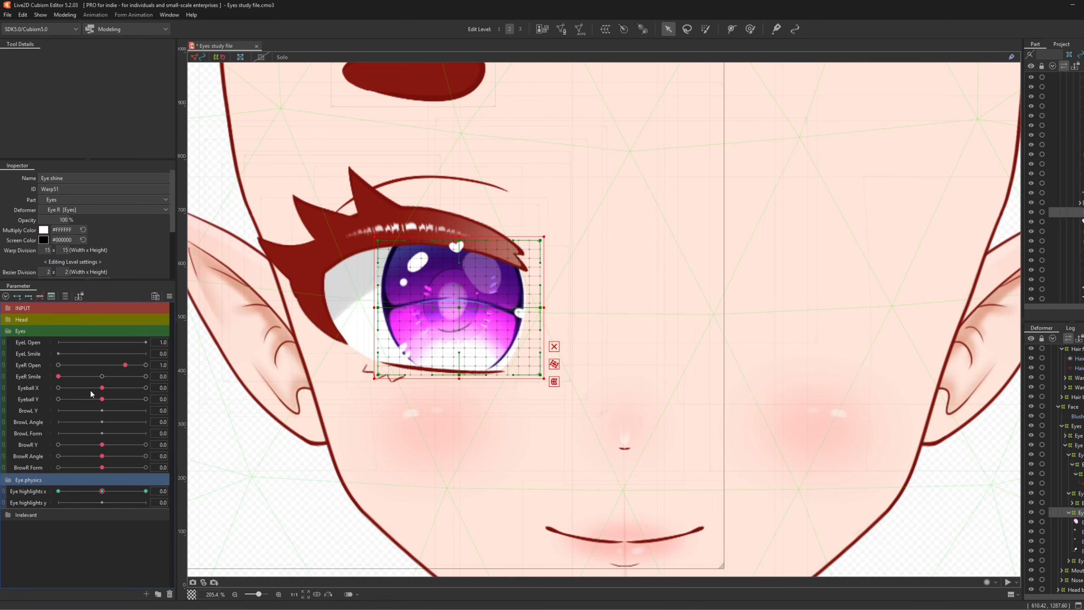
drag(98, 389, 25, 395)
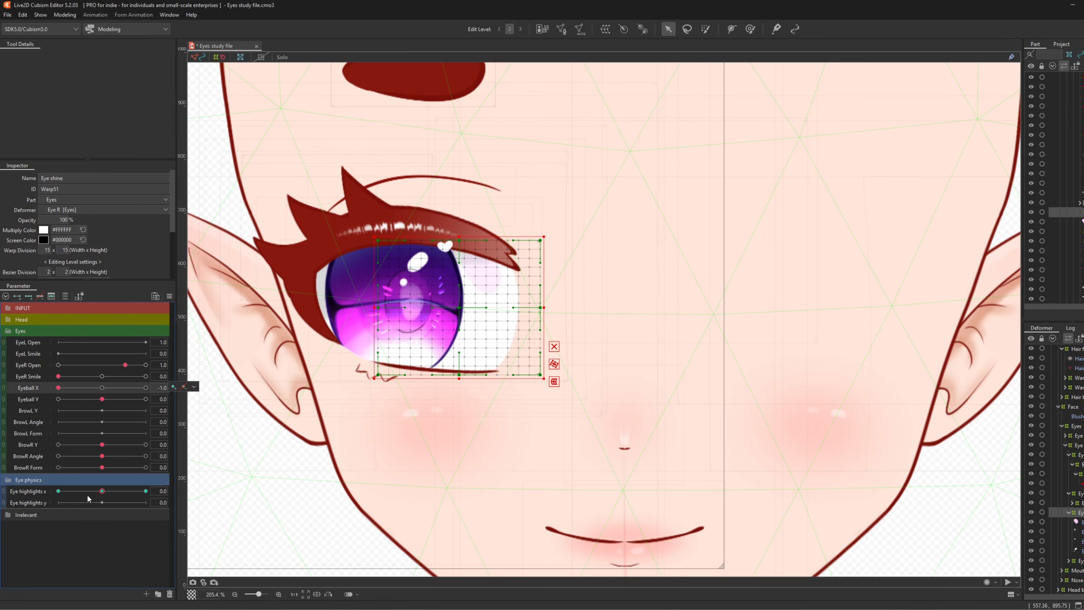
- Shift the Eye shine warp left at Eye highlights x -1 and right at 1, matching Eyeball X
click(58, 492)
drag(453, 307, 385, 307)
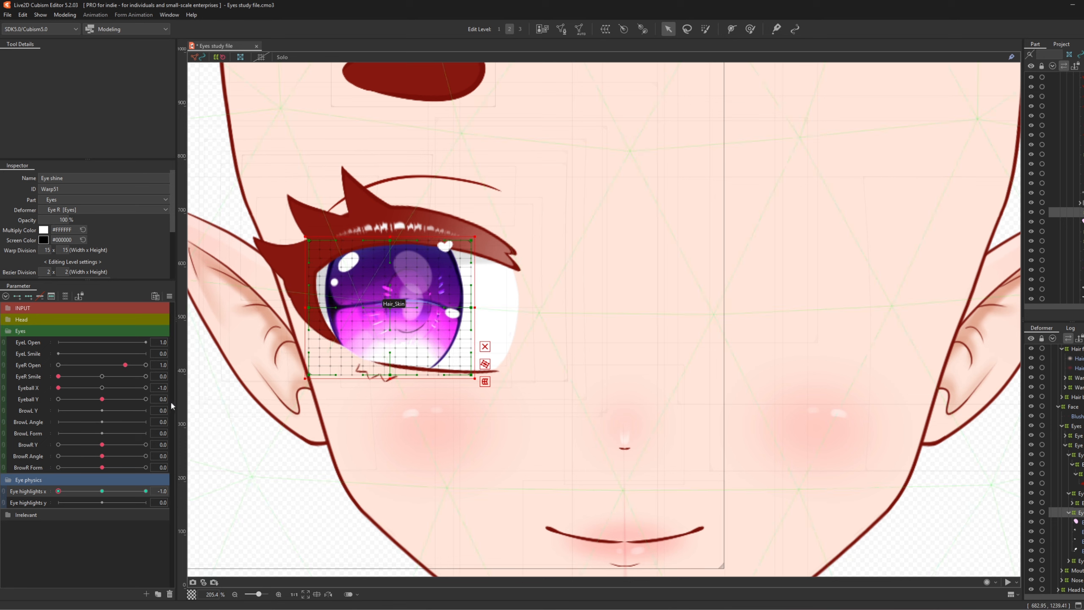
mouse_move(58, 491)
mouse_down()
mouse_move(85, 491)
mouse_move(39, 491)
mouse_move(56, 491)
mouse_up()
drag(66, 490, 146, 491)
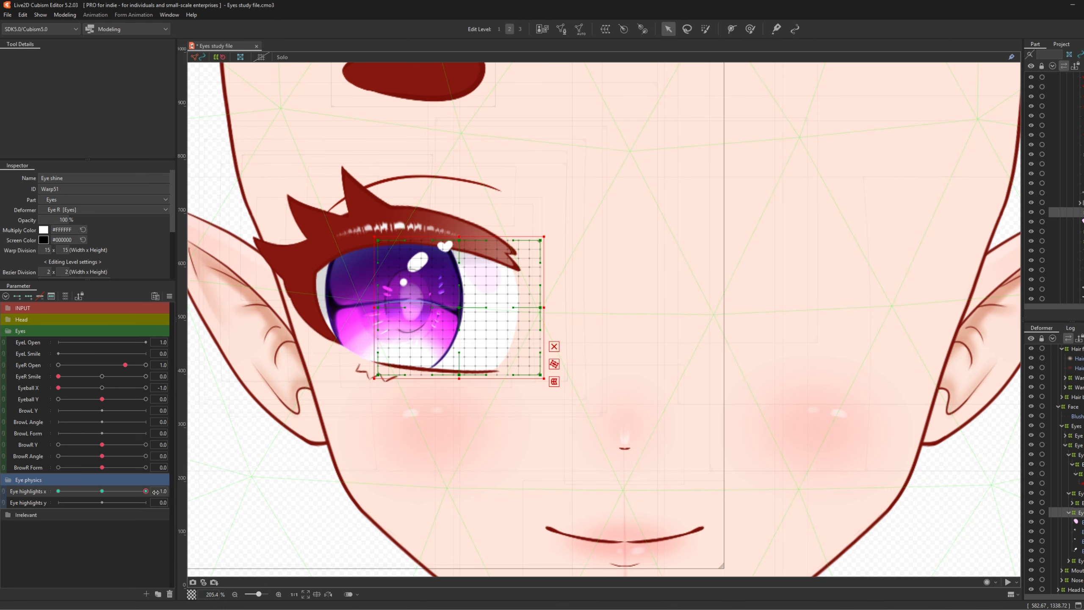
drag(58, 387, 145, 388)
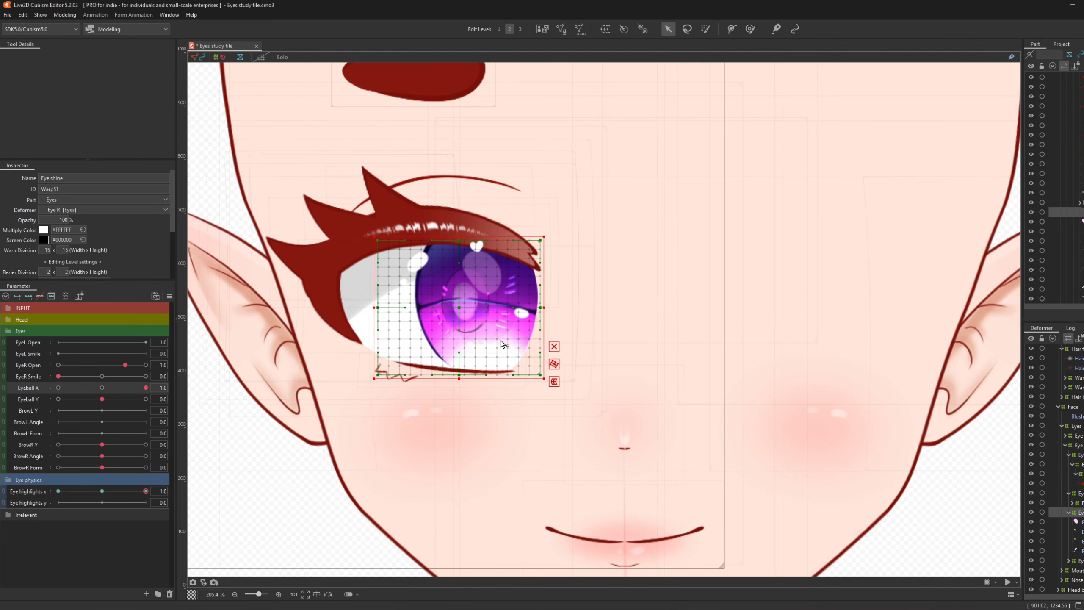
drag(464, 307, 501, 310)
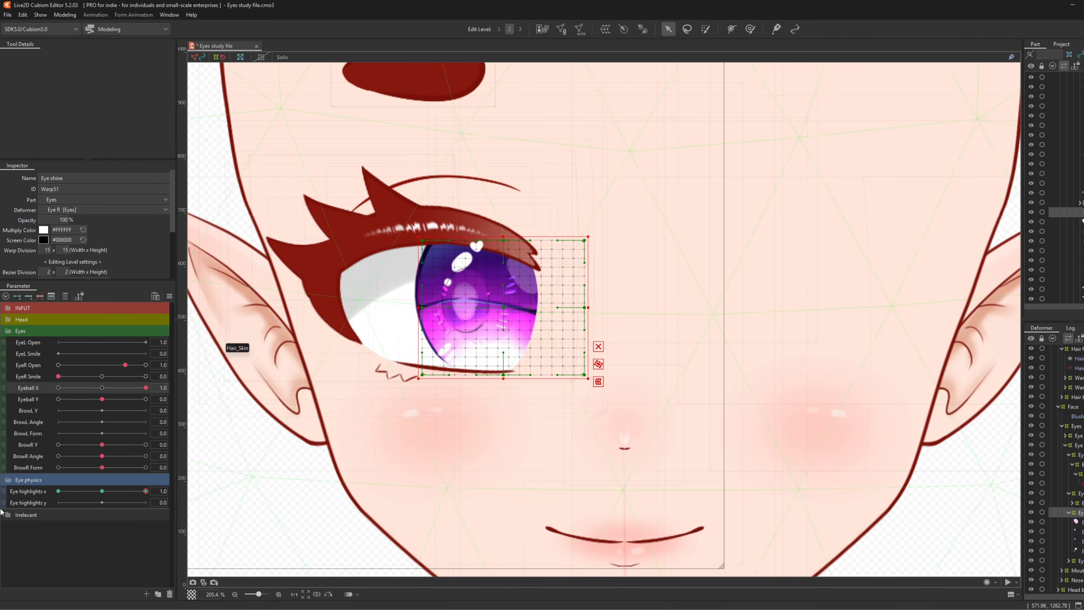
click(103, 491)
click(102, 388)
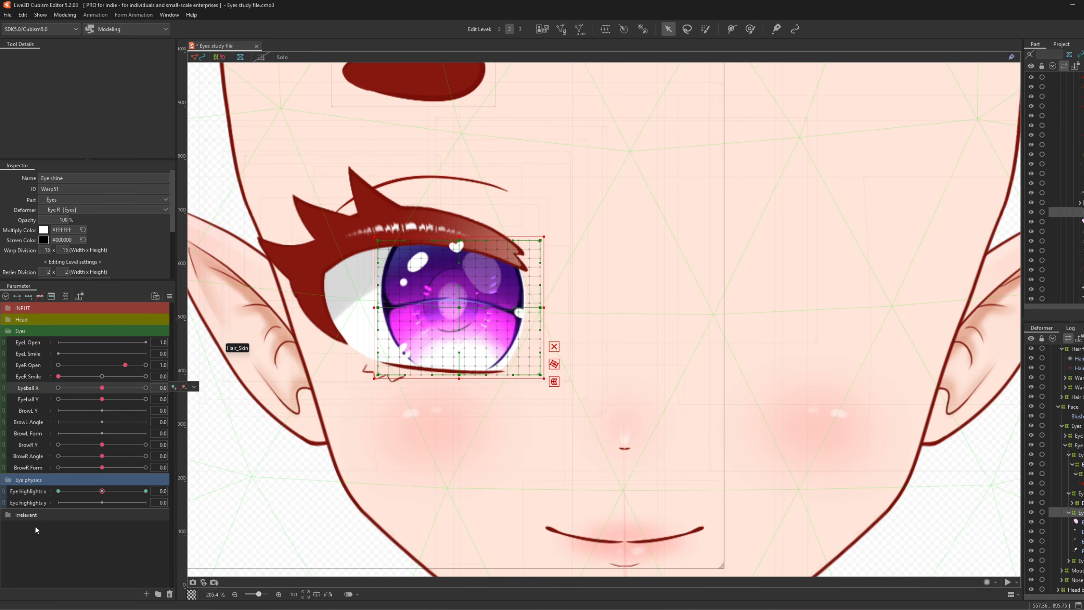
- Add three keys to Eye highlights y, moving the Eye shine warp up at 1 and down at -1
click(34, 504)
click(26, 296)
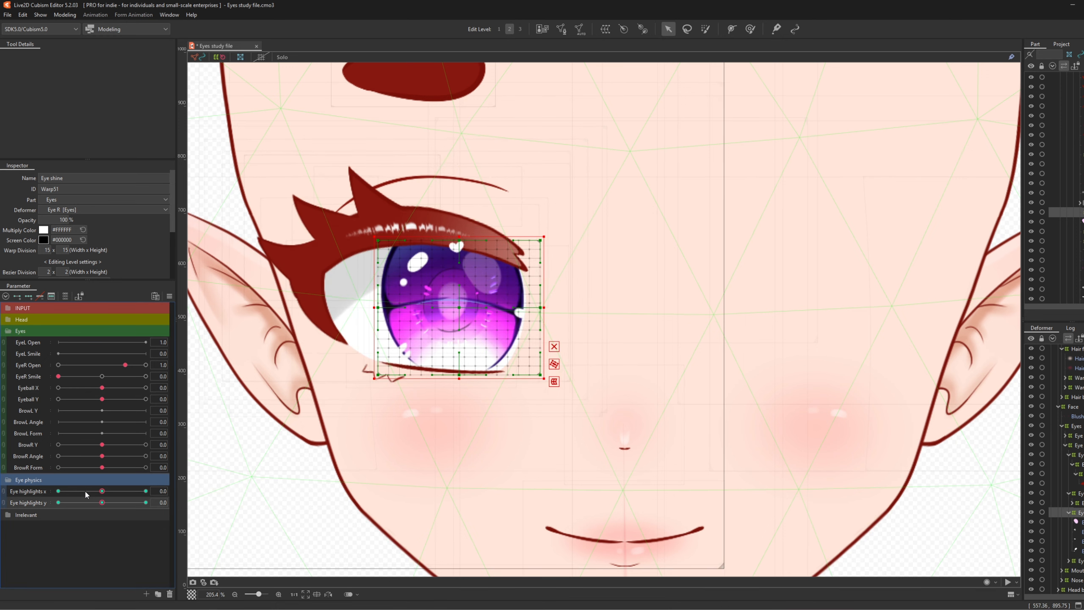
drag(102, 399, 193, 400)
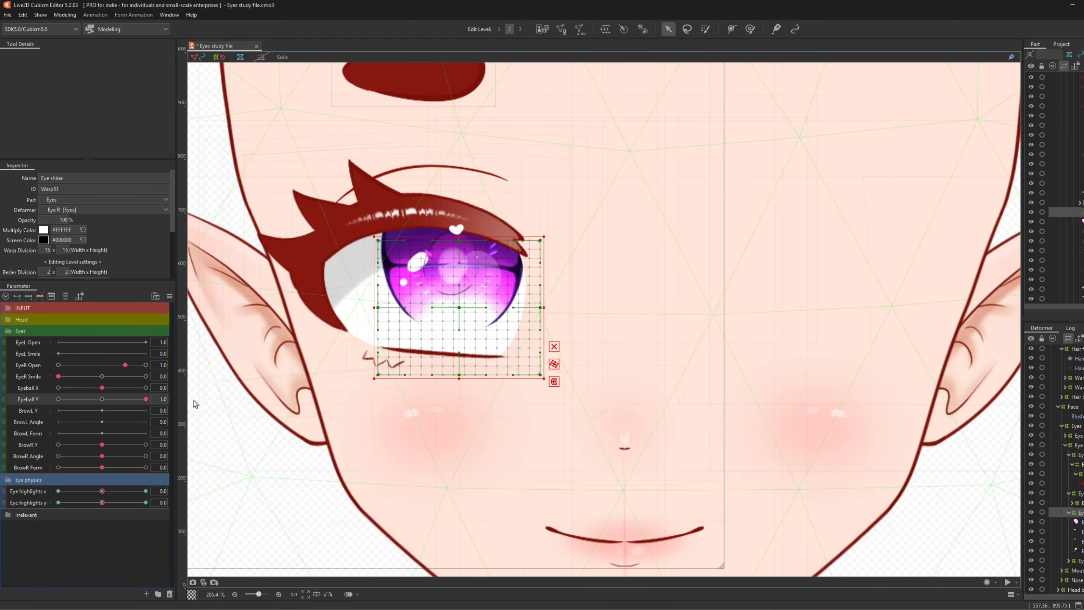
drag(102, 502, 145, 502)
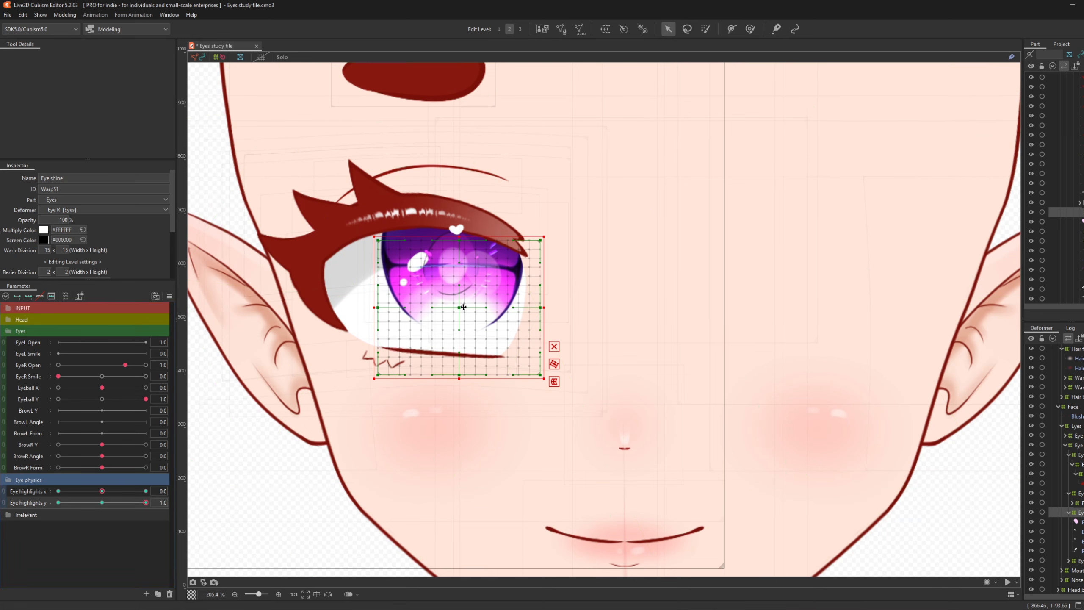
drag(463, 306, 456, 261)
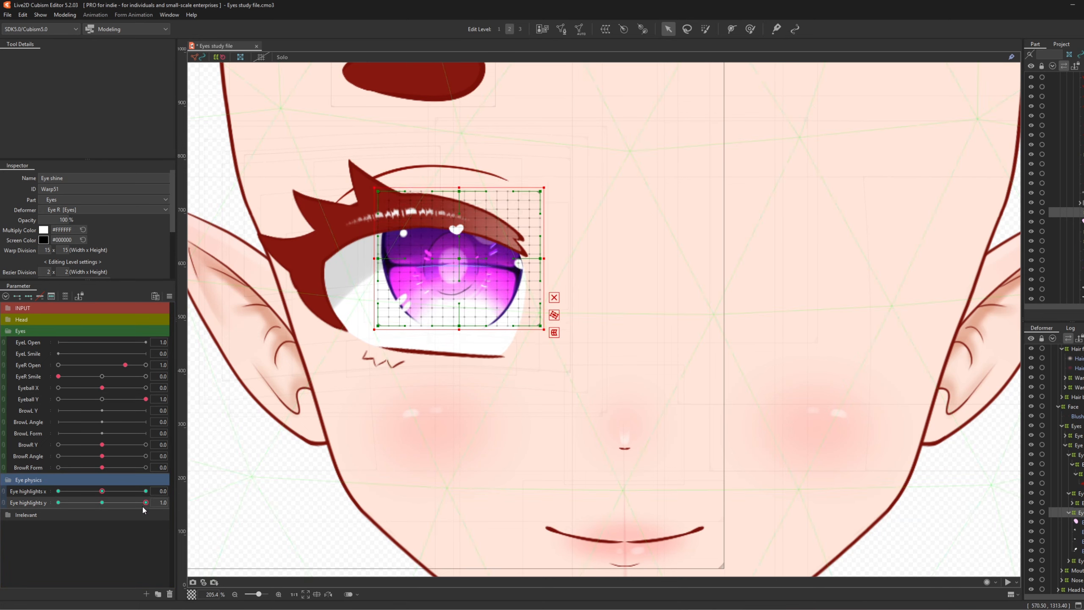
drag(143, 507, 2, 515)
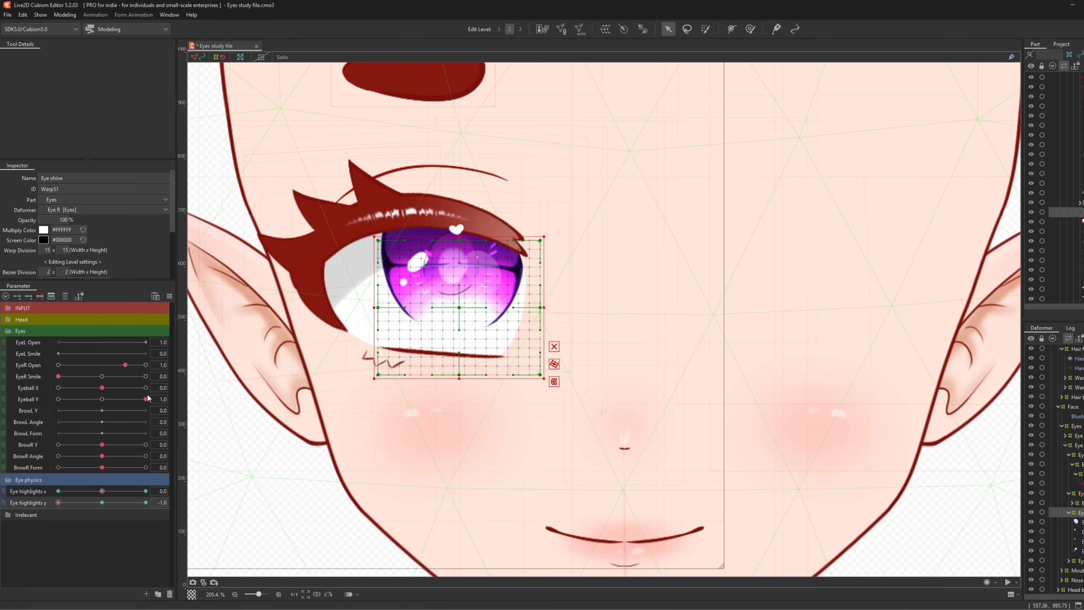
drag(147, 399, 58, 399)
drag(459, 306, 459, 359)
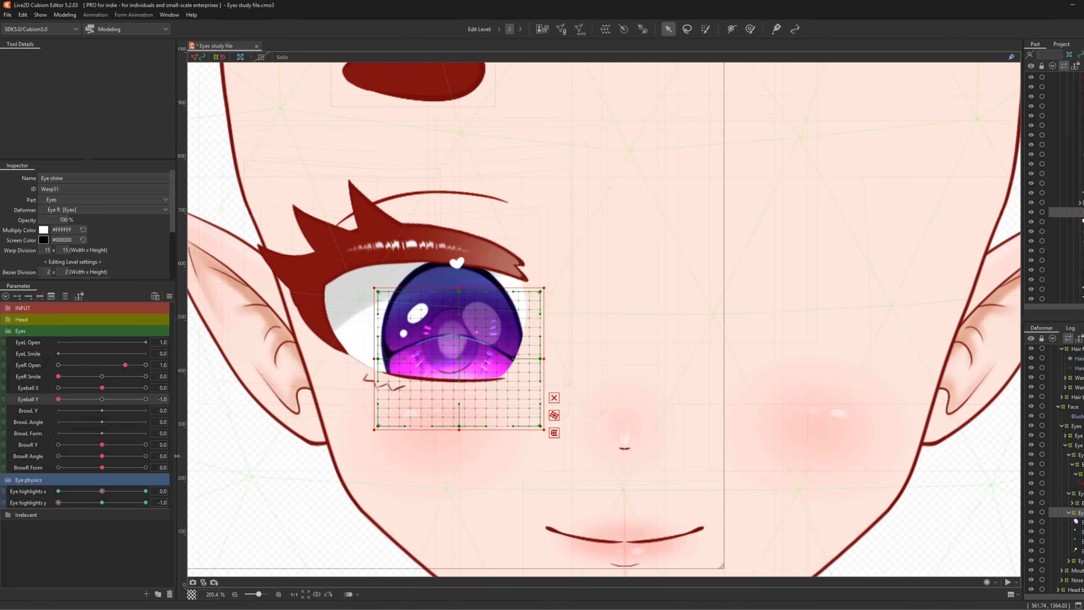
drag(58, 503, 115, 502)
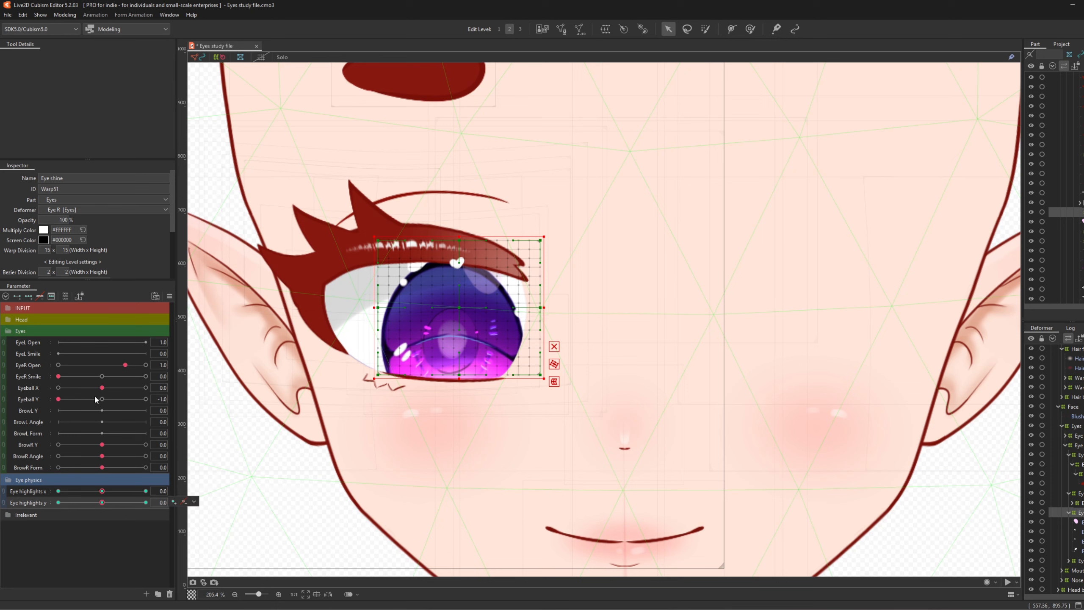
click(102, 398)
- Combine Eye highlights x and y, synthesize the corner keys, and save the model
click(102, 492)
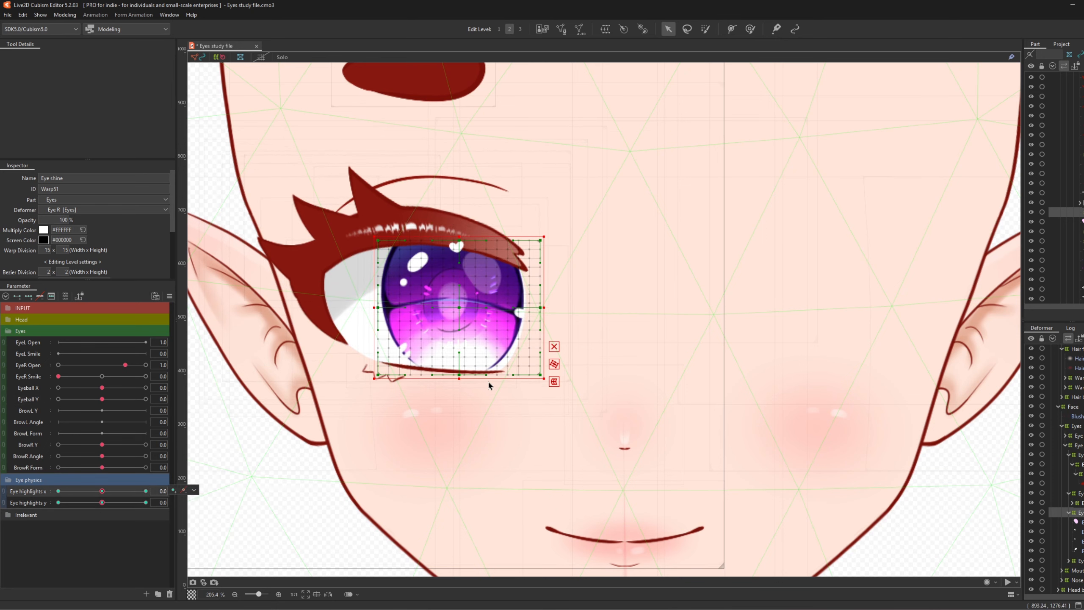
click(554, 363)
click(543, 389)
drag(58, 522, 103, 507)
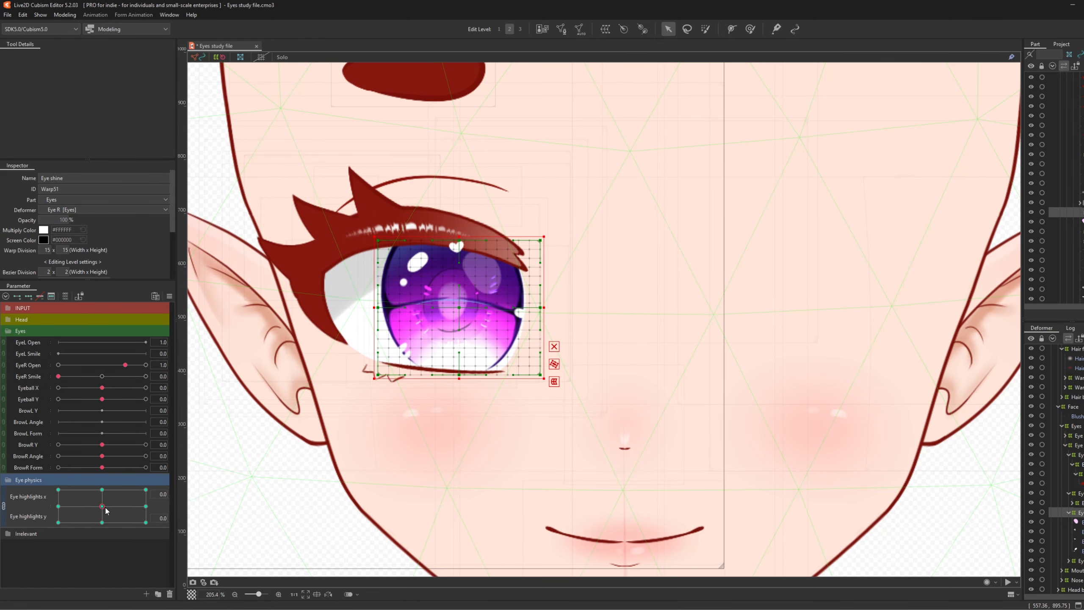
click(3, 506)
key(ctrl+s)
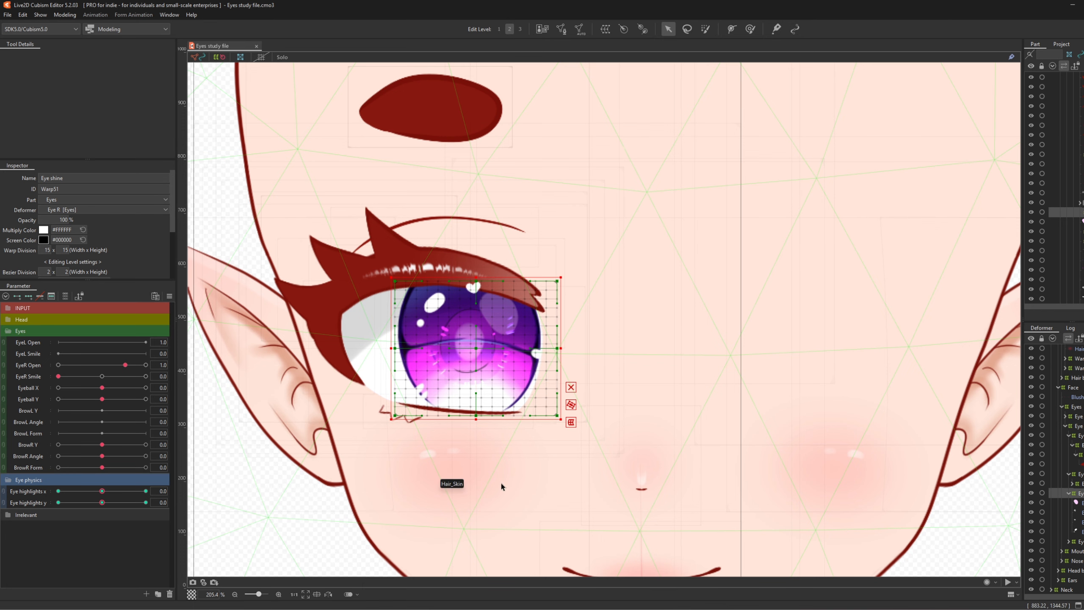
- Create parameter Eye highlights R1 with ID PhysEyeLights
scroll(479, 373, up, 2)
drag(572, 391, 616, 398)
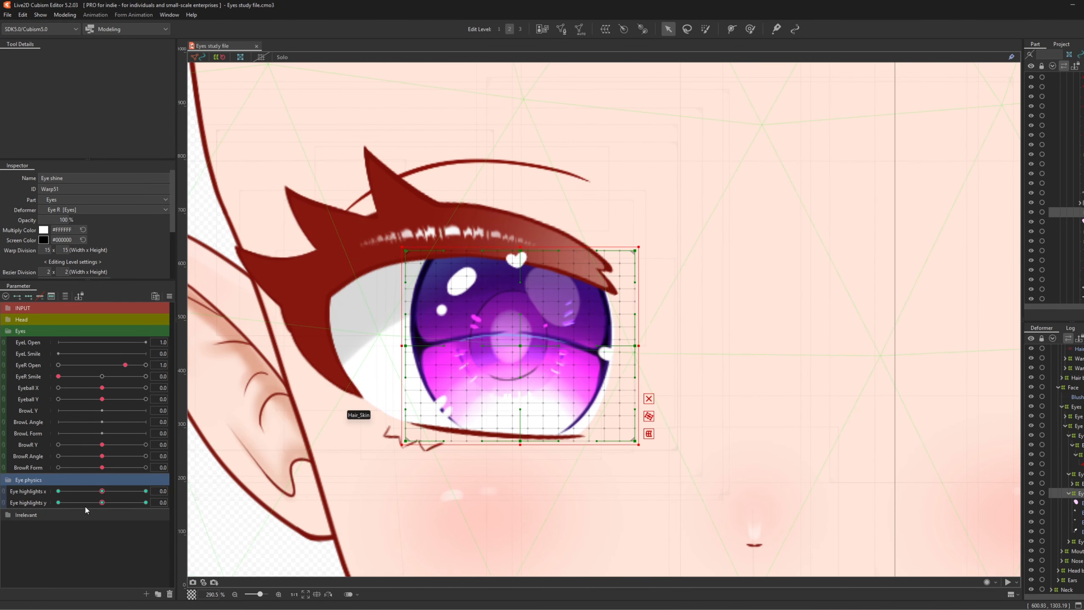
click(146, 593)
text(Eye)
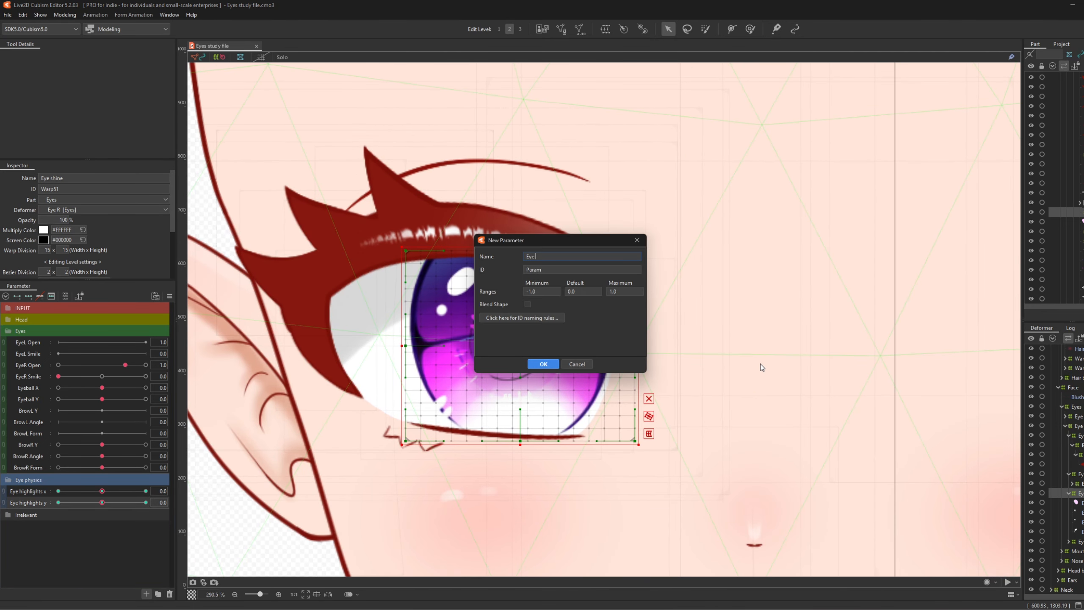
text( highlights R1)
click(574, 270)
text(PhysEyeLightsR1)
click(543, 364)
- Replicate it twice, renaming the copies Eye highlights R2 and Eye highlights R3
right_click(32, 514)
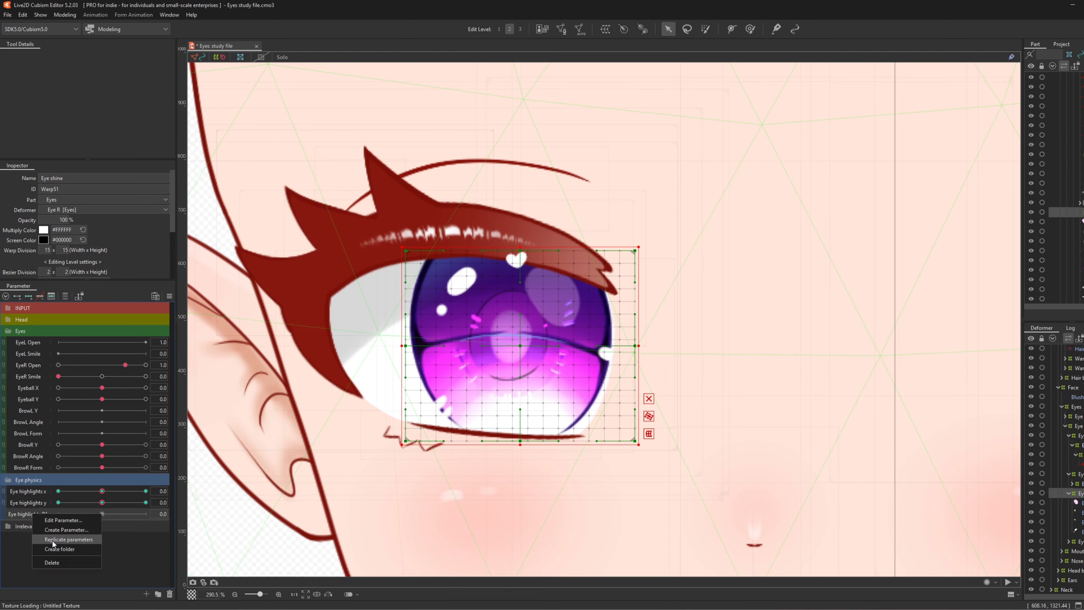
click(53, 541)
right_click(32, 528)
click(46, 535)
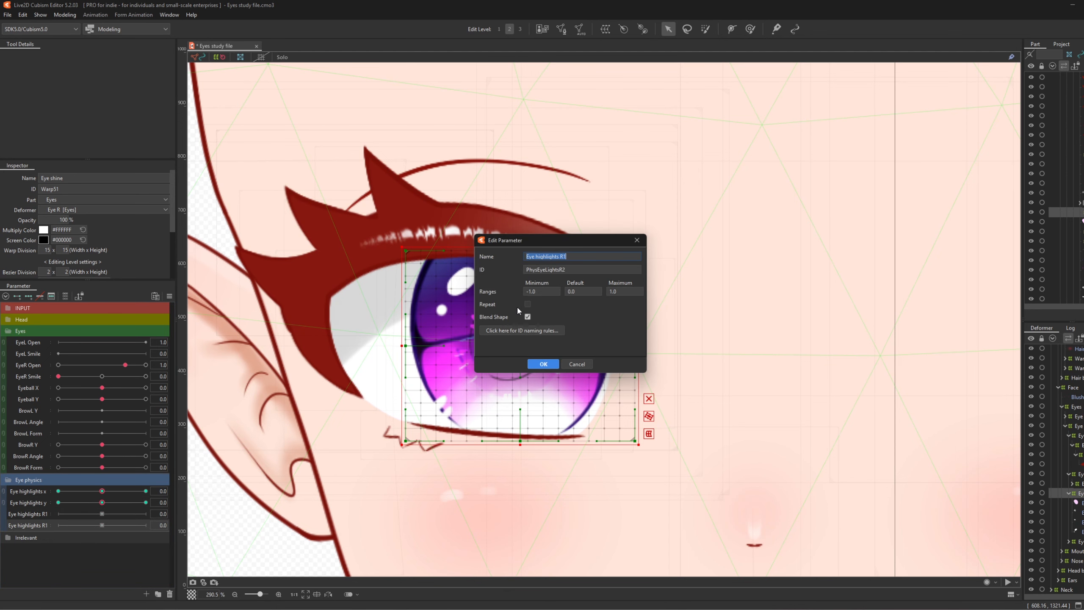
click(577, 254)
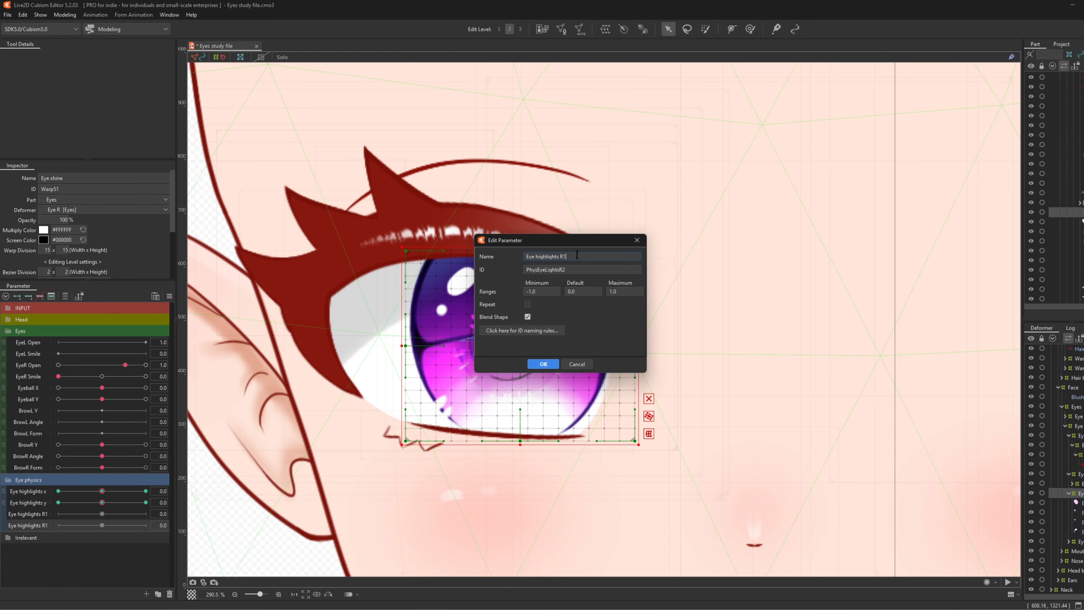
click(548, 363)
right_click(33, 527)
click(54, 553)
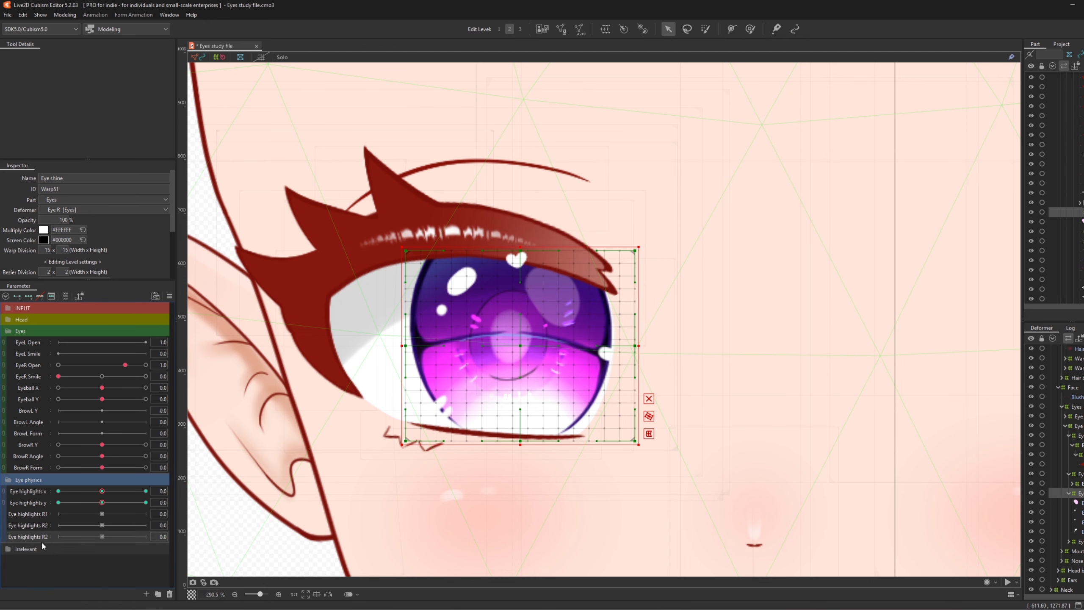
right_click(35, 538)
click(43, 545)
click(573, 254)
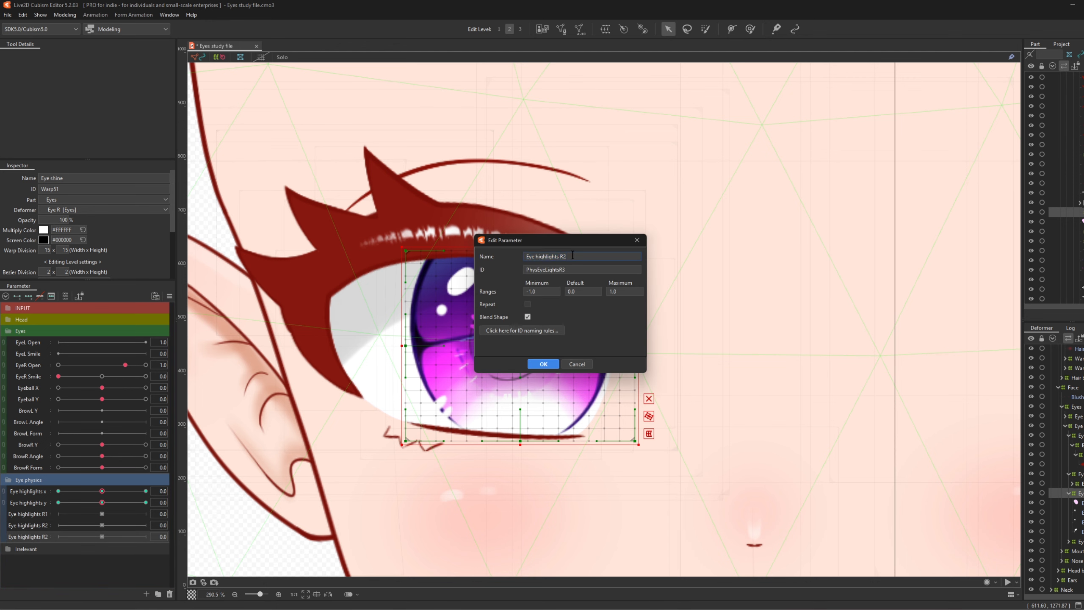
click(544, 364)
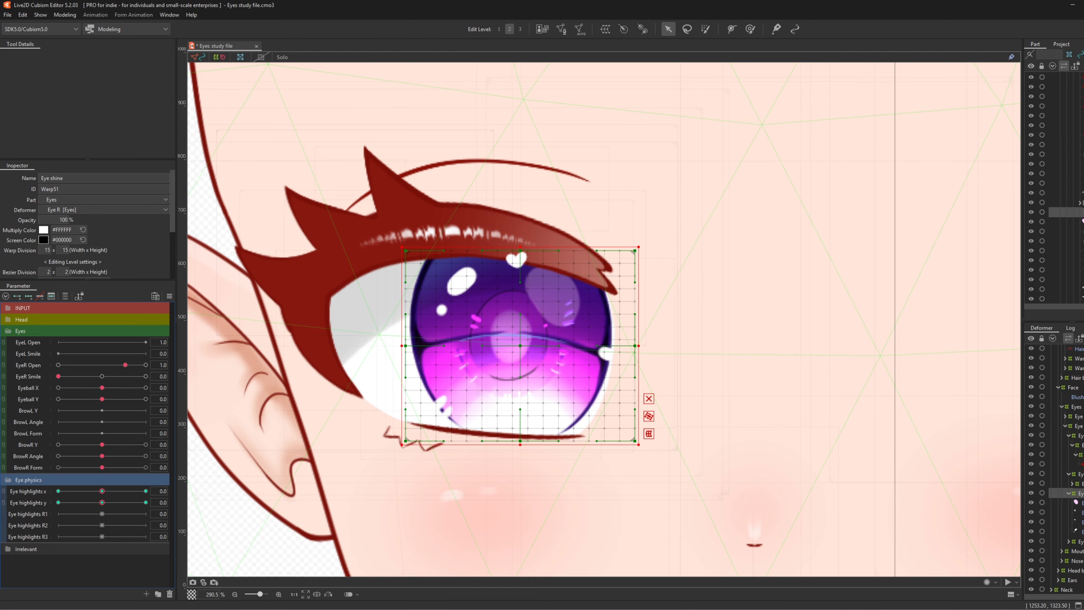
- Wrap the upper-right iris shine in a new warp deformer and add three Eye highlights R1 keys
click(1081, 502)
scroll(626, 324, up, 2)
scroll(713, 318, down, 2)
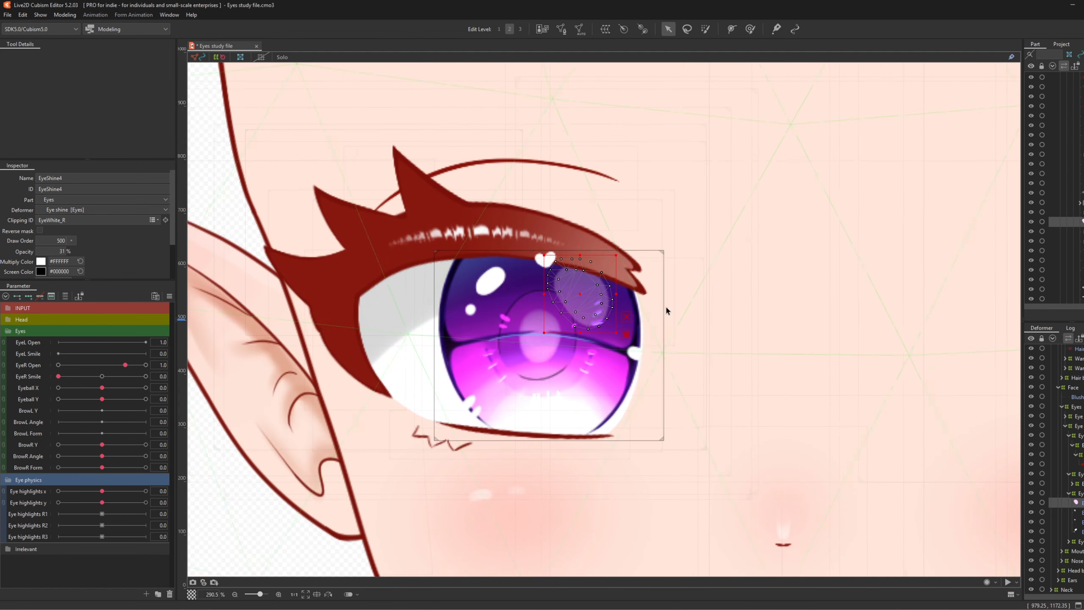
scroll(531, 278, up, 2)
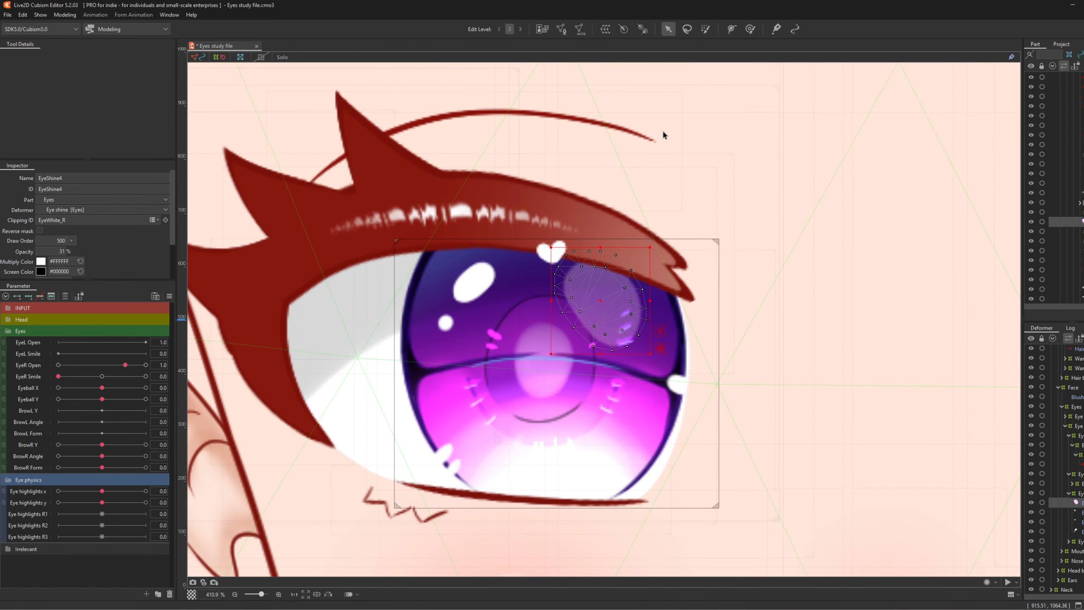
click(605, 28)
click(780, 401)
scroll(705, 316, up, 1)
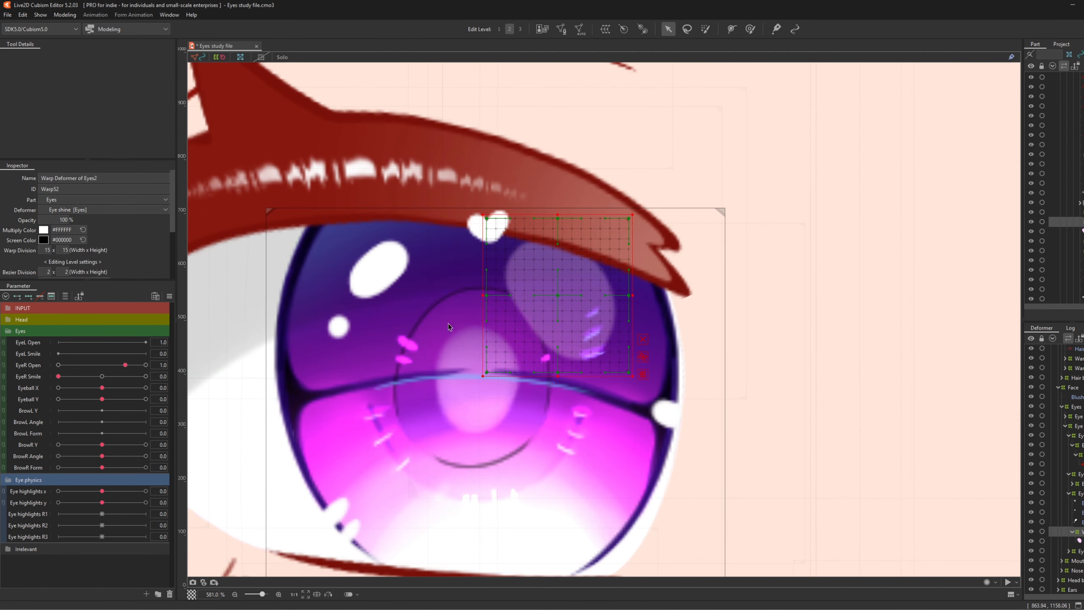
click(26, 513)
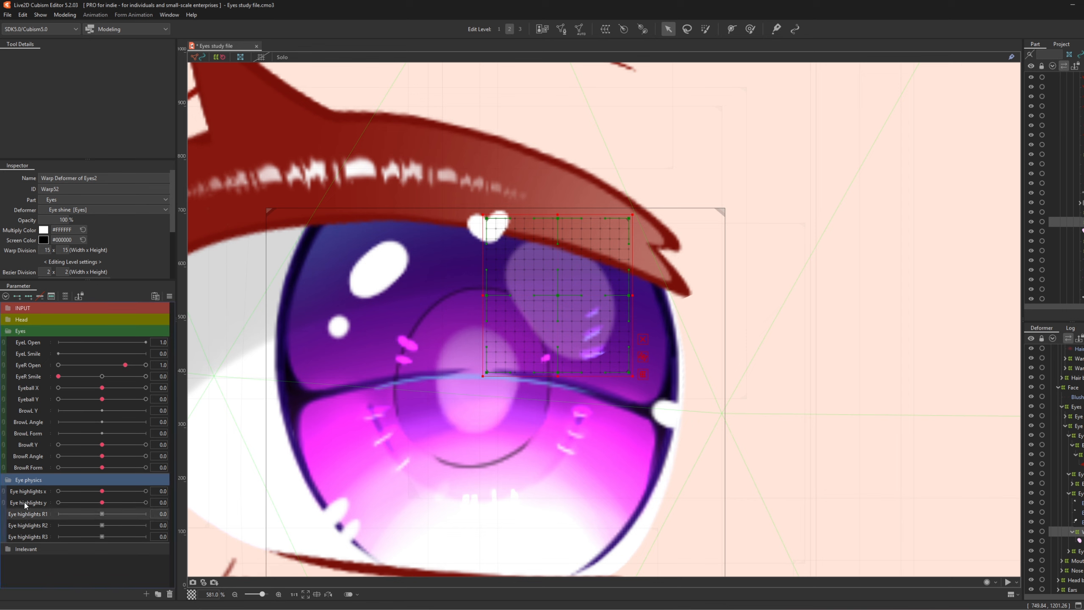
click(30, 297)
- Shift the shine's deformer down-left at R1 -1.0 and up-right at R1 1.0
drag(102, 514, 24, 515)
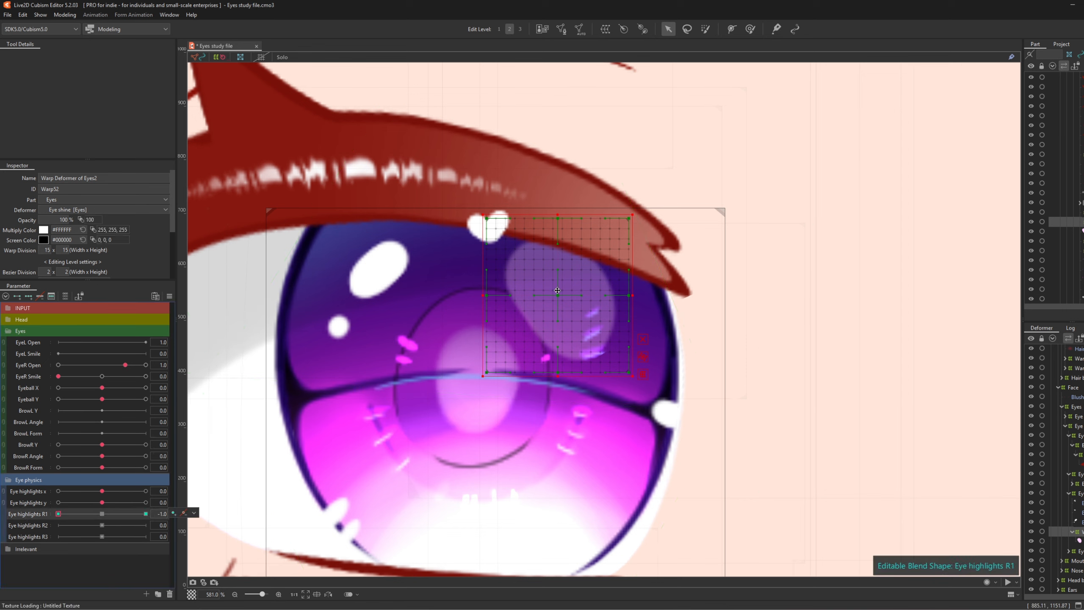
drag(557, 291, 530, 312)
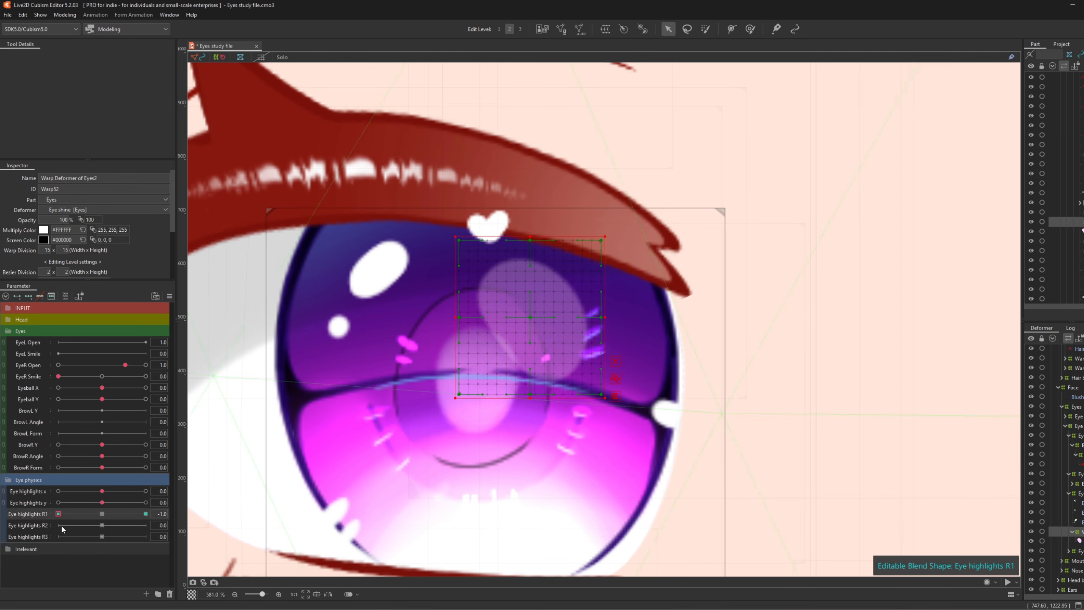
drag(58, 514, 146, 514)
drag(559, 296, 581, 283)
mouse_move(145, 513)
mouse_down()
mouse_move(19, 537)
mouse_move(177, 514)
mouse_move(16, 538)
mouse_move(159, 514)
mouse_up()
click(102, 513)
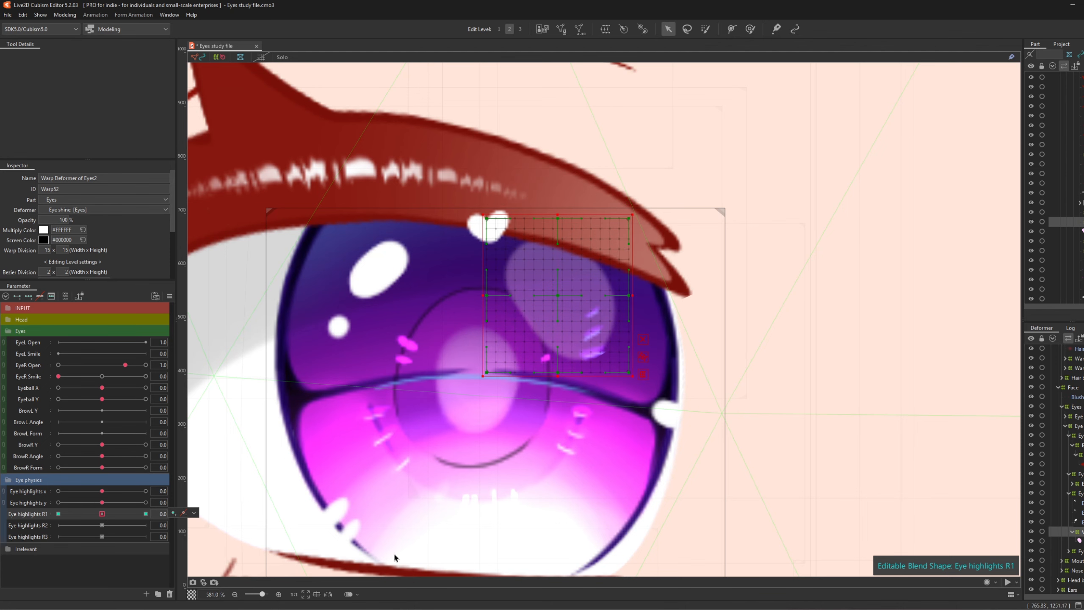
click(335, 519)
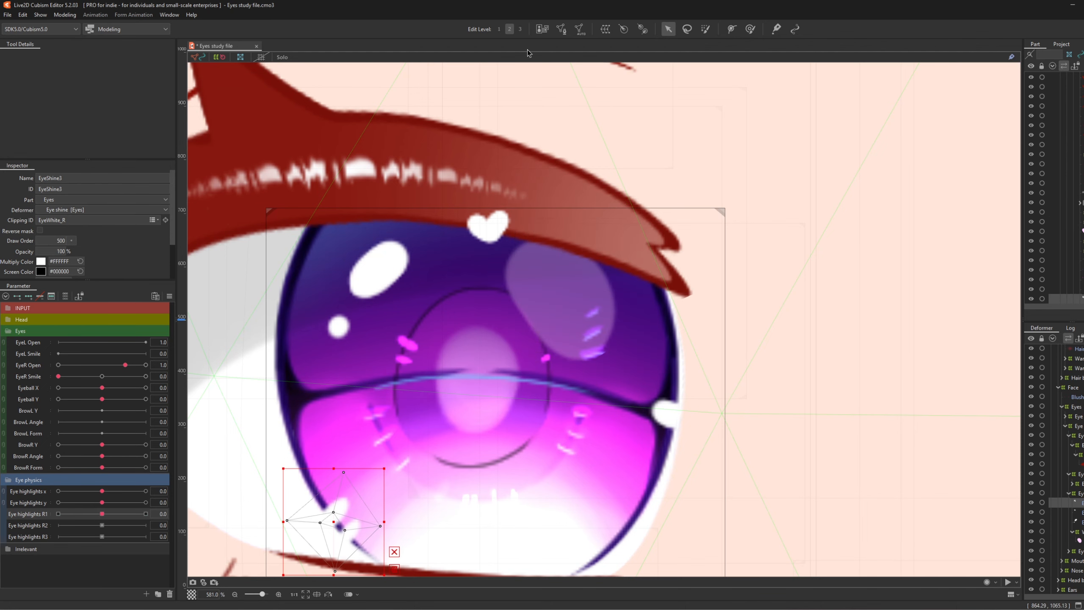
- Give the lower-left shine a warp deformer and reposition it at Eye highlights R1 -1.0
click(610, 30)
click(780, 401)
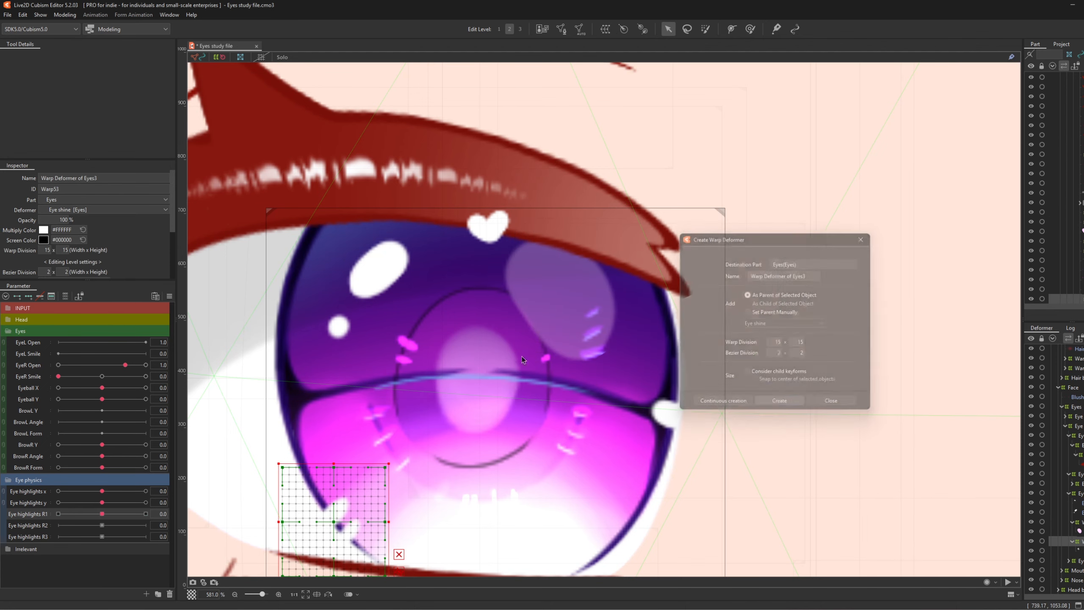
scroll(351, 314, down, 2)
scroll(370, 466, up, 2)
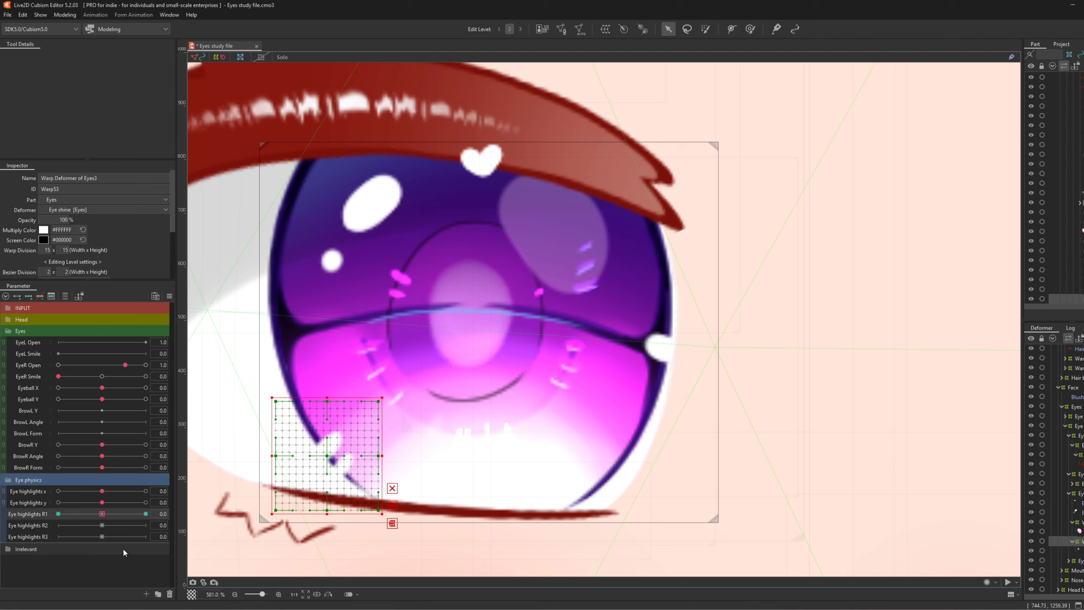
click(146, 513)
click(58, 514)
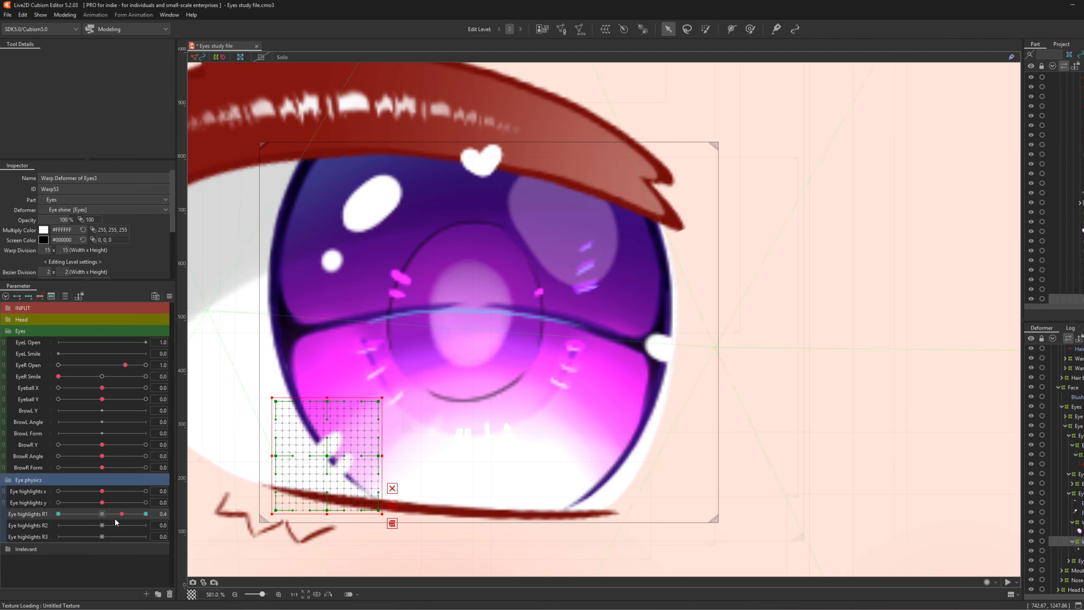
drag(328, 454, 307, 472)
click(146, 514)
drag(145, 514, 102, 515)
- Give the right-edge shine a warp deformer shifting left at R1 -1.0 and right at 1.0
click(658, 348)
click(605, 30)
click(779, 402)
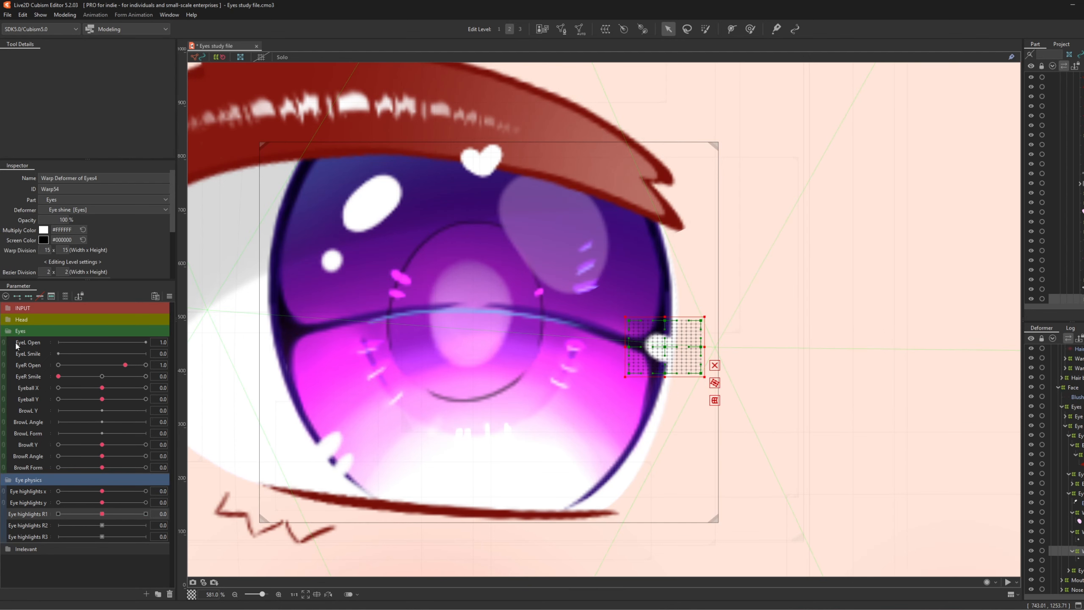
click(58, 515)
drag(666, 348, 634, 343)
drag(58, 514, 146, 514)
drag(665, 353, 678, 357)
click(102, 515)
- Give the upper-left highlights a warp deformer moving up-left at R1 1.0 and down-right at -1.0
click(372, 203)
click(605, 29)
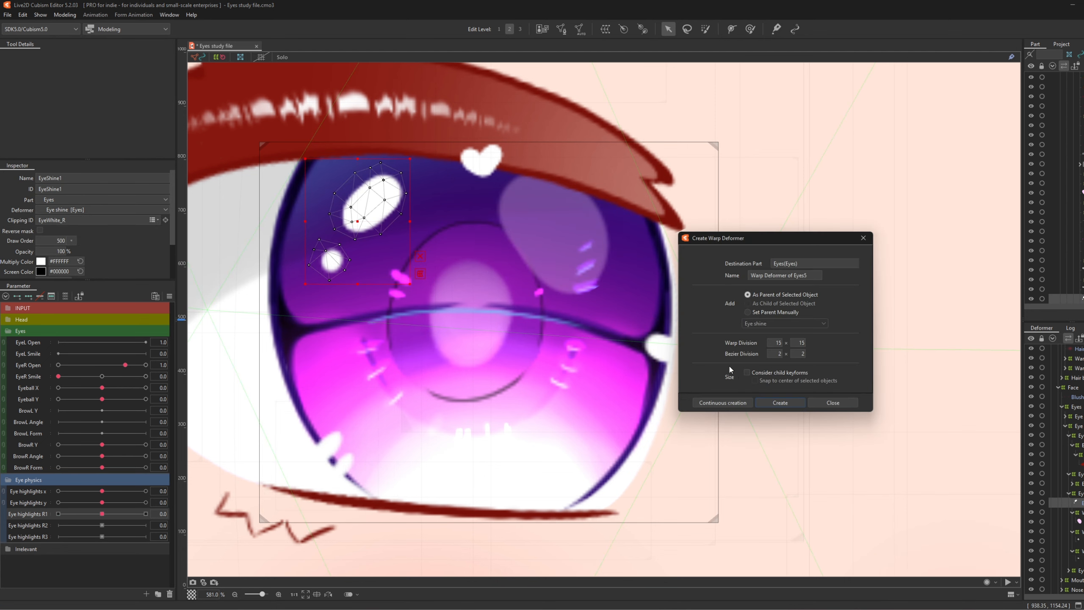
click(779, 402)
drag(102, 514, 145, 515)
drag(358, 221, 341, 207)
drag(145, 514, 3, 502)
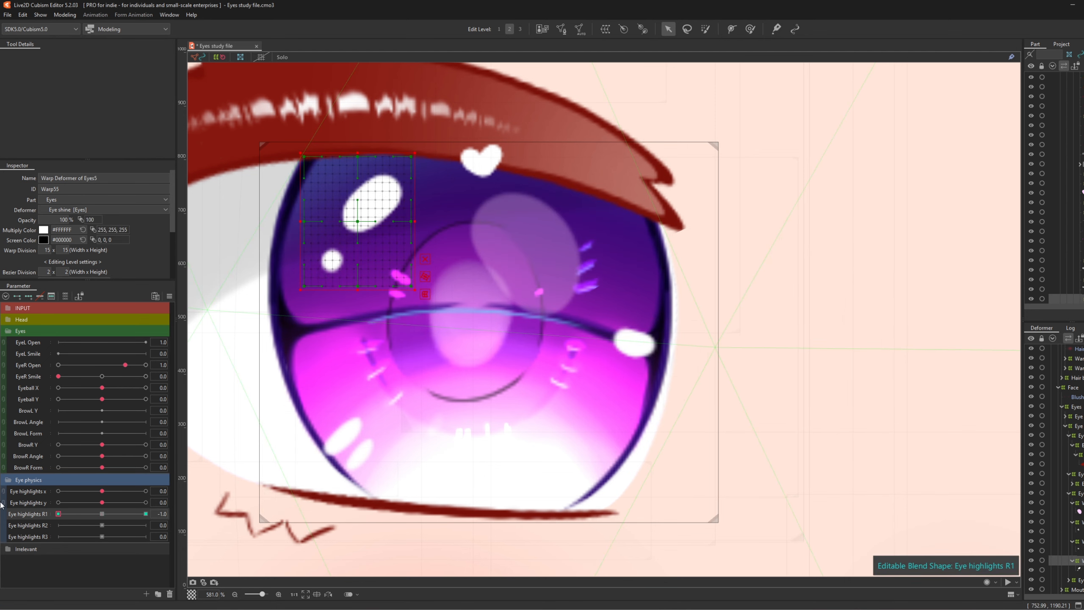
drag(361, 221, 376, 232)
drag(58, 513, 102, 516)
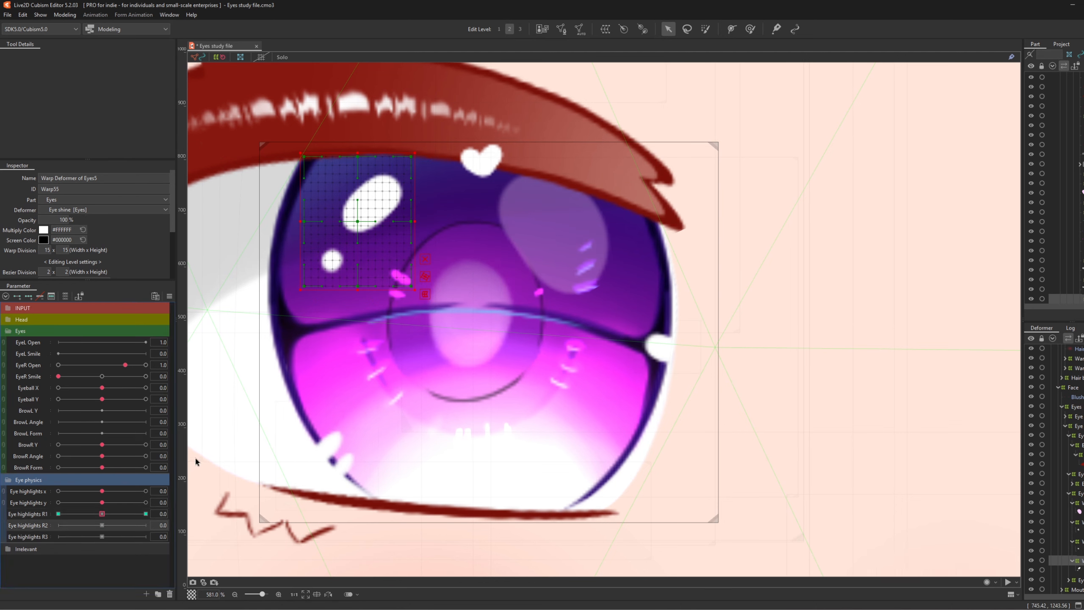
- Key the upper-left highlights on Eye highlights R2: tilt clockwise up-right at 1.0, counter-clockwise down-left at -1.0
click(146, 525)
drag(419, 149, 442, 164)
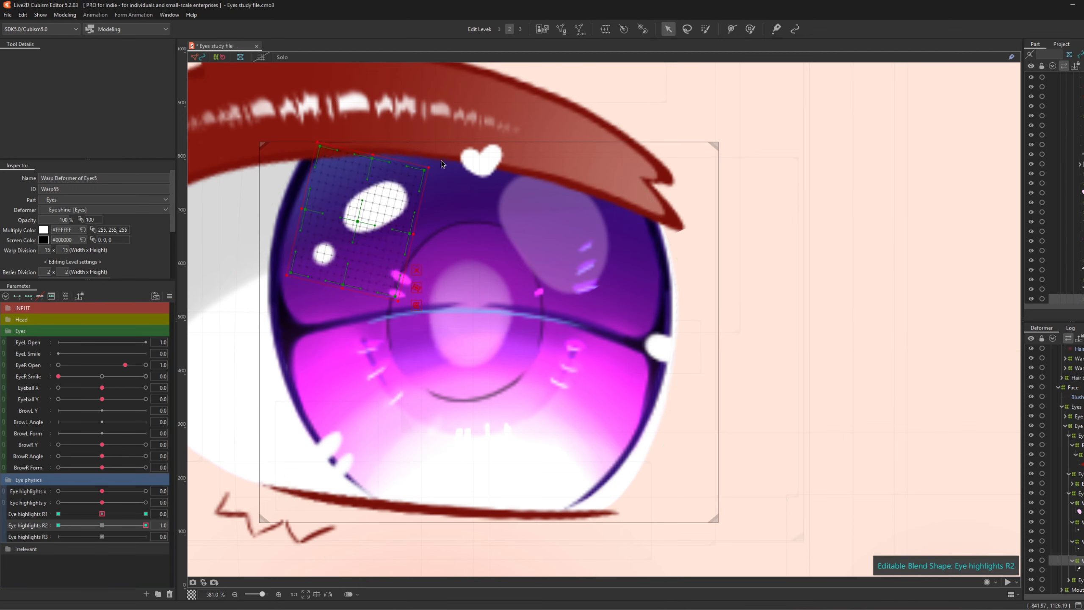
drag(360, 220, 378, 210)
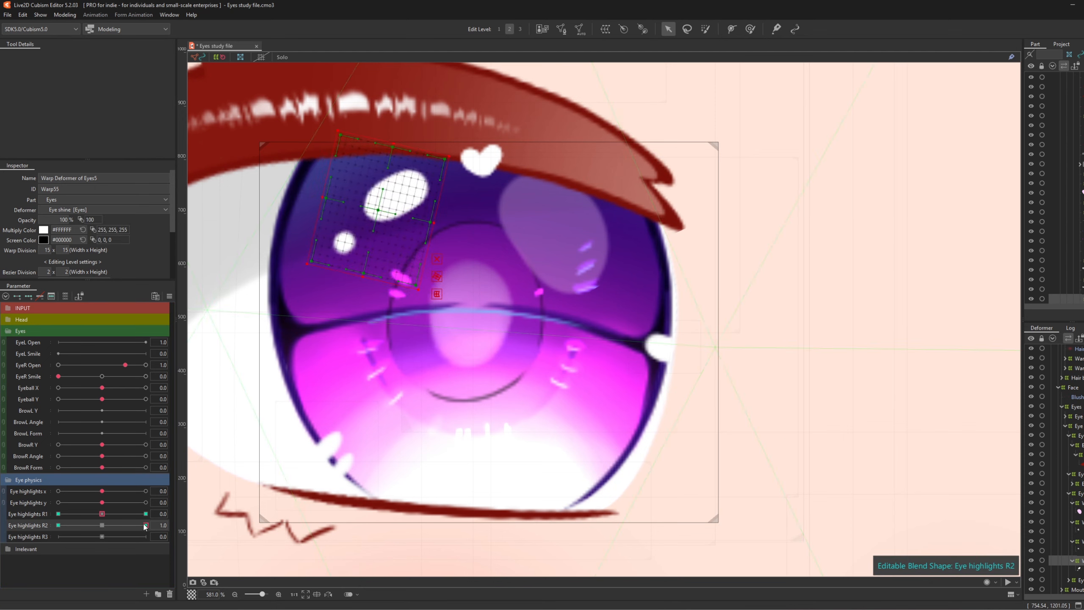
drag(146, 525, 59, 525)
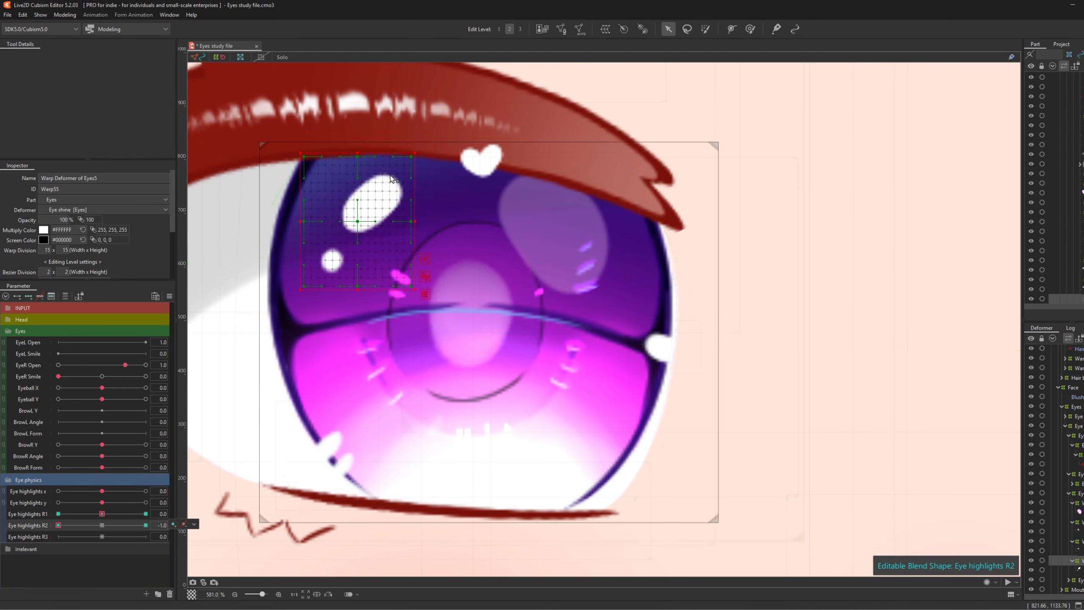
drag(420, 150, 410, 142)
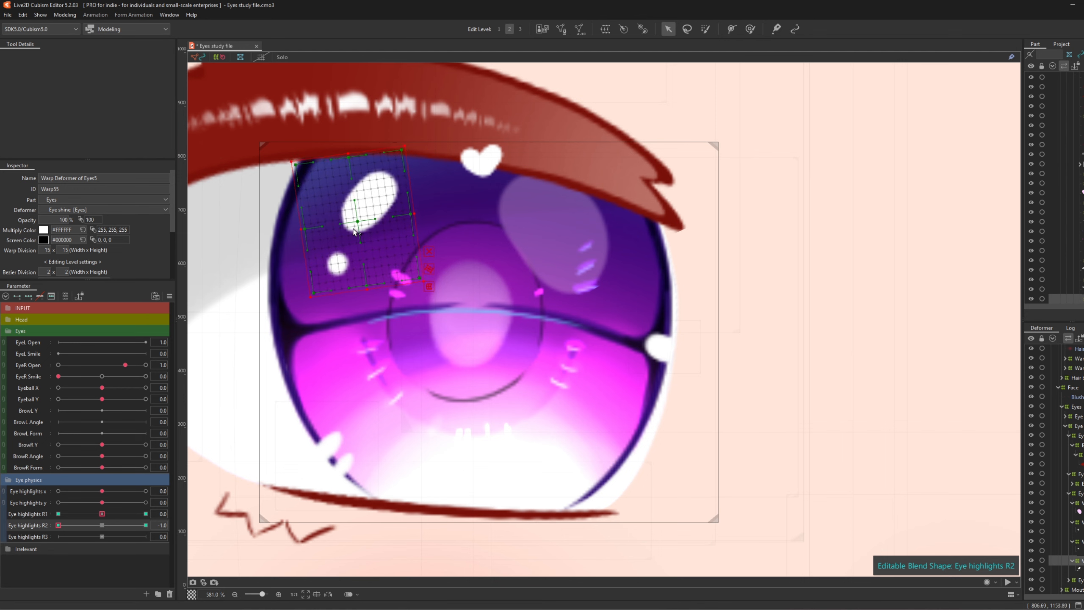
drag(357, 221, 353, 238)
click(146, 524)
drag(457, 124, 451, 118)
mouse_move(145, 524)
mouse_down()
mouse_move(58, 525)
mouse_move(146, 525)
mouse_up()
- Add R2 keys to the right shine, moving it down-left, then up with a slight counter-clockwise tilt at -1.0
click(657, 348)
click(28, 296)
drag(653, 347, 648, 369)
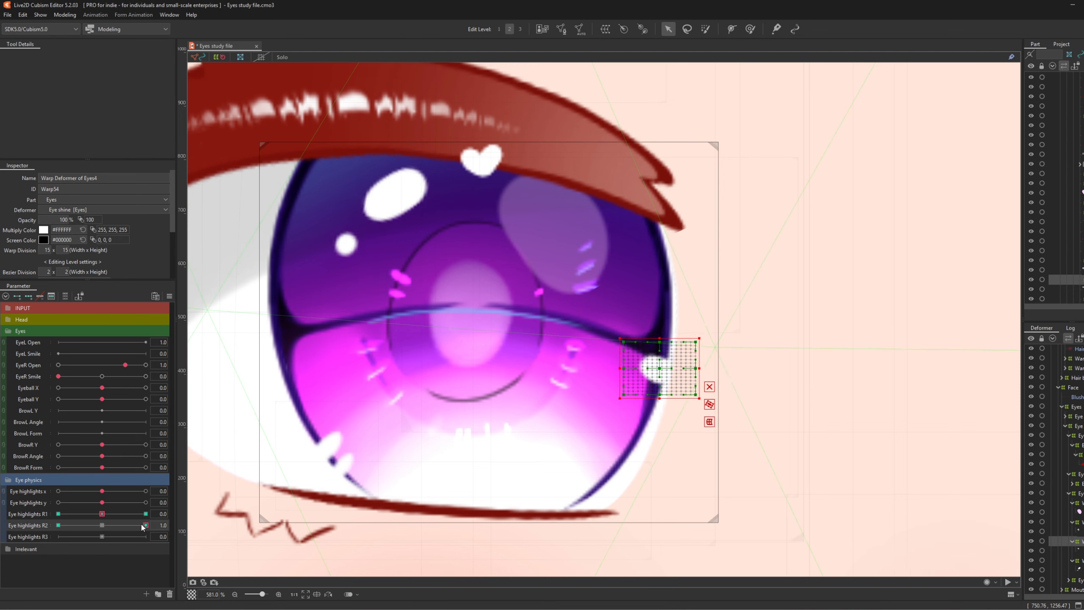
drag(142, 524, 58, 524)
drag(665, 343, 664, 316)
drag(709, 287, 704, 282)
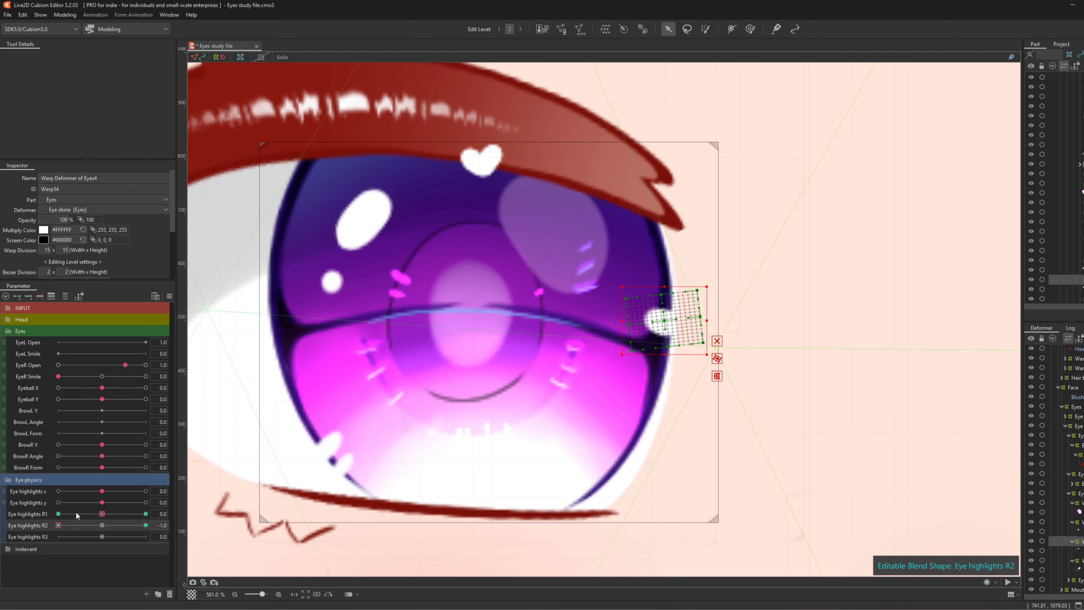
- Refine the upper-left highlights' position and tilt at Eye highlights R2 1.0
click(1080, 560)
drag(58, 525, 145, 525)
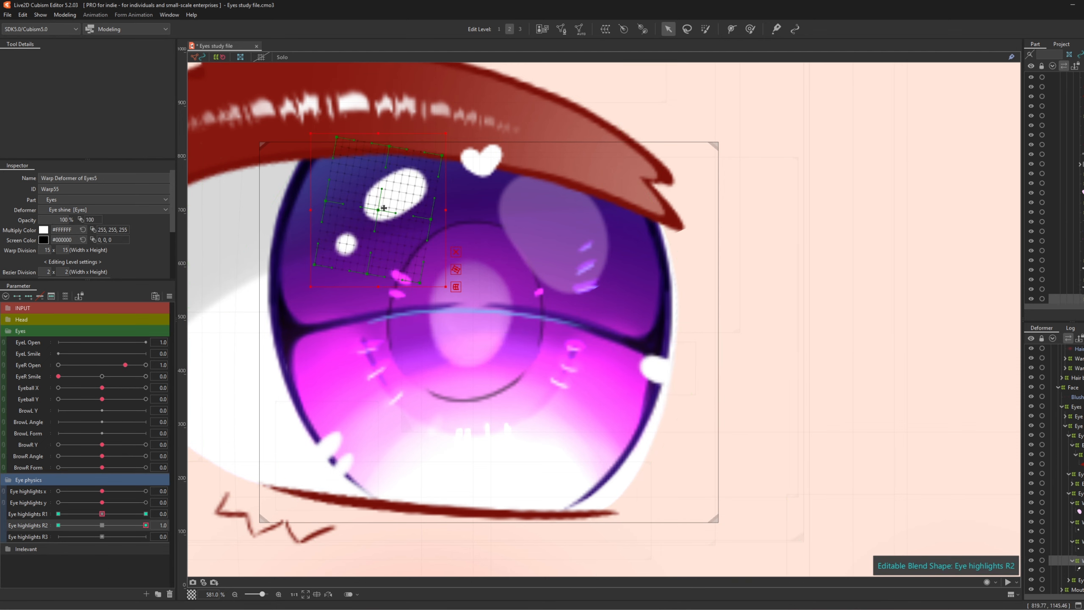
drag(383, 207, 382, 202)
drag(146, 525, 58, 532)
drag(424, 163, 418, 157)
drag(59, 525, 146, 526)
drag(146, 526, 58, 526)
- Tilt the lower-left shine clockwise and raise it up-left at Eye highlights R2 1.0
click(1081, 541)
click(1080, 522)
click(146, 525)
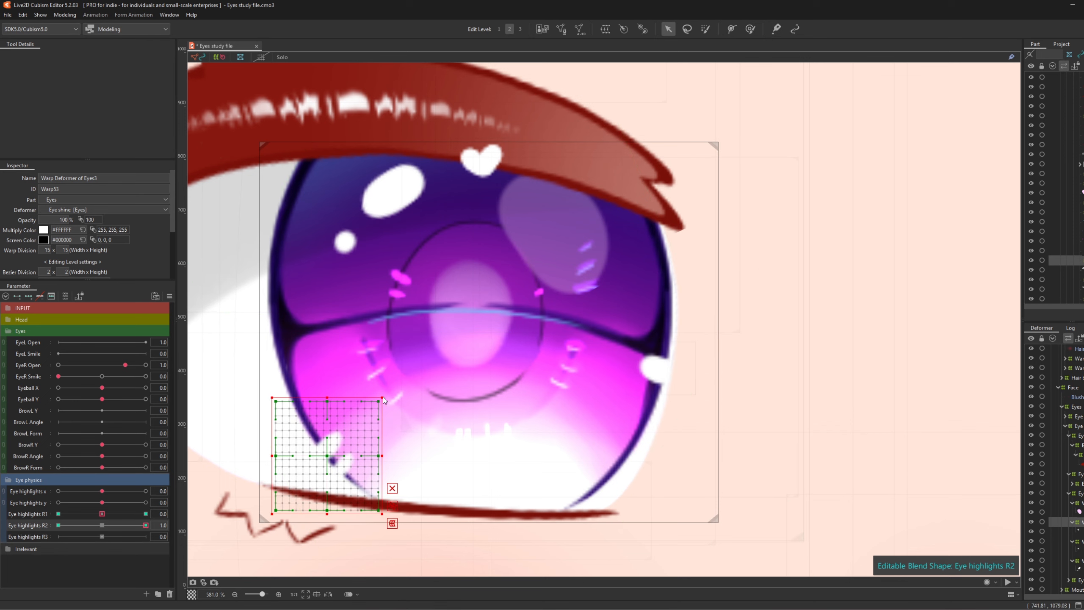
drag(385, 395, 395, 407)
drag(349, 435, 332, 411)
drag(58, 525, 145, 525)
- Add R2 keys to the upper-right iris shine, moving it down-right and tilting clockwise at 1.0
click(1081, 503)
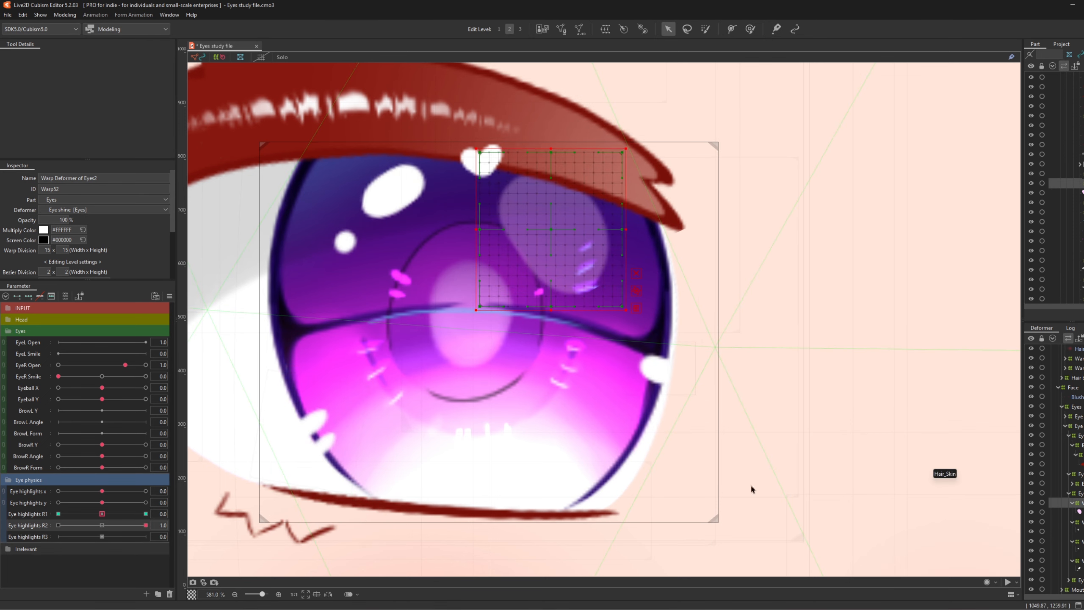
click(29, 296)
drag(58, 525, 145, 525)
drag(549, 225, 560, 253)
drag(482, 340, 465, 319)
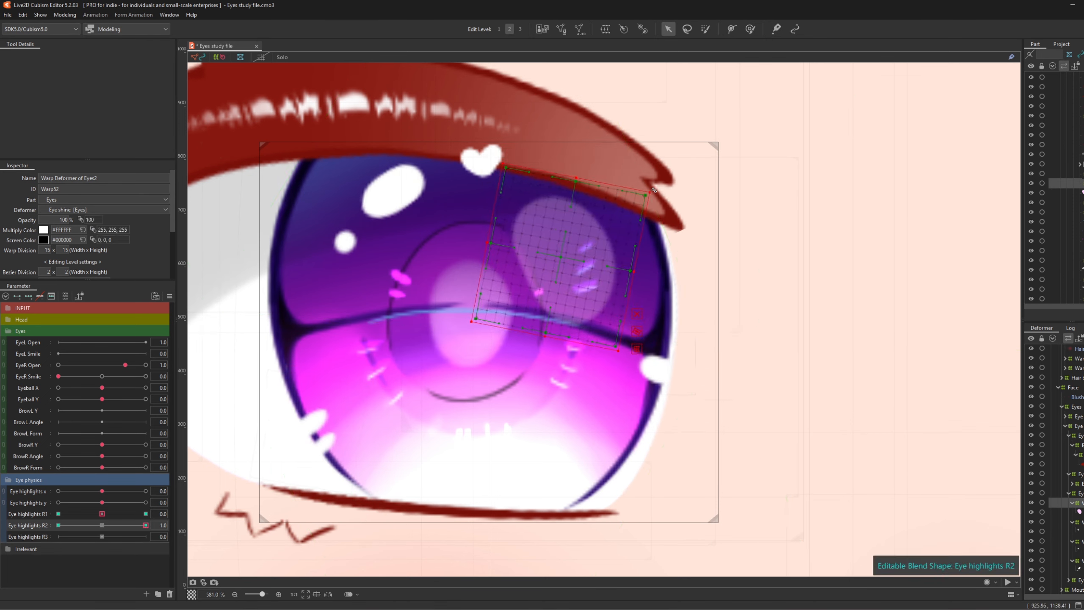
drag(143, 526, 102, 525)
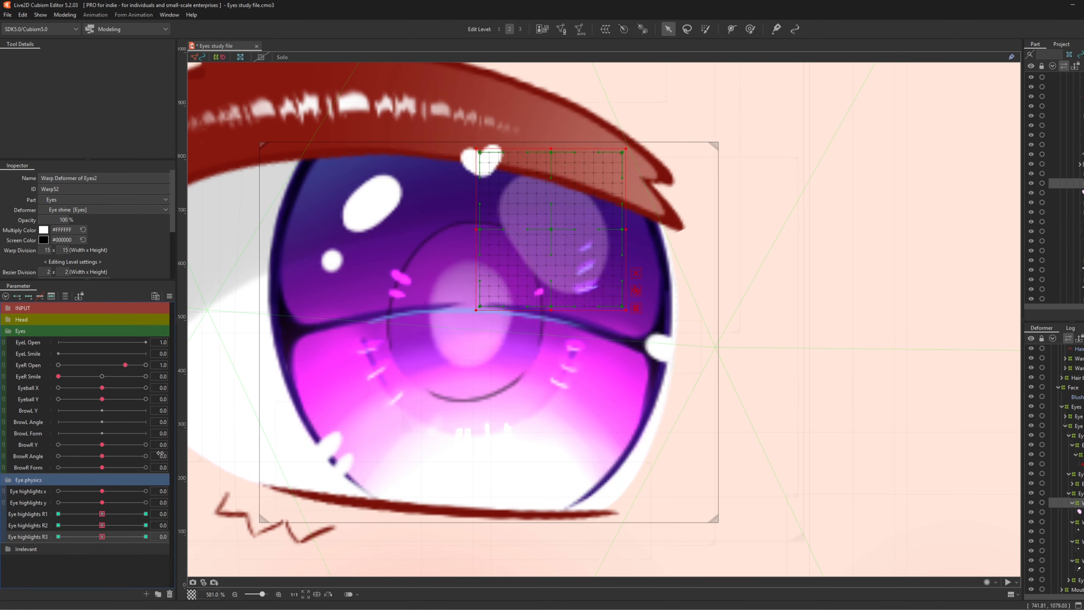
- Enlarge the upper-right iris shine up-left at Eye highlights R3 1.0 and shrink it down-right at -1.0
drag(107, 537, 231, 546)
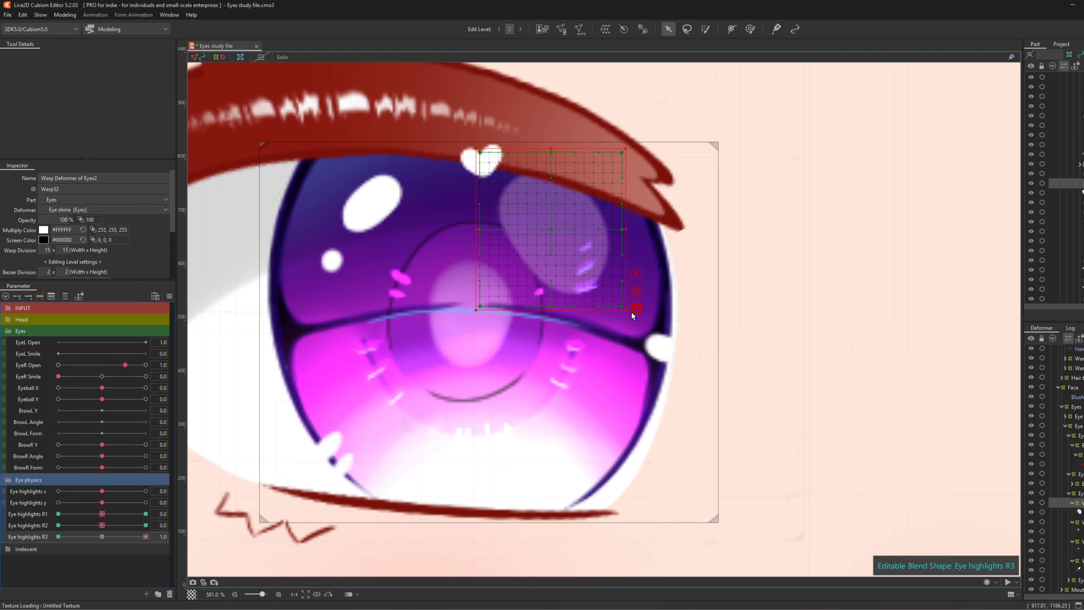
drag(632, 311, 643, 336)
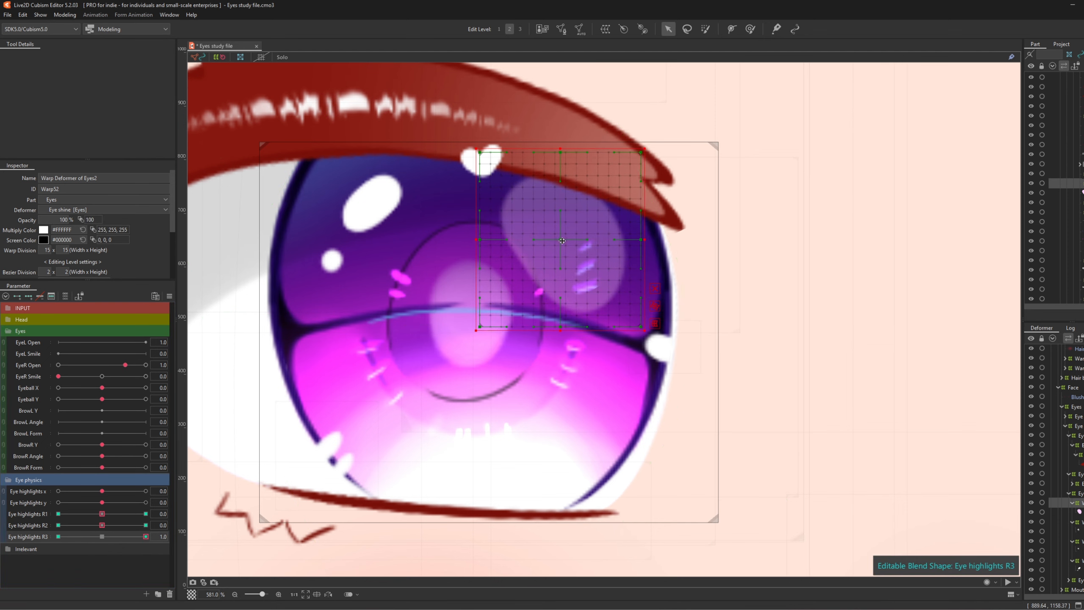
drag(562, 241, 553, 230)
drag(144, 533, 14, 548)
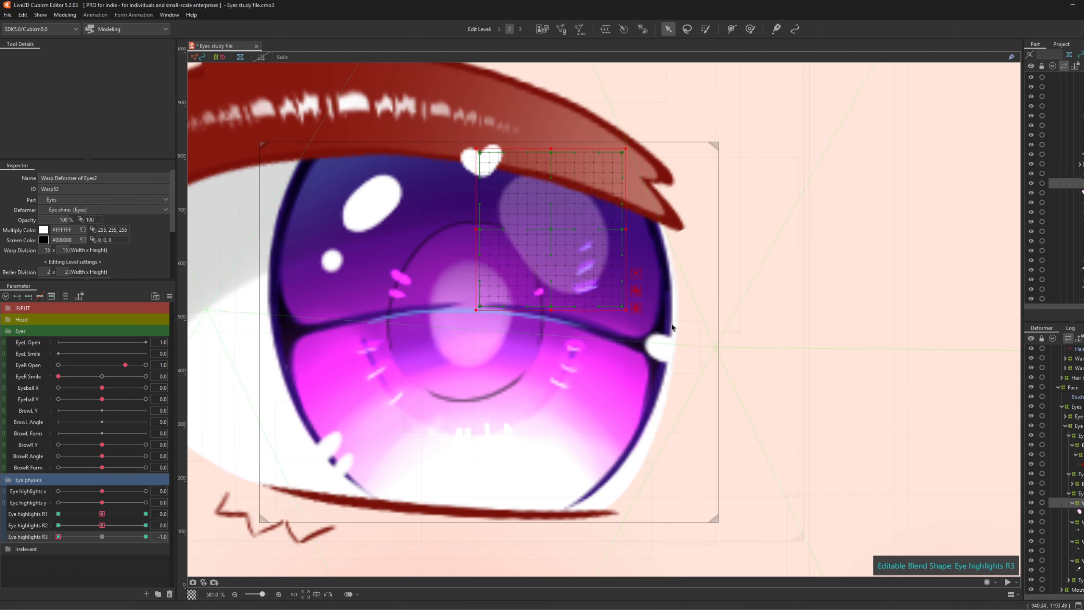
drag(626, 308, 603, 285)
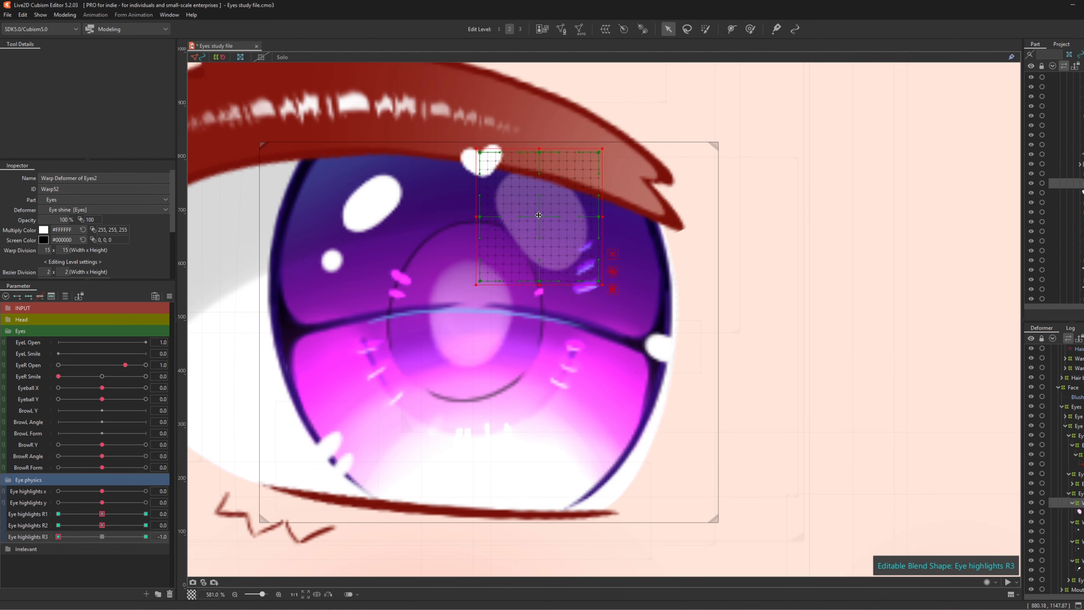
drag(539, 215, 548, 236)
drag(58, 537, 26, 542)
drag(552, 238, 552, 234)
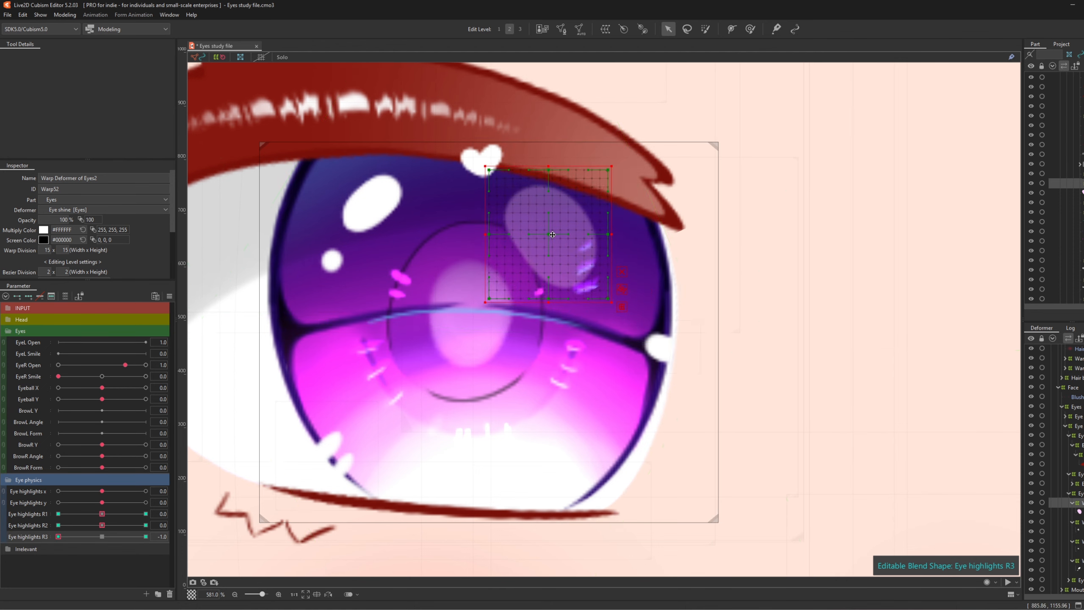
drag(77, 538, 1, 544)
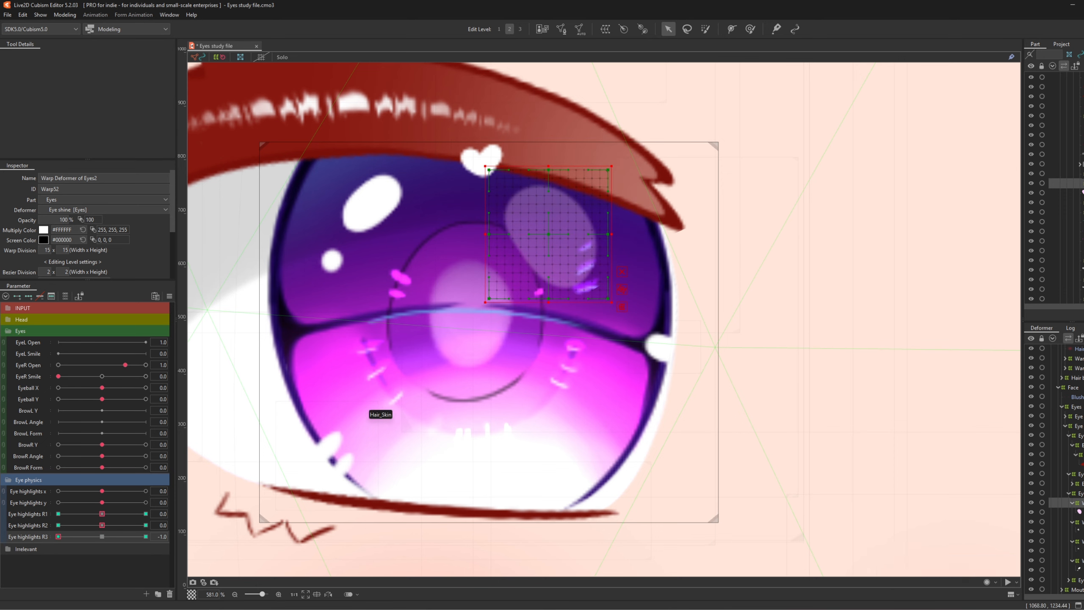
- Add R3 keys to the lower-left highlight, shrinking it at -1.0 and enlarging it at 1.0
click(1056, 521)
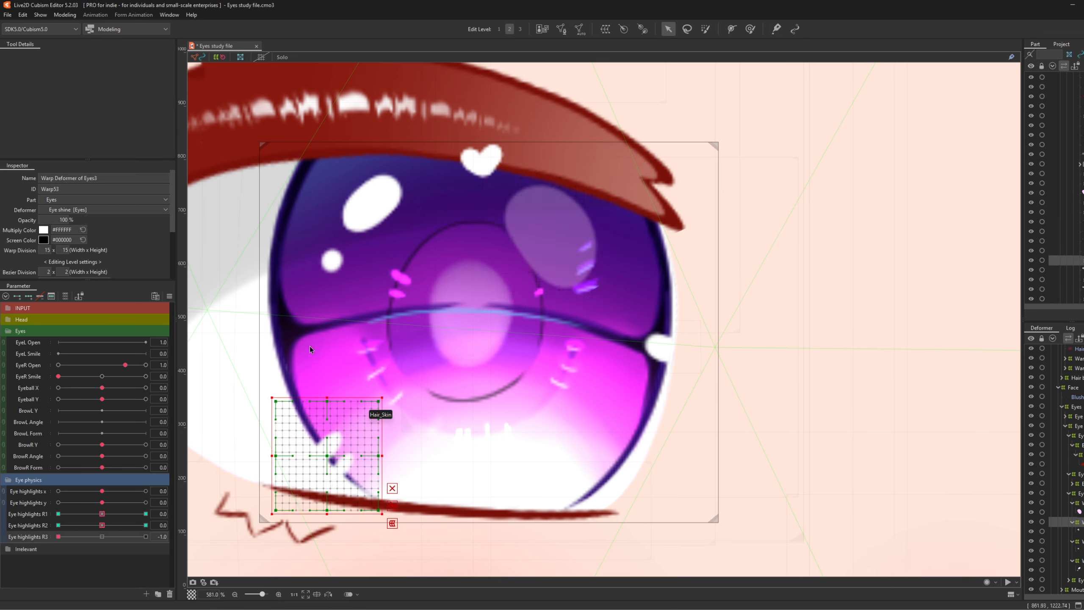
click(29, 295)
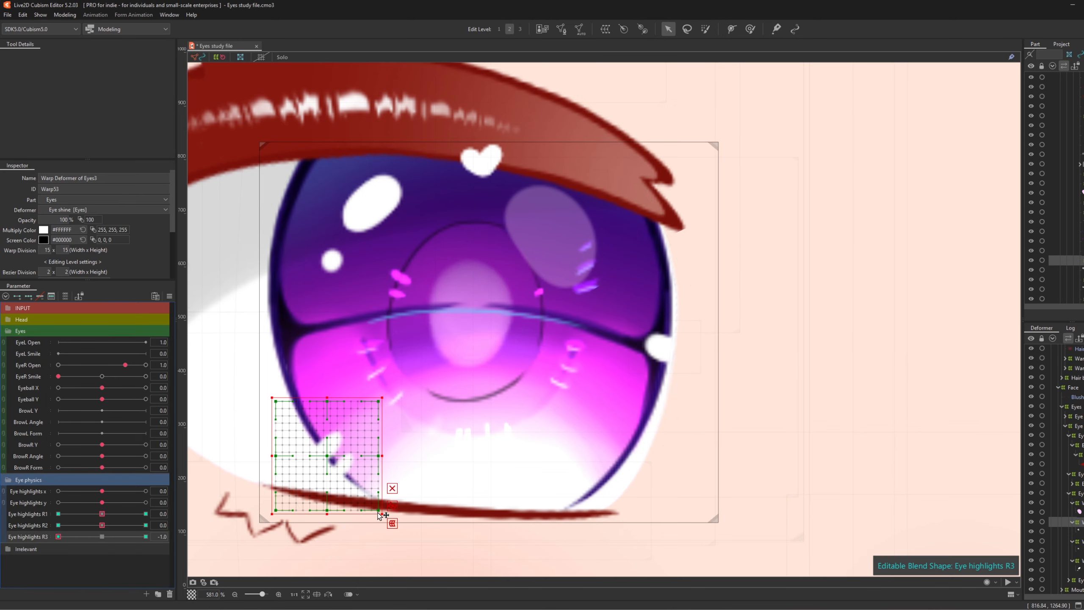
drag(382, 514, 361, 492)
drag(328, 447, 338, 458)
drag(48, 540, 148, 538)
drag(383, 397, 401, 380)
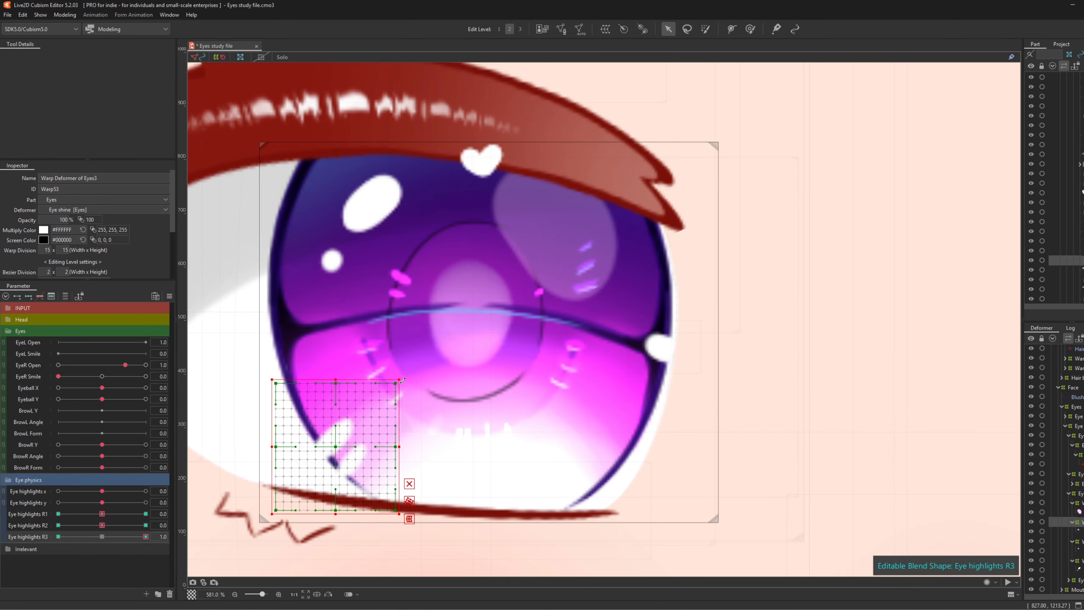
drag(335, 447, 329, 456)
mouse_move(146, 536)
mouse_down()
mouse_move(72, 542)
mouse_move(146, 549)
mouse_move(102, 543)
mouse_move(147, 538)
mouse_up()
- Enlarge the right-edge highlight at R3 1.0 and shrink it at -1.0
click(1080, 541)
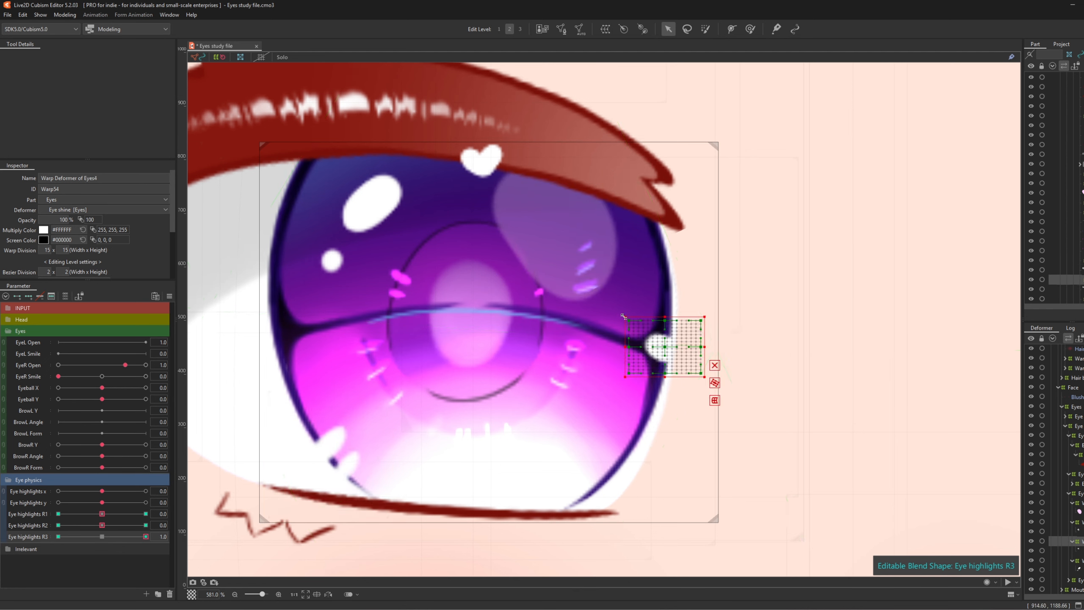
drag(624, 316, 607, 303)
drag(663, 344, 669, 351)
drag(145, 537, 58, 538)
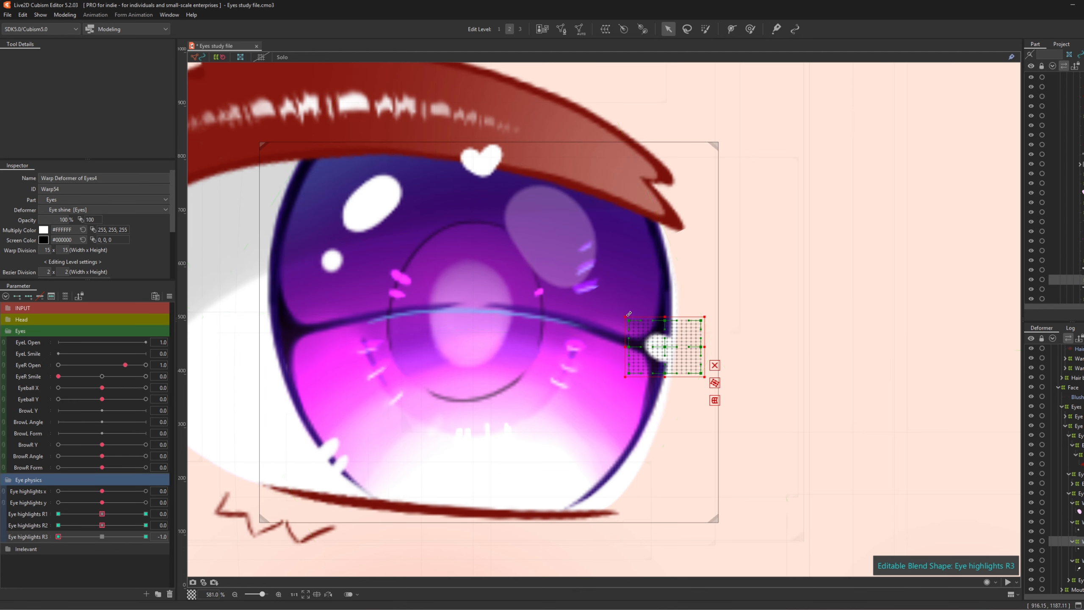
drag(627, 316, 671, 345)
drag(58, 537, 332, 549)
- Add R3 keys to the upper-left highlights, enlarging them at 1.0 and shrinking them at -1.0
click(1079, 560)
click(28, 296)
drag(415, 290, 448, 323)
drag(398, 282, 383, 273)
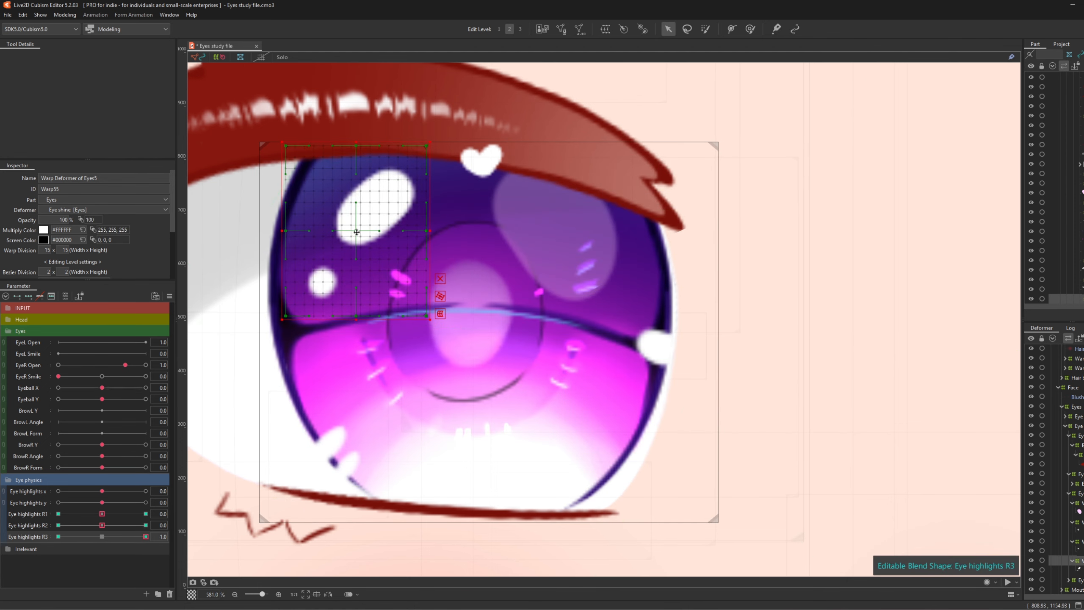
drag(146, 537, 1, 536)
drag(354, 218, 358, 222)
mouse_move(58, 537)
mouse_down()
mouse_move(95, 534)
mouse_move(39, 536)
mouse_up()
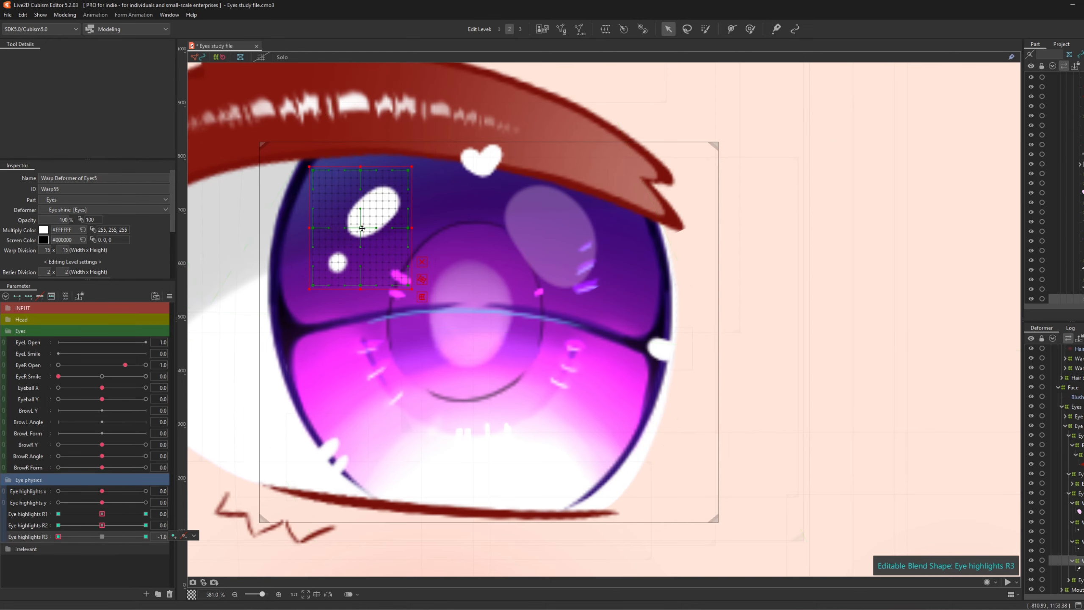
drag(361, 227, 351, 221)
mouse_move(71, 536)
mouse_down()
mouse_move(160, 536)
mouse_move(53, 536)
mouse_up()
drag(359, 242, 366, 239)
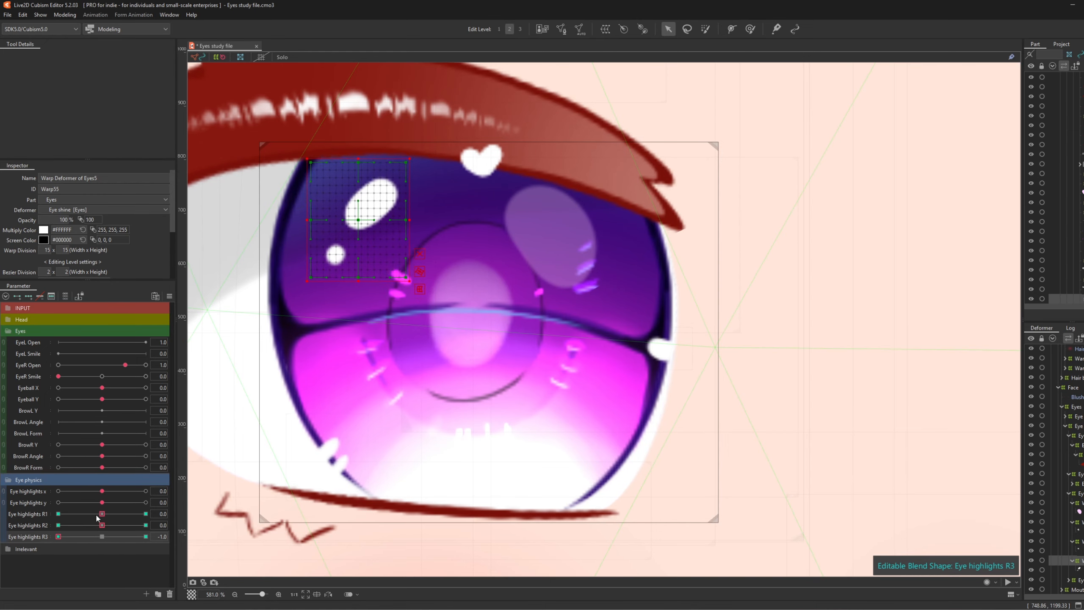
drag(81, 536, 163, 546)
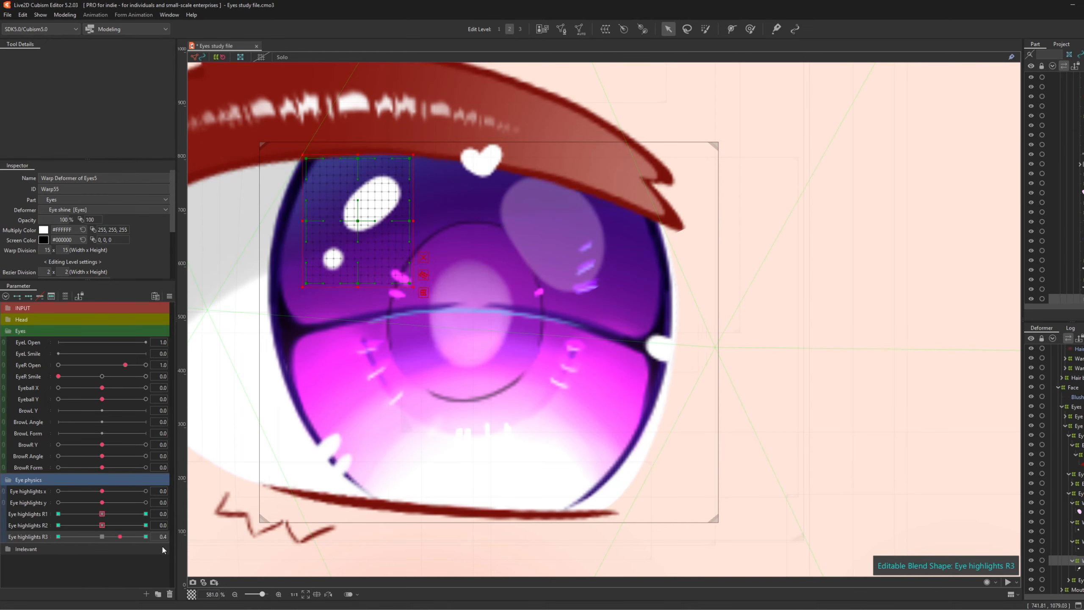
drag(235, 550, 1, 558)
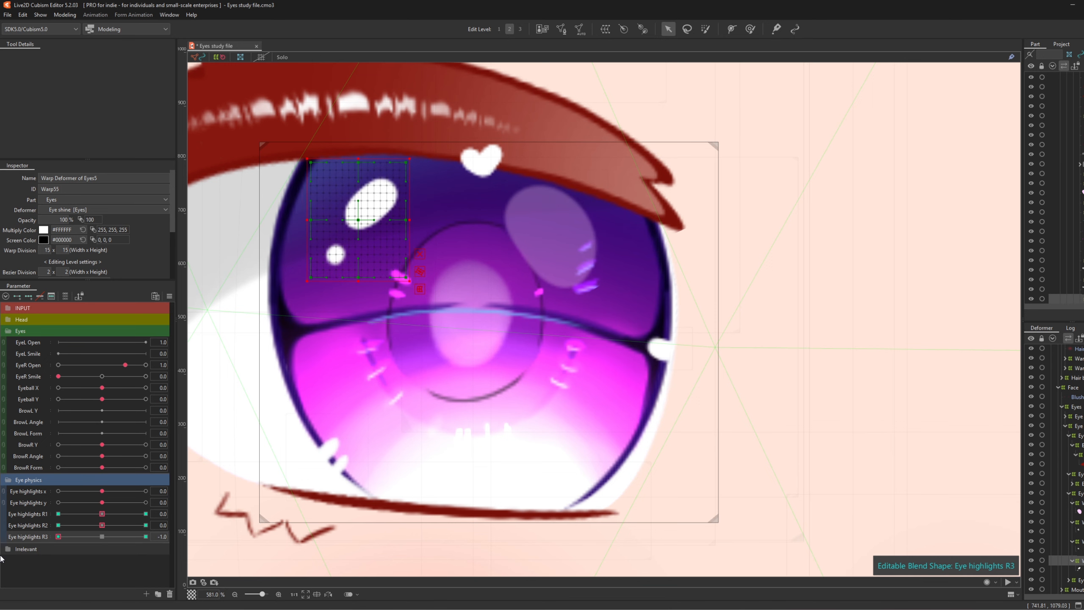
- Reset Eye highlights R3 to 0 and wrap the Iris_ShineOut art mesh in a new warp deformer
click(102, 537)
scroll(1062, 568, down, 2)
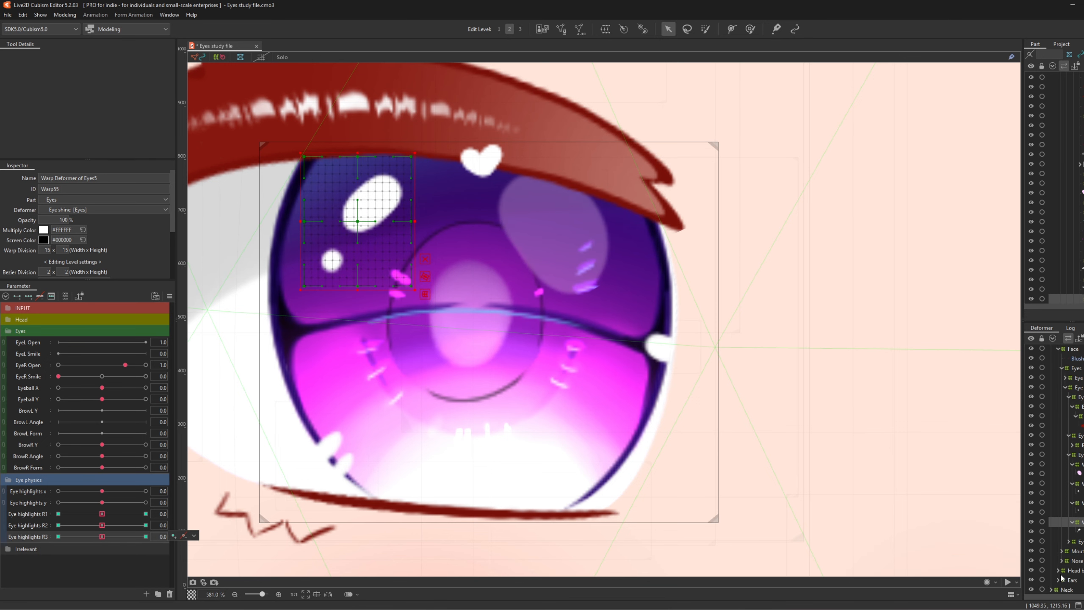
click(1068, 541)
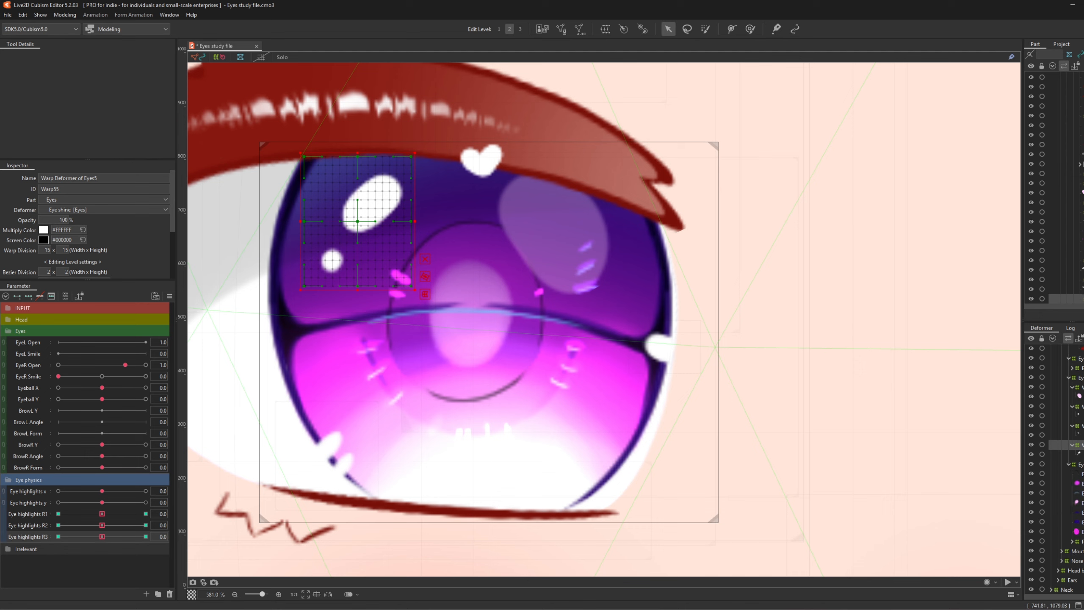
click(1073, 542)
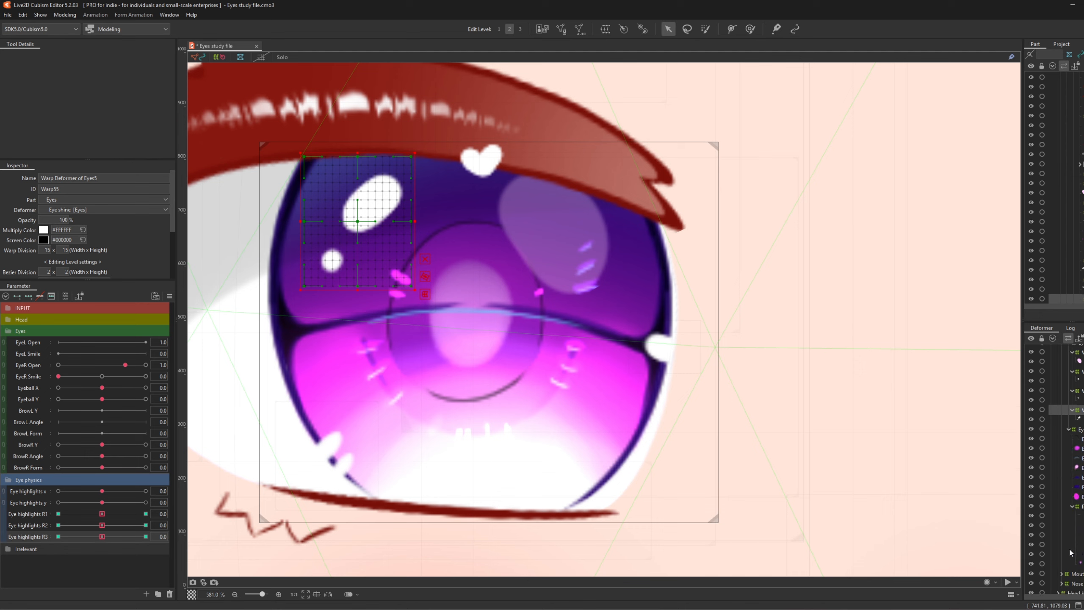
click(1079, 525)
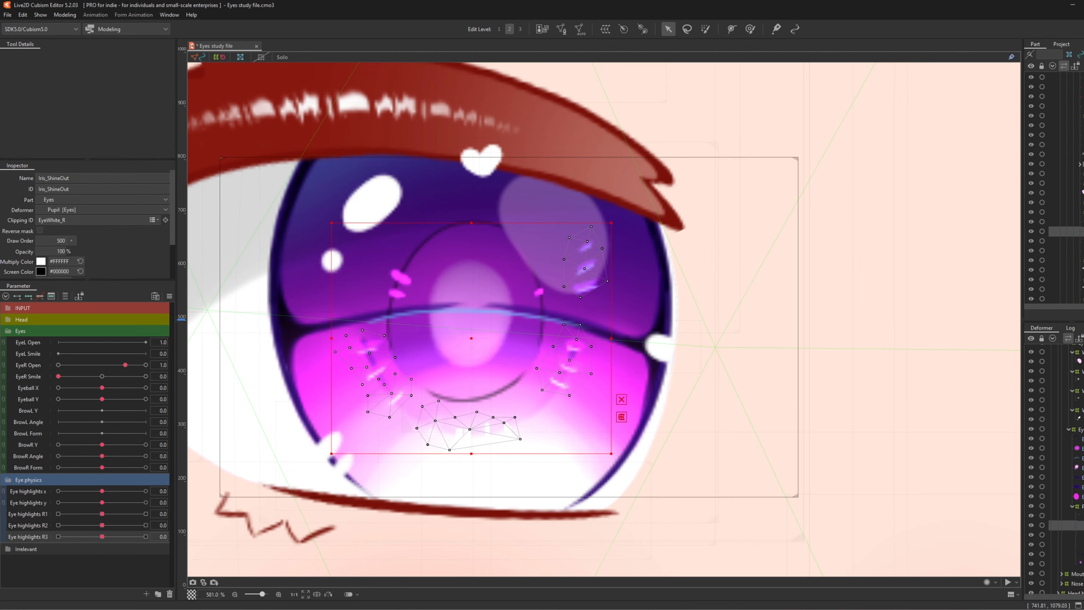
click(605, 28)
click(790, 402)
scroll(460, 446, up, 2)
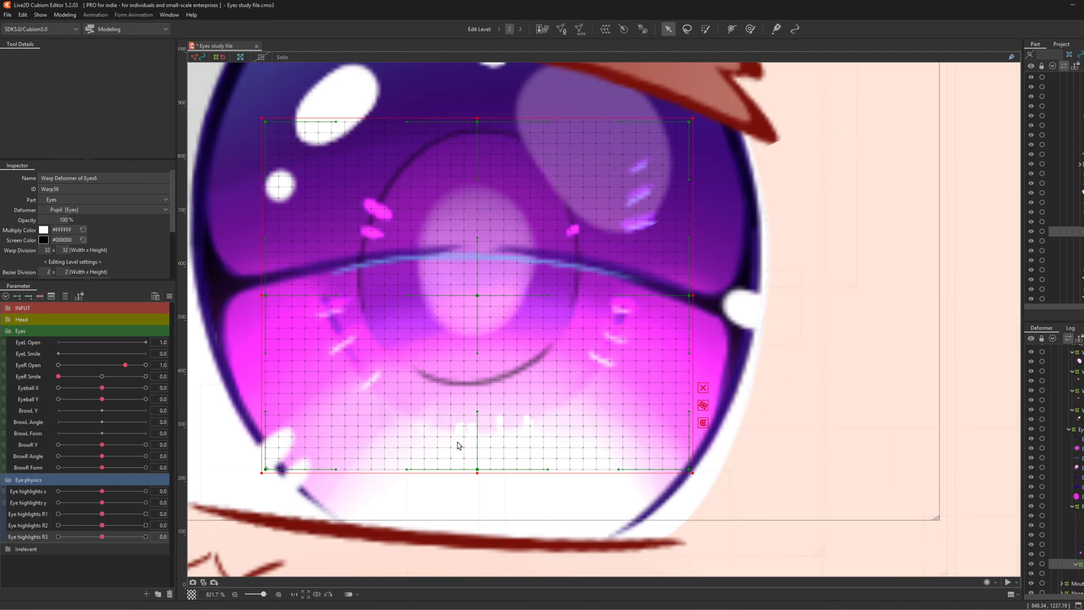
scroll(414, 452, down, 2)
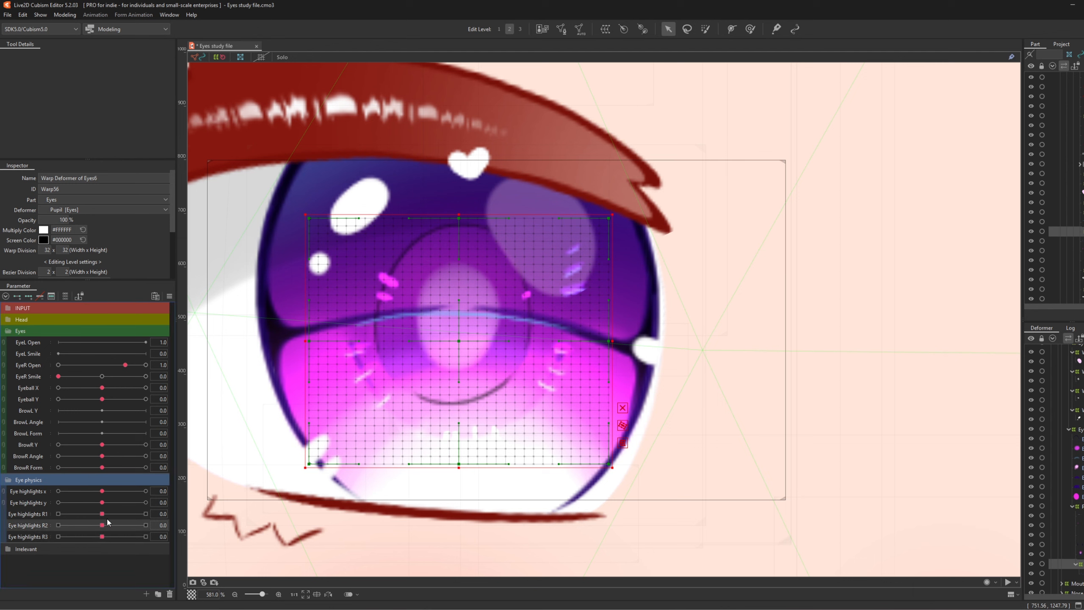
- At Eye highlights R3 1.0, tilt the highlight warp clockwise and shift it slightly left-down
mouse_move(103, 525)
mouse_down()
mouse_move(60, 529)
mouse_move(191, 538)
mouse_move(82, 528)
mouse_up()
click(30, 537)
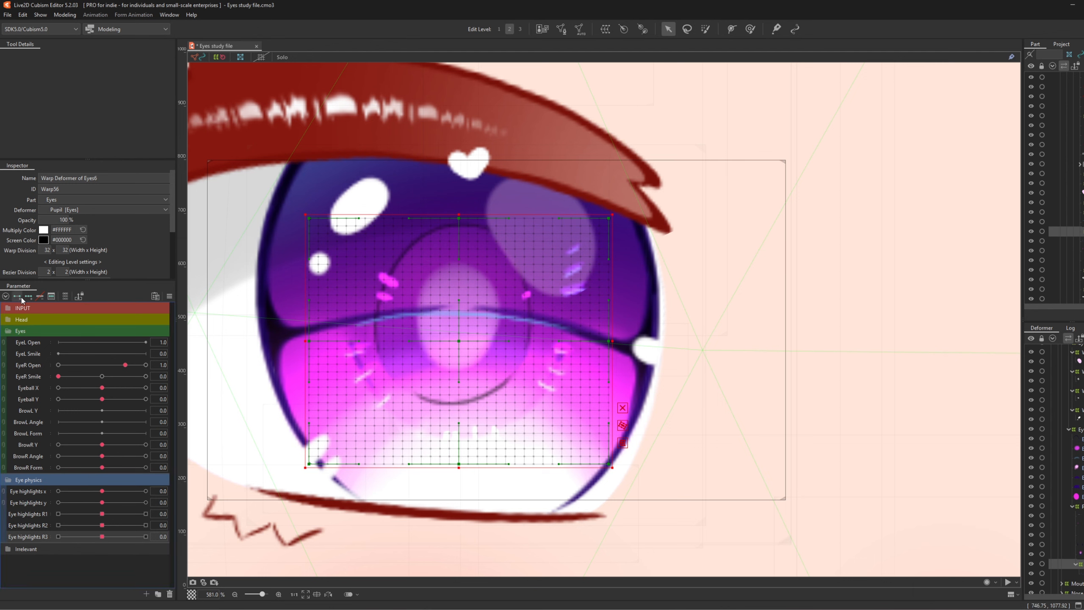
drag(102, 525, 208, 530)
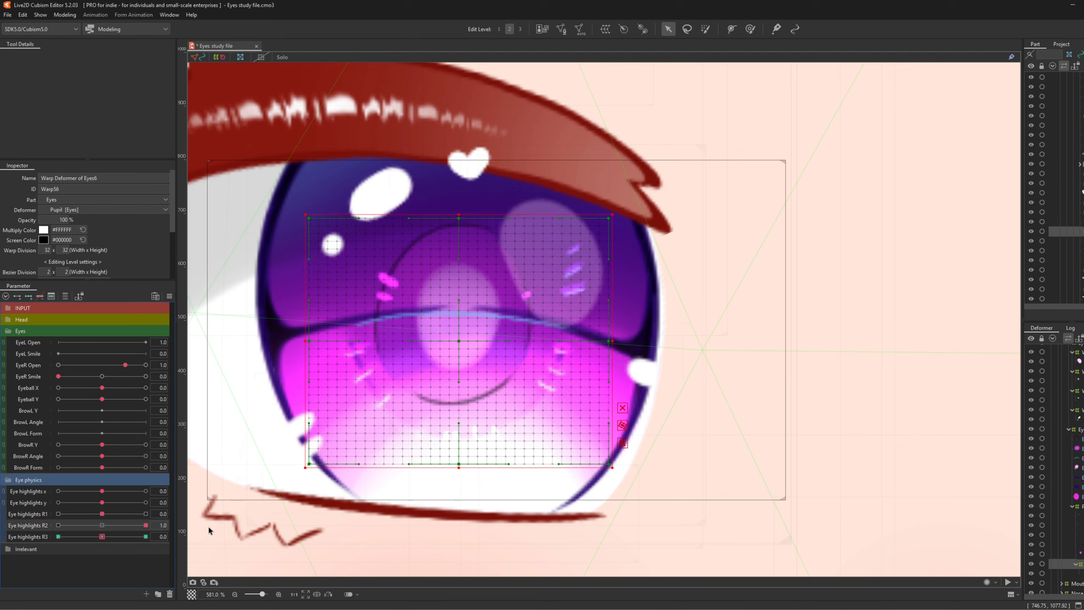
click(126, 536)
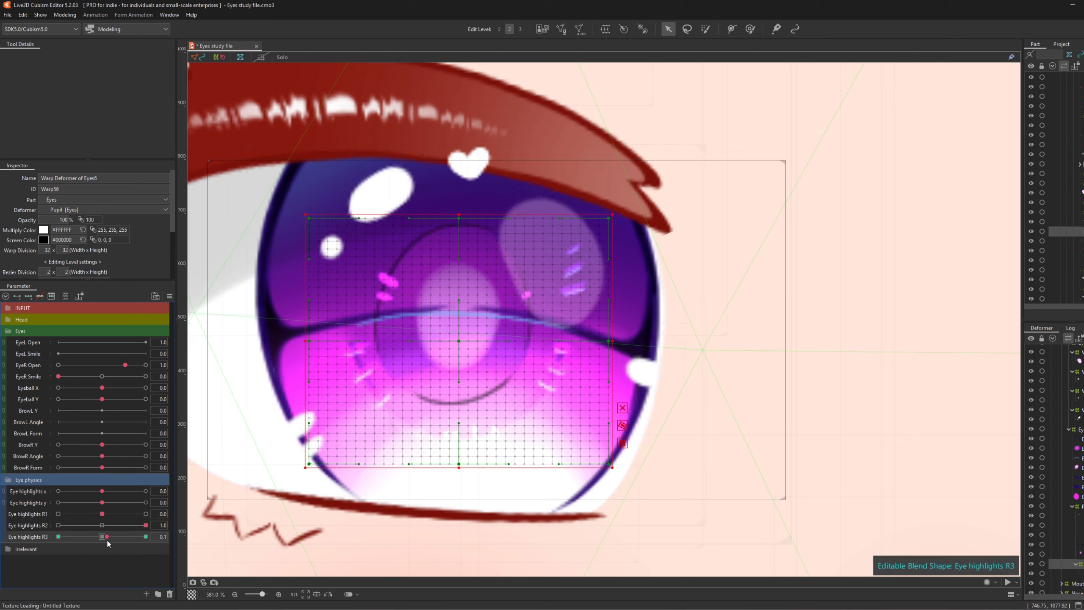
click(146, 537)
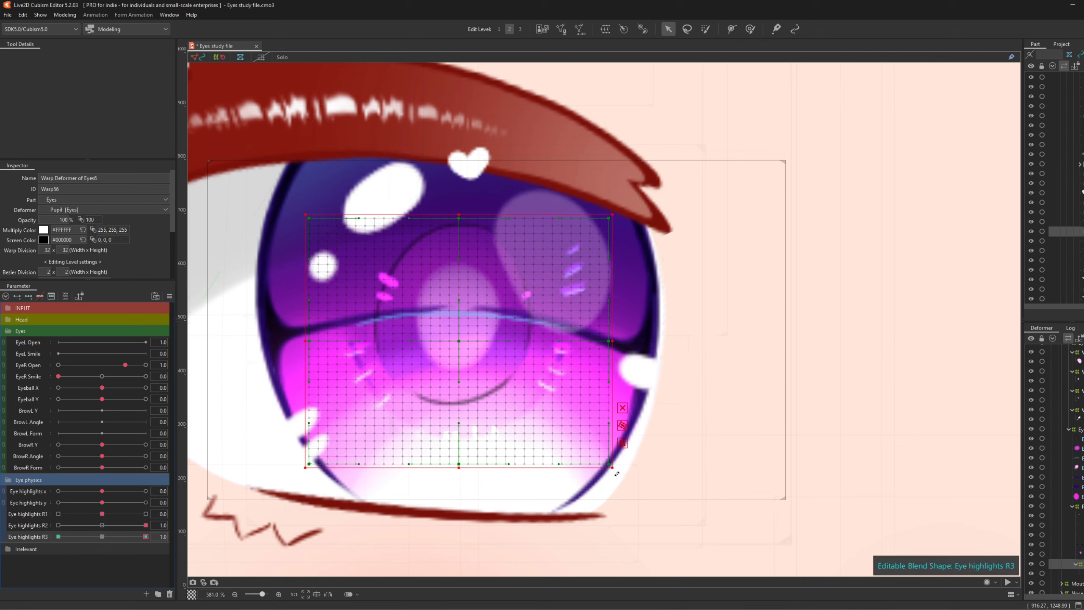
drag(617, 473, 594, 492)
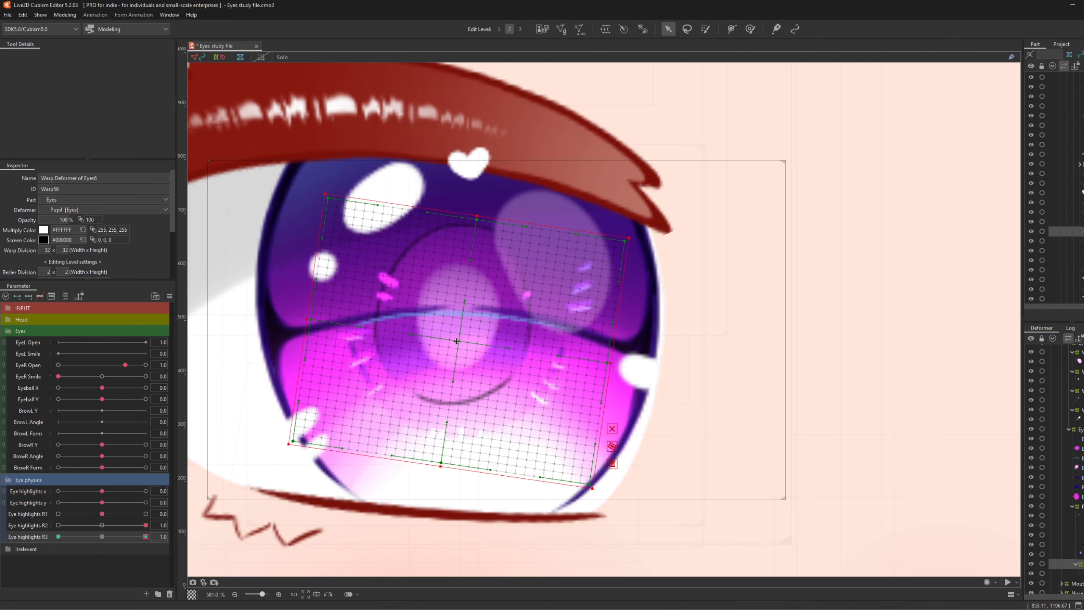
drag(457, 342, 451, 343)
drag(145, 536, 0, 542)
- Tilt the warp counter-clockwise at the -1.0 key, then select the Iris_ShineIn layer
drag(129, 523, 2, 528)
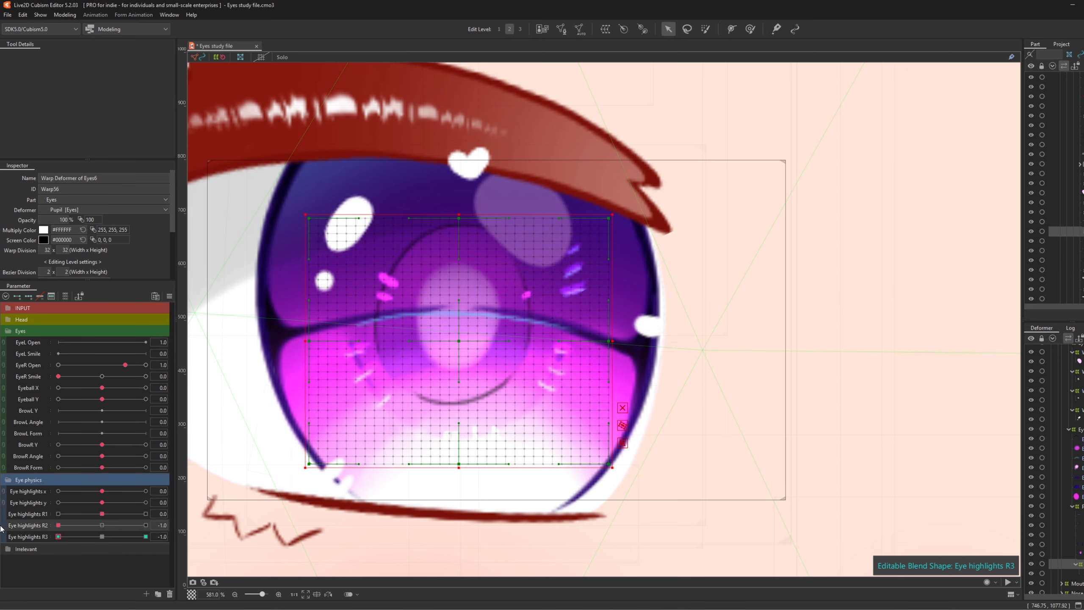
drag(614, 472, 664, 452)
drag(453, 337, 455, 339)
drag(66, 537, 1, 528)
click(95, 536)
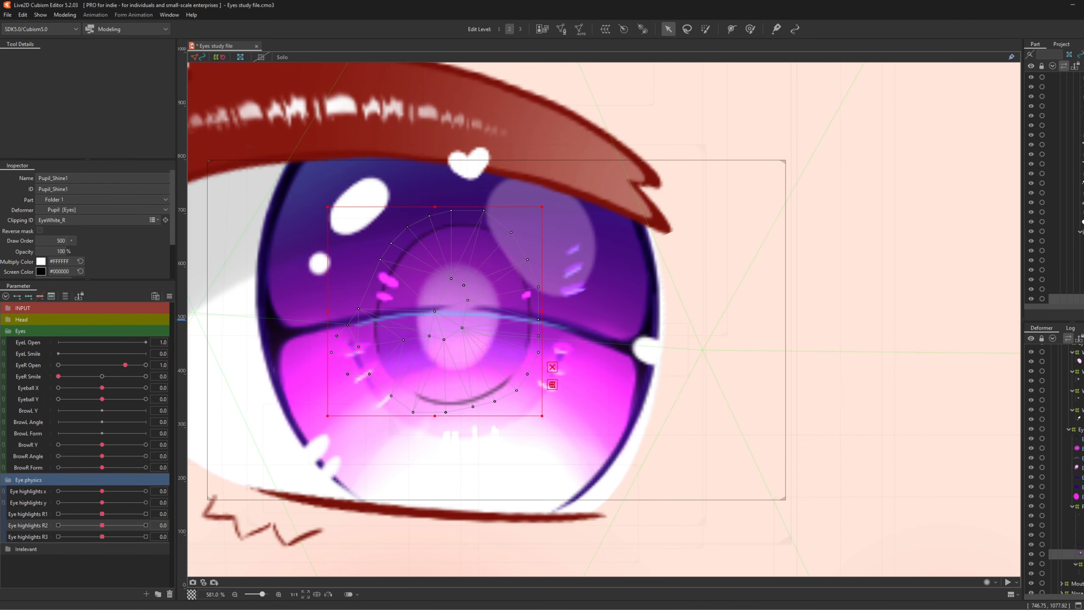
click(1045, 526)
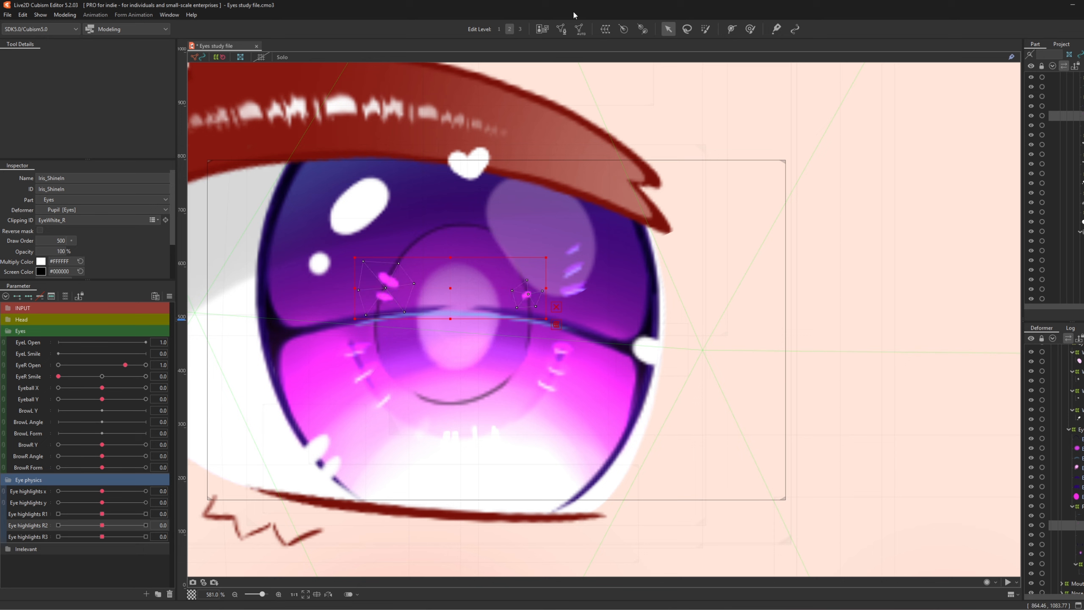
- Wrap Iris_ShineIn in a new warp deformer and add three keys to Eye highlights R1
click(603, 29)
click(779, 402)
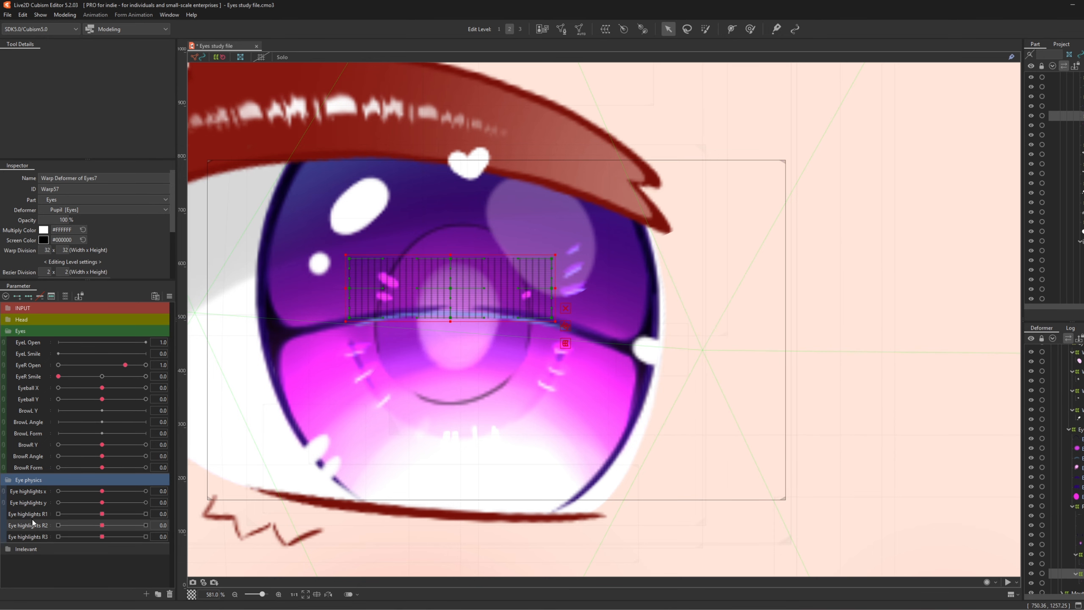
click(29, 298)
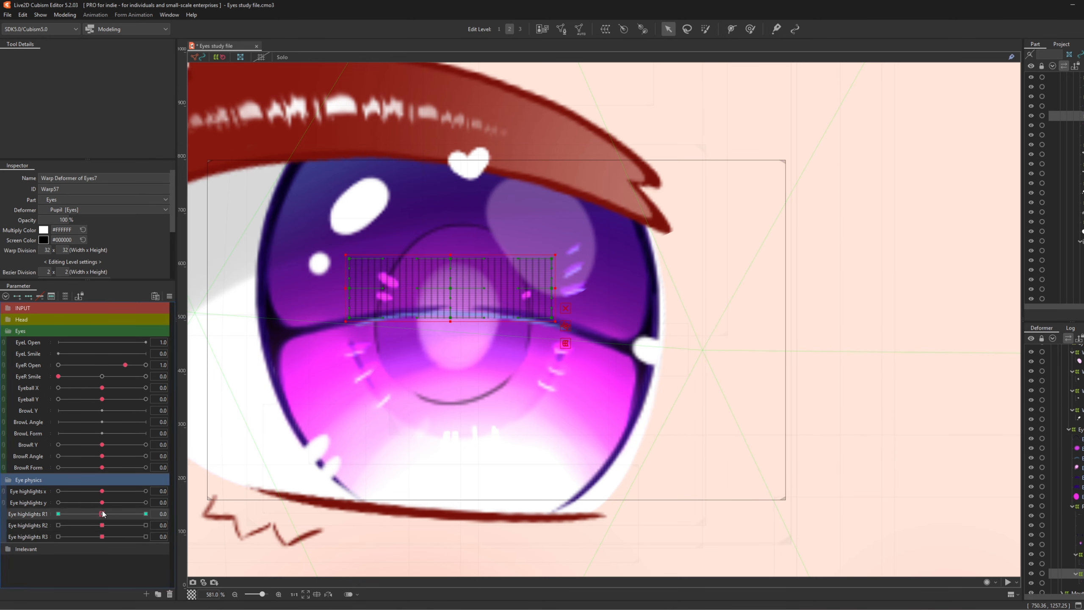
- With Eye highlights R1 and R2 at 1.0, tilt the iris-shine warp clockwise and shift it slightly right
drag(102, 514, 146, 514)
click(146, 524)
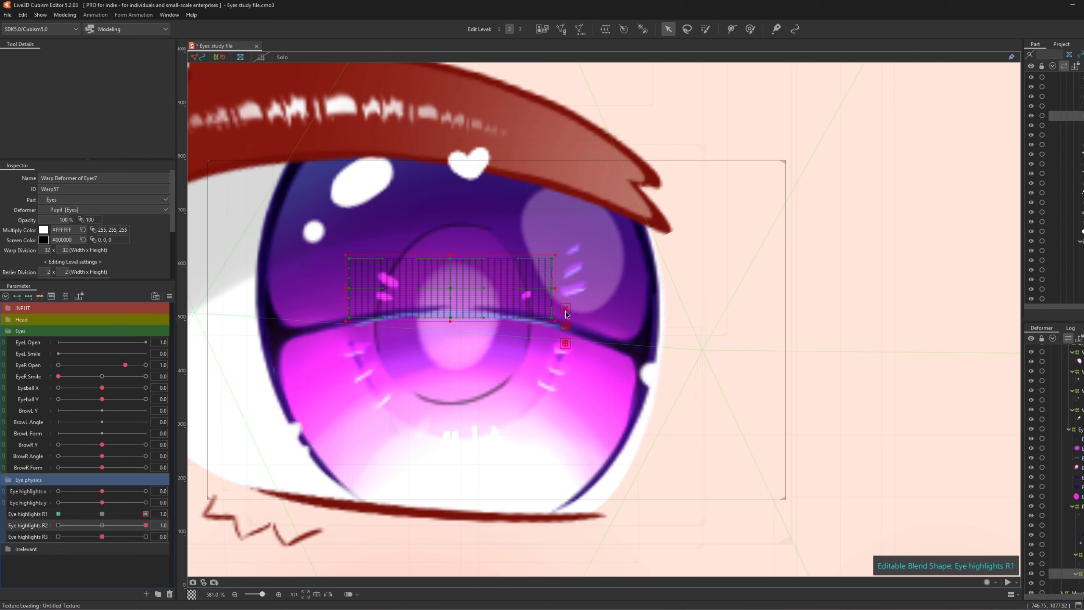
drag(559, 251, 561, 273)
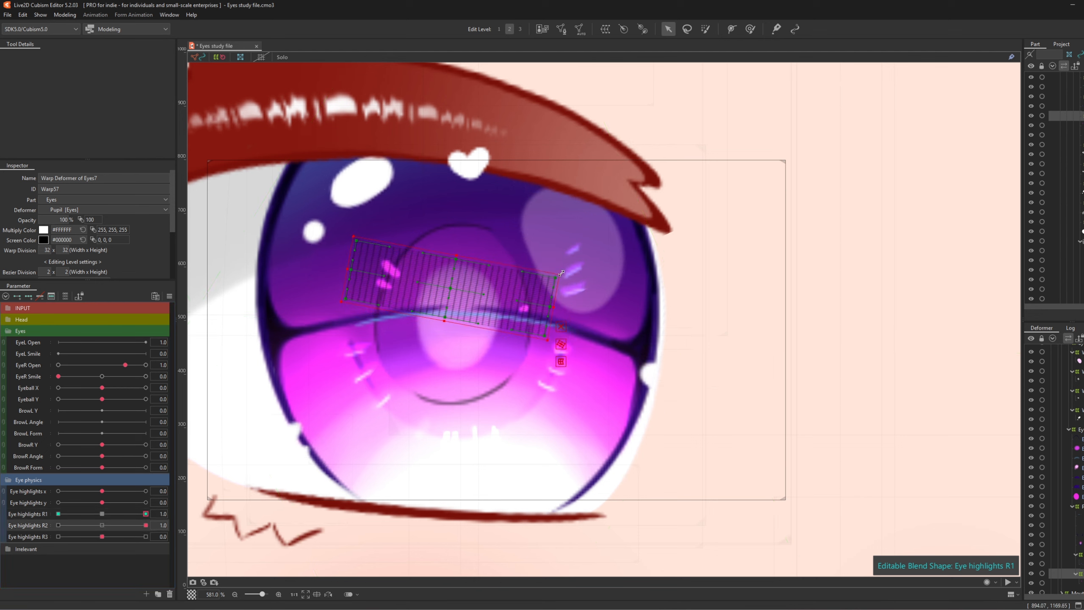
drag(443, 283, 449, 284)
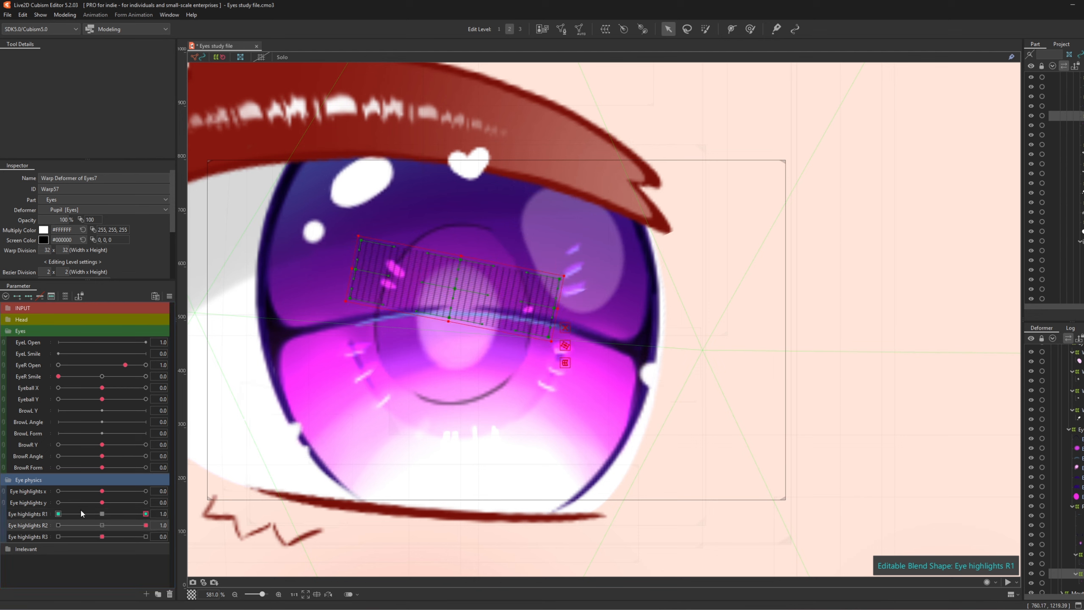
- With Eye highlights R1 and R2 at -1.0, tilt the warp counter-clockwise and shift it slightly left and up
click(58, 514)
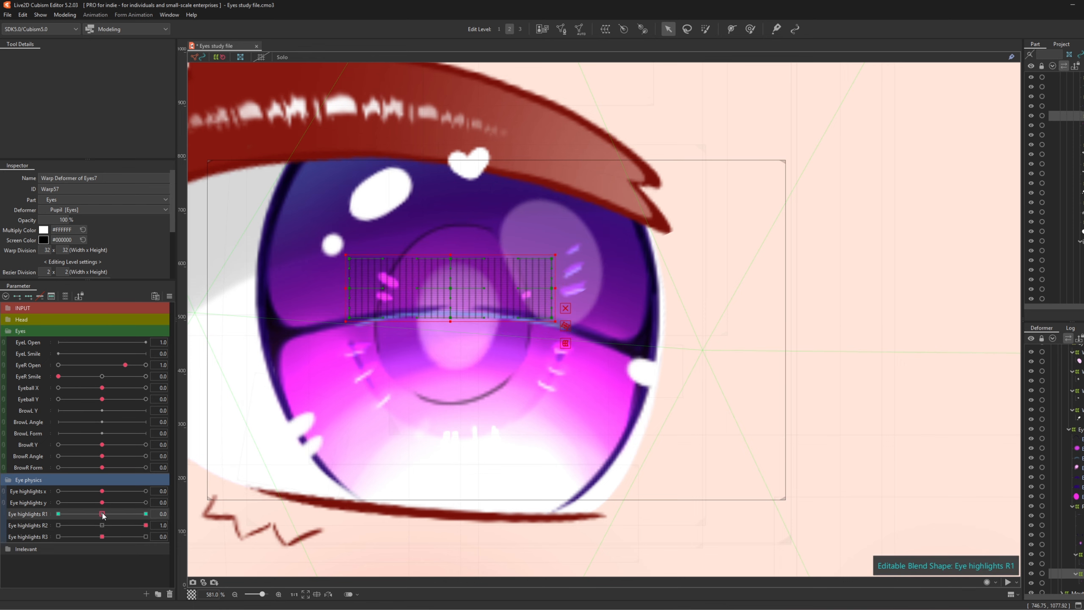
click(58, 524)
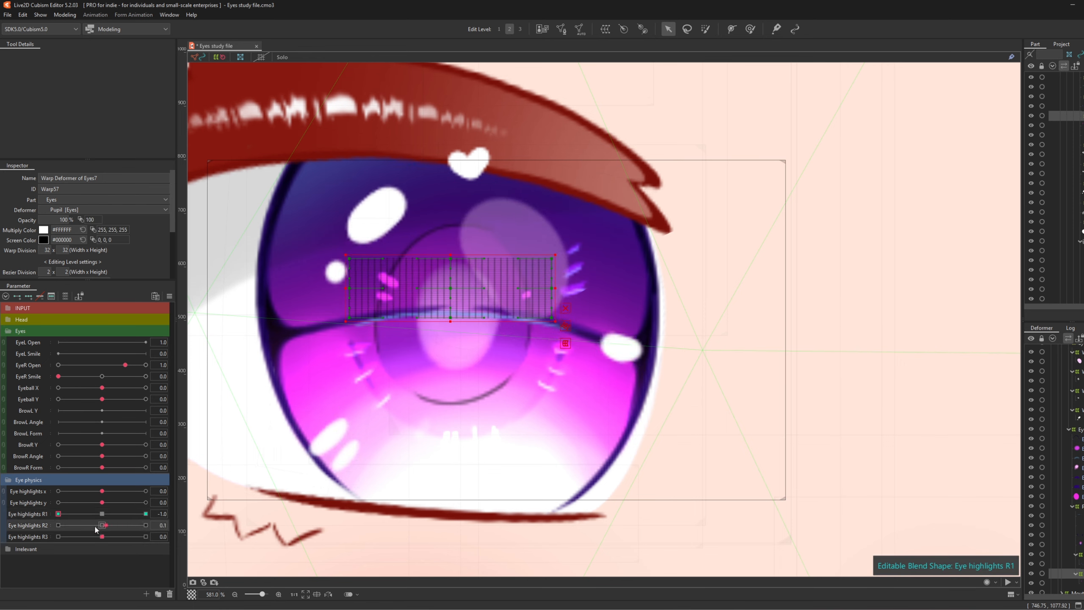
drag(557, 247, 553, 232)
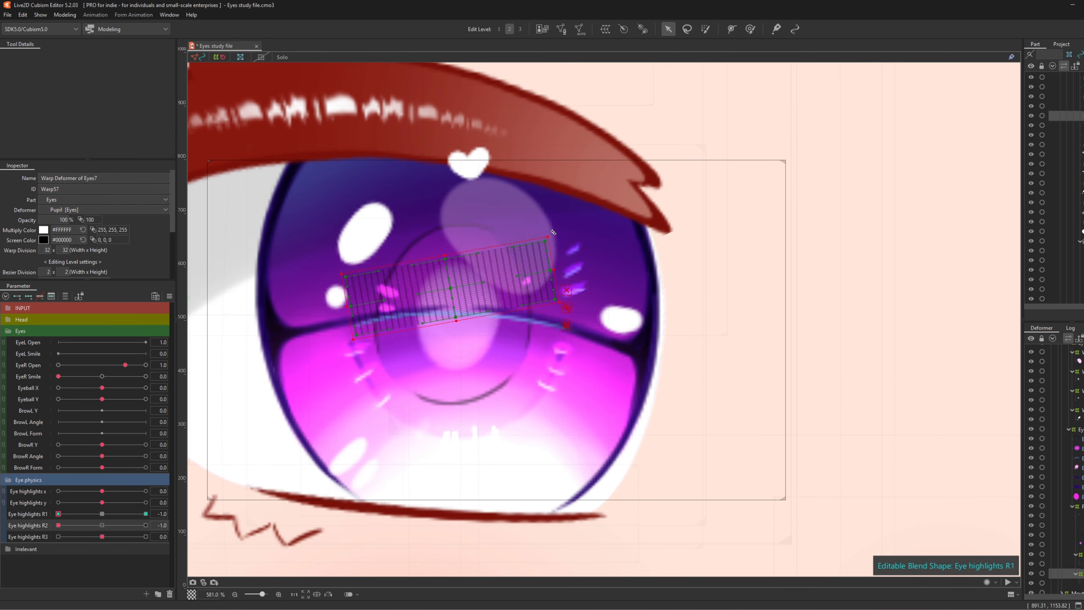
drag(450, 287, 445, 286)
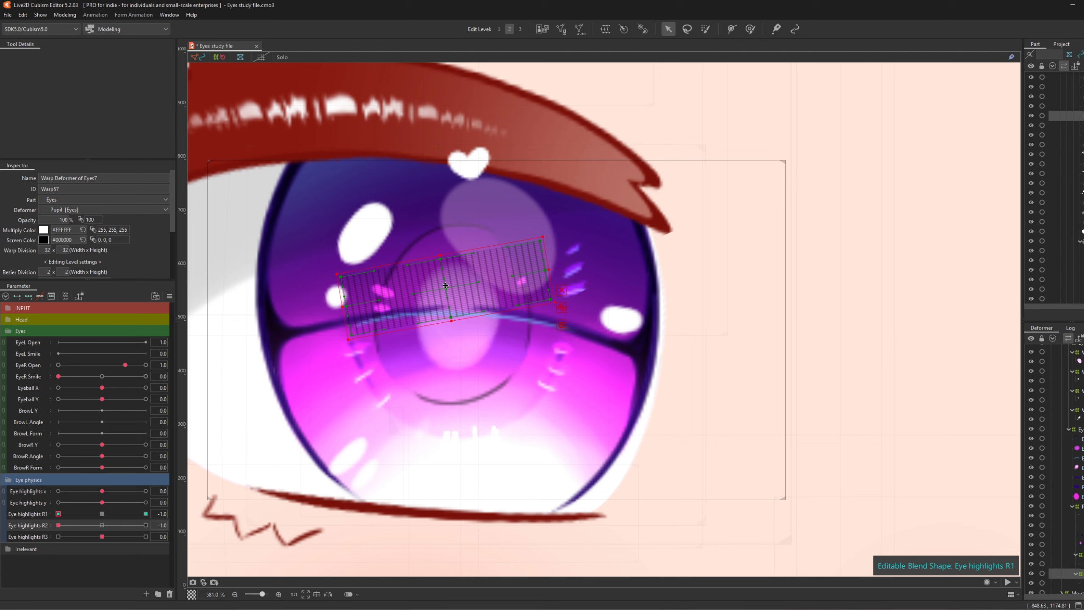
- Check the Eye highlights R1 -1.0 keyform, then reset R1 and R2 to 0.0
drag(59, 514, 63, 515)
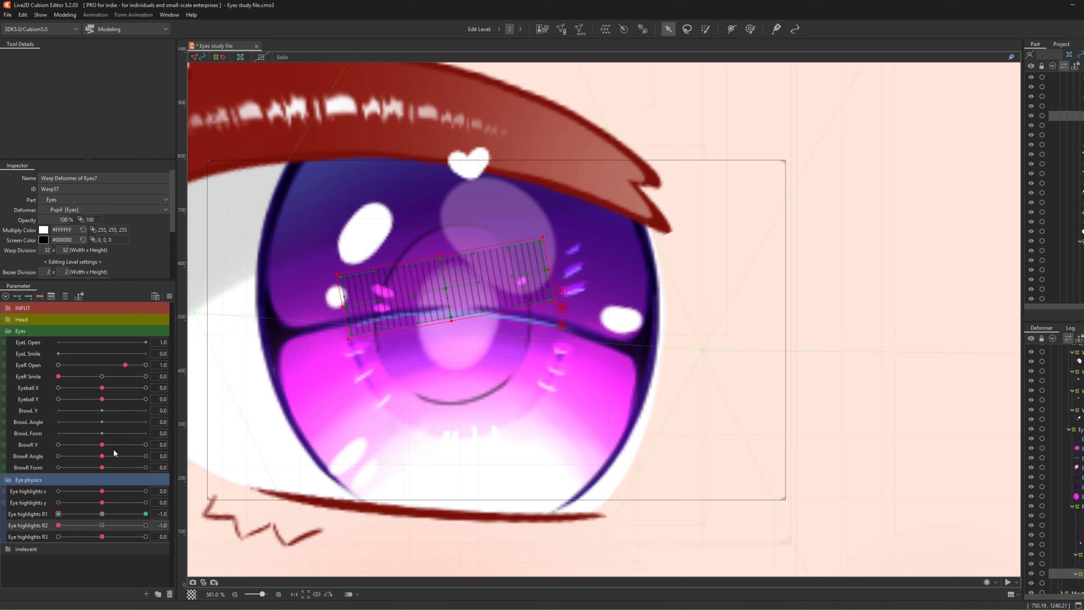
click(68, 511)
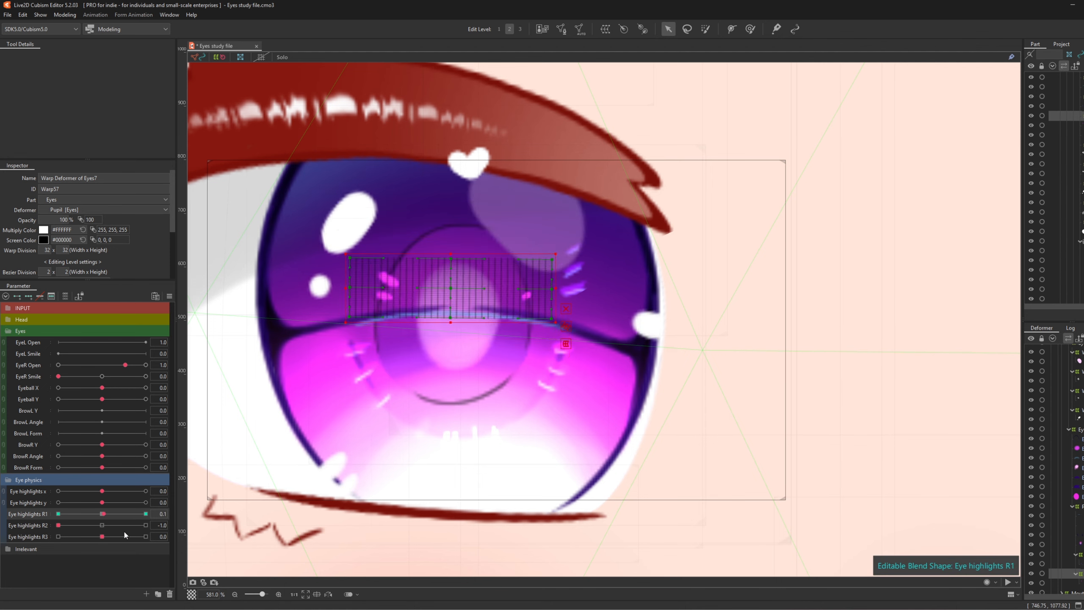
click(101, 514)
click(102, 525)
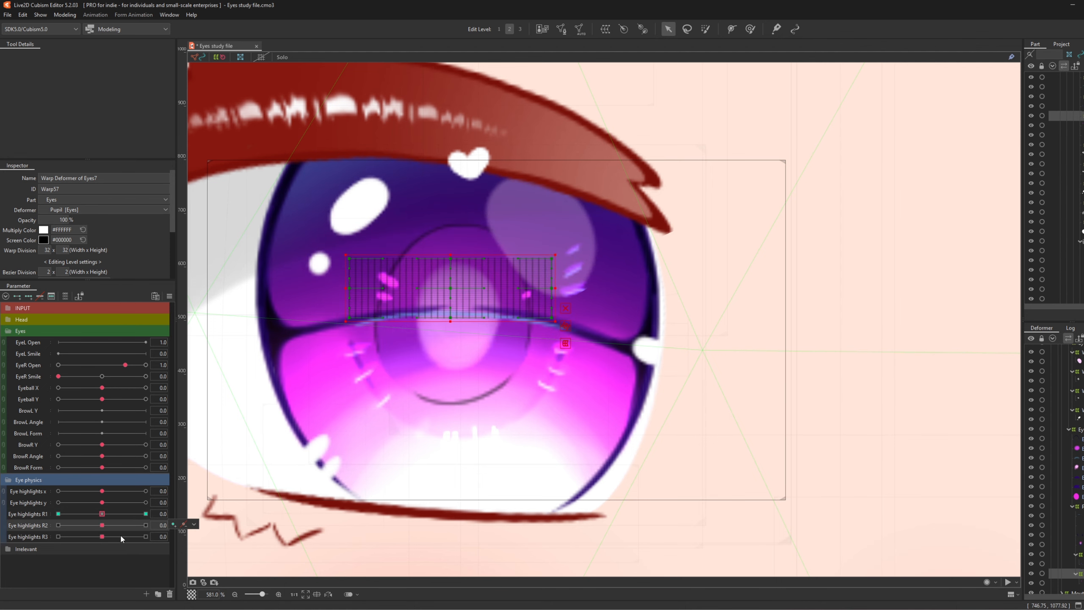
drag(500, 369, 507, 364)
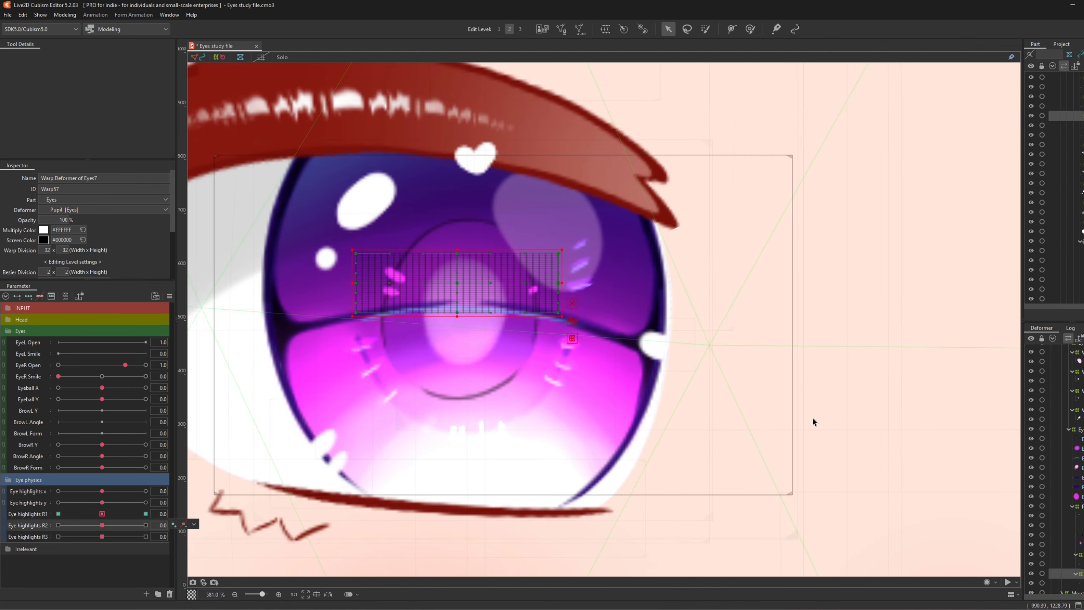
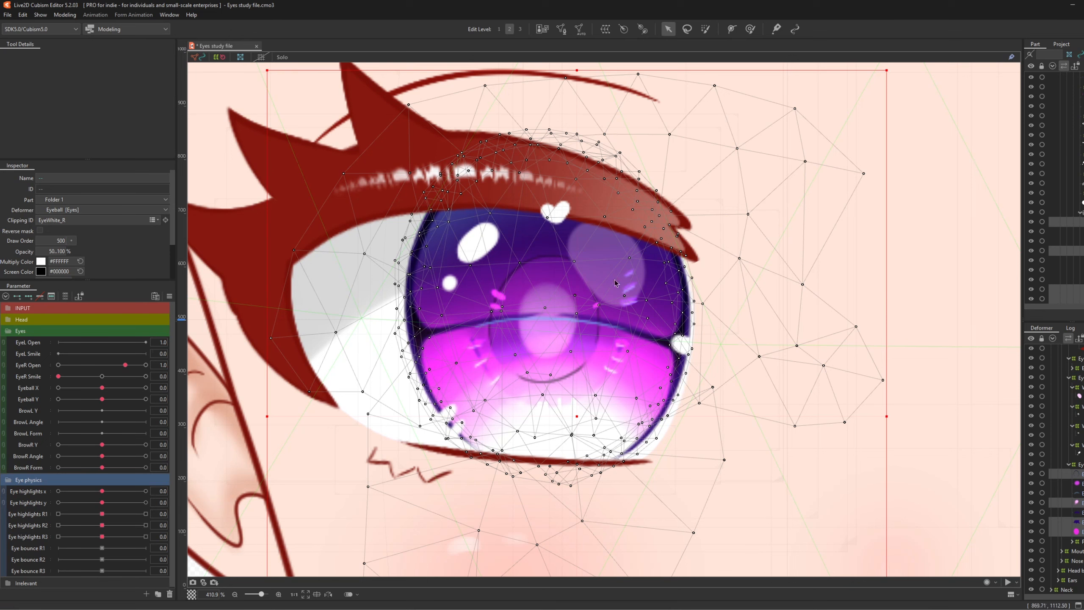
- Wrap the eyeball parts in a new 32×32 warp deformer named Eyeball phys
click(604, 29)
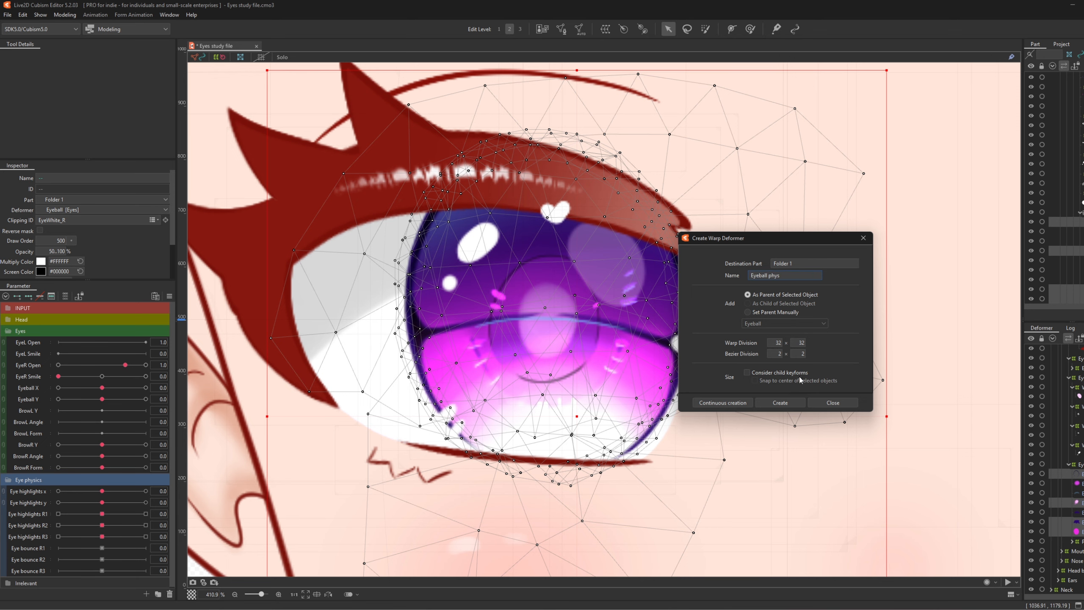
click(780, 403)
scroll(451, 242, down, 5)
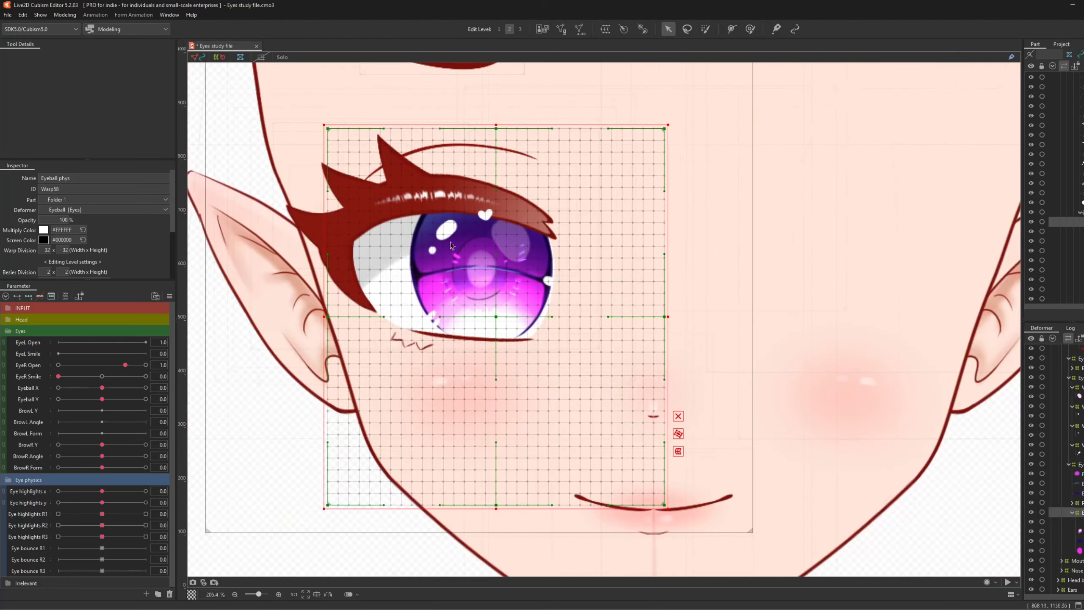
scroll(301, 272, up, 4)
click(749, 29)
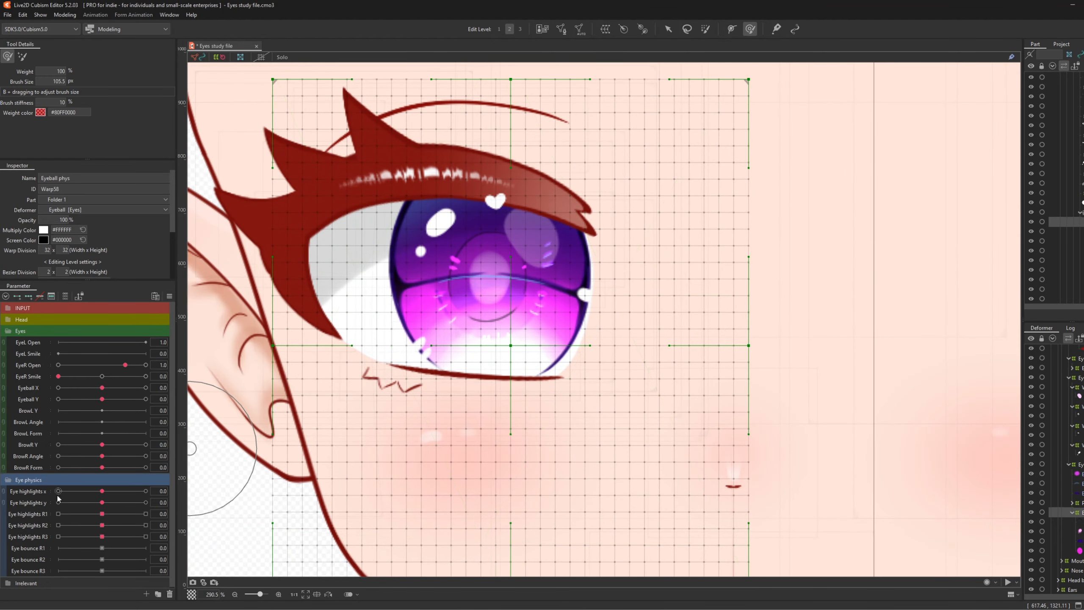
- At Eye bounce R1 1.0, enlarge the brush to about 279 px and stretch the warp taller
click(39, 549)
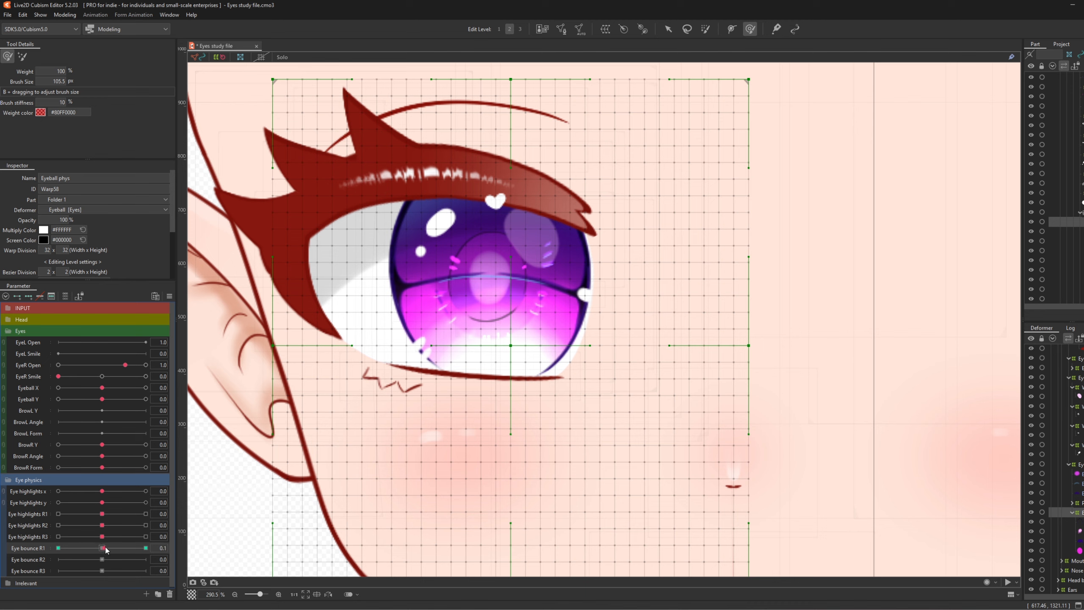
drag(105, 550, 146, 549)
key(b)
drag(323, 301, 528, 317)
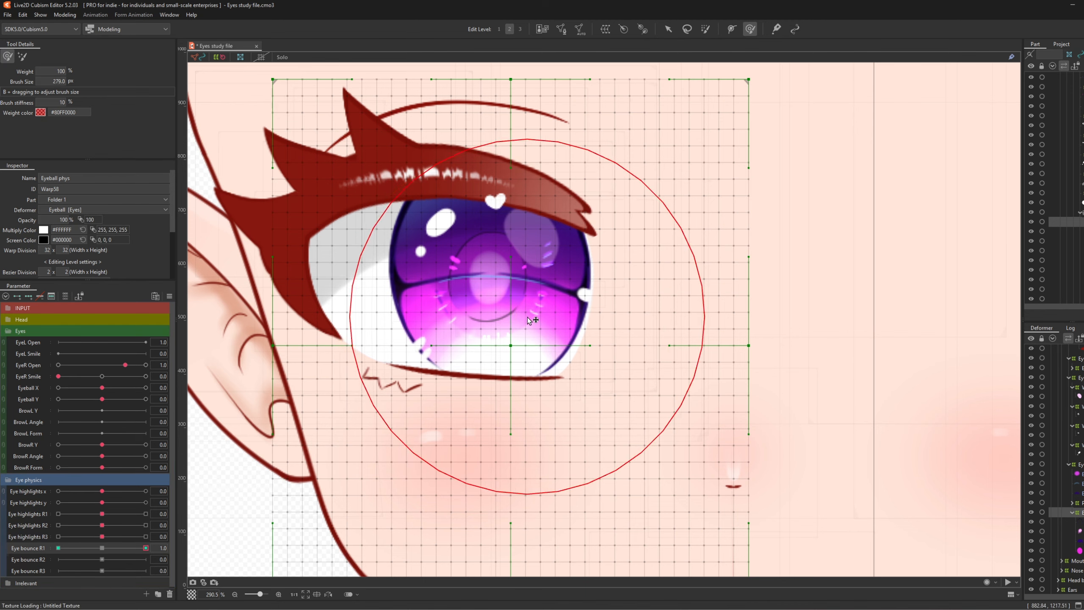
drag(495, 179, 496, 158)
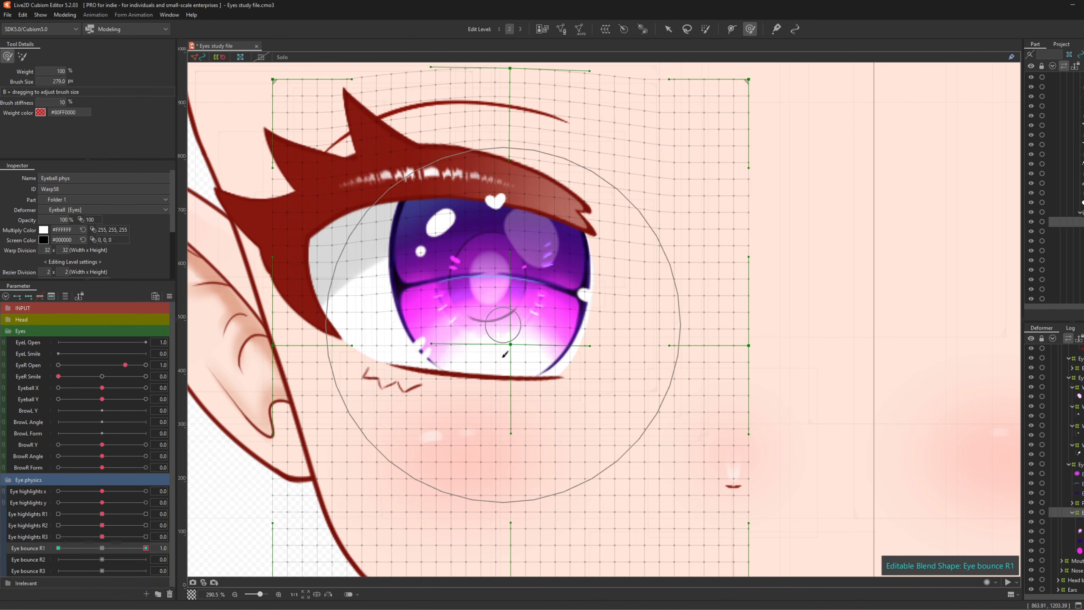
drag(493, 356, 494, 383)
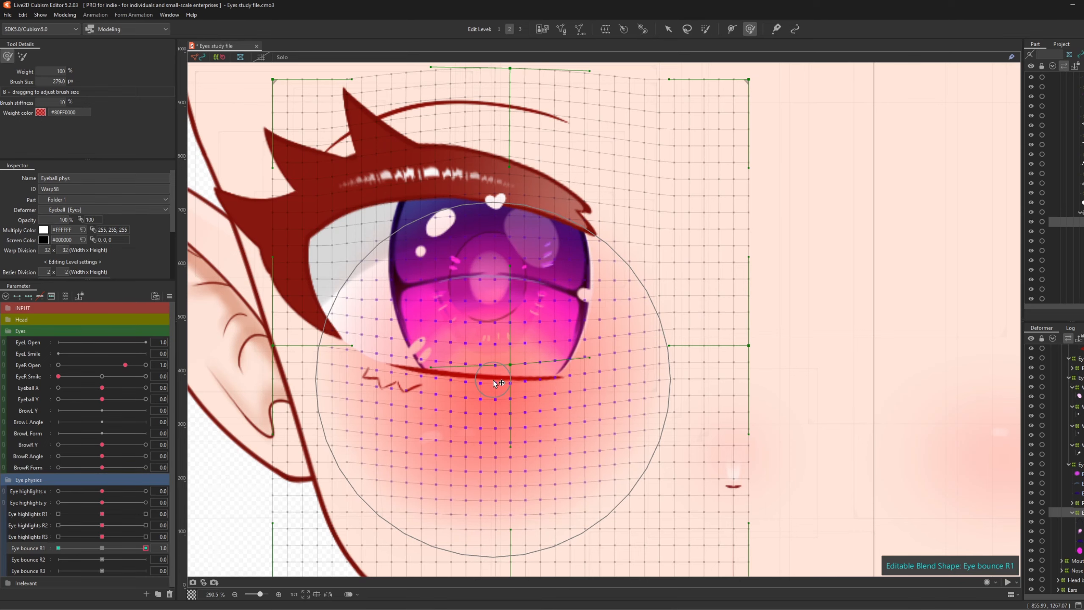
scroll(454, 301, down, 5)
scroll(454, 301, up, 3)
- At Eye bounce R1 -1.0, squash the warp from top and bottom, then reset R1 to 0
mouse_move(146, 548)
mouse_down()
mouse_move(98, 556)
mouse_move(176, 550)
mouse_move(76, 552)
mouse_move(171, 550)
mouse_move(89, 559)
mouse_move(117, 546)
mouse_move(153, 551)
mouse_move(111, 554)
mouse_move(160, 557)
mouse_move(117, 558)
mouse_move(175, 558)
mouse_up()
click(59, 548)
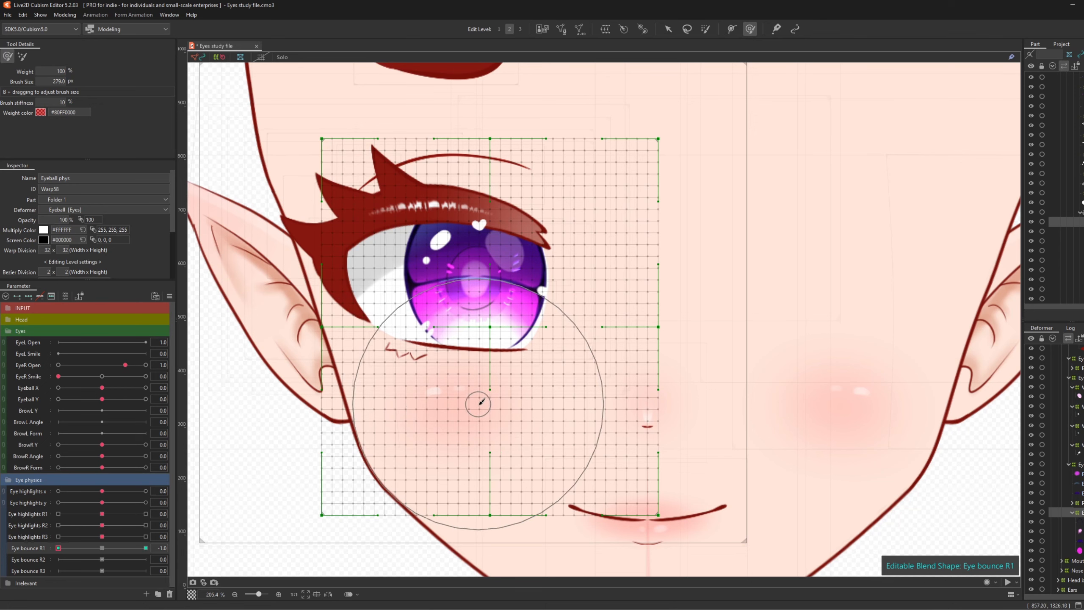
drag(477, 400, 477, 386)
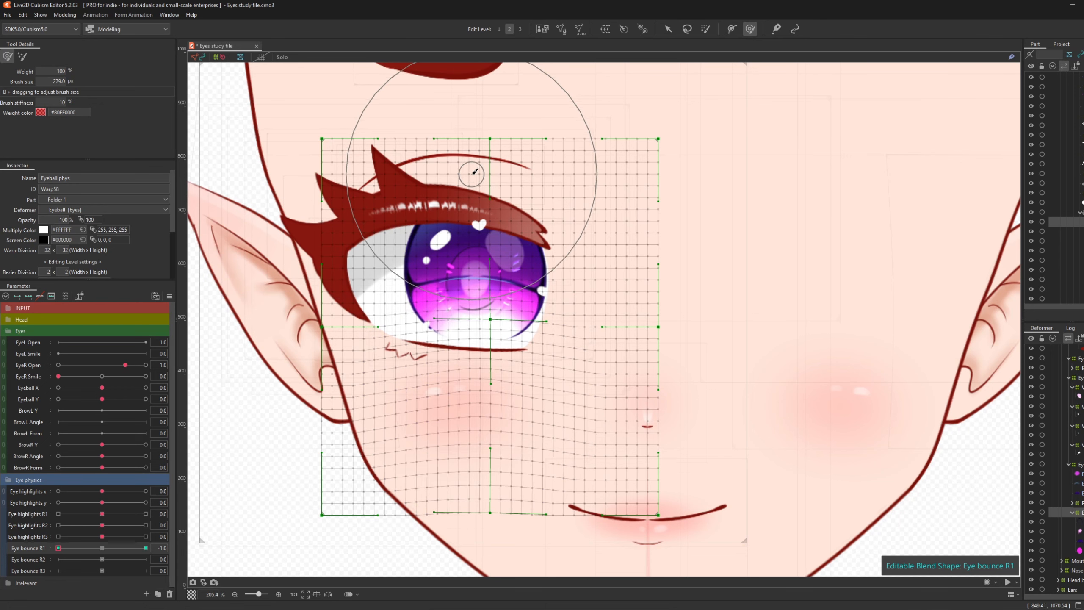
drag(478, 182, 478, 184)
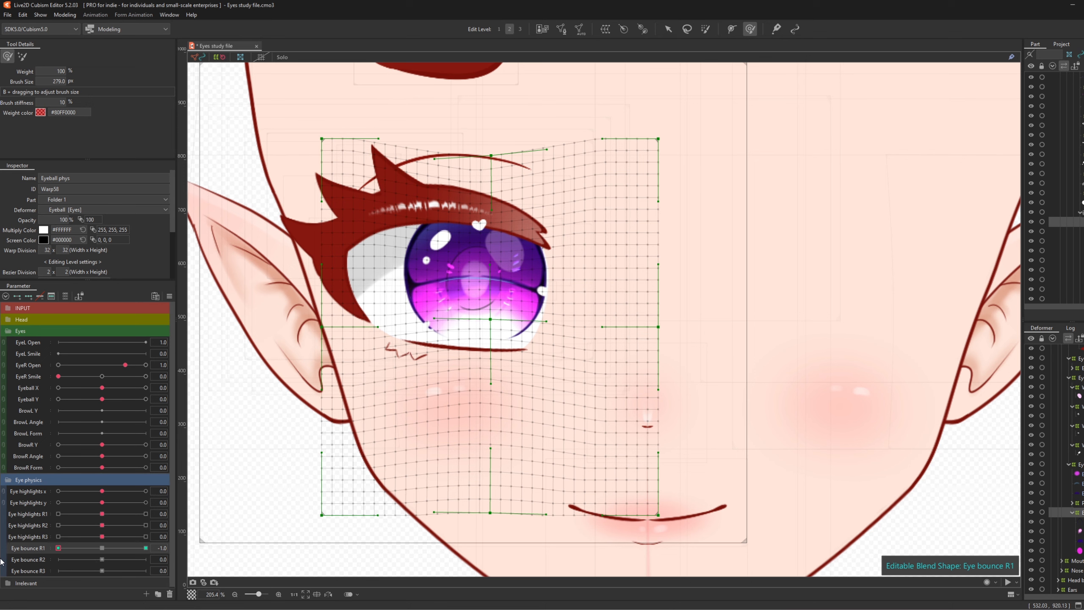
click(103, 548)
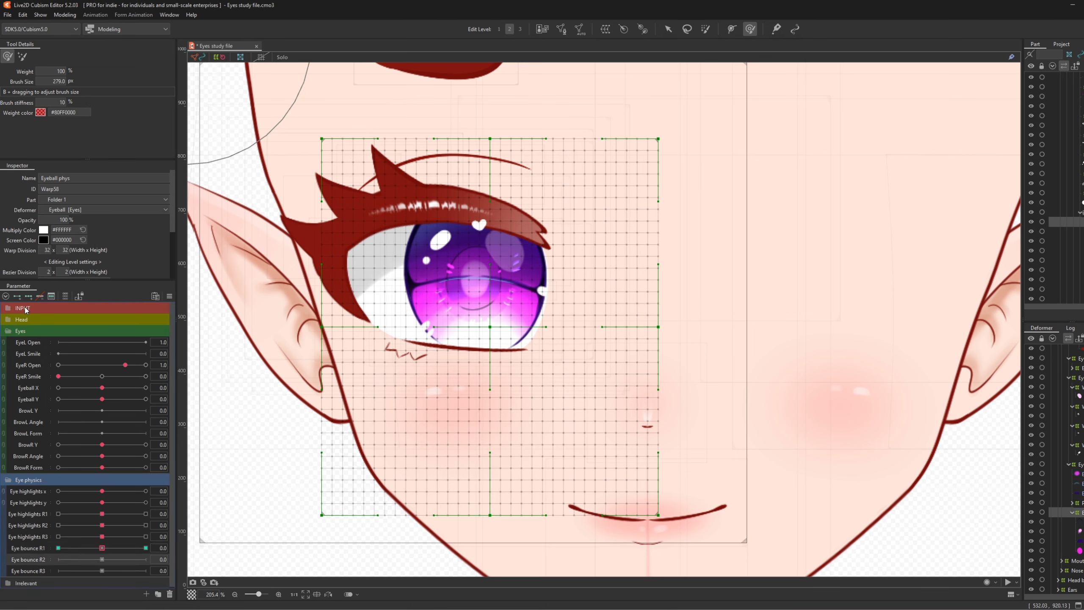
- Key Eye bounce R2 to push the warp's sides outward at 1.0 and inward at -1.0
drag(102, 560, 146, 560)
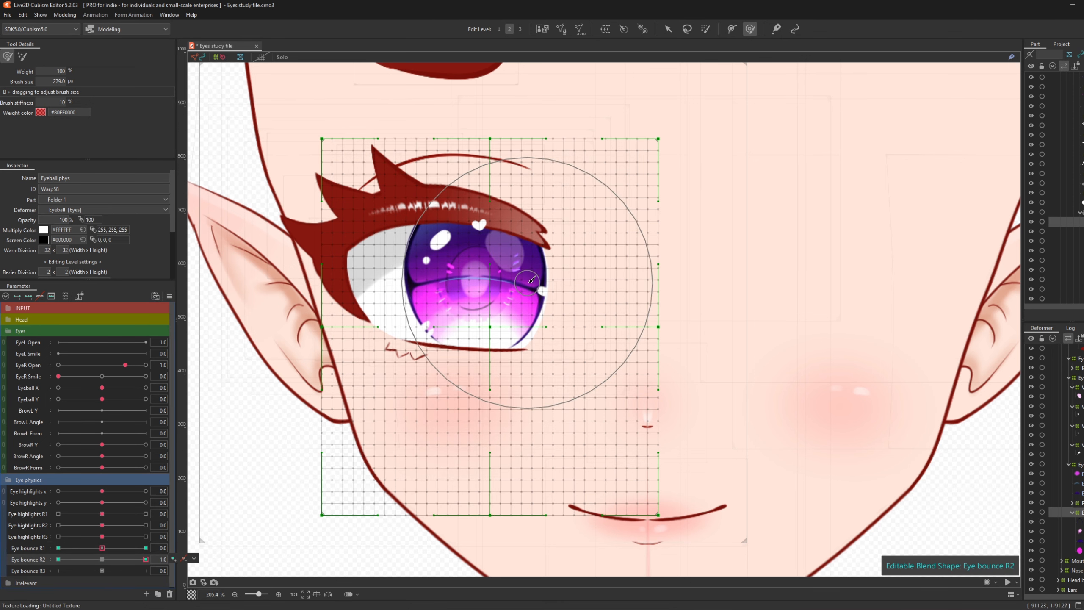
drag(590, 290, 608, 286)
drag(397, 275, 382, 278)
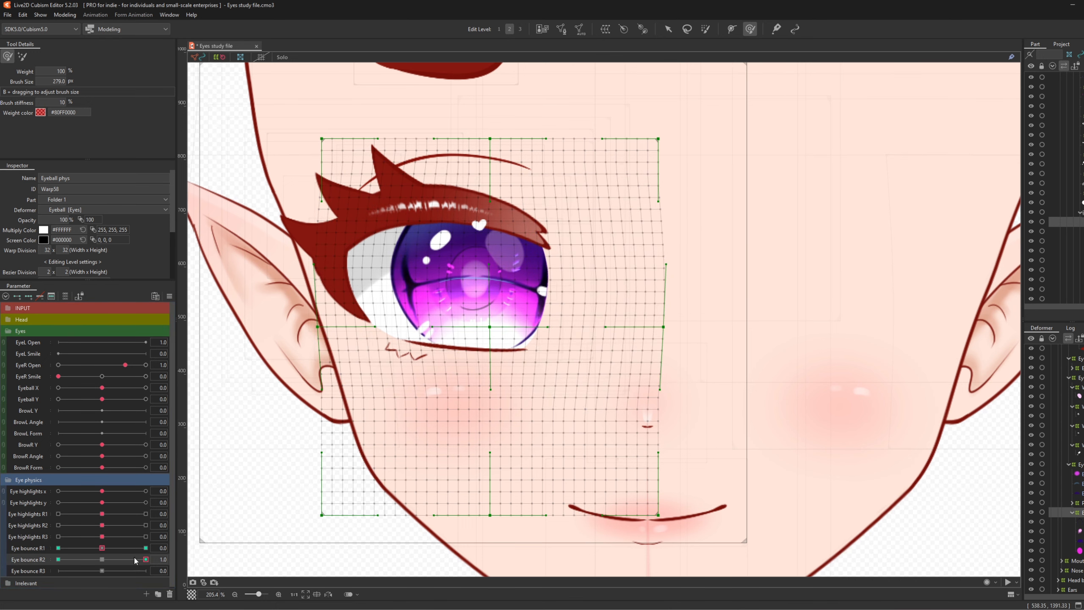
drag(141, 563, 58, 560)
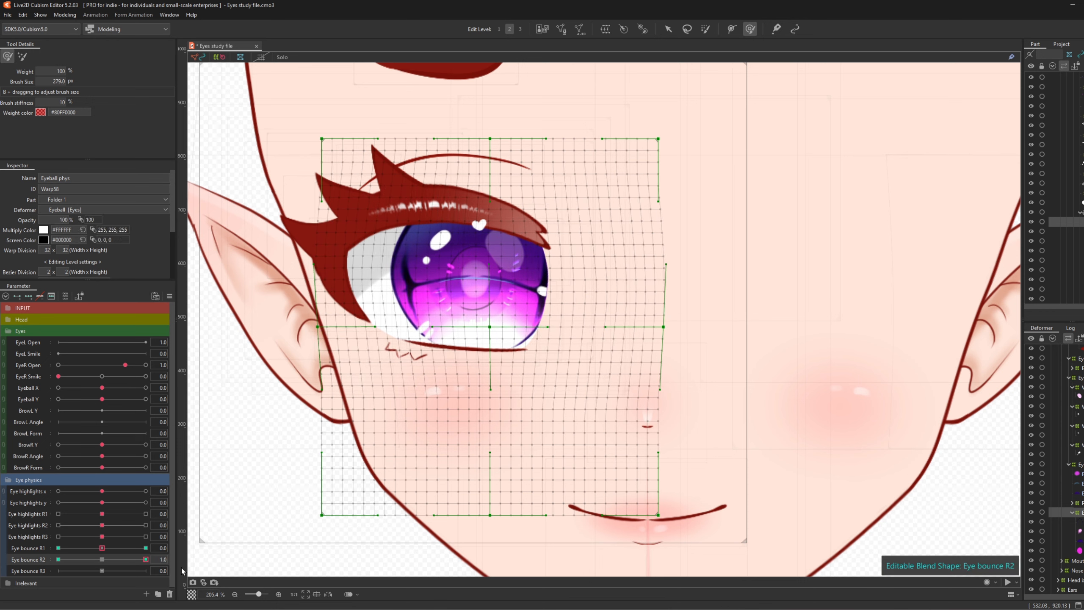
drag(366, 277, 381, 277)
drag(631, 286, 594, 288)
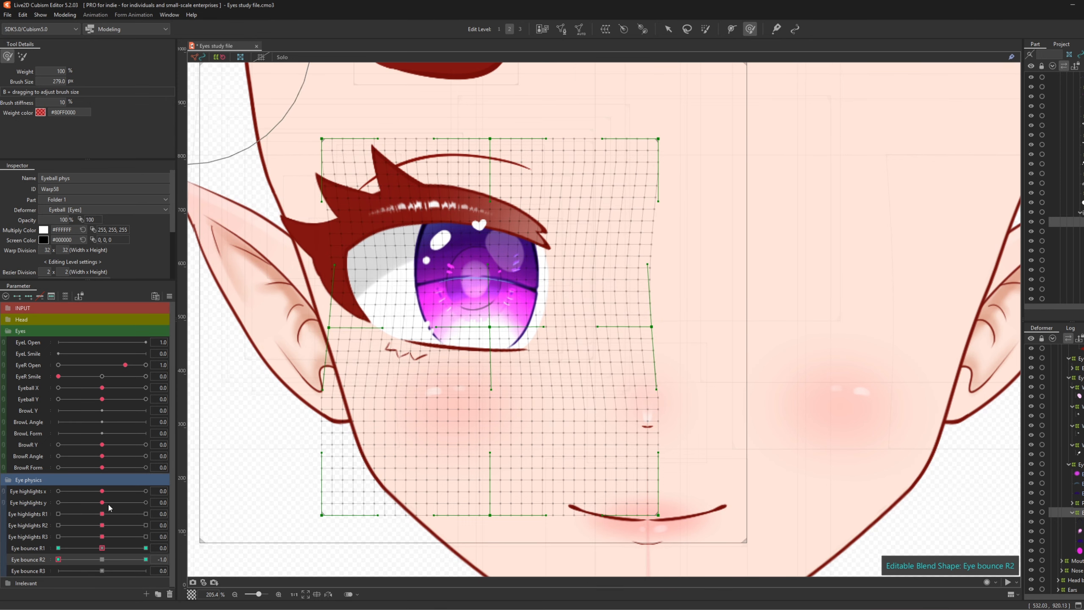
- Reset Eye bounce R2 to 0 and select the EyeBall_DivisionLight, Iris_Lines and EyeBall_Division meshes
click(103, 559)
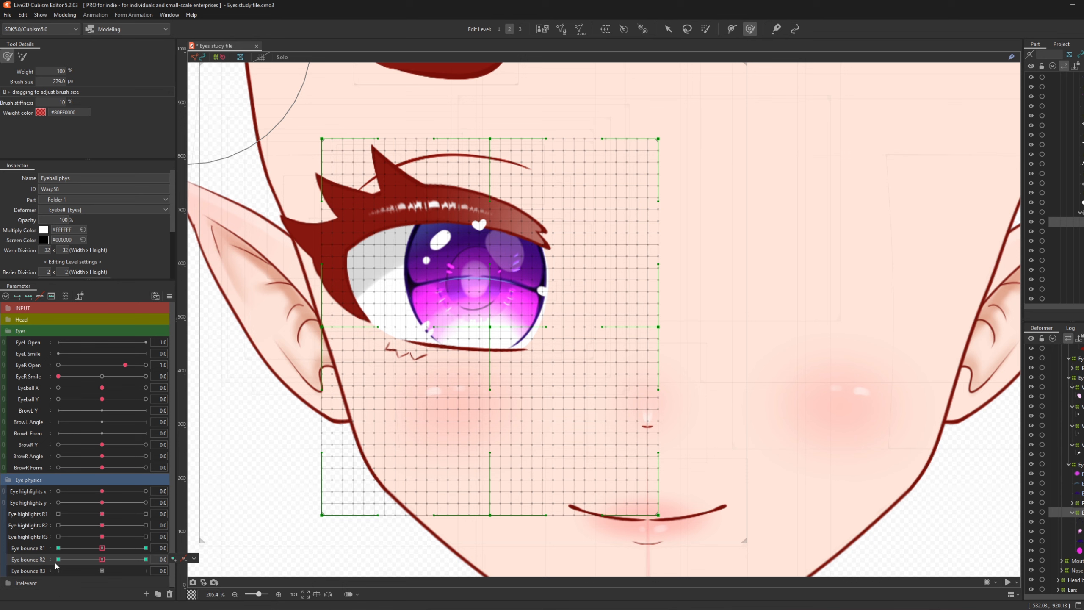
click(194, 558)
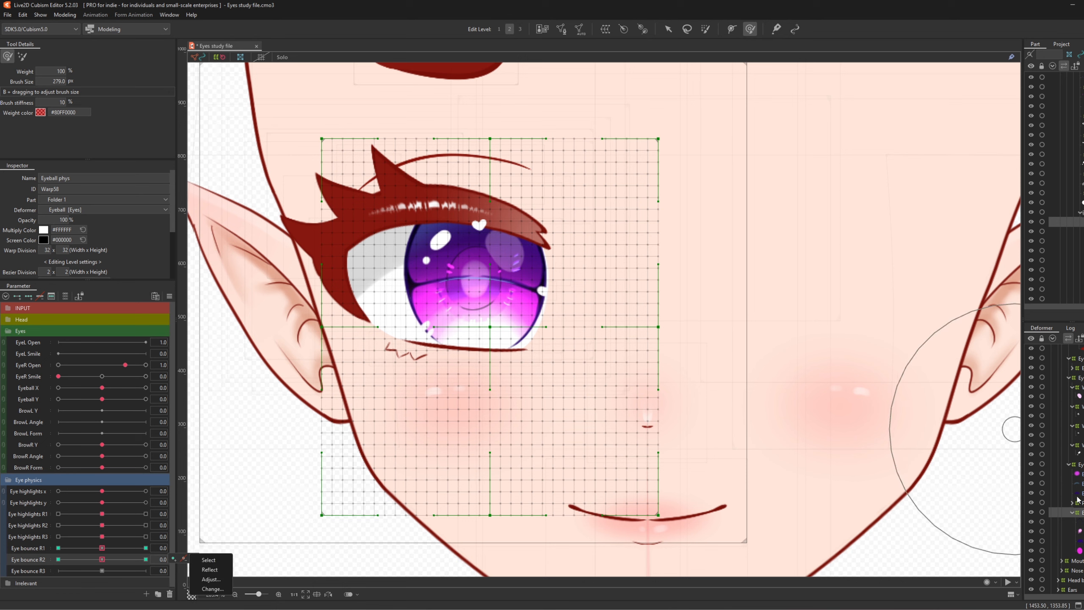
click(1072, 504)
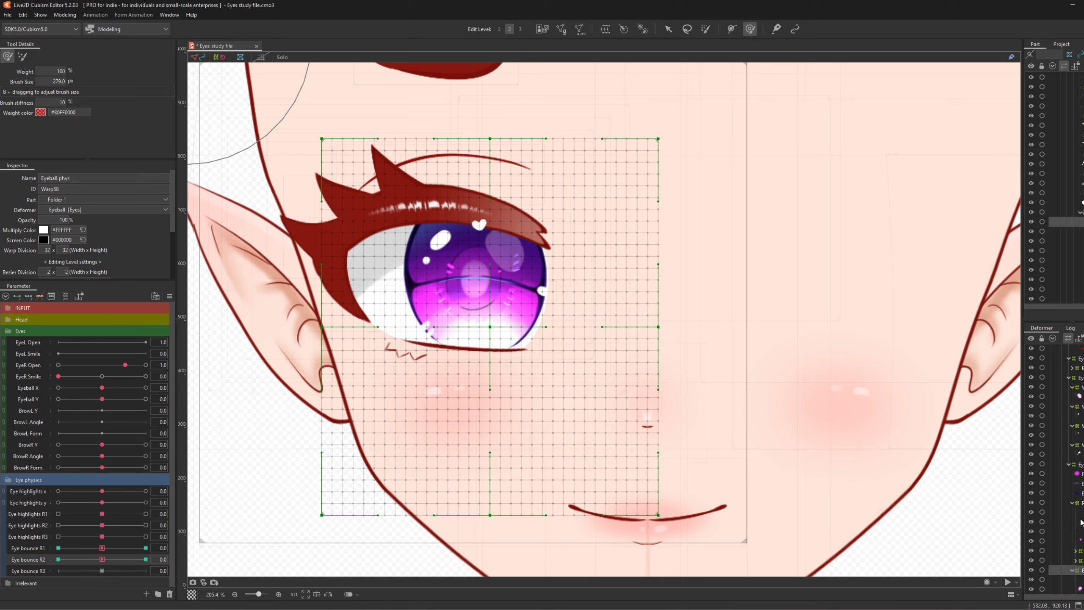
click(1078, 511)
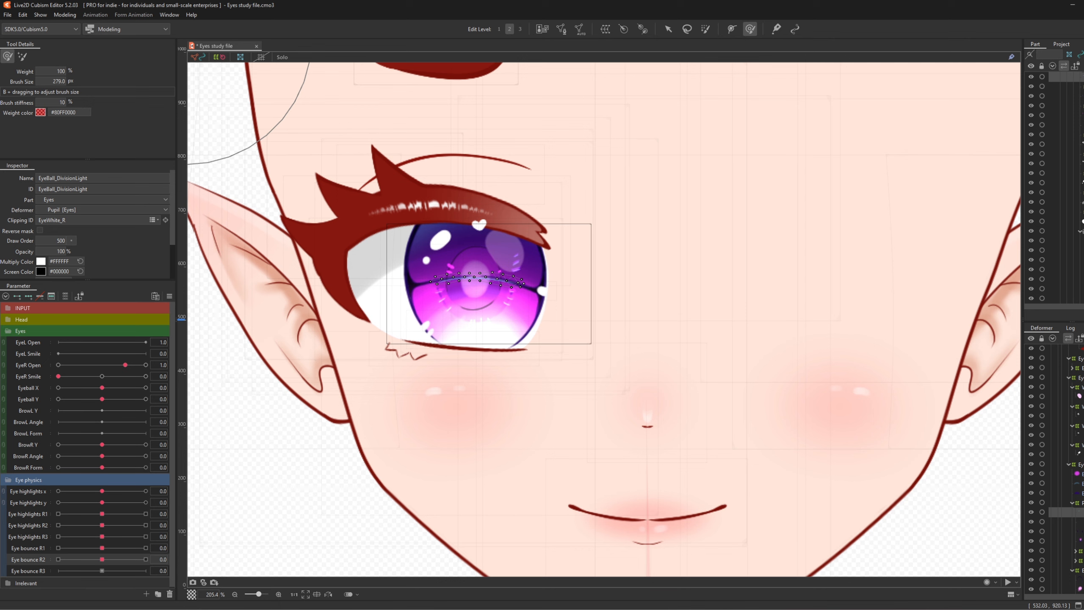
click(1078, 521)
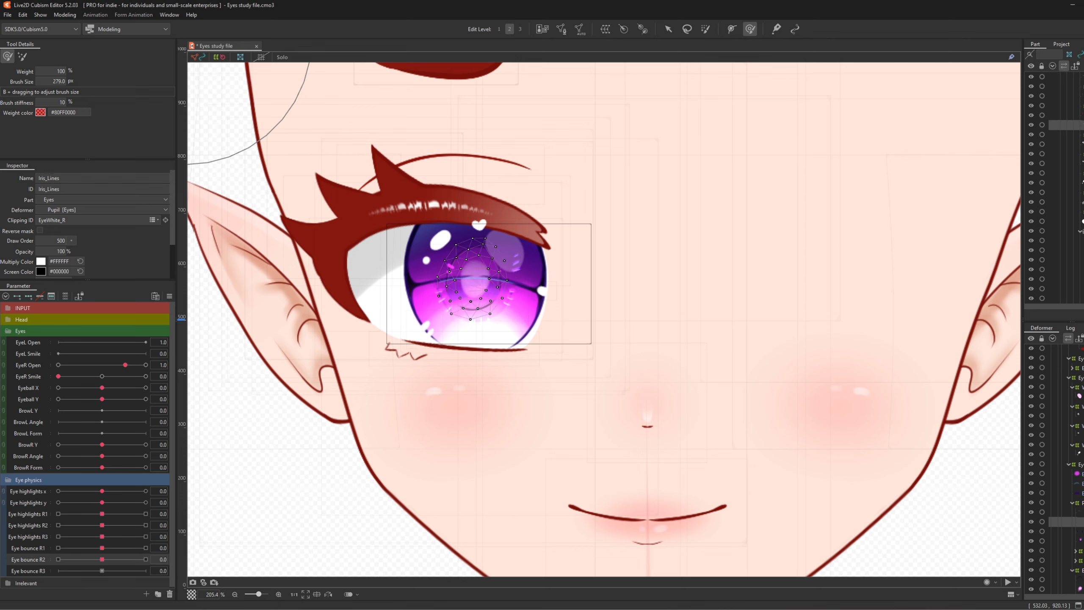
click(1077, 530)
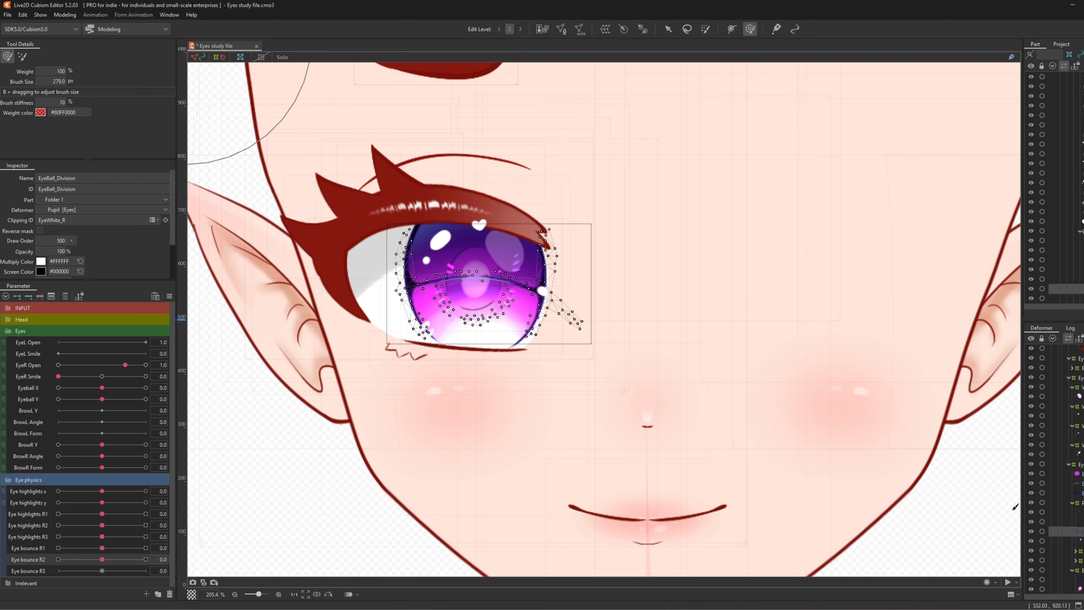
- Wrap the iris meshes in a new warp, narrowed at Eye bounce R2 -1.0 and widened at 1.0
click(605, 29)
click(776, 402)
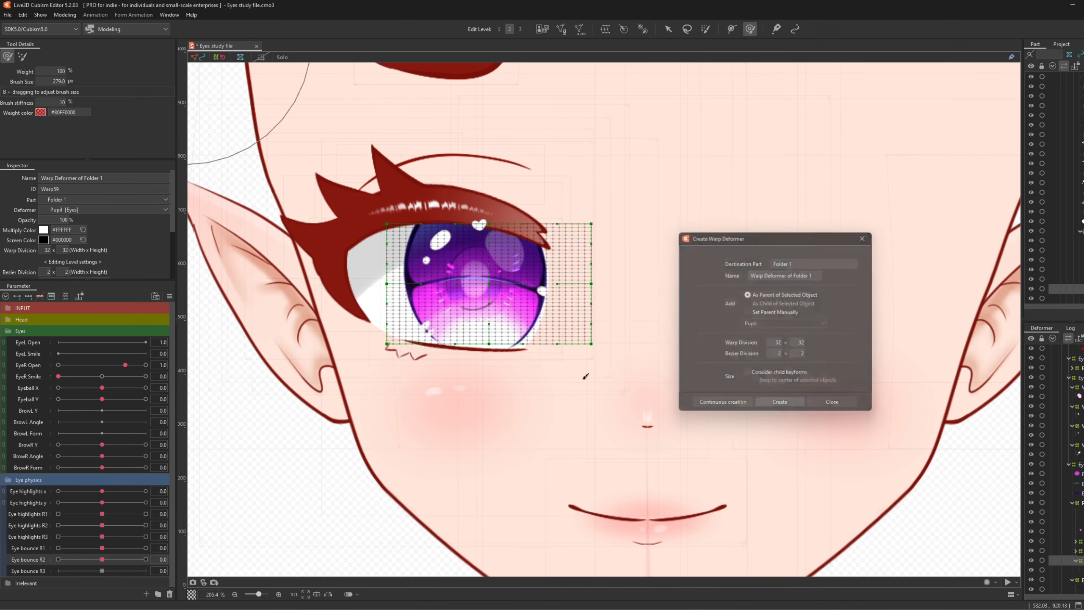
click(58, 559)
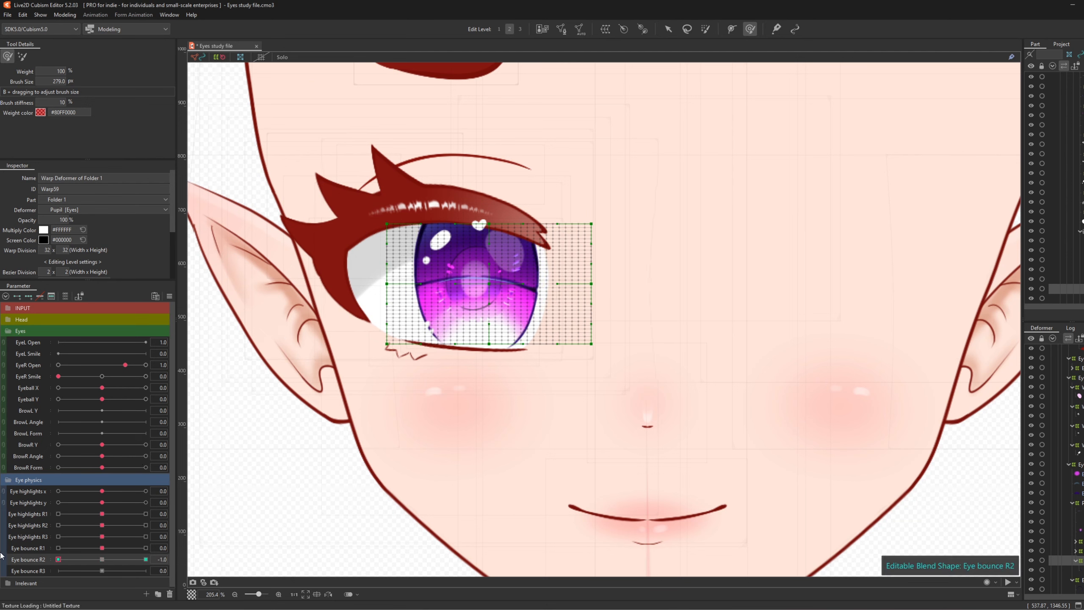
drag(378, 284, 388, 284)
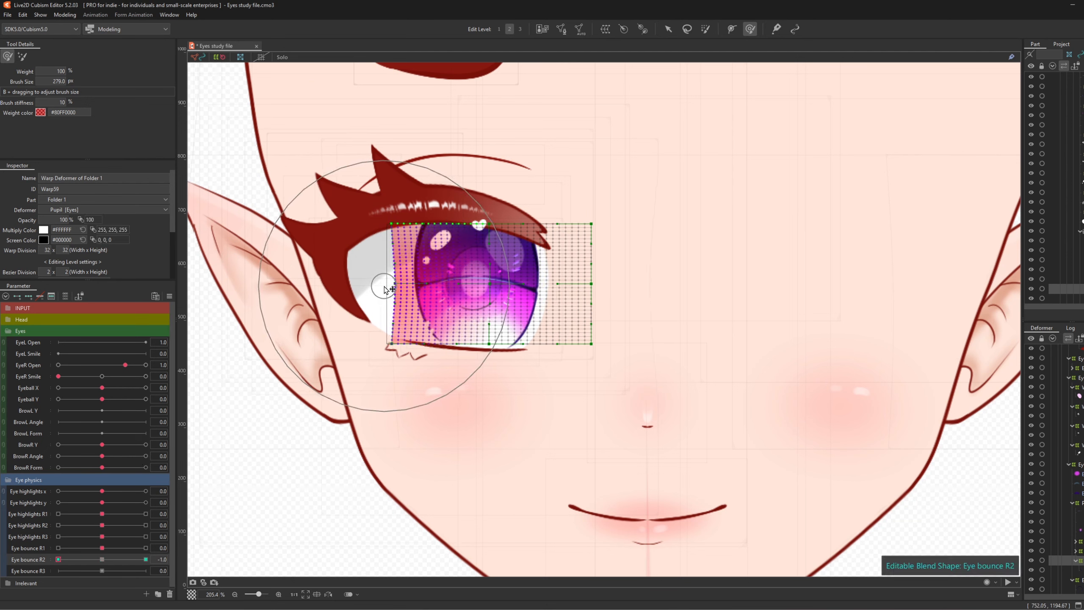
drag(588, 287, 585, 289)
click(146, 559)
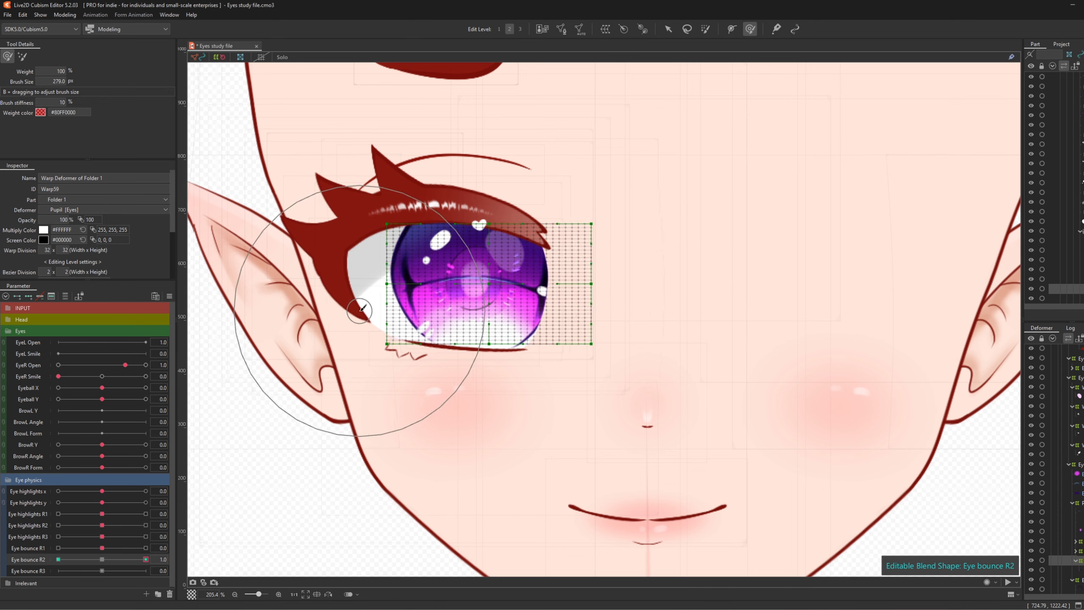
drag(368, 298, 354, 296)
drag(569, 295, 579, 310)
- Shrink the brush to about 60 px and nudge the iris warp's lower-left and right sides
drag(113, 570, 103, 567)
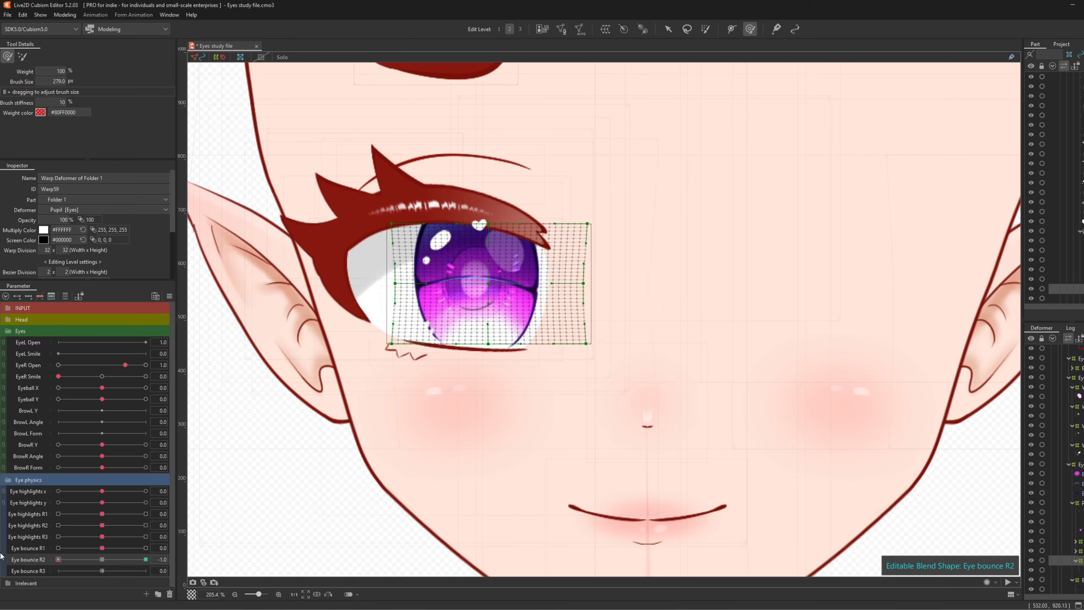
drag(212, 562, 223, 521)
scroll(499, 243, up, 3)
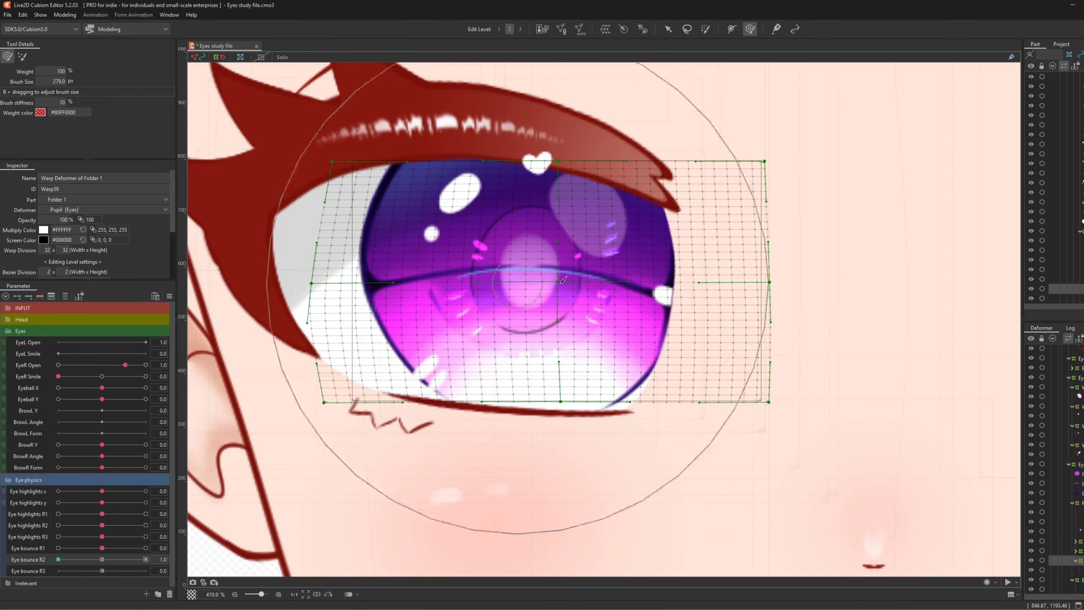
key(b)
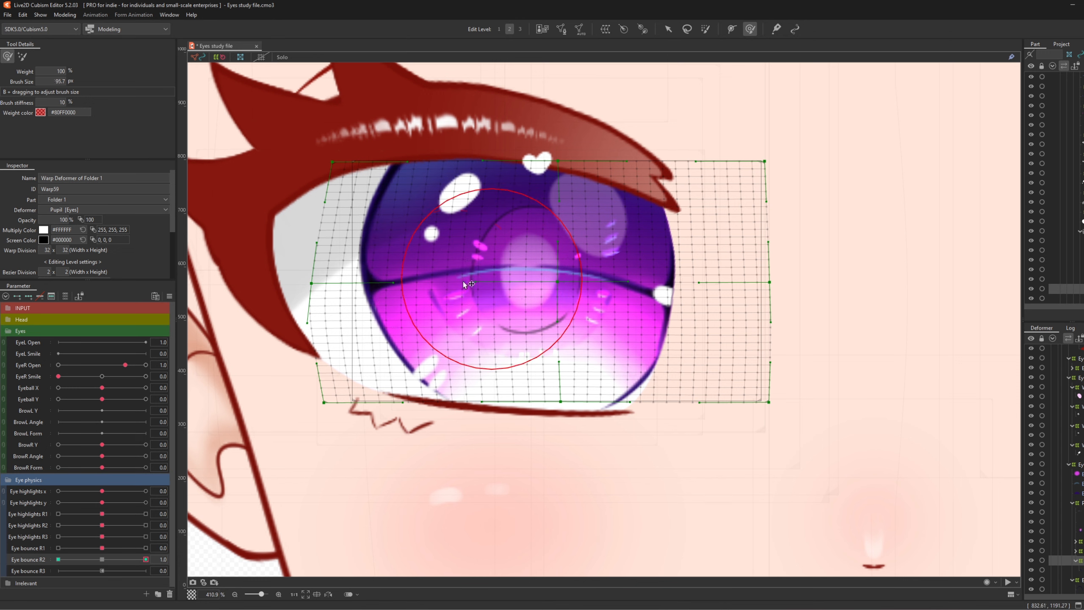
drag(485, 272, 449, 286)
drag(447, 293, 452, 295)
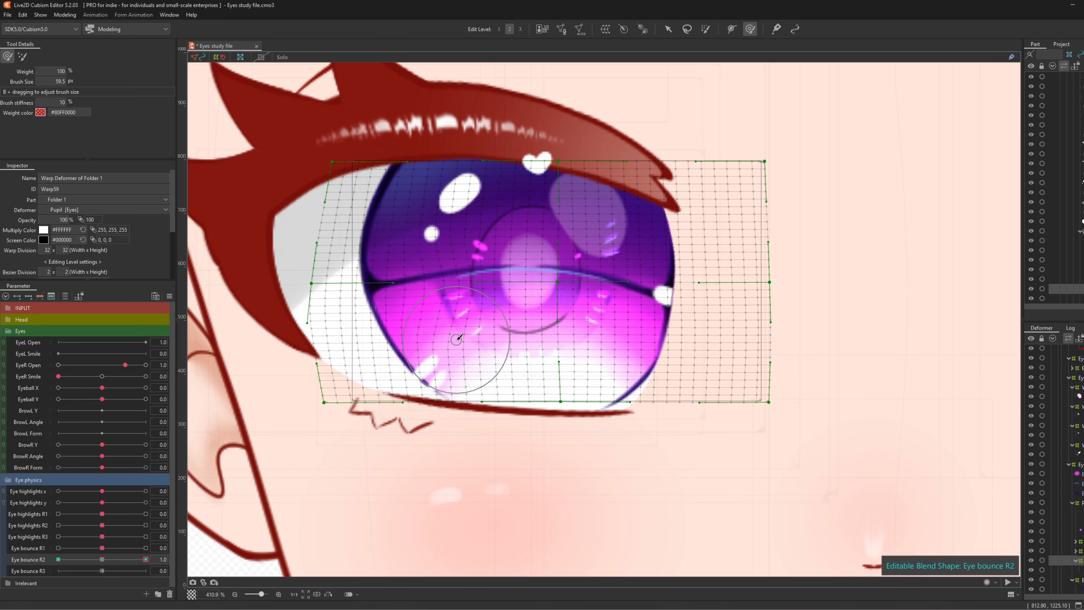
drag(458, 341, 463, 341)
drag(443, 257, 453, 257)
drag(613, 276, 609, 274)
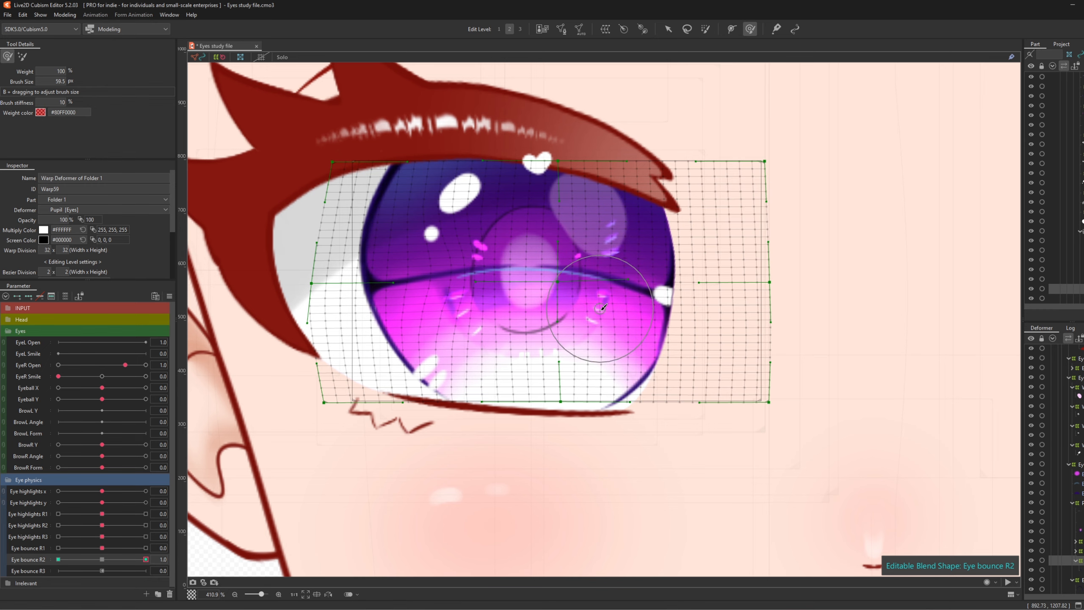
drag(600, 314, 594, 337)
scroll(436, 267, down, 2)
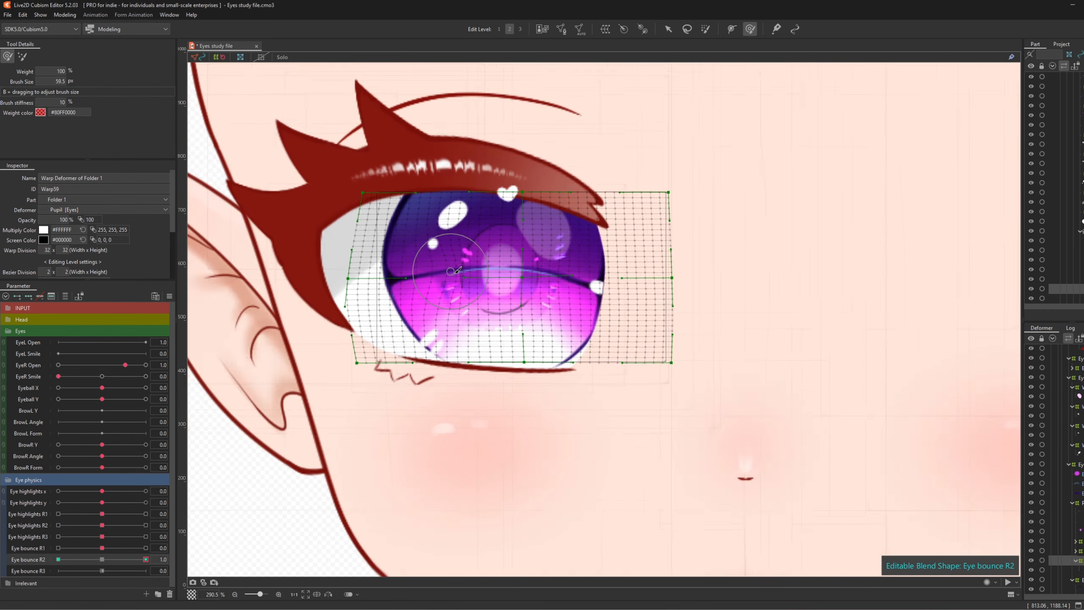
scroll(455, 270, down, 4)
scroll(248, 333, down, 1)
scroll(310, 313, up, 3)
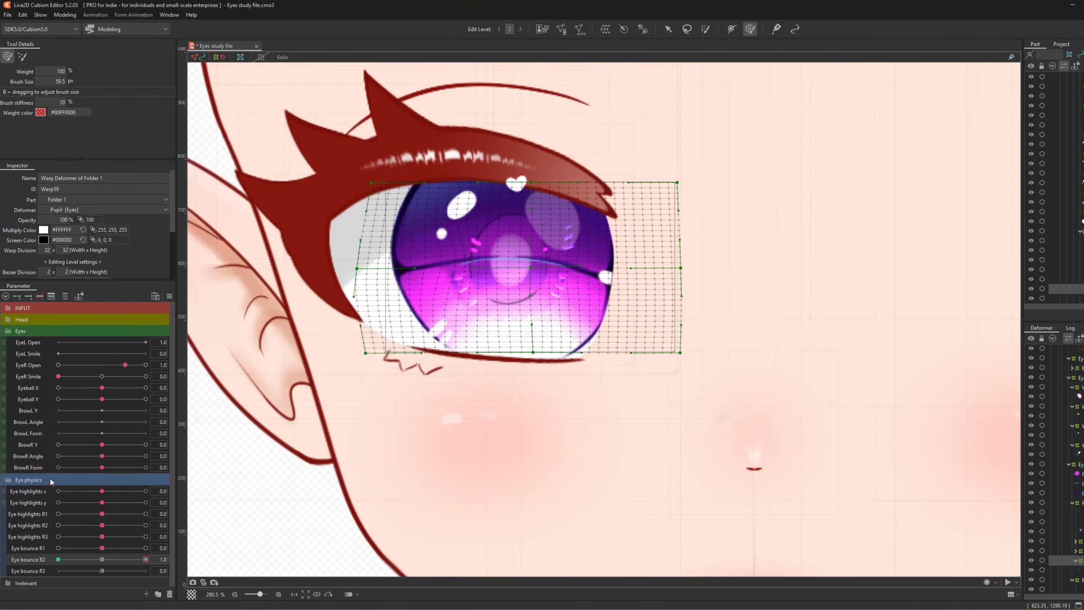
- Refine the iris warp's left and right sides while swinging Eye bounce R2 to check motion
drag(135, 563, 58, 558)
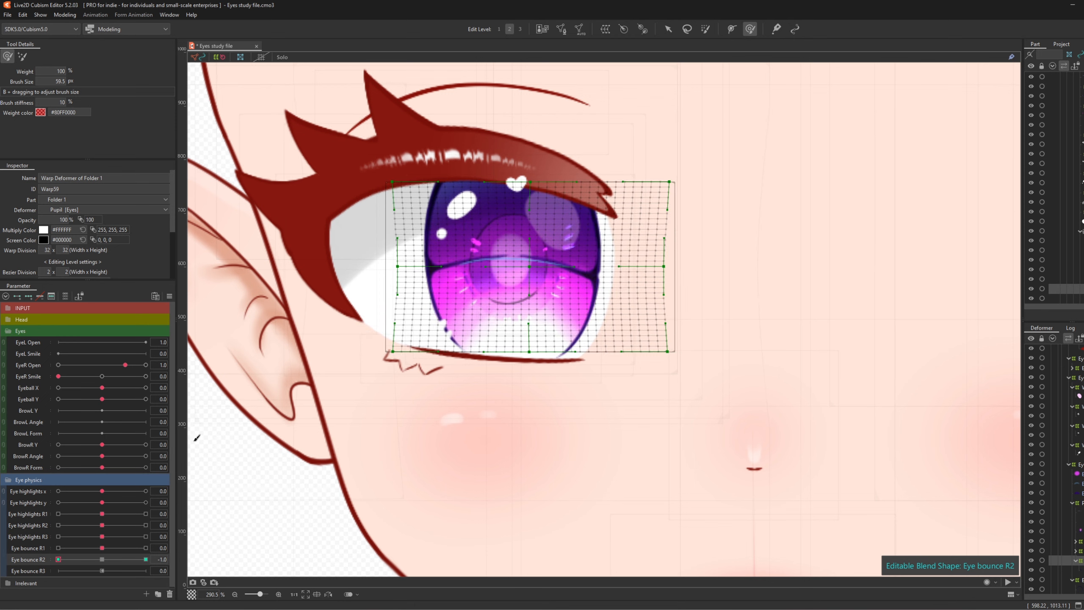
scroll(488, 285, up, 4)
drag(459, 297, 447, 296)
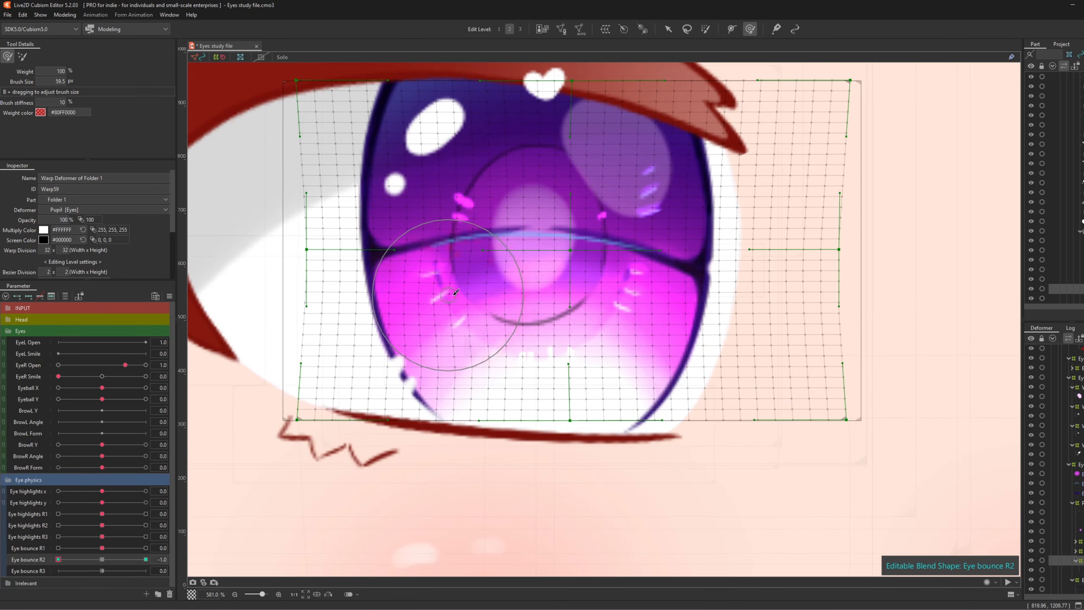
drag(605, 296, 600, 296)
scroll(503, 274, down, 1)
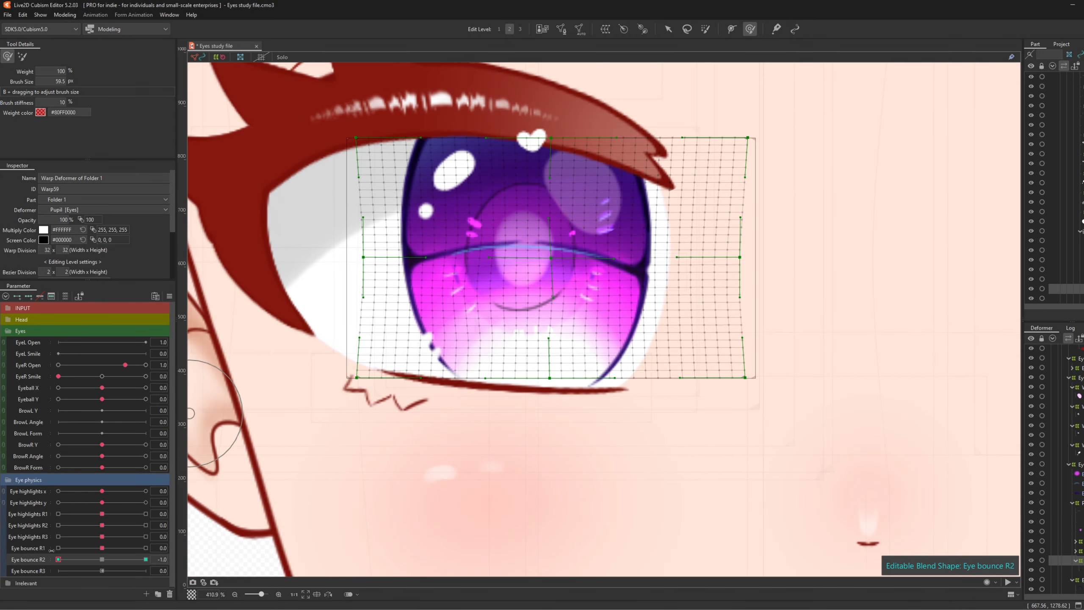
drag(59, 560, 6, 503)
- Reset Eye bounce R2 to 0 and multi-select Iris_Lines with the pupil layers below it
click(103, 559)
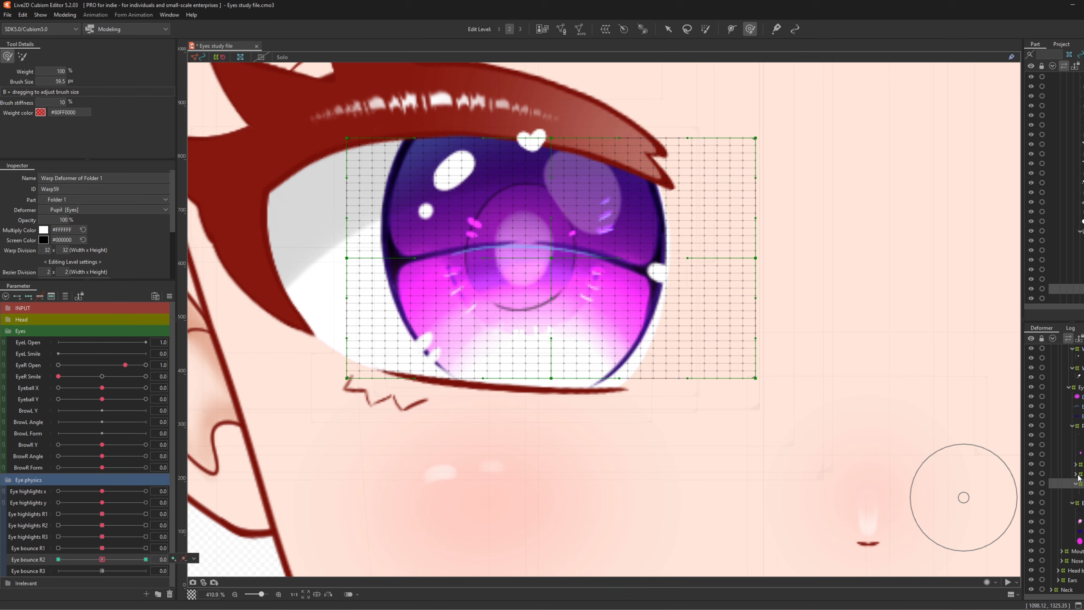
click(1076, 473)
click(1077, 465)
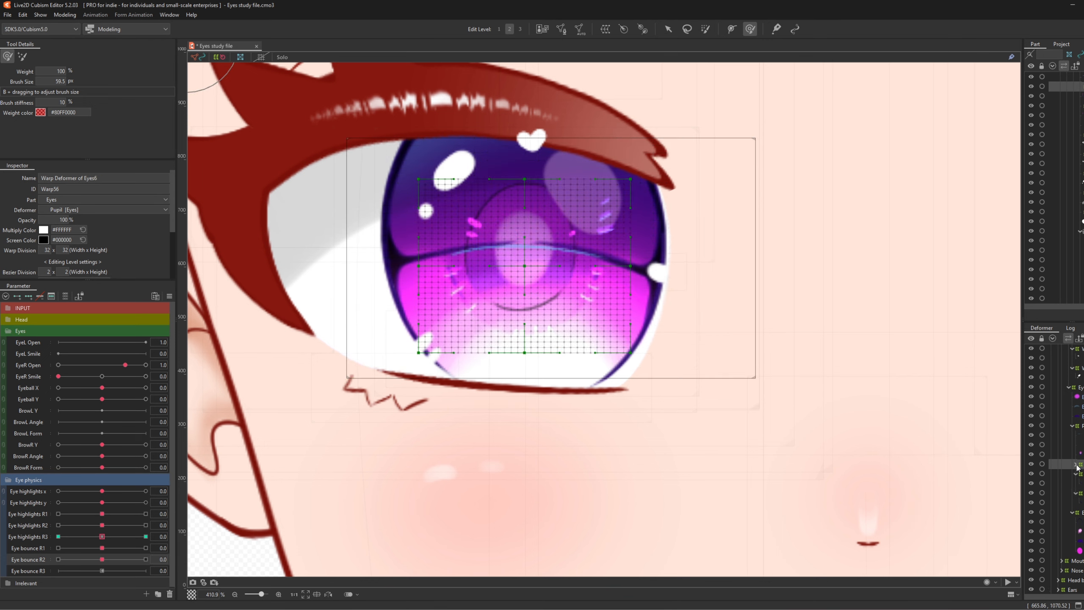
click(1076, 435)
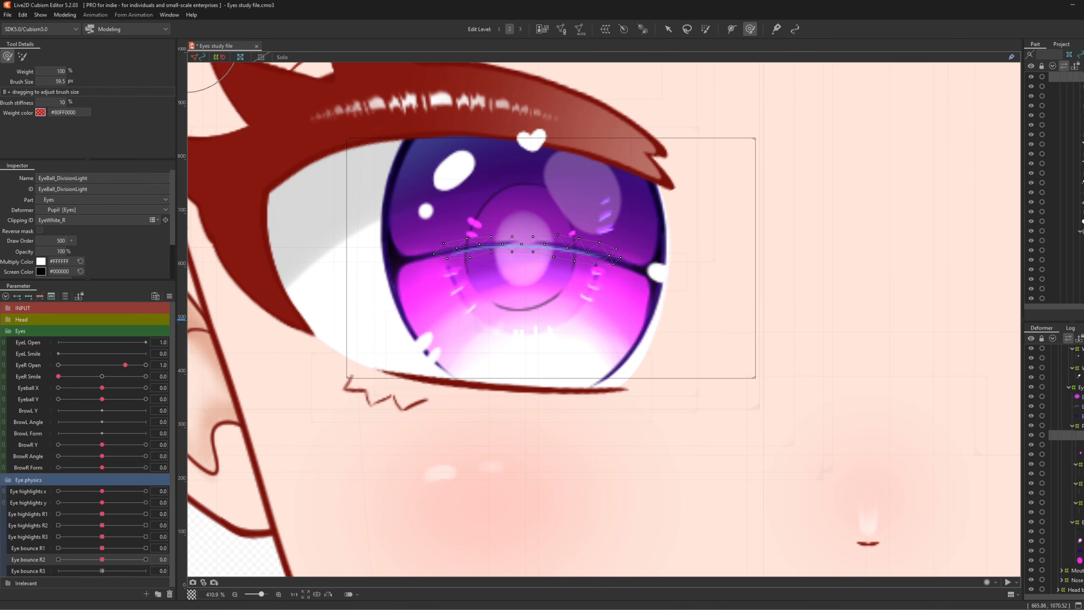
click(1077, 445)
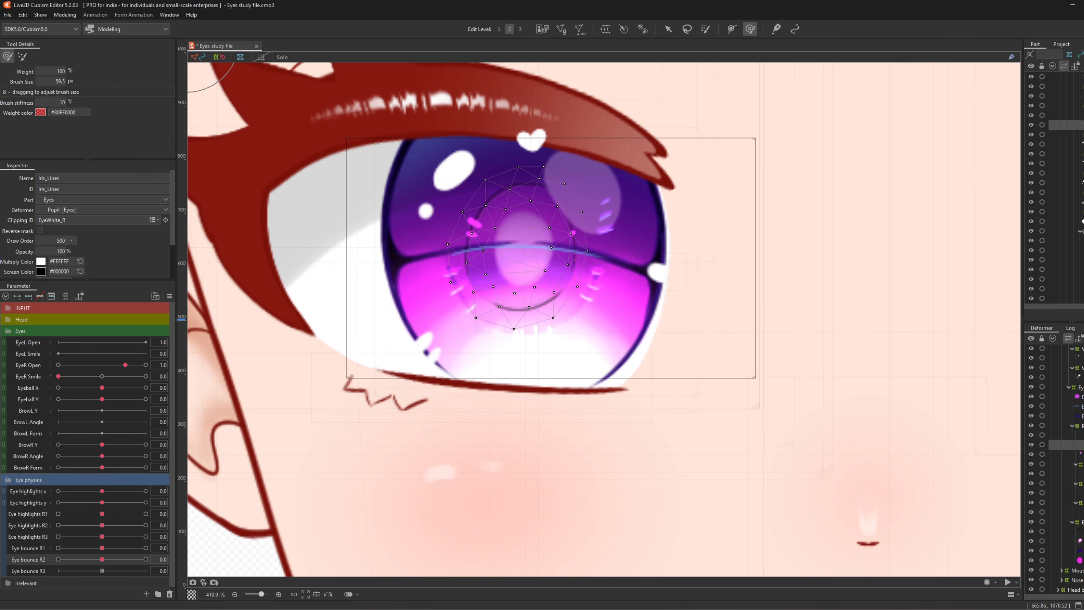
key(ctrl+a)
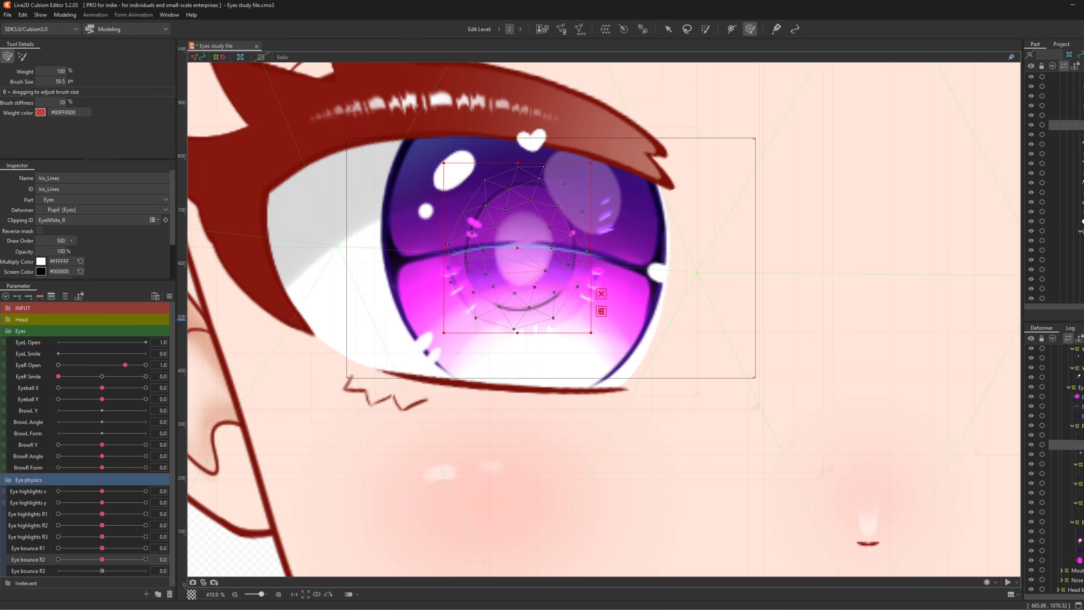
ctrl+click(1076, 454)
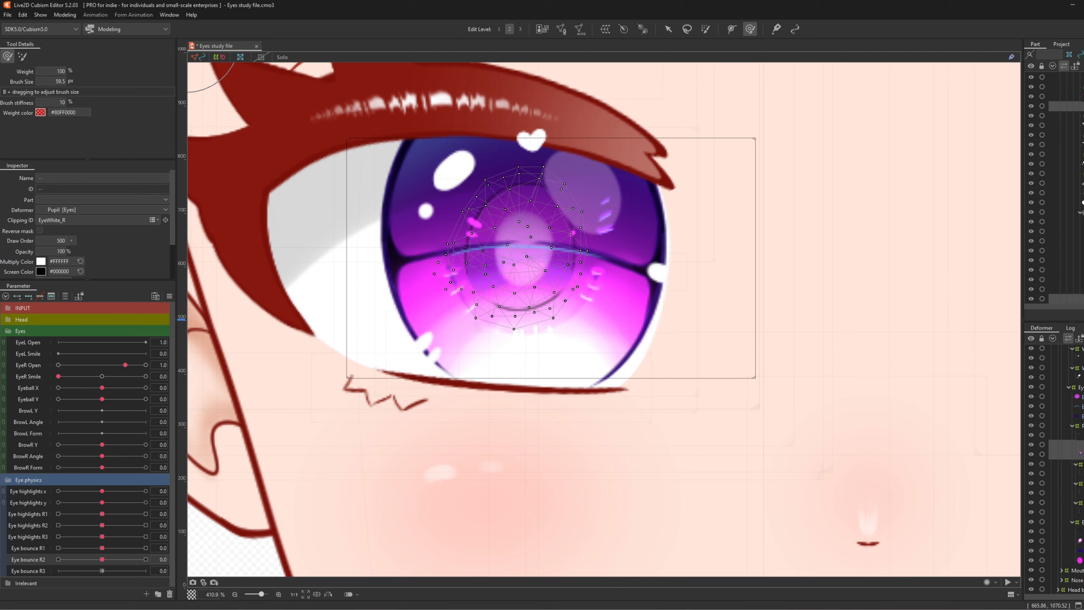
ctrl+click(1080, 483)
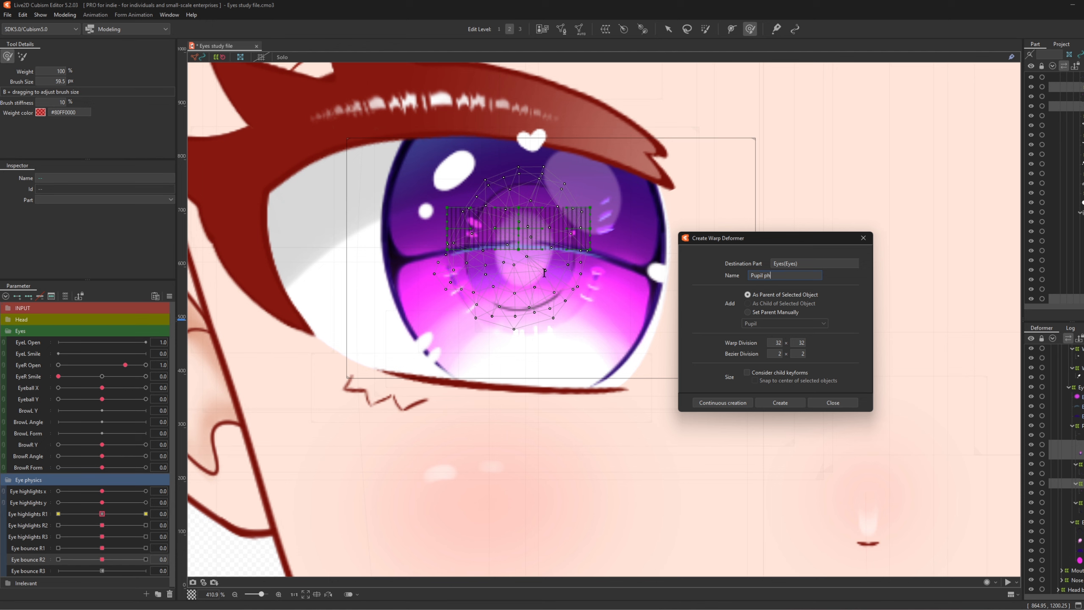
- Create the 32×32 Pupil phys warp and stretch it taller at Eye bounce R2 1.0
click(787, 403)
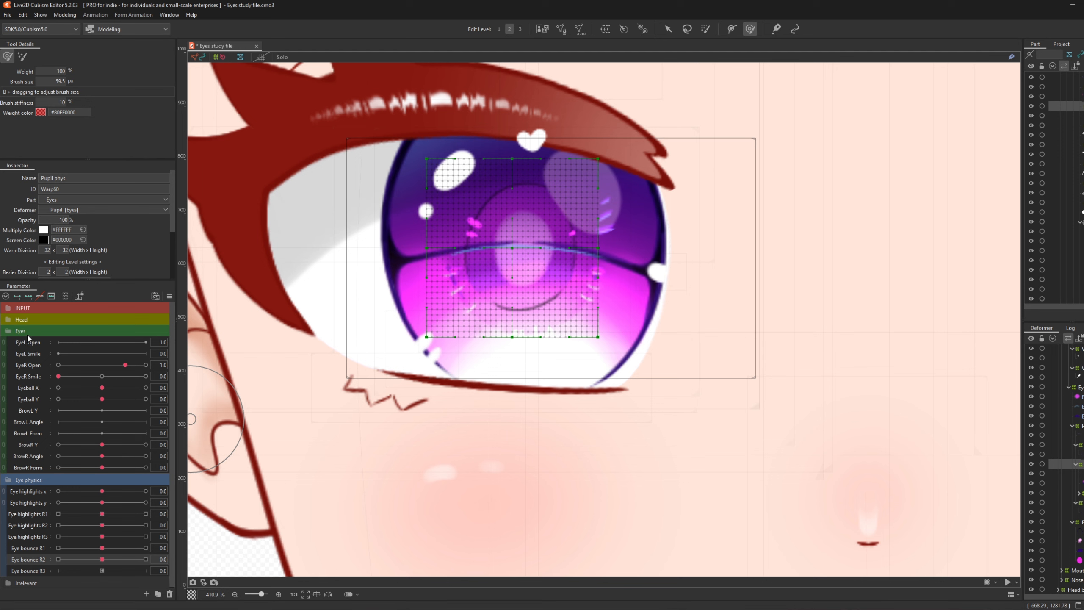
click(146, 559)
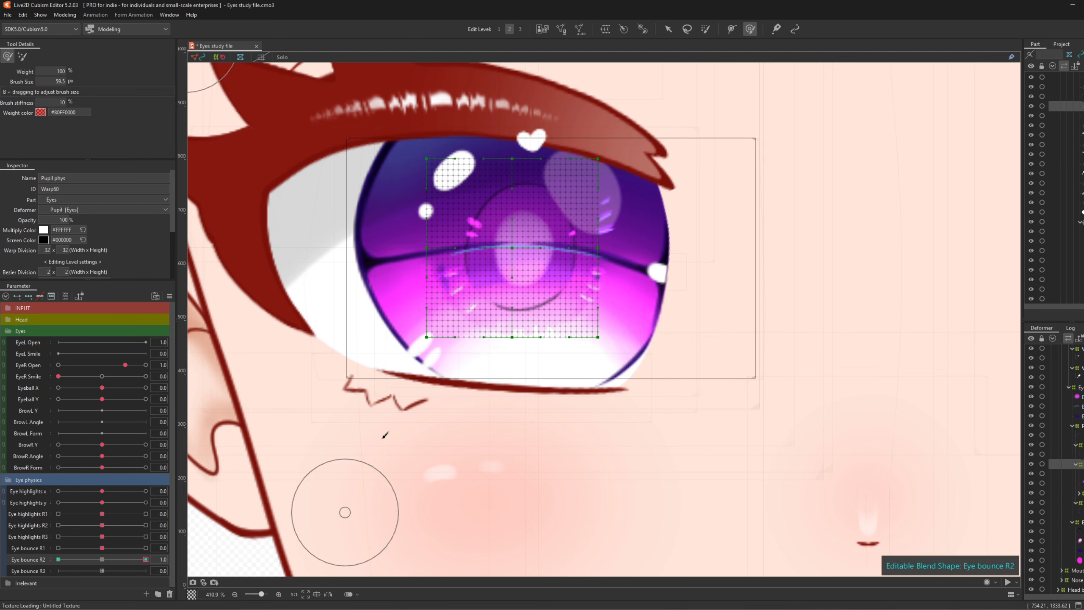
drag(565, 200, 527, 151)
drag(527, 315, 527, 329)
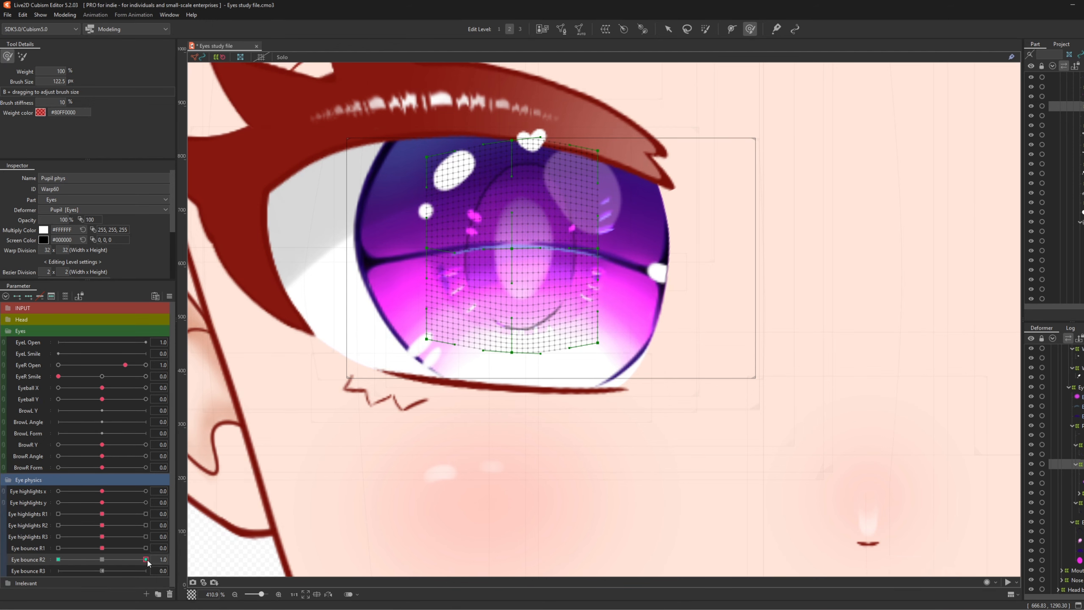
- At Eye bounce R2 -1.0, squeeze the Pupil phys grid from top and bottom, then reset to 0
click(58, 559)
drag(519, 335, 515, 313)
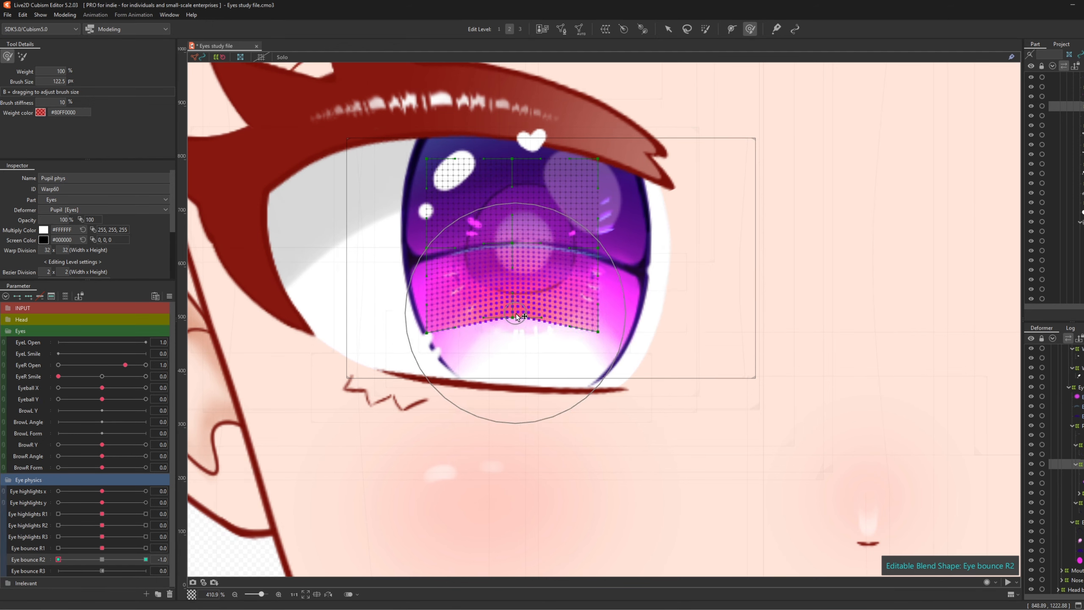
drag(520, 145, 525, 184)
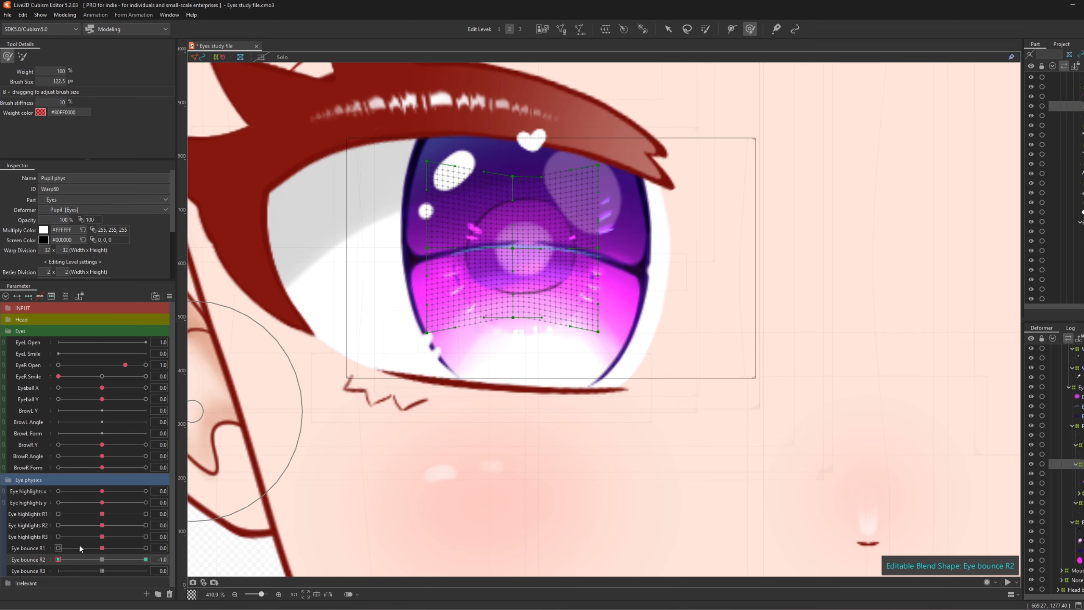
click(102, 559)
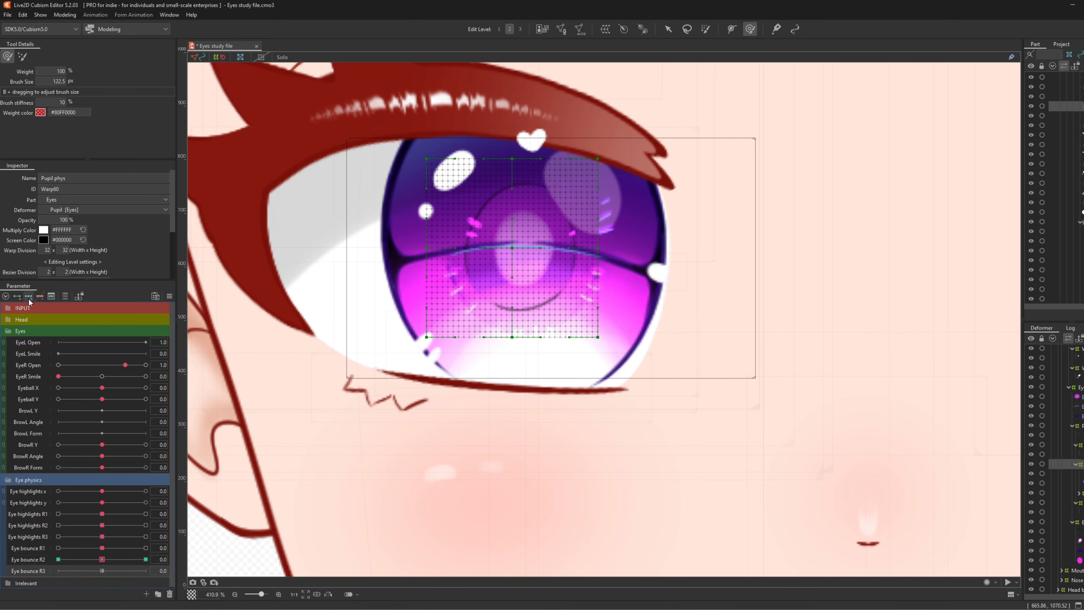
- At Eye bounce R3 1.0, pull the Pupil phys grid's left and right sides outward
click(146, 570)
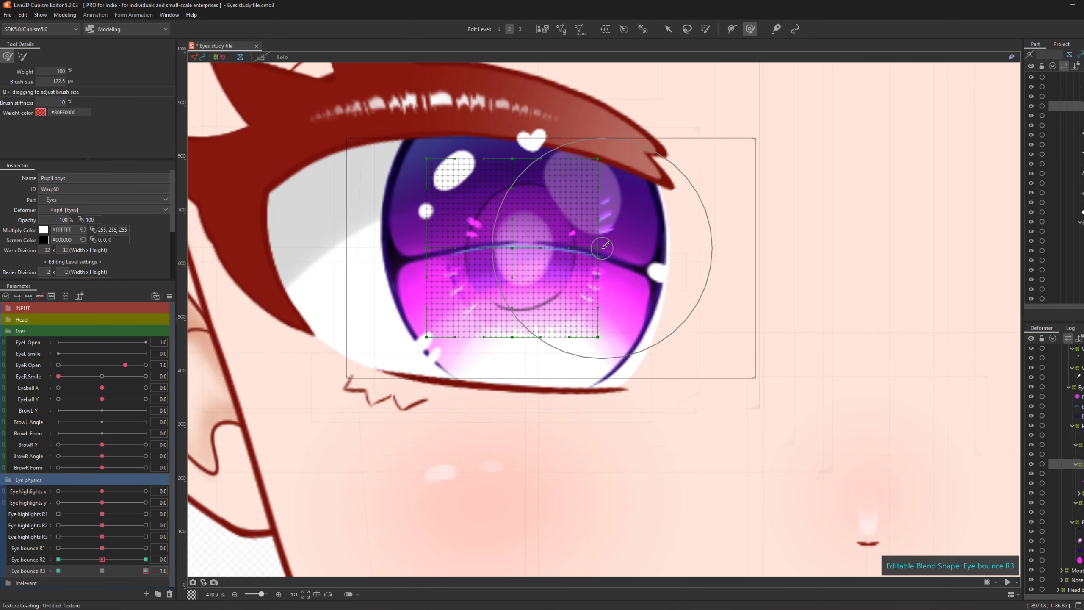
drag(614, 316, 627, 247)
drag(435, 243, 415, 244)
drag(620, 256, 626, 257)
- At Eye bounce R3 -1.0, pull the grid's sides inward, then reset R3 to 0
drag(147, 571, 58, 571)
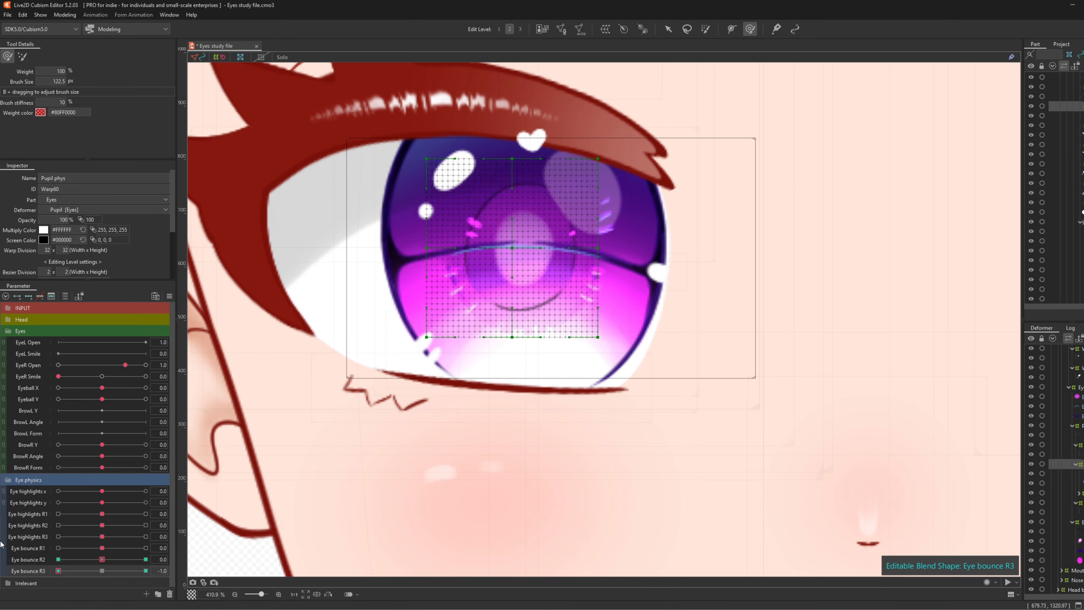
drag(439, 243, 465, 247)
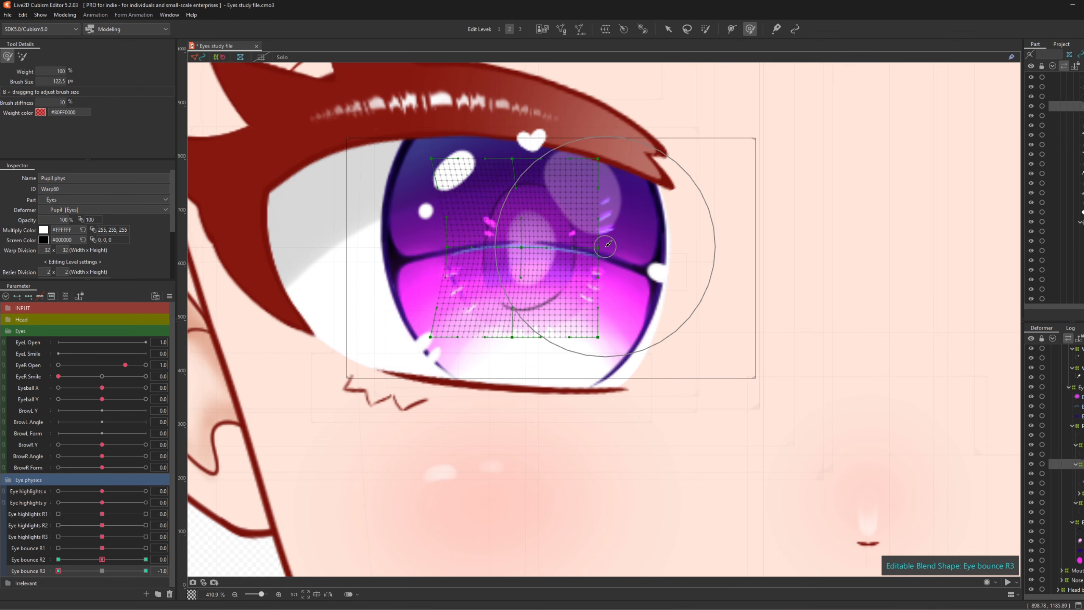
drag(609, 242, 582, 247)
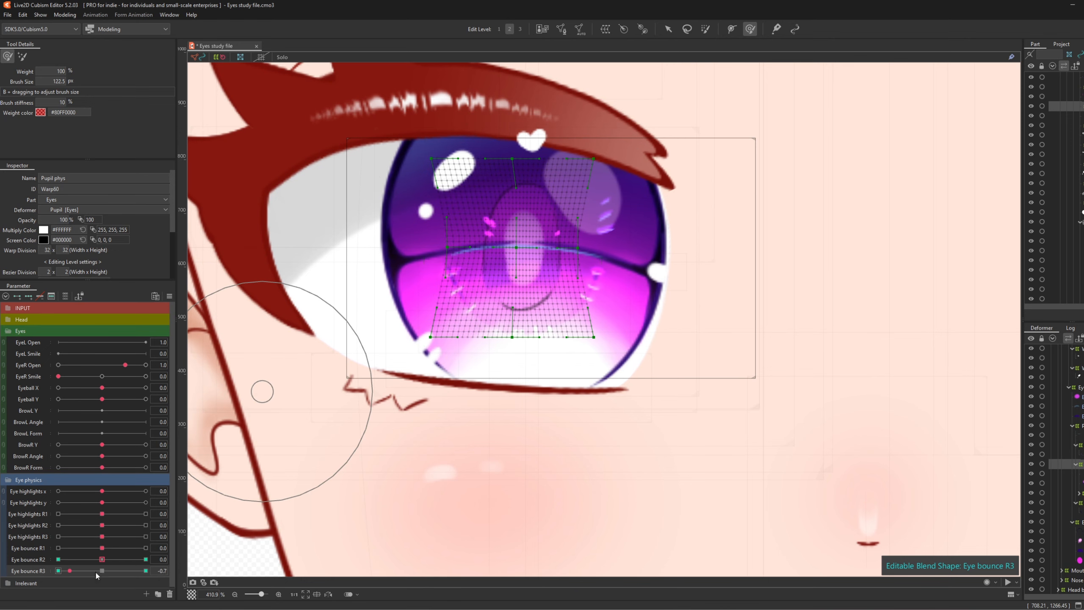
drag(96, 574, 1, 559)
drag(146, 570, 113, 569)
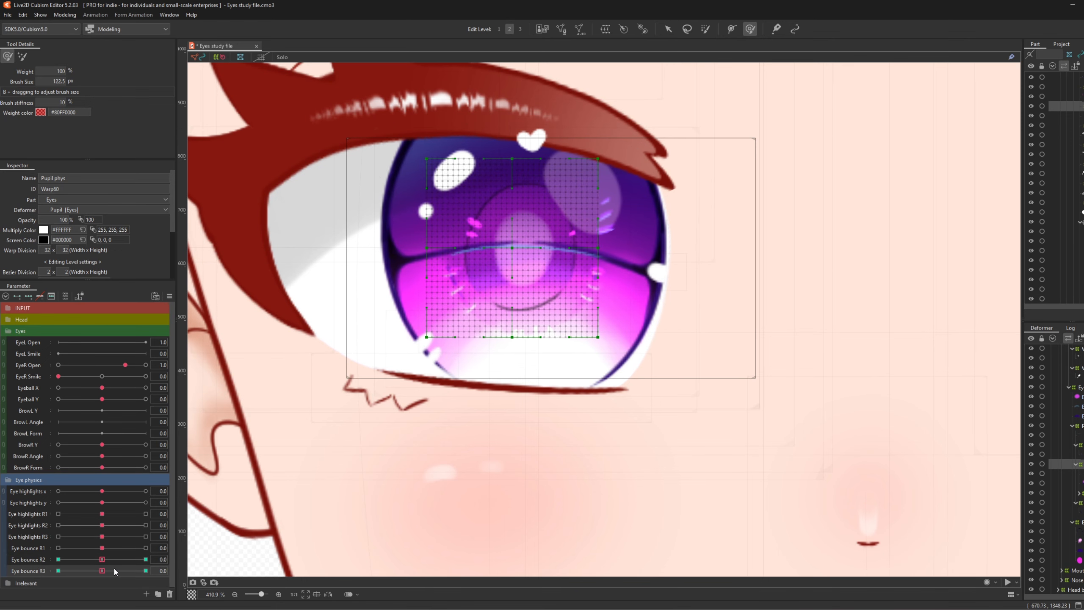
scroll(625, 249, down, 2)
click(666, 30)
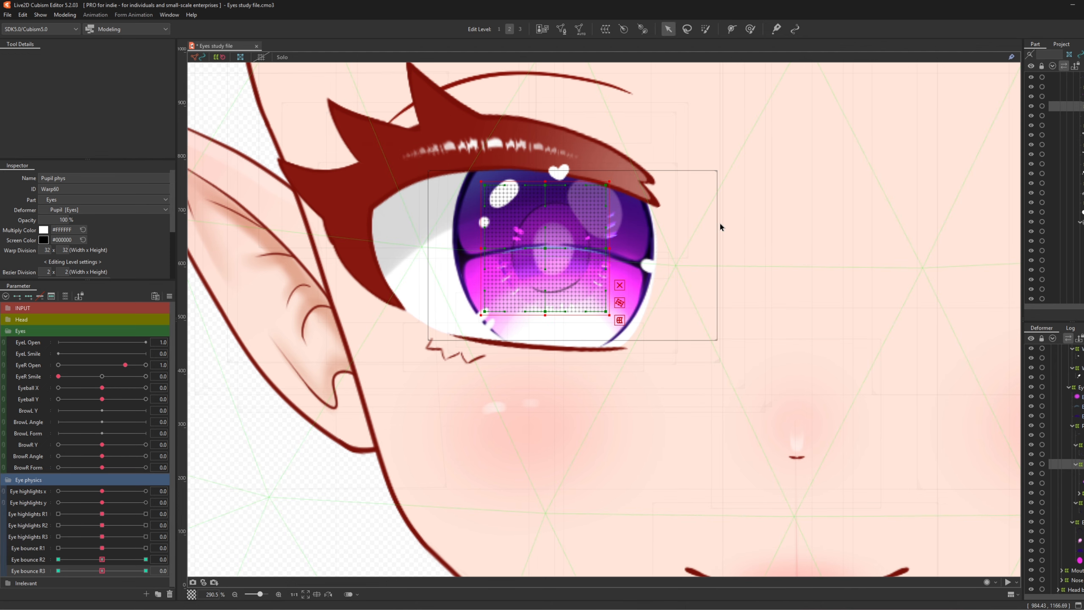
- Save the Eyes model file from the File menu
click(7, 14)
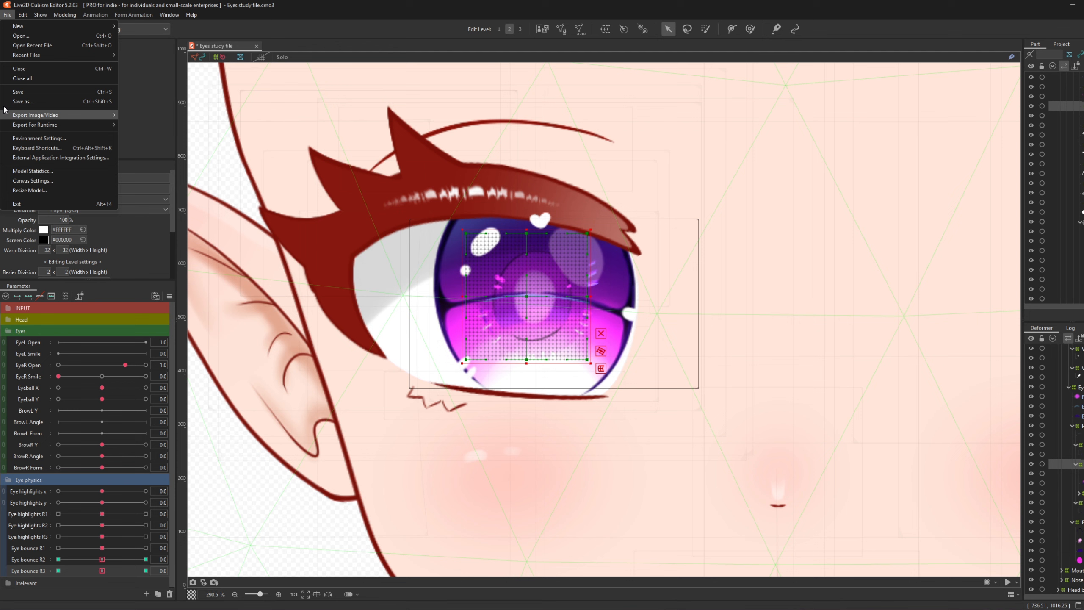
click(25, 95)
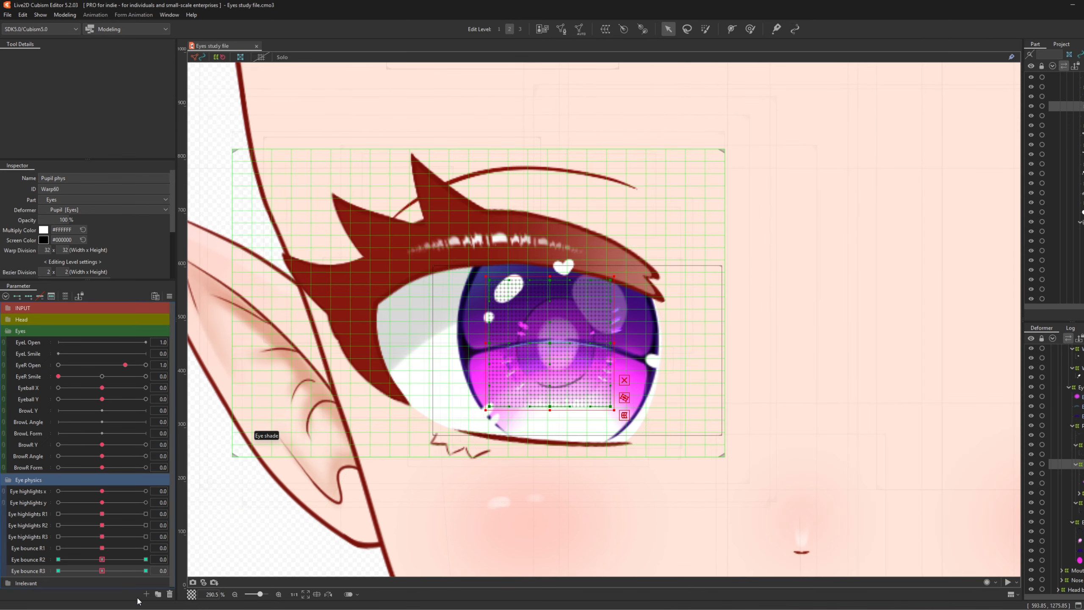
- Create a blend-shape parameter named Lash bounce with ID PhysLashBounce
click(151, 592)
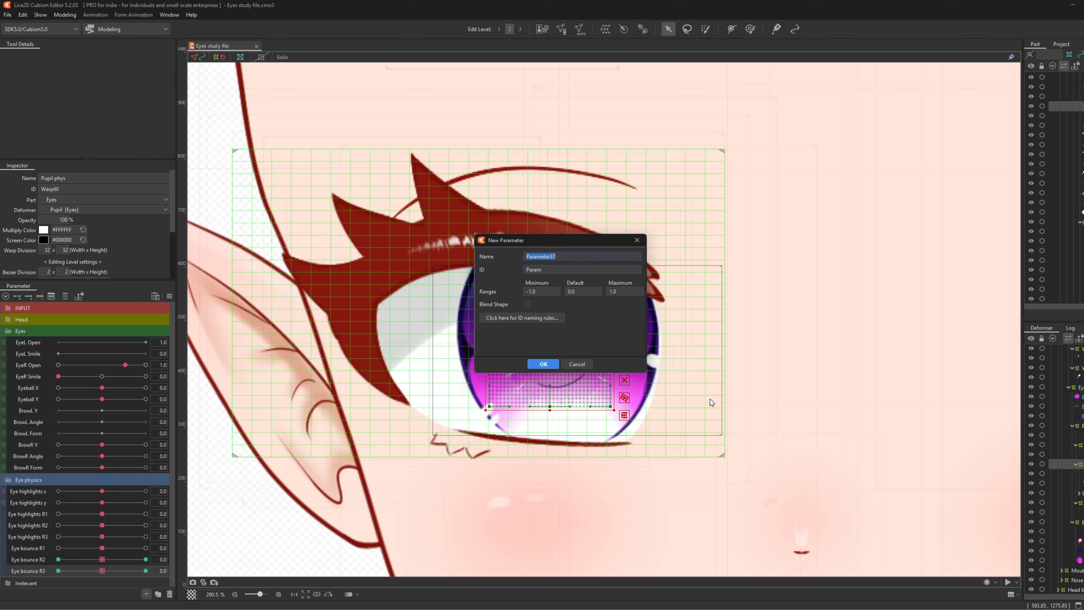
text(Lash bounce R1)
double_click(552, 267)
text(PhysLashBounce)
click(528, 304)
click(542, 365)
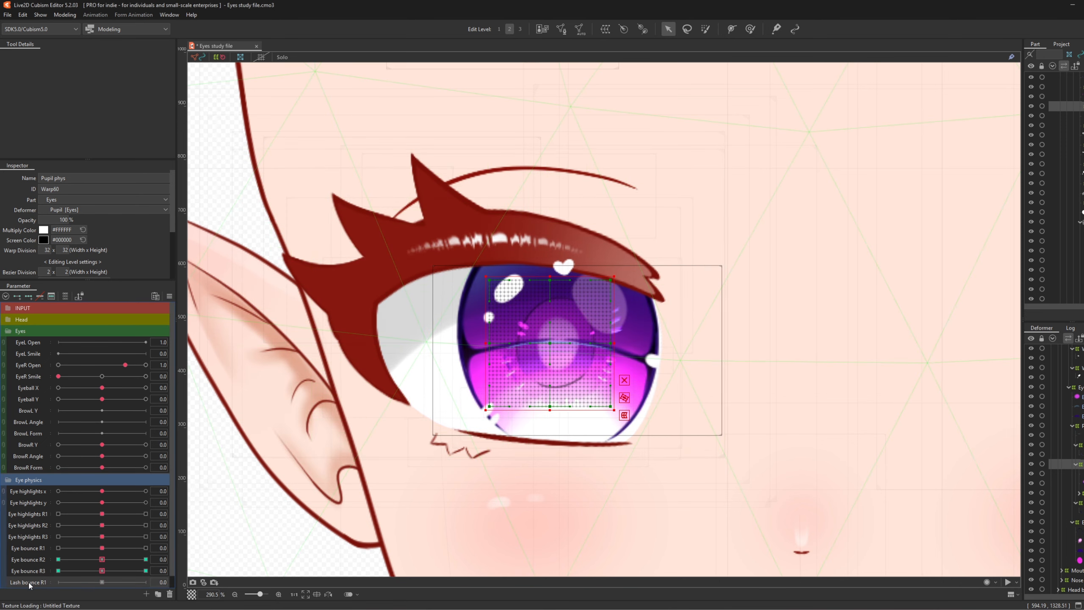
- Rename the copied lash bounce parameter to Lash bounce R2
scroll(51, 576, down, 1)
right_click(33, 570)
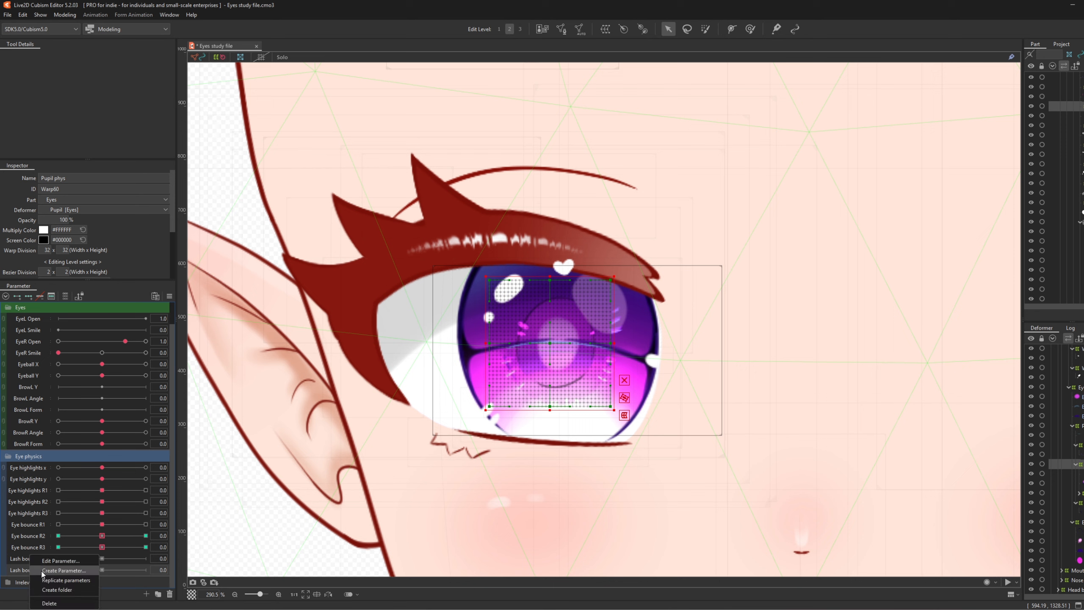
click(46, 571)
click(580, 257)
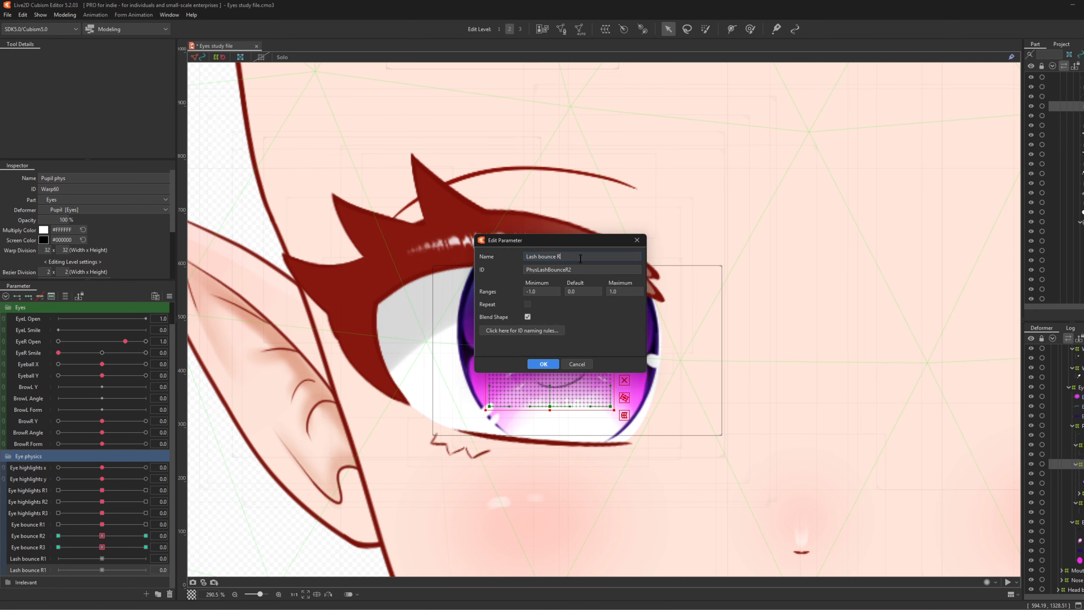
text(2)
click(543, 364)
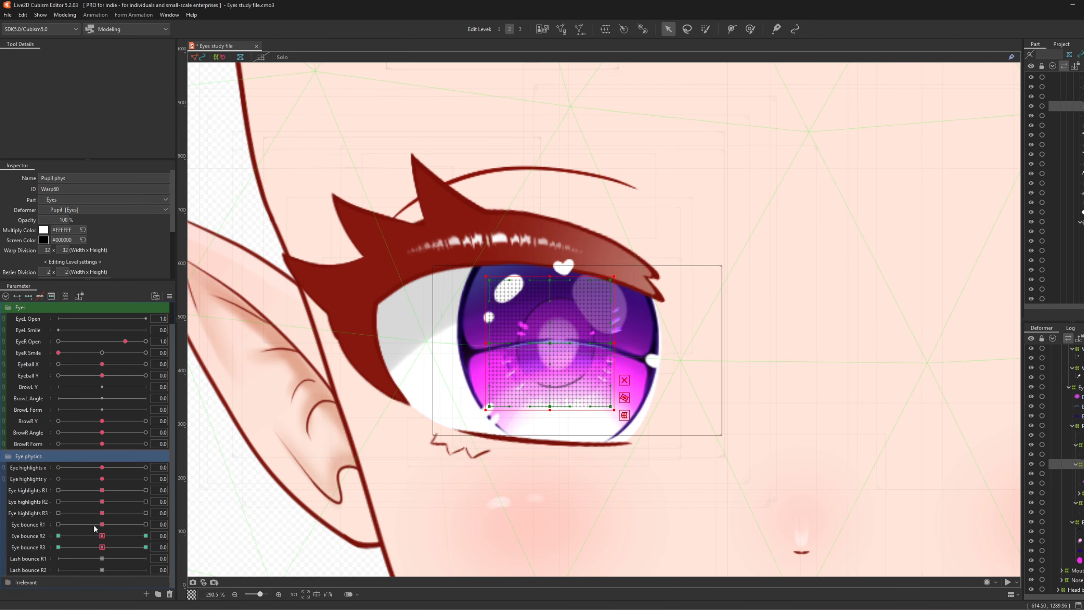
- Duplicate the lash bounce parameter and rename the copy Lash bounce R3
right_click(34, 569)
click(51, 579)
right_click(33, 582)
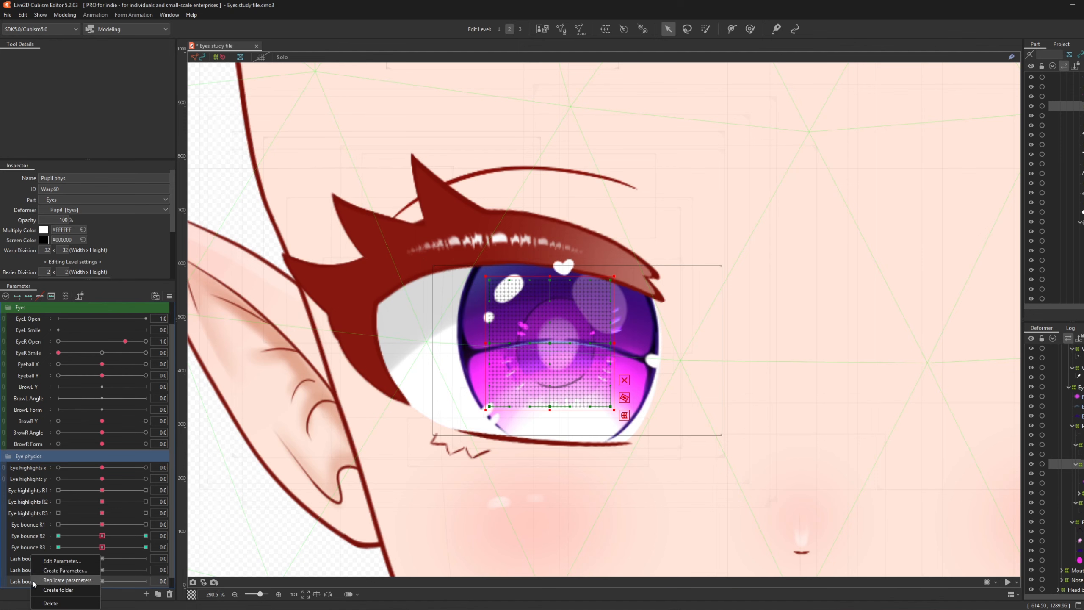
click(43, 561)
click(584, 260)
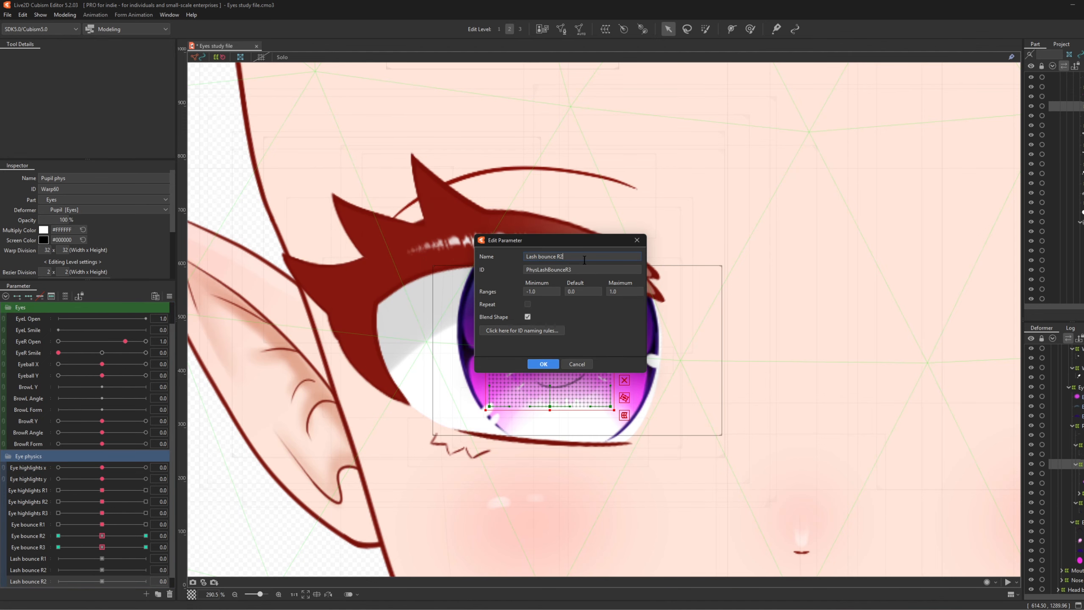
click(542, 365)
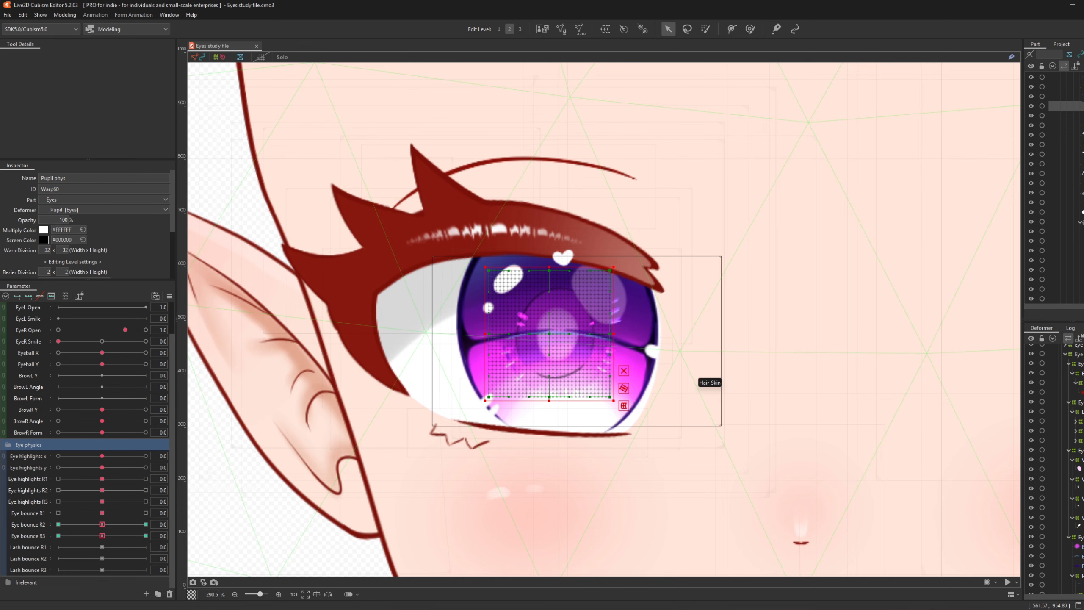
- Wrap Eye up and the two deformers below it in a 25×25 parent warp named Lash phys
click(1080, 420)
ctrl+click(1081, 430)
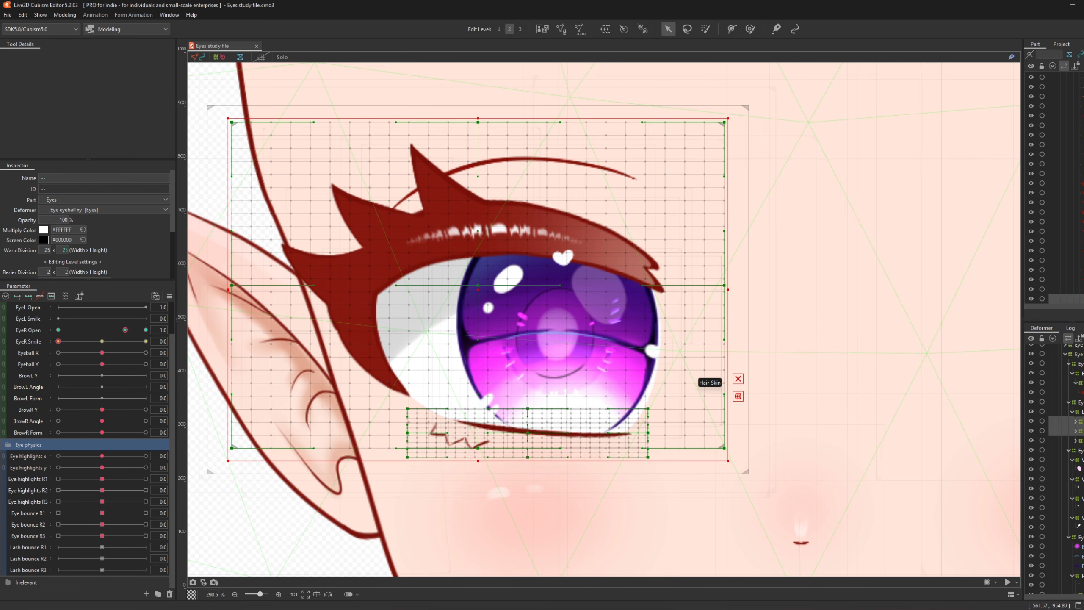
ctrl+click(1080, 440)
click(643, 29)
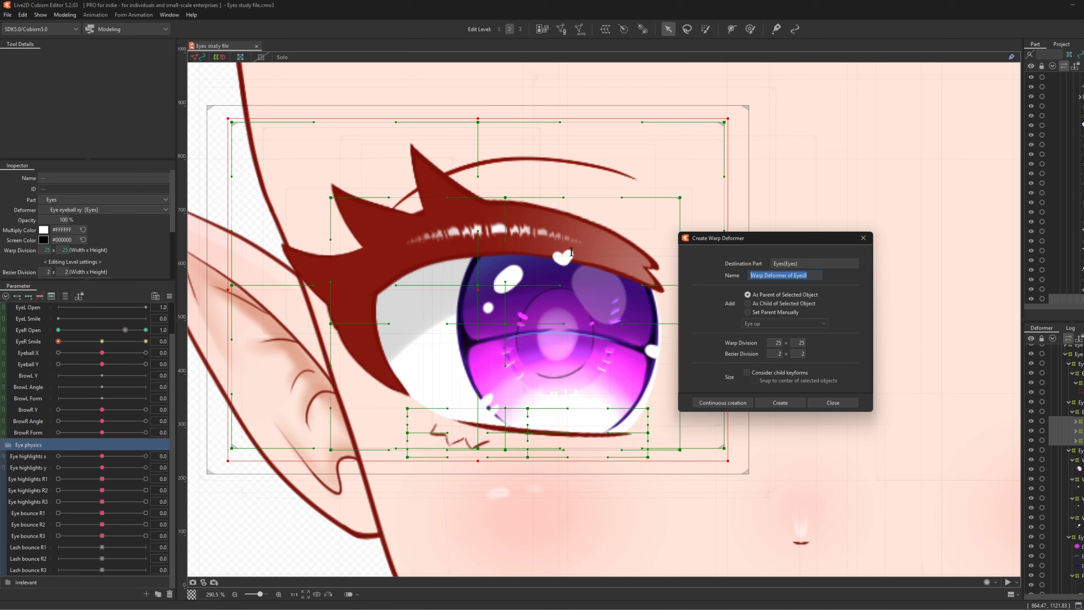
text(Lash phys)
click(780, 402)
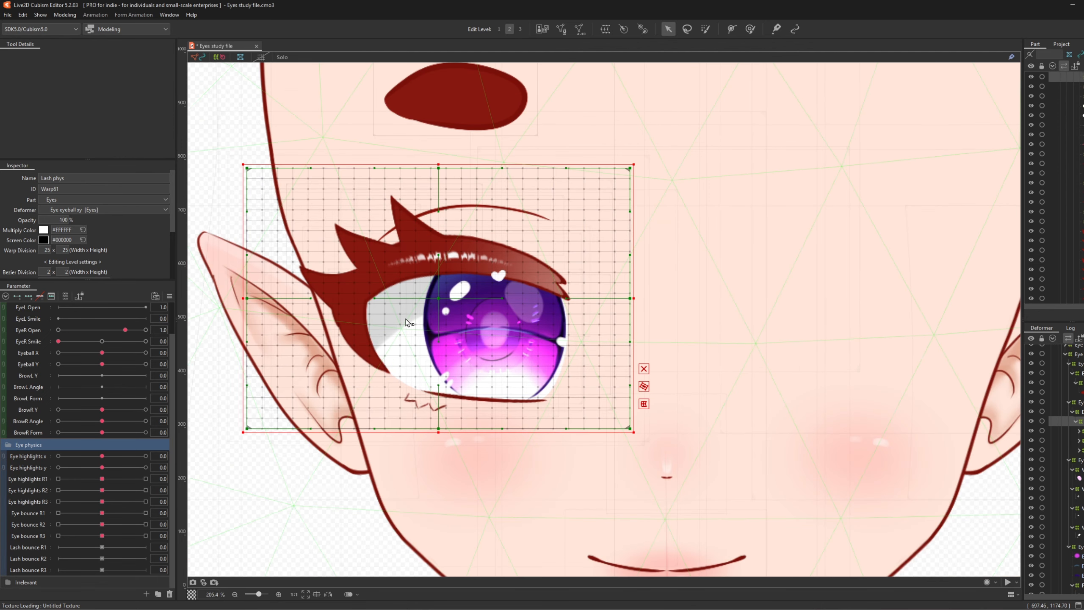
click(750, 29)
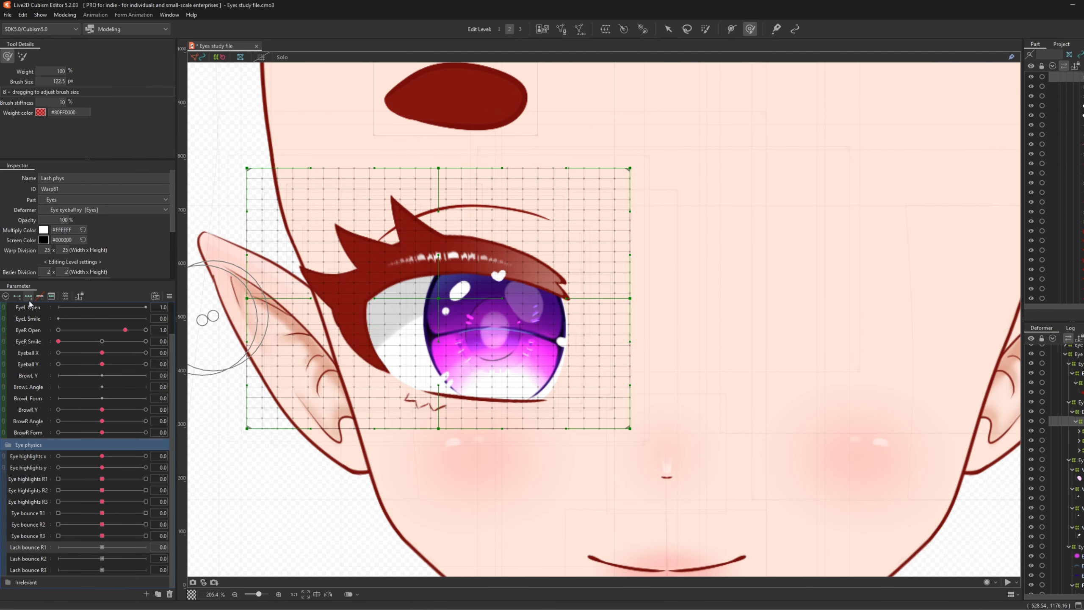
- Key Lash bounce R1, sculpting the Lash phys warp up at 1.0 and down at -1.0
click(145, 547)
mouse_move(634, 396)
mouse_down()
mouse_move(617, 359)
mouse_move(693, 373)
mouse_move(600, 354)
mouse_move(602, 335)
mouse_up()
click(136, 547)
drag(137, 547, 58, 547)
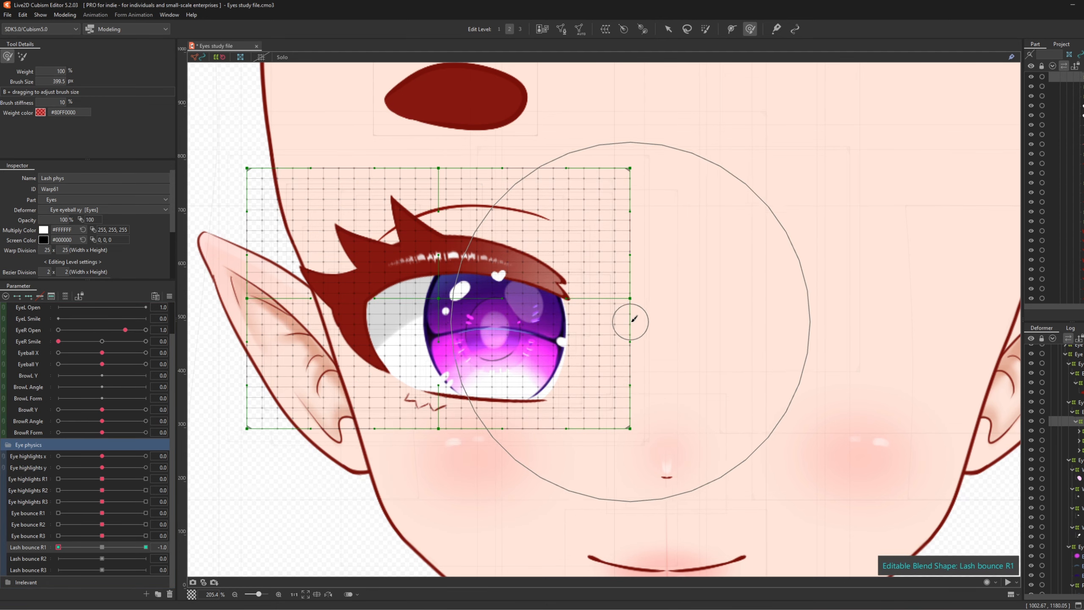
drag(614, 322, 615, 341)
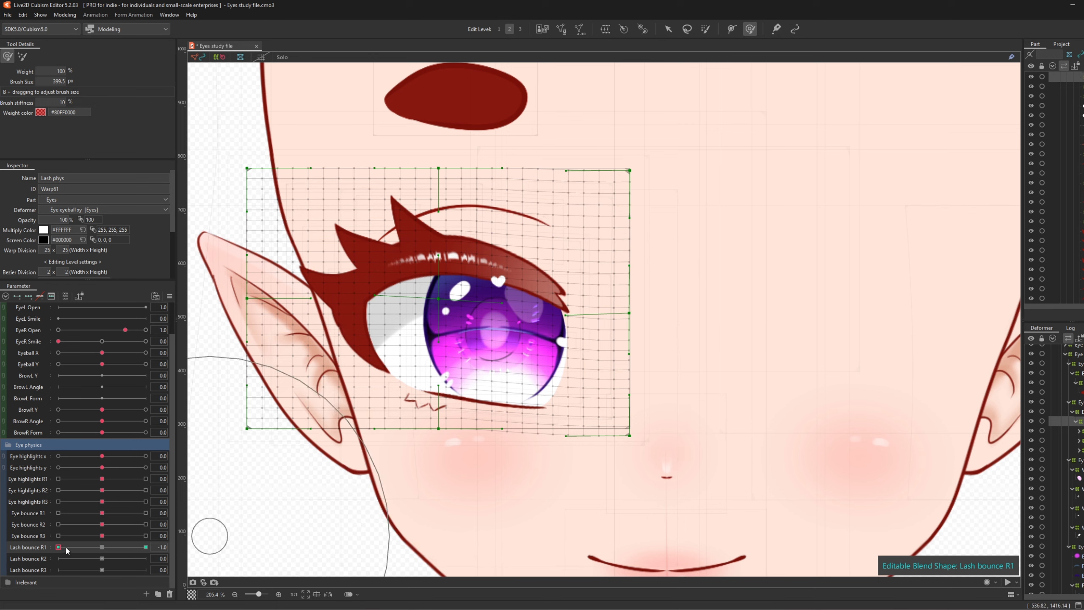
drag(66, 547, 4, 560)
click(103, 548)
- Key Lash bounce R2, pushing the upper lash and warp up at 1.0 and down at -1.0
click(22, 560)
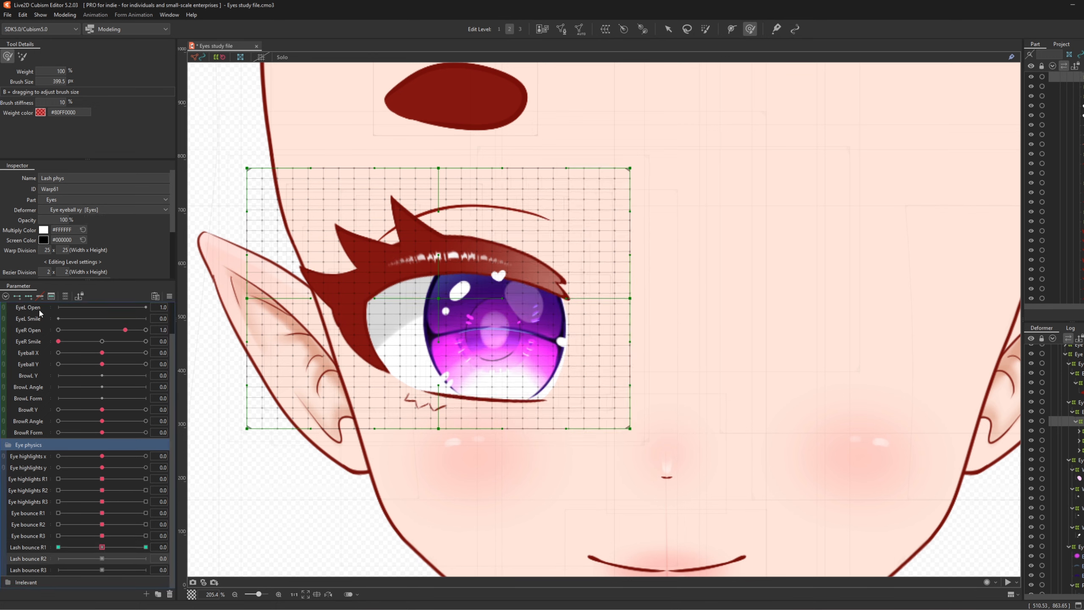
click(28, 296)
click(144, 558)
key(b)
mouse_move(542, 319)
mouse_down()
mouse_move(456, 305)
mouse_move(454, 320)
mouse_up()
click(58, 558)
drag(467, 210, 467, 220)
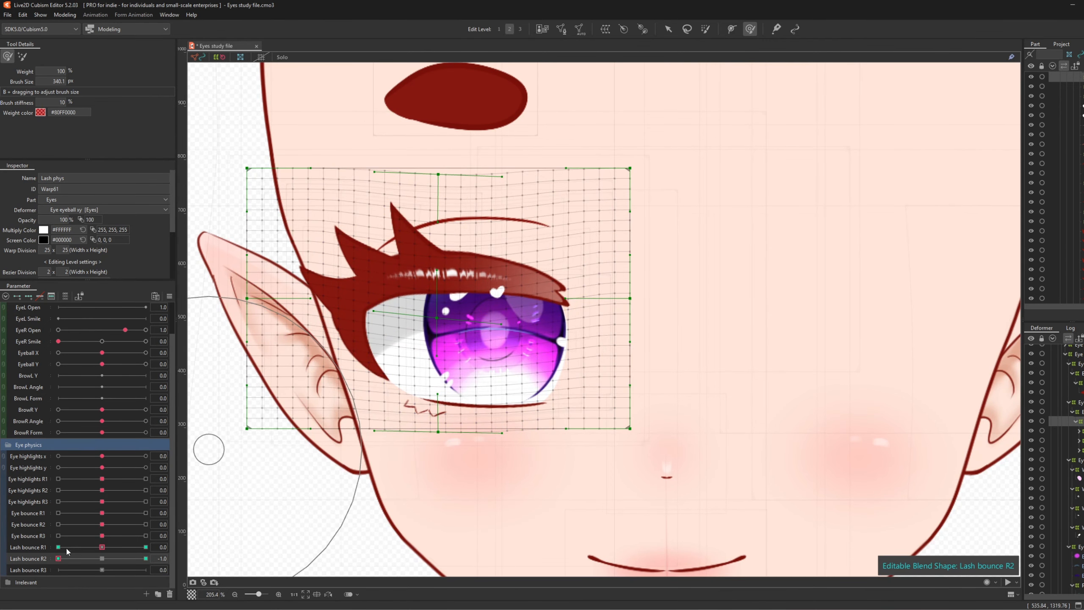
drag(59, 558, 162, 555)
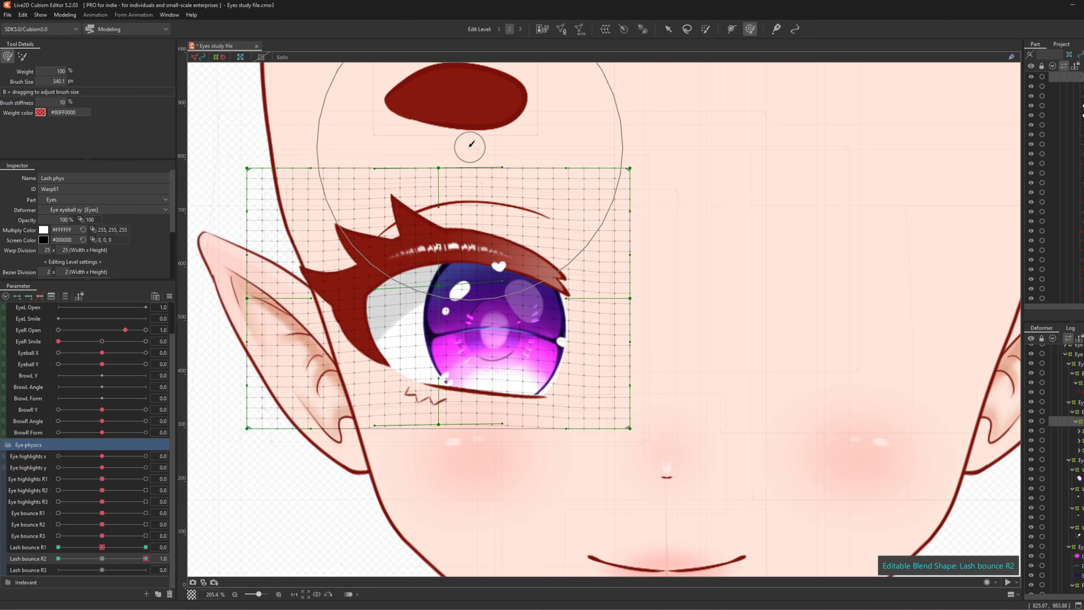
drag(469, 147, 470, 139)
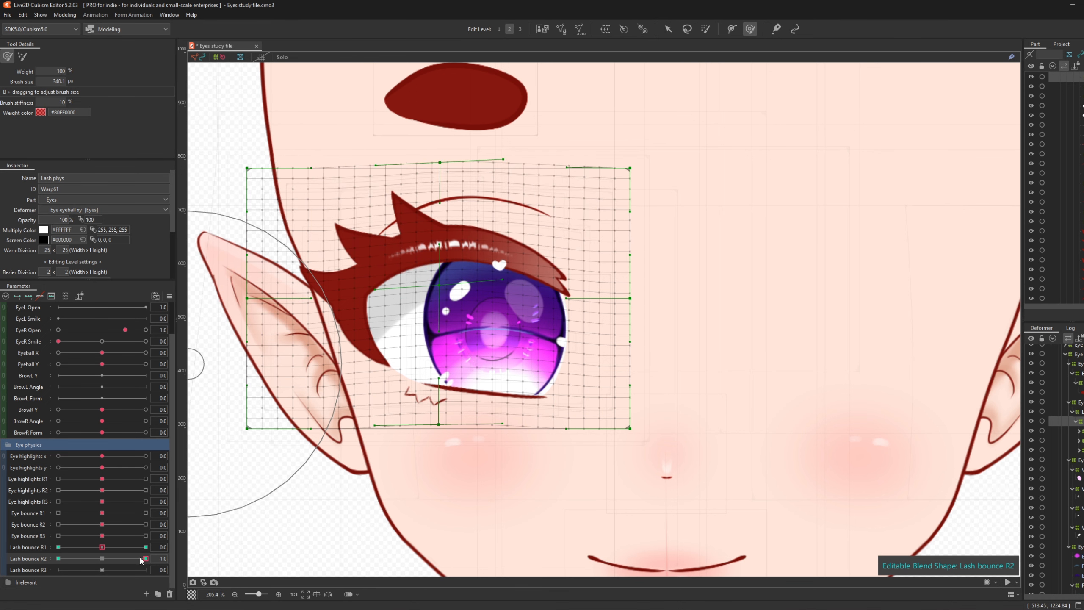
drag(139, 557, 92, 561)
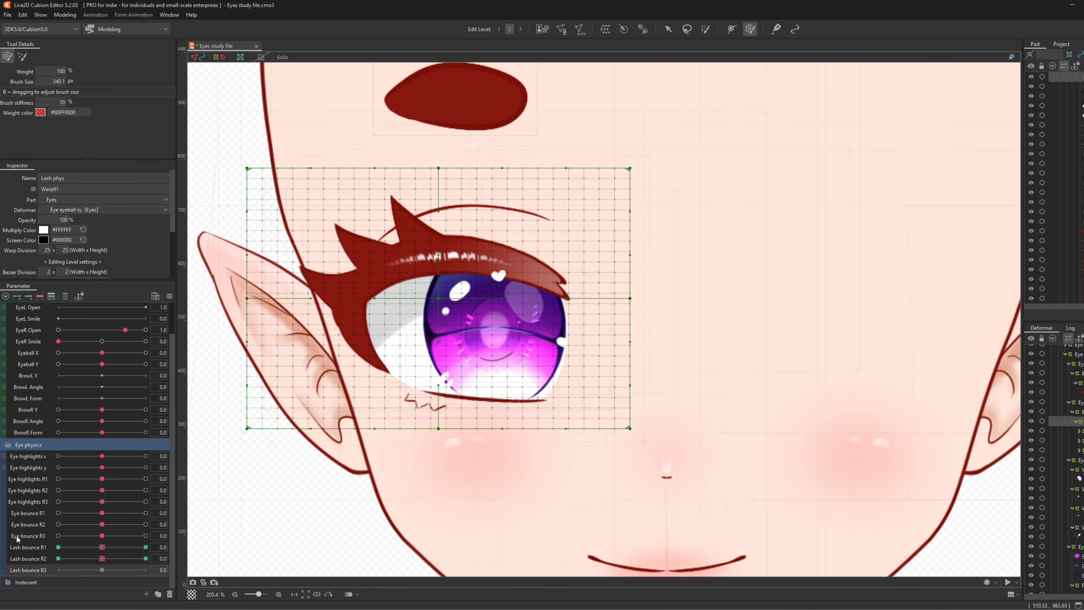
- Add blend-shape keys to Lash bounce R3 and lift the lash warp's left side at 1.0 with a ~490 px brush
click(29, 297)
click(146, 570)
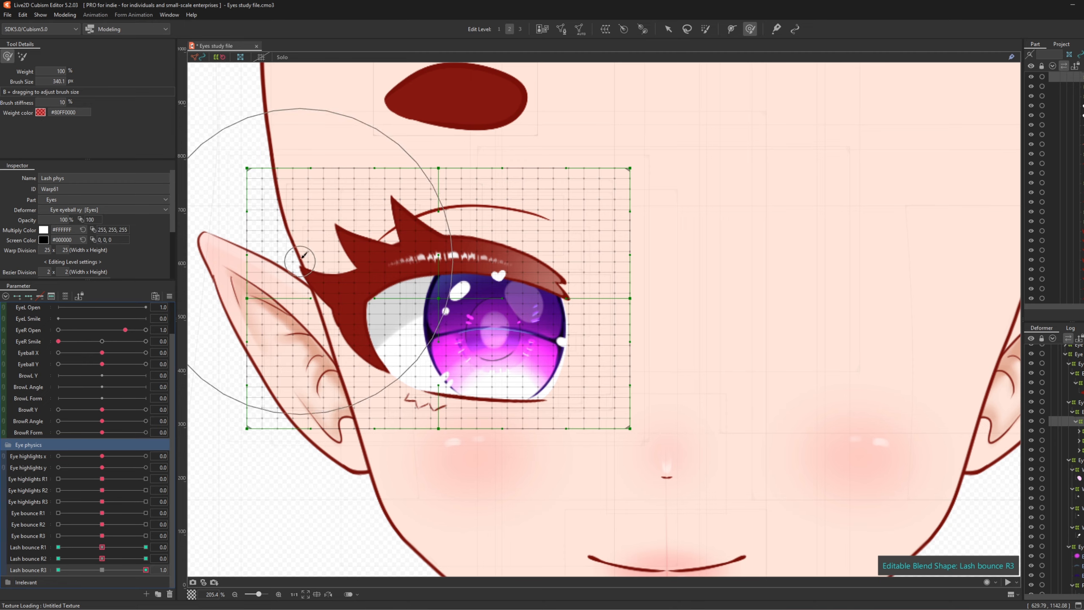
key(b)
mouse_move(325, 335)
mouse_down()
mouse_move(436, 356)
mouse_move(419, 357)
mouse_up()
scroll(538, 351, down, 2)
scroll(376, 312, up, 2)
drag(334, 329, 333, 313)
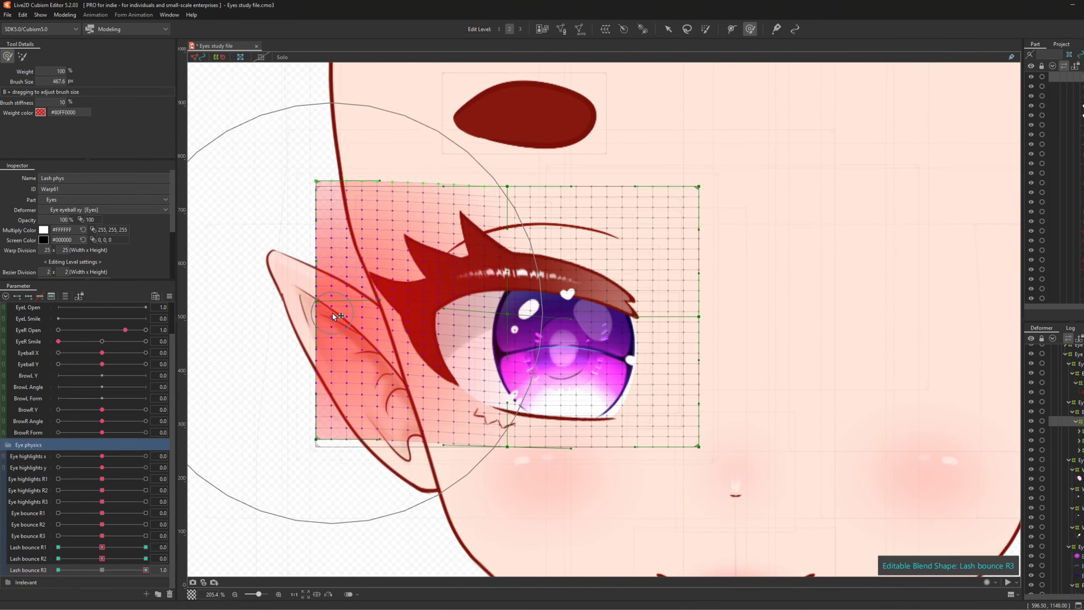
- Pull the lash warp's left side down at -1.0 for Lash bounce R3, then reset it to 0
click(58, 570)
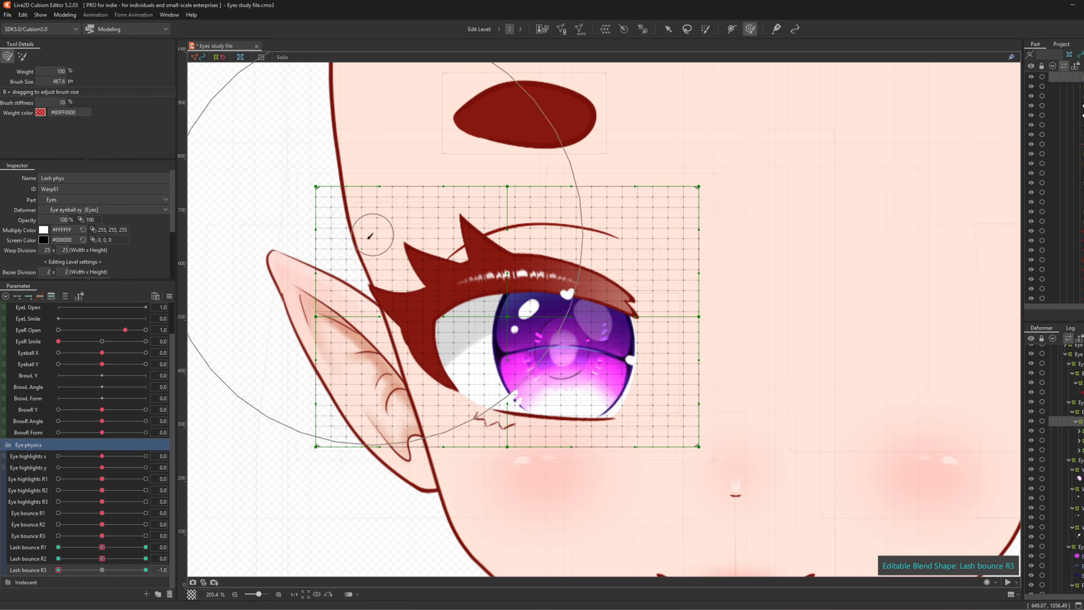
drag(370, 235, 368, 253)
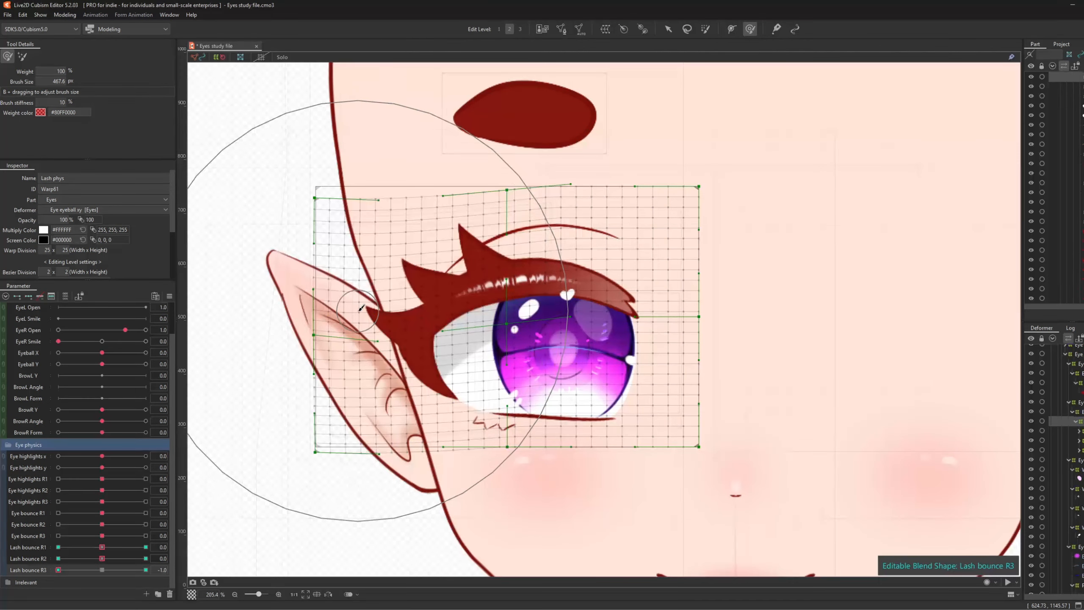
drag(106, 569, 58, 574)
click(102, 569)
drag(559, 405, 457, 412)
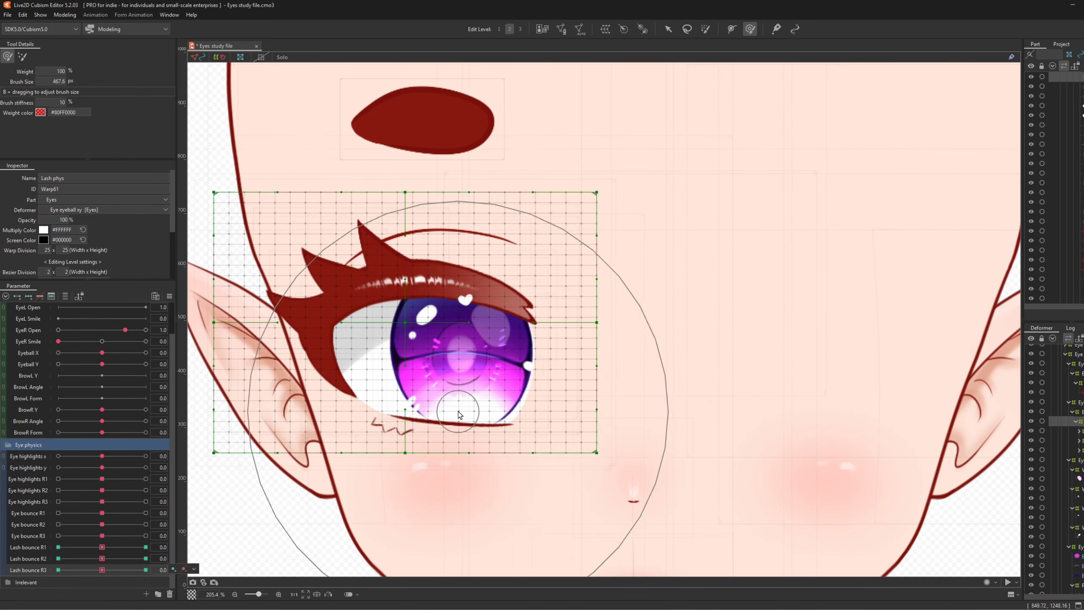
scroll(615, 384, down, 2)
scroll(465, 363, up, 2)
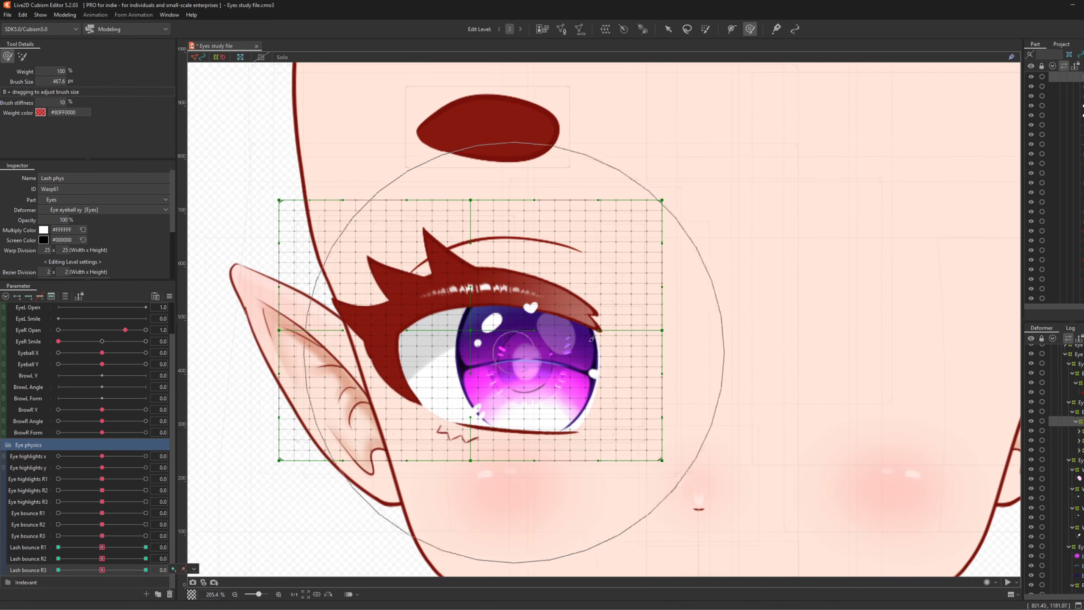
click(668, 29)
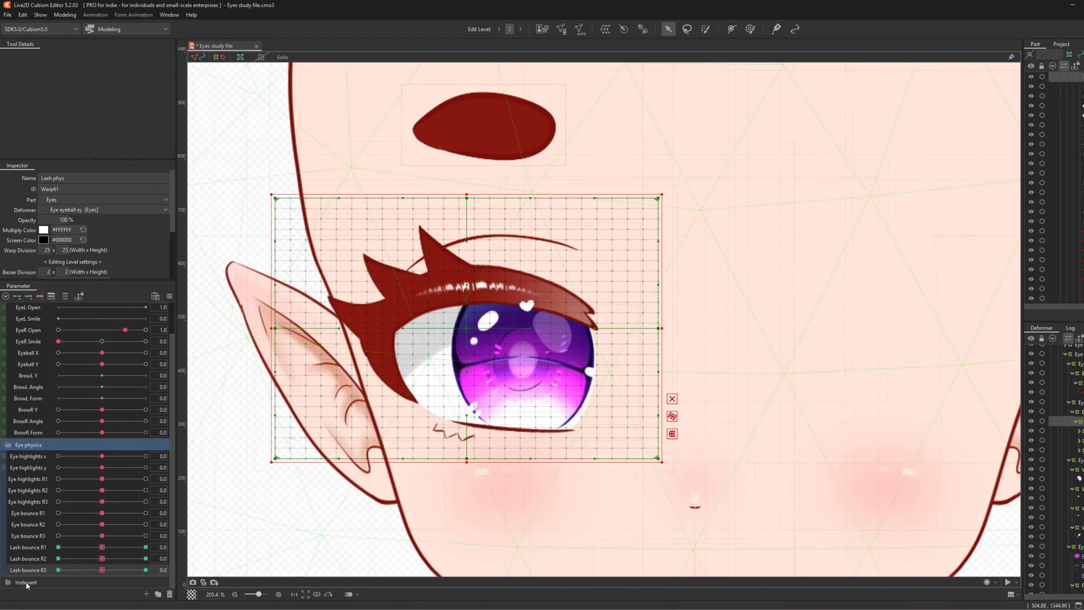
- Create blend-shape parameter 'Lashes bounce R1' with ID PhysLashesR1
click(145, 594)
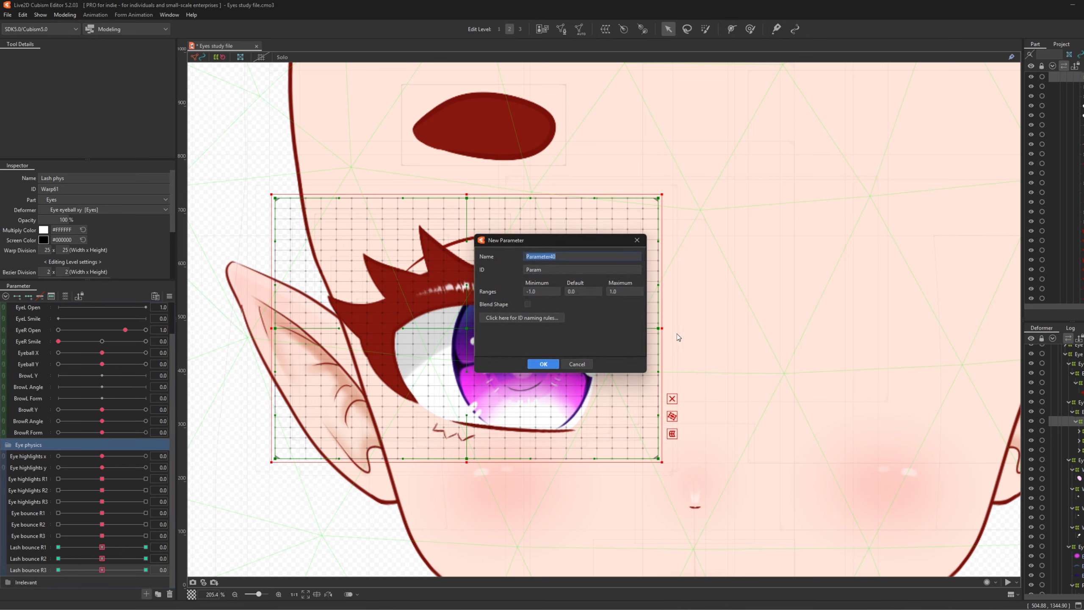
text(Lashes bounce R1)
double_click(570, 270)
text(PhysLashes)
click(544, 366)
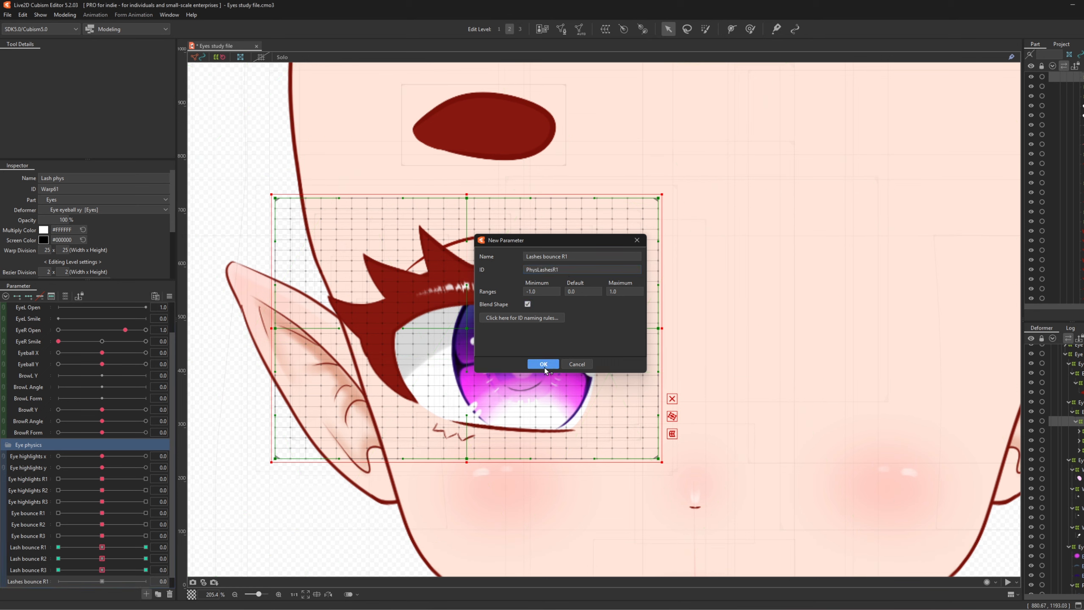
- Duplicate Lashes bounce R1 and rename the copy to 'Lashes bounce R2'
right_click(18, 574)
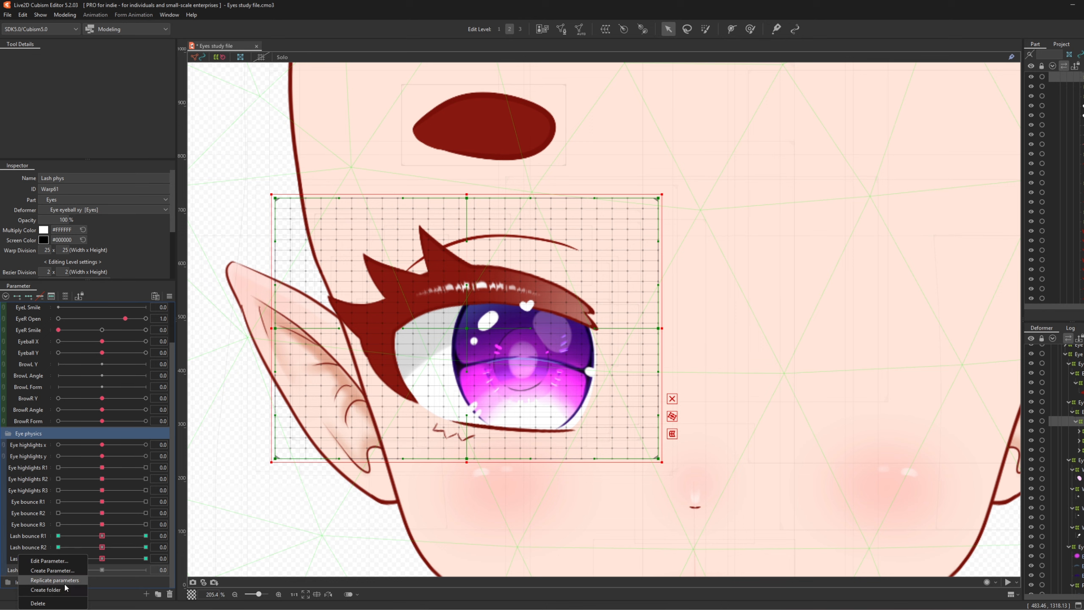
click(65, 583)
right_click(34, 581)
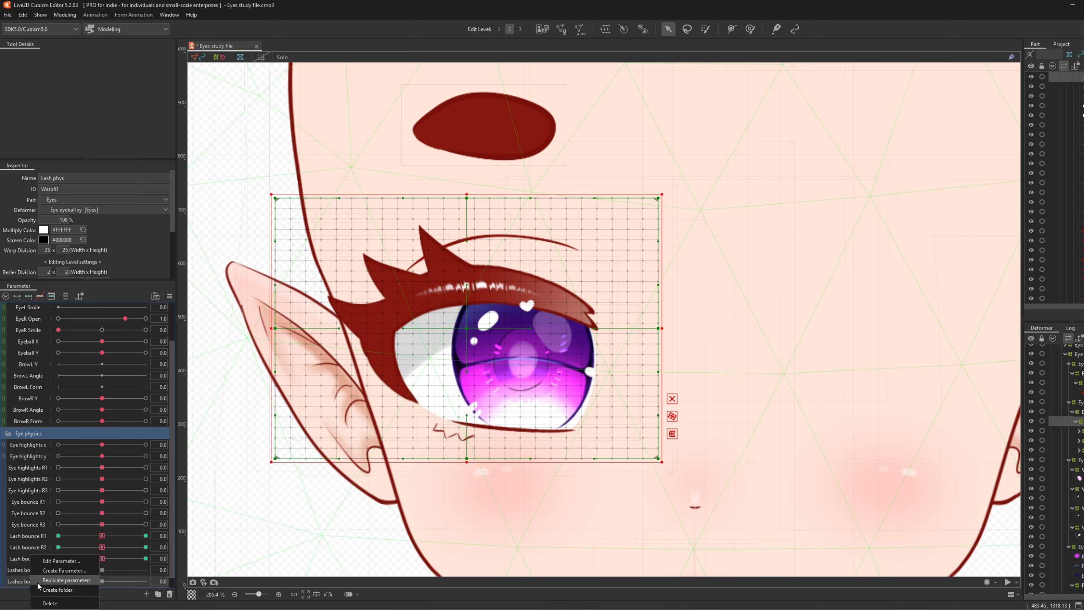
click(59, 561)
click(581, 255)
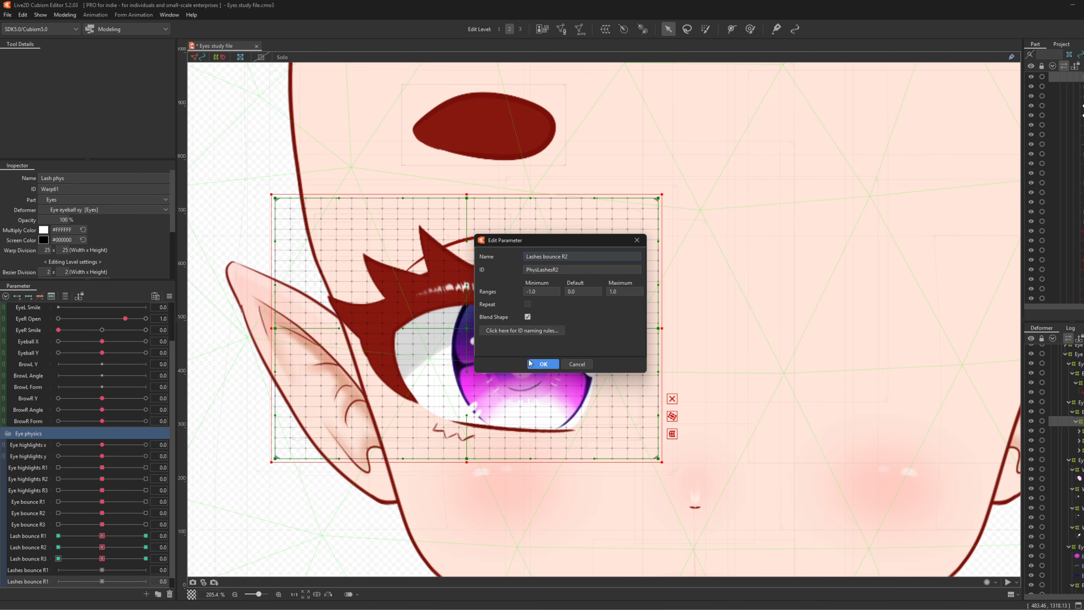
click(543, 364)
scroll(529, 355, down, 3)
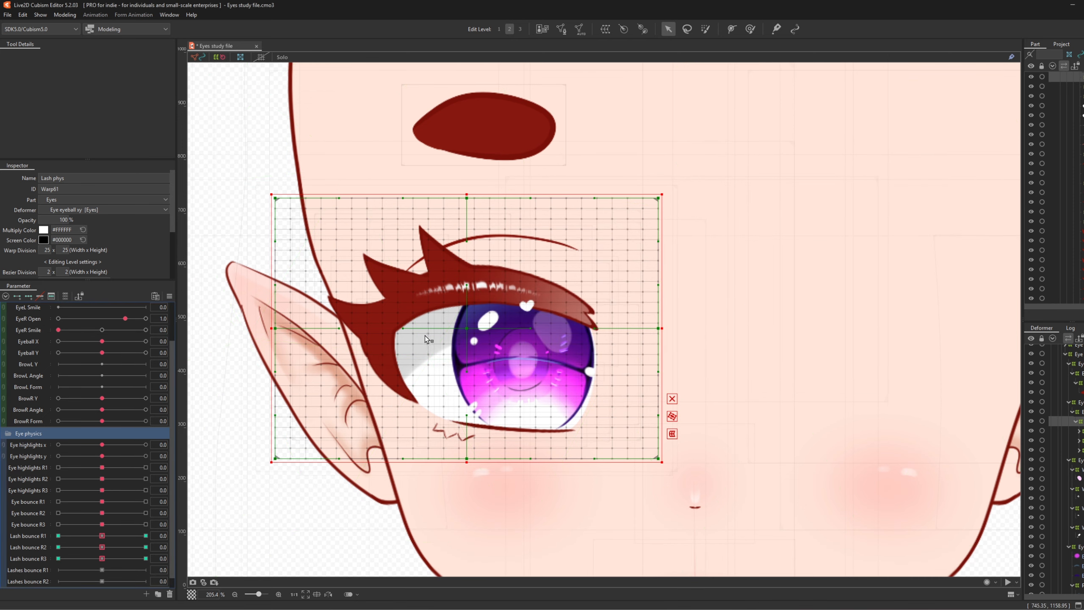
- Select the Lashes_R3 lash spike mesh and wrap it in a 25×25 warp deformer
scroll(419, 332, up, 3)
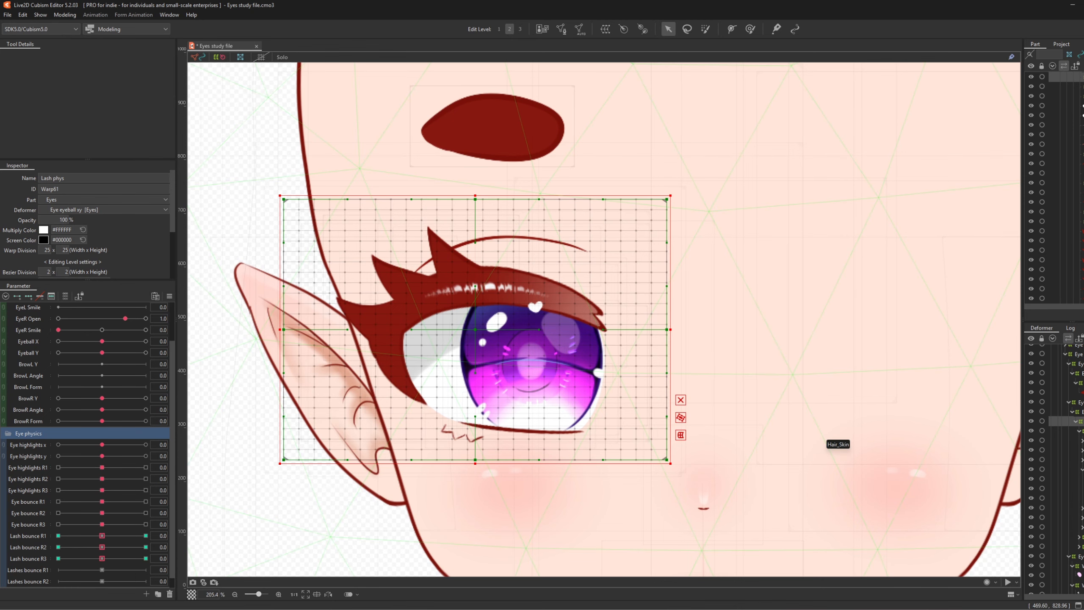
click(433, 252)
scroll(365, 237, up, 2)
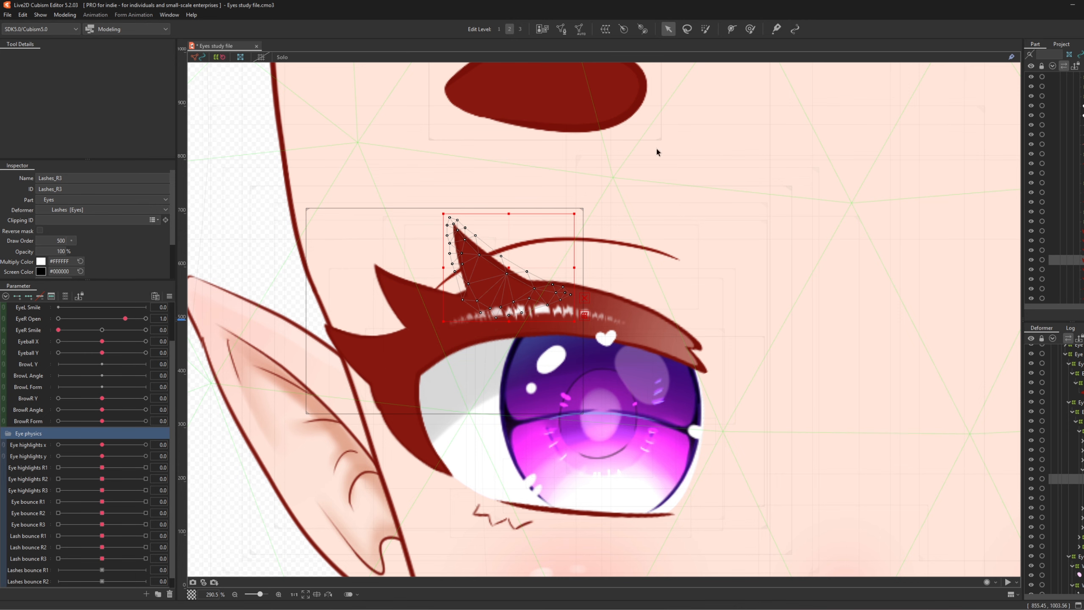
click(605, 29)
click(800, 405)
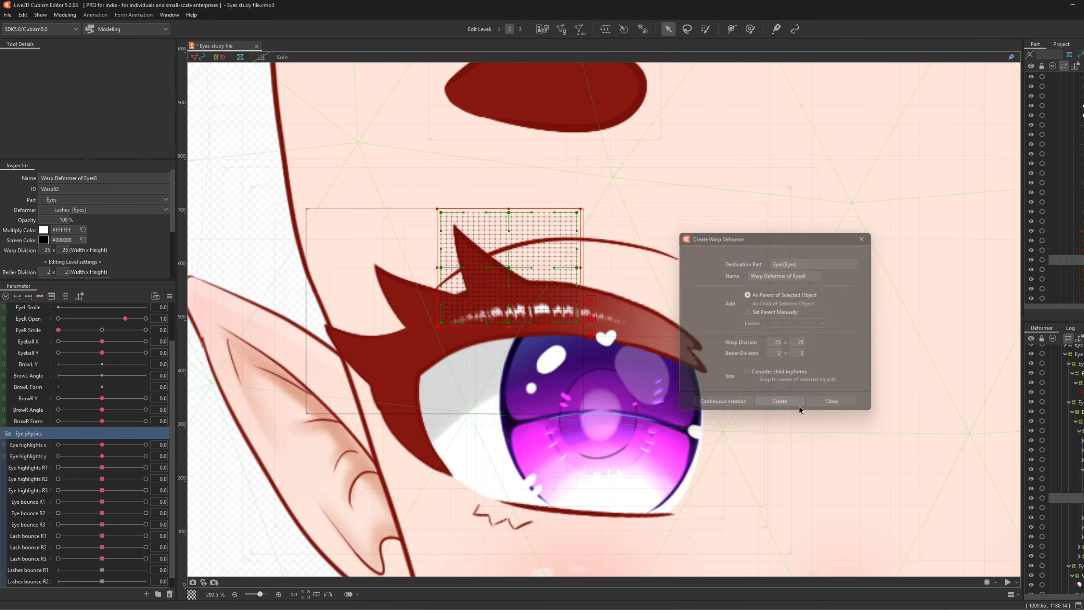
scroll(529, 248, down, 2)
scroll(530, 248, up, 2)
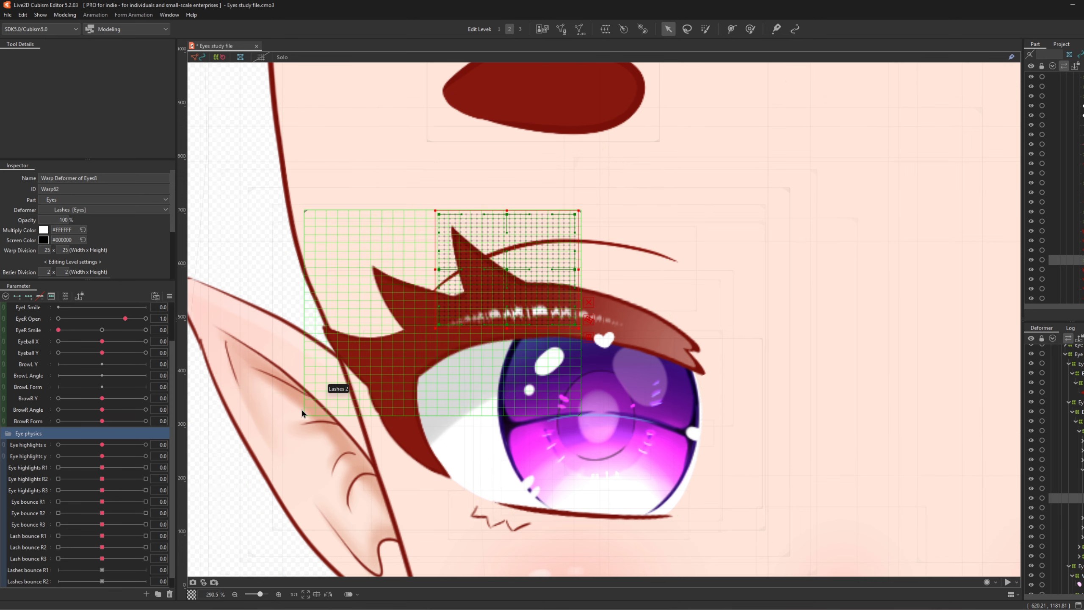
scroll(87, 561, down, 1)
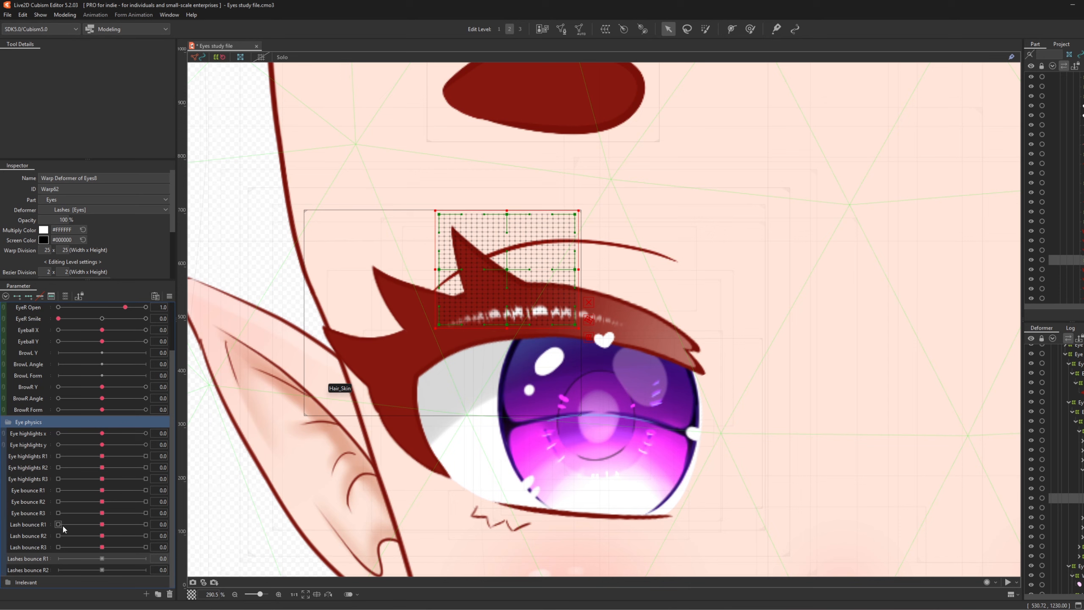
- Key Lashes bounce R1 and try a rightward path bend of the lash spike at 1.0, then undo it
click(28, 297)
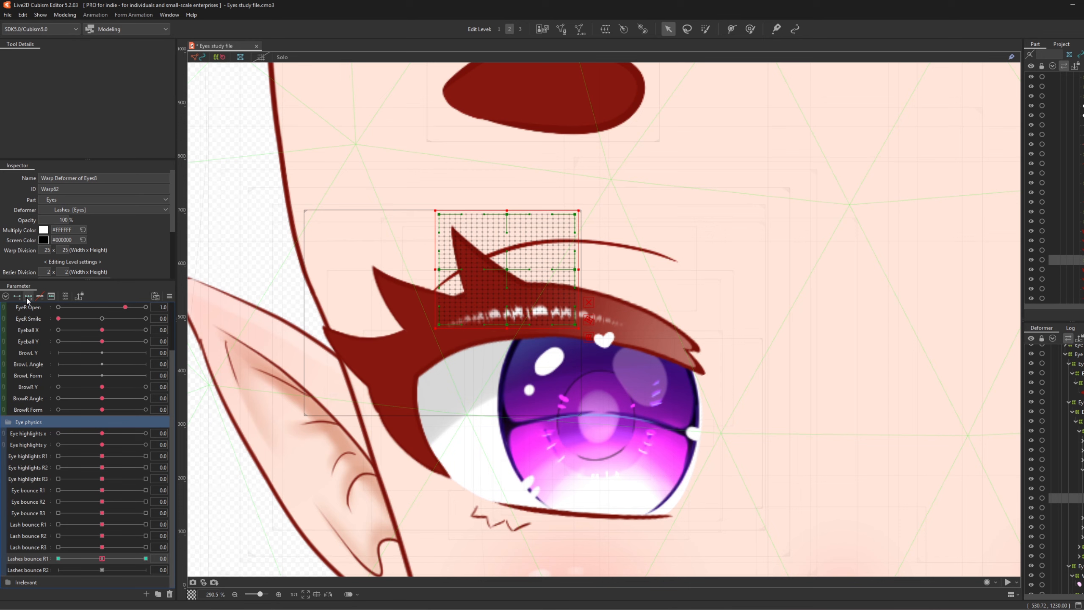
click(145, 558)
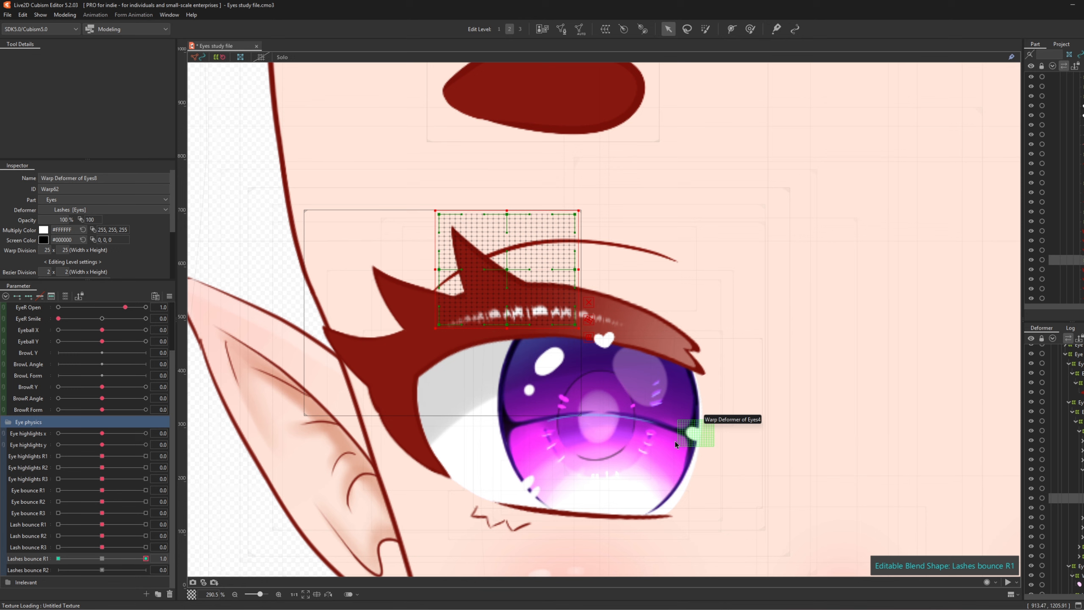
key(t)
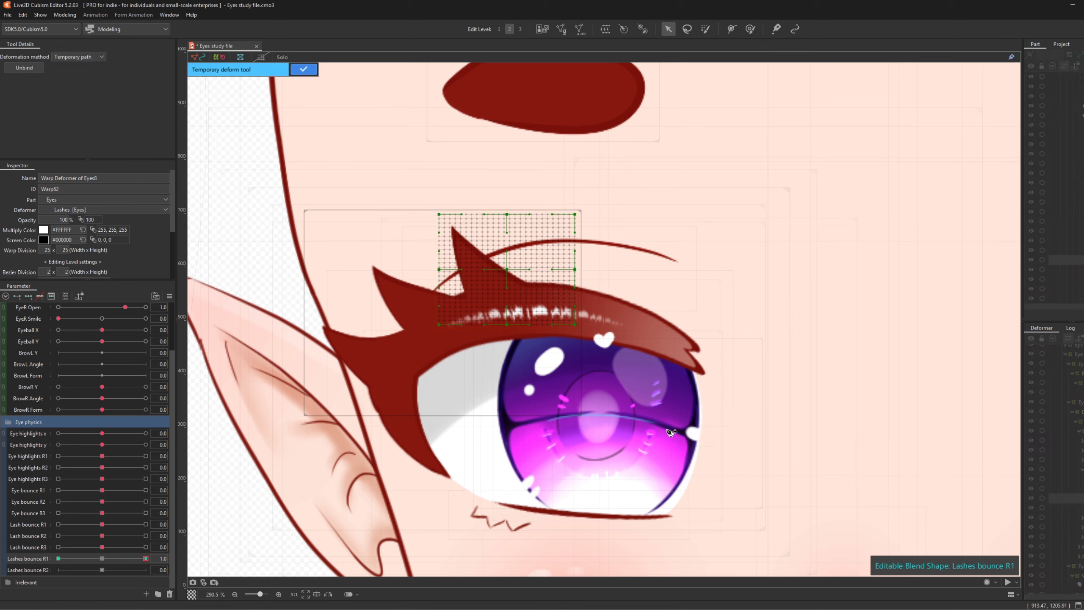
click(520, 336)
click(487, 278)
key(ctrl+z)
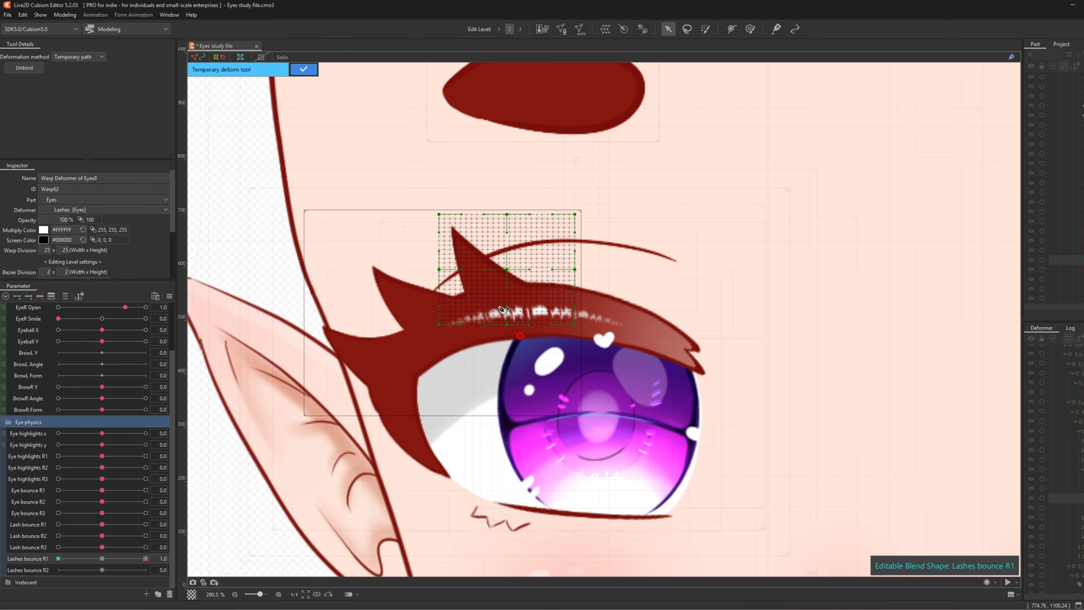
click(496, 301)
click(473, 270)
click(437, 190)
drag(472, 271, 489, 268)
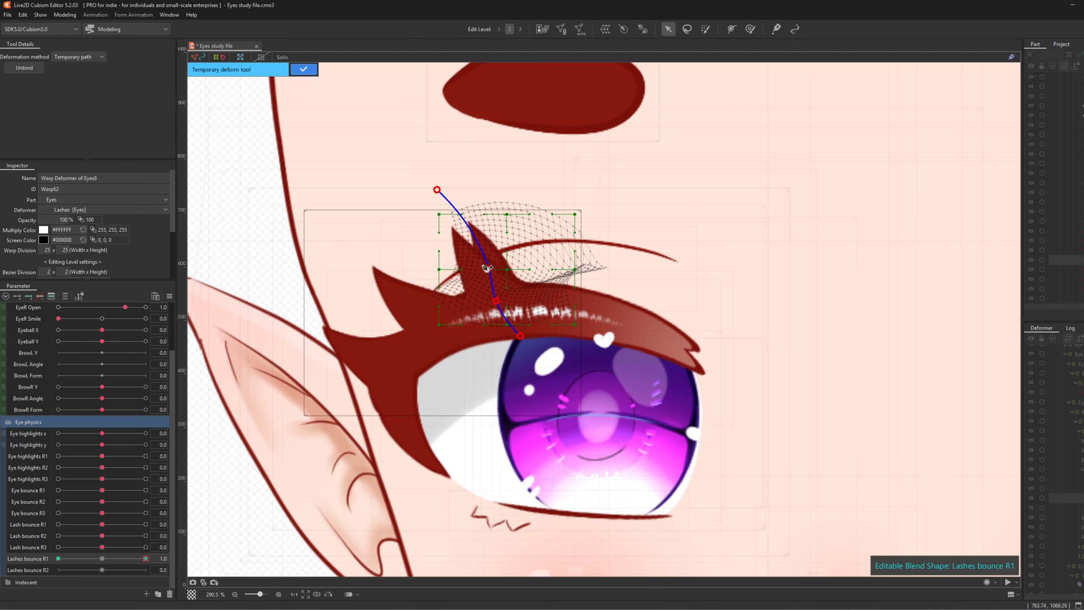
click(304, 69)
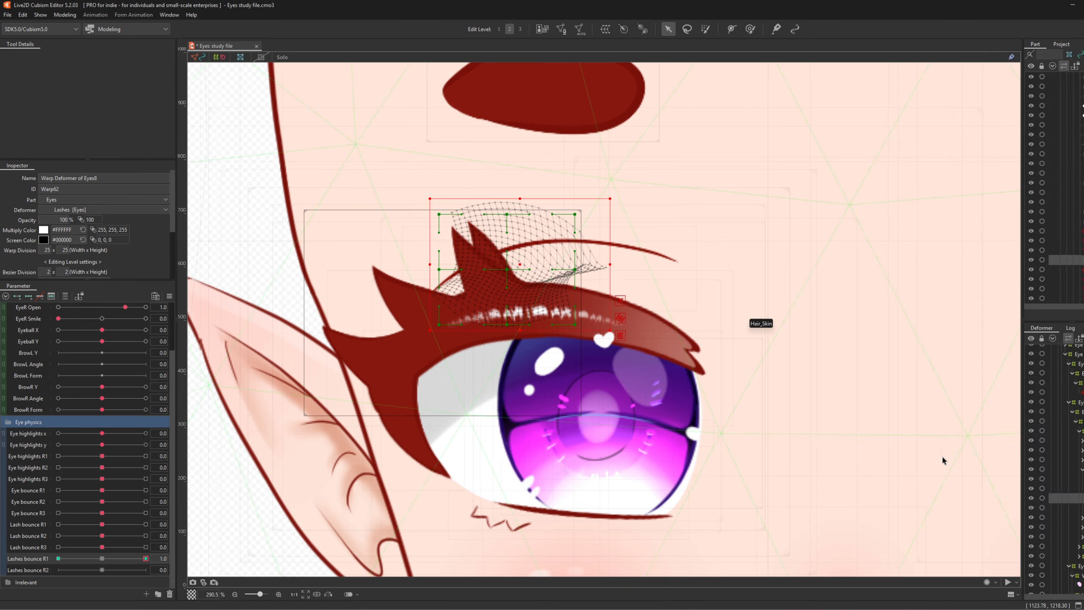
key(ctrl+z)
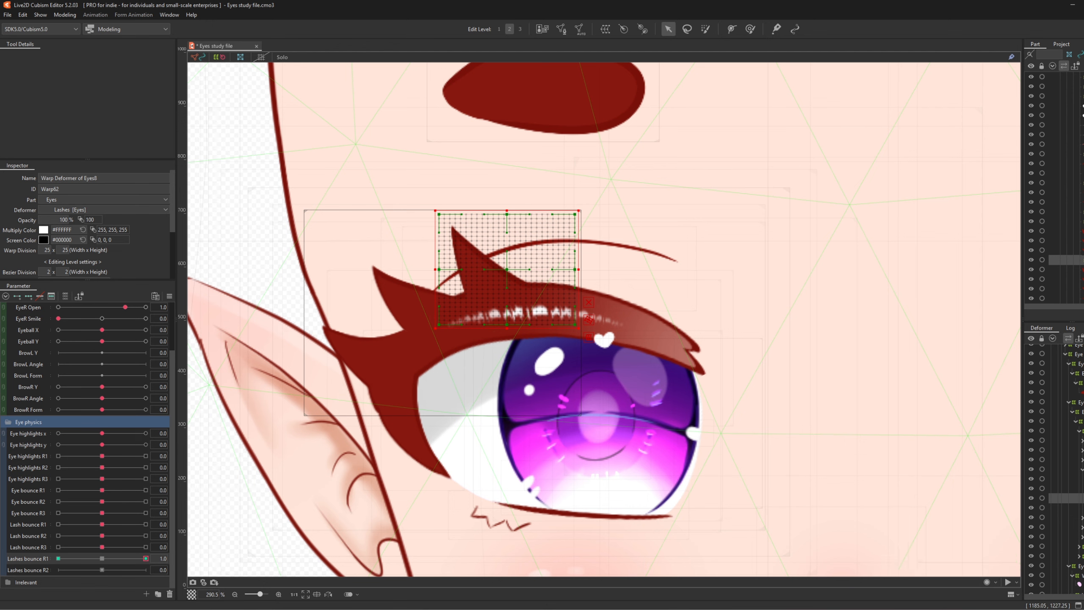
- Create a second warp deformer for Lashes_R3 and select both lash warps
click(1080, 231)
click(605, 29)
click(779, 403)
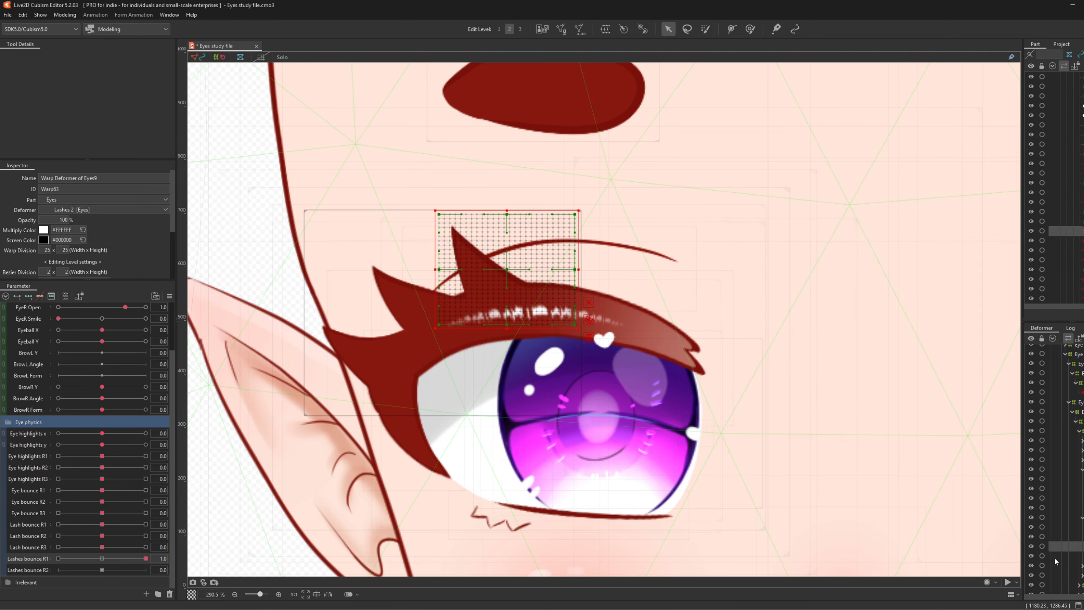
ctrl+click(1079, 498)
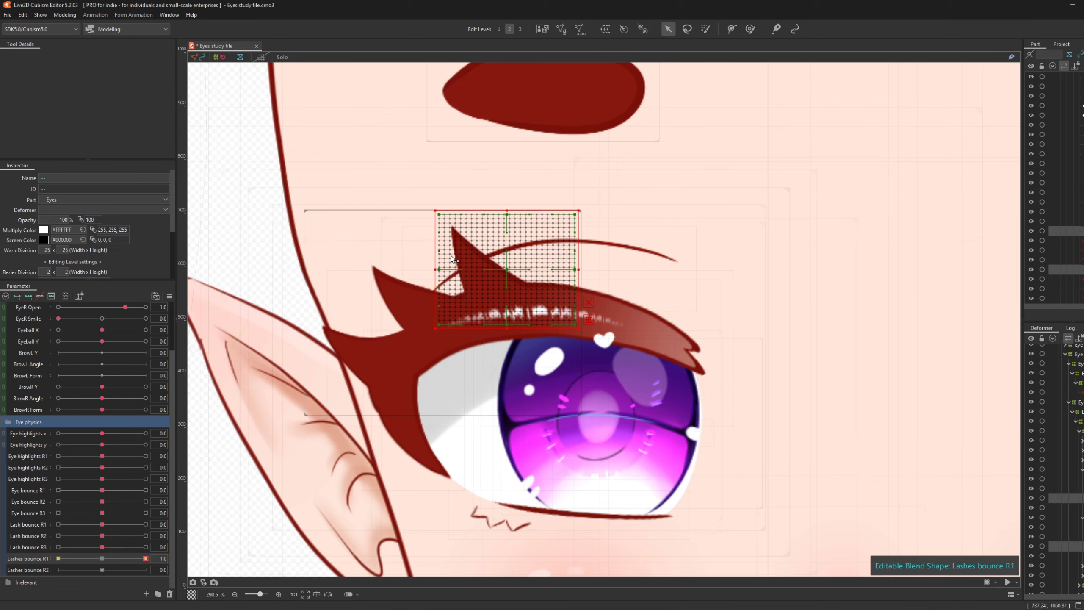
- Enable blend shape on Lashes bounce R1 and bend the lash spike right at 1.0
click(30, 297)
click(146, 558)
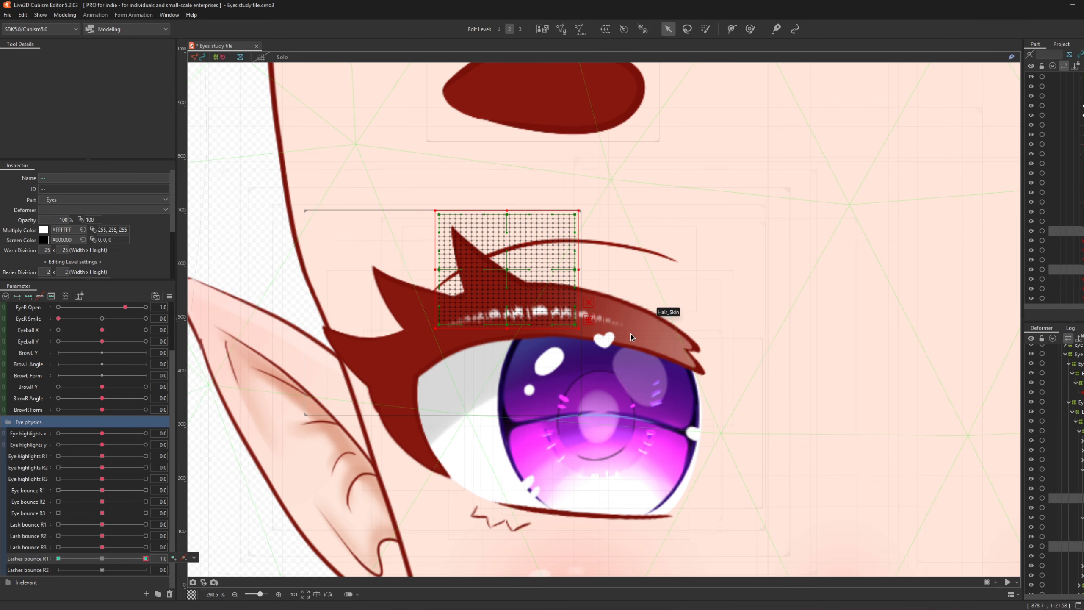
click(528, 339)
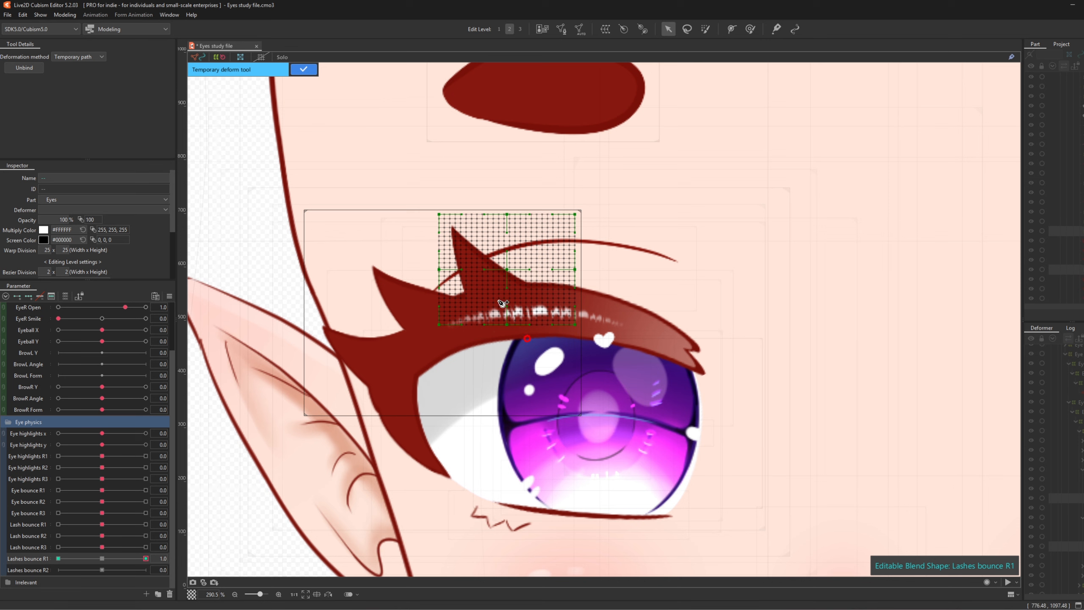
click(503, 302)
click(479, 270)
click(439, 200)
drag(479, 269, 494, 269)
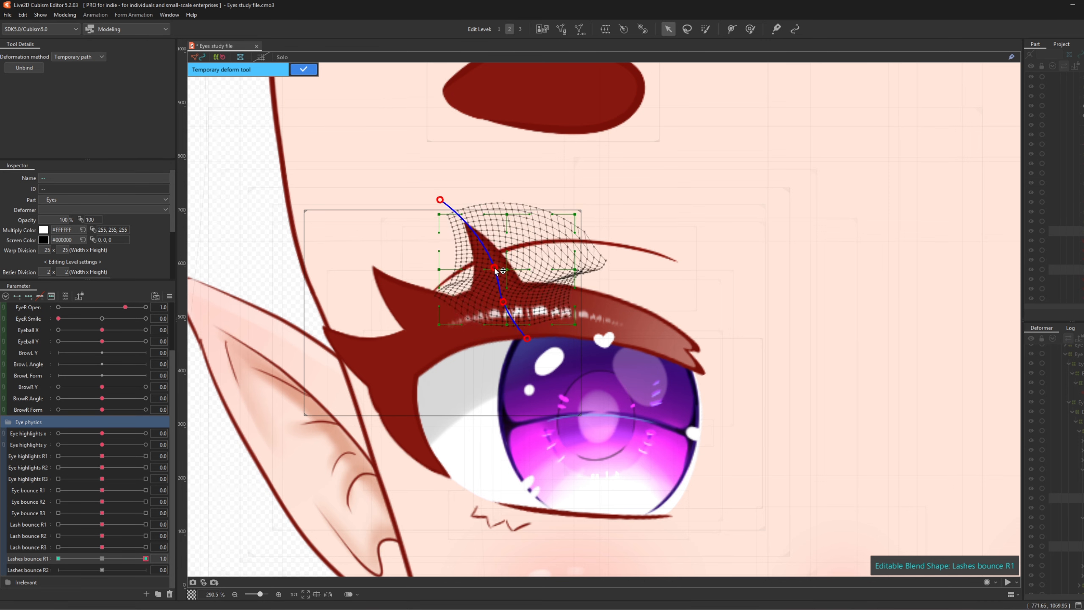
click(306, 70)
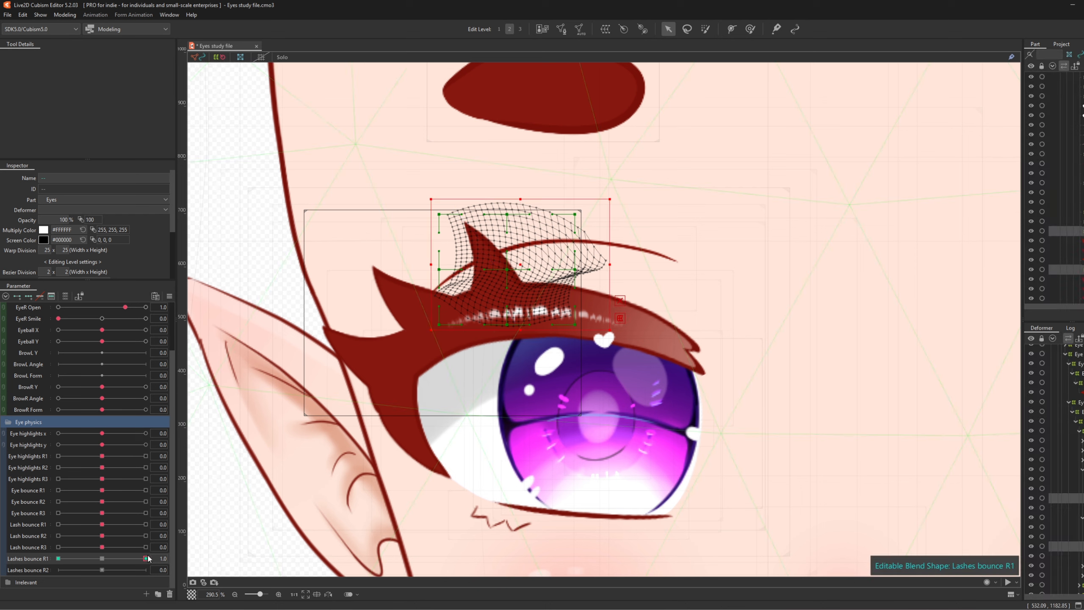
- Bend the lash spike left at -1.0 with a temporary path deform, then reset R1 to 0
drag(143, 557, 58, 558)
key(ctrl+t)
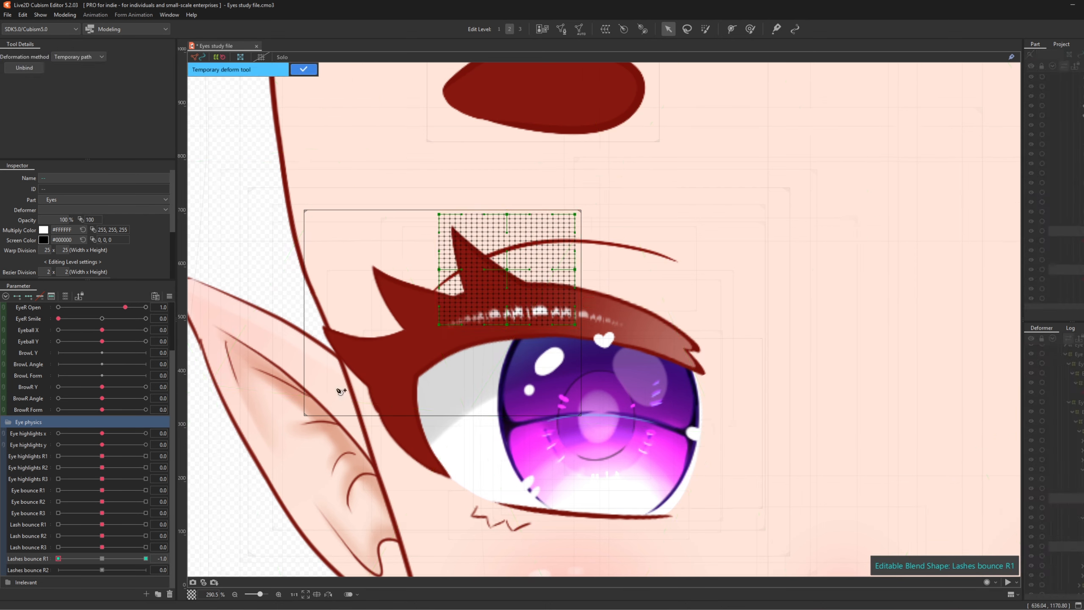
click(522, 333)
click(500, 293)
click(476, 268)
click(437, 199)
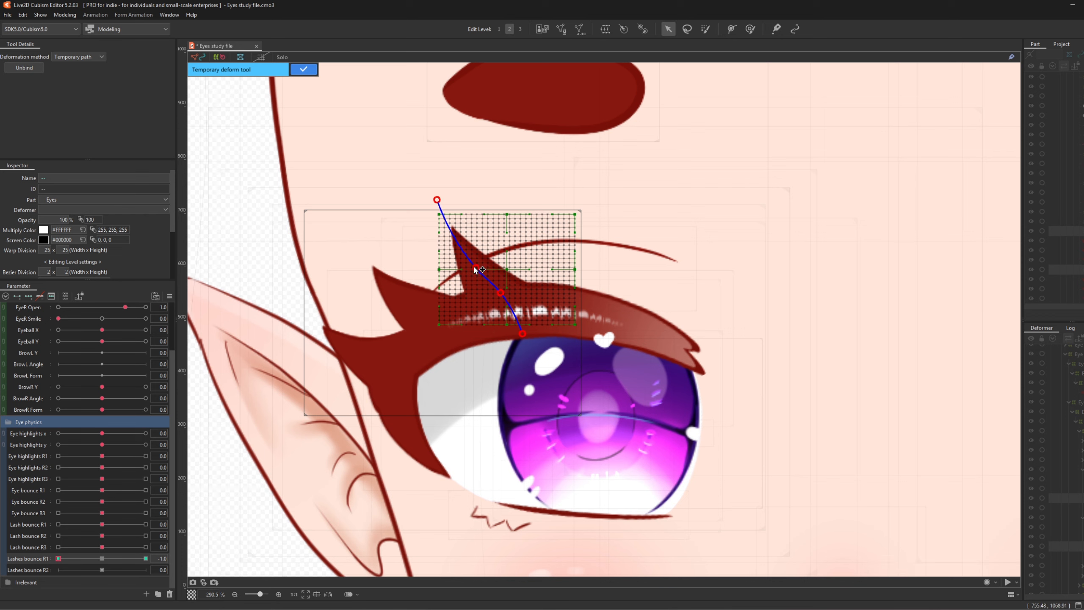
drag(477, 268, 459, 274)
click(304, 69)
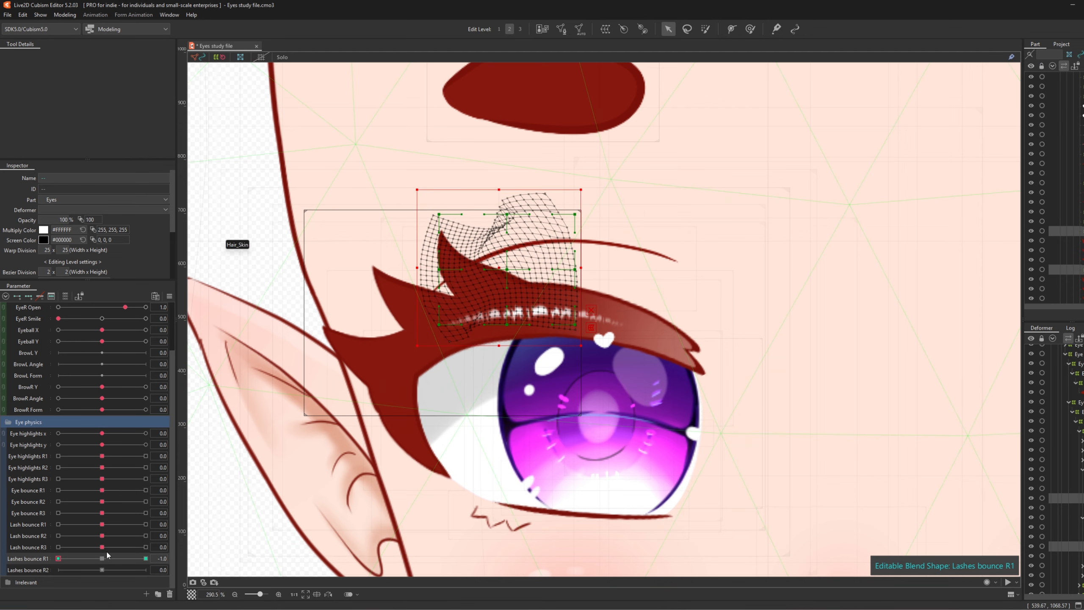
click(89, 558)
drag(95, 561, 1, 581)
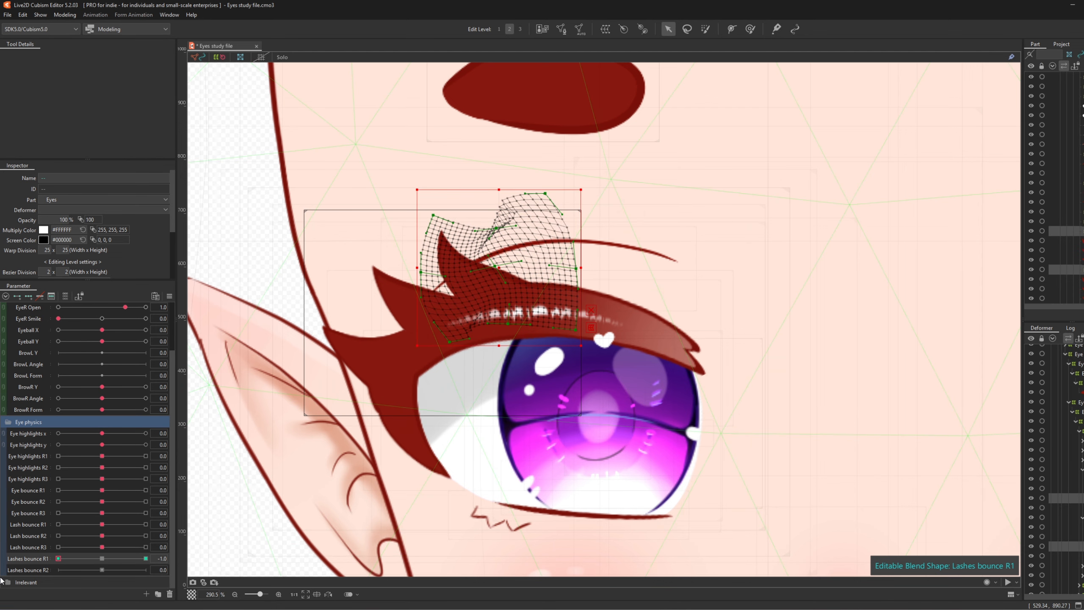
click(98, 559)
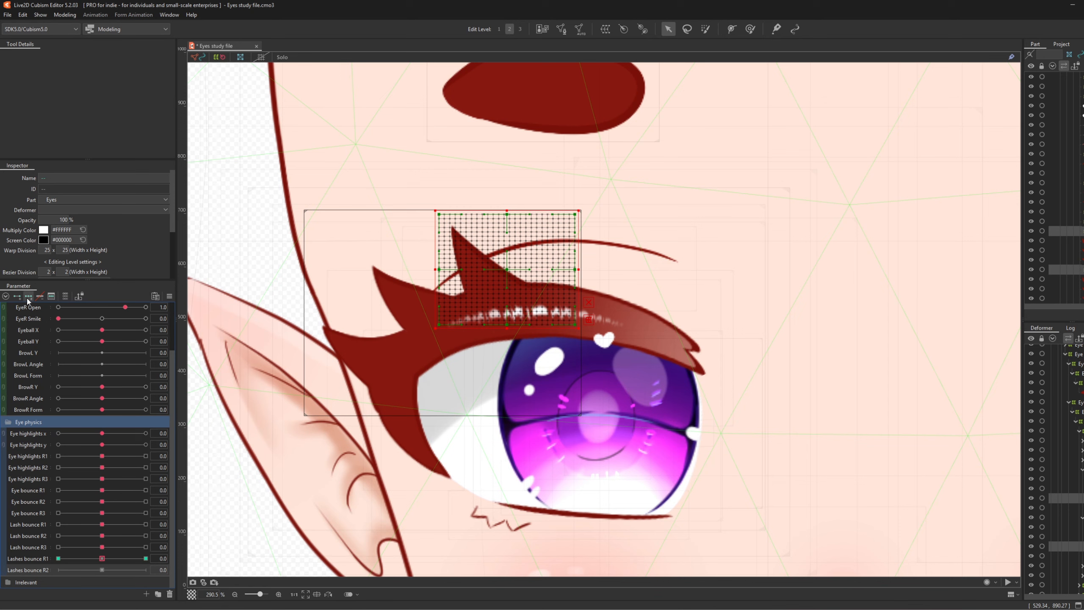
- At Lashes bounce R2 = 1.0, bend the lash tip up and right on both lash warps
click(148, 569)
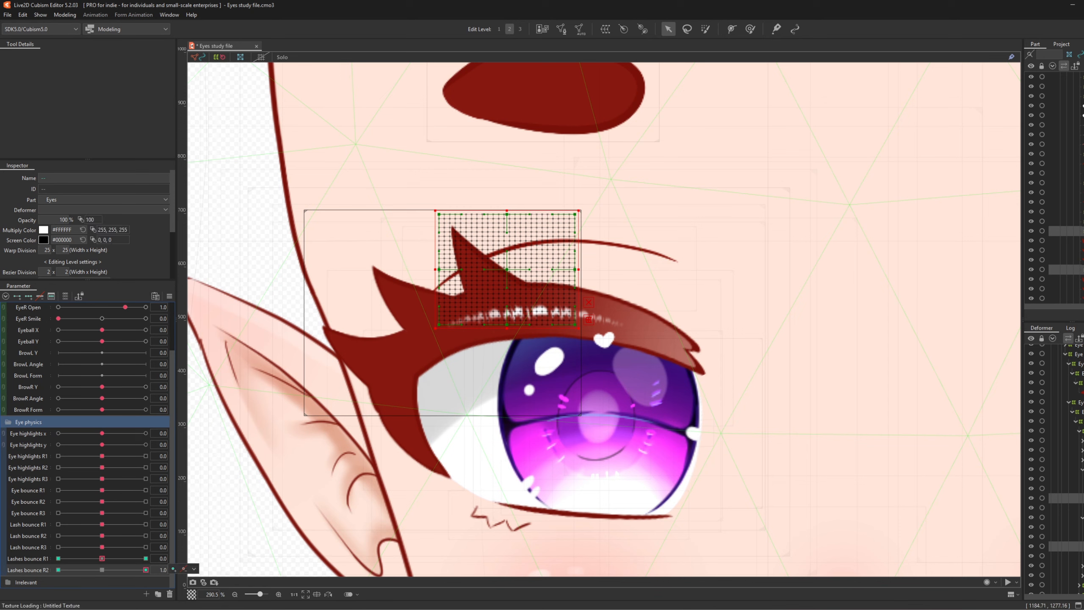
click(1067, 498)
ctrl+click(1067, 546)
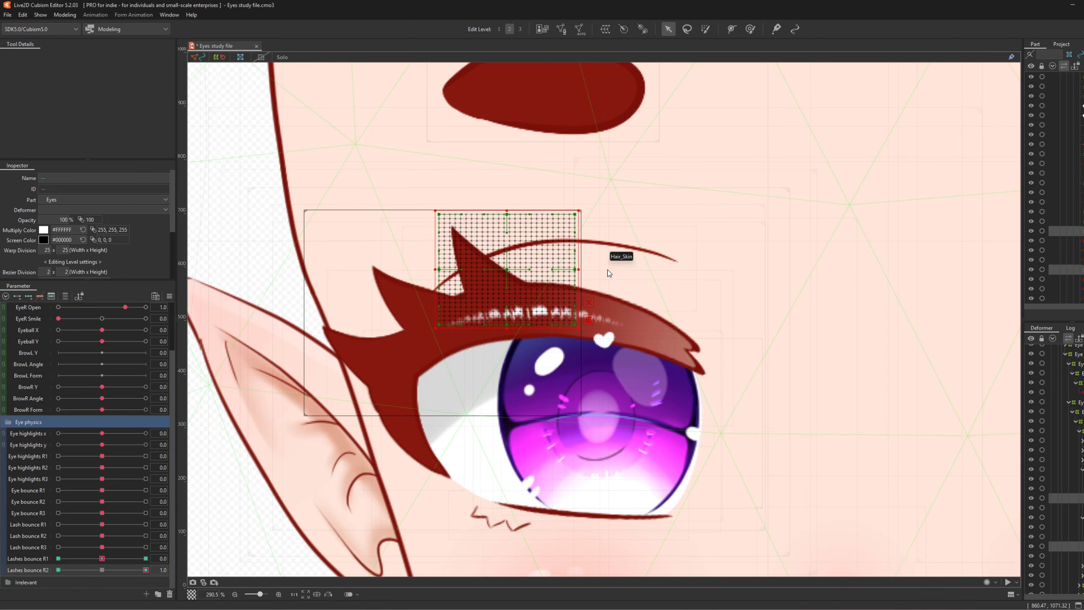
key(ctrl+t)
click(527, 334)
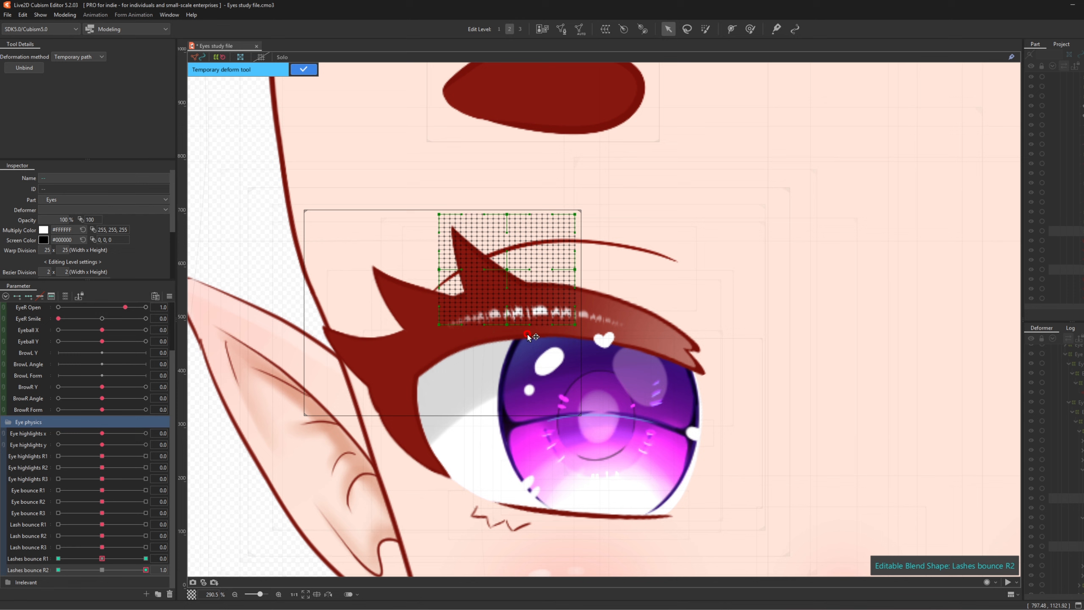
click(494, 289)
click(472, 265)
click(442, 206)
drag(441, 205, 479, 200)
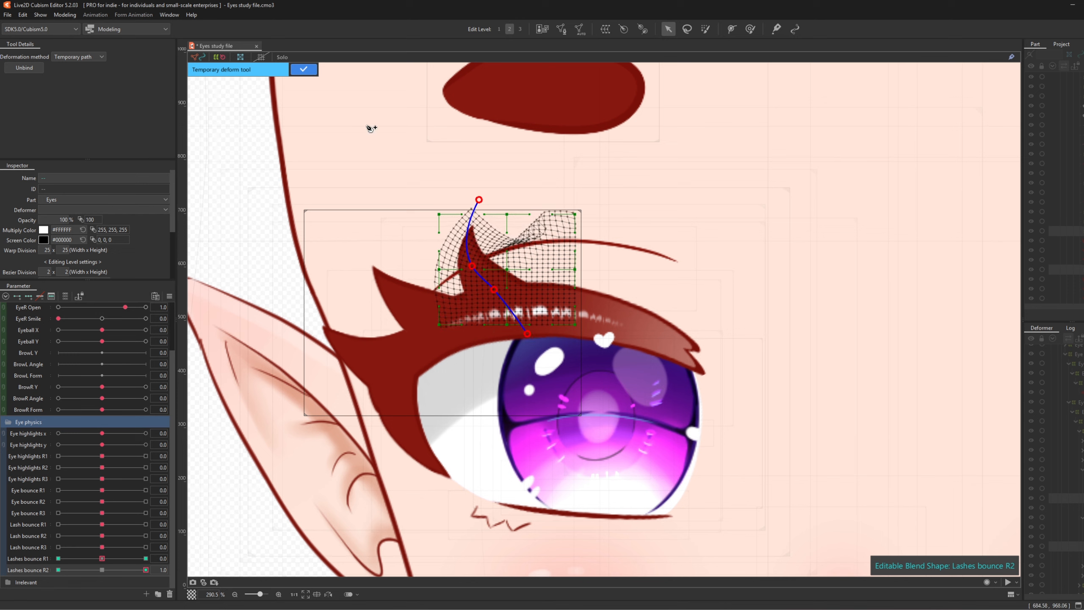
click(303, 69)
- At -1.0, bend the lash tip down and left, then return R2 to 0
click(58, 570)
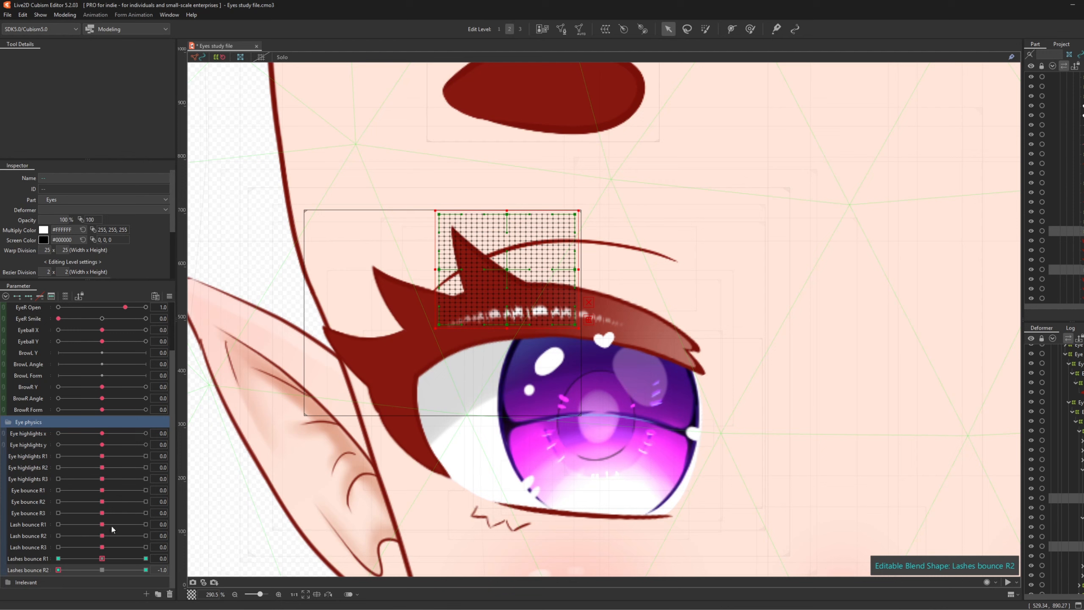
click(606, 317)
click(526, 337)
click(505, 297)
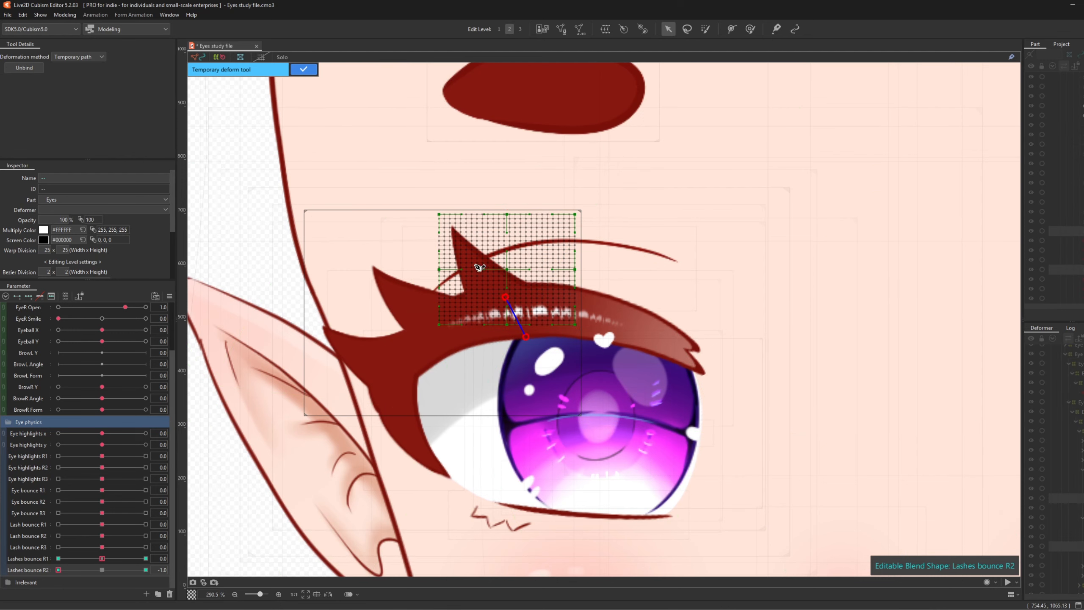
click(479, 267)
click(437, 199)
drag(438, 198, 405, 233)
click(304, 69)
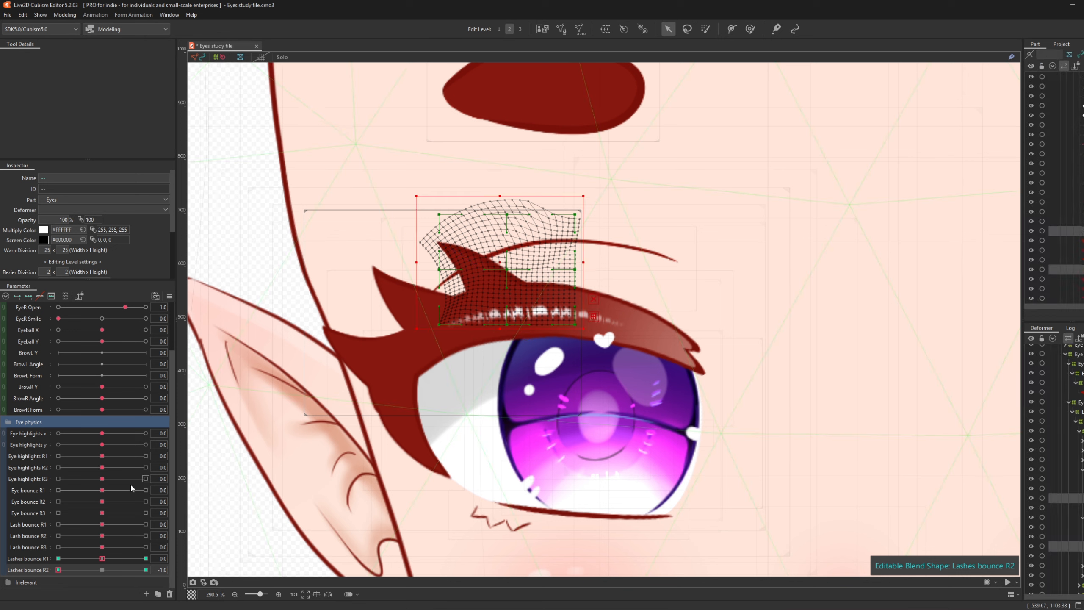
click(101, 571)
- Set Lashes bounce R2's extended interpolation to 3 points and preview it at 1.0
click(169, 296)
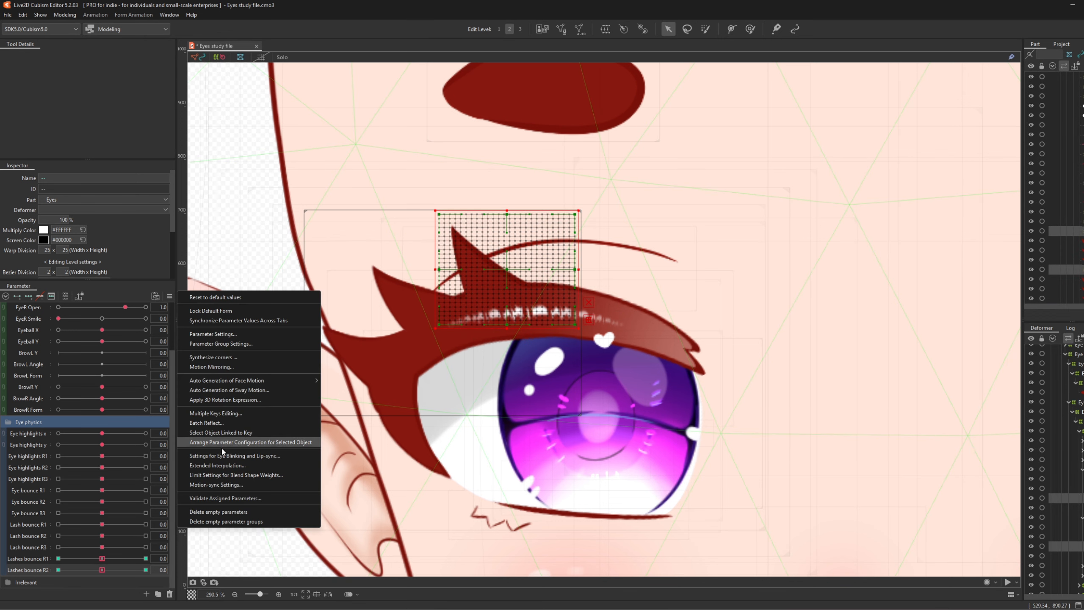
click(224, 465)
click(534, 298)
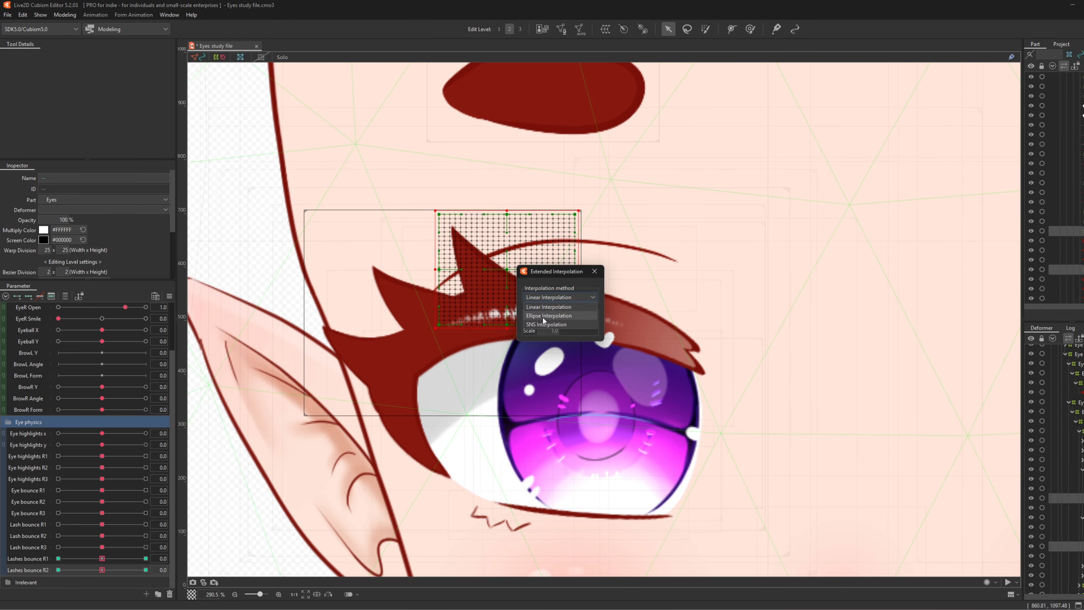
click(555, 317)
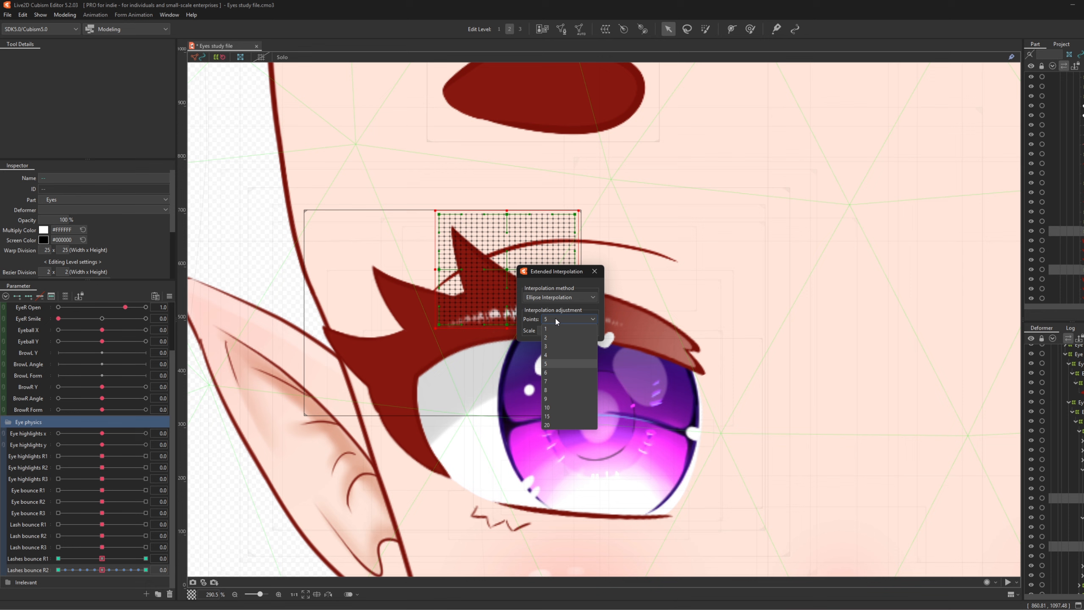
click(549, 350)
click(593, 271)
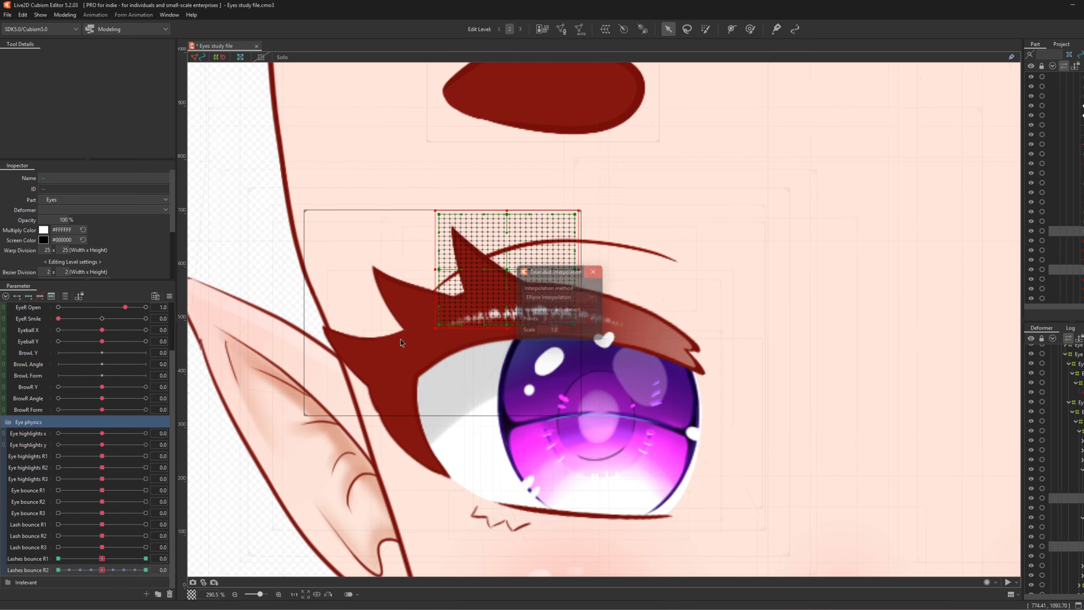
drag(102, 569, 34, 571)
- Reset Lashes bounce R2 to 0 and paint deformation weight over the upper lash warp
click(99, 569)
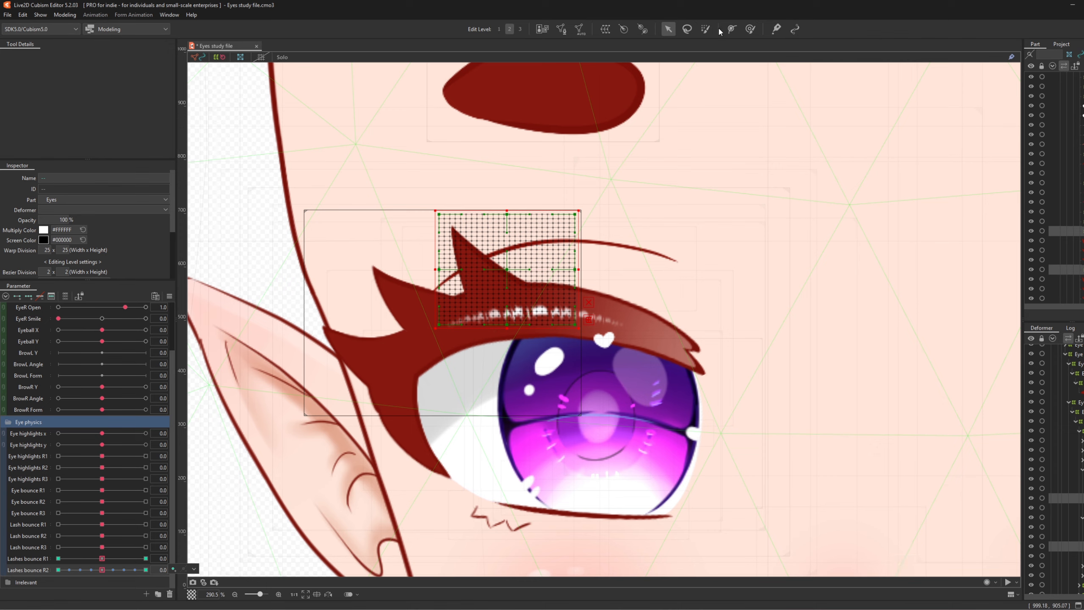
click(705, 29)
mouse_move(563, 384)
mouse_down()
mouse_move(544, 314)
mouse_move(556, 303)
mouse_up()
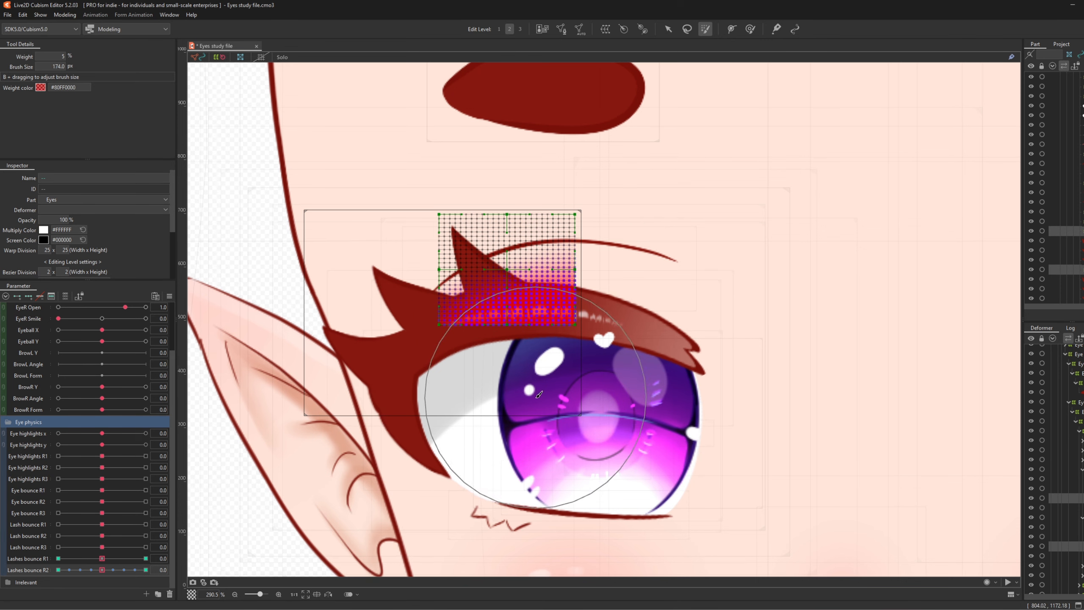
- Check the Lashes bounce R1 keyforms at 1.0 and -1.0, then return it to 0
click(146, 558)
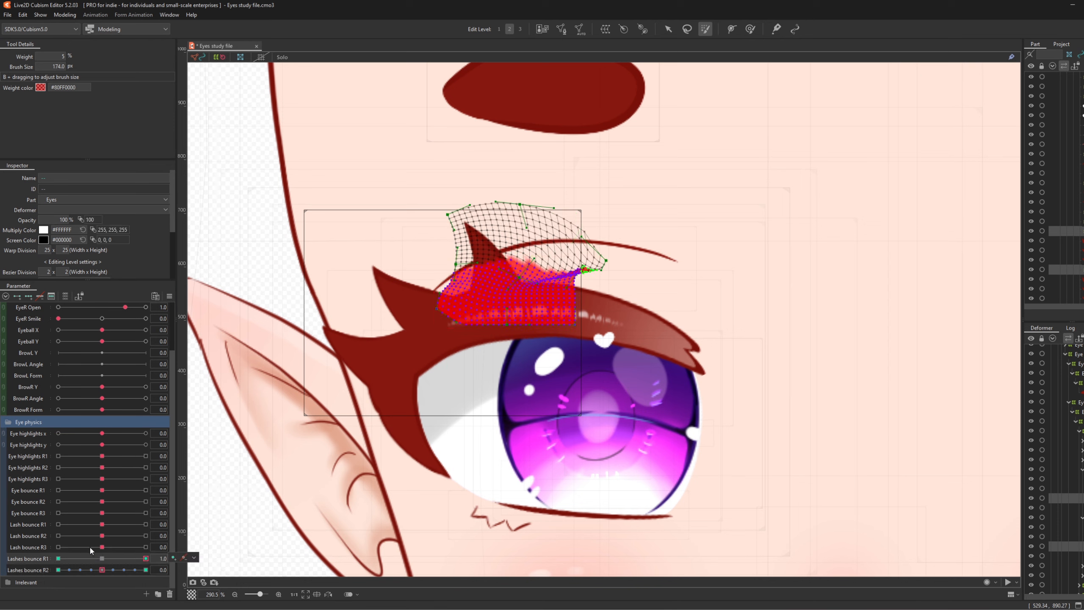
click(58, 558)
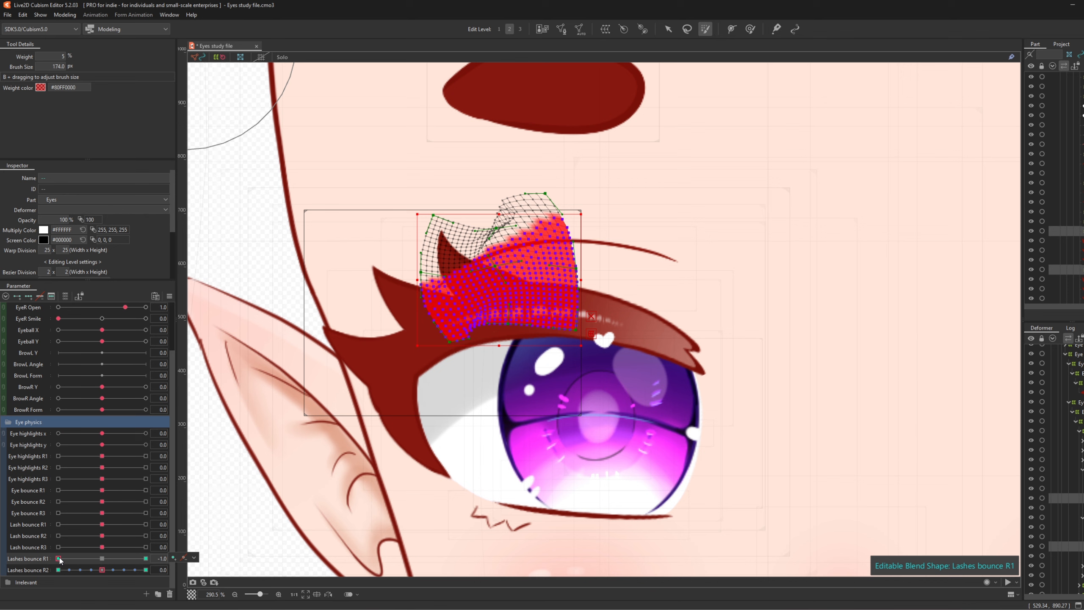
click(102, 558)
mouse_move(103, 569)
mouse_down()
mouse_move(267, 564)
mouse_move(102, 569)
mouse_up()
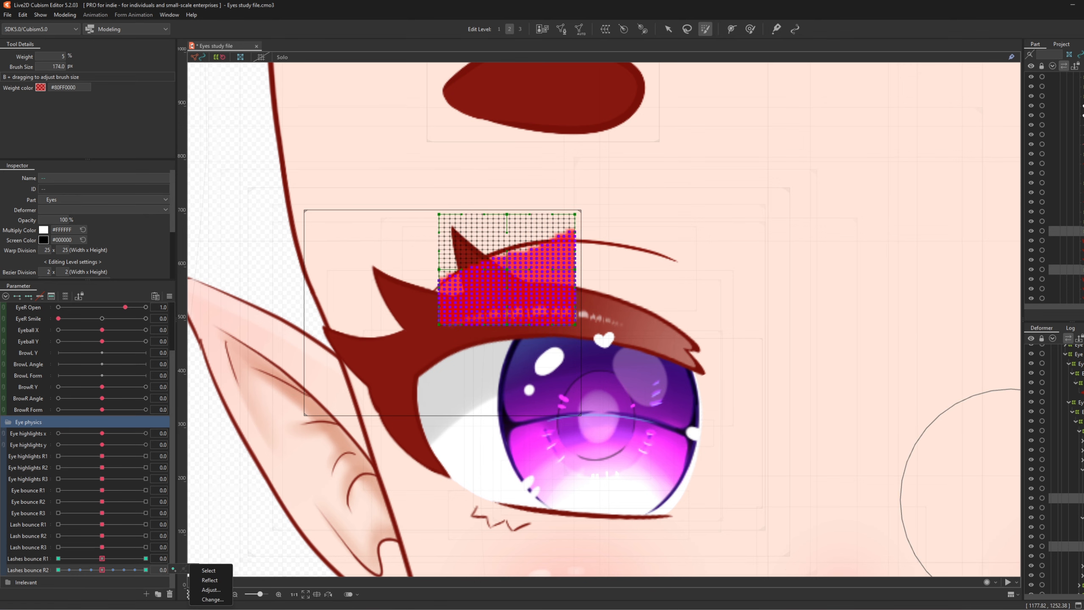
click(1073, 488)
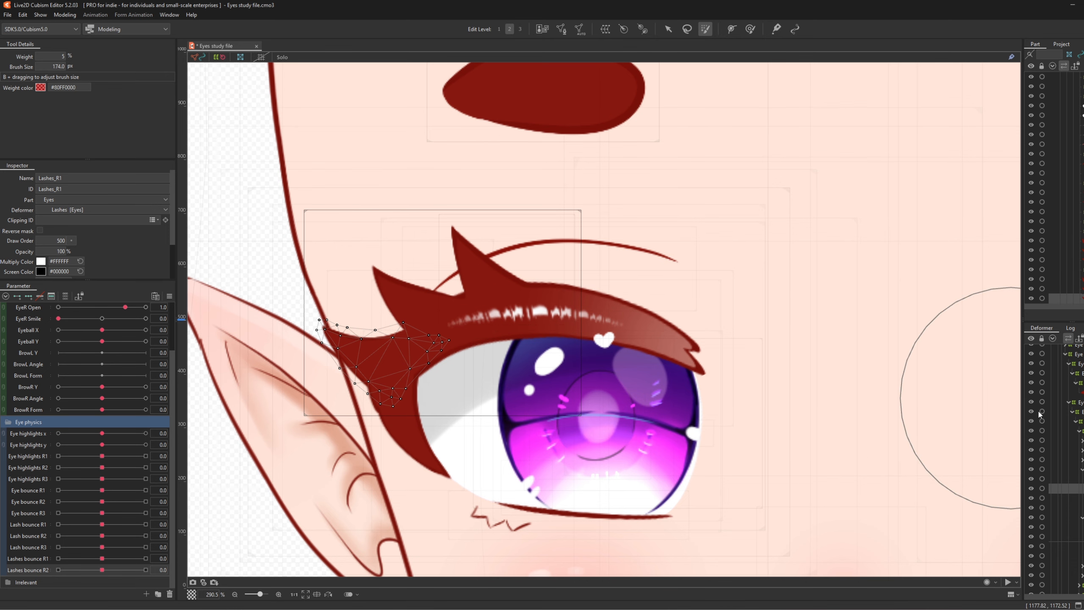
- Wrap the Lashes_R2 lash meshes in two new warp deformers
click(1065, 289)
click(605, 29)
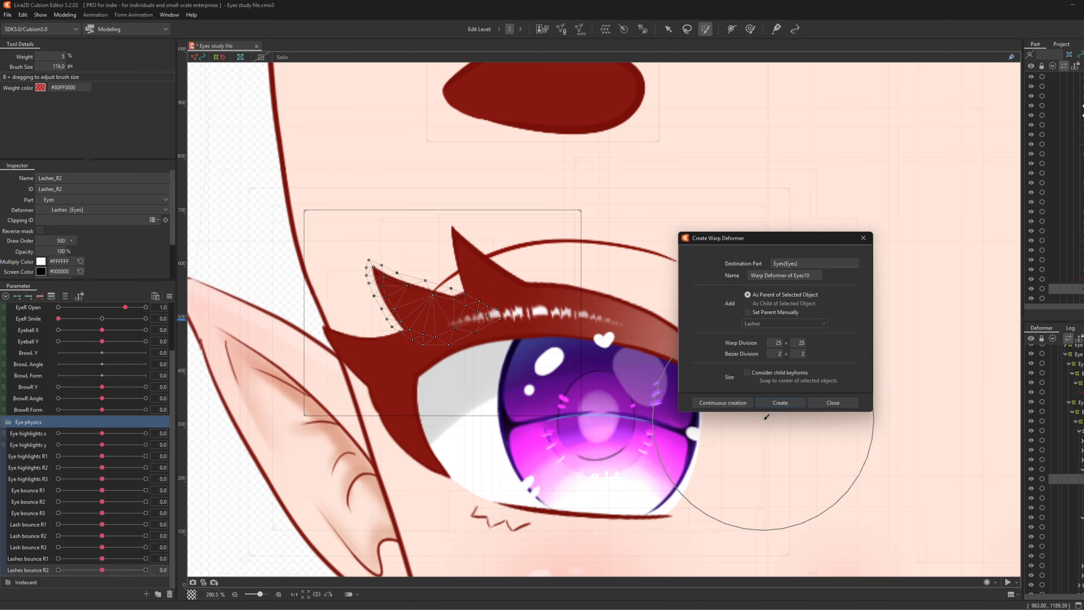
click(780, 403)
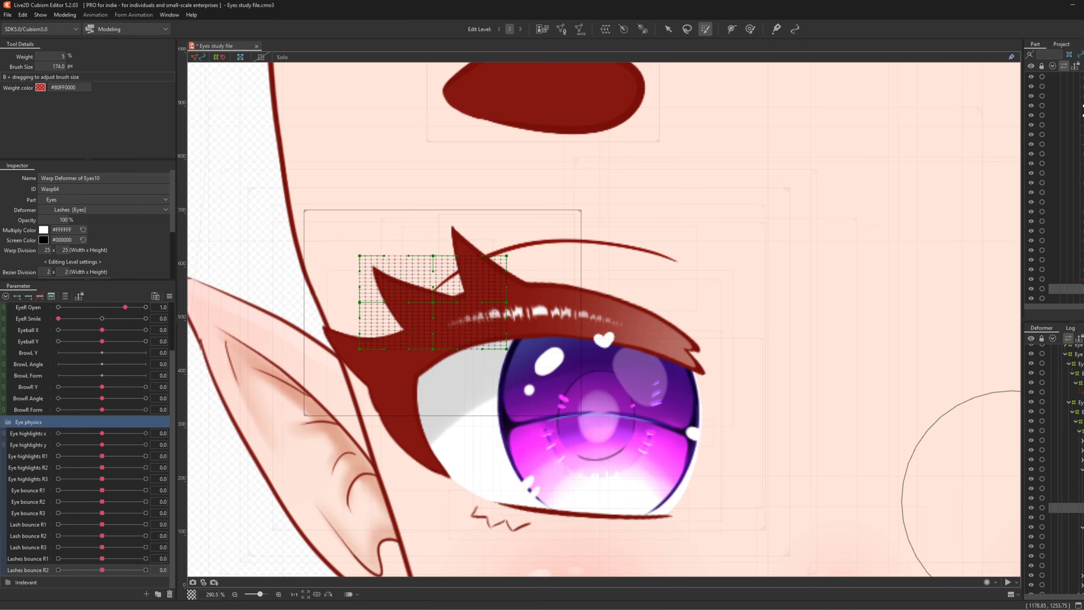
click(492, 303)
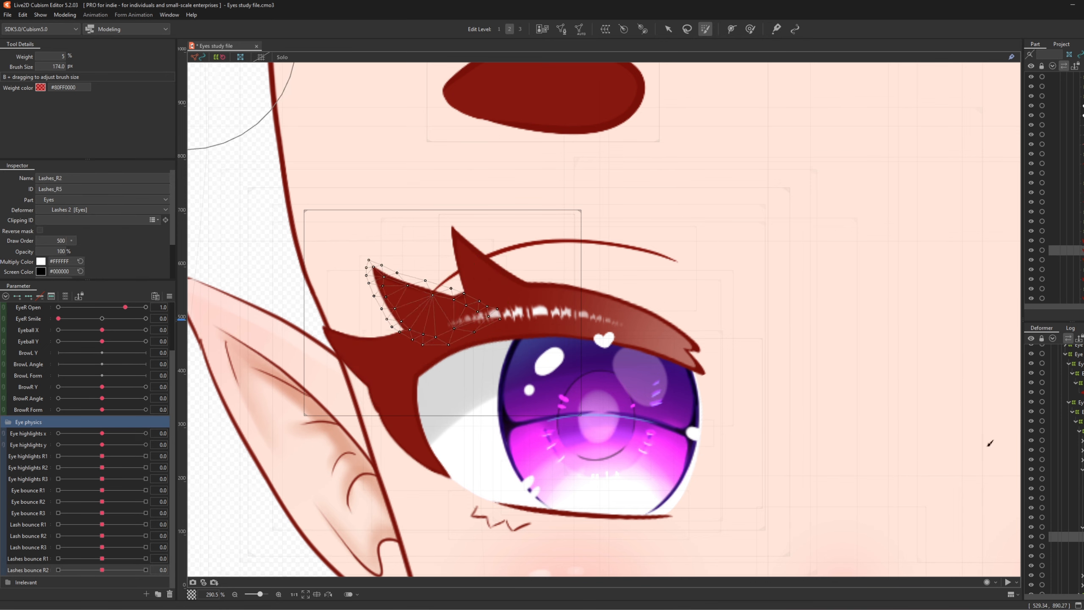
click(605, 29)
click(780, 403)
- Key the Lashes_R2 warps on Lashes bounce R1 and bend the lash upward at 1.0
ctrl+click(1063, 507)
click(30, 559)
click(17, 296)
click(146, 558)
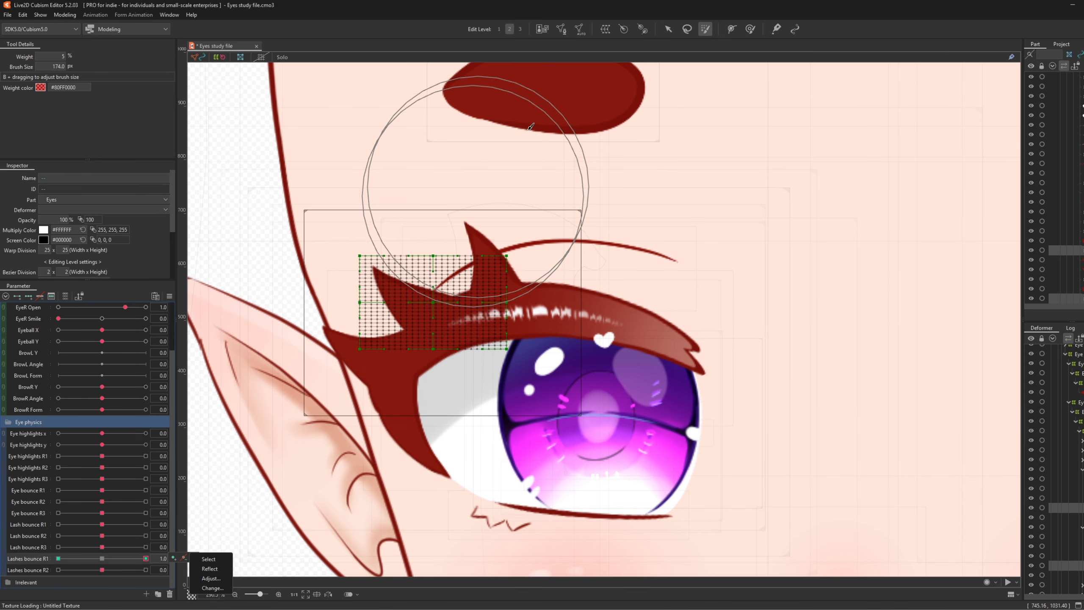
click(668, 29)
click(732, 29)
click(481, 360)
click(440, 323)
click(411, 299)
click(357, 240)
mouse_move(411, 299)
mouse_down()
mouse_move(423, 290)
mouse_move(399, 316)
mouse_up()
click(304, 69)
- Bend the Lashes_R2 lash for Lashes bounce R1 at -1.0, then return it to 0.0
click(58, 559)
click(732, 29)
click(477, 357)
click(414, 304)
click(353, 240)
click(304, 69)
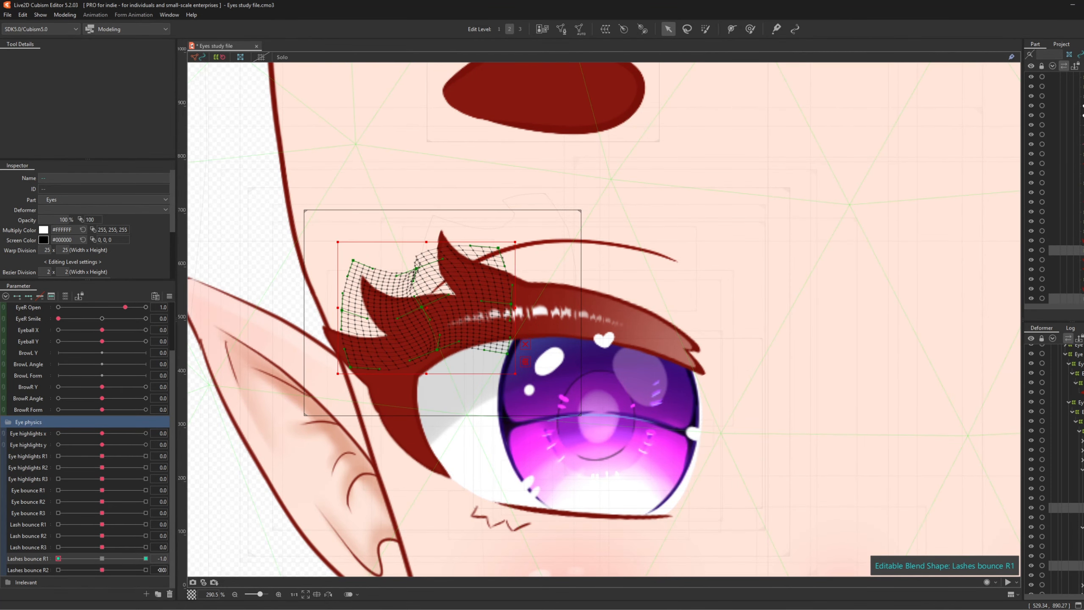
click(102, 559)
- Add keyforms to Lashes bounce R2 and bend the Lashes_R2 lash at 1.0
click(31, 569)
click(17, 296)
click(146, 569)
click(732, 29)
click(476, 358)
click(304, 69)
- Bend the Lashes_R2 lash for Lashes bounce R2 at -1.0, then return it to 0.0
click(58, 569)
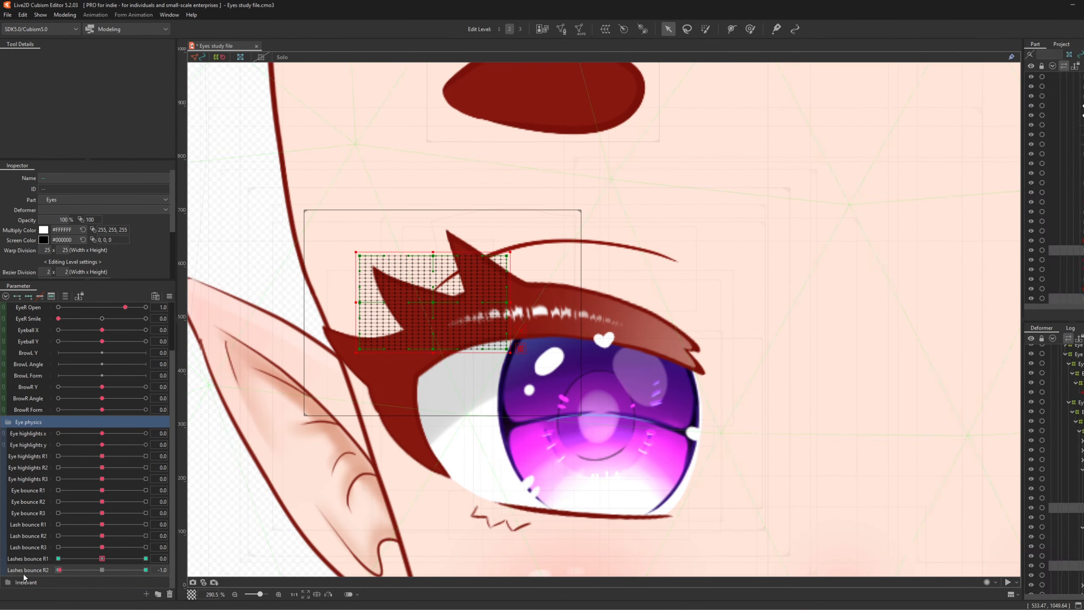
click(732, 29)
click(459, 358)
click(406, 295)
click(348, 256)
drag(348, 257, 332, 296)
click(304, 69)
click(102, 569)
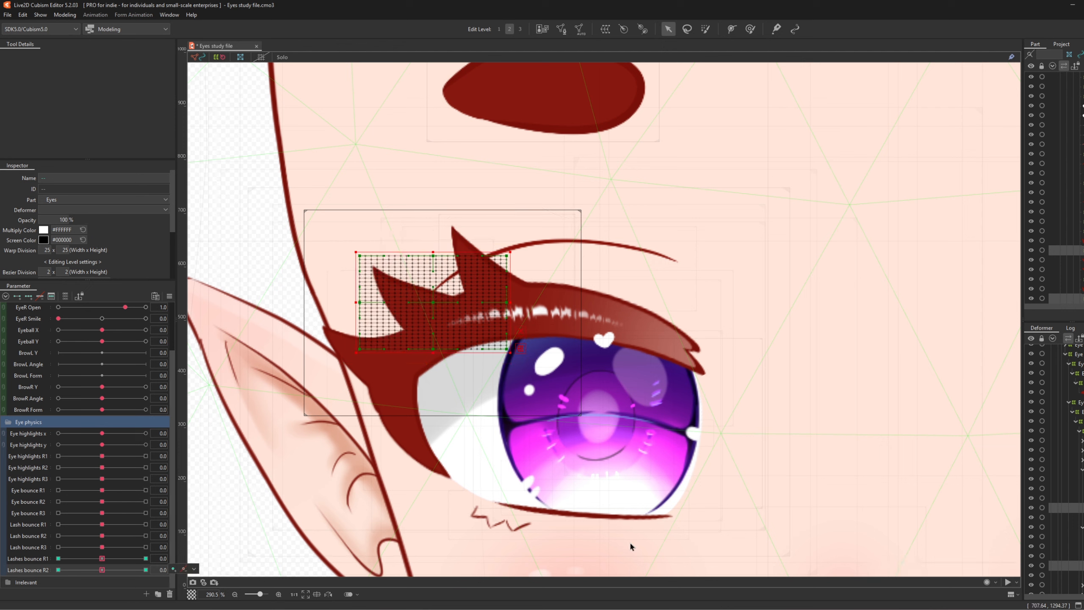
- Wrap the two outer lash meshes in their own warp deformers and select both
click(1080, 479)
click(605, 29)
click(779, 403)
click(1079, 545)
click(605, 29)
click(779, 403)
ctrl+click(1080, 481)
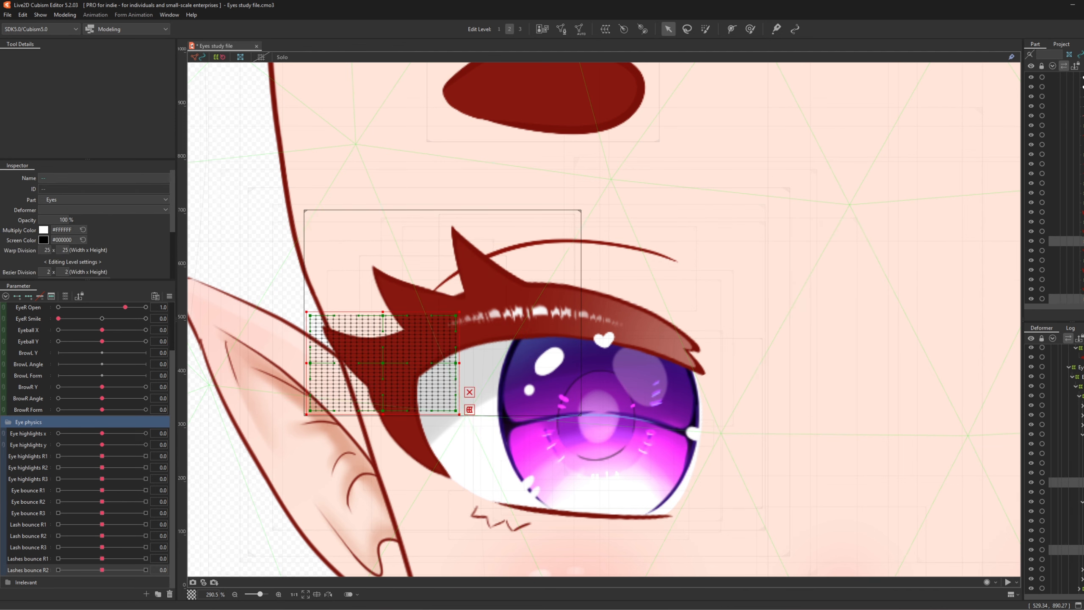
- Key the outer lash warps on Lashes bounce R1 and bend them upward at 1.0
click(30, 558)
click(29, 296)
click(146, 558)
click(732, 30)
click(473, 400)
click(390, 371)
click(354, 353)
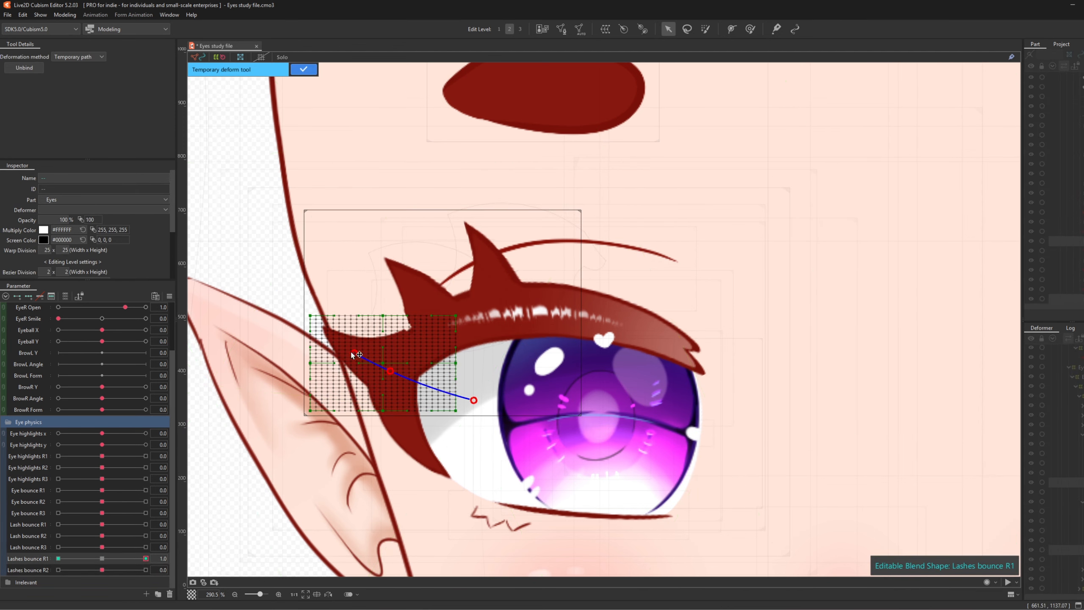
click(293, 303)
drag(354, 353, 335, 316)
click(303, 69)
- Bend the outer lashes for Lashes bounce R1 at -1.0, then return it to 0.0
click(58, 558)
click(732, 30)
click(465, 402)
click(390, 372)
click(360, 357)
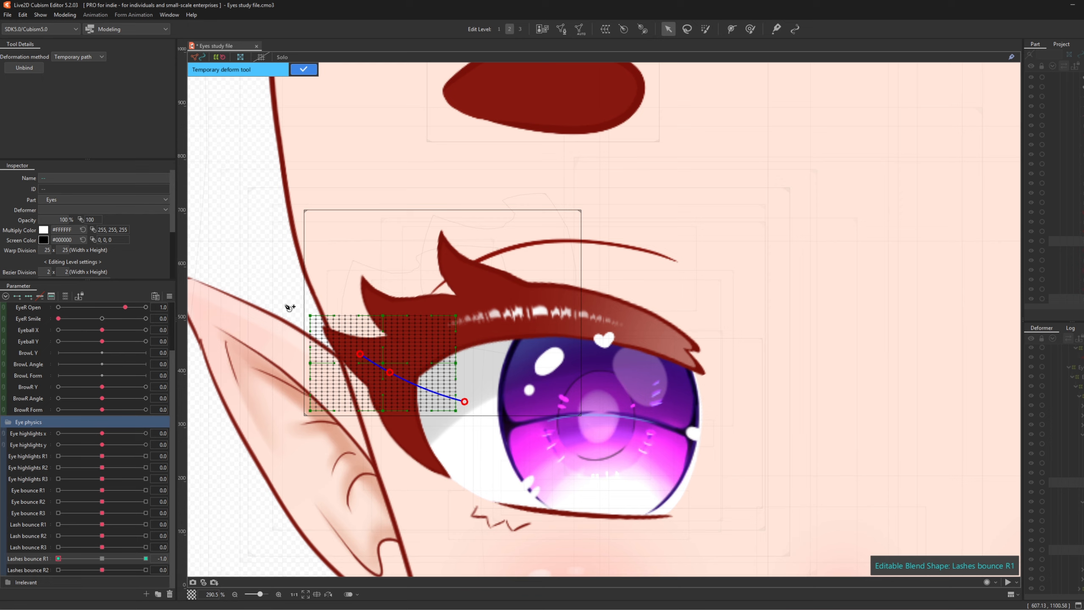
click(303, 72)
click(102, 558)
- Add Lashes bounce R2 keyforms to the outer lash warps and bend them at 1.0
click(28, 569)
click(29, 296)
click(146, 569)
click(732, 29)
click(474, 404)
click(394, 371)
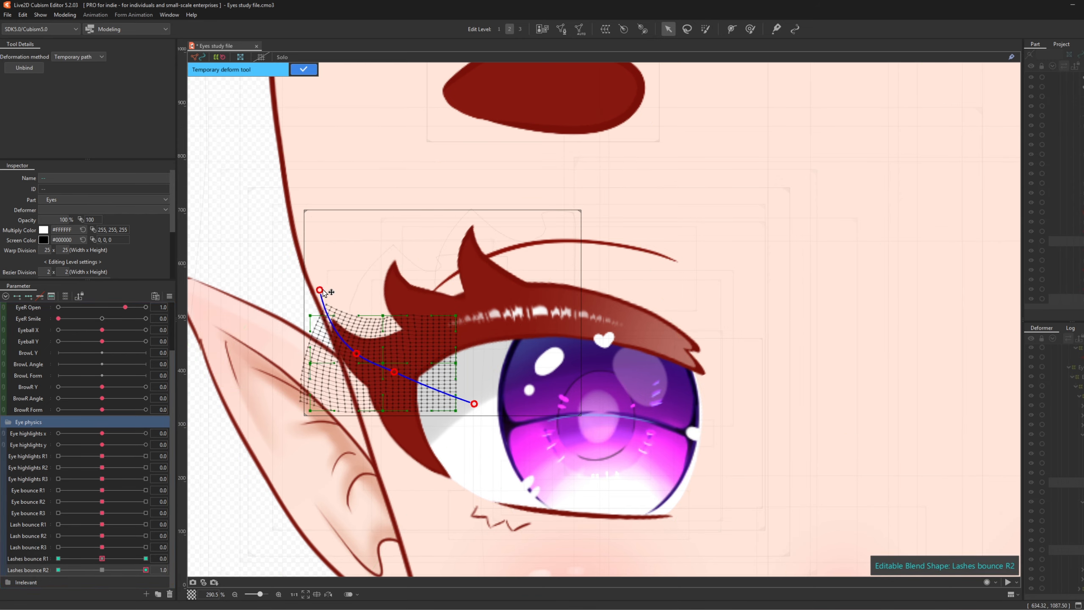
drag(323, 290, 333, 286)
click(304, 69)
- Bend the outer lashes downward for Lashes bounce R2 at -1.0, then return to 0.0
click(58, 569)
click(732, 29)
click(463, 399)
click(390, 369)
click(354, 354)
click(283, 314)
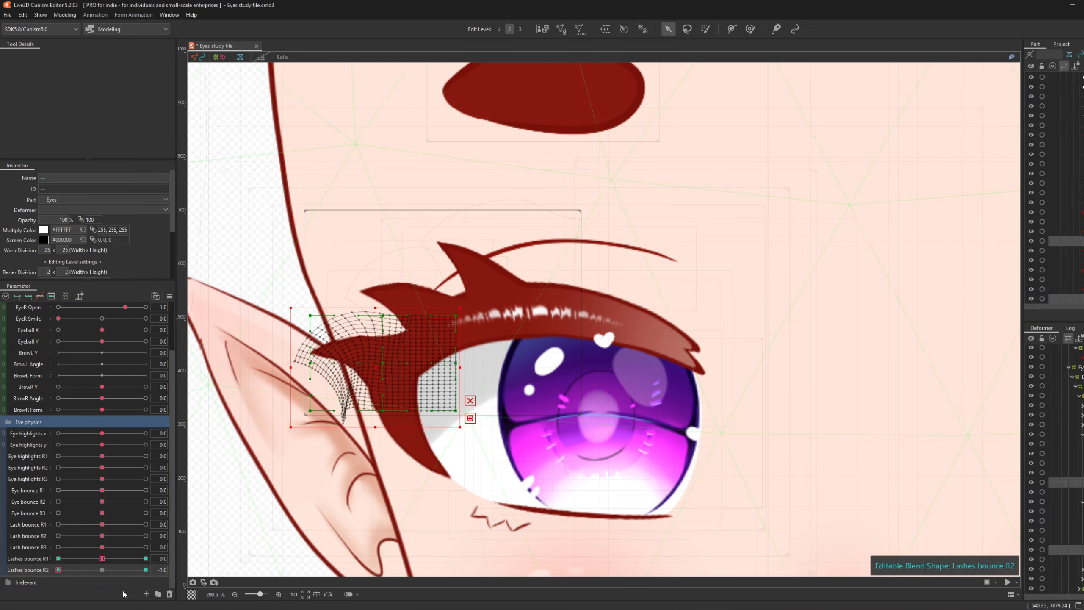
click(102, 569)
- Apply extended interpolation to Lashes bounce R2 and paint weight on the outer lash warps
click(169, 296)
click(226, 427)
click(551, 354)
click(705, 29)
mouse_move(473, 401)
mouse_down()
mouse_move(466, 376)
mouse_move(470, 388)
mouse_up()
click(146, 558)
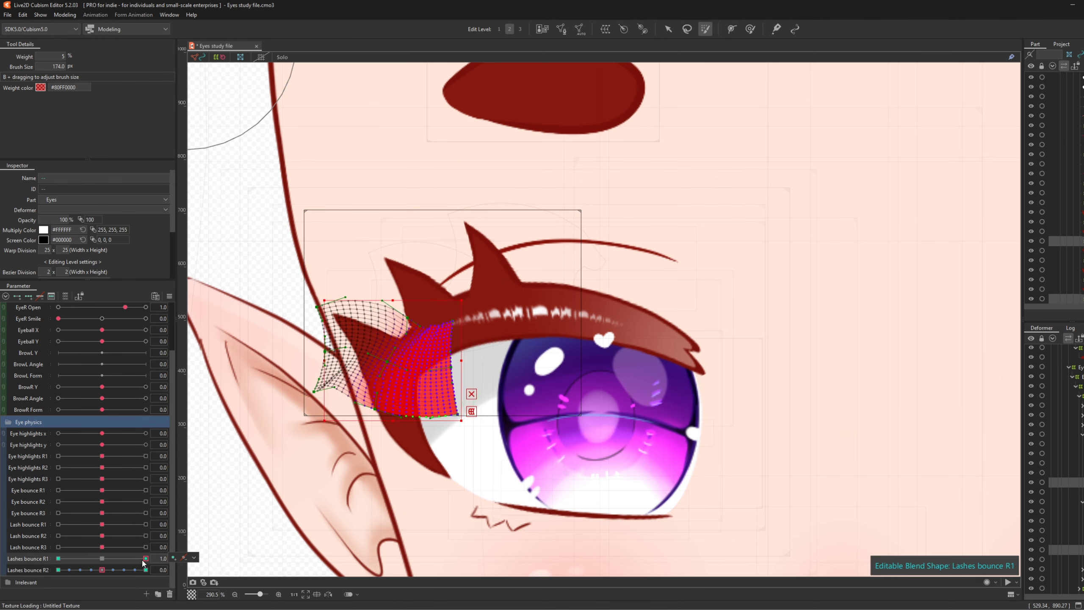
drag(145, 560, 102, 558)
mouse_move(102, 570)
mouse_down()
mouse_move(79, 571)
mouse_move(102, 569)
mouse_up()
- Paint weight on the other lash warp deformers and test Lashes bounce R1 and R2
click(194, 569)
click(209, 571)
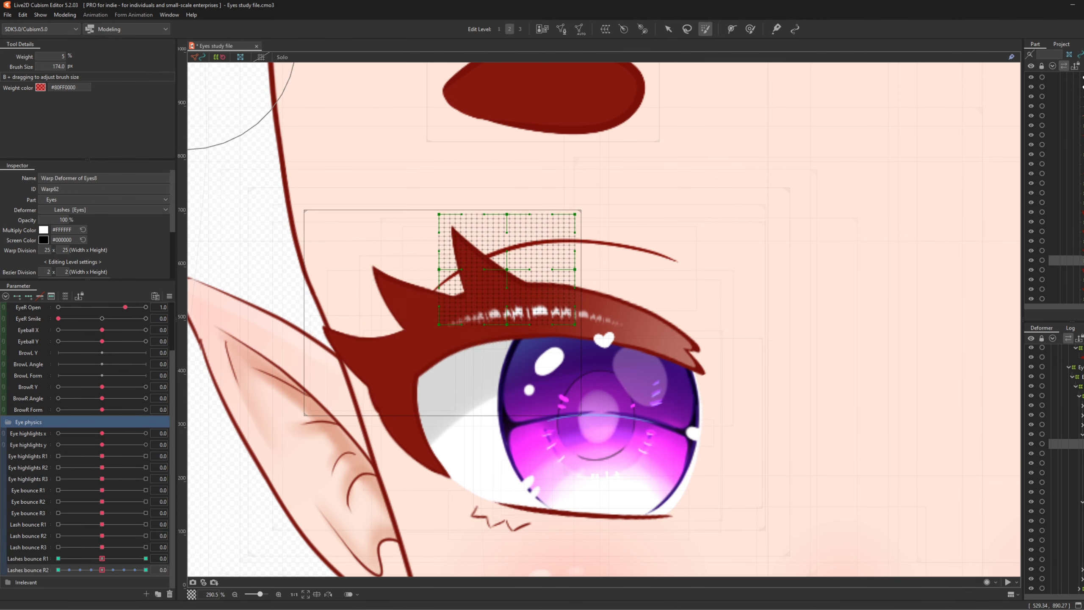
click(1067, 463)
ctrl+click(1067, 530)
drag(550, 359, 474, 410)
drag(145, 559, 3, 562)
click(145, 569)
click(58, 569)
- Reapply extended interpolation to Lashes bounce R2 and reselect the Lashes_R2 mesh
click(102, 569)
click(169, 296)
click(227, 427)
click(547, 318)
click(668, 30)
click(410, 316)
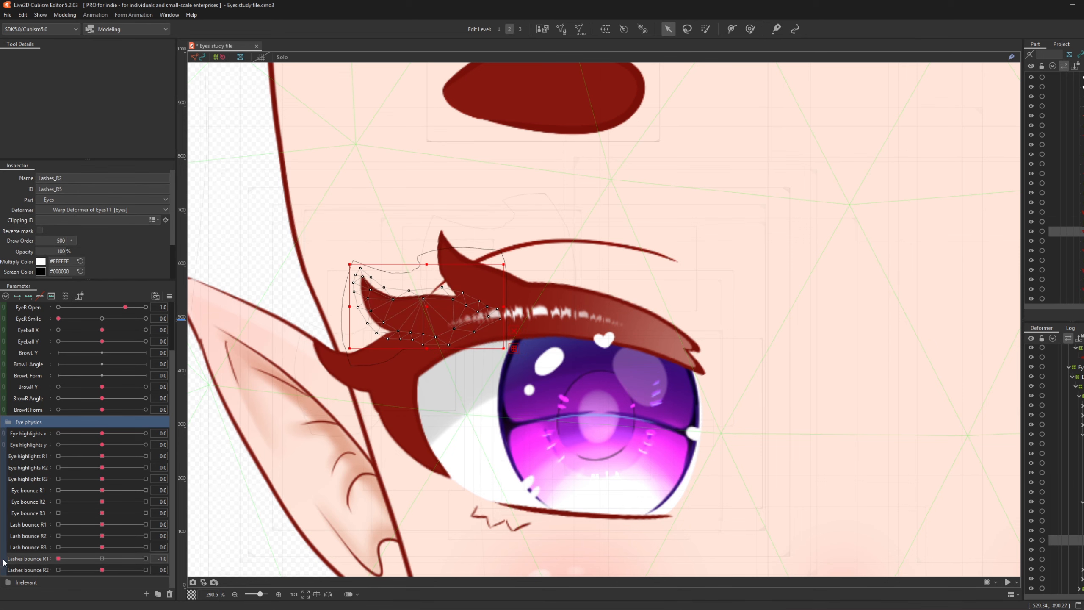
- Preview Lashes bounce R1 and R2 across their range, resetting both to 0.0
click(146, 558)
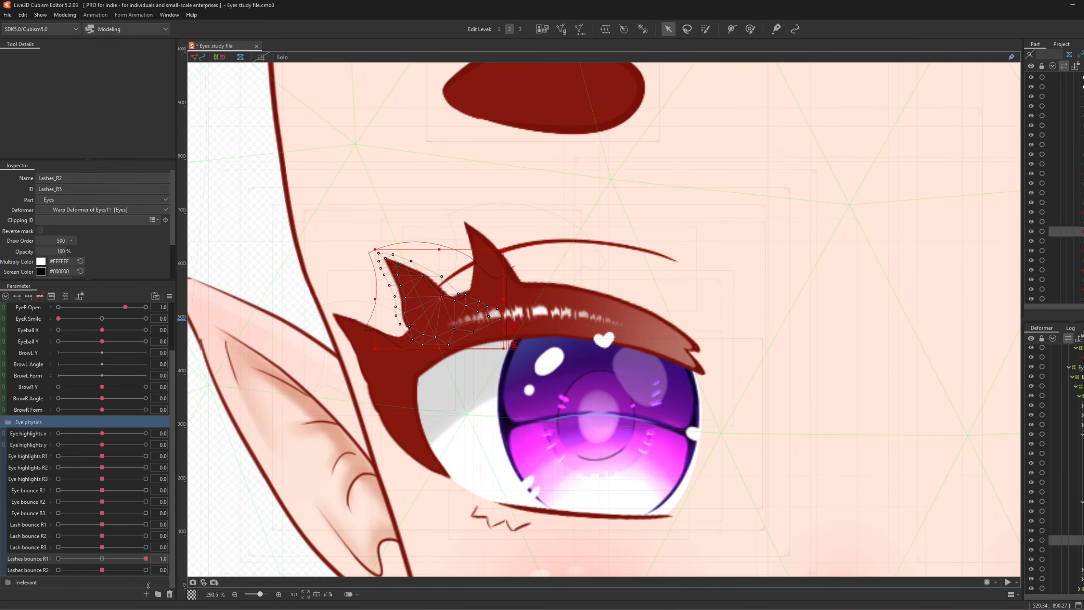
click(102, 558)
click(145, 569)
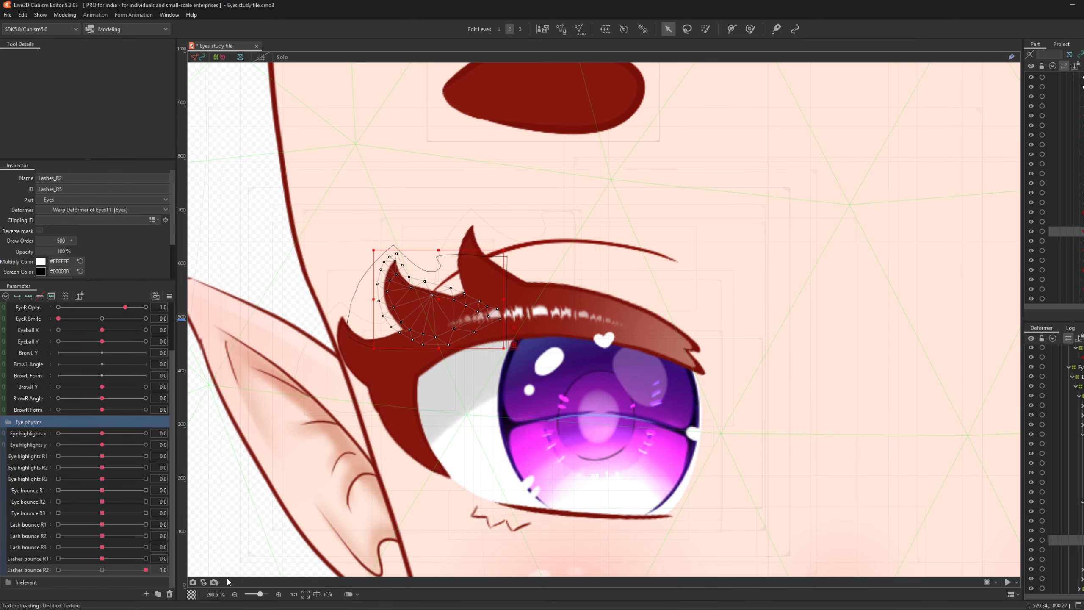
drag(227, 582, 43, 574)
click(102, 569)
scroll(407, 228, down, 5)
scroll(475, 350, up, 5)
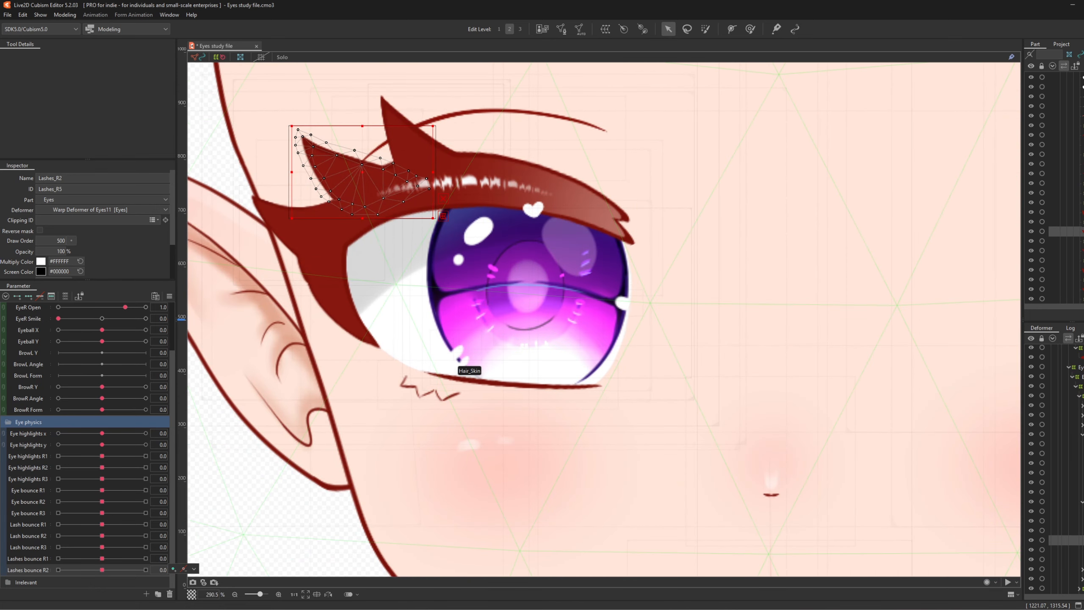
- Wrap the lower lash LashesDown_R in a new warp deformer
click(1082, 436)
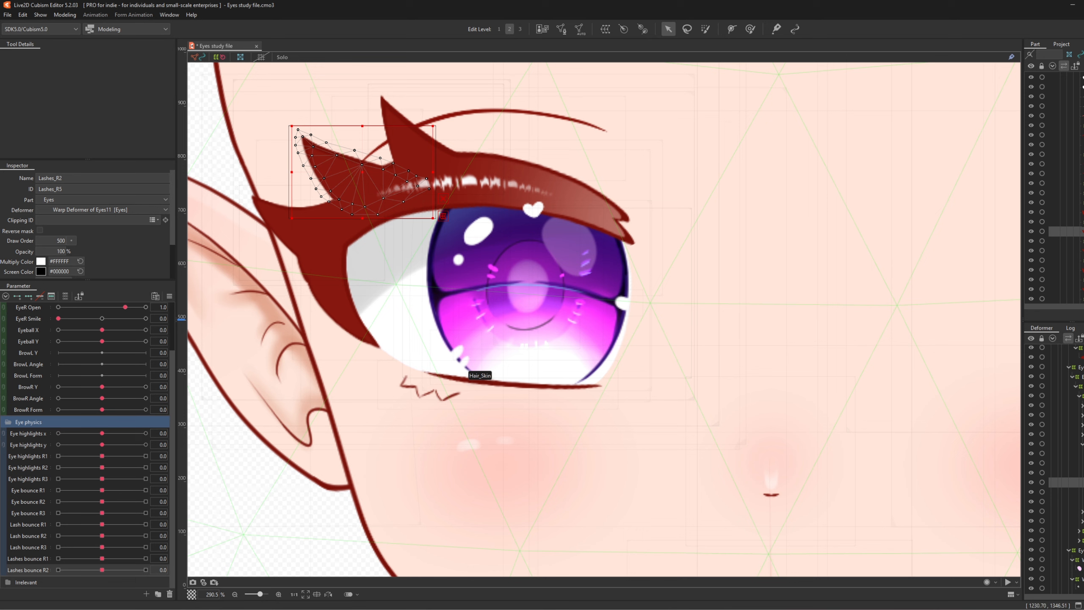
click(1079, 531)
click(427, 389)
click(605, 29)
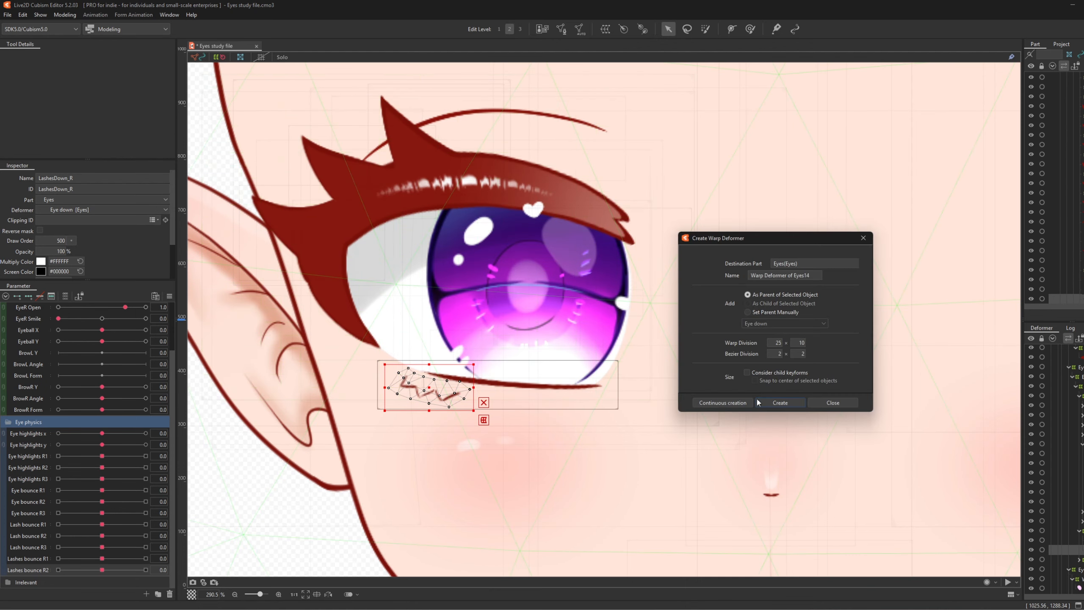
click(782, 403)
scroll(359, 400, up, 4)
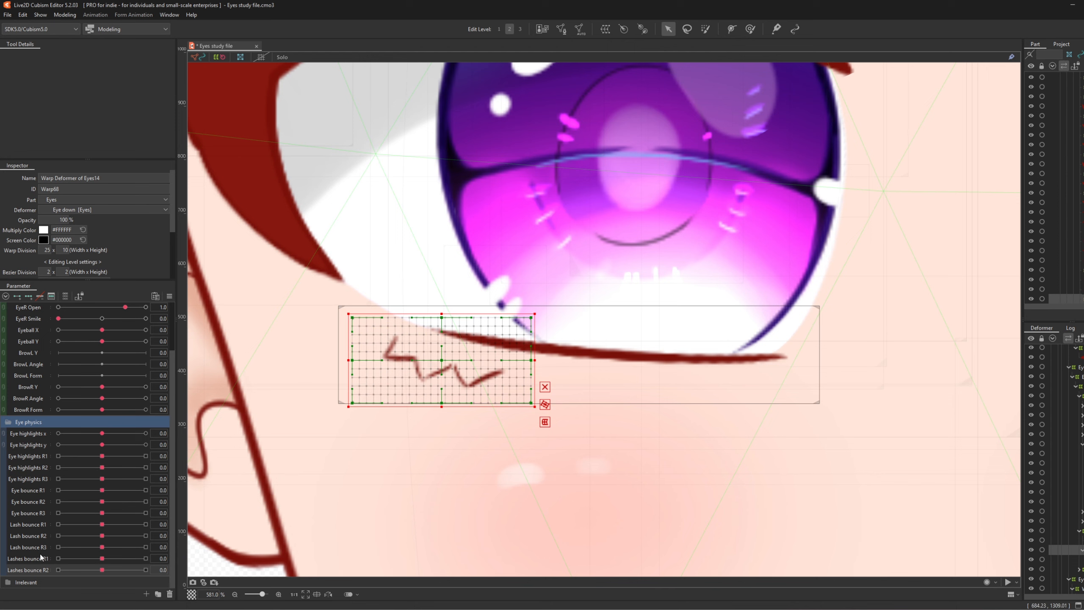
- Push the lower lash mesh with an enlarged Deform Brush at Lashes bounce R1 ±1.0
click(146, 558)
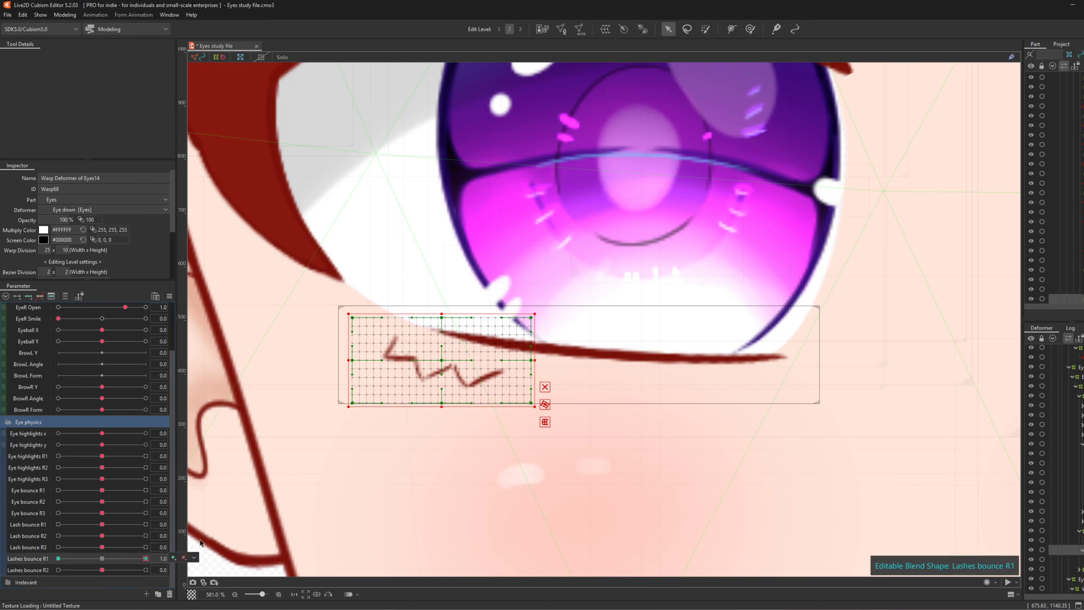
click(752, 28)
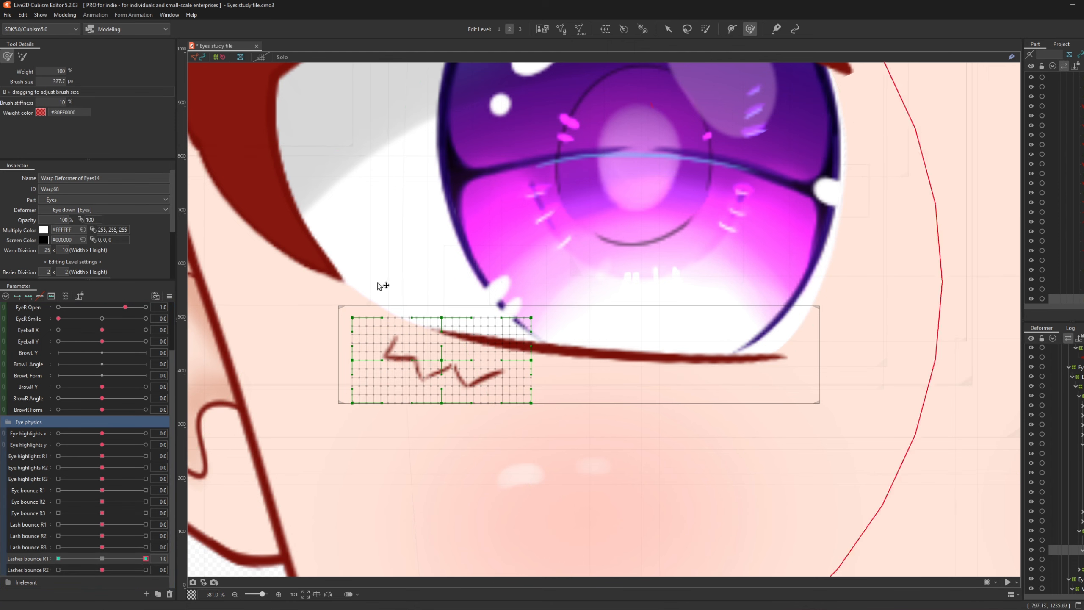
drag(992, 307, 545, 309)
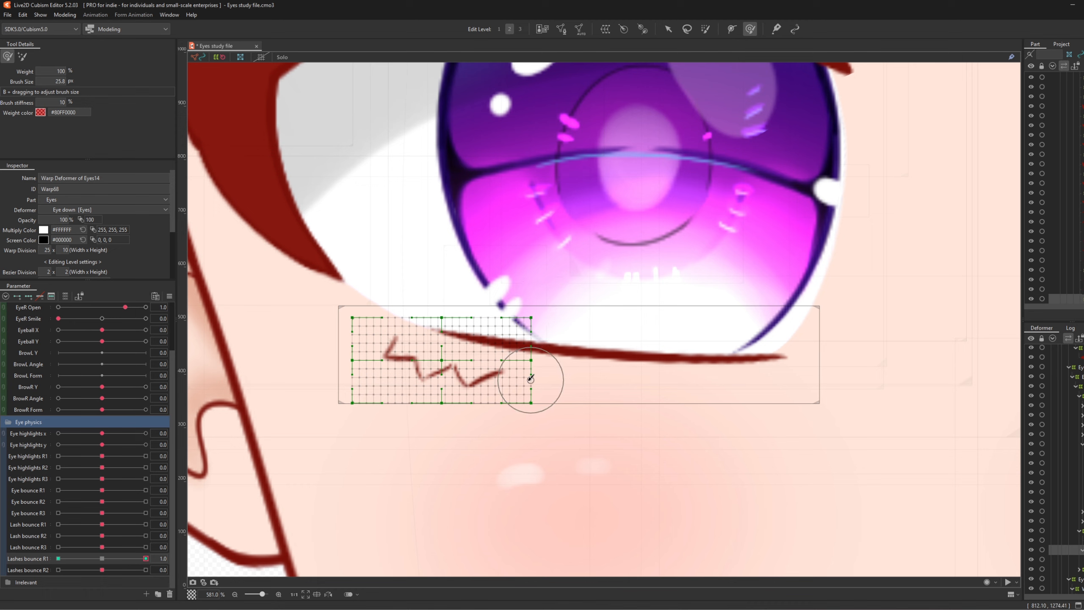
mouse_move(532, 383)
mouse_down()
mouse_move(608, 398)
mouse_move(467, 405)
mouse_move(491, 411)
mouse_up()
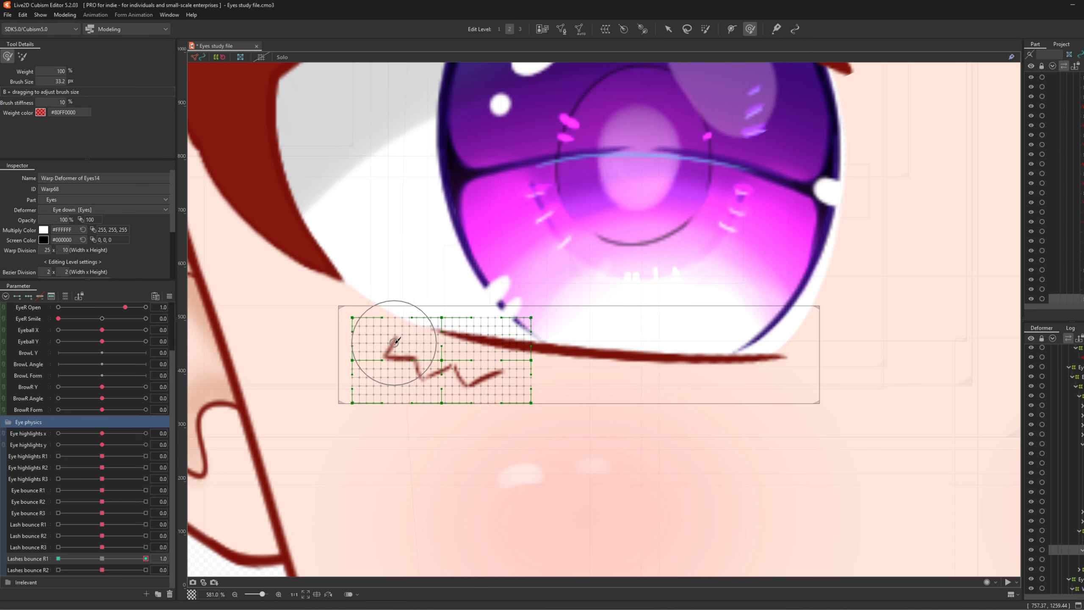
drag(386, 346, 485, 369)
mouse_move(144, 558)
mouse_down()
mouse_move(93, 560)
mouse_move(198, 571)
mouse_move(56, 560)
mouse_up()
mouse_move(414, 354)
mouse_down()
mouse_move(383, 346)
mouse_move(467, 369)
mouse_up()
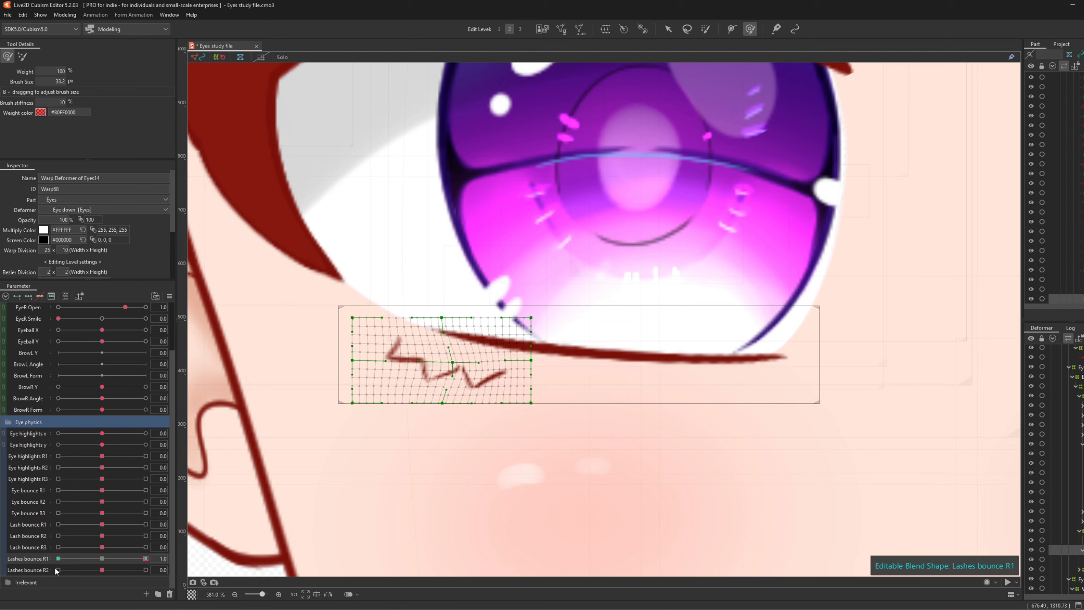
click(102, 558)
- Add three Lashes bounce R2 keys and bend the lower lash's lower-left at 1.0 and -1.0
click(28, 571)
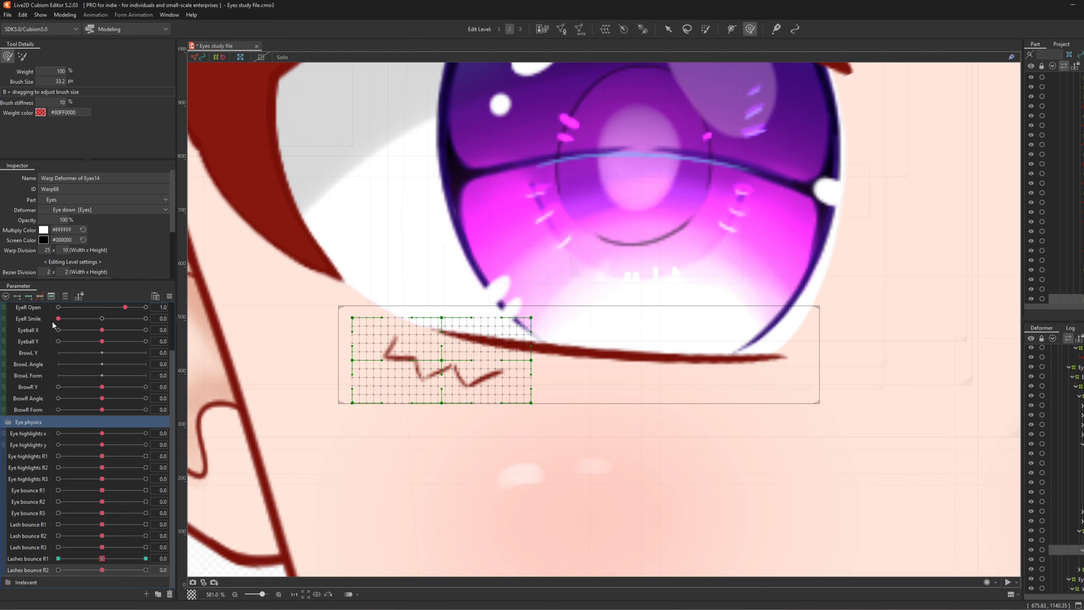
click(28, 296)
click(146, 569)
mouse_move(363, 397)
mouse_down()
mouse_move(370, 388)
mouse_move(484, 421)
mouse_move(387, 394)
mouse_move(390, 382)
mouse_move(358, 362)
mouse_move(361, 374)
mouse_up()
click(58, 570)
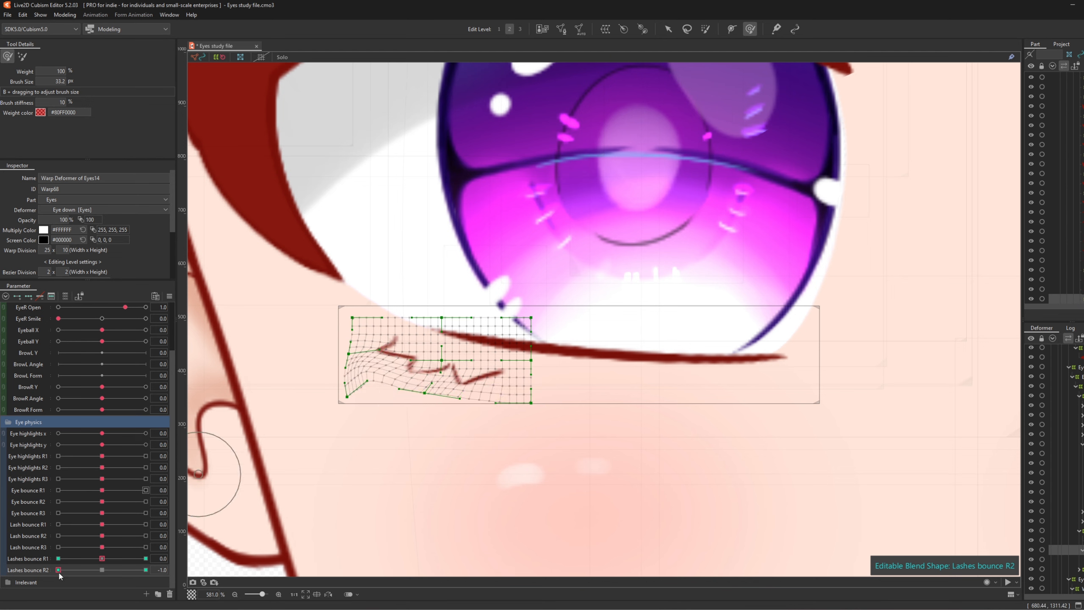
drag(59, 571, 15, 547)
click(102, 569)
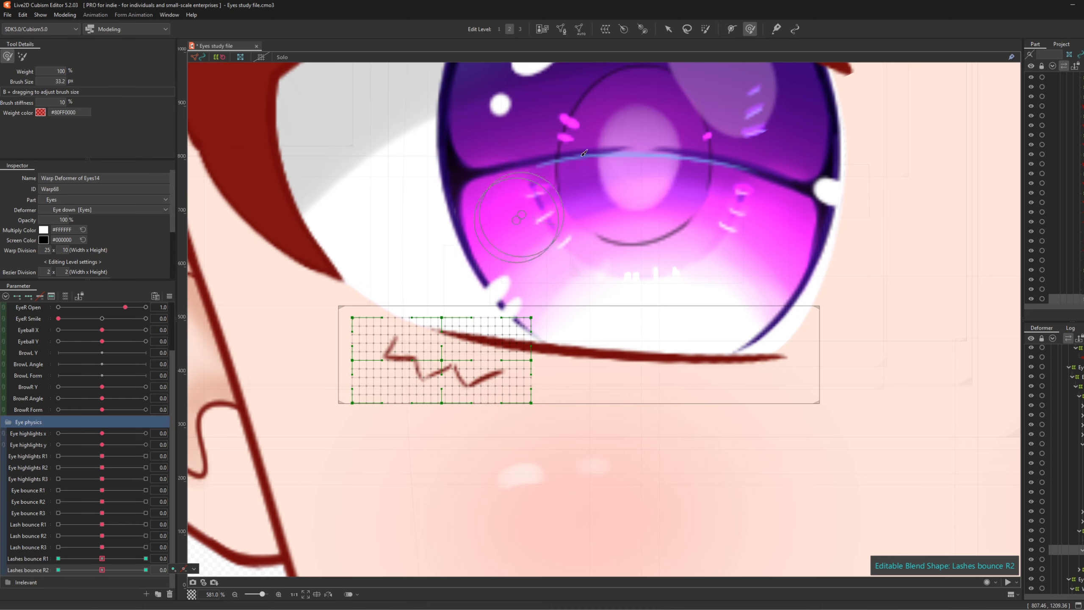
click(668, 29)
scroll(488, 273, down, 10)
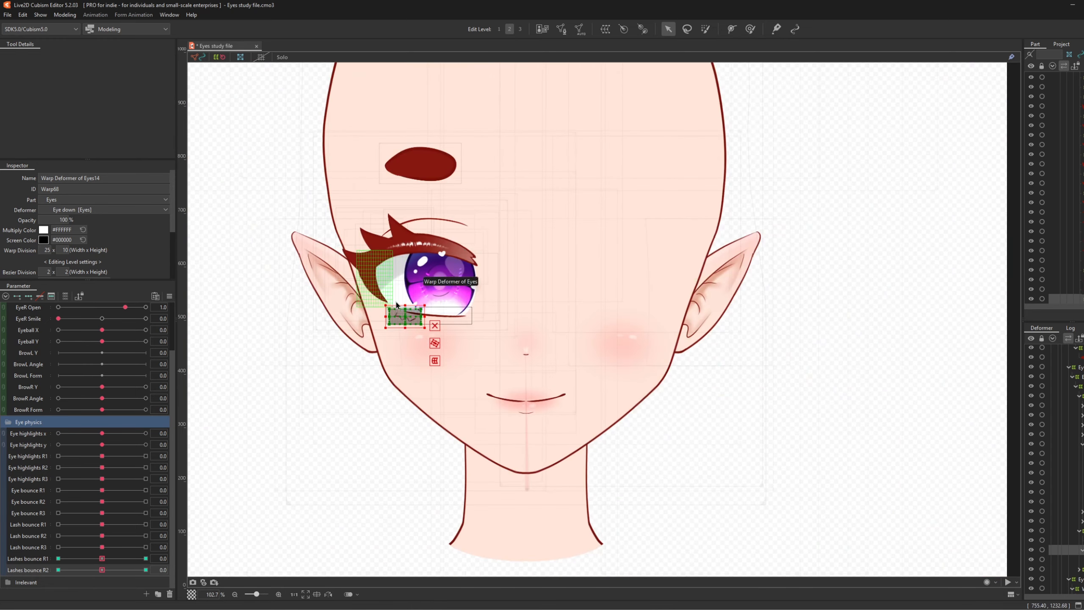
click(488, 273)
scroll(411, 282, up, 10)
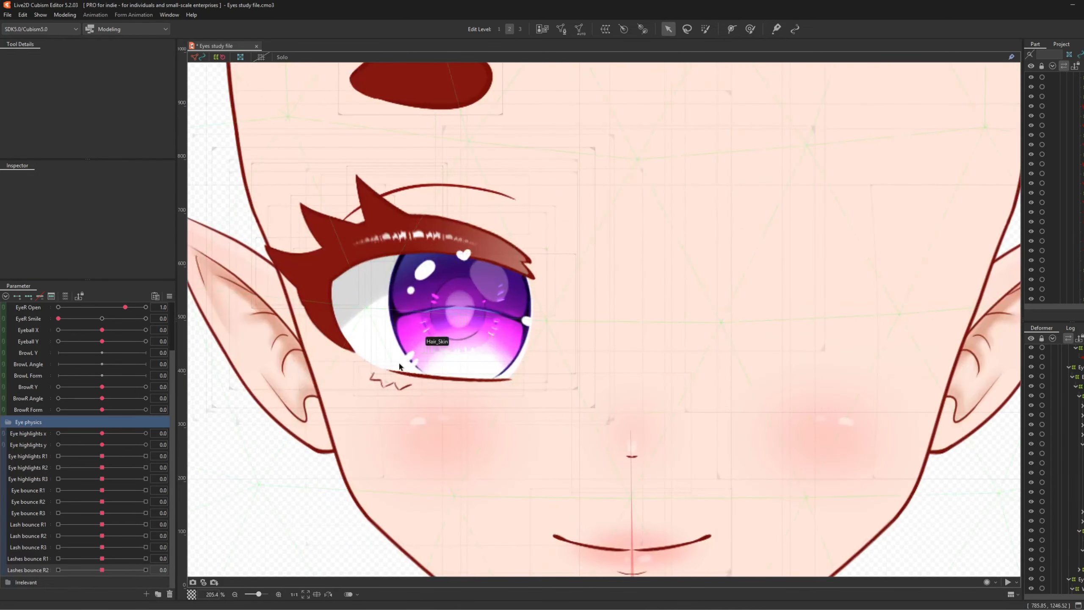
scroll(485, 286, up, 1)
scroll(516, 334, down, 2)
scroll(464, 316, up, 1)
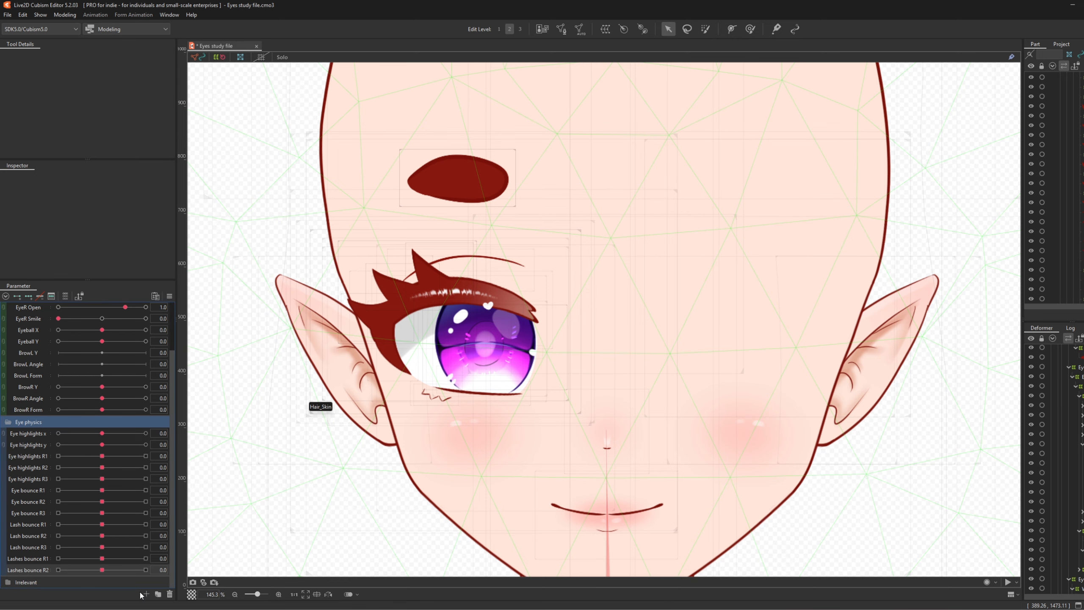
scroll(495, 349, up, 2)
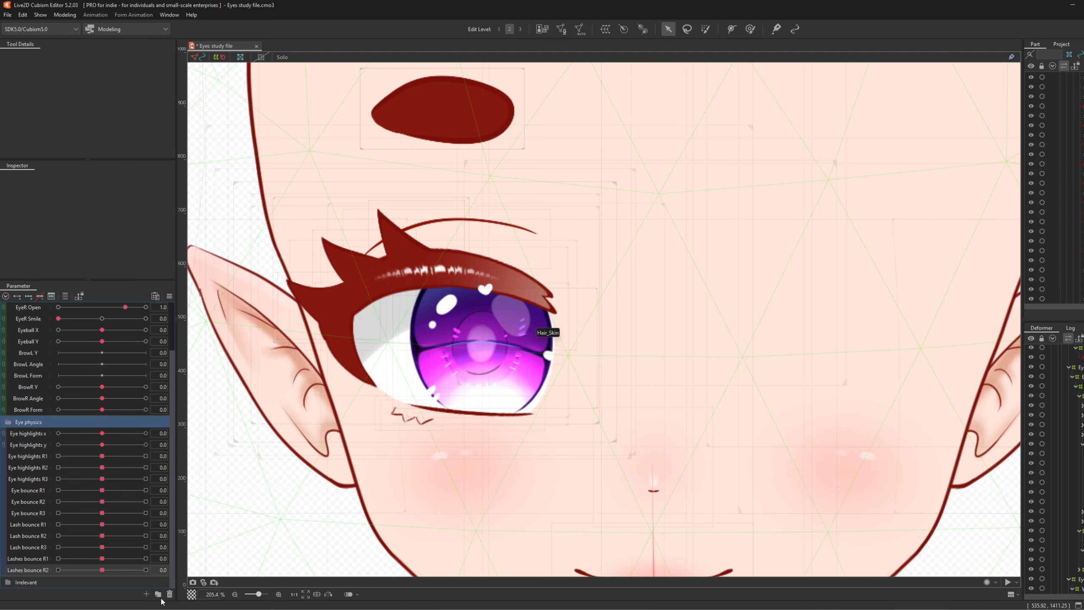
click(146, 594)
- Create the Eyesize R parameter with a PhysEye ID and confirm it in the list
text(Eyesize R)
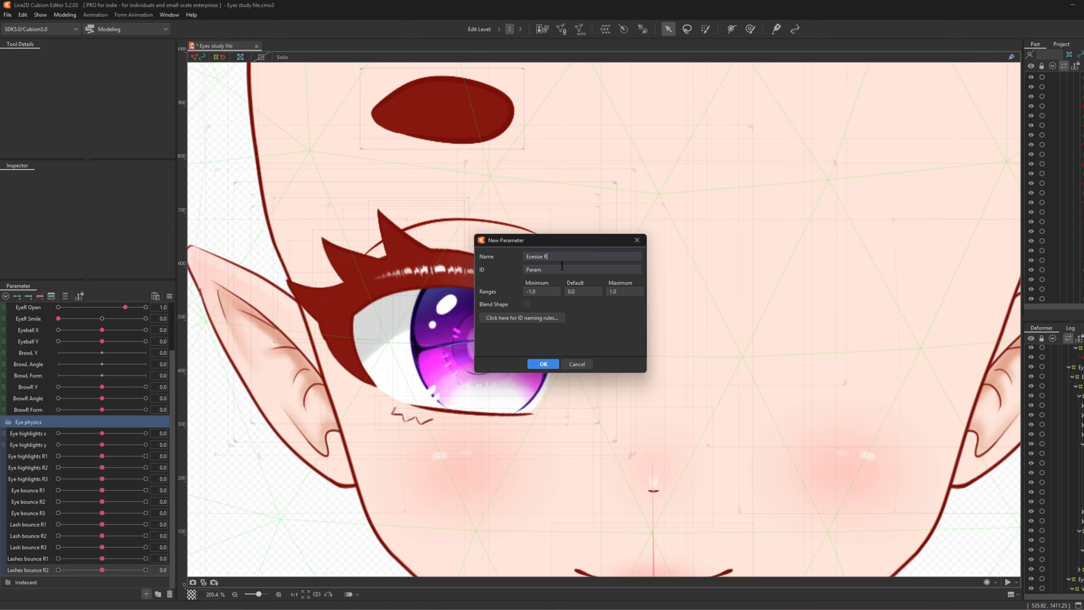
key(Tab)
text(PhysEyeSizeR)
click(544, 363)
scroll(251, 368, down, 2)
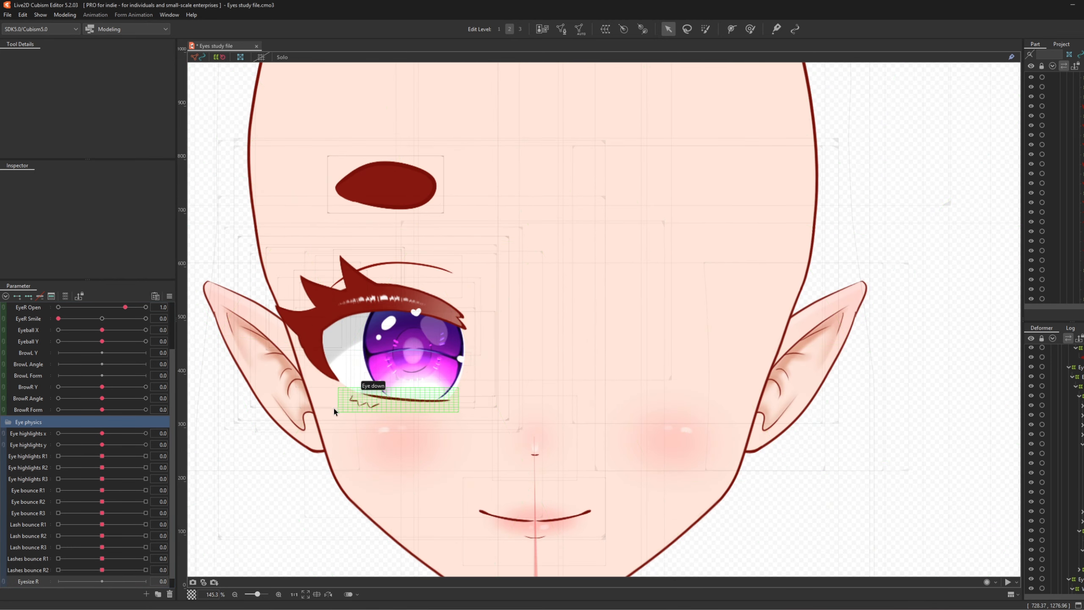
scroll(333, 408, up, 2)
scroll(1072, 495, down, 3)
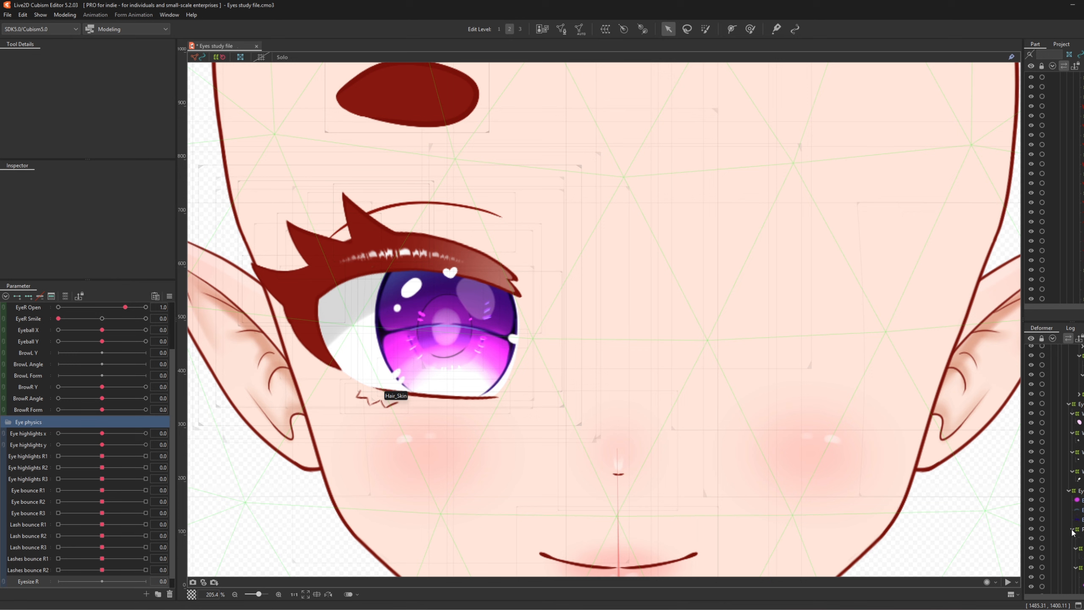
- Collapse the eye deformer nodes and select the Eyeball and smaller eye warp deformers
click(1072, 529)
click(1072, 539)
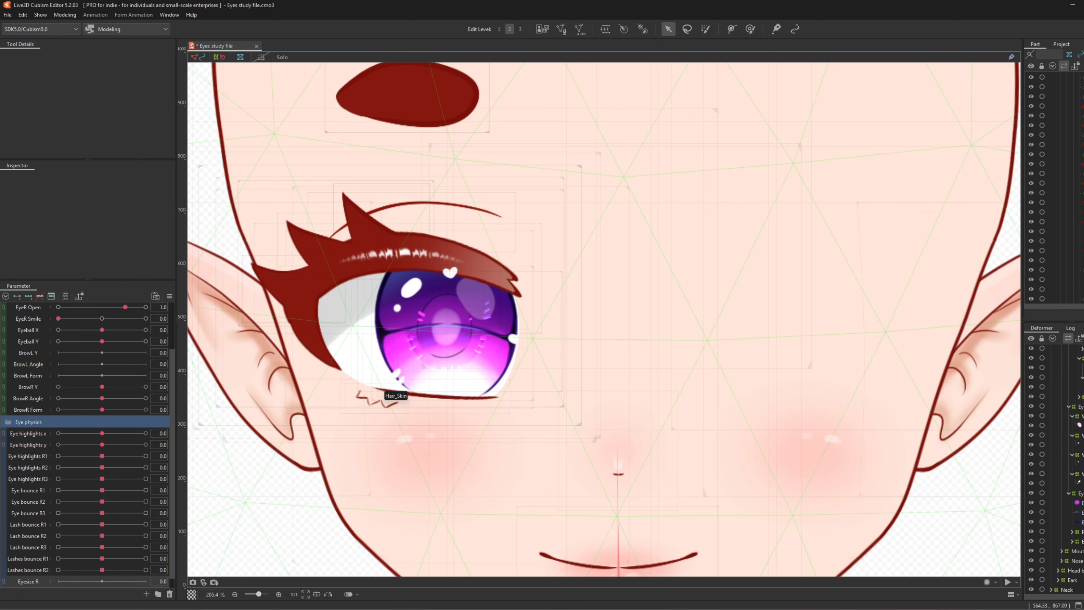
click(1069, 407)
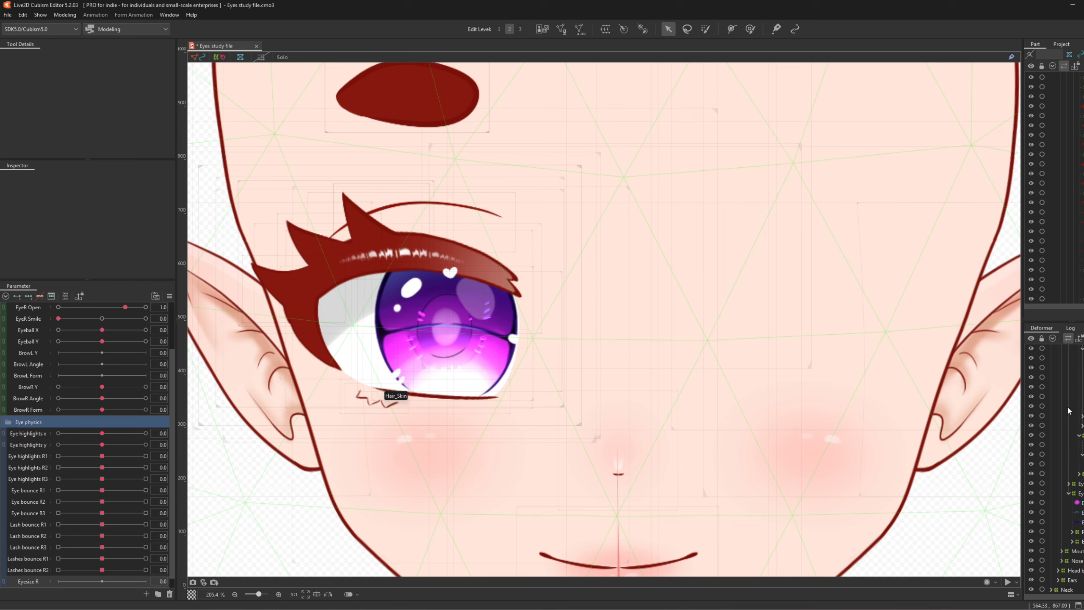
click(1080, 494)
click(1068, 493)
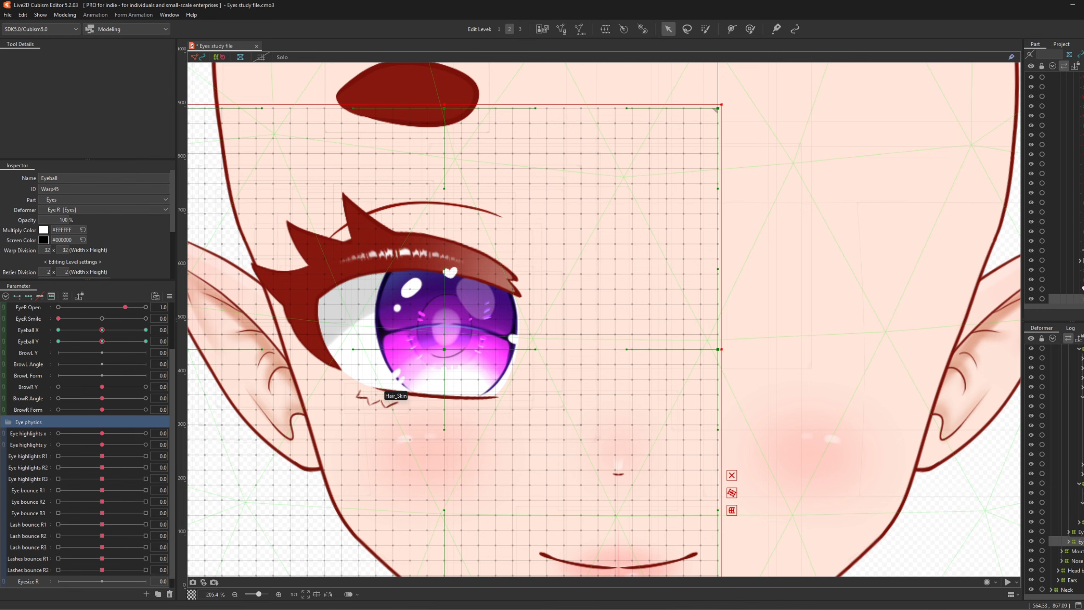
click(1081, 531)
ctrl+click(1080, 541)
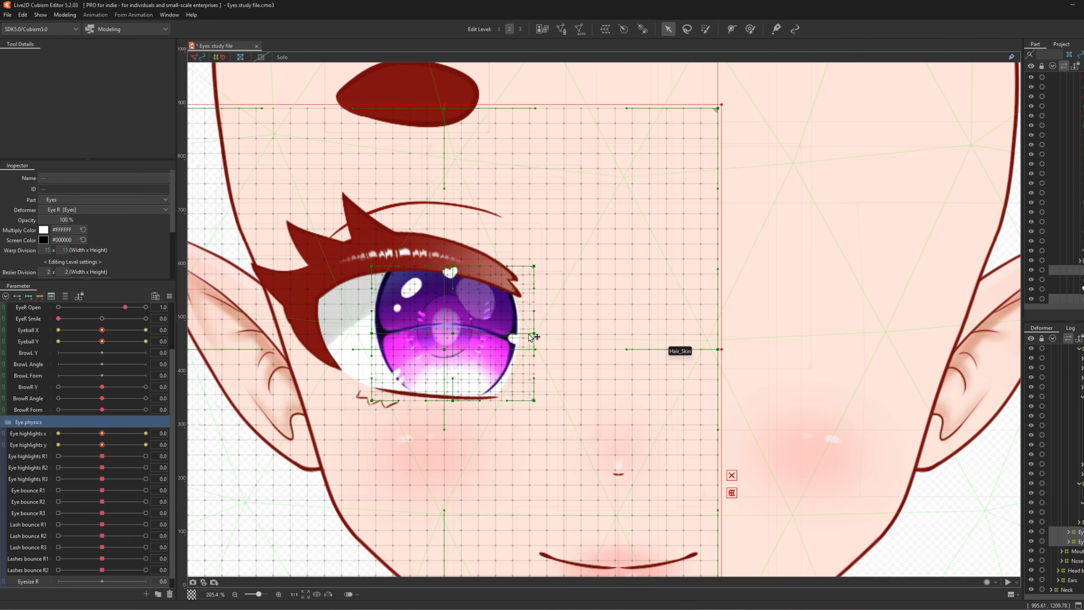
scroll(606, 327, down, 3)
scroll(466, 332, up, 3)
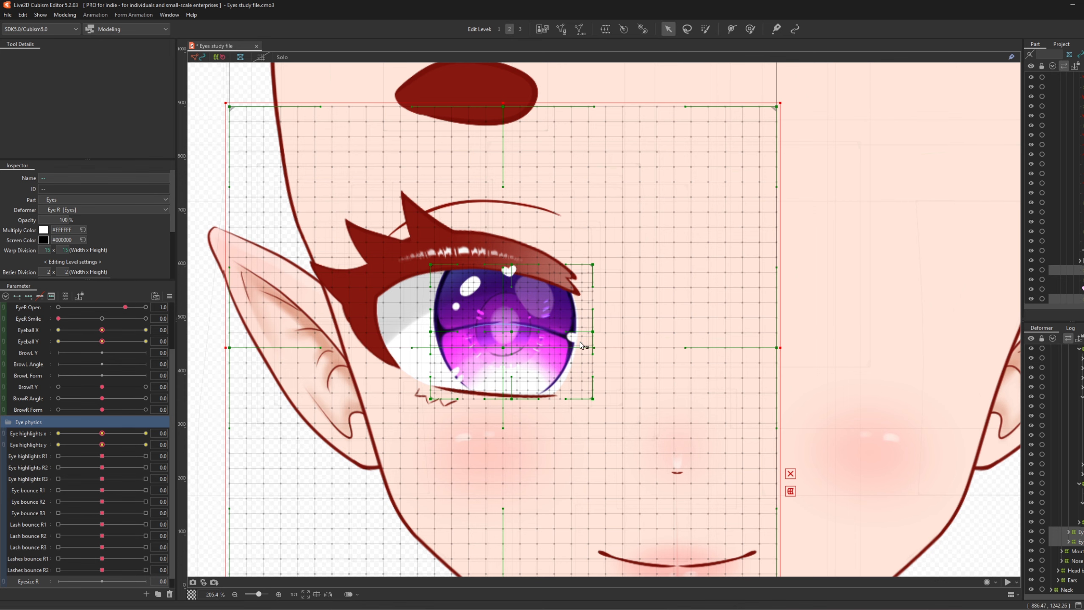
scroll(514, 348, up, 3)
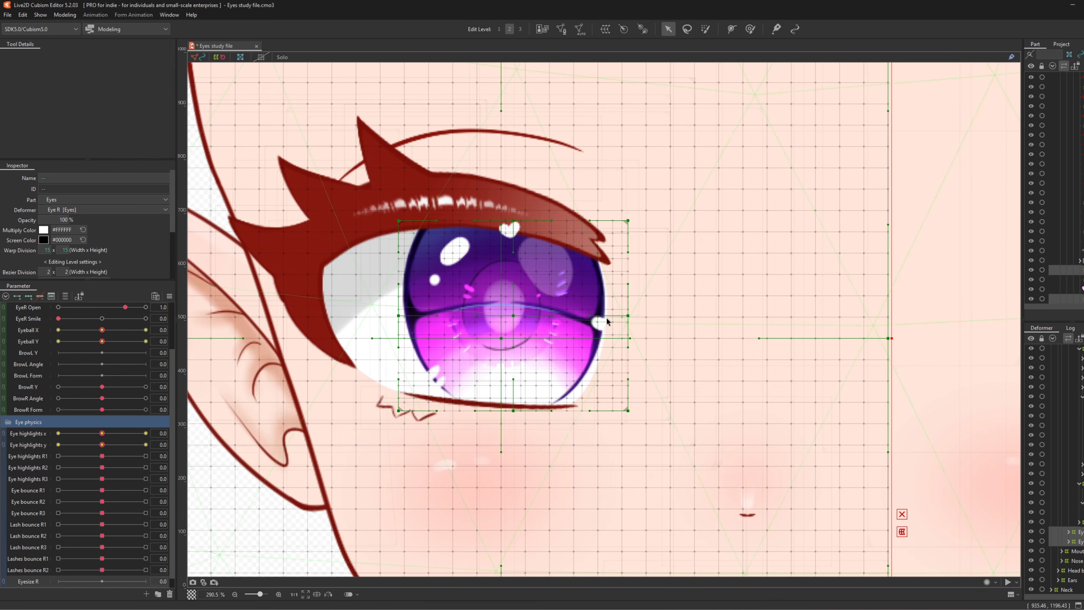
scroll(441, 386, down, 6)
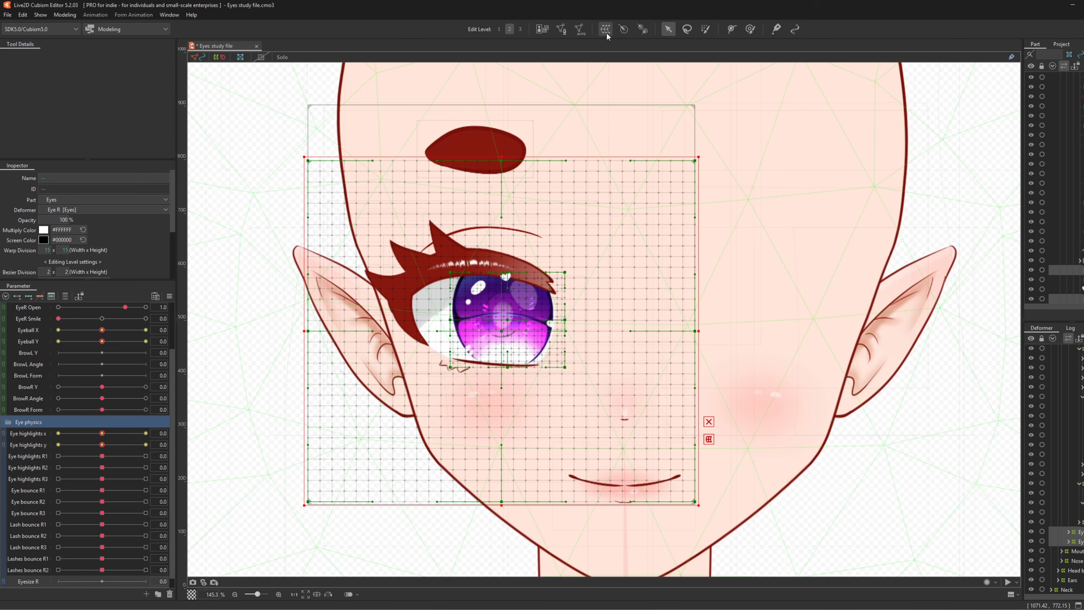
- Create a warp deformer named Eyesize as parent of the selected eye warp deformers
click(605, 29)
text(Eyesize)
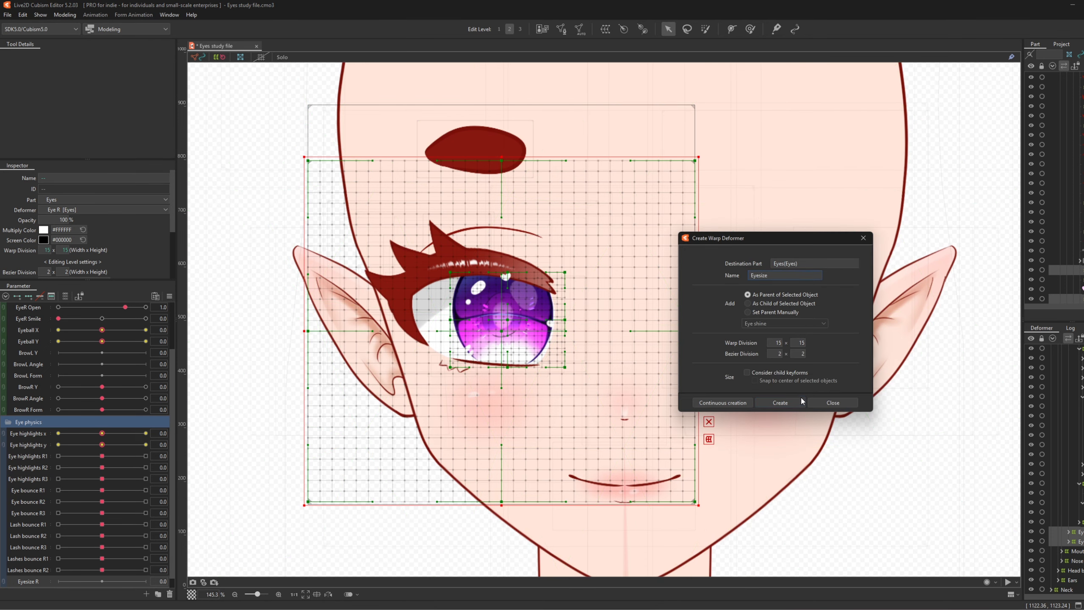
click(781, 402)
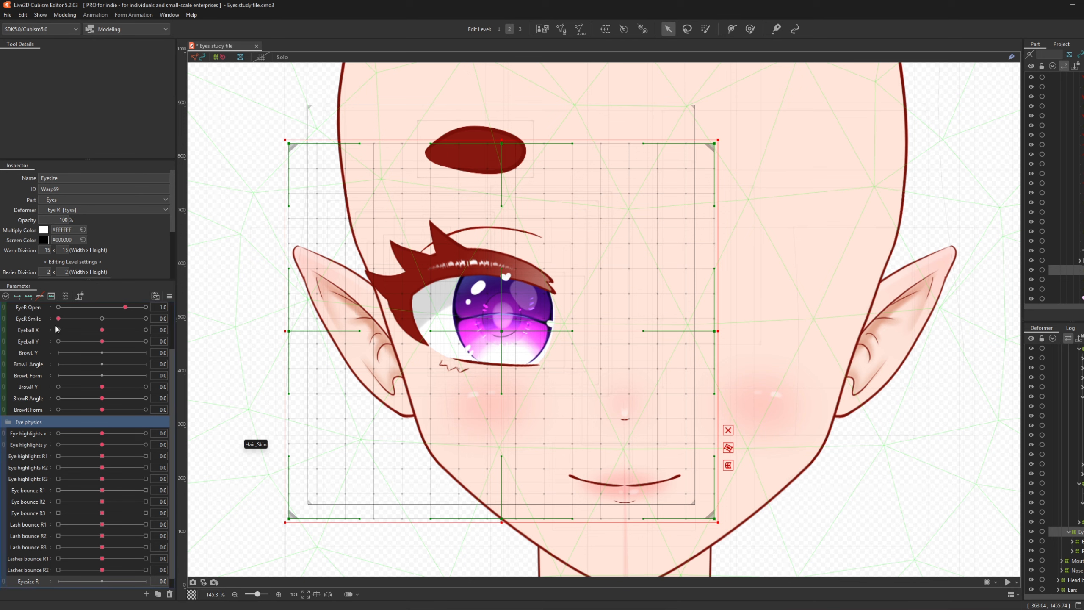
- Undo the trial keys, then set Eyesize R's minimum to 0 and default to 0
click(17, 296)
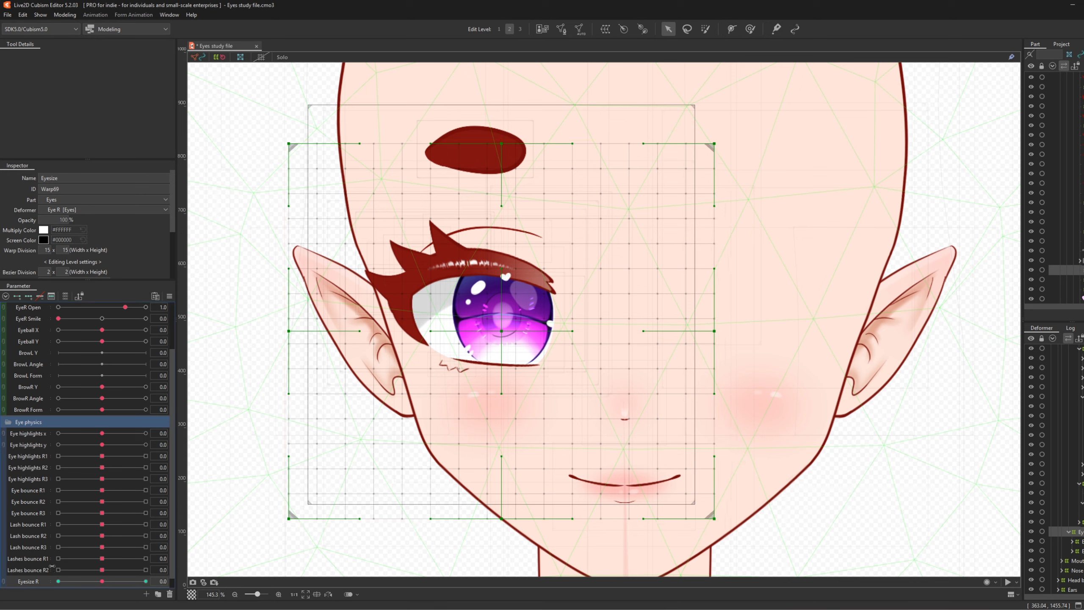
click(146, 581)
key(ctrl+z)
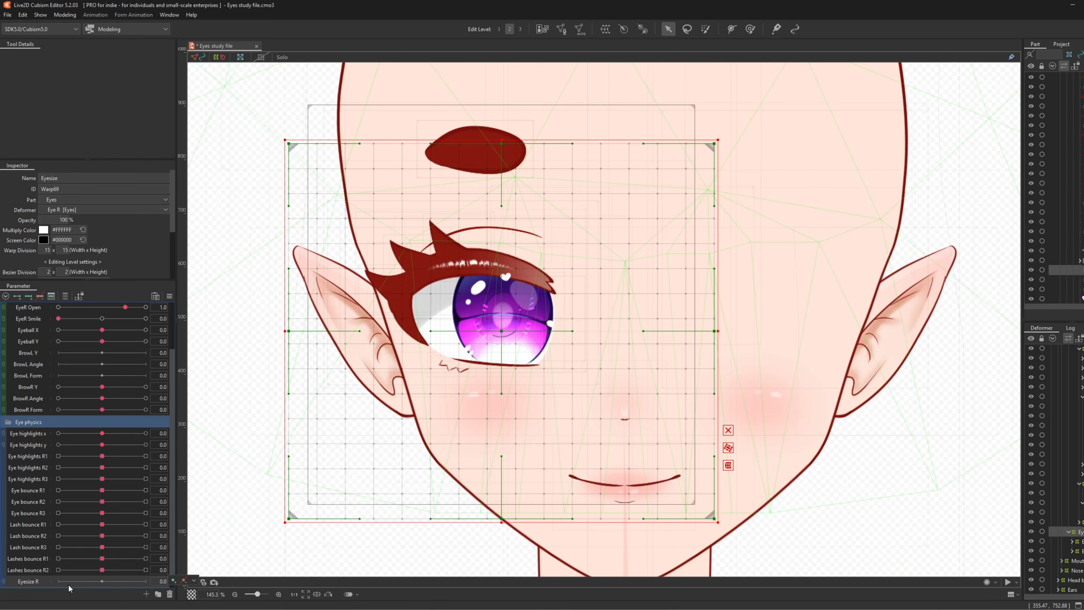
right_click(37, 585)
click(64, 571)
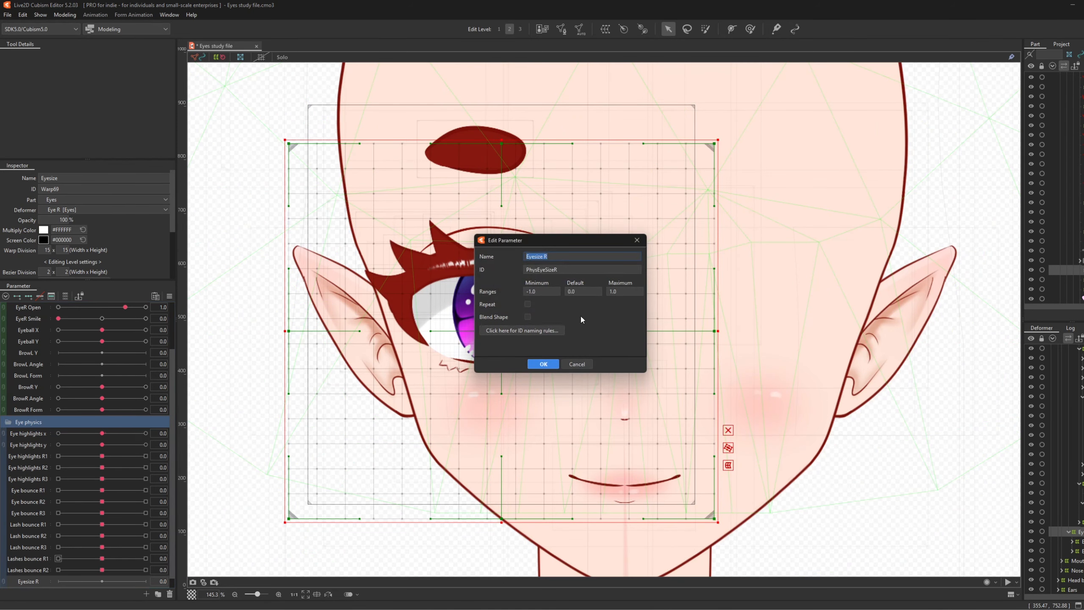
click(540, 291)
text(0)
click(581, 294)
text(0)
click(543, 363)
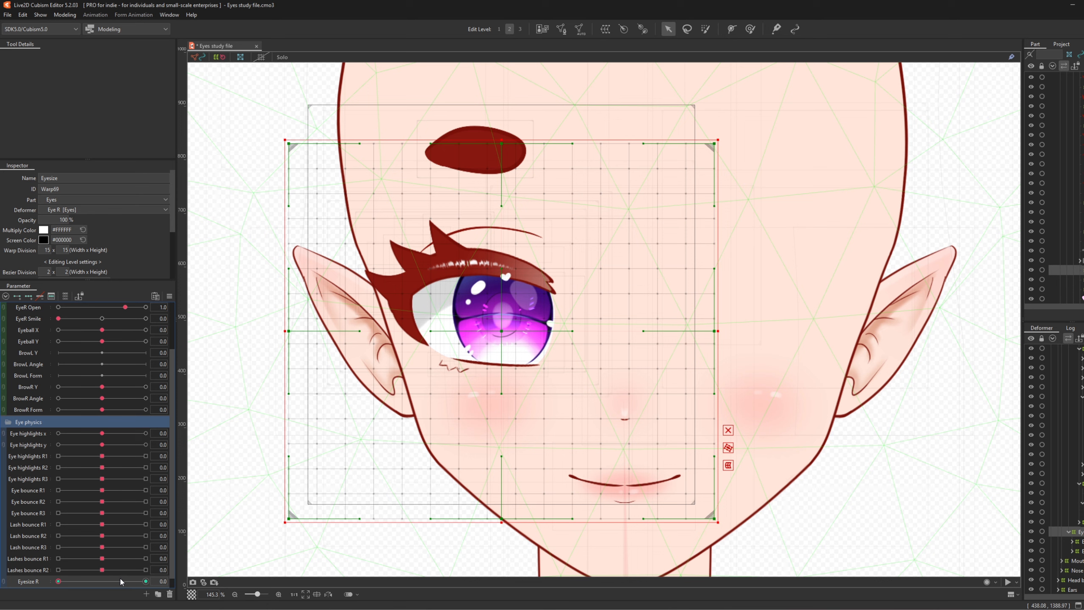
- Add Eyesize R keys at 0.7 and 1.0, shrinking the Eyesize deformer at 1.0
click(121, 581)
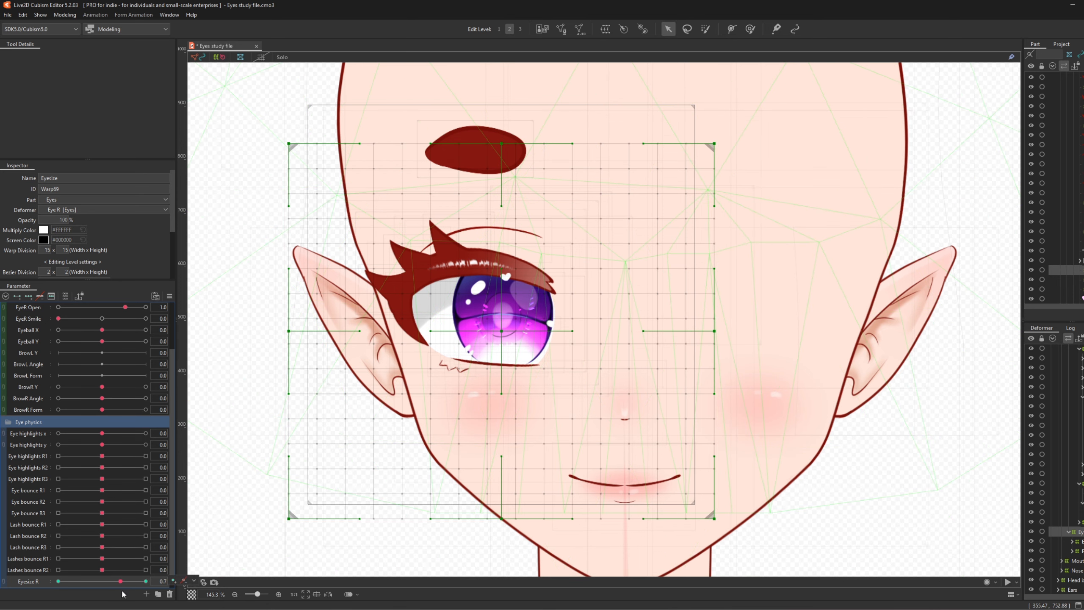
click(174, 581)
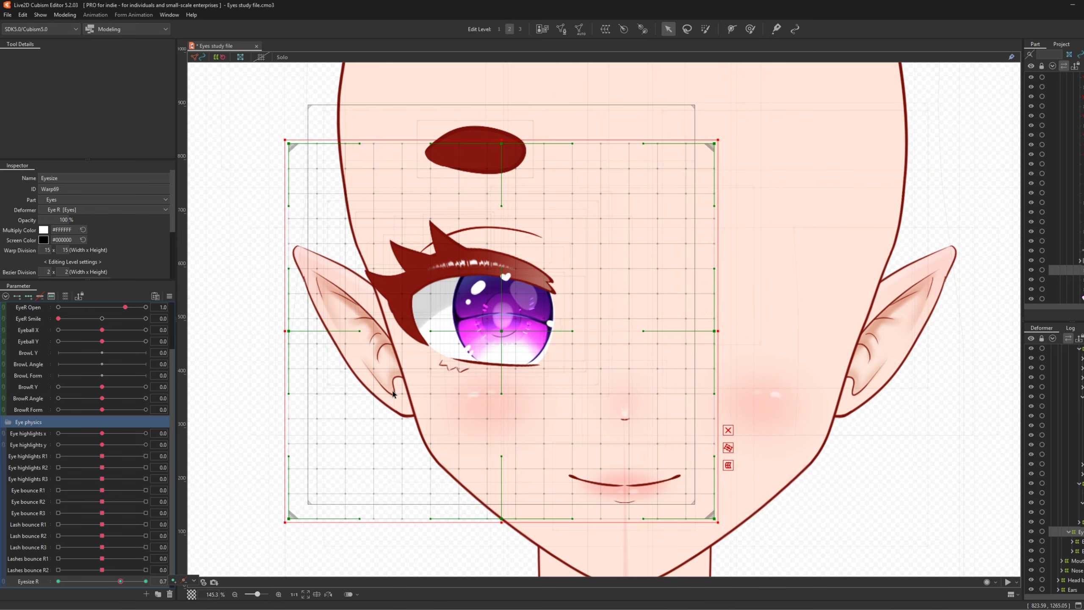
click(146, 581)
click(146, 581)
drag(284, 523, 348, 467)
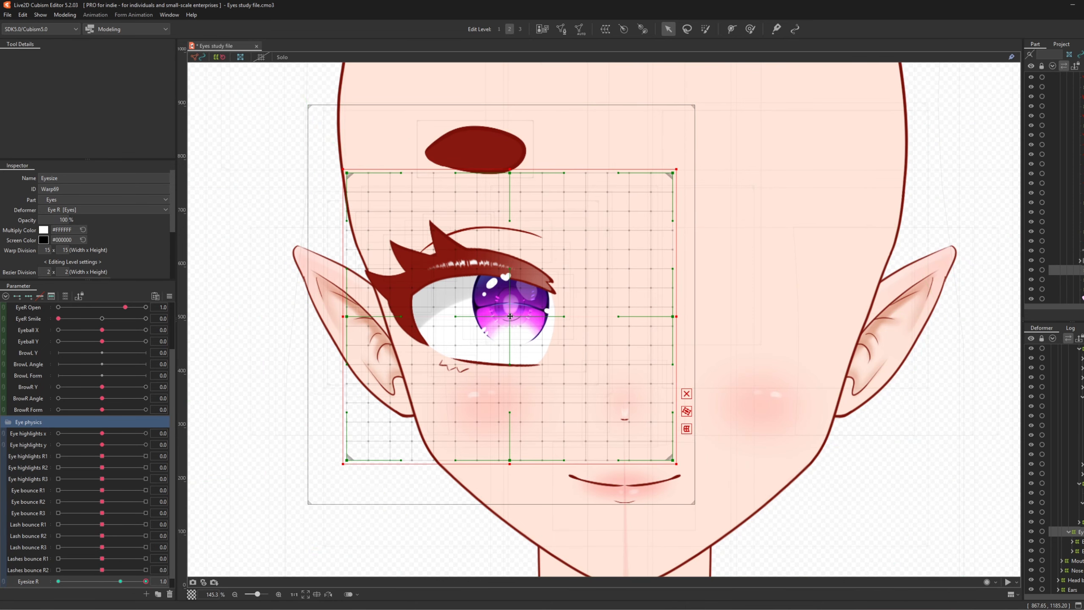
drag(510, 316, 498, 329)
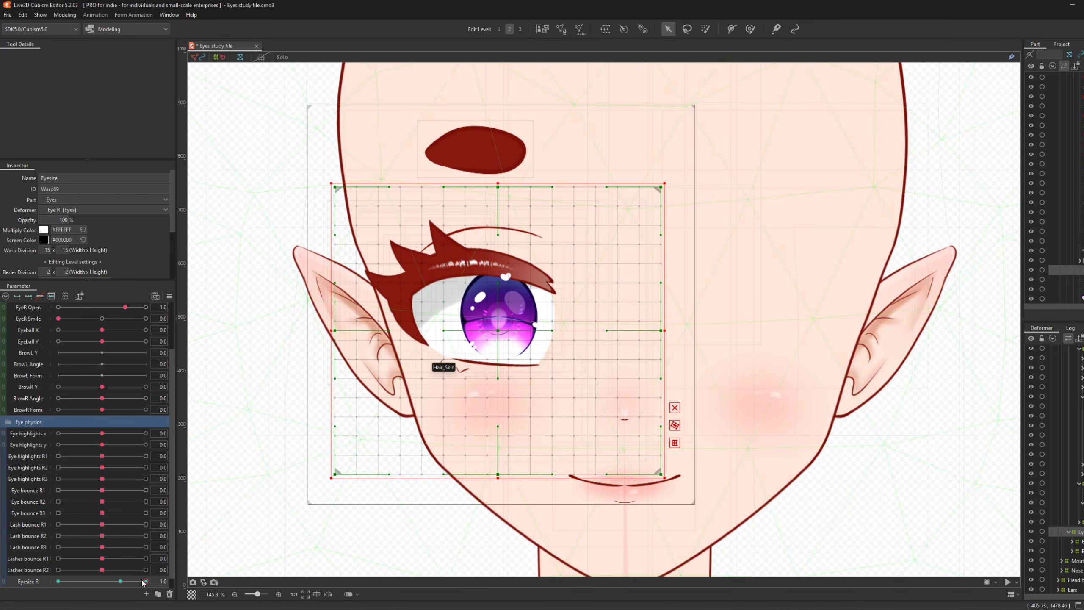
- At Eyesize R 0.0, enlarge and recentre the Eyesize deformer over the eye
drag(144, 582, 1, 587)
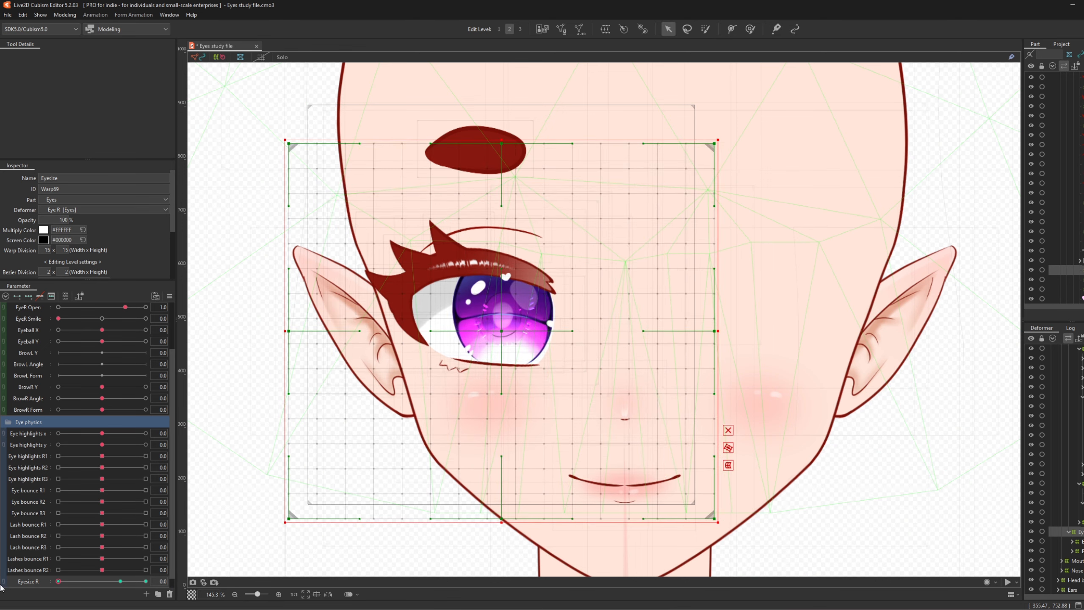
drag(287, 523, 234, 550)
drag(481, 353, 493, 340)
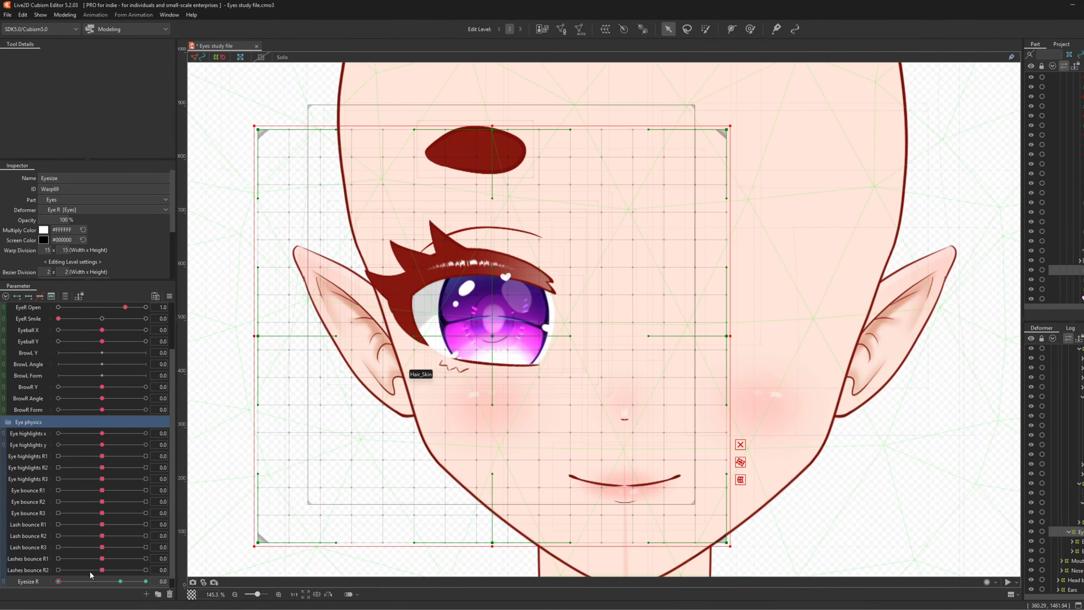
drag(58, 581, 1, 586)
drag(490, 335, 498, 332)
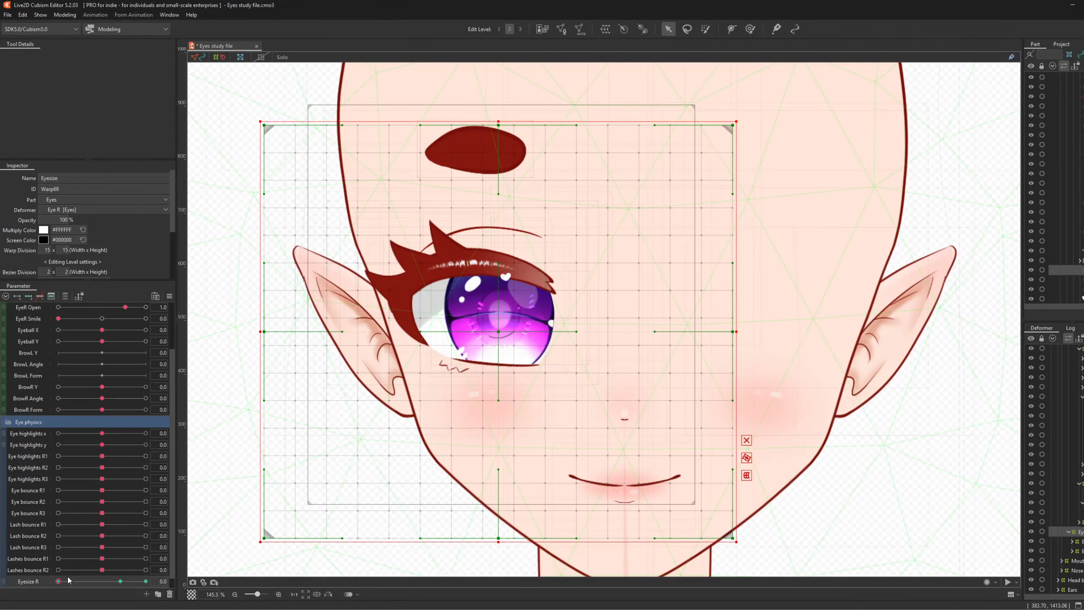
- Preview the eye resizing by moving Eyesize R through 1.0, the middle and 0.7
drag(58, 581, 146, 582)
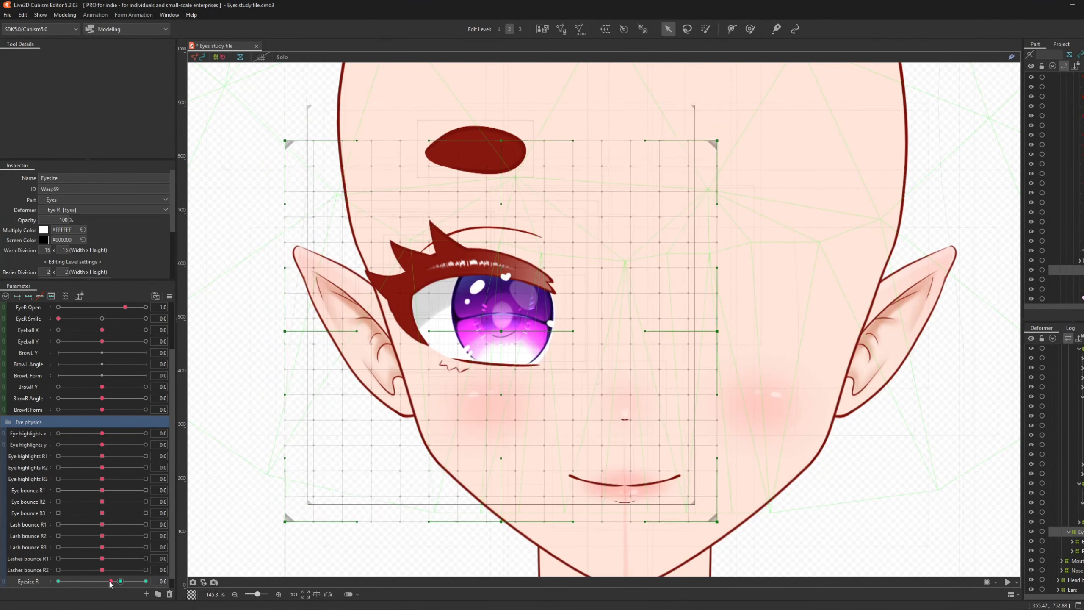
click(500, 331)
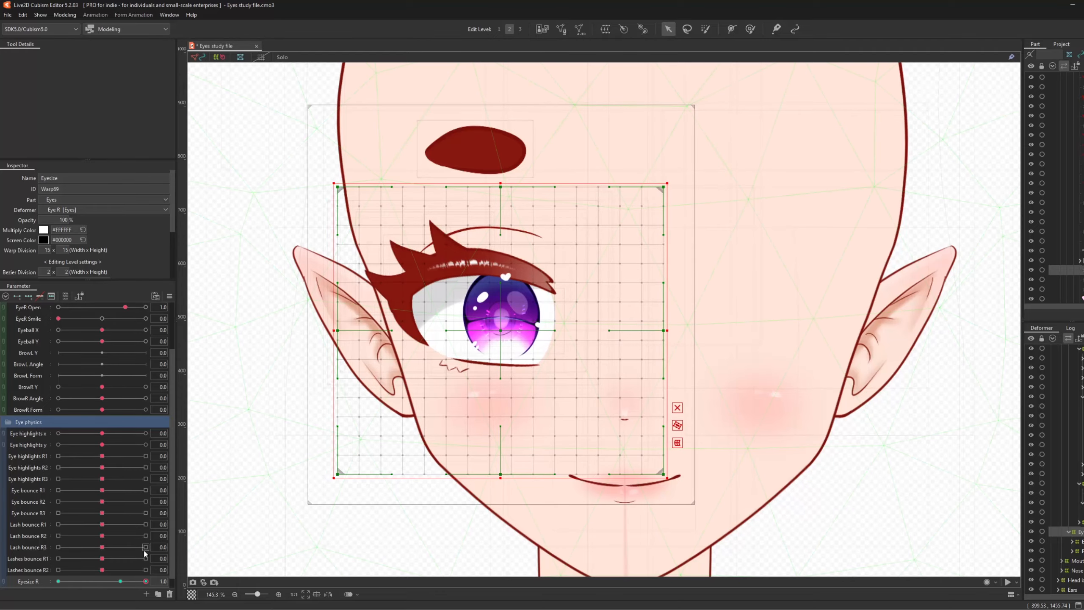
click(99, 581)
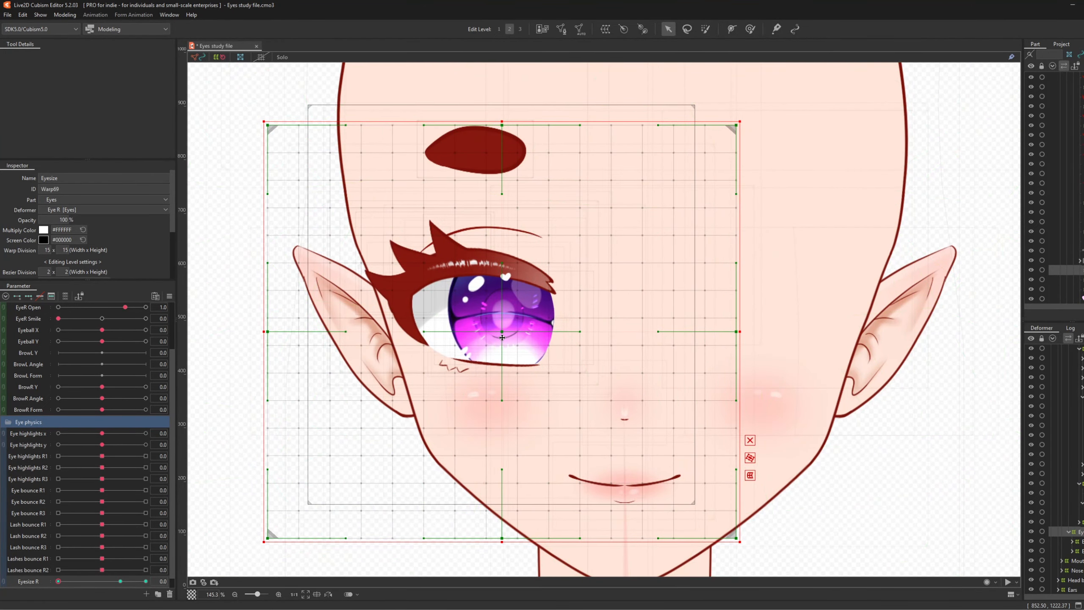
drag(59, 580, 235, 580)
drag(113, 583, 120, 581)
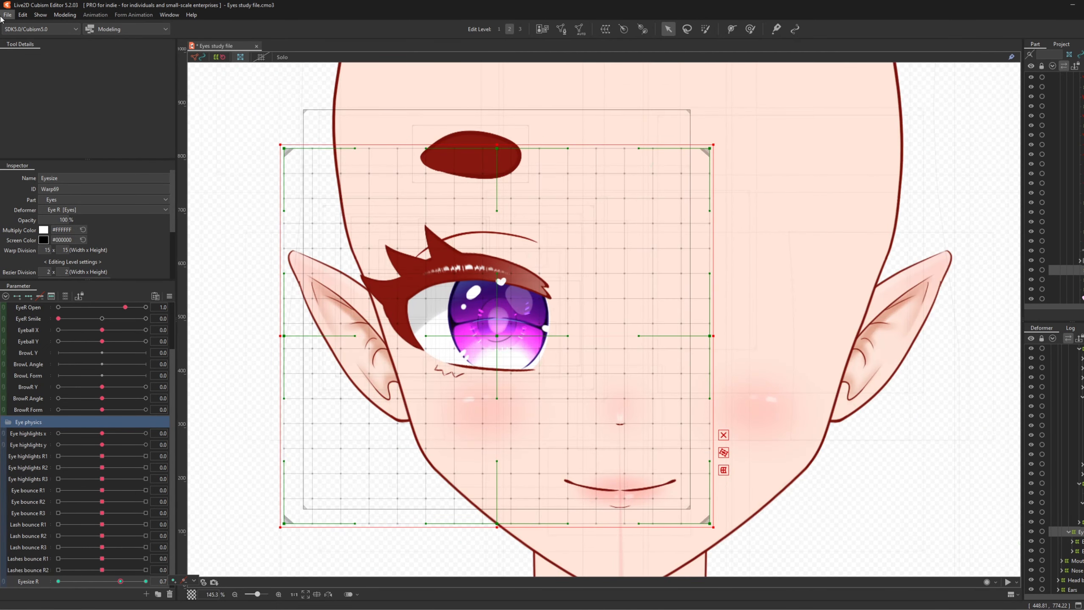
- Save the project and open Physics Settings
click(4, 16)
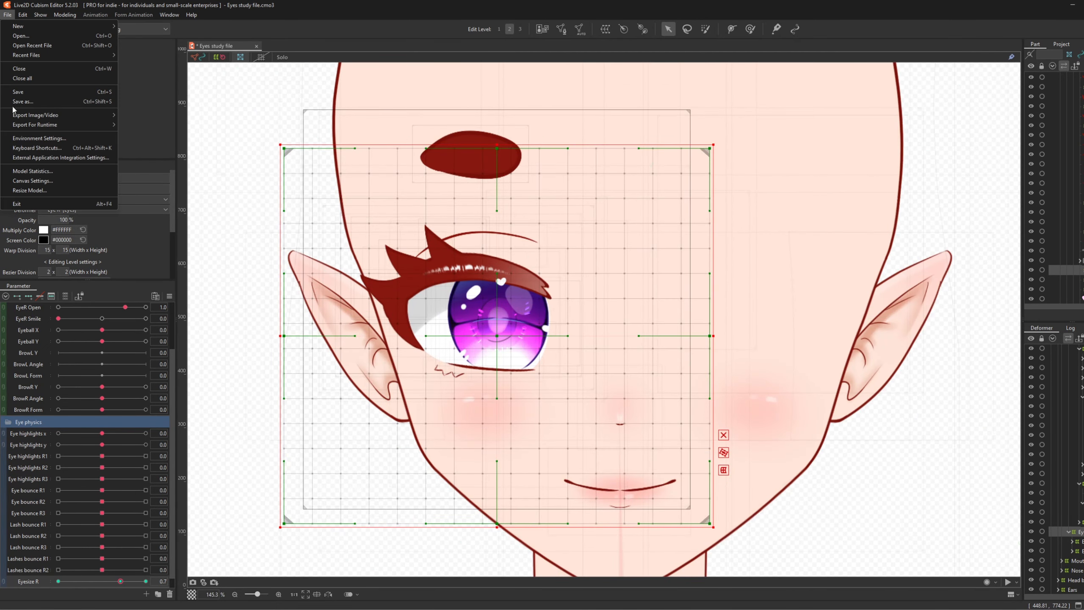
click(26, 91)
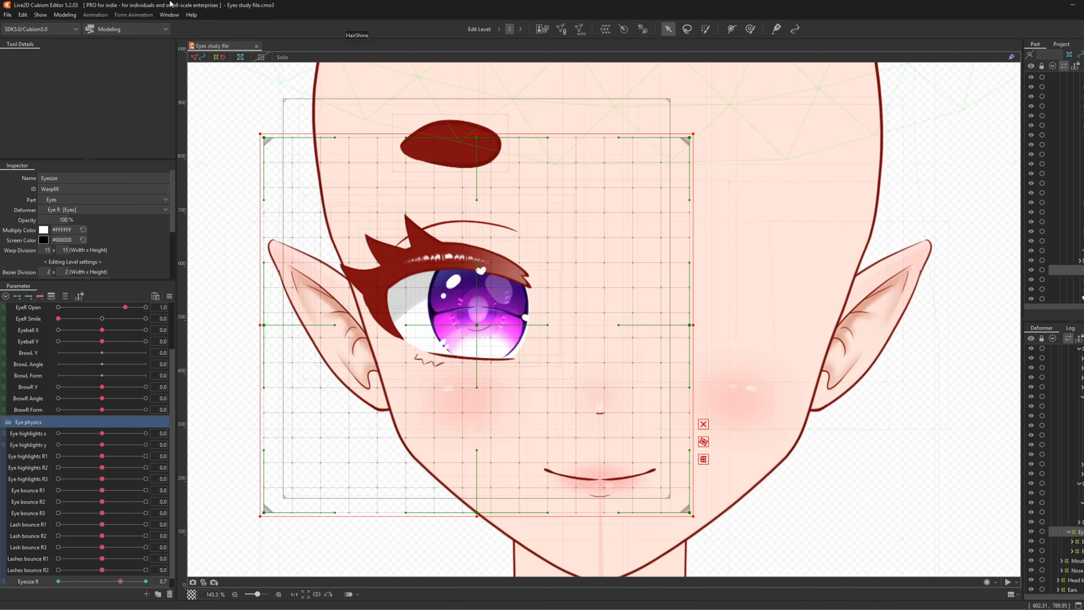
click(70, 15)
click(88, 210)
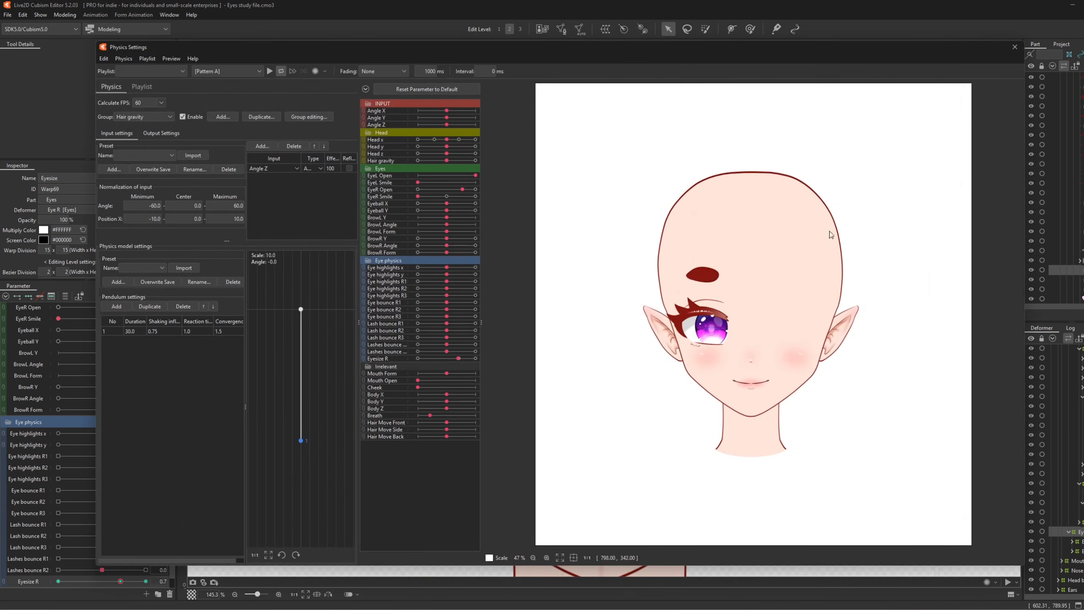
- Set Angle X, Y and Z cursor tracking to Unset, then test the eyes following the cursor
scroll(714, 346, up, 3)
click(171, 58)
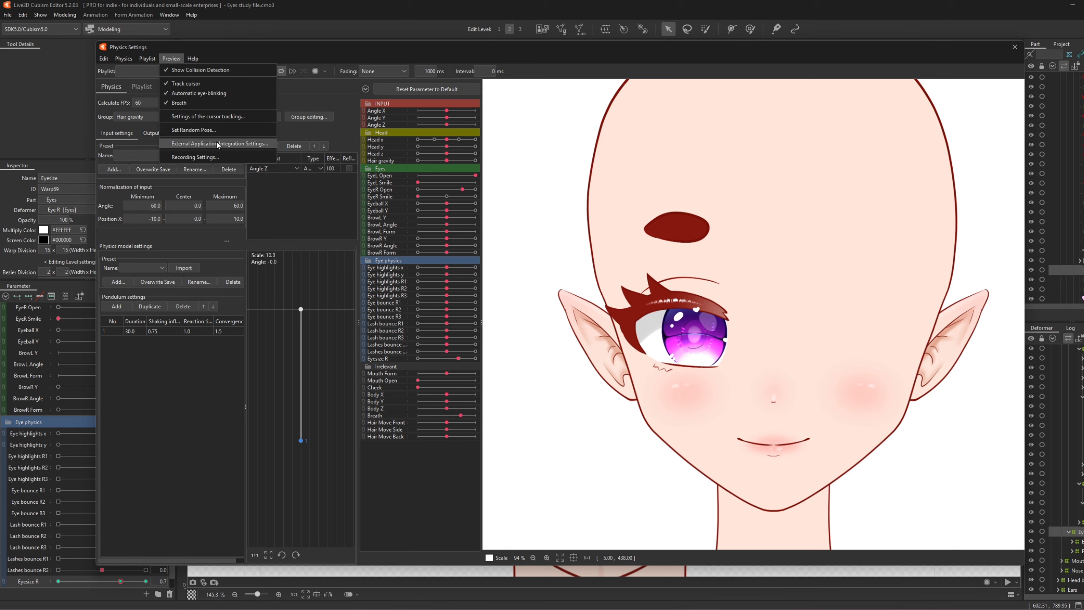
click(208, 117)
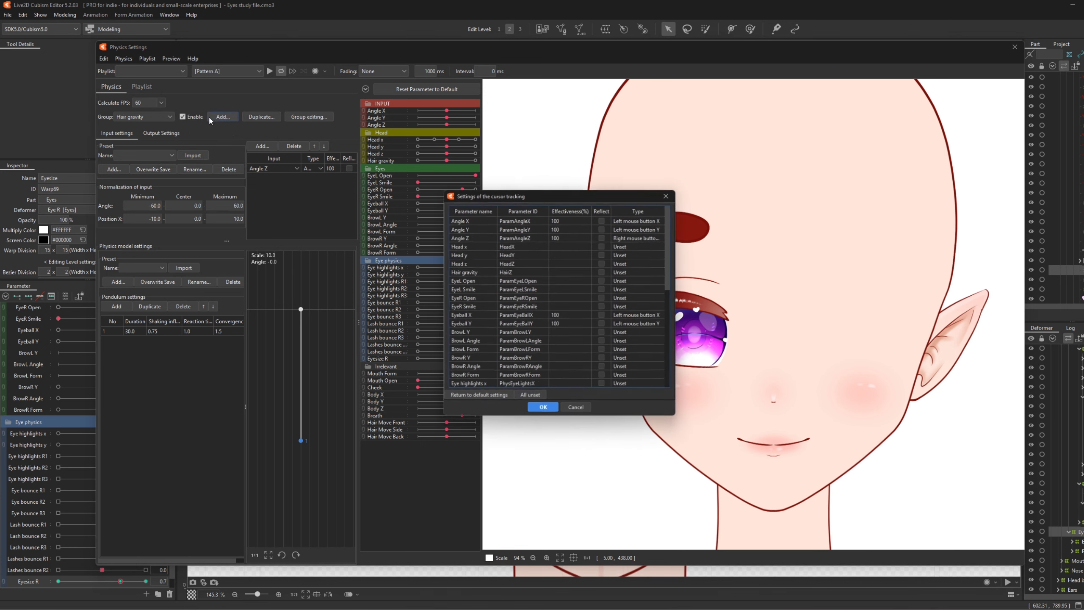
click(627, 218)
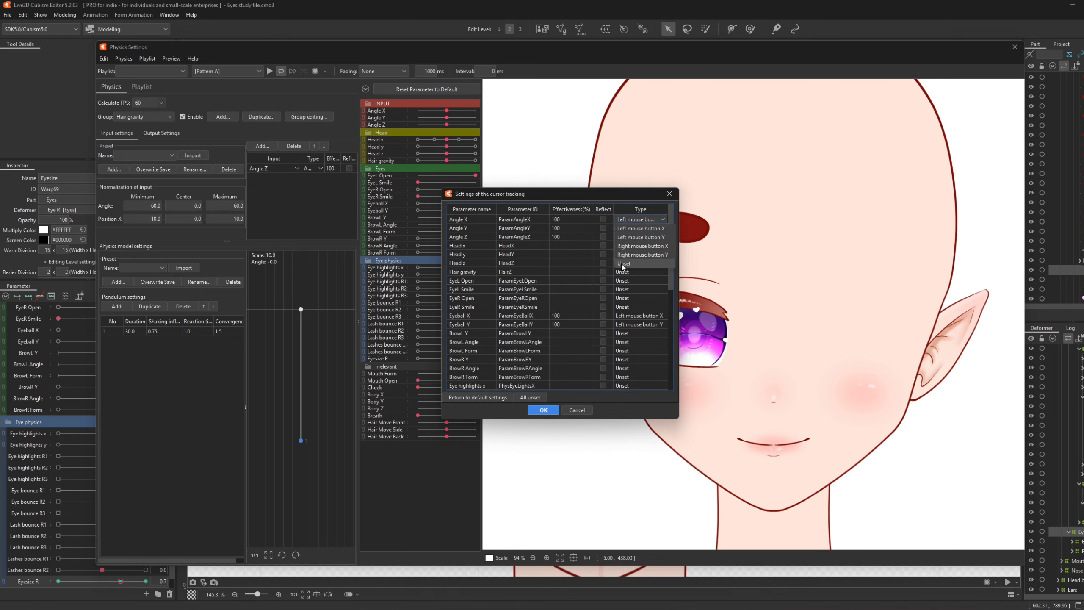
click(624, 263)
click(626, 227)
click(626, 274)
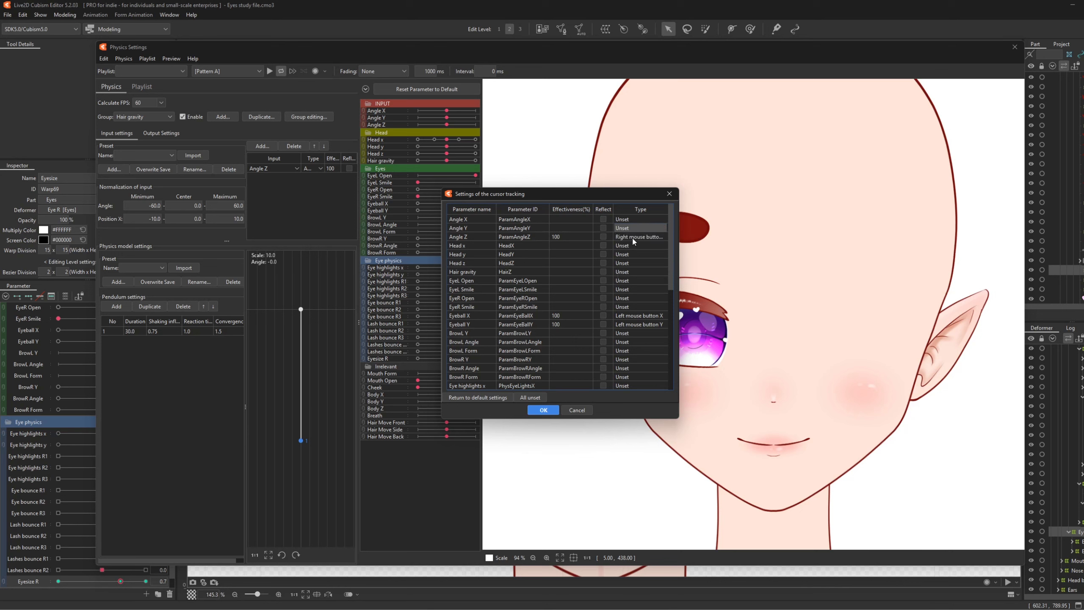
click(632, 237)
click(631, 280)
click(536, 413)
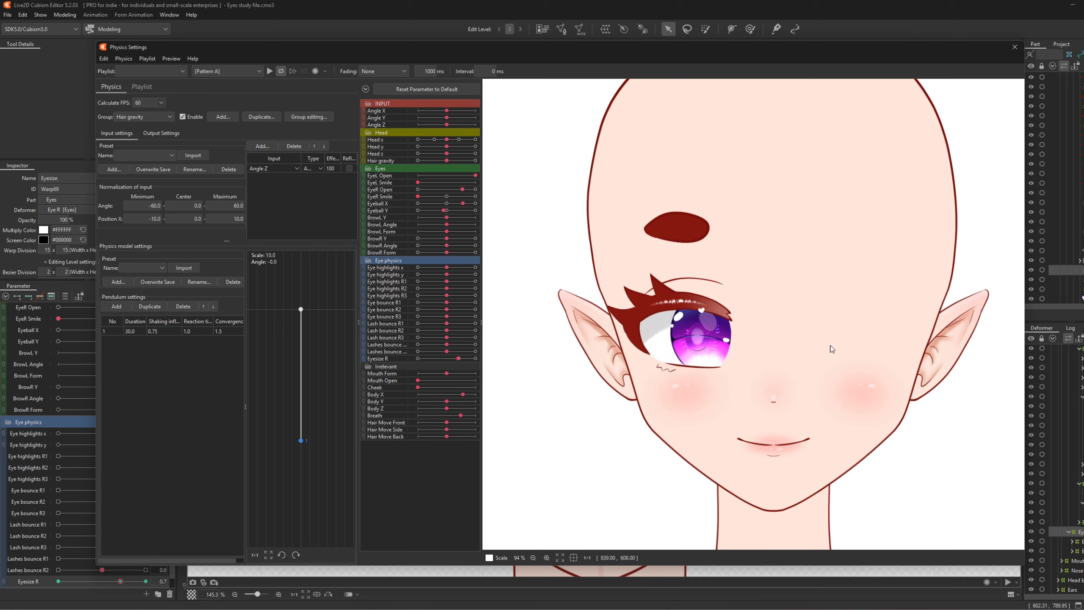
drag(561, 329, 770, 227)
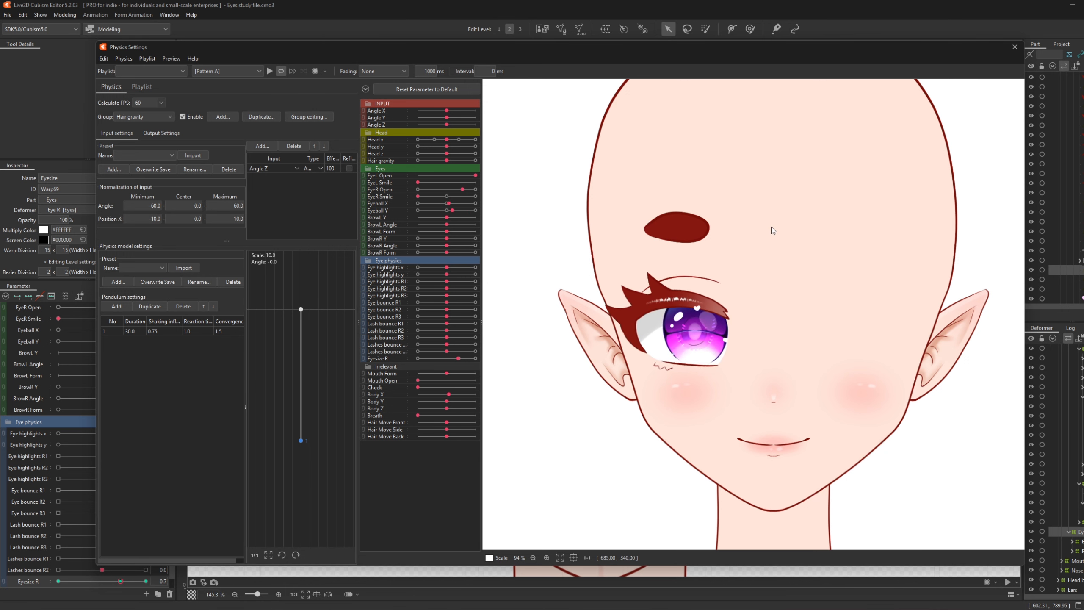
- Add the Eyeshine x physics group from the Slow delay pendulum preset
click(228, 119)
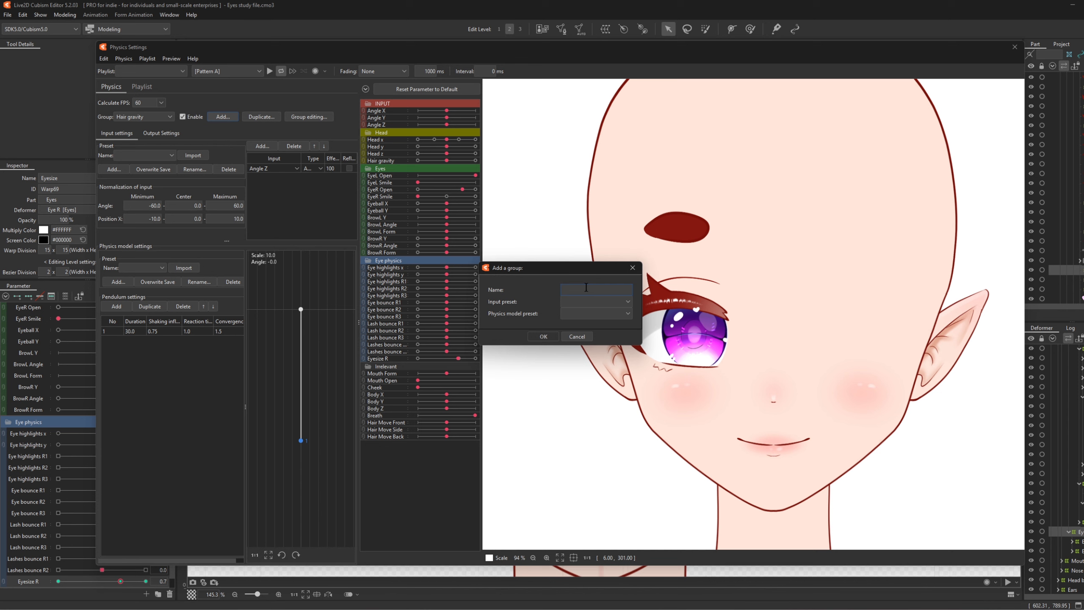
text(Eyeshine x)
click(575, 314)
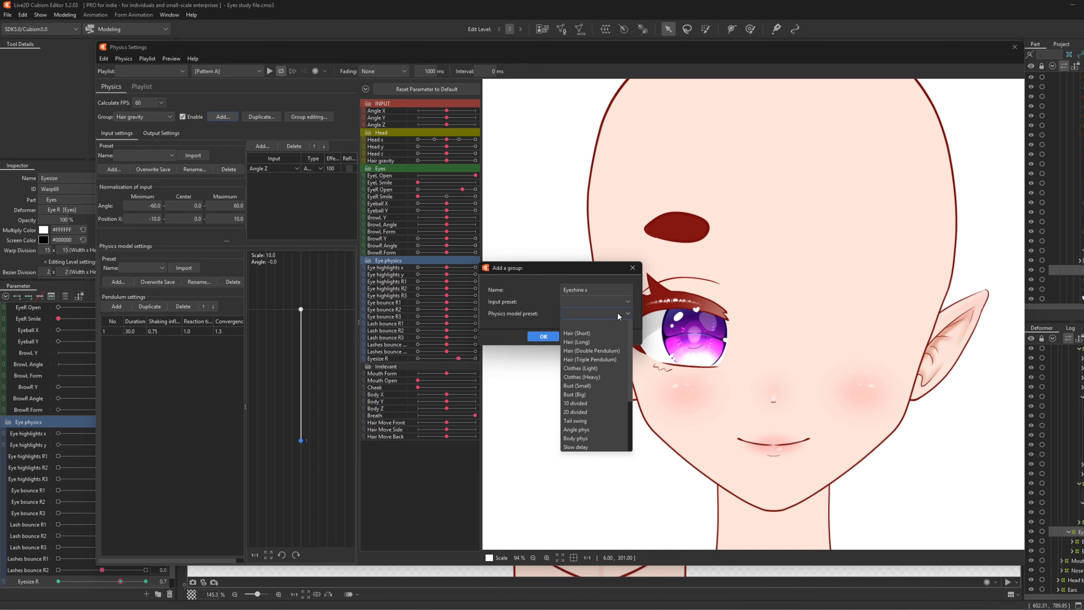
drag(630, 329, 624, 416)
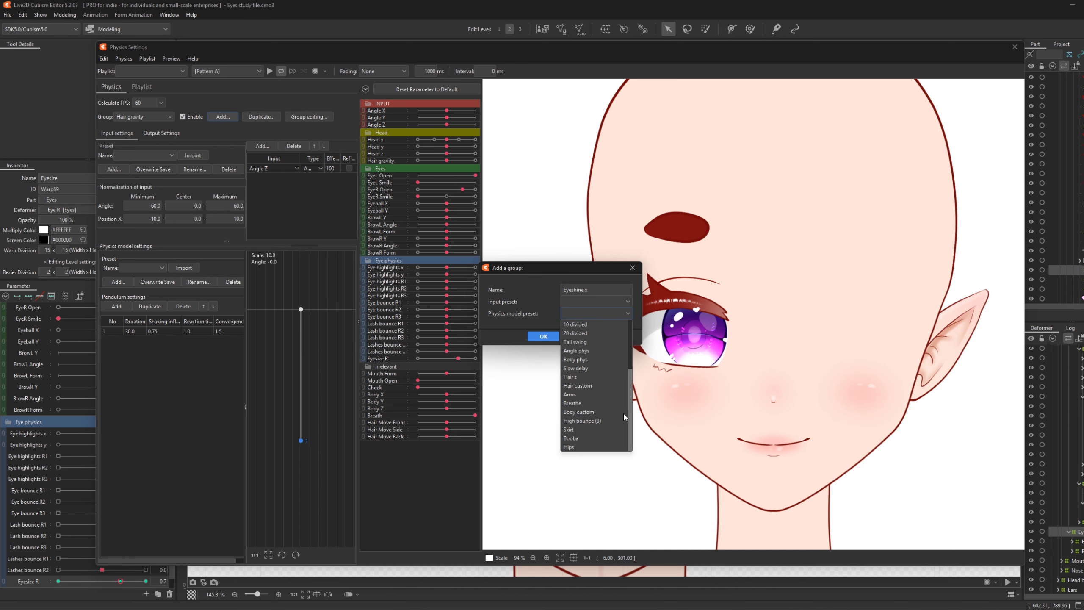
click(583, 369)
click(543, 337)
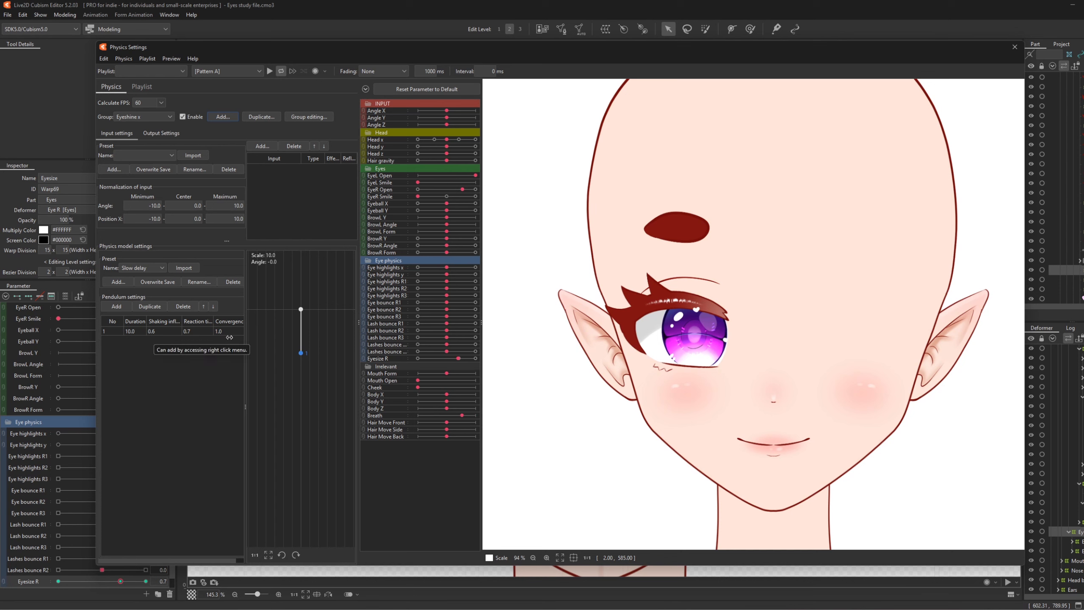
- Add Eyeball X as the Eyeshine x group's input parameter
click(262, 146)
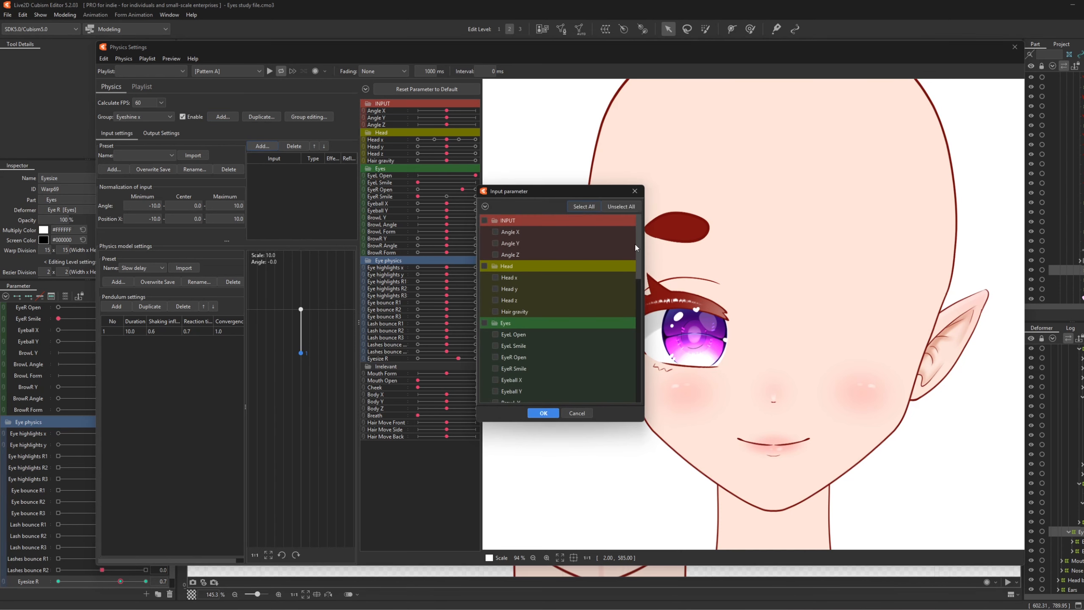
drag(636, 247, 639, 257)
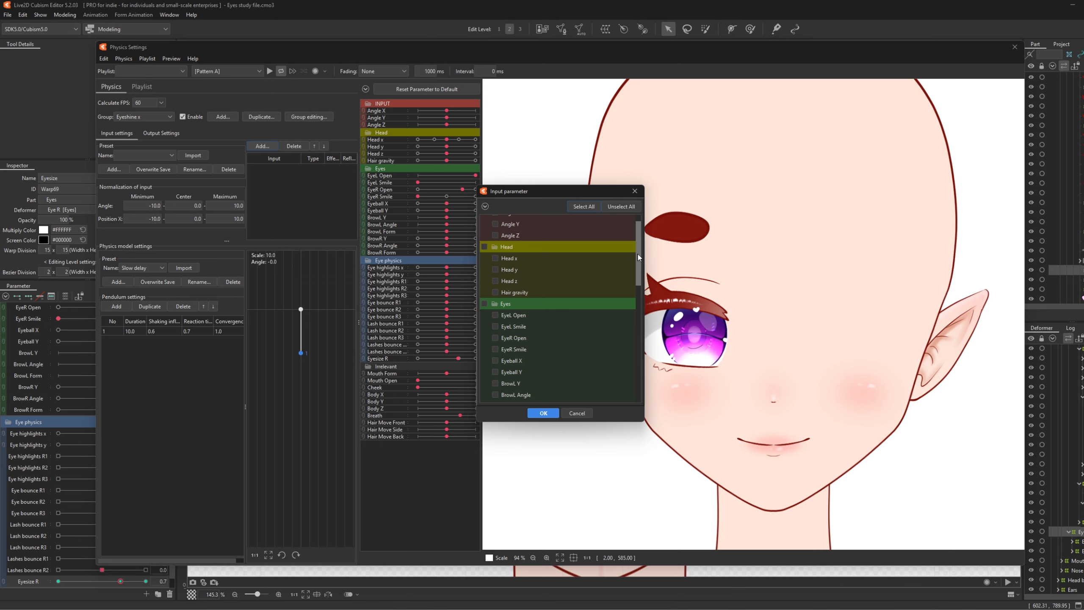
scroll(639, 256, down, 3)
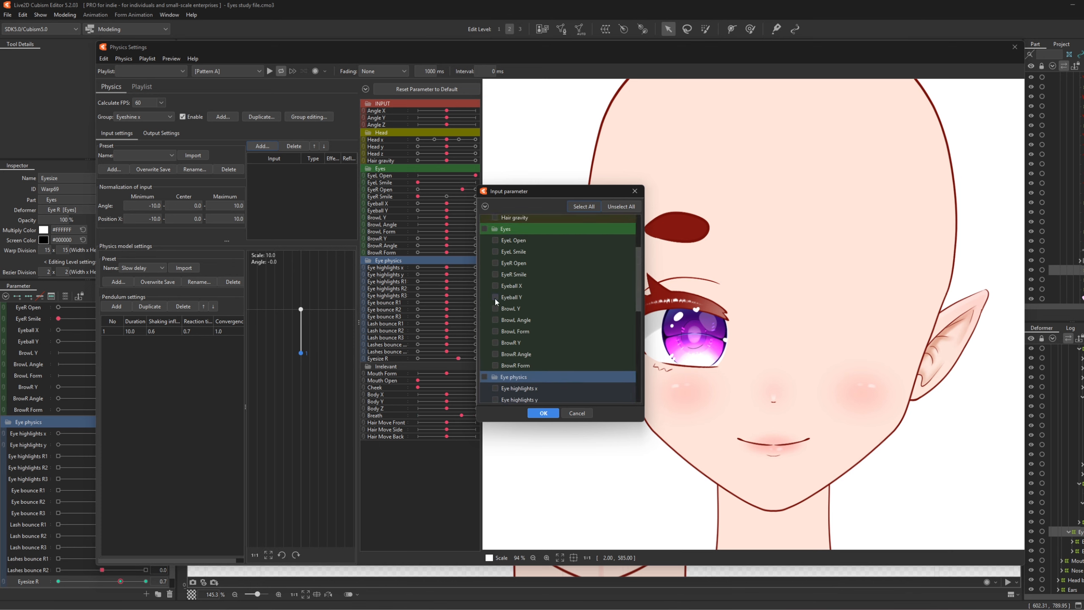
click(495, 285)
click(543, 412)
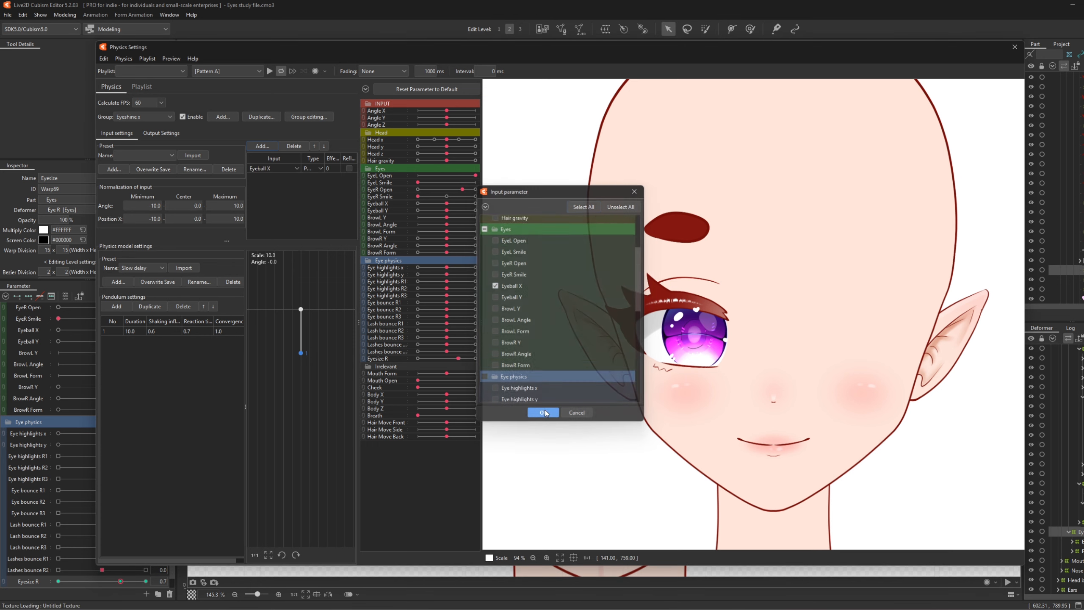
- Make the Eyeball X input type Angle with an effect of 100
click(315, 168)
click(315, 182)
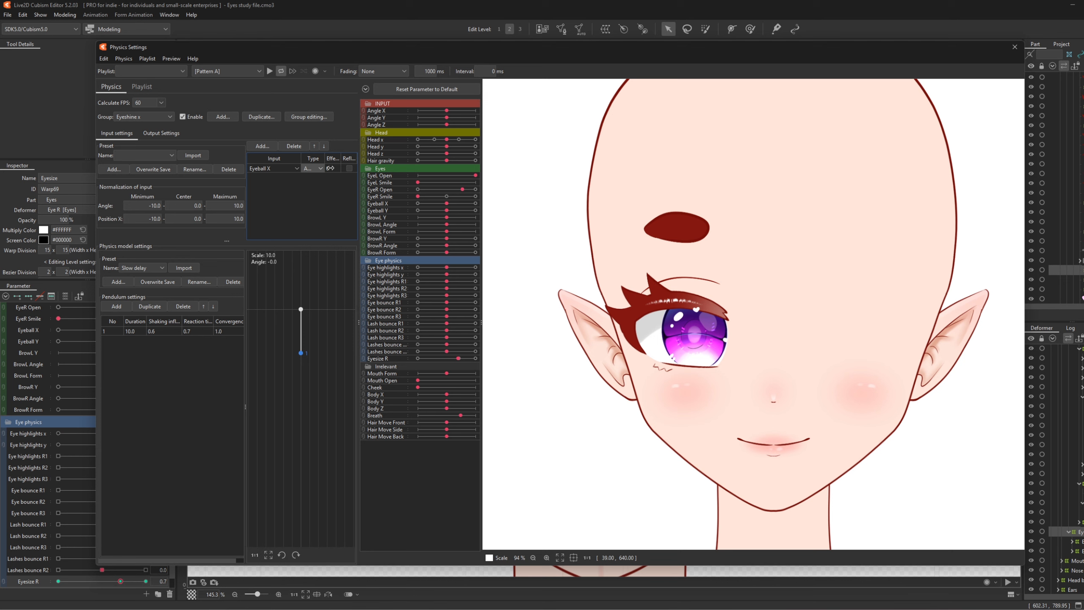
double_click(329, 168)
text(100)
key(Return)
- Add Eye highlights x as the group's output and increase its scale to 5.73
click(161, 133)
click(111, 146)
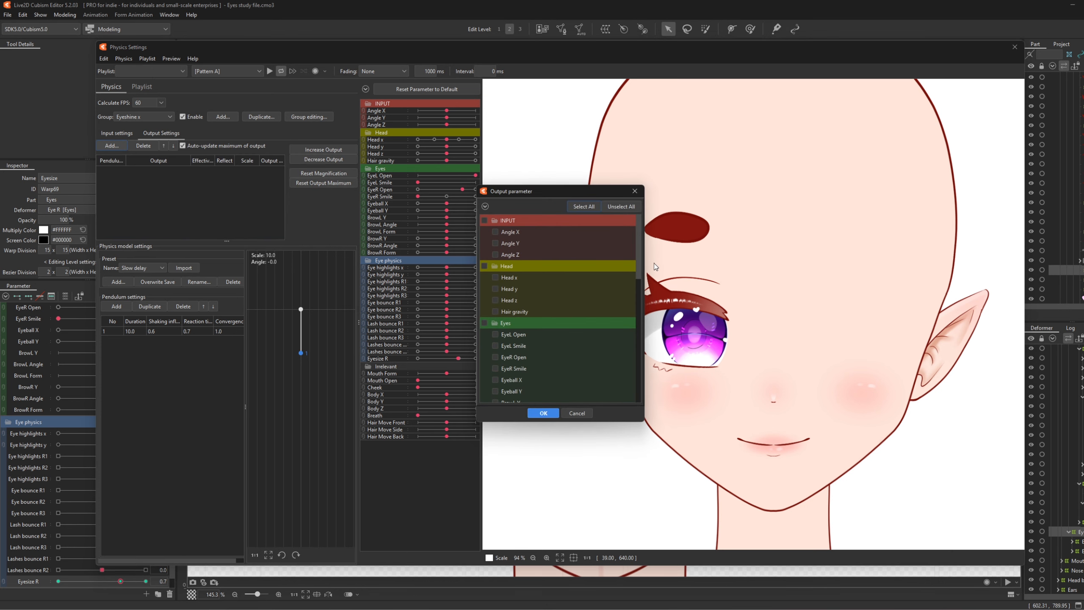
drag(639, 251, 623, 334)
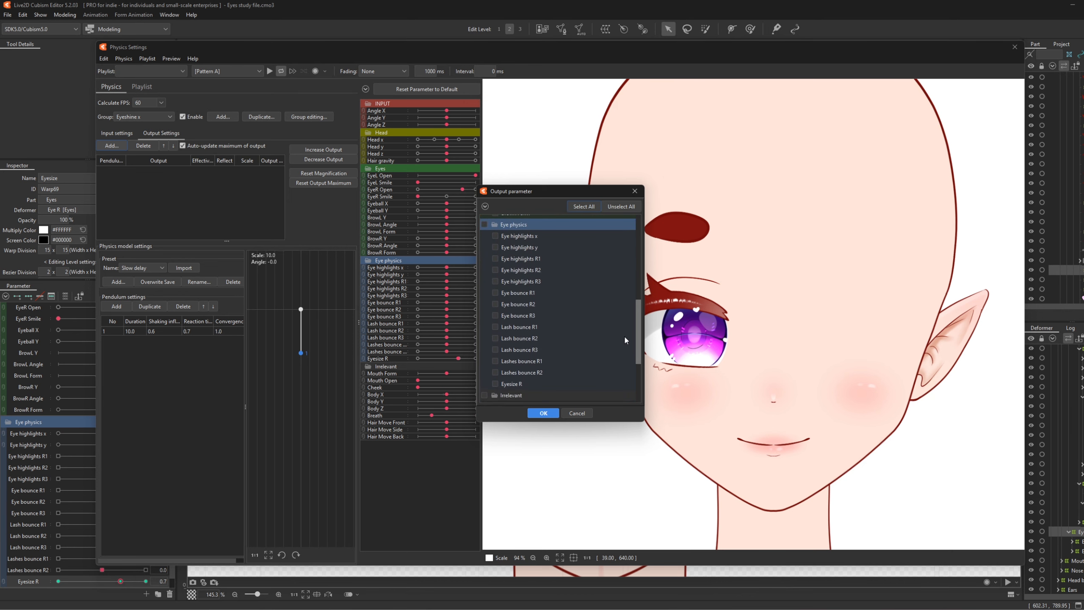
click(495, 236)
click(546, 412)
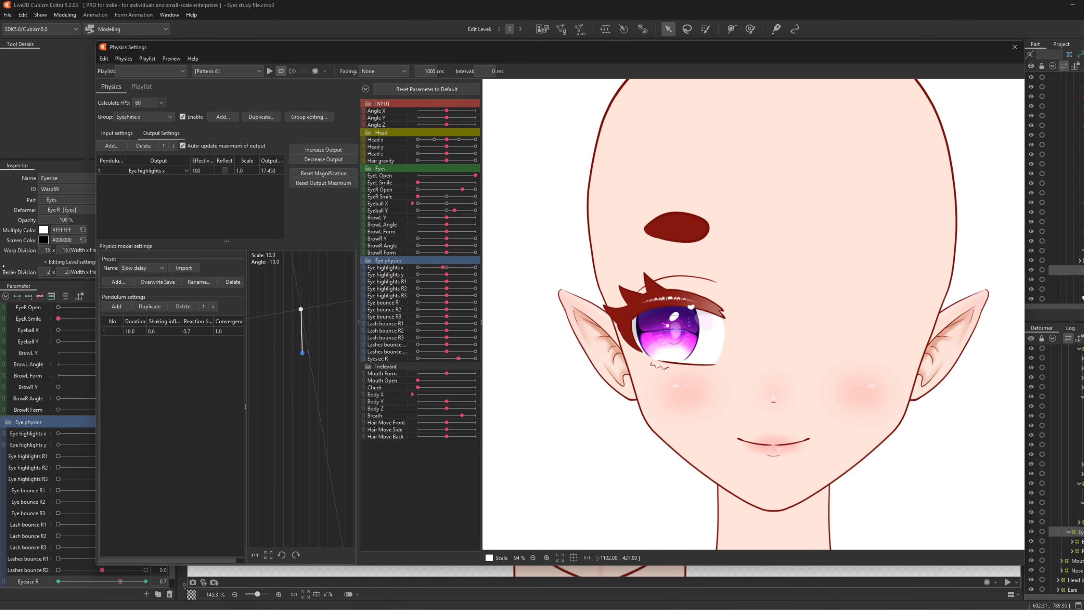
click(301, 149)
click(588, 318)
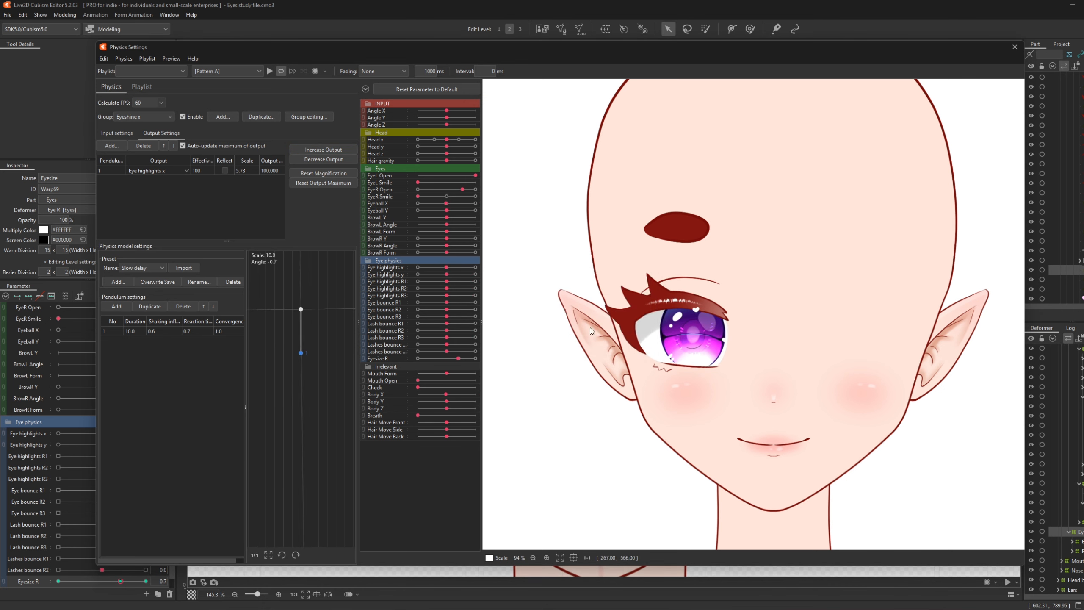
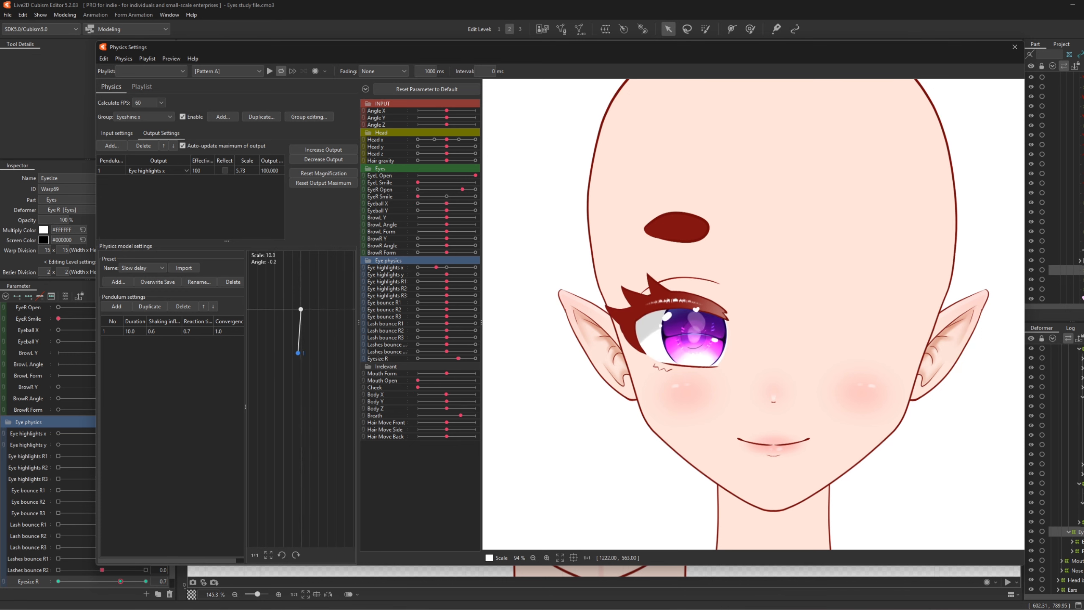
- Duplicate the Eyeshine x physics group and name the copy Eyeshine y
click(254, 118)
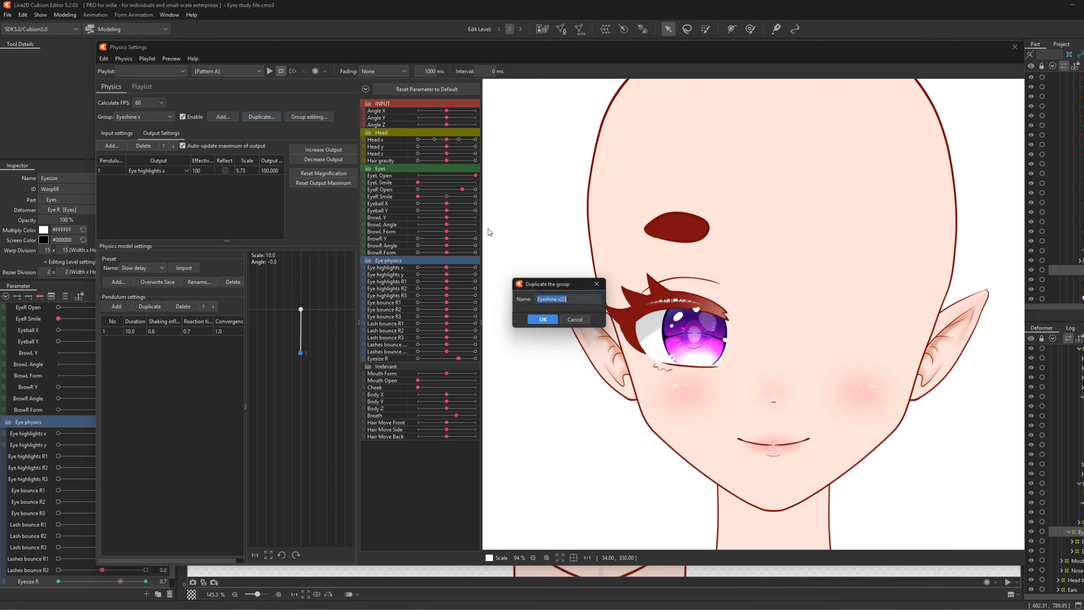
drag(559, 300, 628, 307)
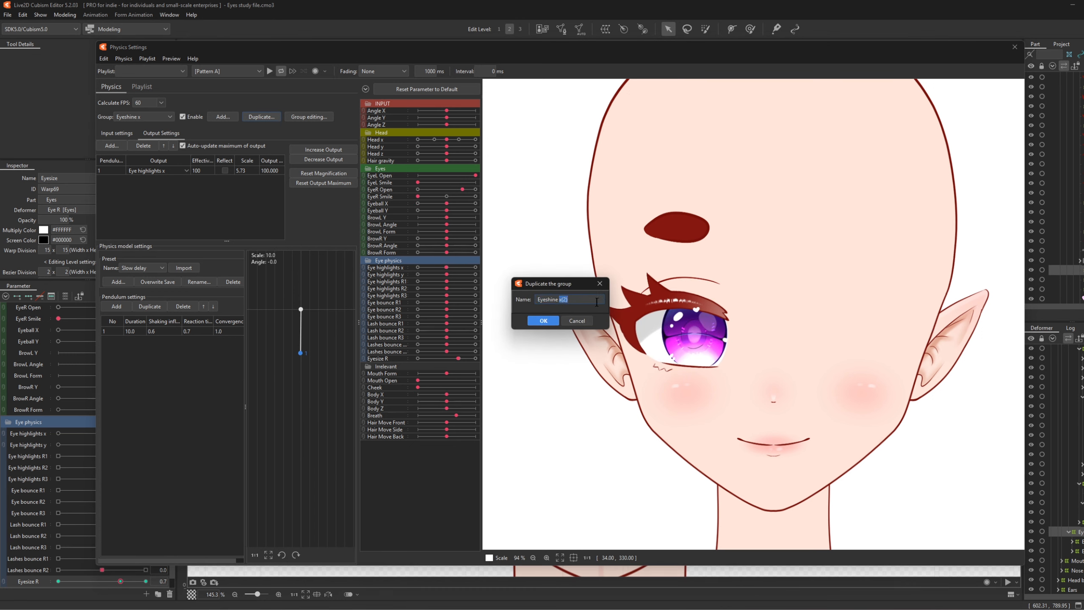
text(y)
click(543, 320)
- Set Eyeball Y as the input and Eye highlights y as the output, then swing the preview to test
click(120, 132)
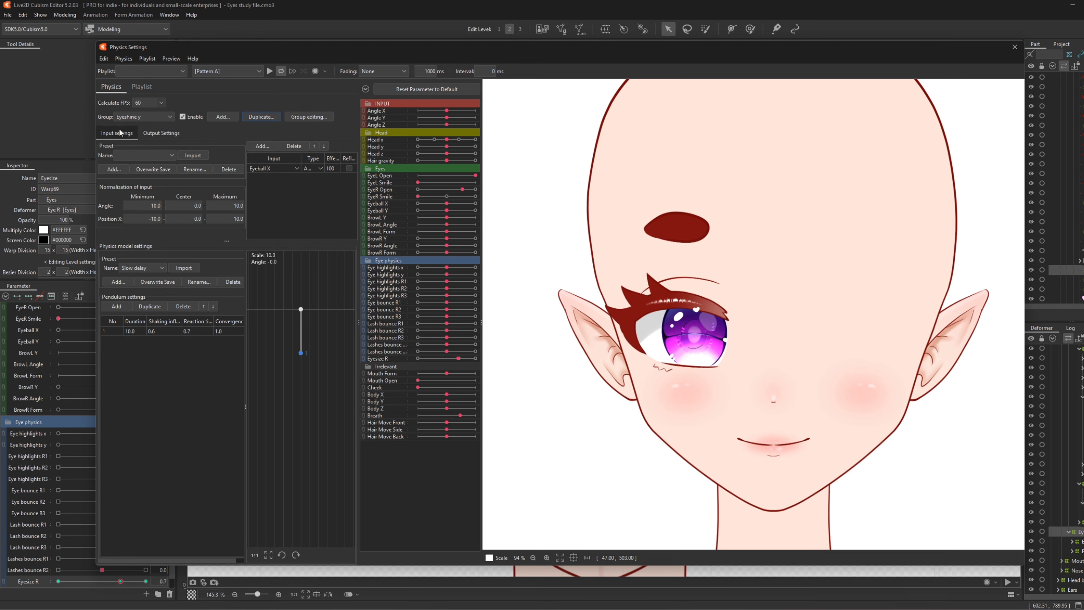
click(266, 169)
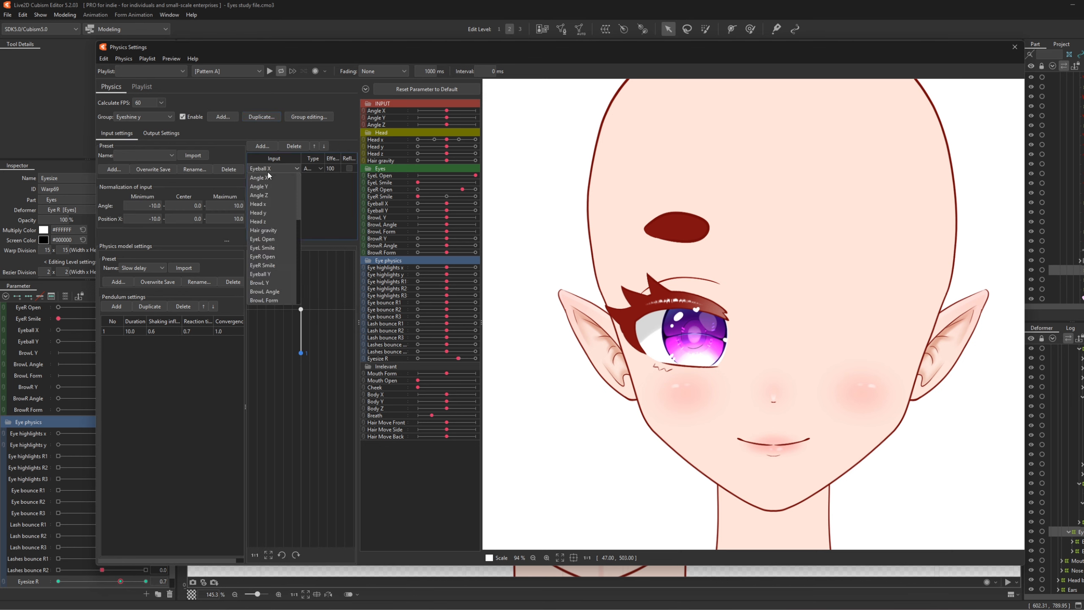
click(271, 272)
click(179, 133)
click(150, 171)
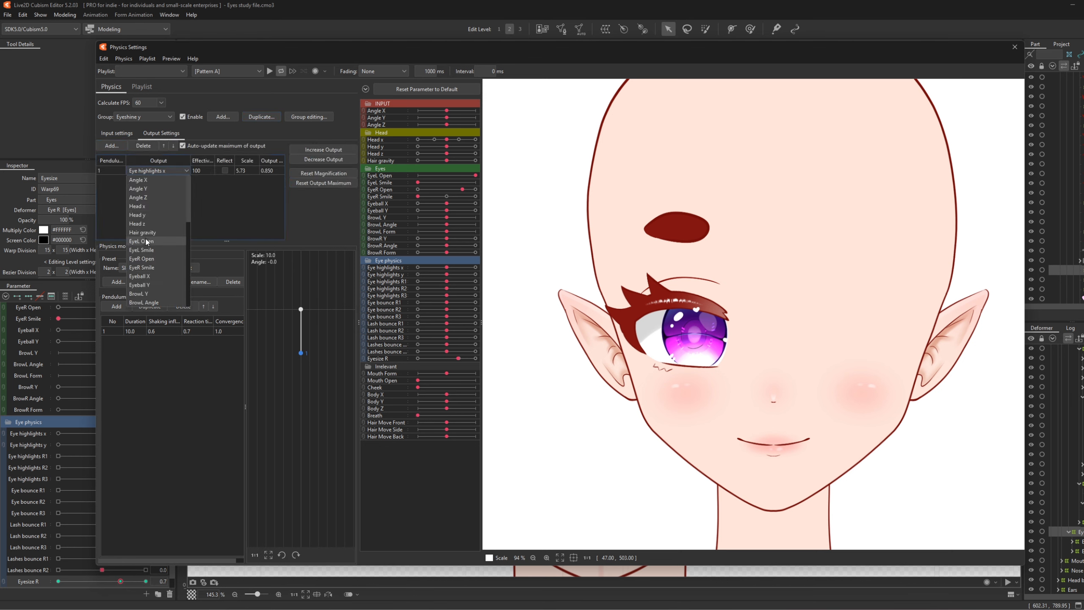
scroll(152, 258, down, 3)
click(163, 267)
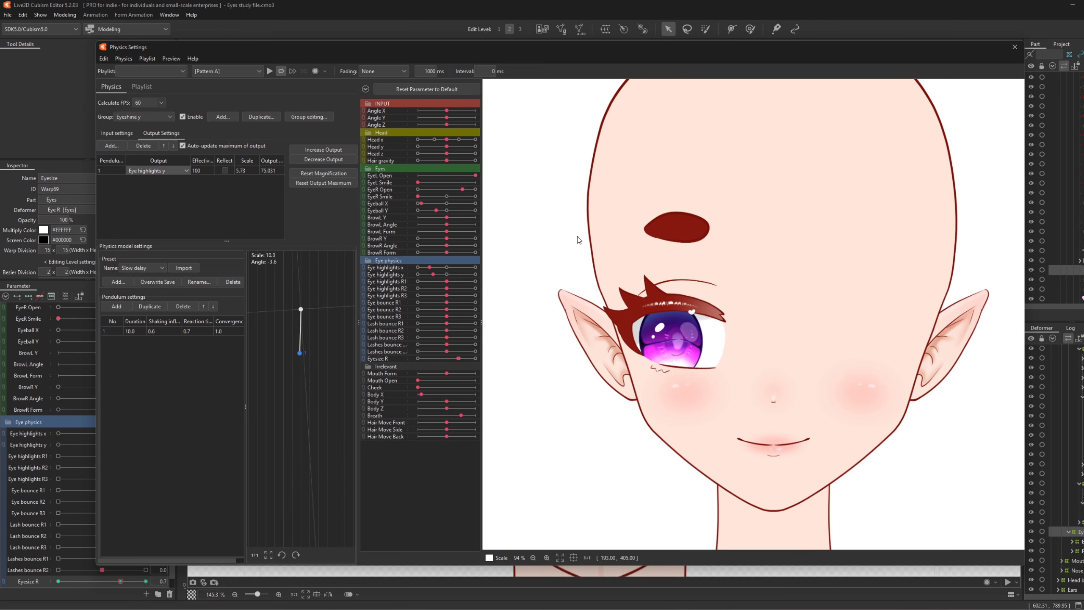
drag(572, 400, 830, 278)
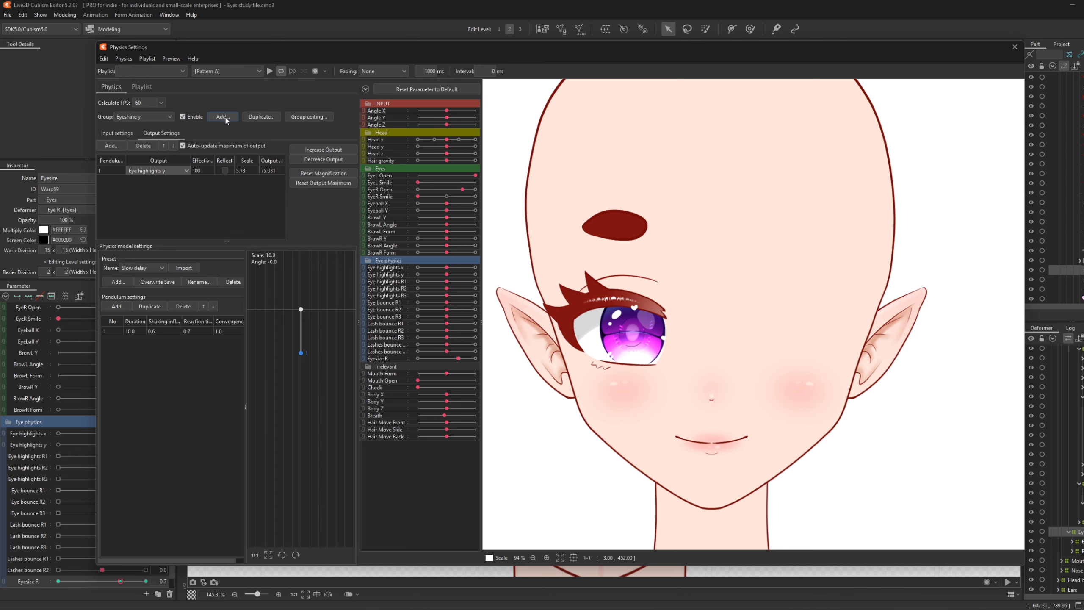
- Add a physics group named Eye R bounce using the High bounce (3) model preset
click(222, 117)
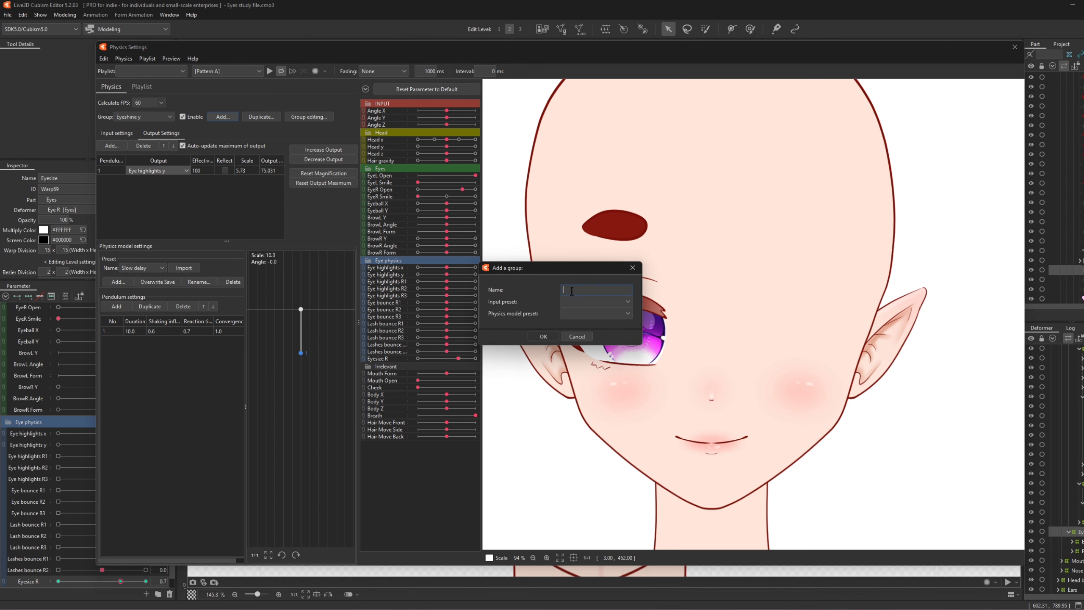
text(Eye R bounce)
click(611, 305)
click(610, 302)
click(601, 312)
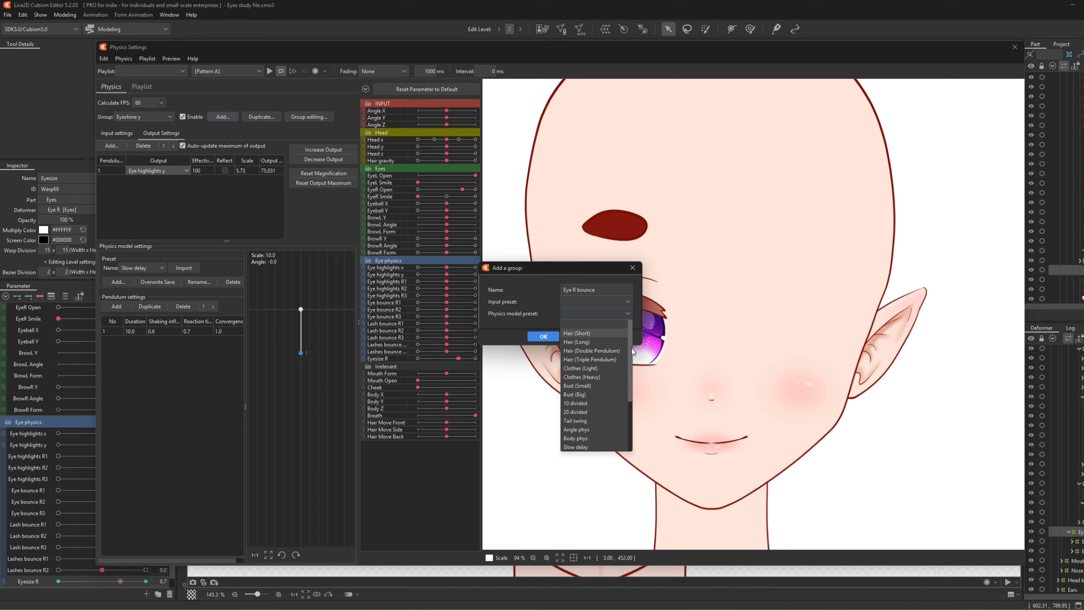
drag(632, 347, 634, 400)
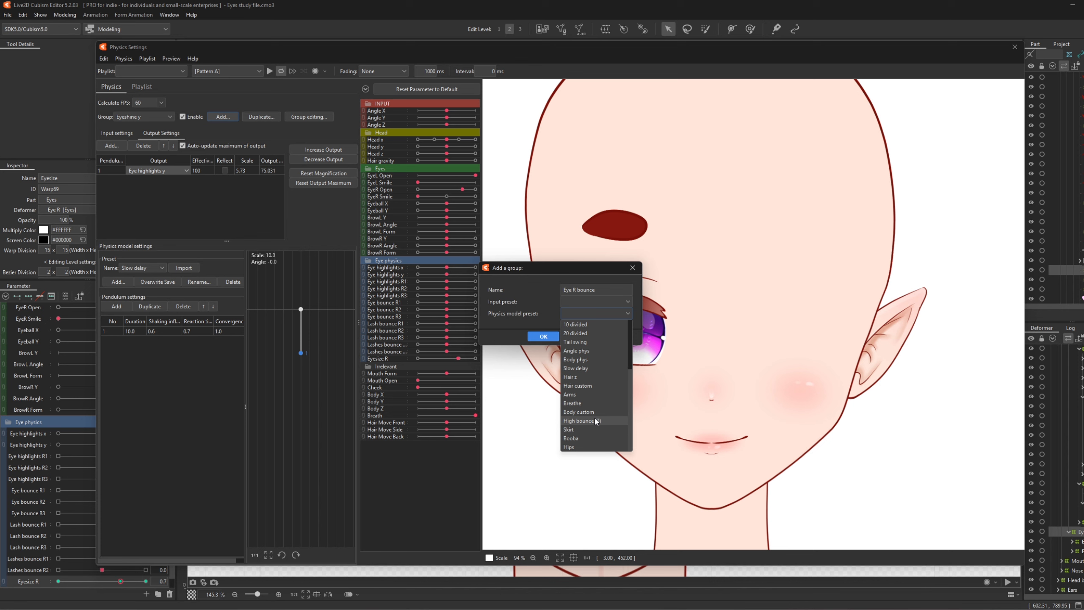
click(576, 421)
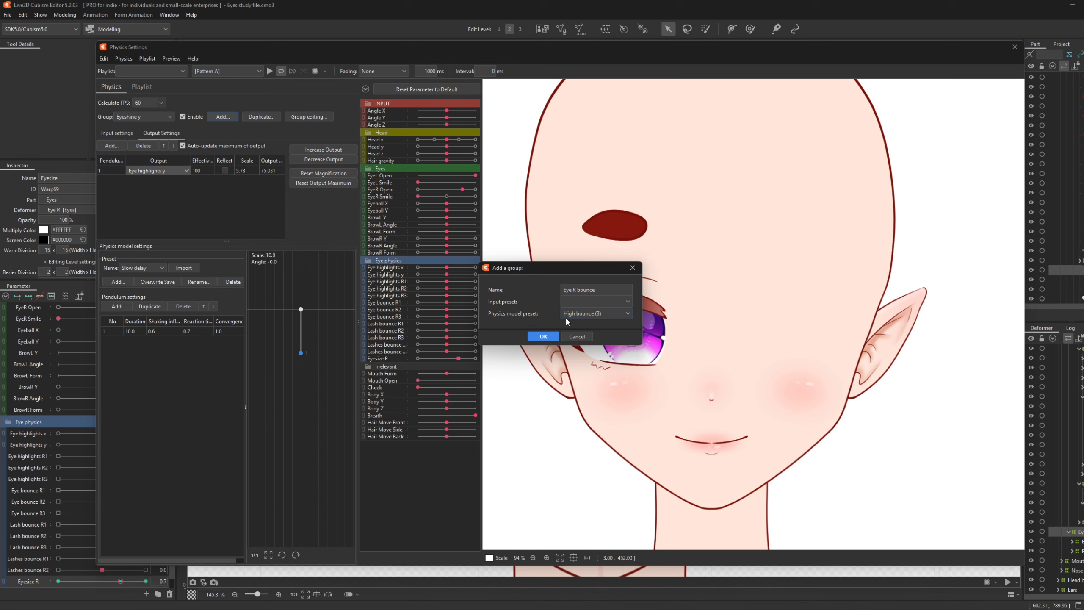
click(543, 337)
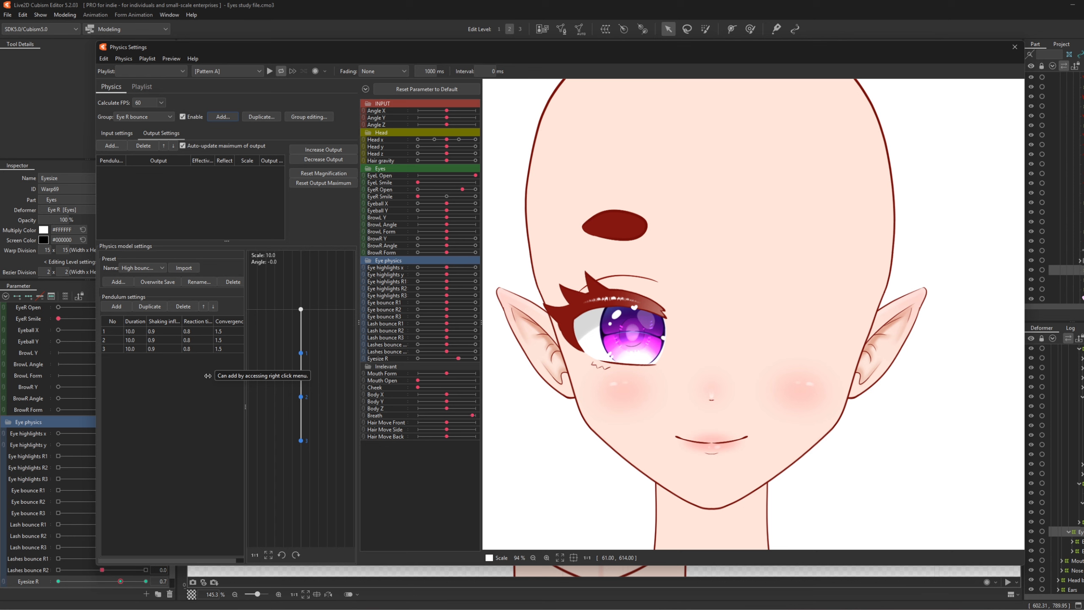
click(116, 133)
- Add EyeR Open and EyeR Smile as inputs of the Eye R bounce group
click(262, 146)
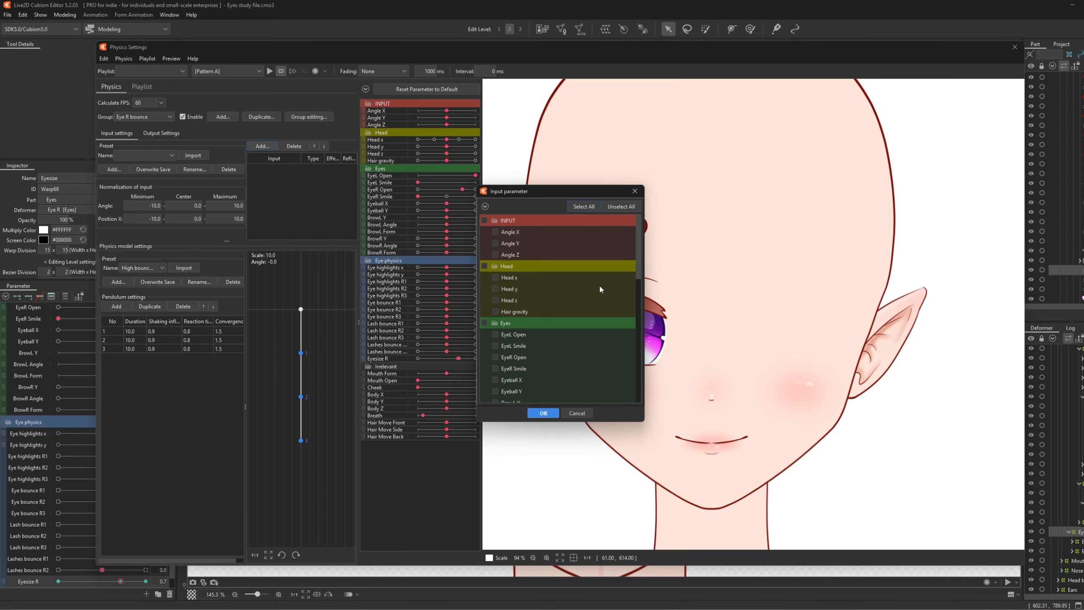
scroll(525, 335, down, 1)
click(496, 325)
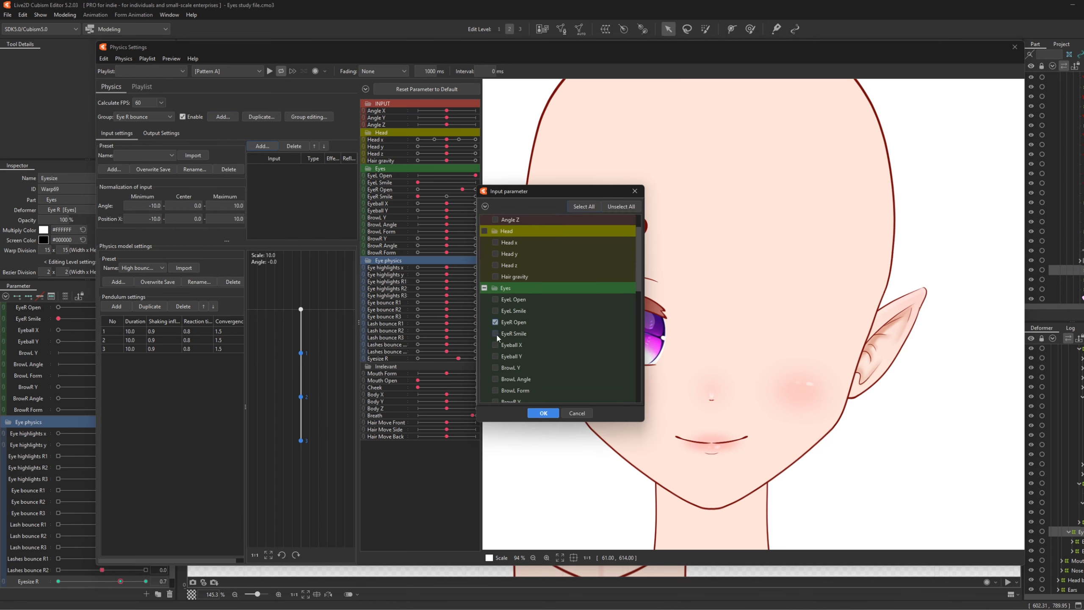
click(496, 334)
click(541, 412)
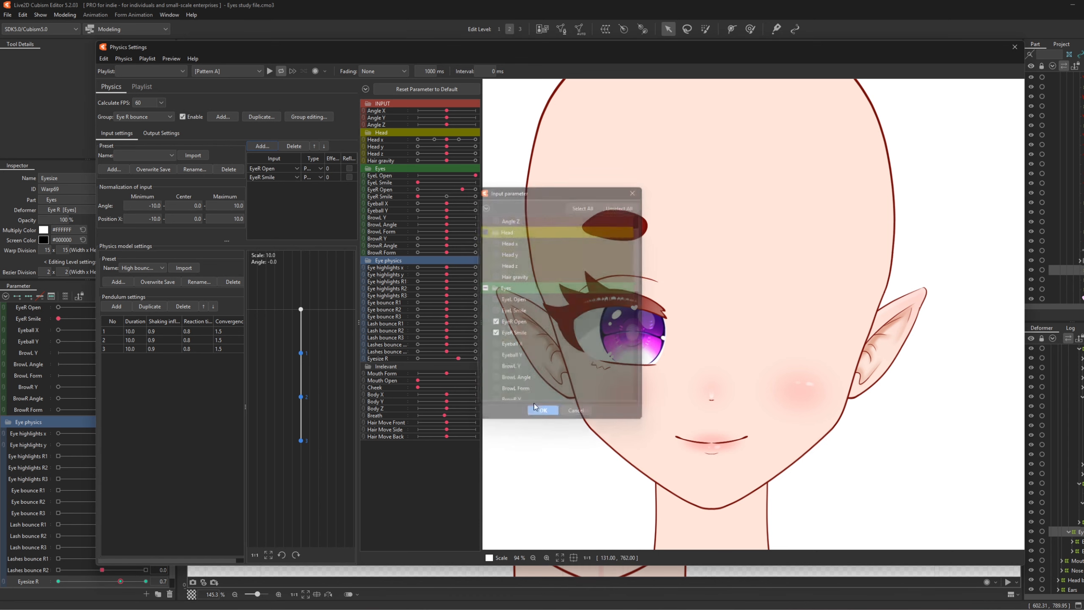
- Keep EyeR Open's effect at 70 and set EyeR Smile's effect to 30
click(333, 168)
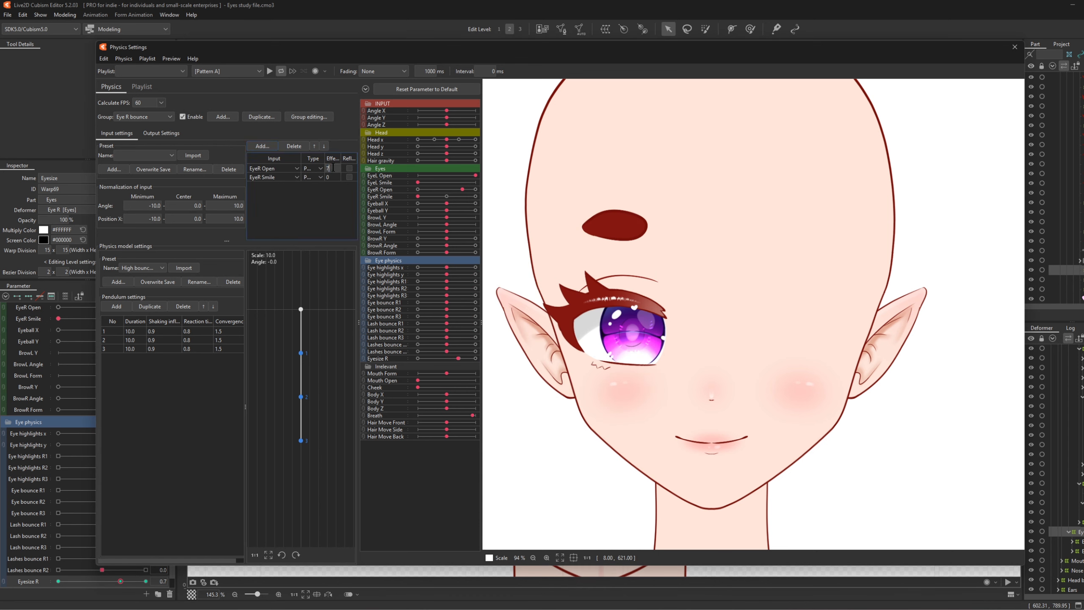
click(332, 177)
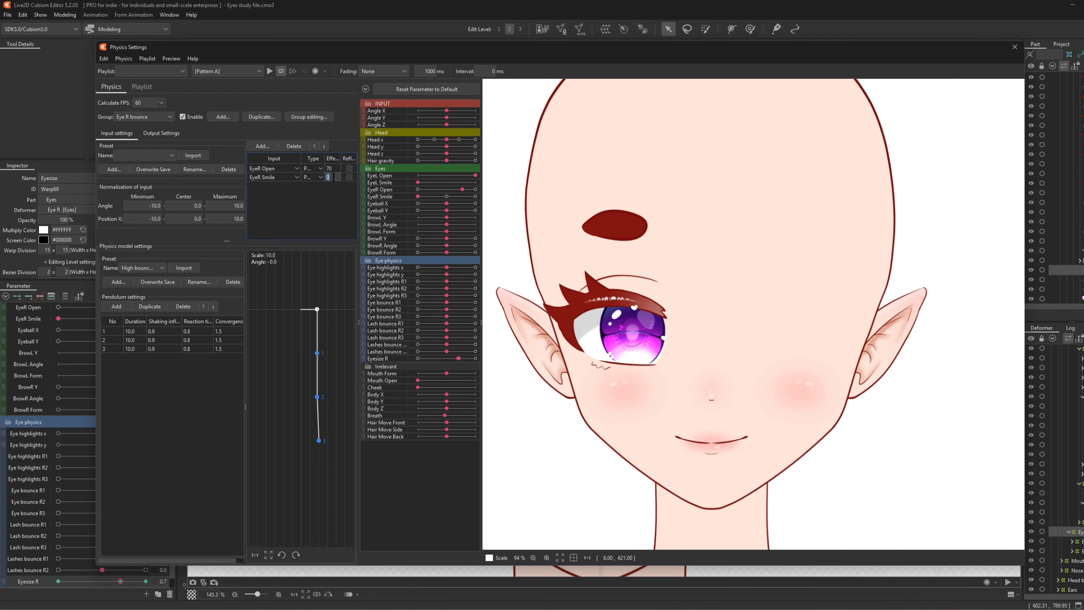
text(30)
key(Return)
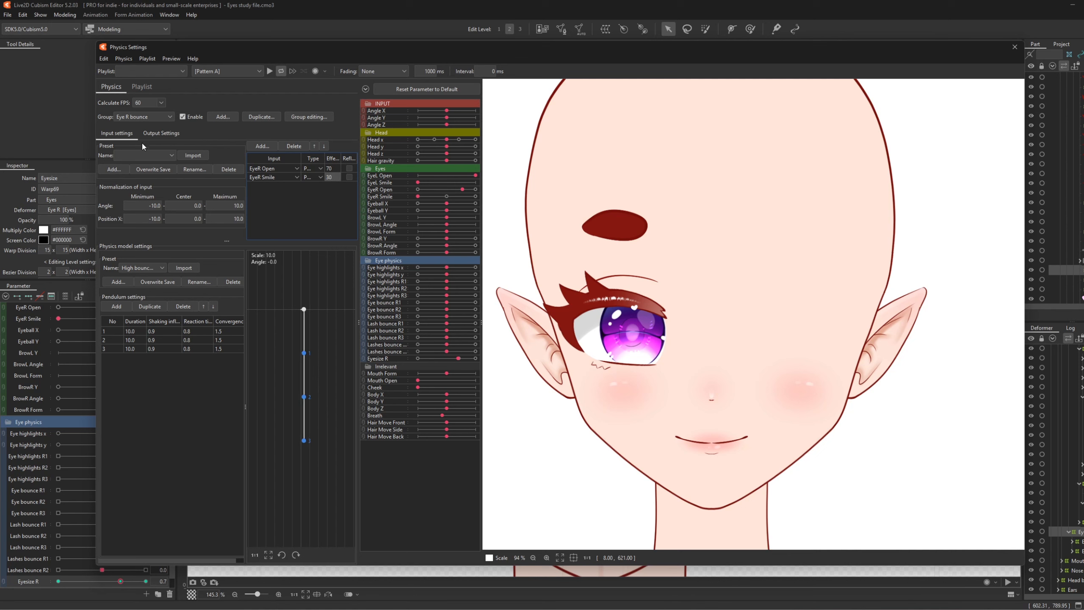
click(148, 132)
click(112, 145)
- Add Eye highlights R1–R3 and Lashes bounce R1–R2 as outputs of Eye R bounce
scroll(593, 298, down, 3)
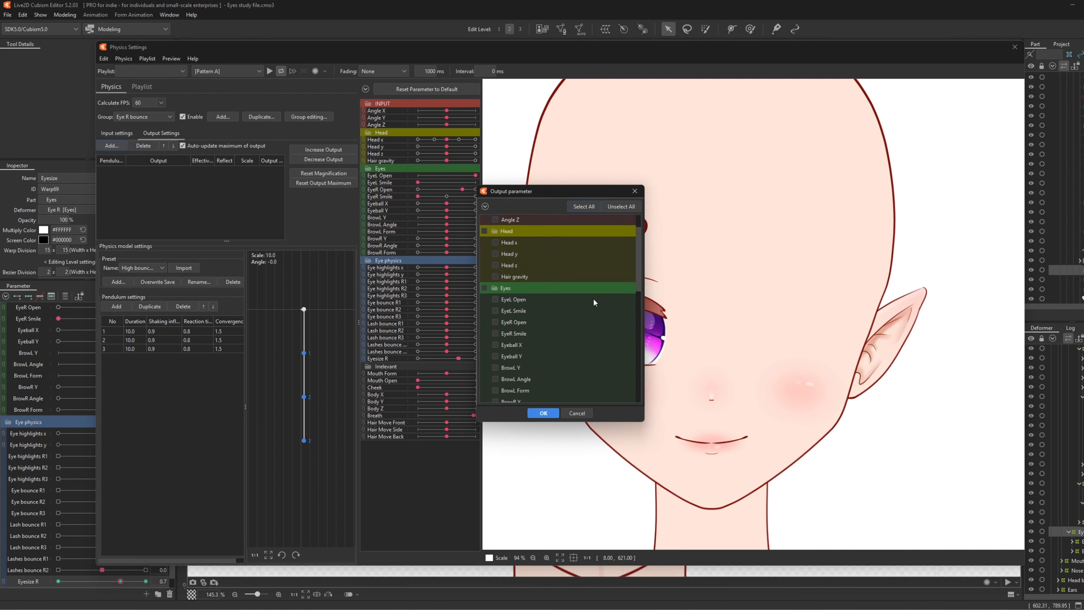
scroll(544, 273, down, 5)
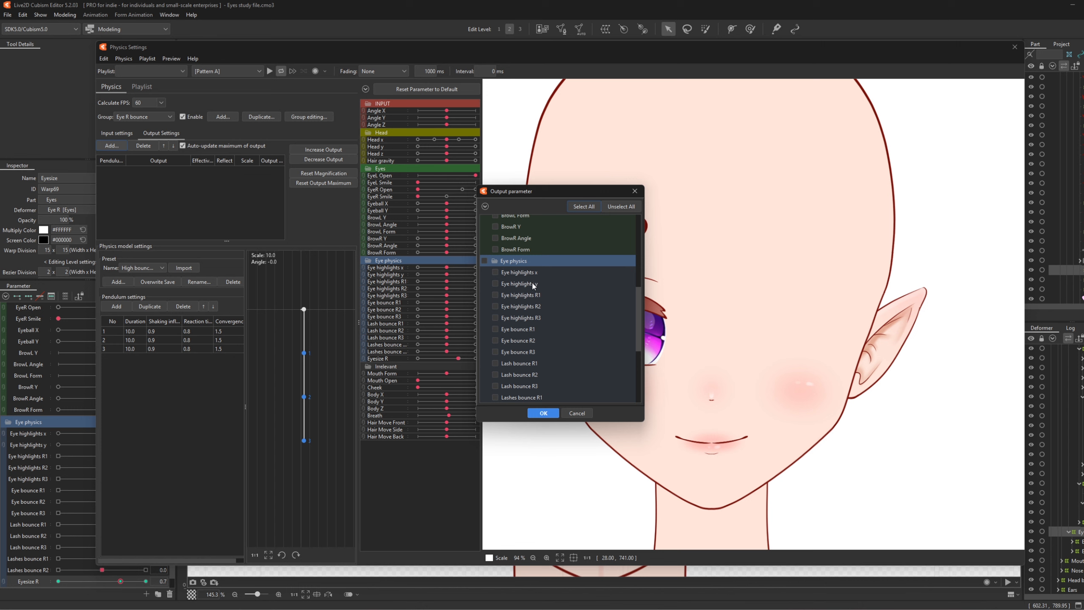
click(495, 260)
click(495, 271)
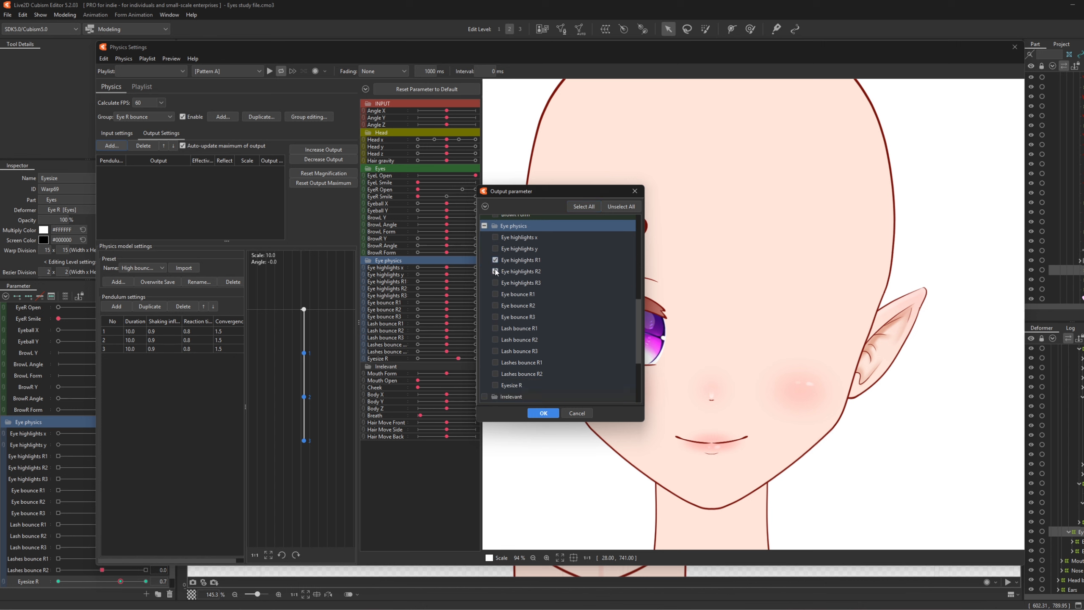
click(494, 283)
click(495, 362)
click(495, 373)
click(543, 413)
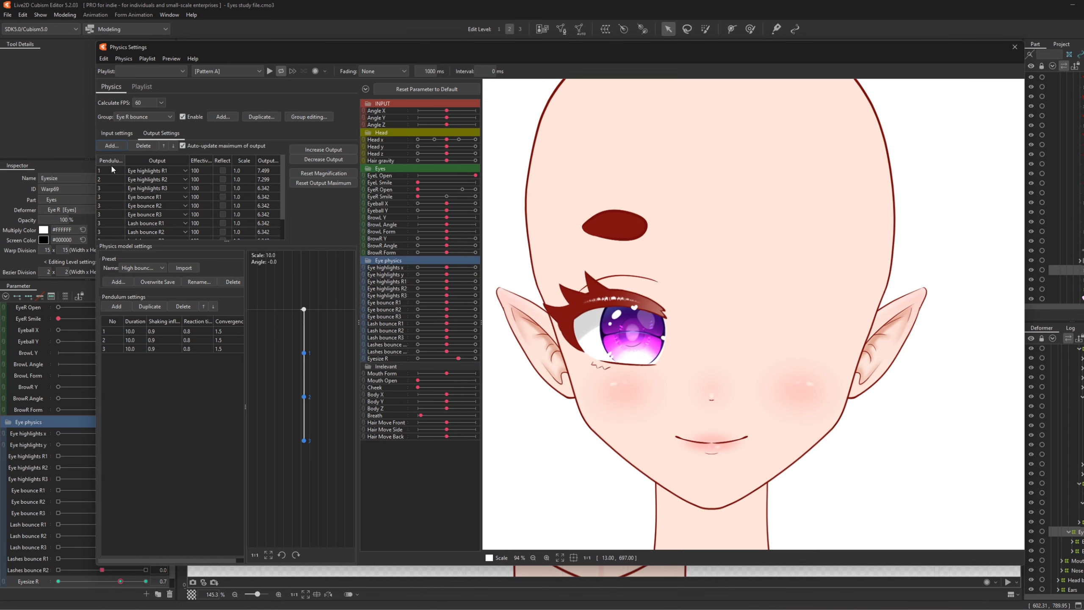
- Assign pendulums 1 and 2 to the Eye bounce and Lash bounce R output rows
double_click(109, 197)
text(1)
key(Return)
text(2)
key(Return)
key(Return)
text(1)
key(Return)
text(2)
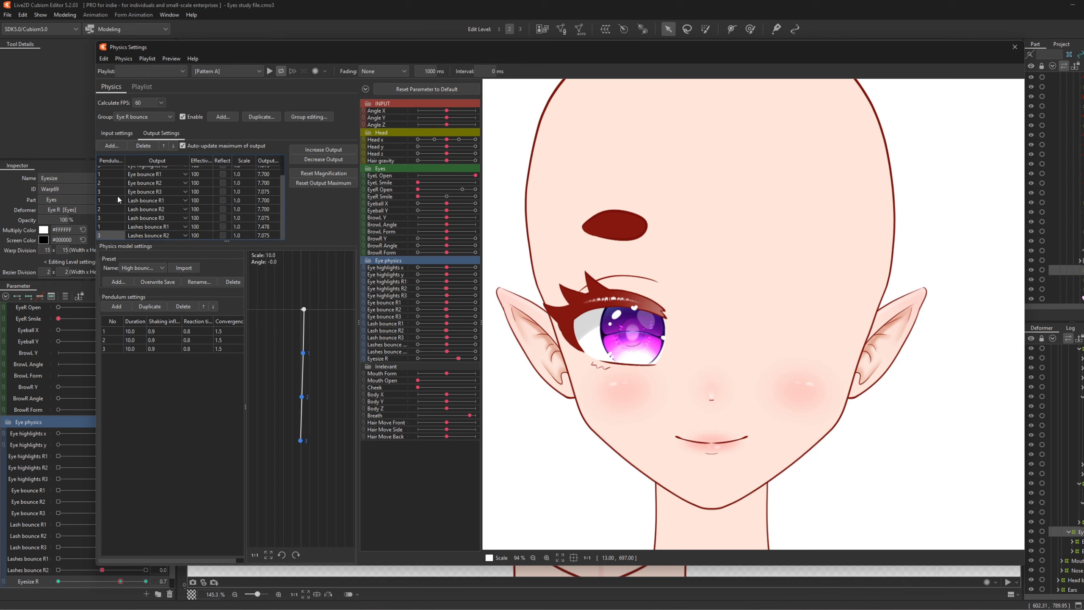
key(Return)
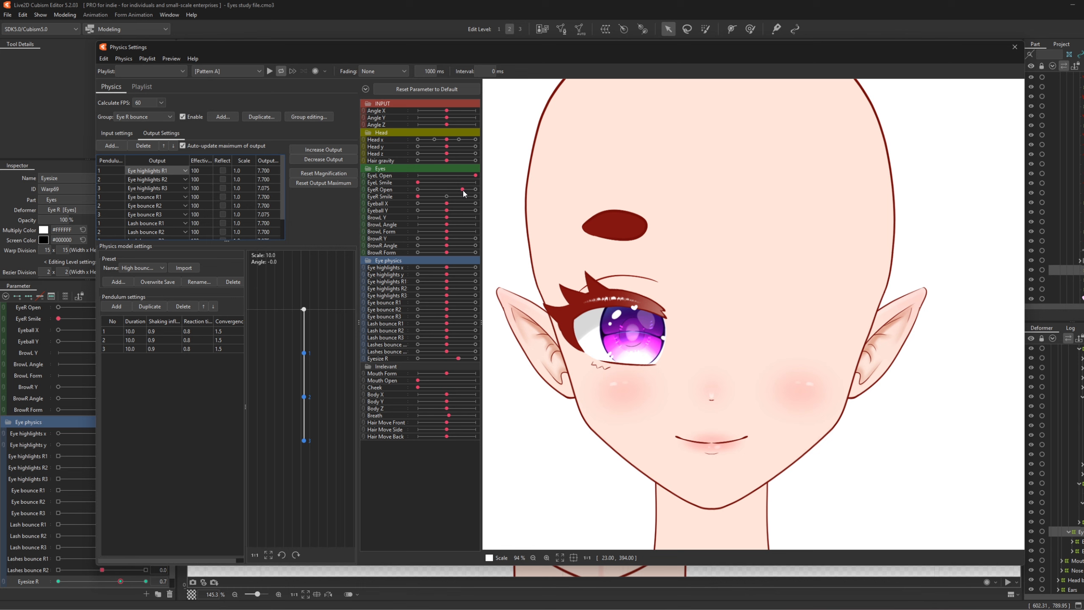
- Blink and half-close the right eye repeatedly to watch the highlights and lashes bounce
drag(463, 190, 495, 193)
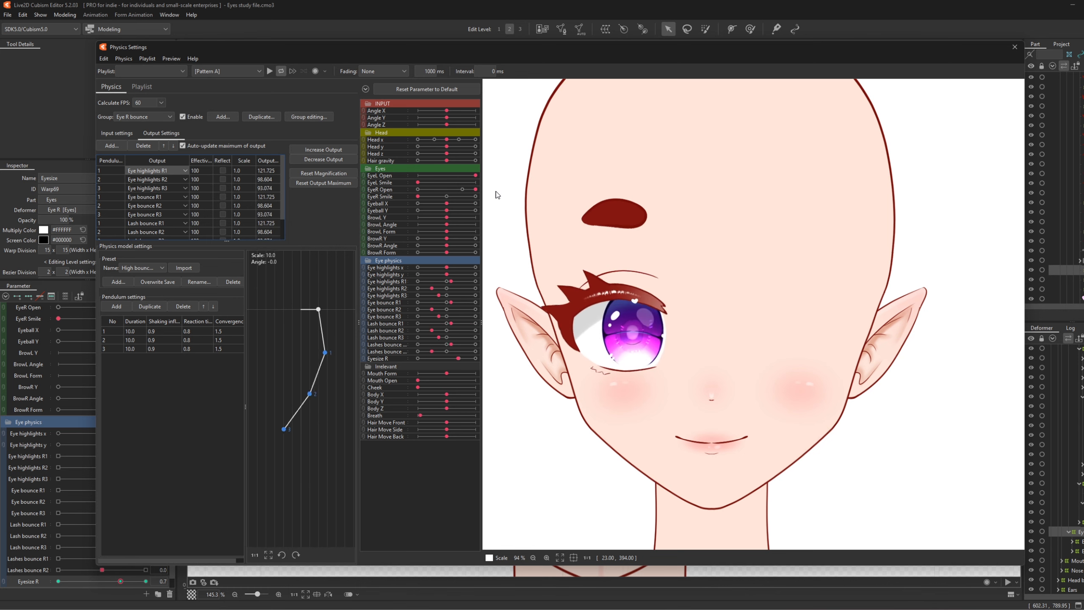
drag(486, 193, 462, 196)
scroll(497, 273, up, 5)
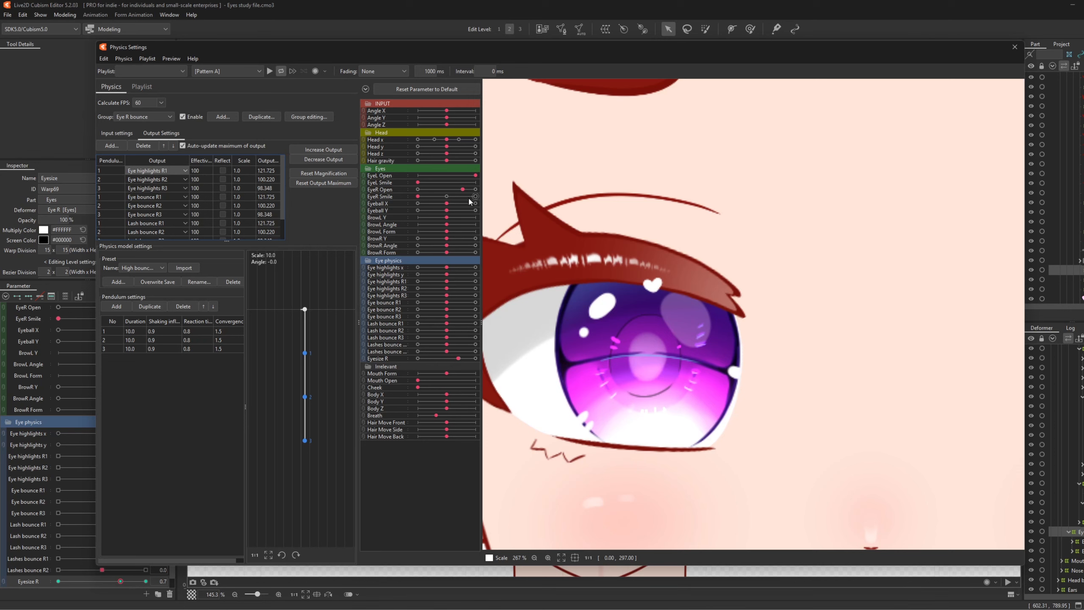
mouse_move(463, 191)
mouse_down()
mouse_move(448, 192)
mouse_move(465, 193)
mouse_up()
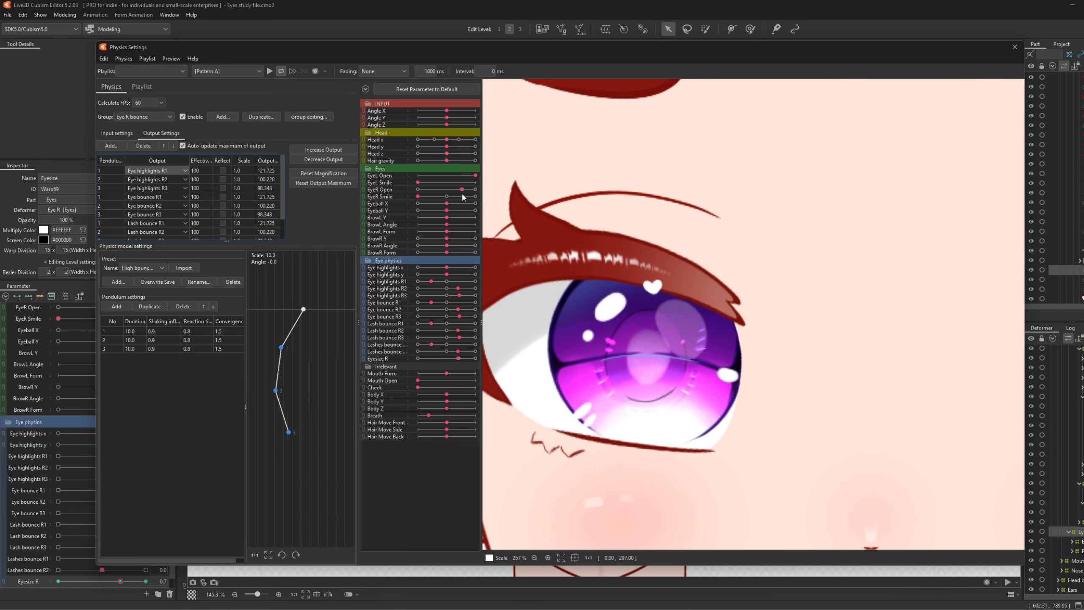
mouse_move(465, 195)
mouse_down()
mouse_move(425, 200)
mouse_move(455, 195)
mouse_up()
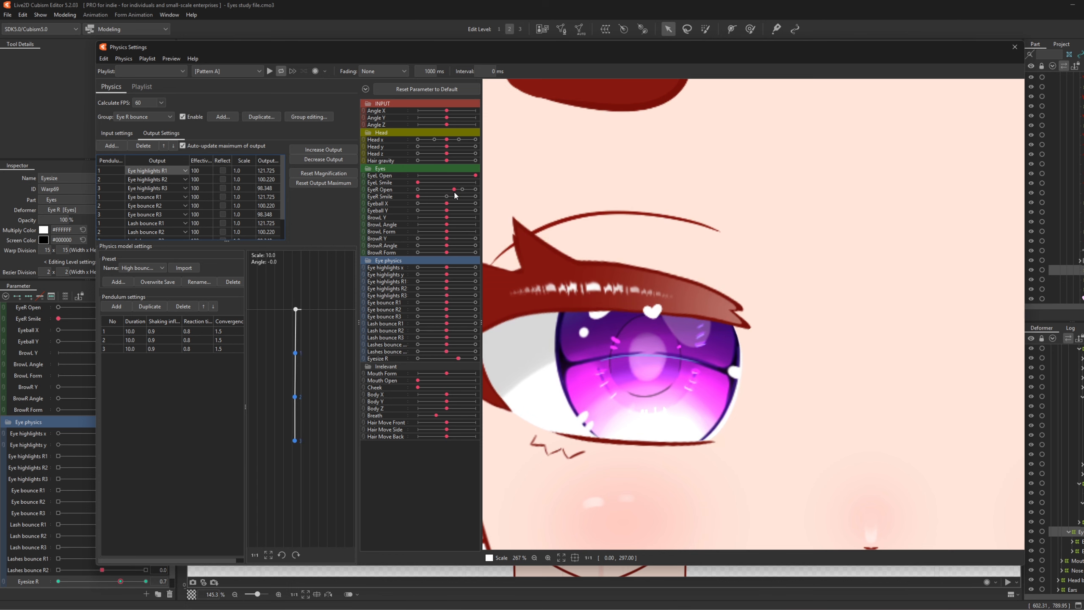
mouse_move(455, 195)
mouse_down()
mouse_move(429, 196)
mouse_move(462, 194)
mouse_up()
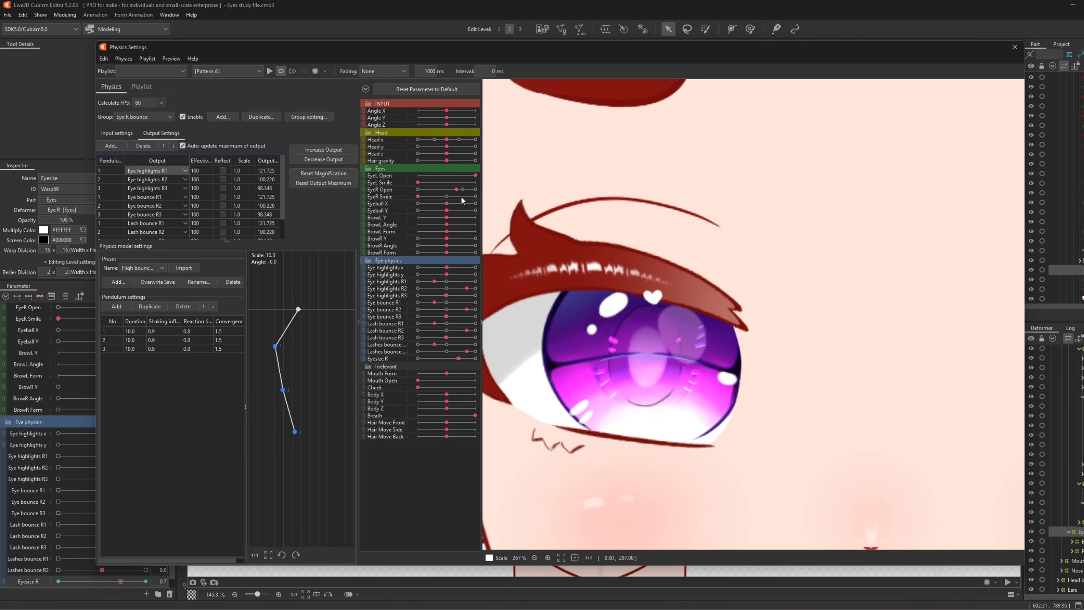
mouse_move(461, 197)
mouse_down()
mouse_move(435, 196)
mouse_move(476, 200)
mouse_move(433, 200)
mouse_move(463, 199)
mouse_up()
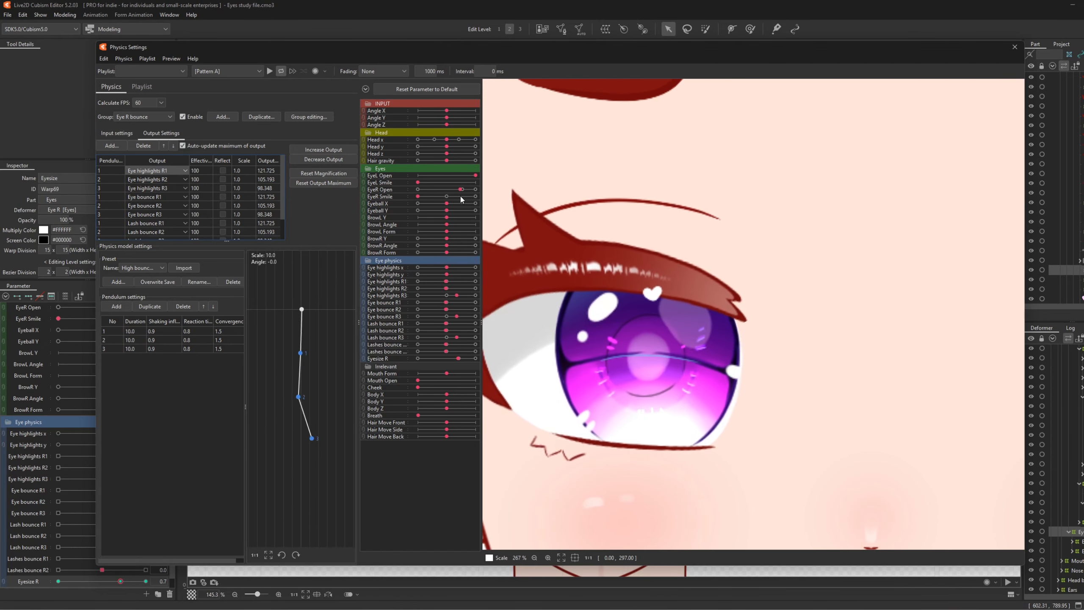
scroll(202, 204, down, 1)
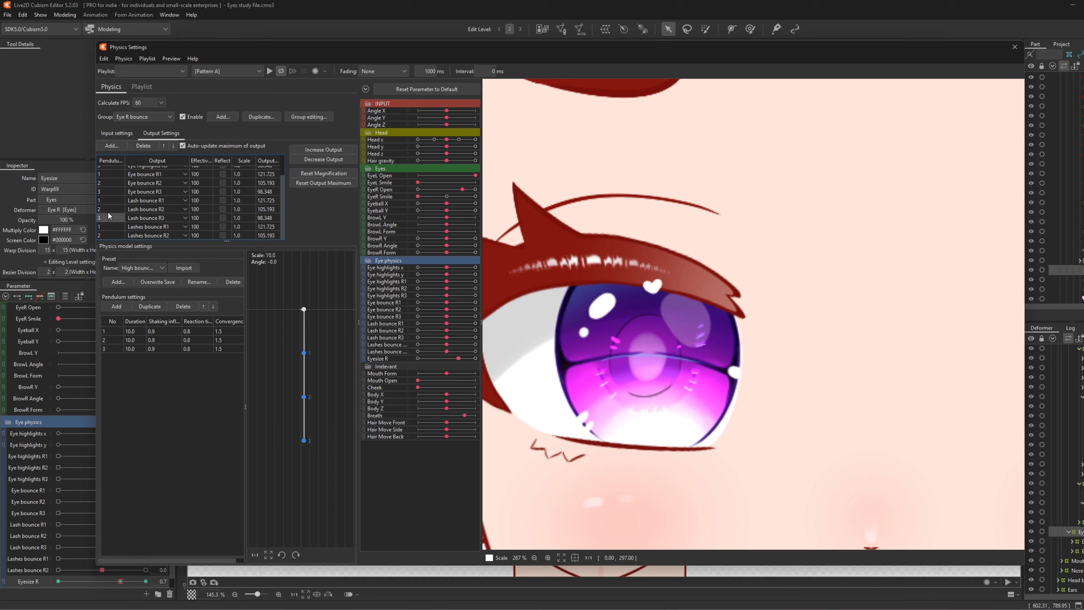
scroll(109, 210, up, 1)
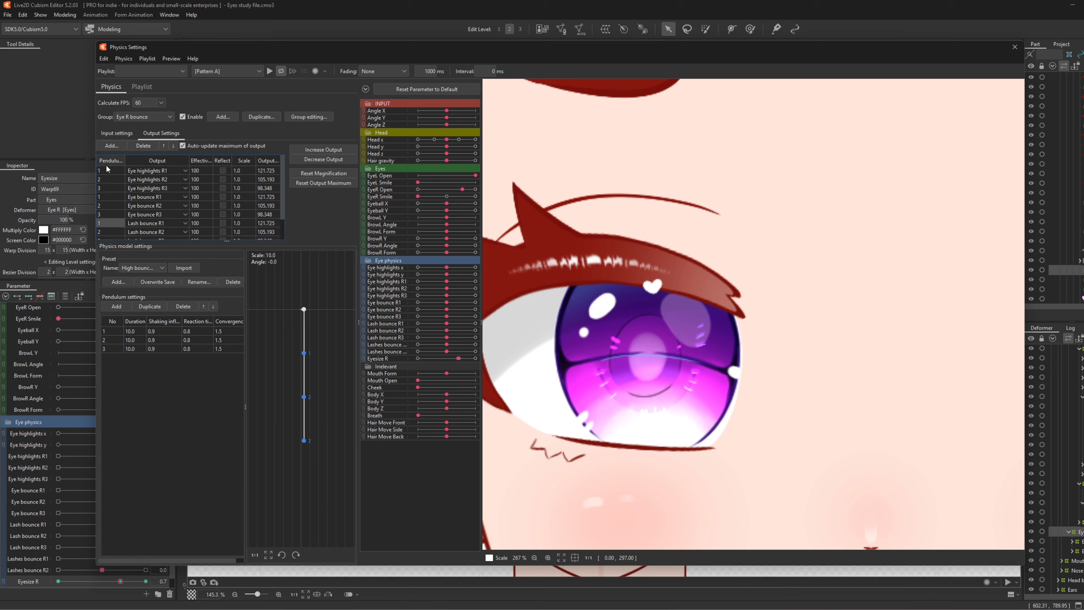
- Change an eye-bounce output row's pendulum number to 2
click(109, 186)
double_click(106, 171)
text(2)
click(109, 187)
- Blink and half-close the right eye to preview the revised bounce
mouse_move(464, 189)
mouse_down()
mouse_move(417, 187)
mouse_move(476, 188)
mouse_up()
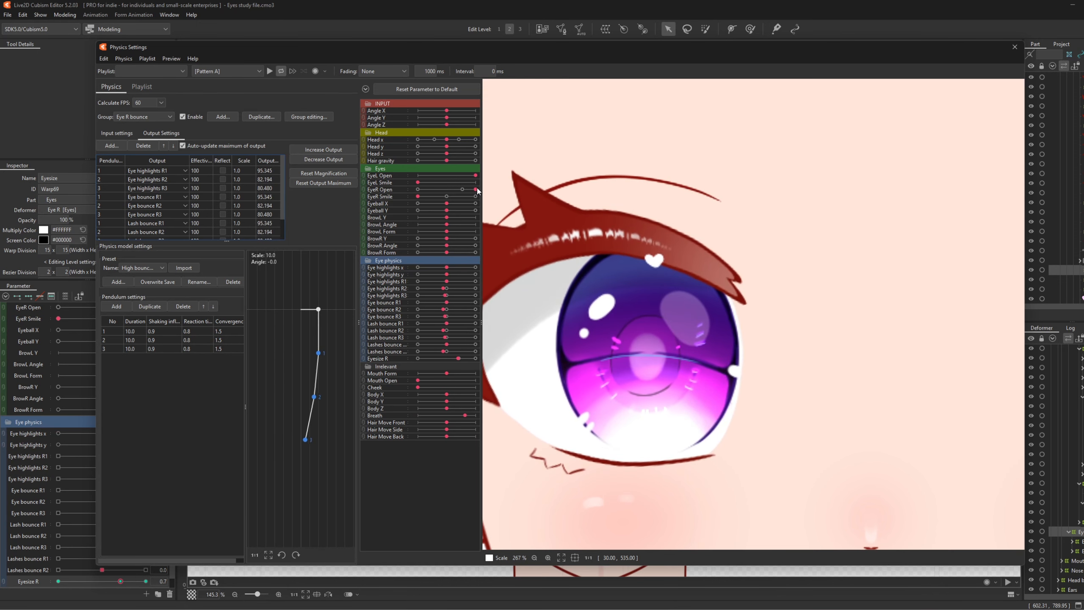
drag(476, 189, 463, 193)
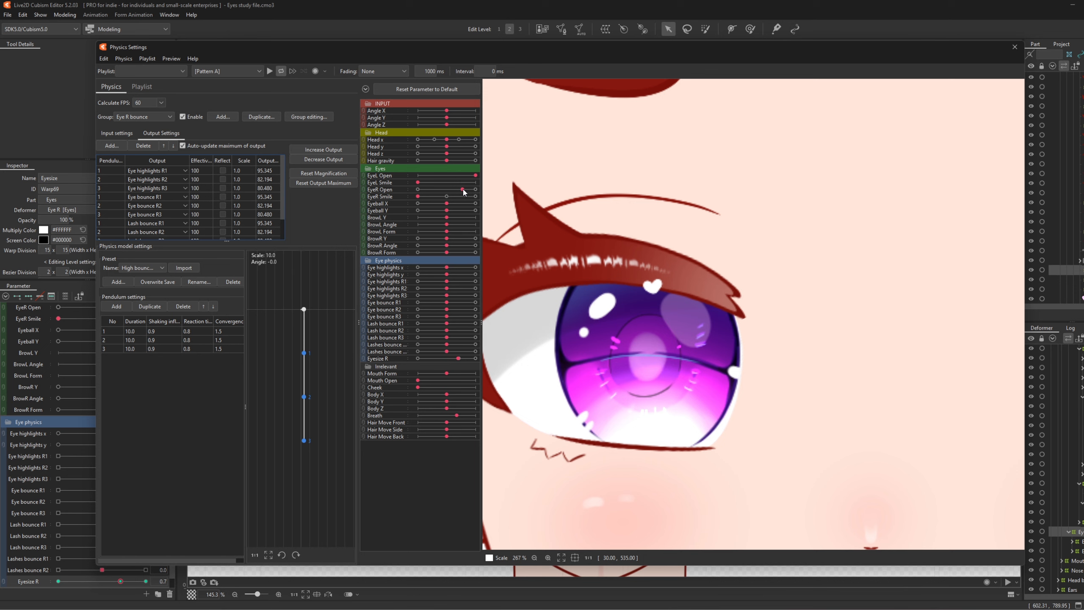
mouse_move(461, 189)
mouse_down()
mouse_move(430, 191)
mouse_move(462, 190)
mouse_up()
mouse_move(462, 190)
mouse_down()
mouse_move(315, 189)
mouse_move(503, 201)
mouse_move(463, 191)
mouse_up()
- Decrease the Eye R bounce output scales so their maximum fits 100
click(317, 161)
key(Return)
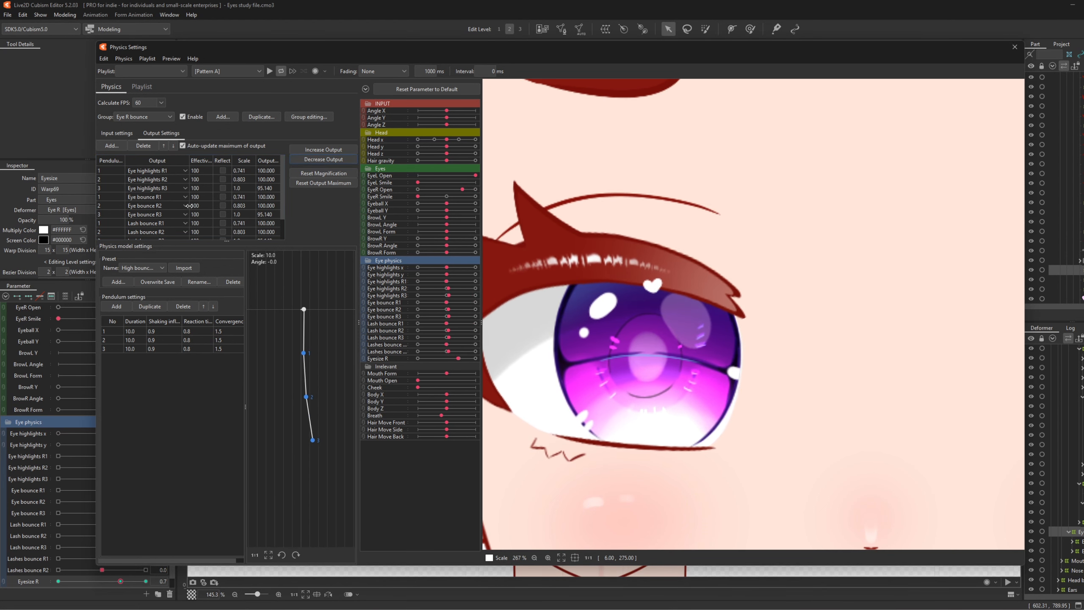
scroll(198, 206, down, 1)
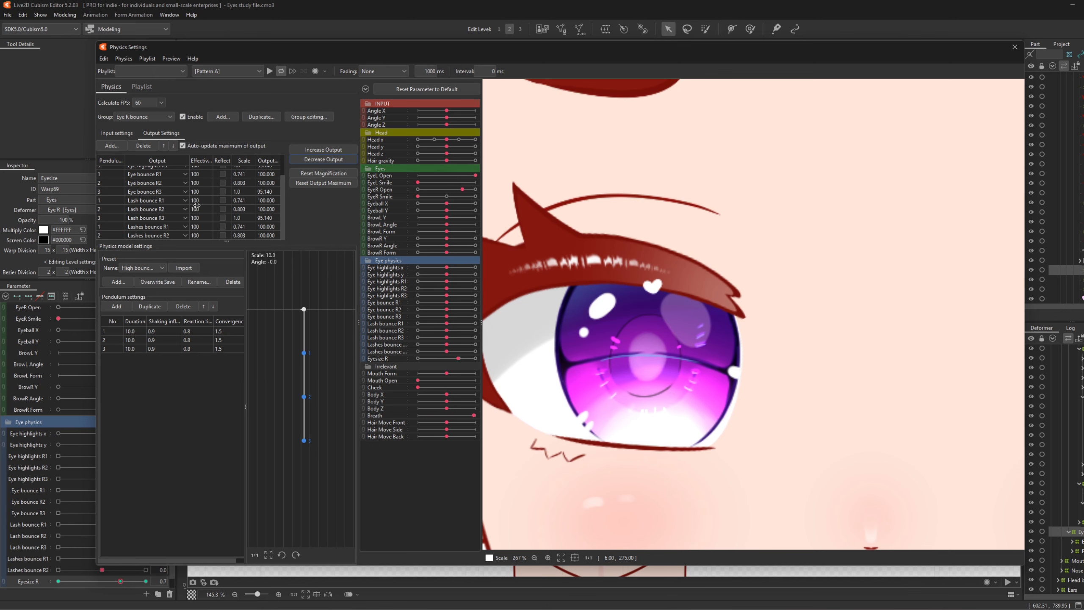
scroll(738, 291, down, 3)
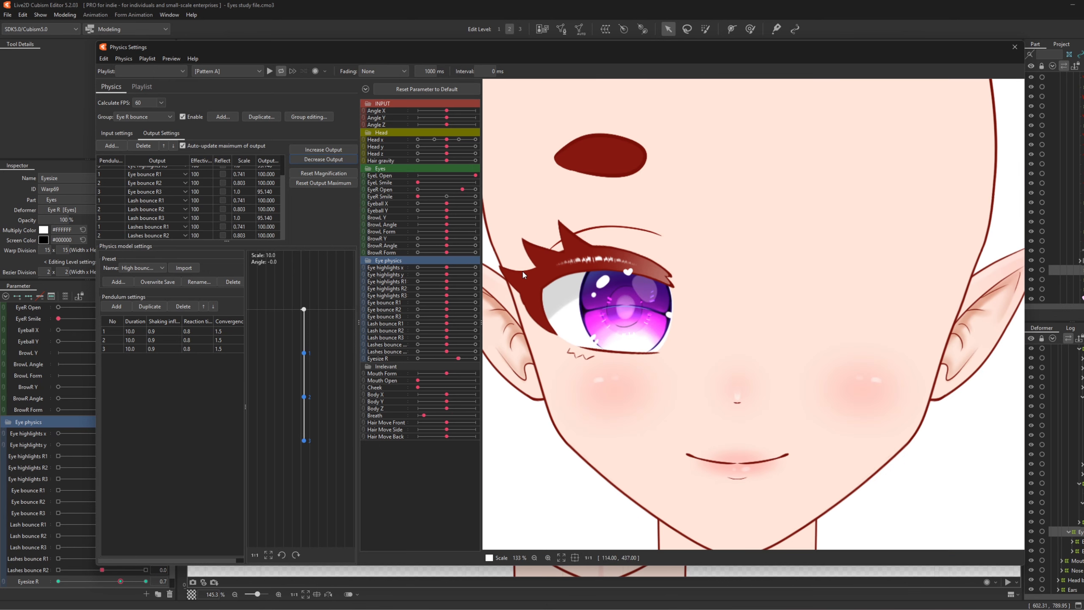
scroll(738, 292, up, 2)
scroll(667, 313, up, 2)
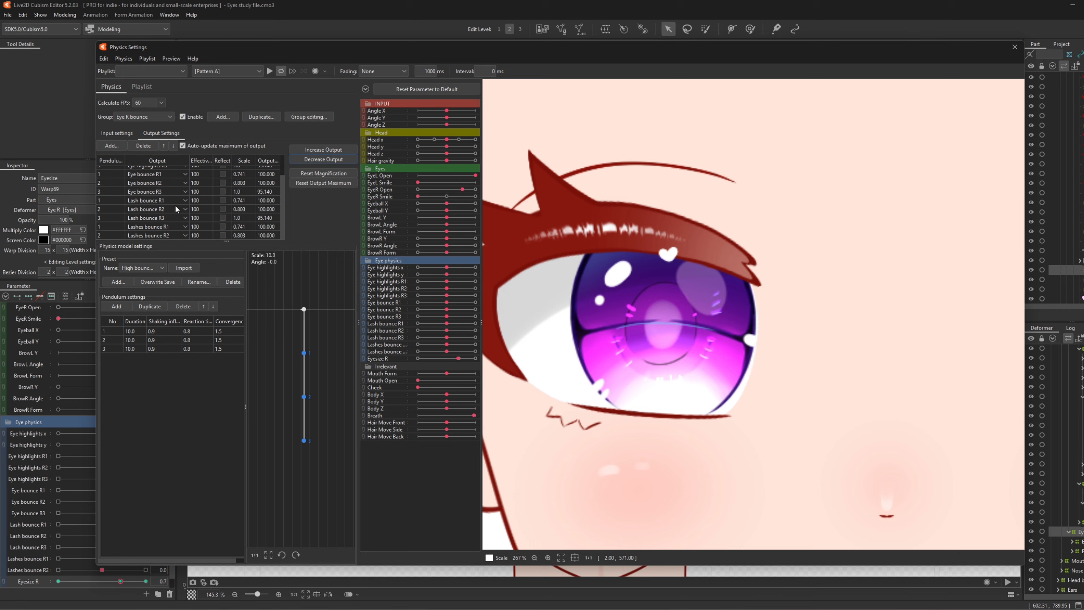
- Set Lash bounce R1 and R2 effectiveness to 50 and test by closing the right eye
click(204, 200)
text(50)
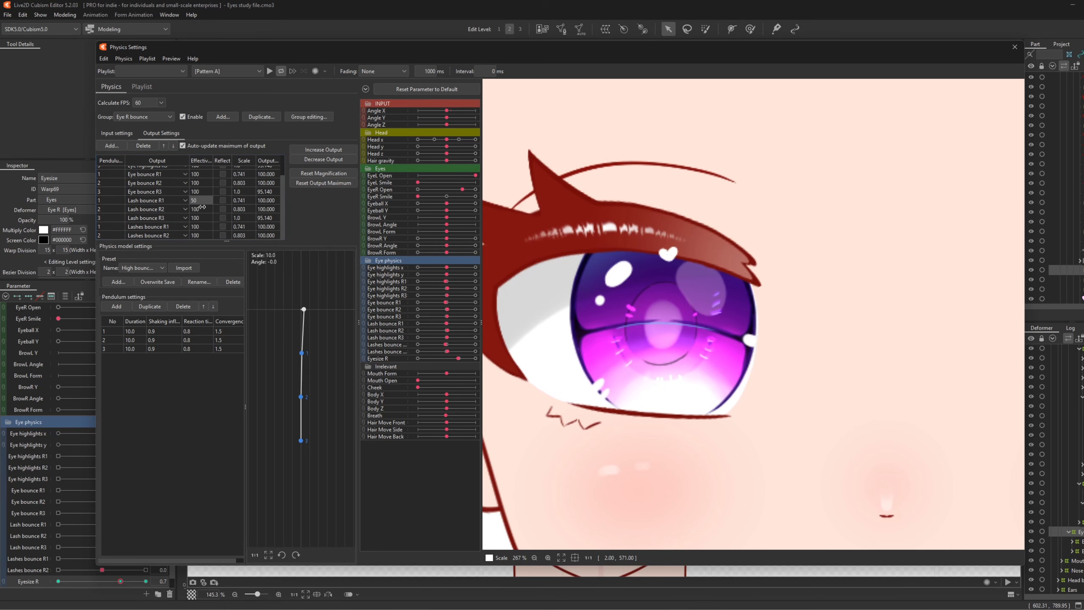
click(202, 208)
text(50)
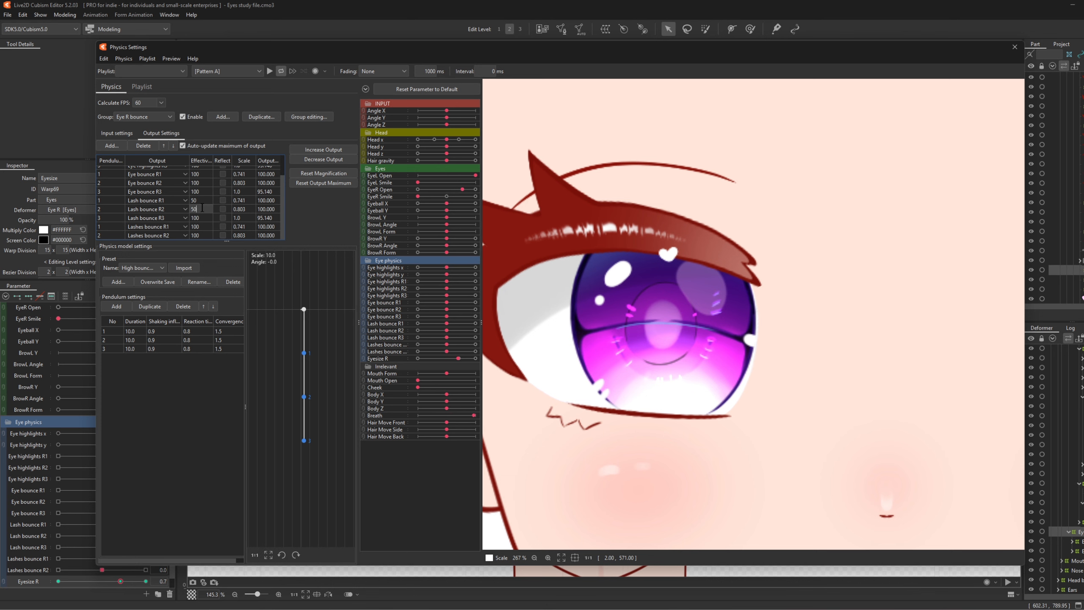
key(Return)
key(Return)
mouse_move(465, 191)
mouse_down()
mouse_move(420, 190)
mouse_move(476, 183)
mouse_move(465, 191)
mouse_up()
- Lower Lash bounce R1 and R2 effectiveness to 30 and blink the eye to test
click(197, 200)
click(197, 200)
text(30)
click(203, 208)
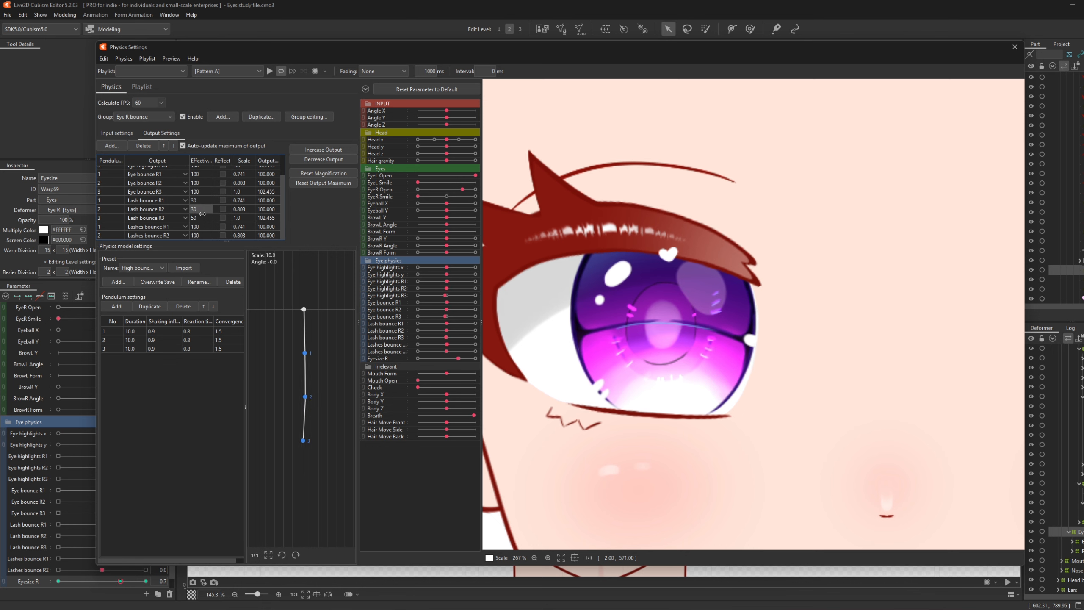
click(202, 215)
text(3)
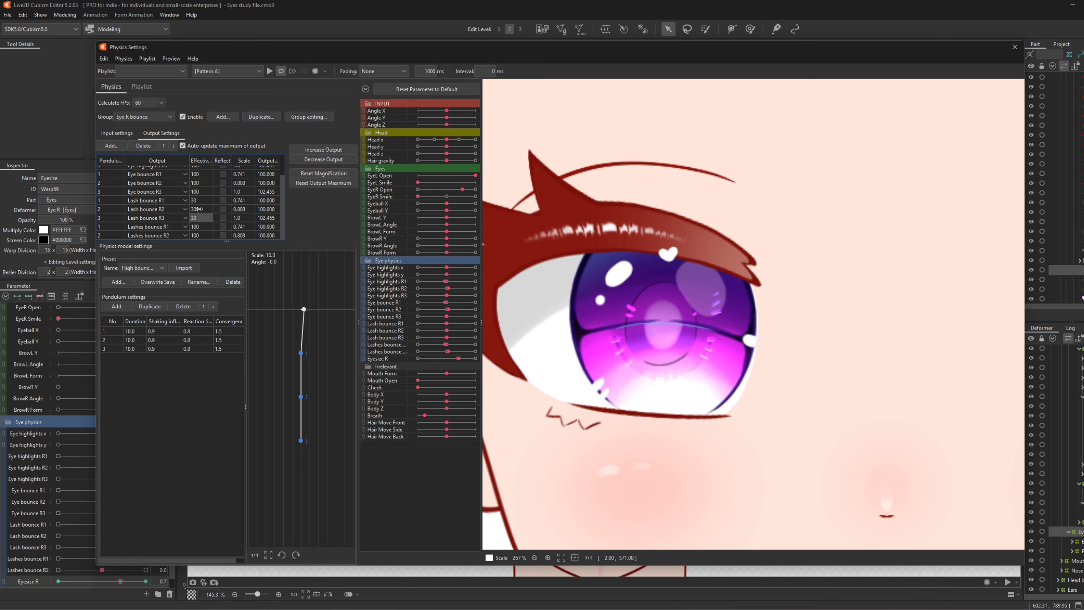
text(0)
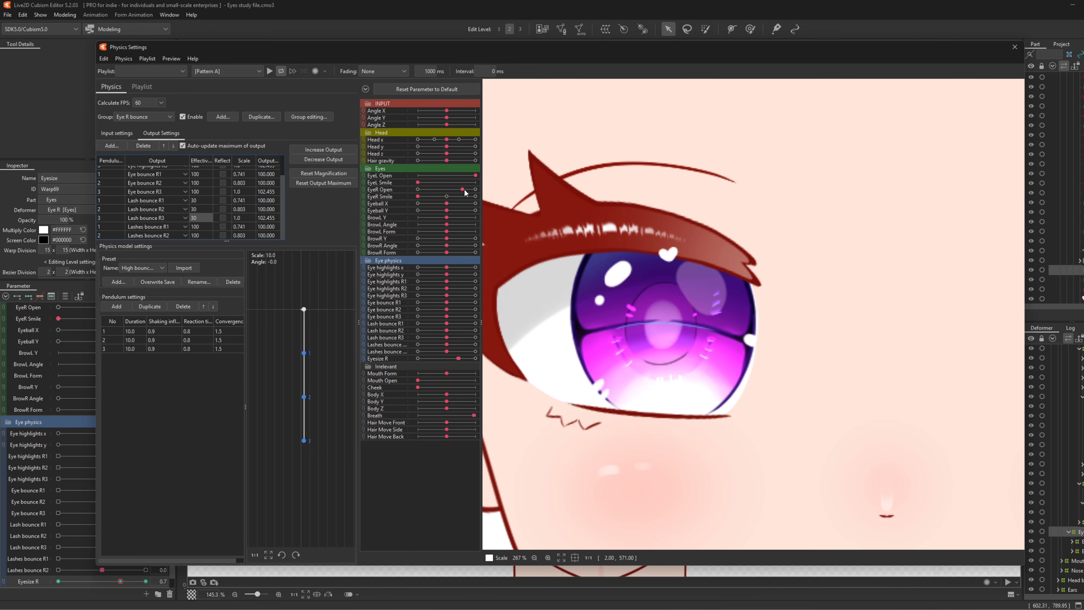
mouse_move(462, 189)
mouse_down()
mouse_move(437, 184)
mouse_move(475, 184)
mouse_move(399, 183)
mouse_move(467, 185)
mouse_up()
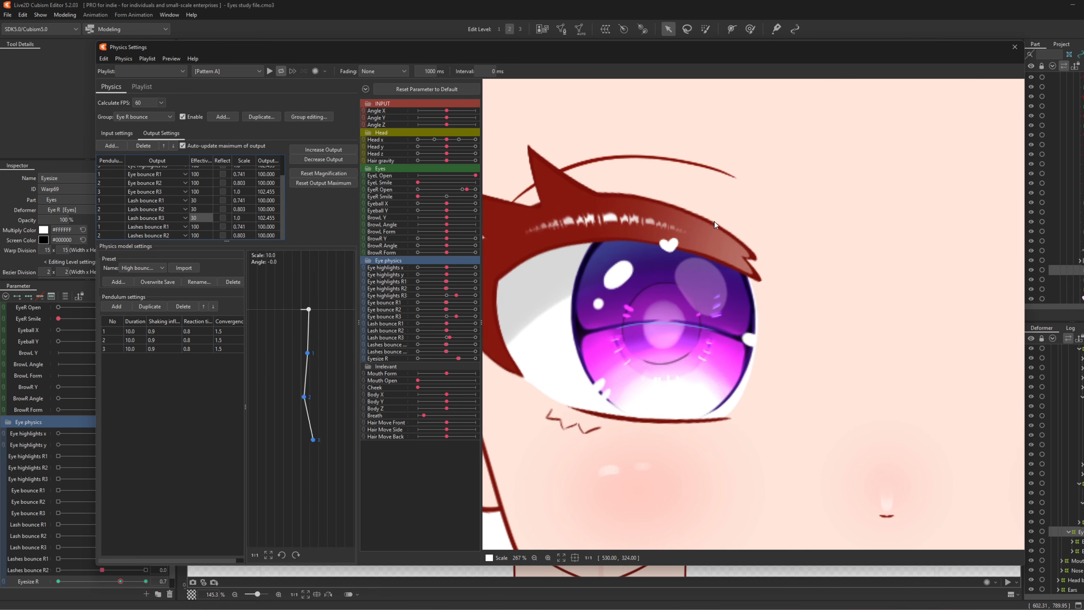
- Set Lash bounce R3 effectiveness to 20 and blink the right eye to check
double_click(203, 218)
text(20)
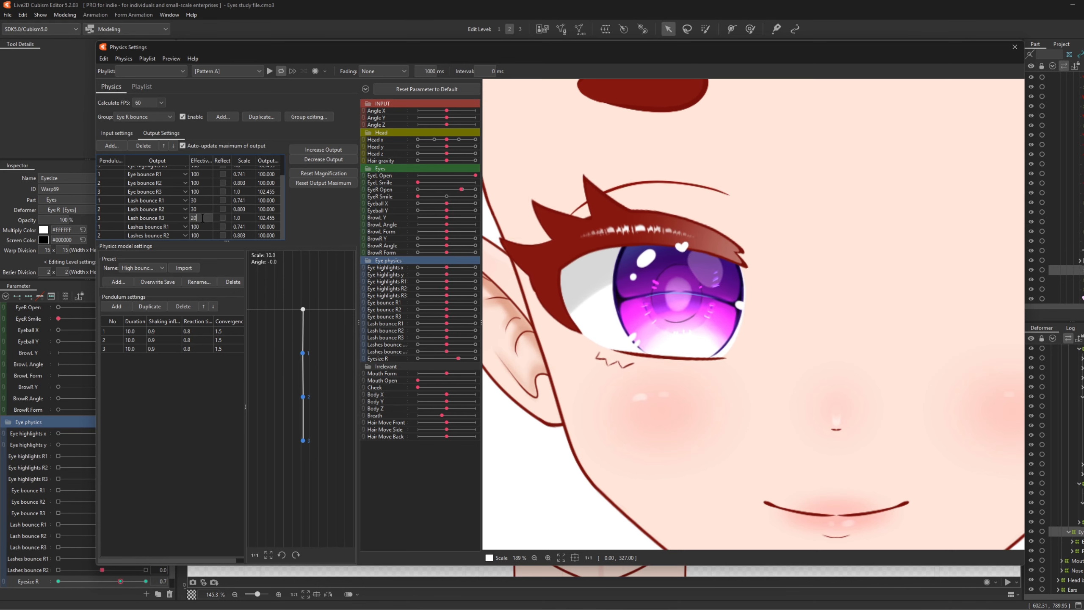
key(Return)
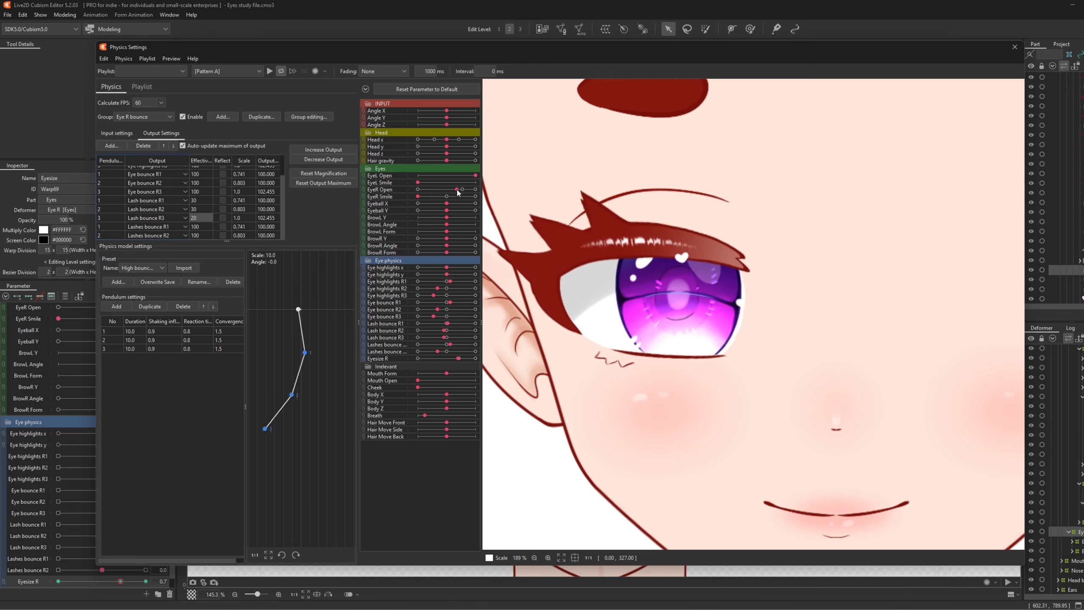
mouse_move(456, 190)
mouse_down()
mouse_move(474, 189)
mouse_move(409, 195)
mouse_move(463, 193)
mouse_up()
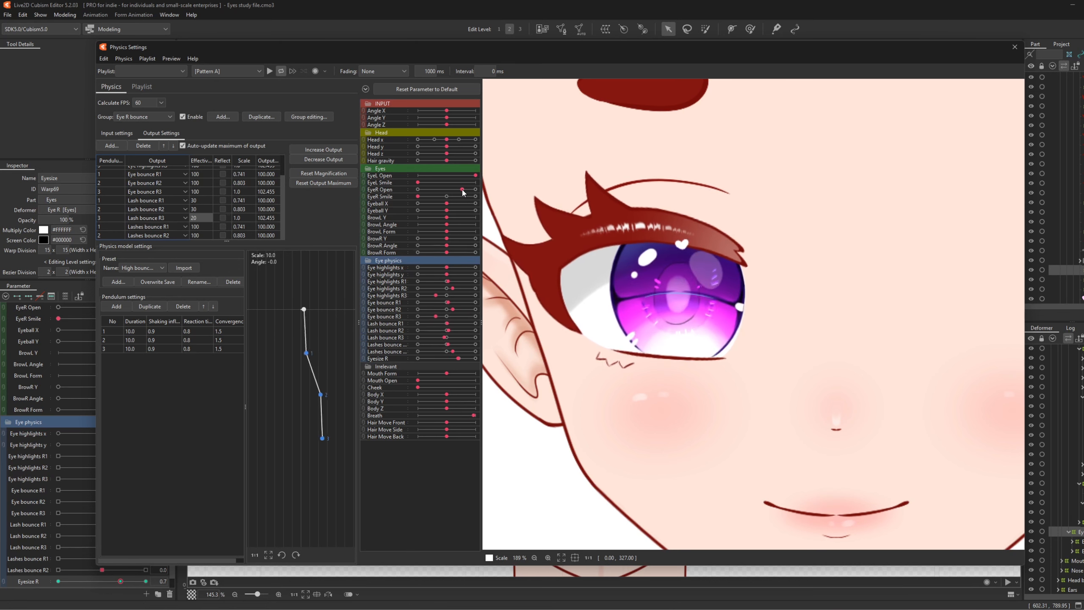
scroll(642, 253, down, 4)
scroll(646, 247, up, 4)
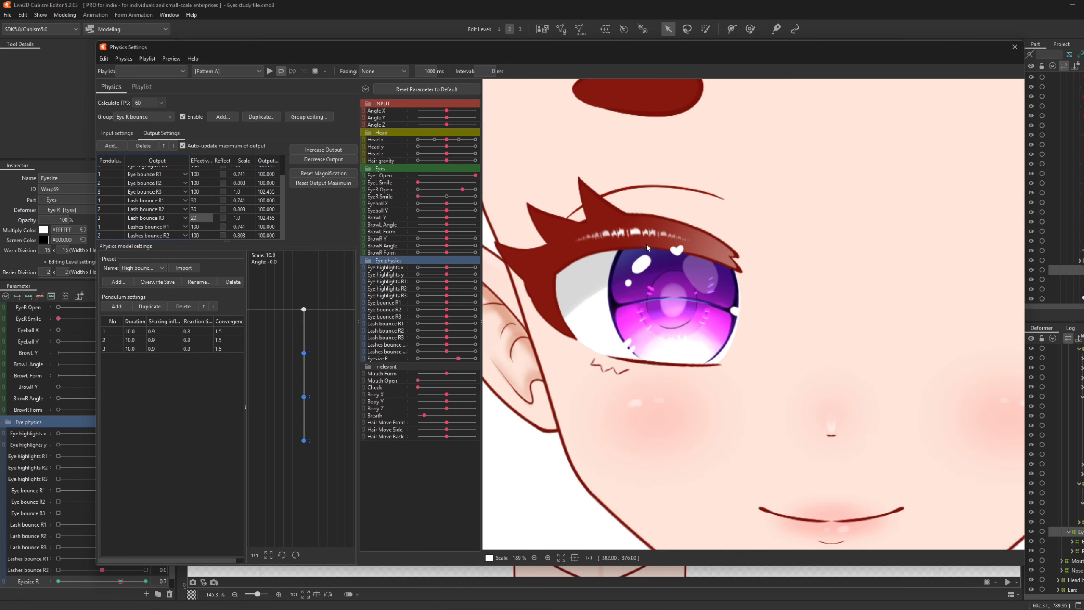
scroll(647, 247, down, 2)
scroll(657, 244, up, 2)
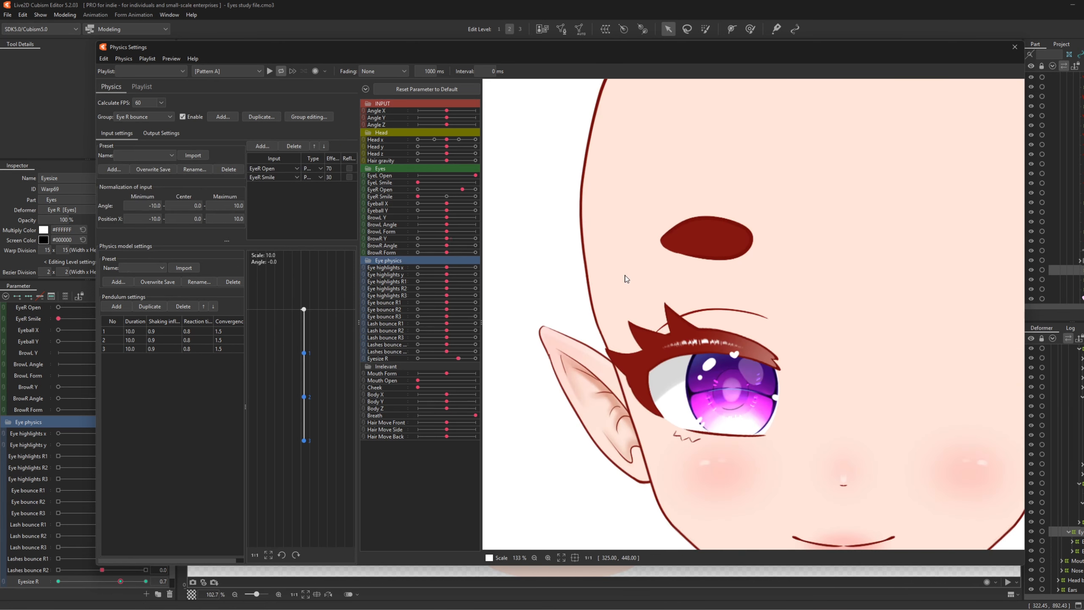
scroll(525, 214, down, 1)
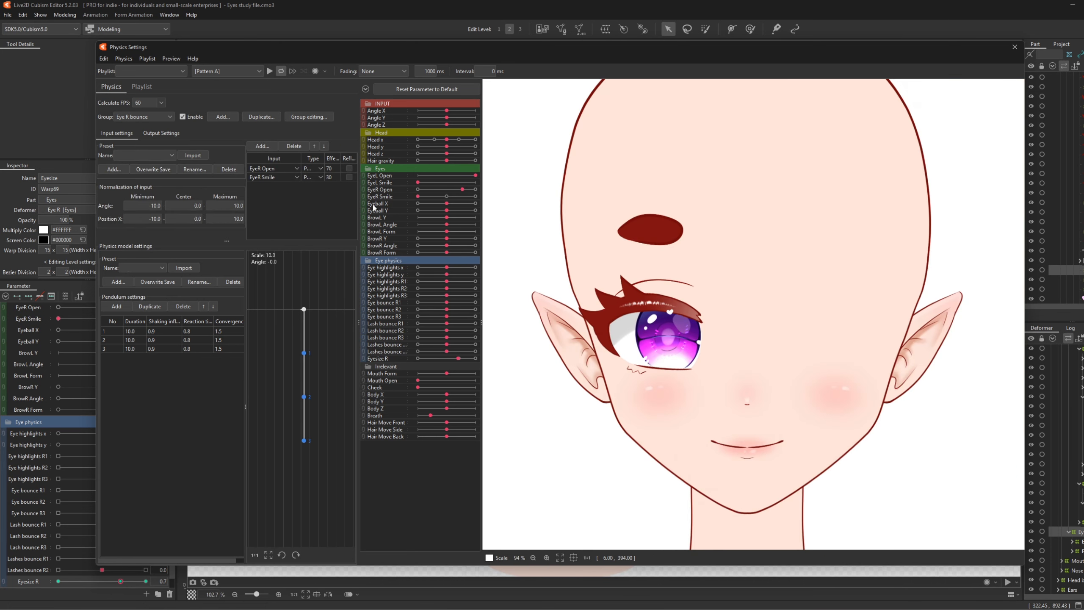
- Create a physics group named Eyesize R with the Slow delay preset
click(222, 116)
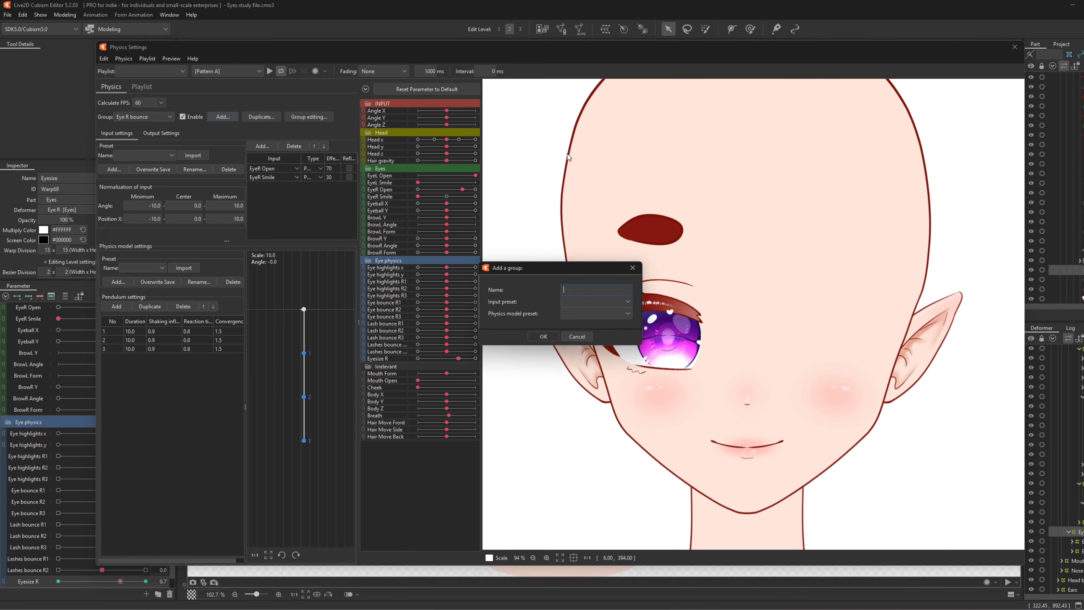
text(Eyesize R)
click(583, 319)
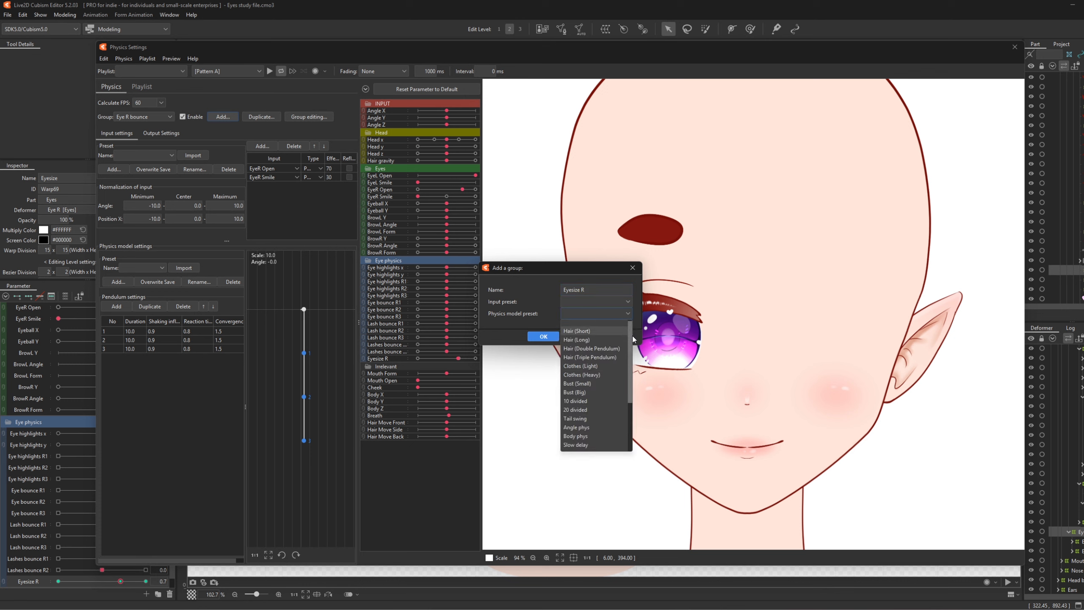
scroll(598, 384, down, 3)
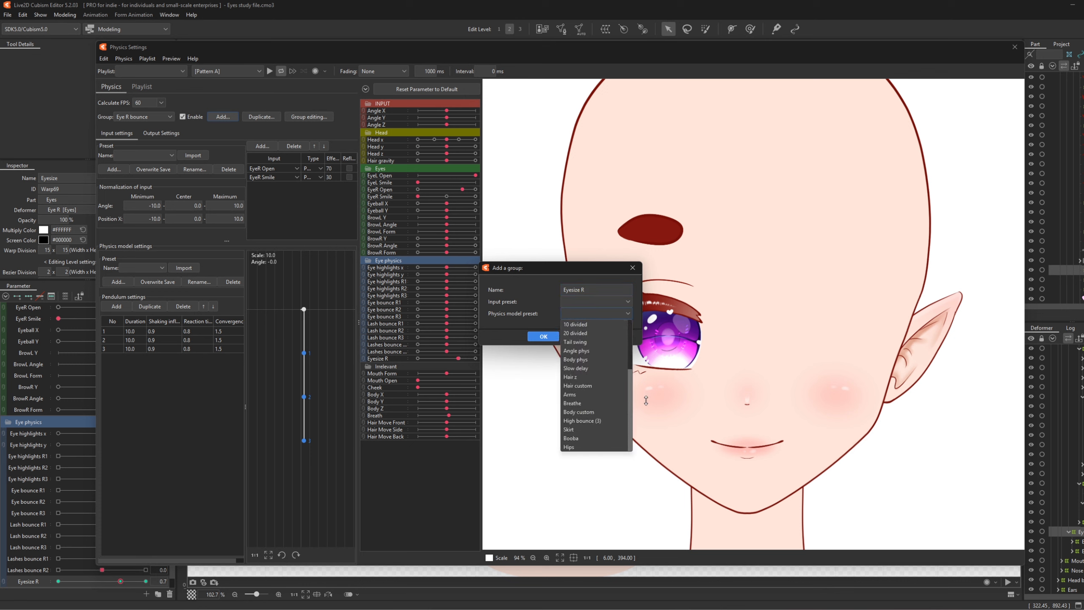
click(585, 375)
click(595, 313)
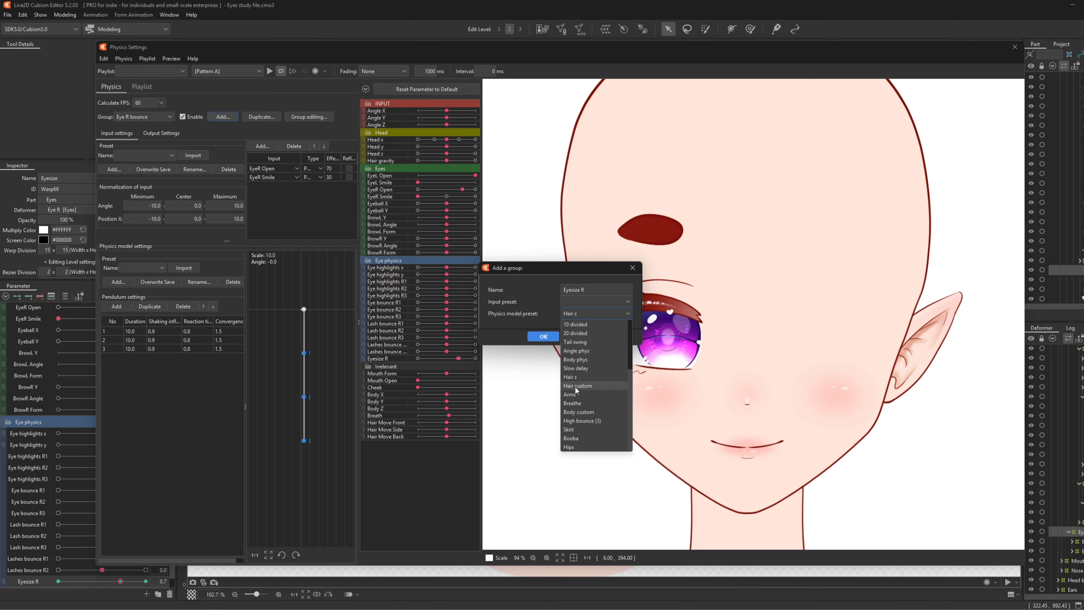
click(576, 368)
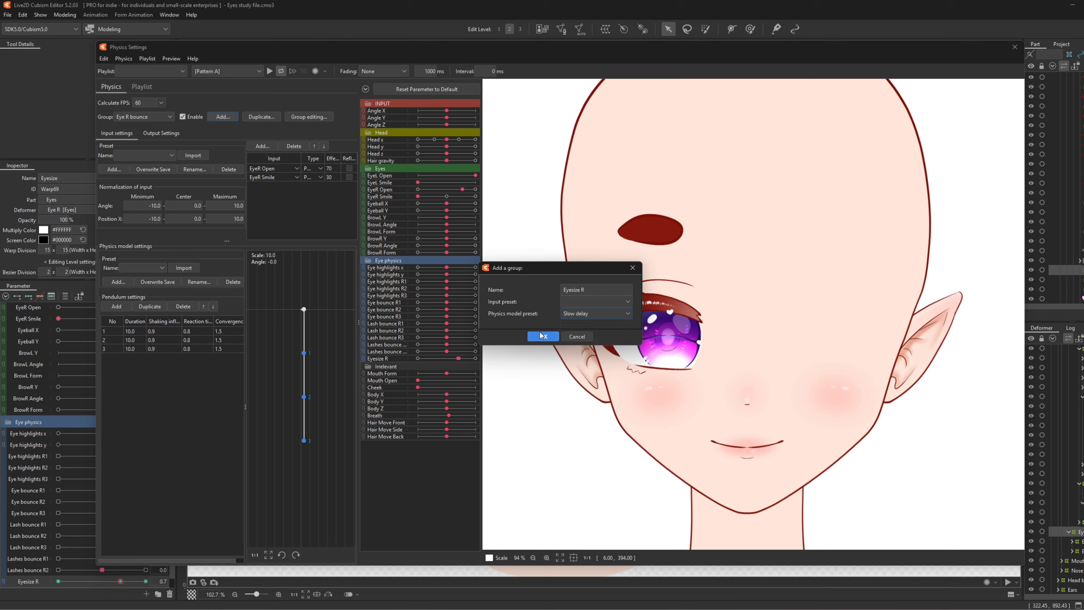
click(543, 337)
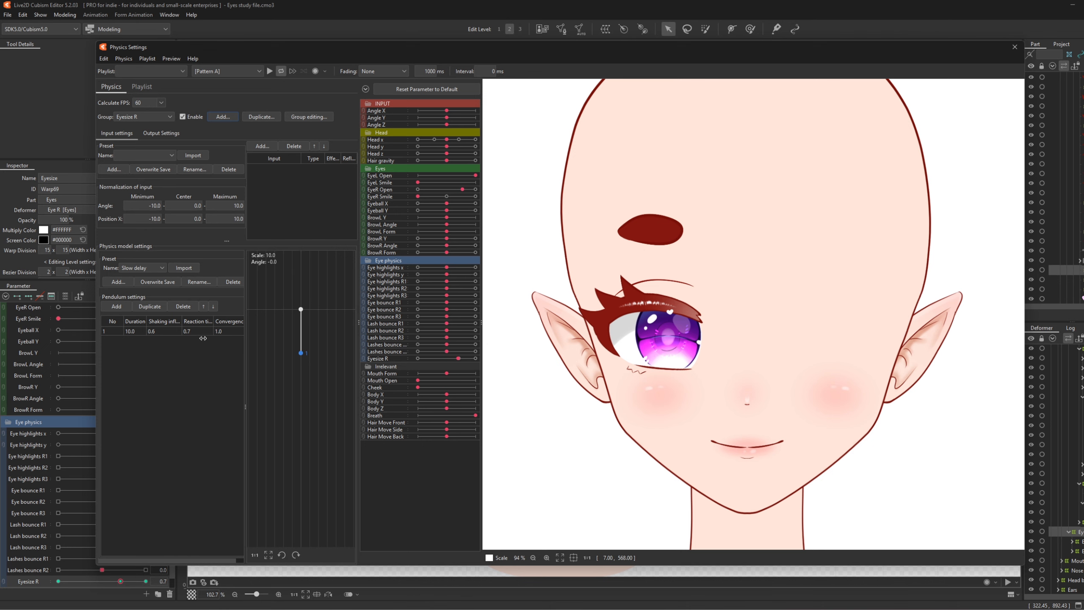
scroll(661, 329, up, 3)
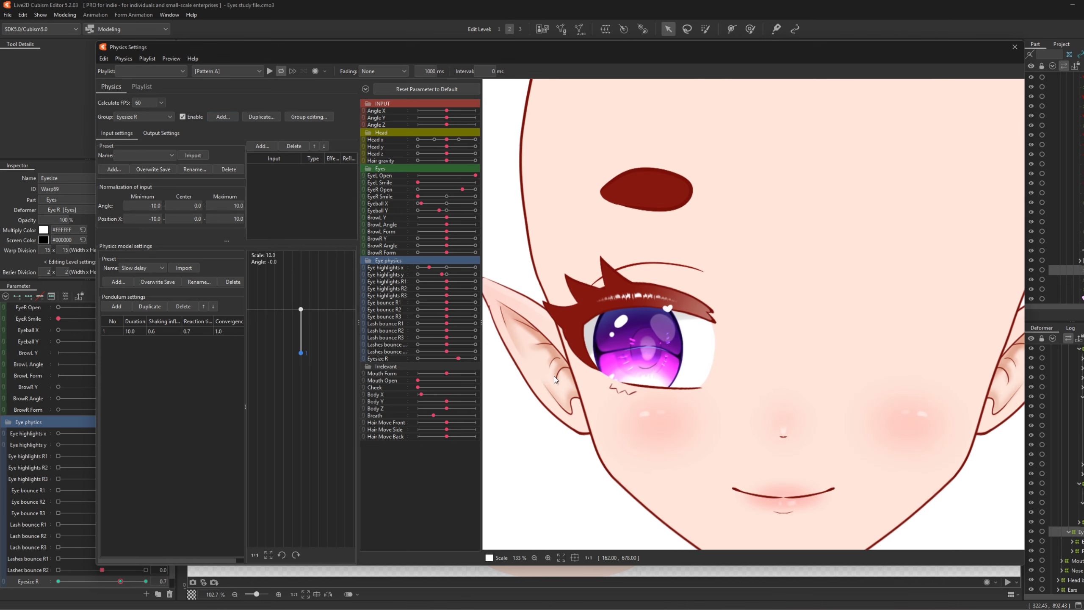
drag(806, 369, 518, 346)
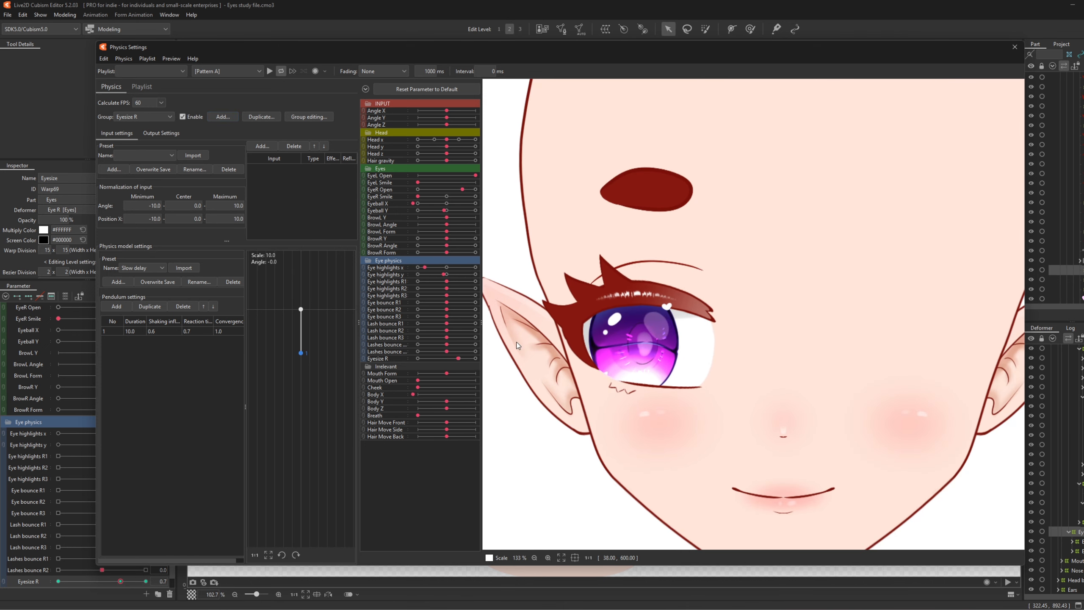
- Add EyeR Open as an Angle input with effect 100
click(262, 146)
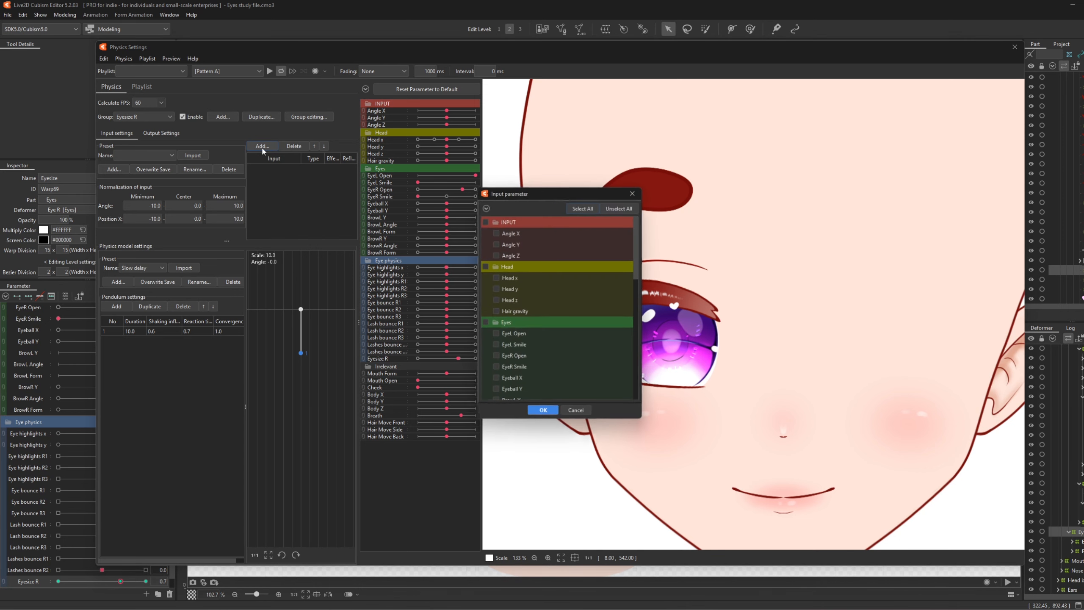
click(495, 357)
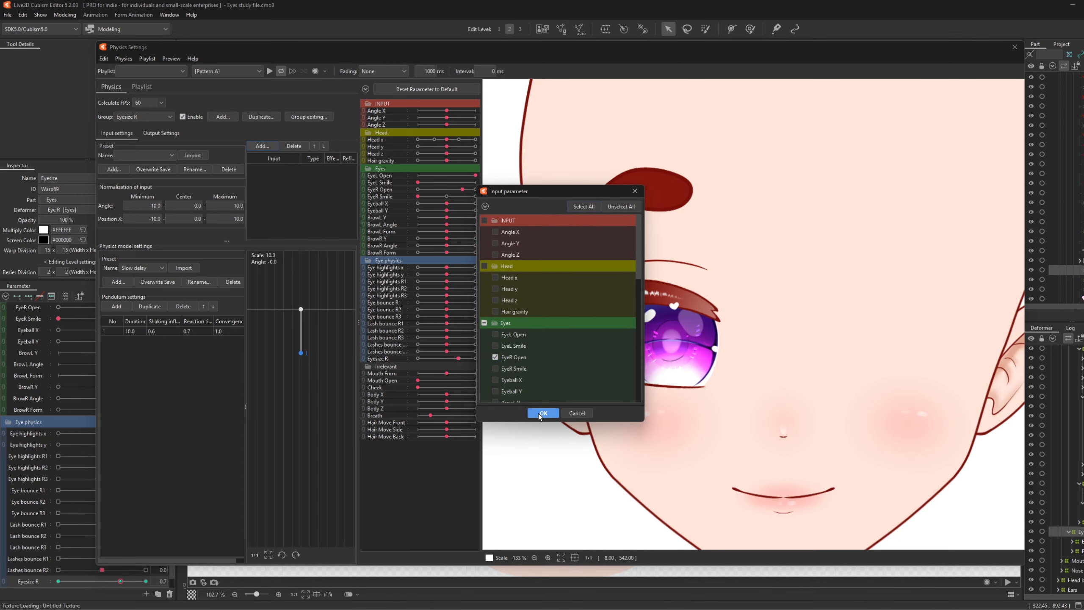
click(542, 413)
click(318, 170)
click(314, 184)
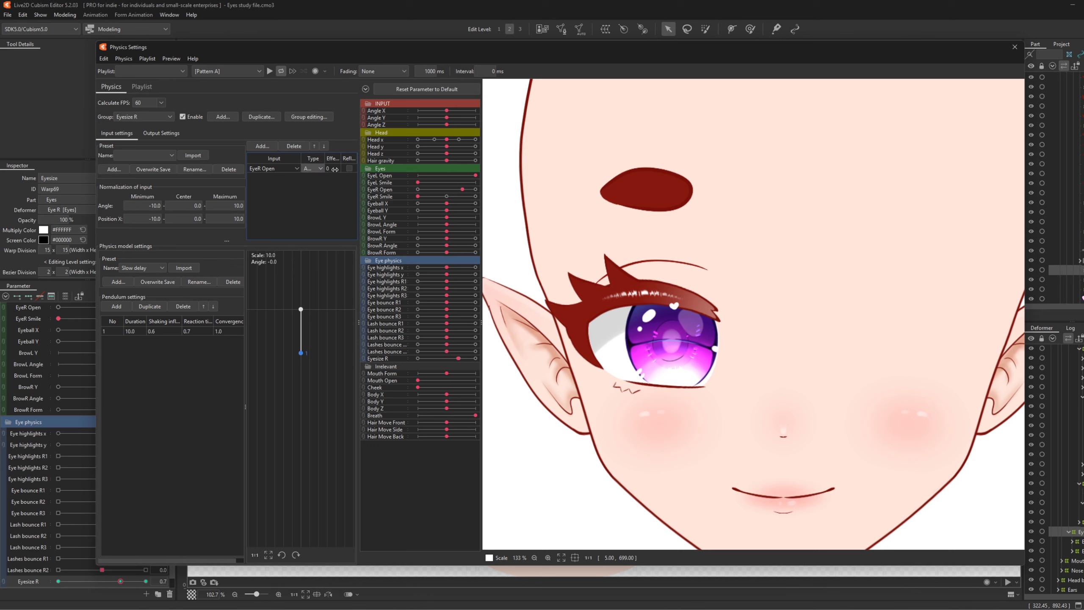
double_click(335, 169)
text(100)
key(Return)
- Set Eyesize R as the group's output parameter
click(161, 133)
click(111, 146)
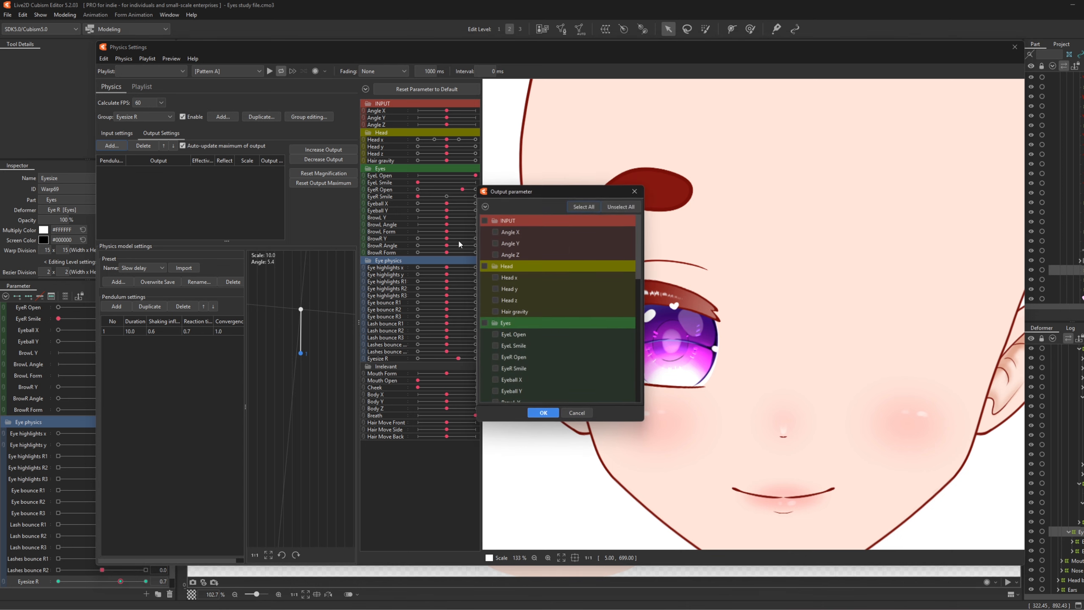
scroll(635, 390, down, 10)
scroll(635, 390, up, 3)
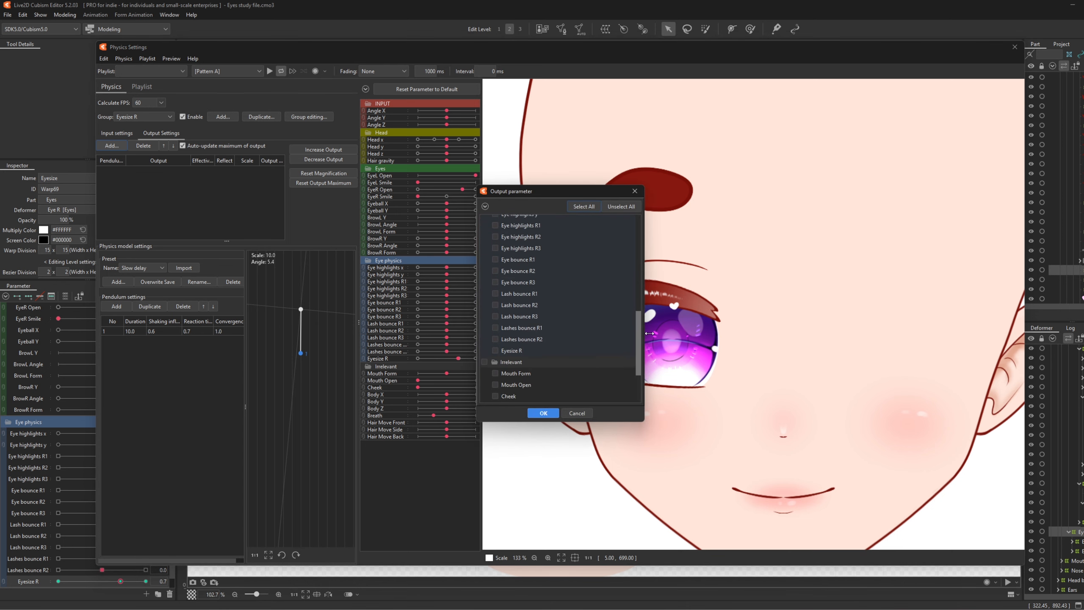
click(495, 360)
click(543, 413)
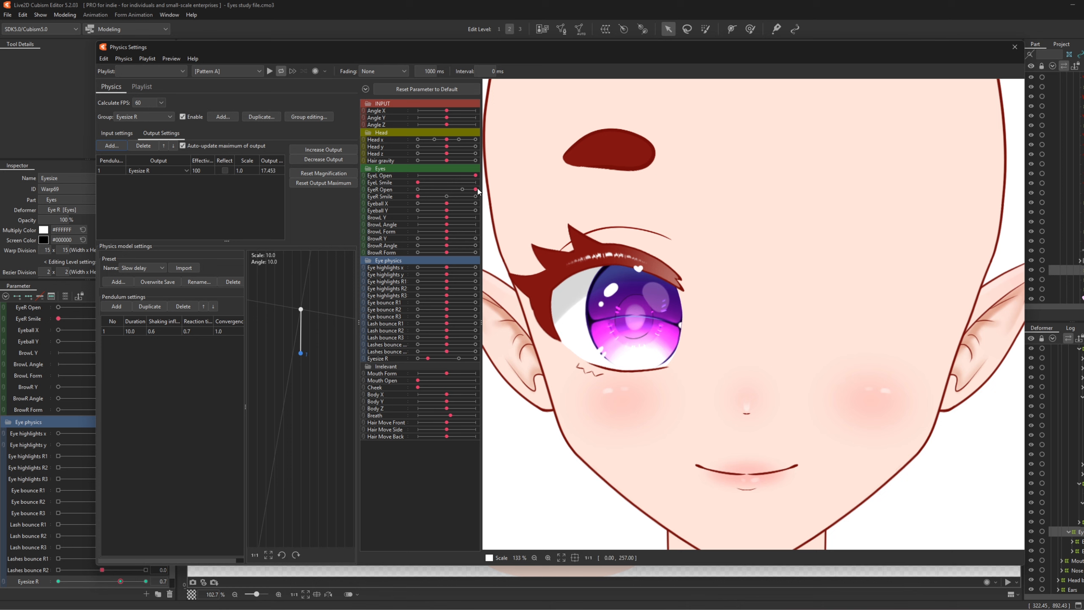
- Increase the Eyesize R output scale to 5.73 and test by opening and closing the right eye
drag(476, 189, 644, 192)
click(348, 153)
click(590, 319)
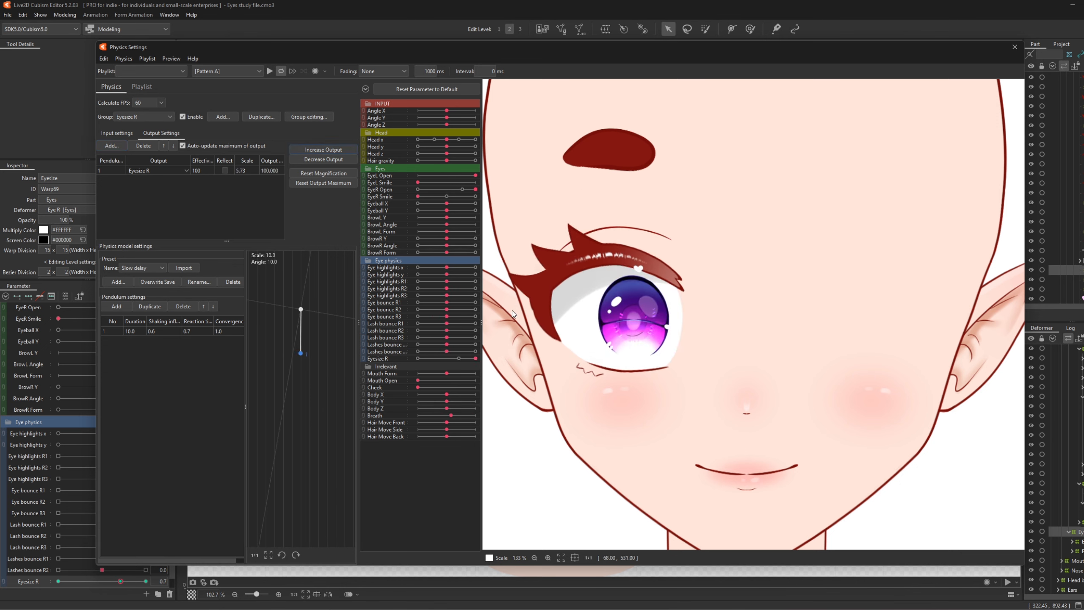
click(463, 190)
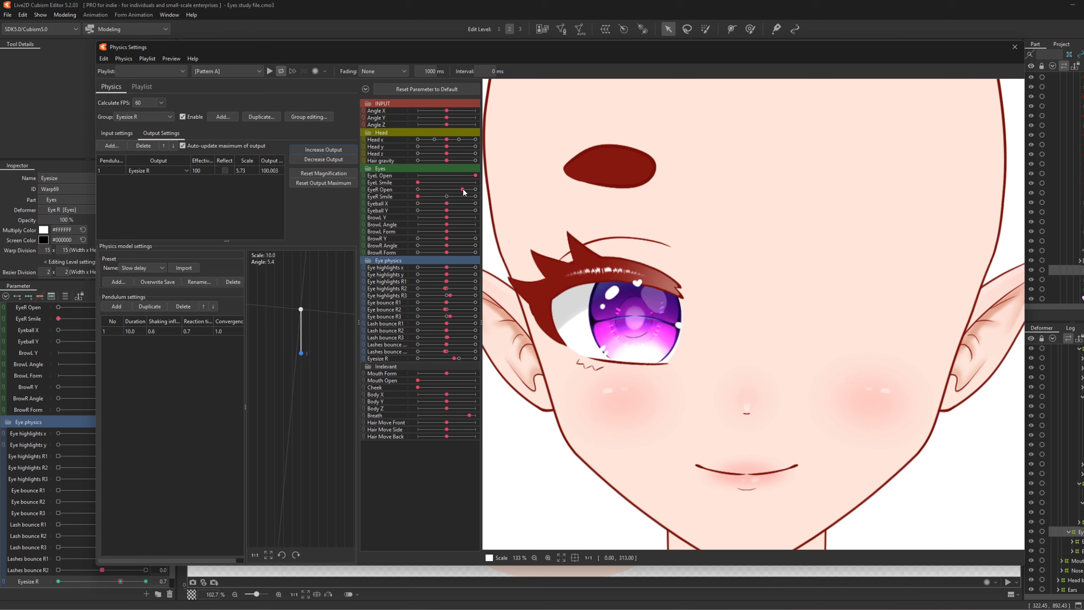
drag(464, 189, 476, 190)
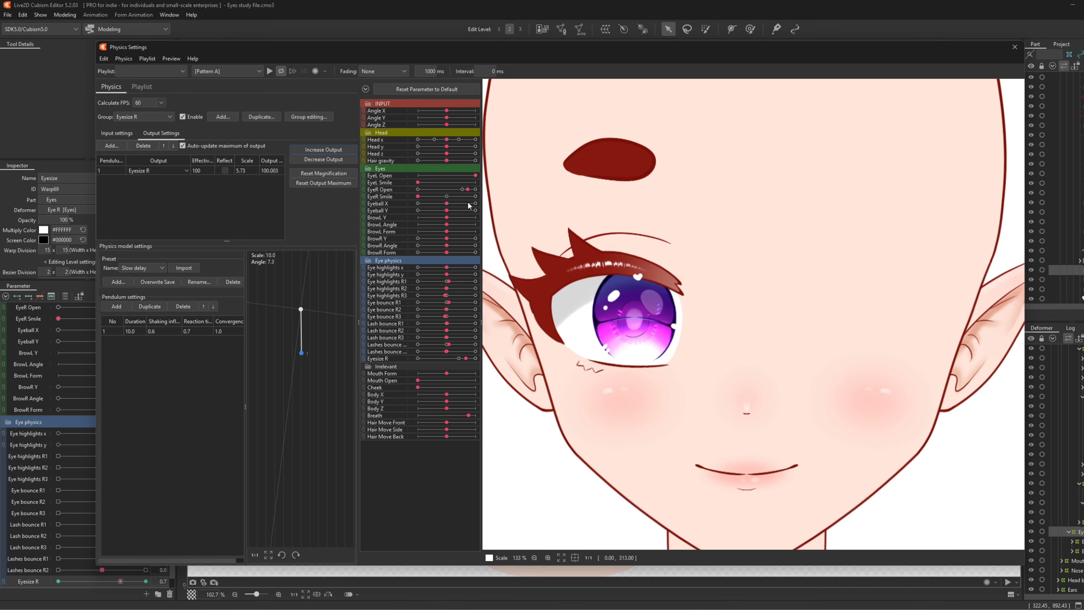
drag(475, 189, 511, 212)
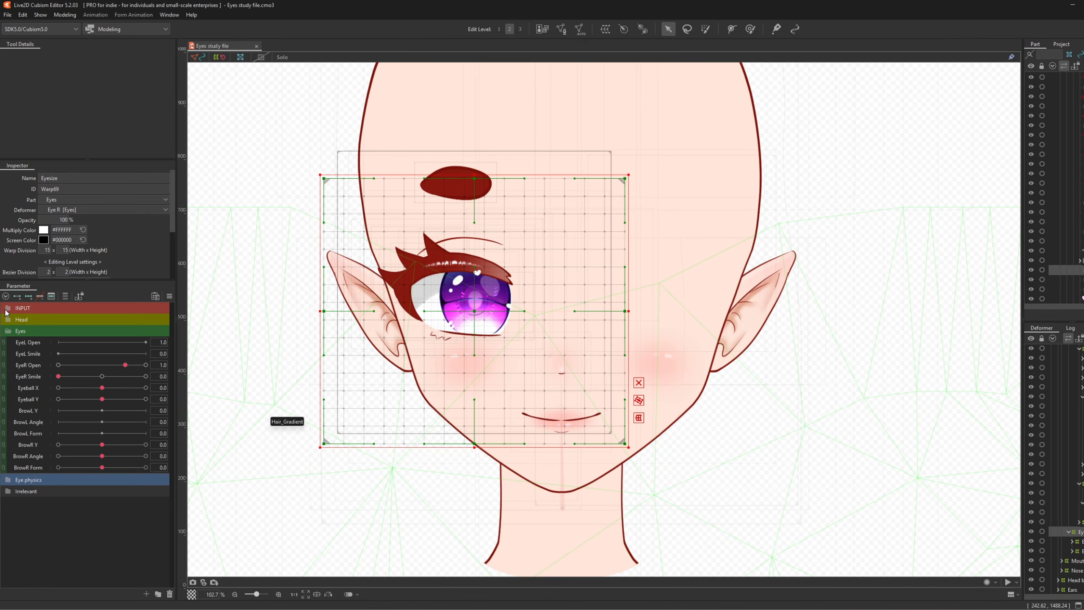
- Turn Head x to -30 and reset Eyeball X to 0
click(9, 320)
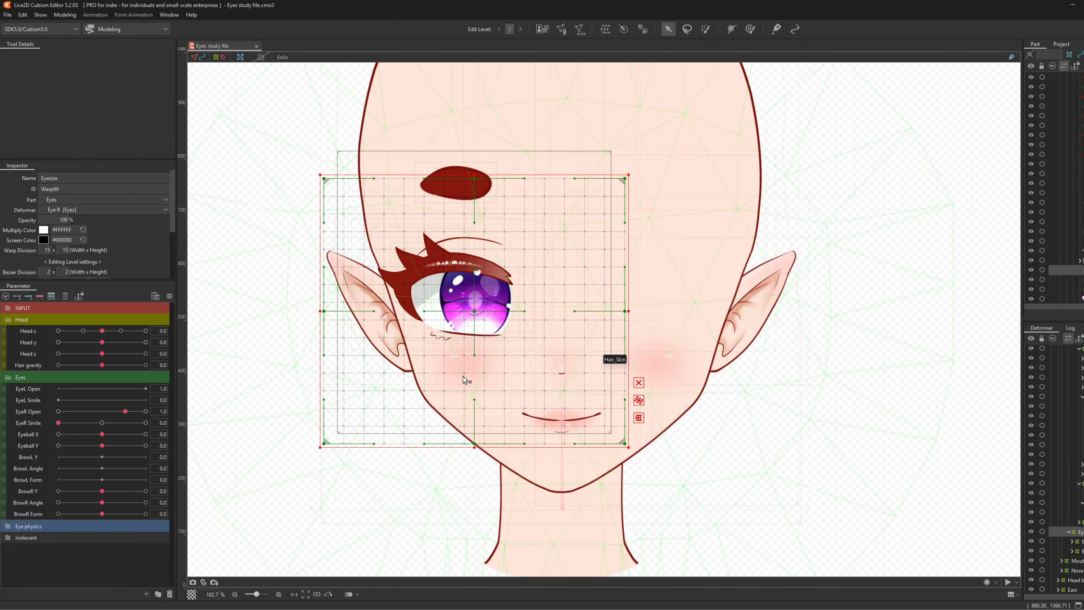
scroll(389, 210, up, 3)
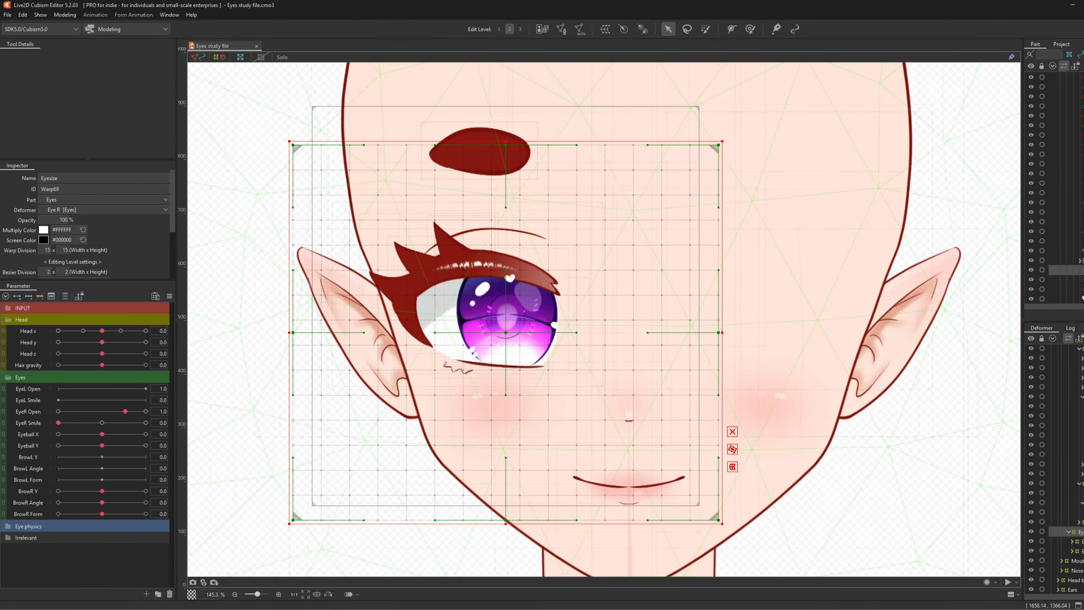
scroll(410, 314, up, 3)
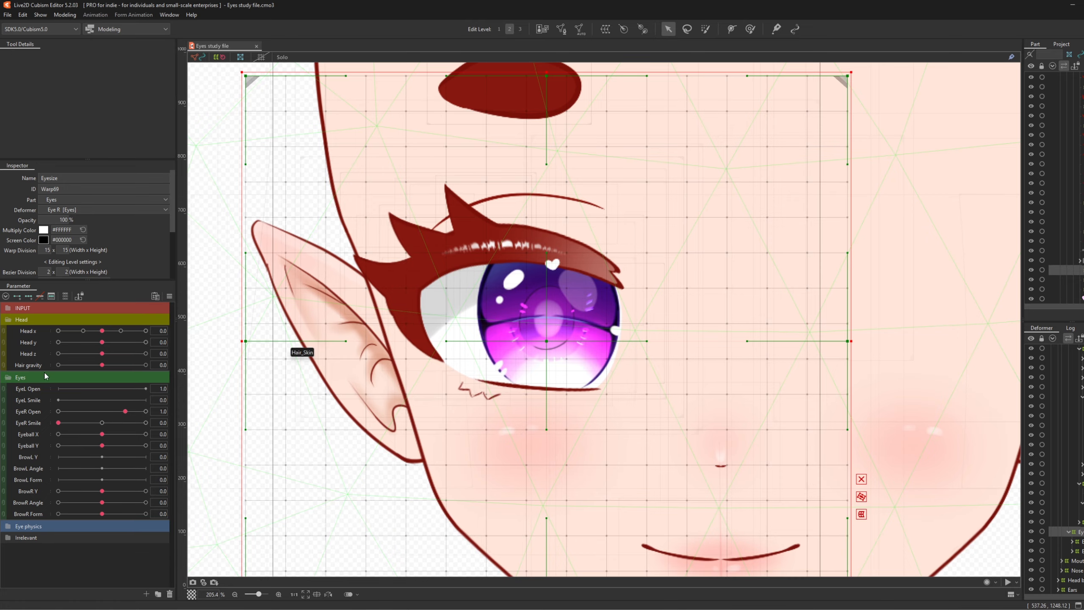
drag(102, 330, 47, 333)
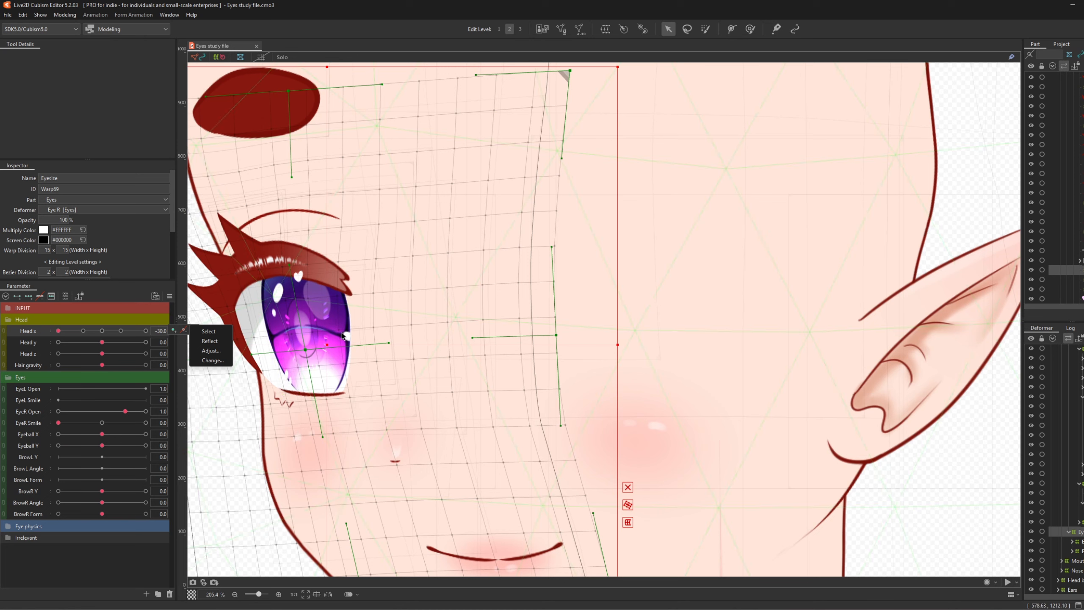
drag(98, 438, 53, 446)
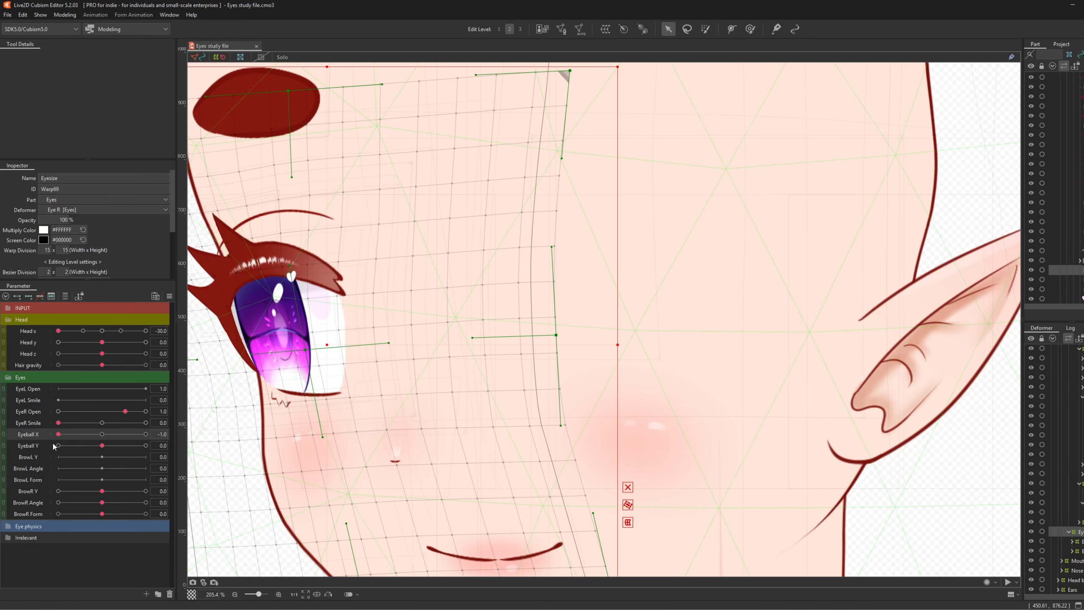
click(102, 434)
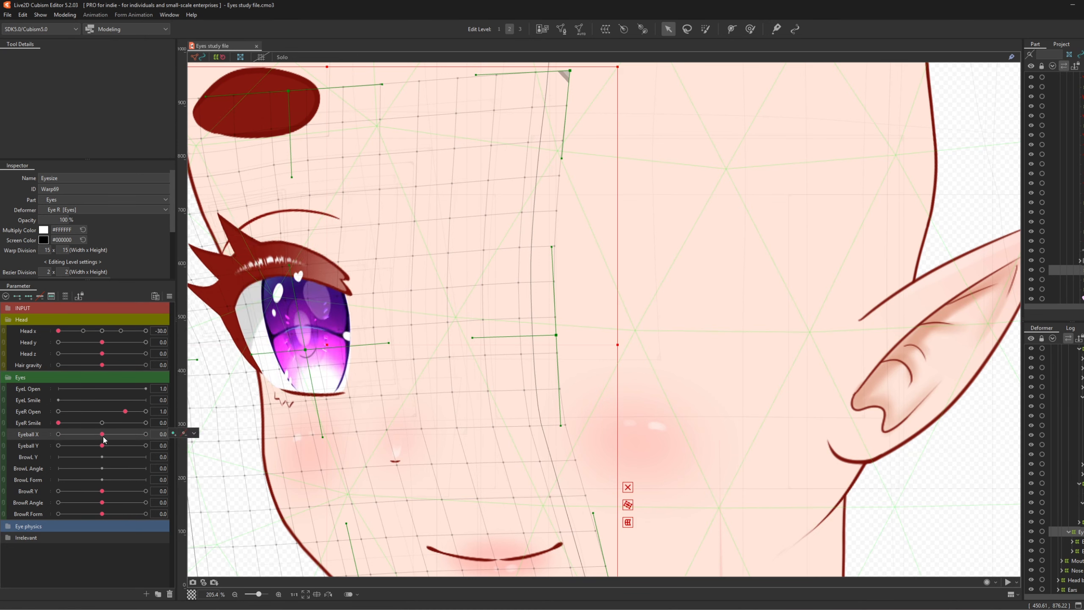
- Expand the deformer tree and select the Pupil warp deformer
click(1072, 552)
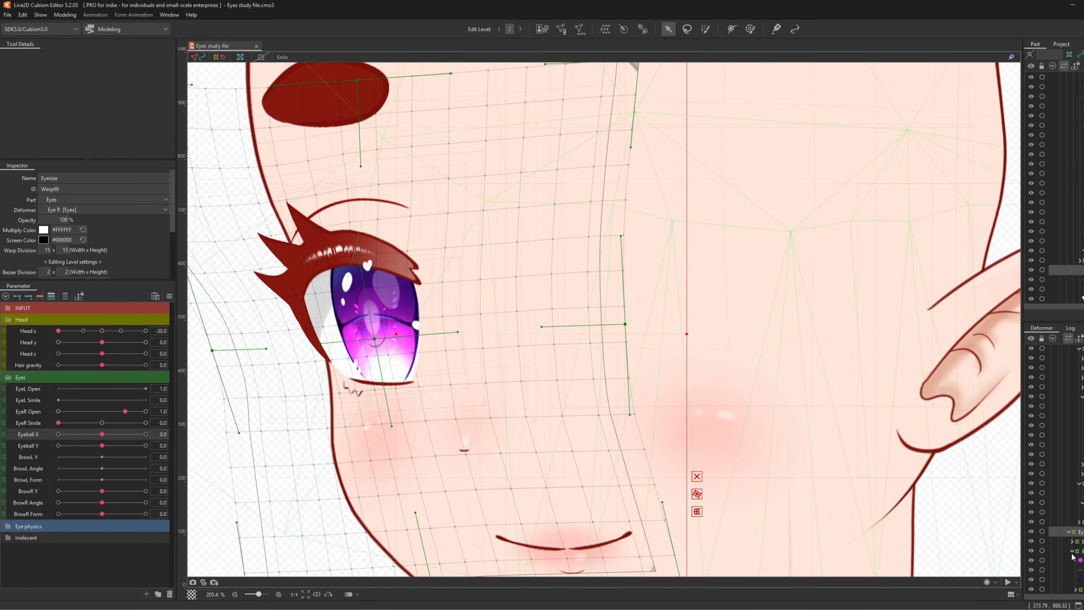
scroll(1083, 555, down, 1)
click(1075, 554)
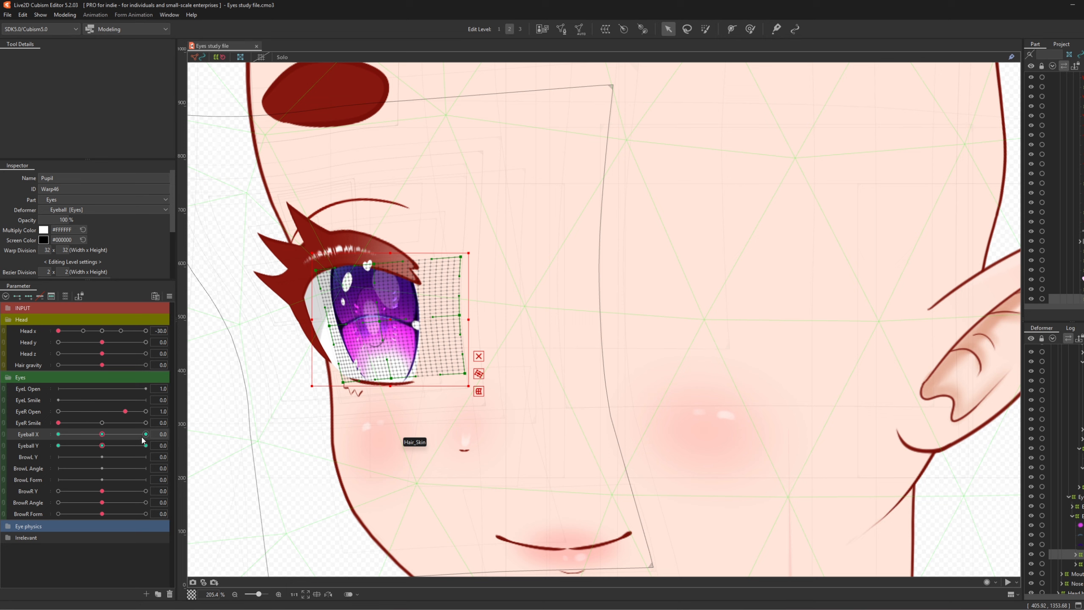
- Wrap the Pupil deformer in a 32×32 warp deformer named 'Pupil angle', then pick the Deform Brush
click(605, 29)
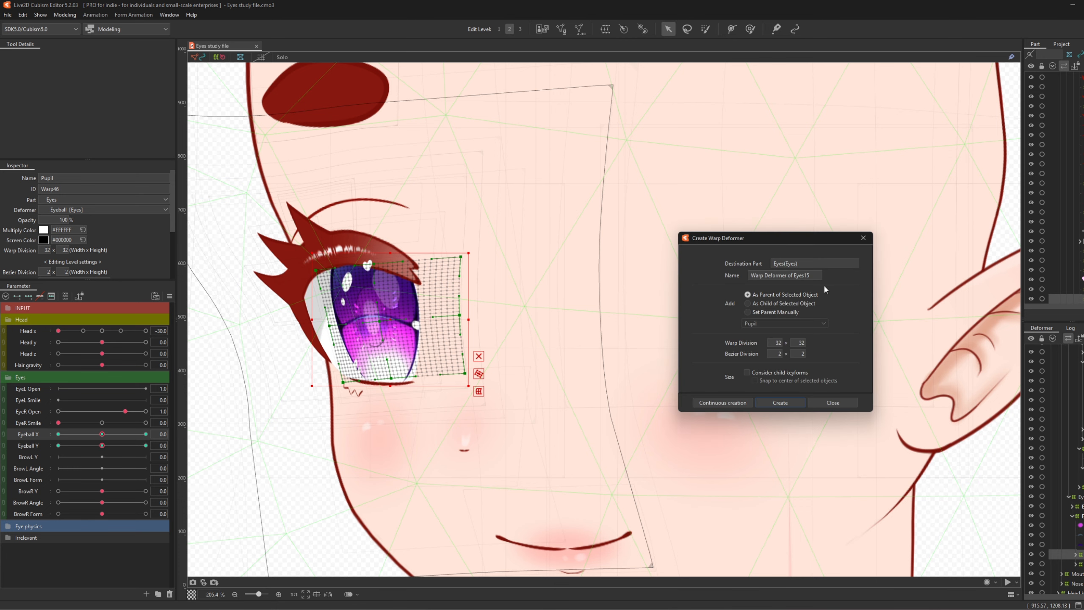
triple_click(798, 276)
text(Pupil angle)
click(799, 404)
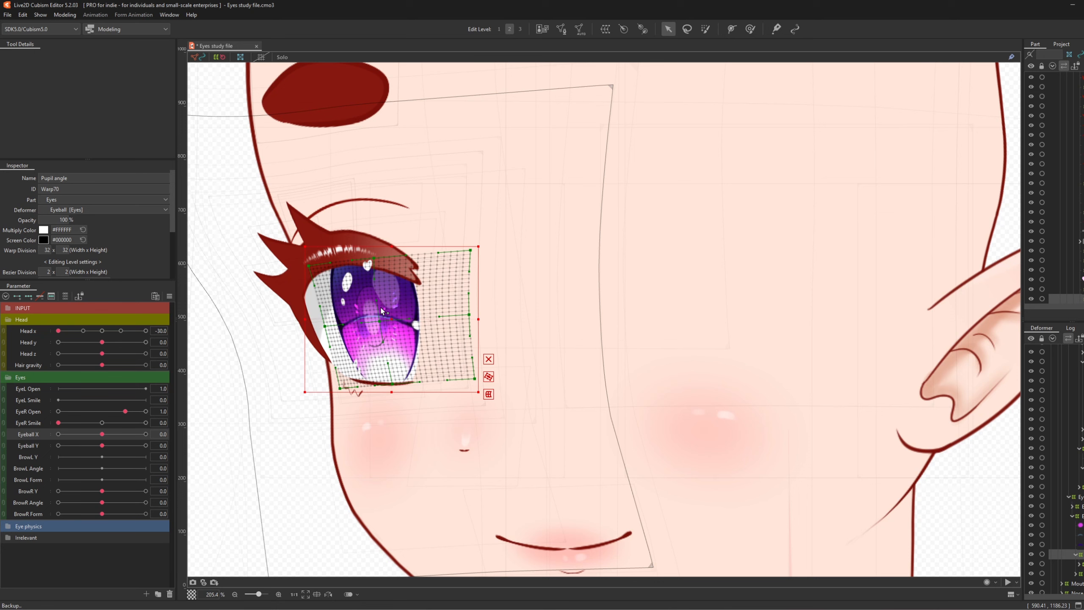
click(750, 28)
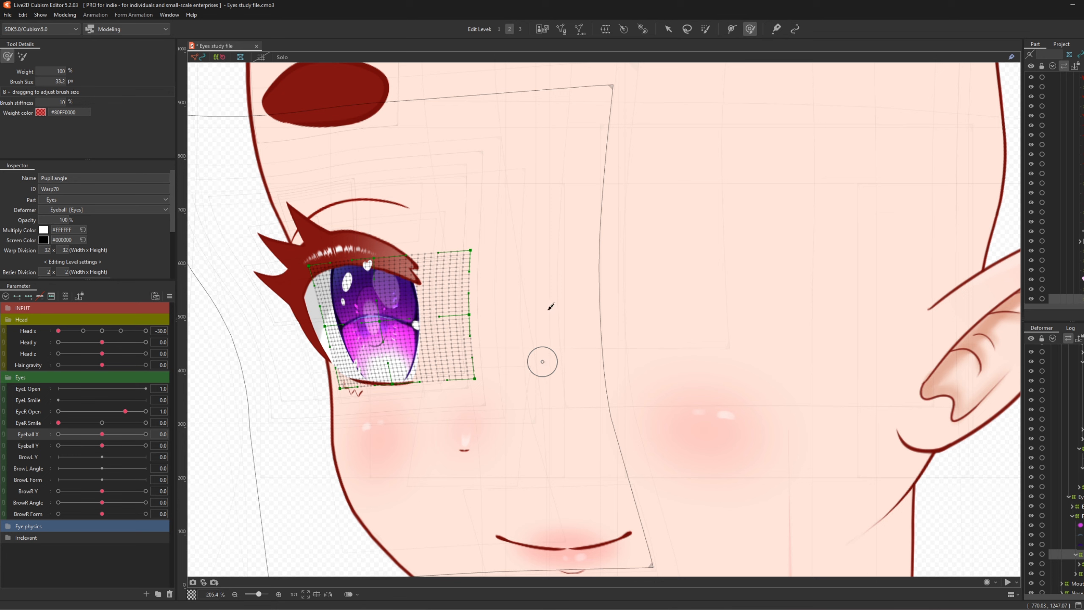
- Add three keyforms to the Head x parameter and enlarge the deform brush
click(35, 331)
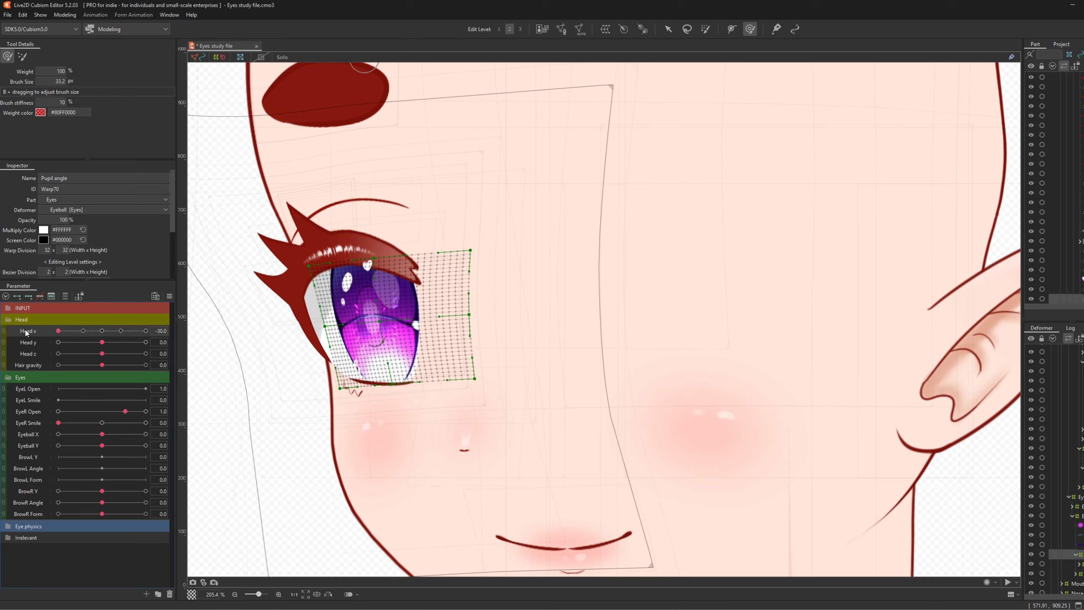
click(30, 302)
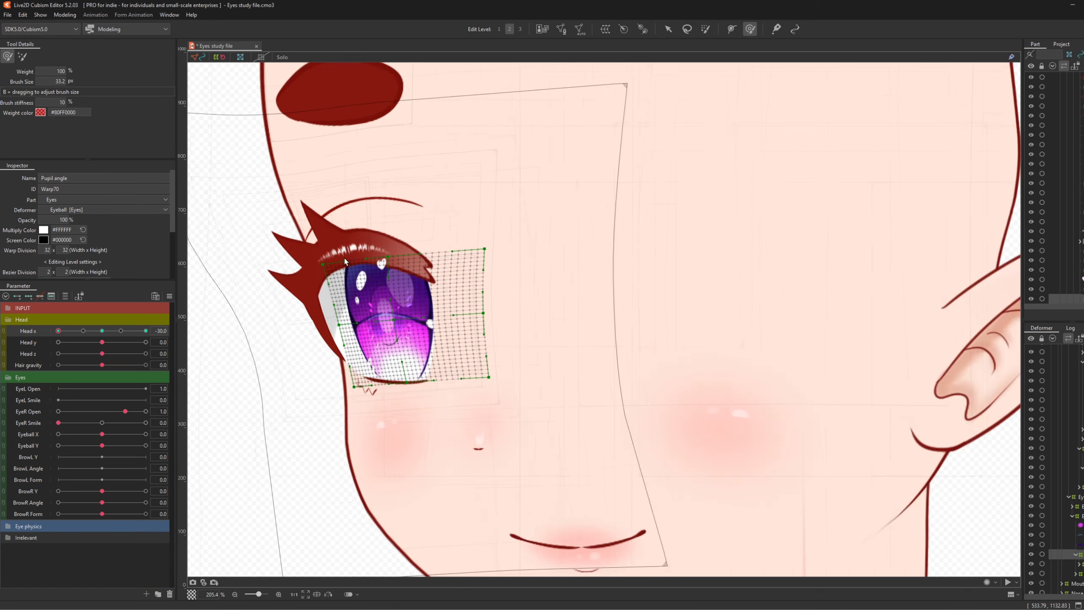
scroll(704, 114, up, 2)
key(b)
mouse_move(271, 364)
mouse_down()
mouse_move(471, 386)
mouse_move(461, 387)
mouse_up()
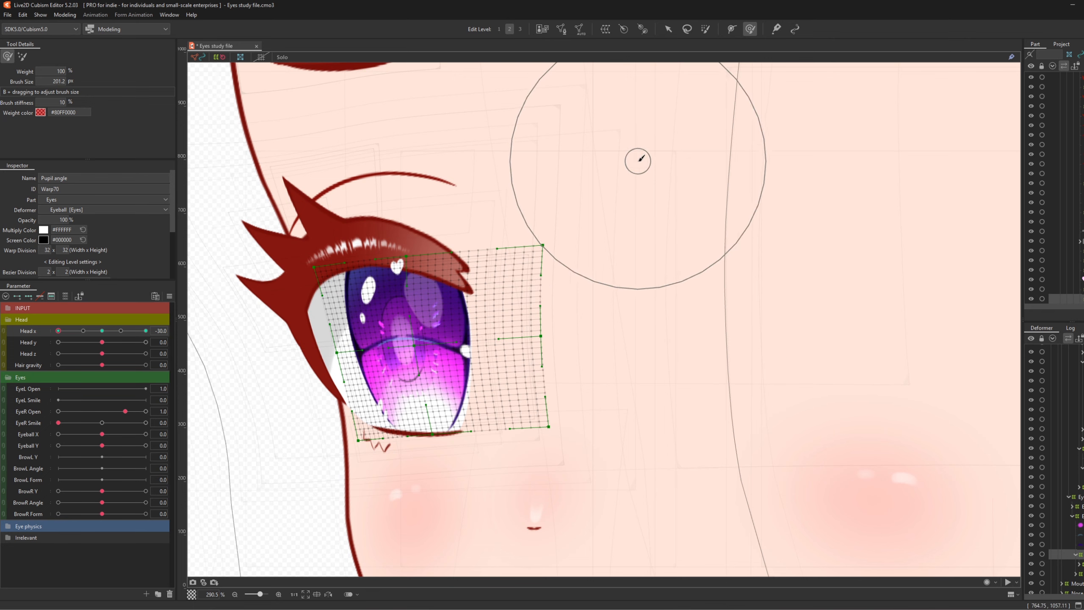
- Brush the pupil warp's centre to the right and pull its left side outward
key(b)
drag(636, 160, 595, 161)
drag(411, 330, 419, 305)
drag(421, 389, 429, 389)
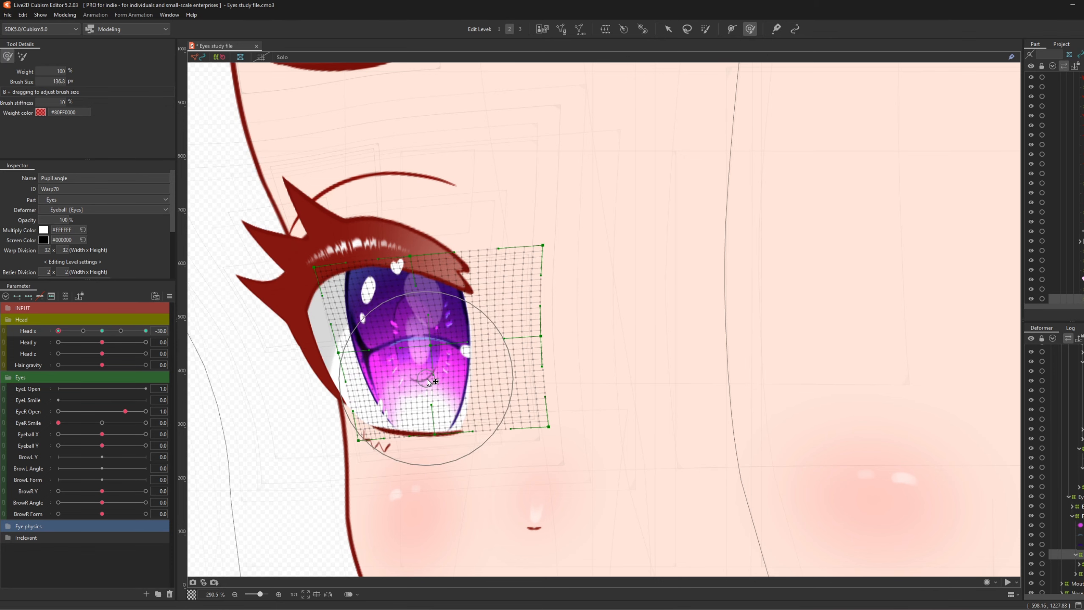
drag(417, 310, 409, 325)
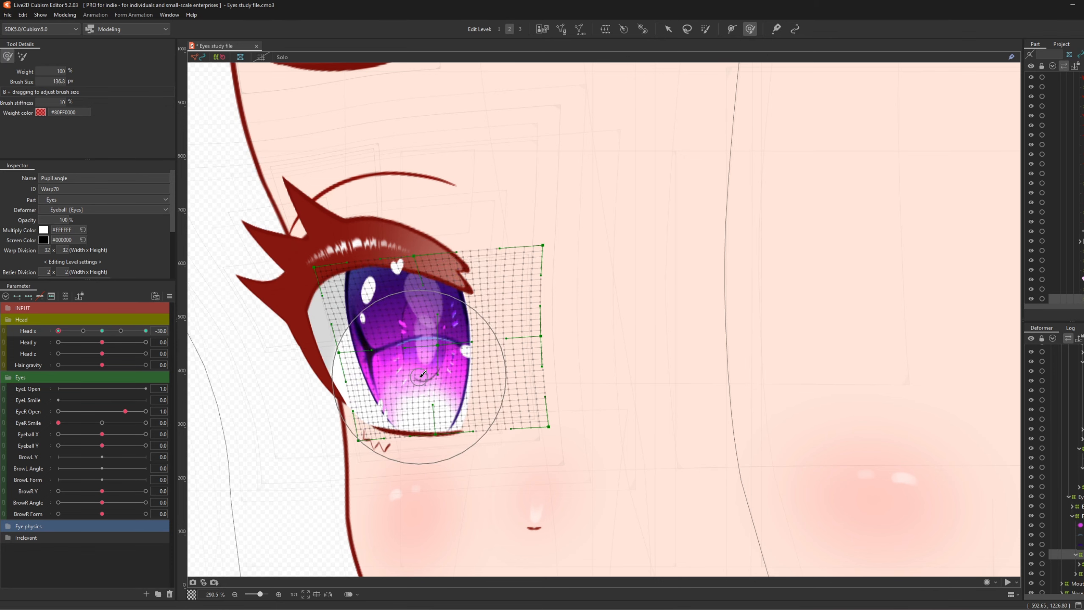
drag(418, 377, 424, 376)
drag(406, 312, 414, 314)
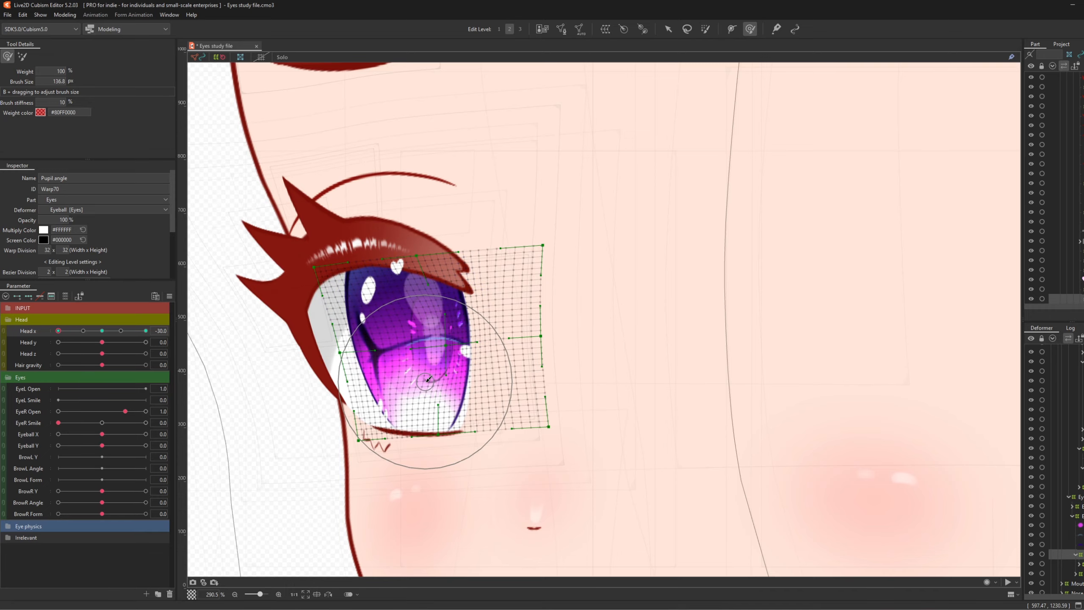
drag(426, 382, 431, 382)
drag(353, 359, 345, 363)
drag(345, 375, 336, 375)
drag(333, 338, 327, 338)
- Preview the head swing, then fine-tune the pupil mesh centre and shape
mouse_move(59, 331)
mouse_down()
mouse_move(77, 335)
mouse_move(48, 335)
mouse_move(90, 341)
mouse_move(46, 339)
mouse_up()
drag(422, 388, 426, 387)
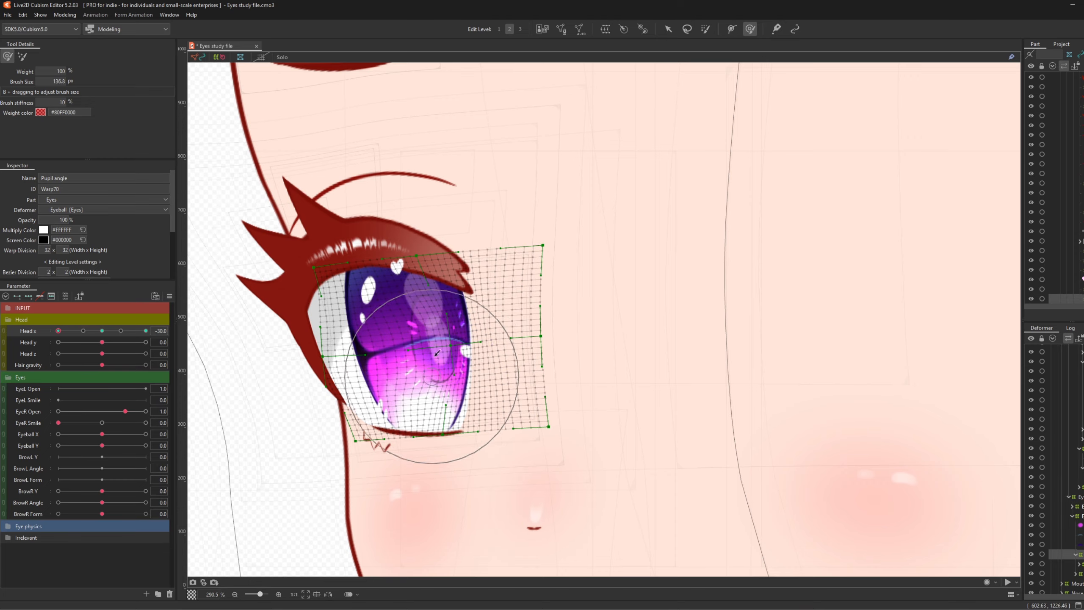
drag(417, 301, 424, 305)
drag(422, 379, 428, 382)
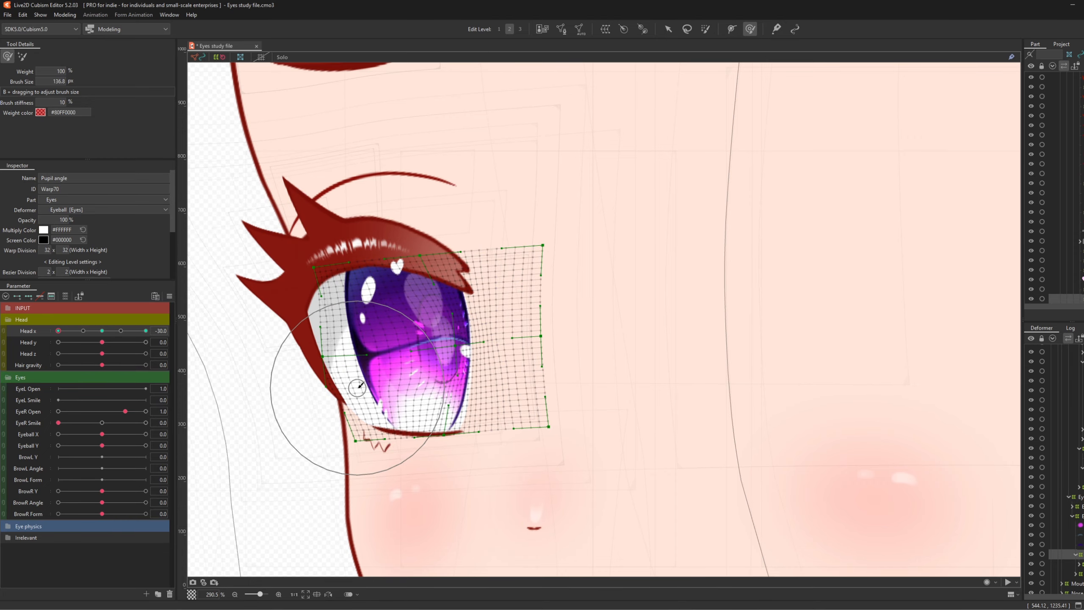
drag(356, 390, 352, 391)
drag(343, 350, 340, 354)
- At Head x 30, nudge the pupil warp left and push its right edge outward
scroll(320, 327, down, 2)
drag(60, 331, 150, 341)
scroll(555, 320, down, 2)
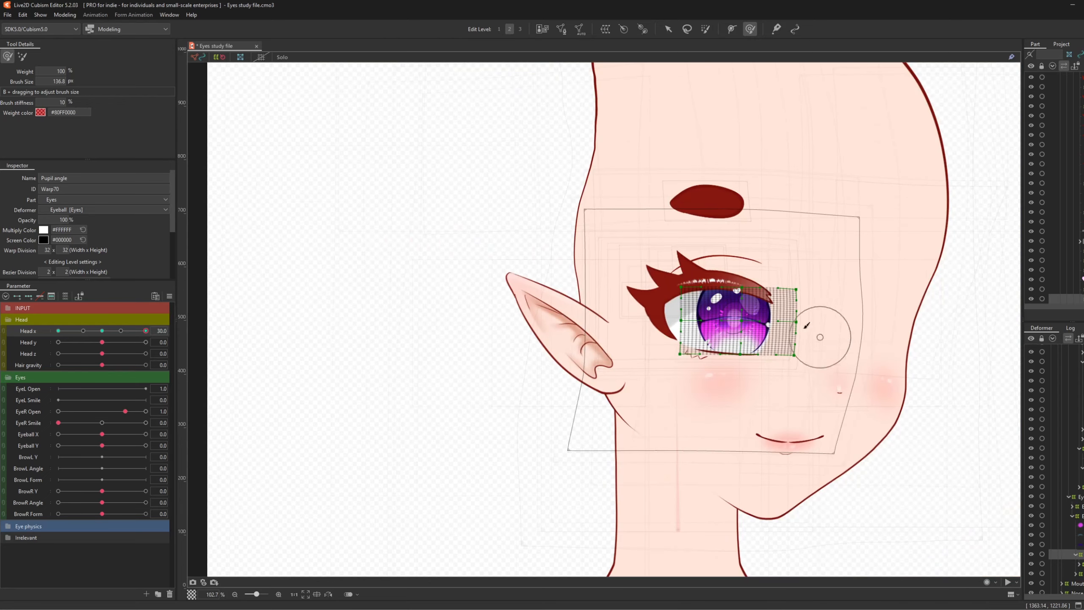
scroll(773, 320, up, 3)
key(b)
drag(599, 337, 660, 343)
drag(661, 298, 652, 332)
drag(658, 242, 652, 242)
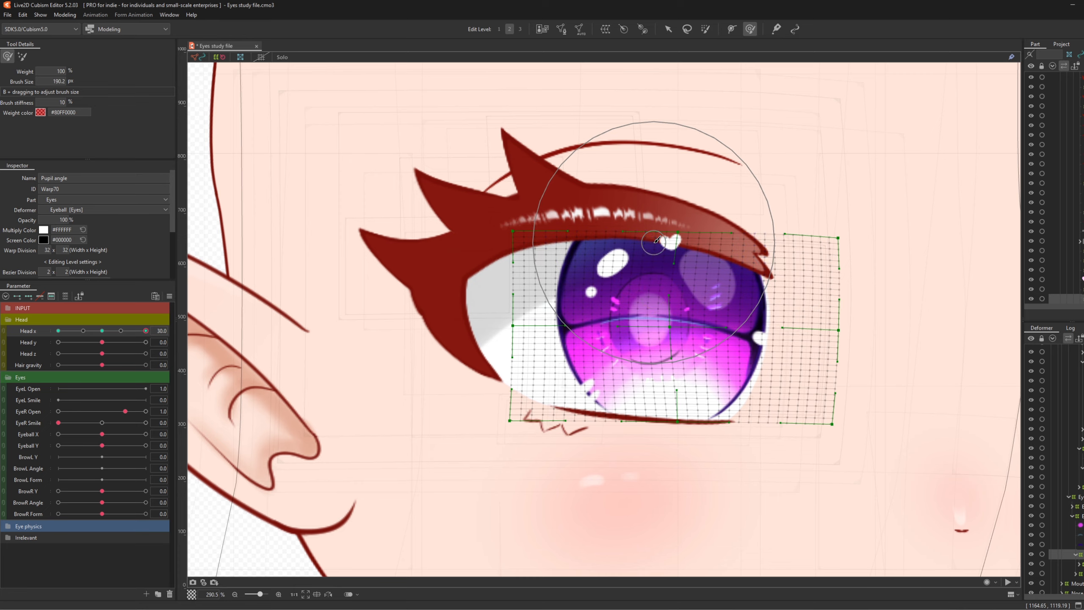
drag(656, 376, 648, 375)
drag(774, 378, 779, 378)
drag(792, 312, 796, 313)
- Drag Head x back and forth to preview the pupil warp, ending at -30
scroll(334, 313, down, 2)
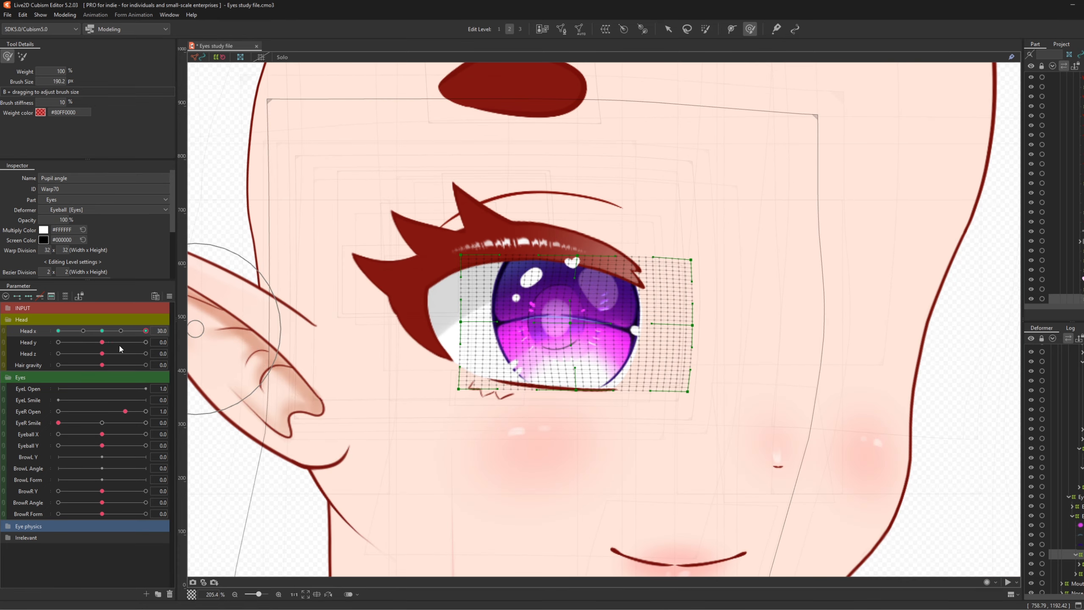
mouse_move(125, 332)
mouse_down()
mouse_move(84, 334)
mouse_move(146, 332)
mouse_up()
scroll(299, 329, down, 3)
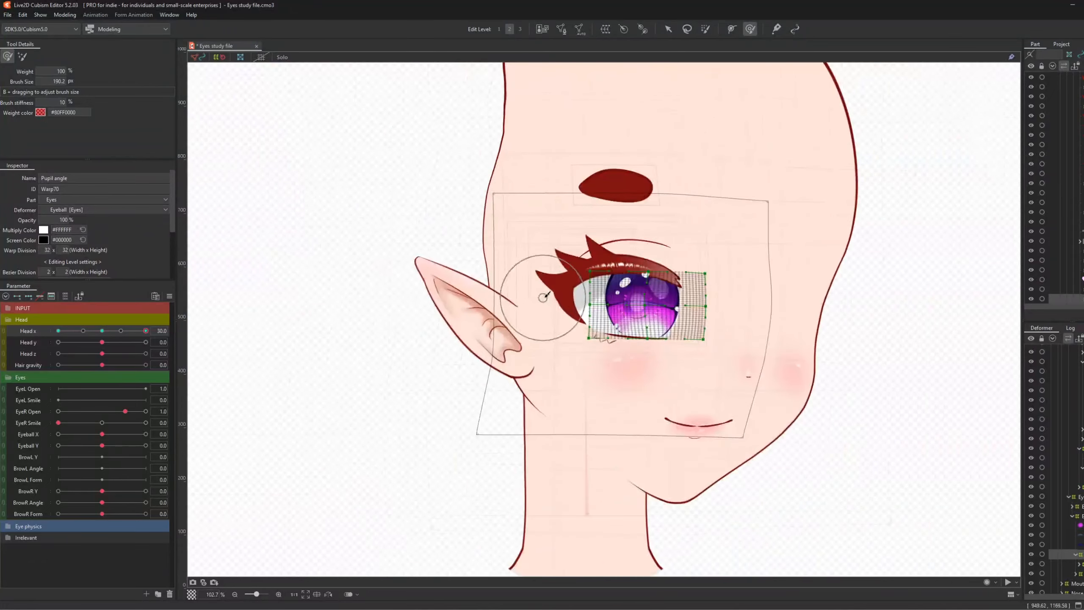
scroll(254, 327, up, 1)
scroll(415, 334, down, 3)
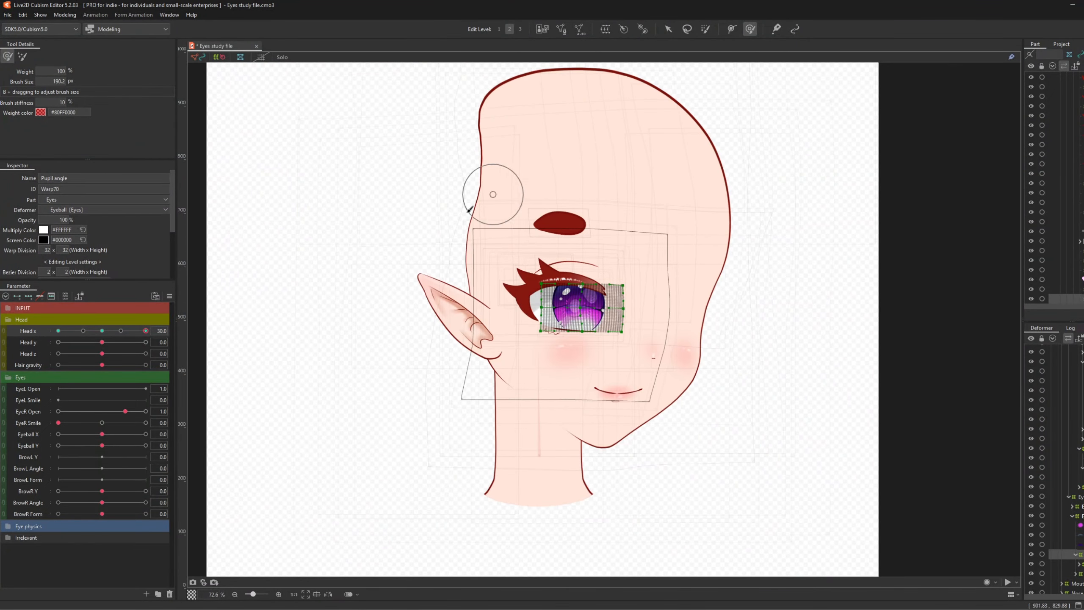
scroll(556, 251, up, 2)
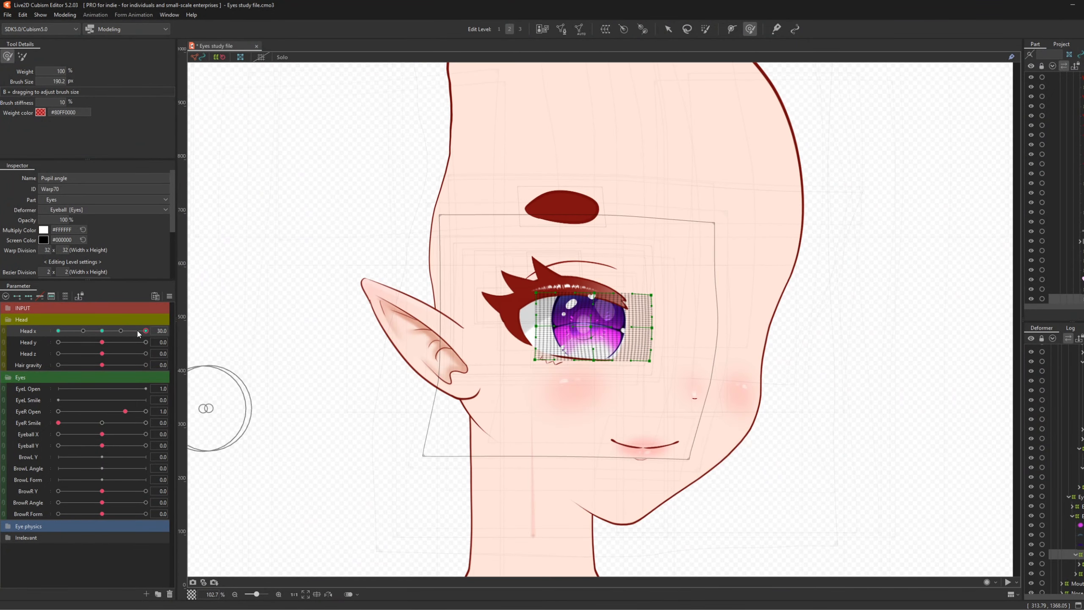
drag(137, 331, 53, 370)
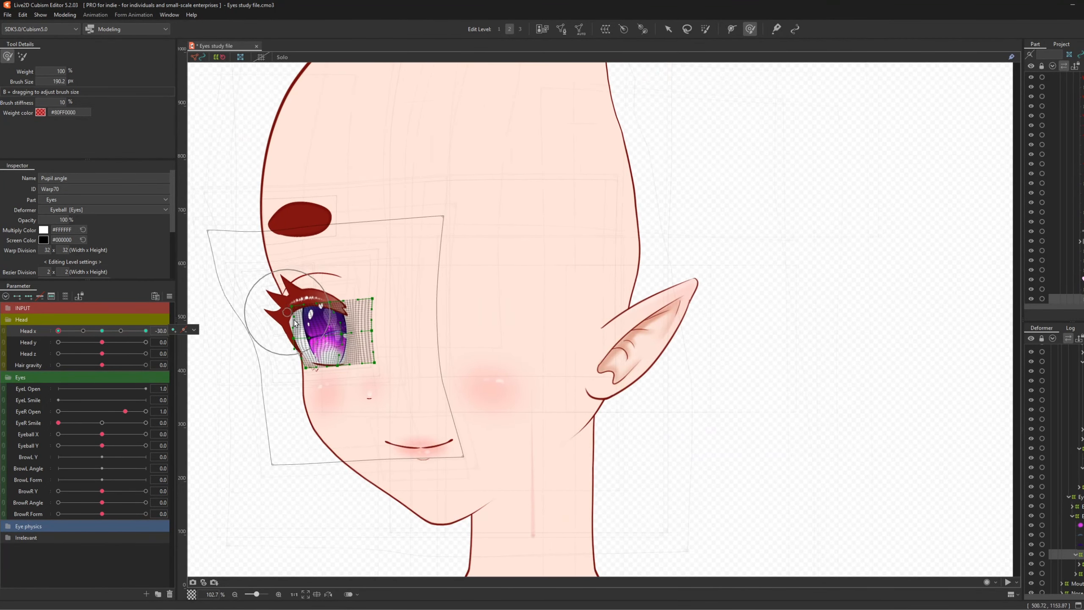
- Turn the head to Head x -30 and bring up the Head x keyform options
scroll(295, 323, up, 5)
scroll(295, 323, down, 5)
scroll(203, 390, up, 4)
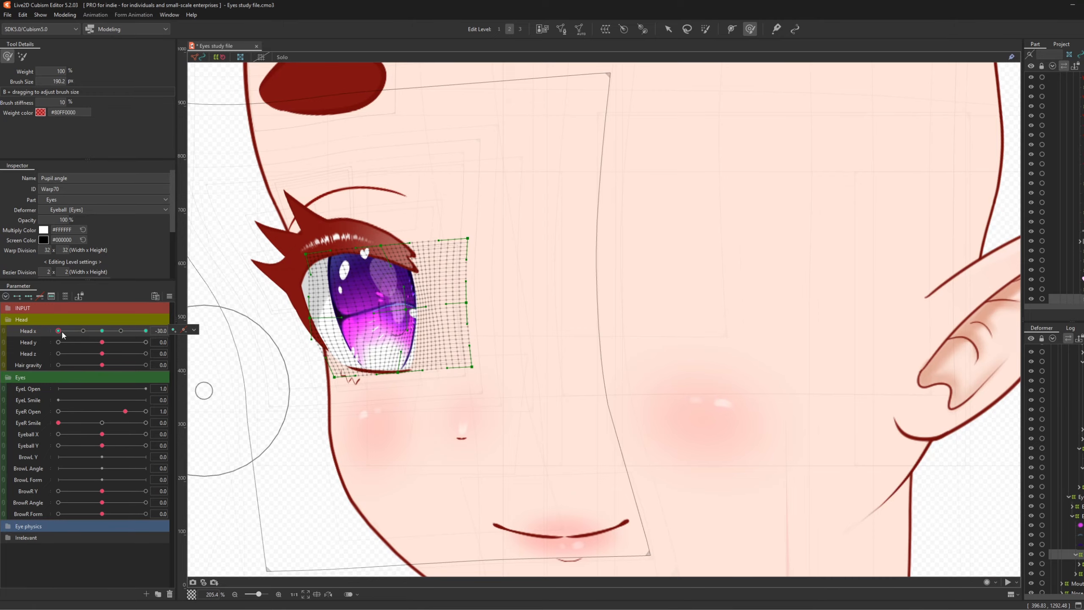
drag(62, 332, 40, 348)
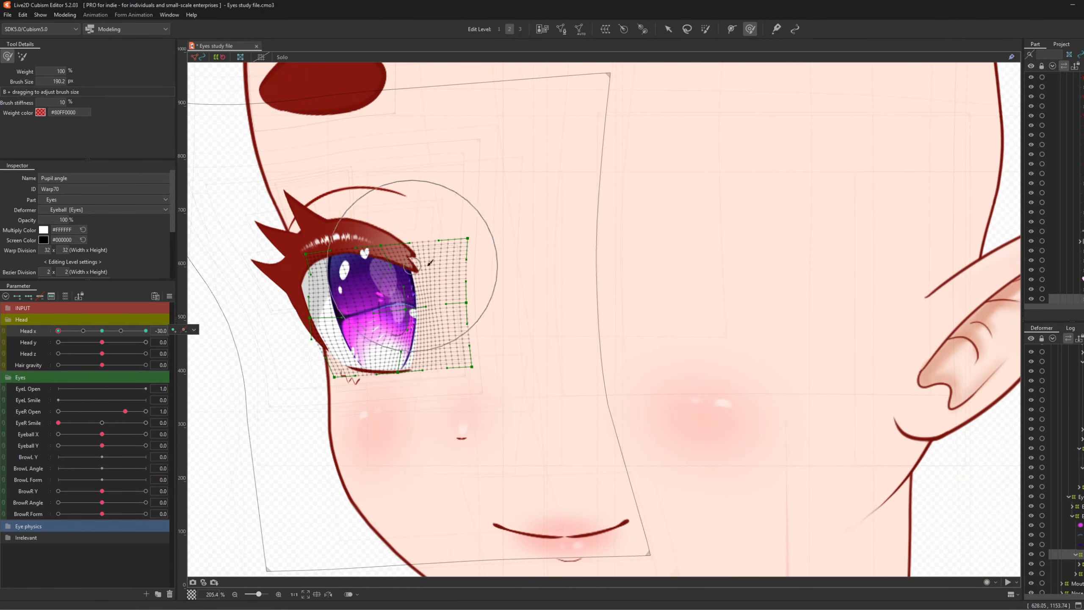
click(194, 330)
drag(500, 306, 538, 301)
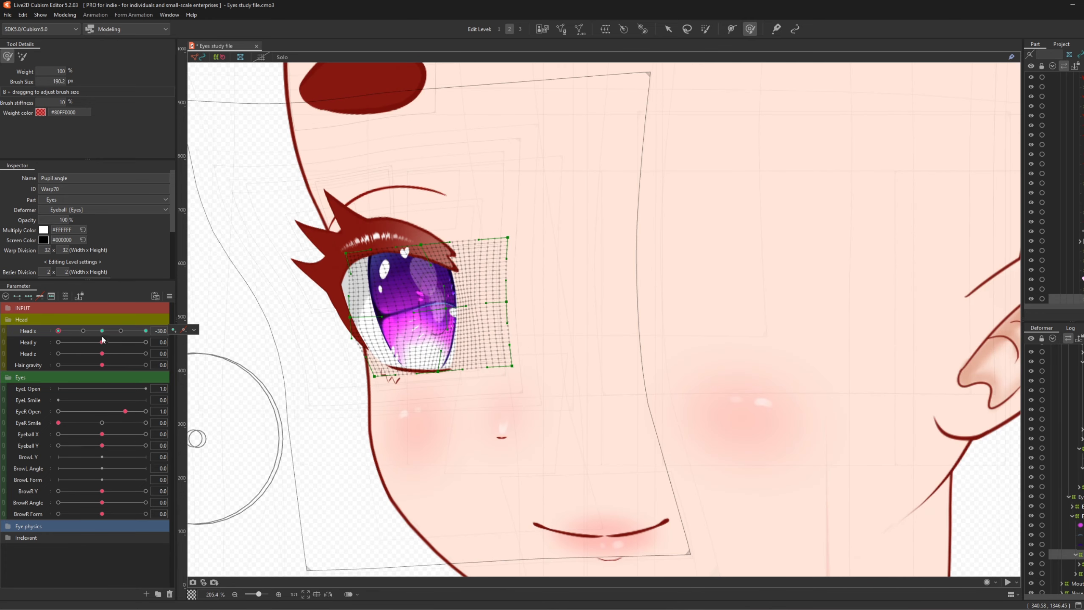
drag(102, 331, 45, 339)
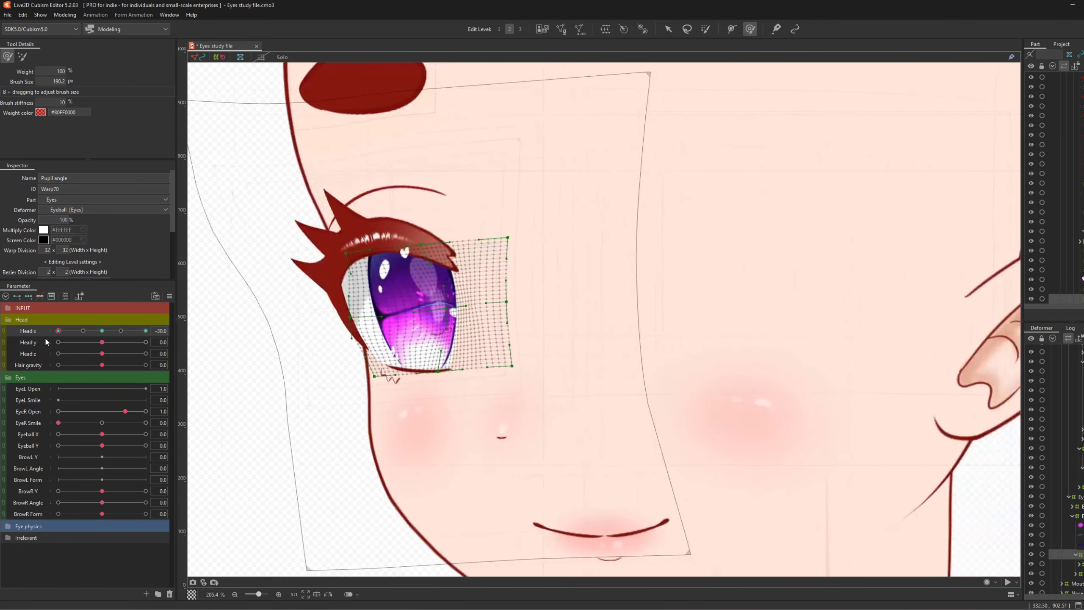
- Join Eyeball X/Y into a 2D pad, test the pupil, recentre it, and reset Head x to 0
click(3, 435)
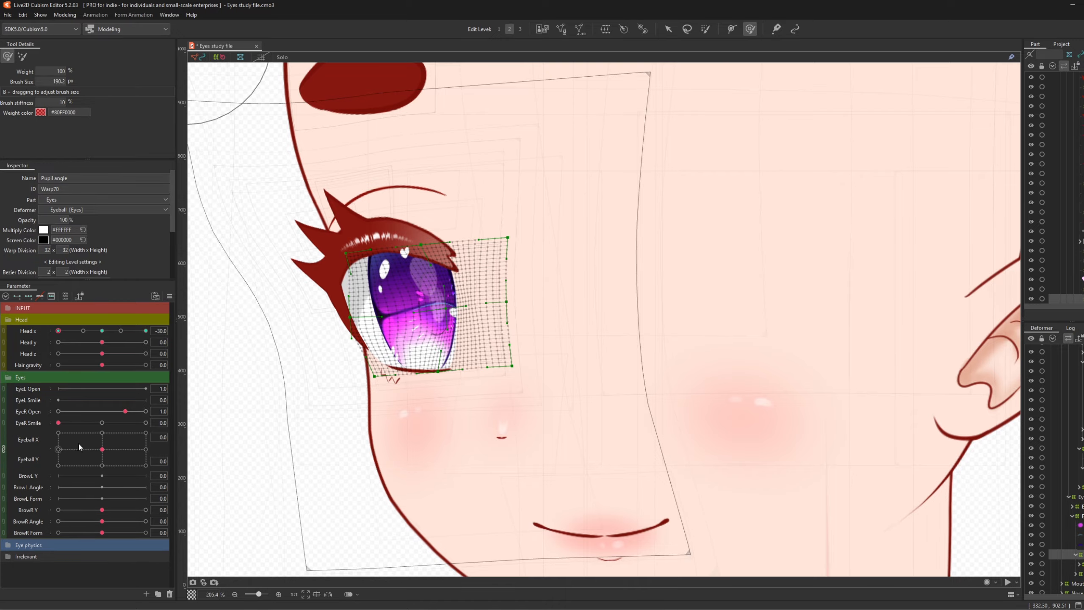
mouse_move(102, 449)
mouse_down()
mouse_move(146, 461)
mouse_move(58, 441)
mouse_move(128, 444)
mouse_move(68, 463)
mouse_move(119, 436)
mouse_move(88, 466)
mouse_move(106, 436)
mouse_move(128, 448)
mouse_move(71, 461)
mouse_move(117, 438)
mouse_move(114, 462)
mouse_move(89, 457)
mouse_up()
click(102, 450)
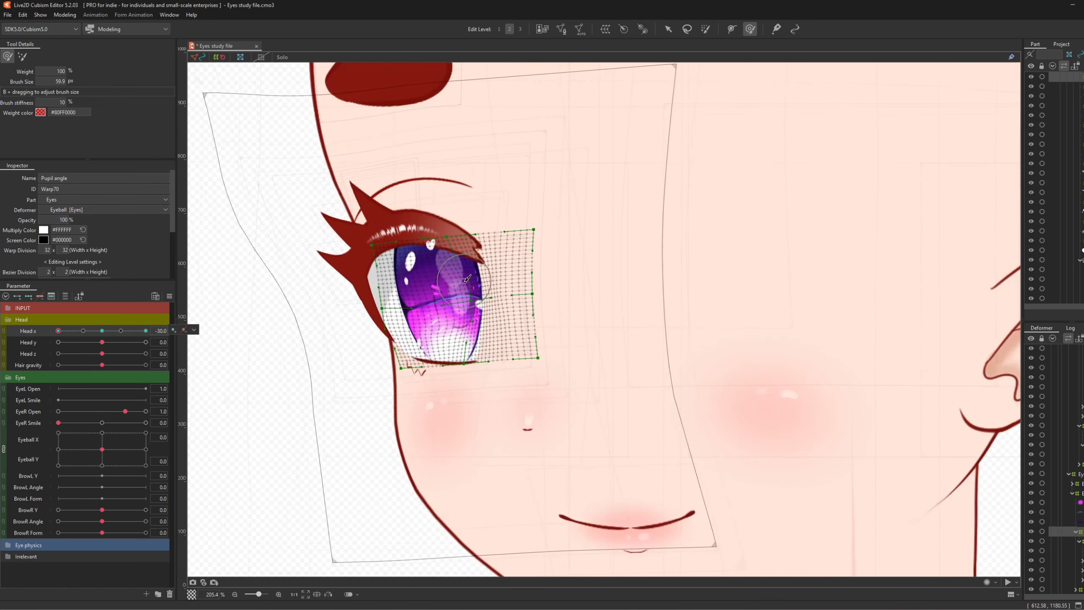
click(102, 331)
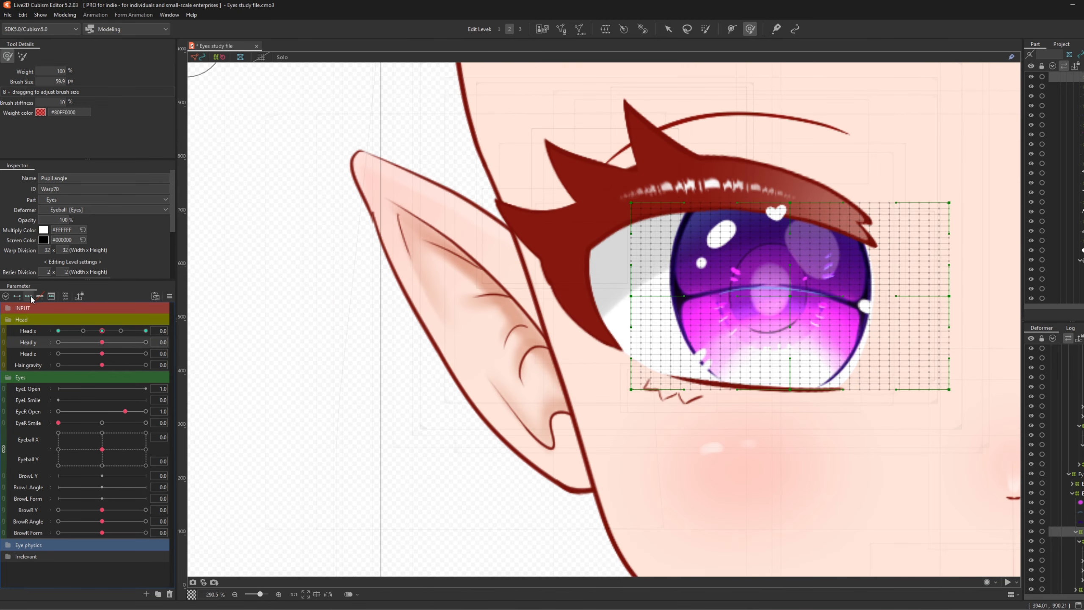
- At Head y 30, enlarge the brush and pull the pupil warp downward
drag(104, 343, 223, 344)
scroll(542, 341, down, 3)
scroll(740, 166, up, 3)
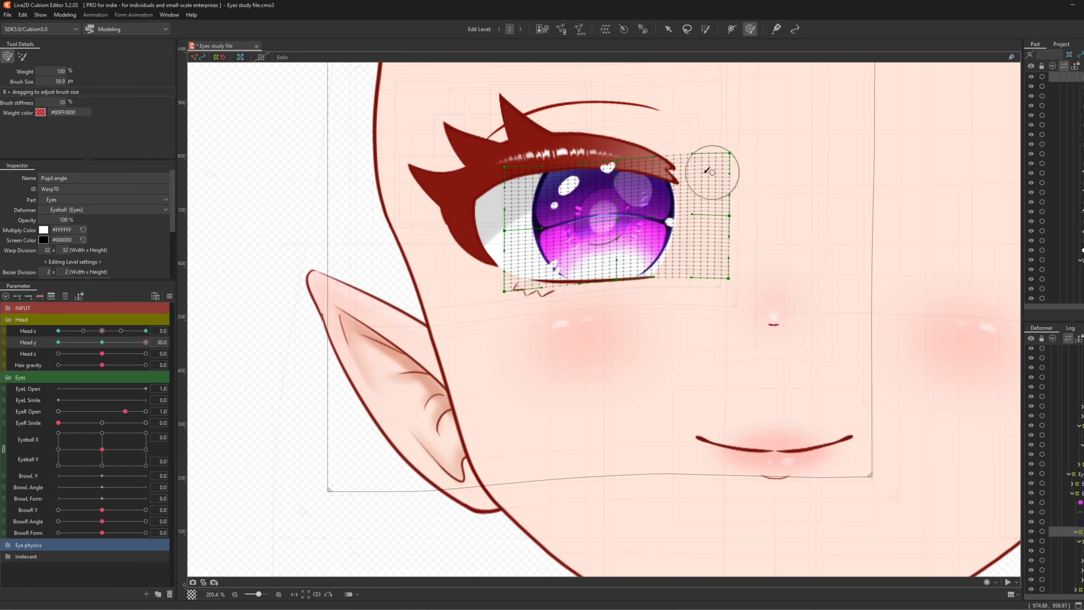
scroll(557, 197, up, 2)
key(b)
drag(530, 212, 701, 276)
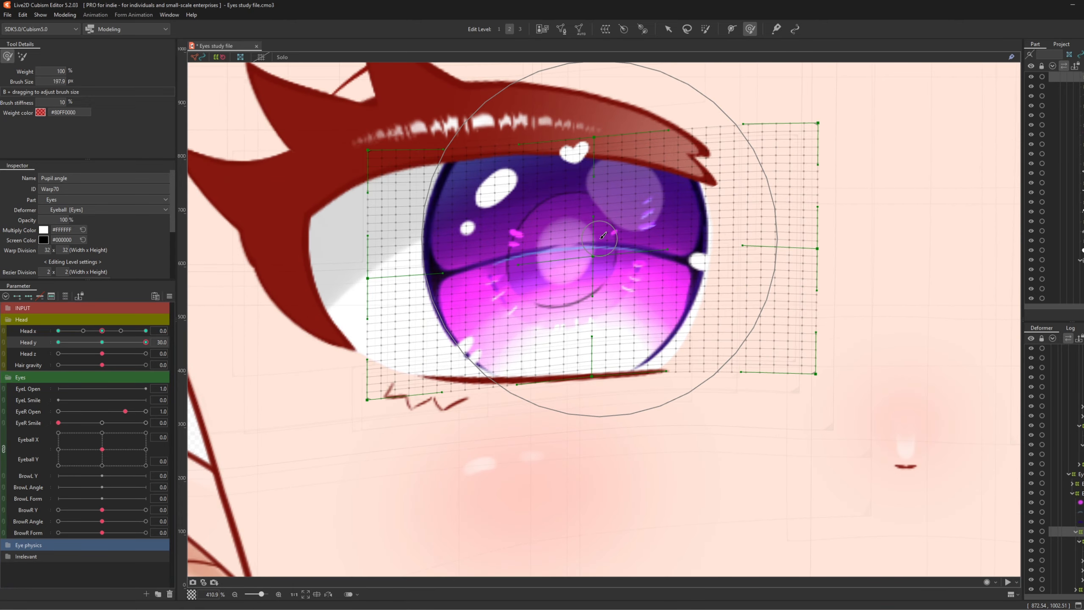
mouse_move(600, 240)
mouse_down()
mouse_move(602, 255)
mouse_move(568, 237)
mouse_up()
scroll(549, 222, down, 4)
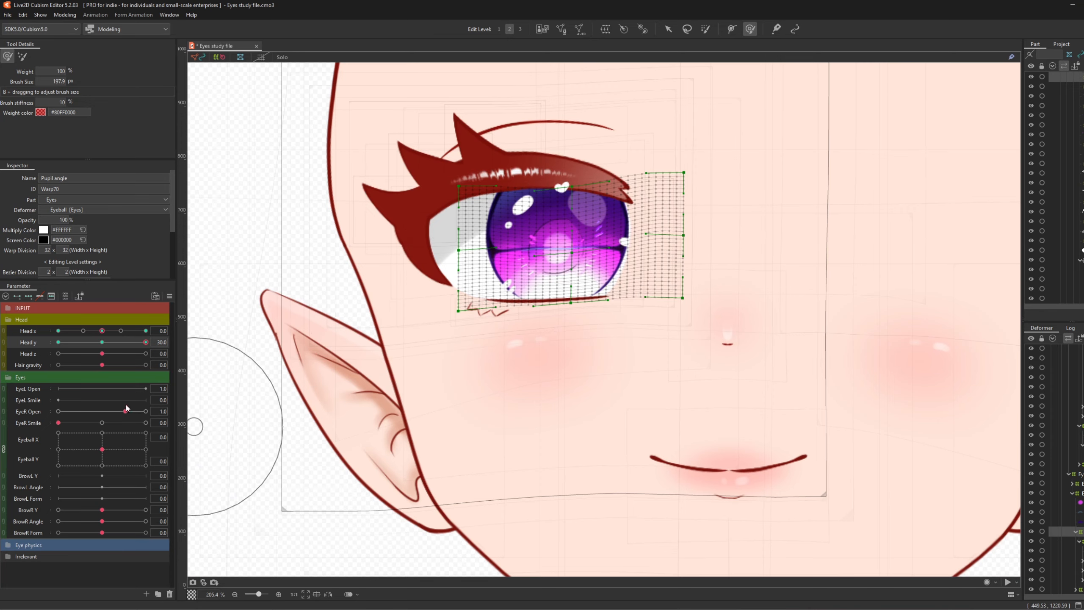
- At Head y -30, push the lower iris and pupil upward and warp the upper iris
drag(136, 347, 56, 347)
scroll(555, 362, down, 4)
scroll(529, 346, up, 6)
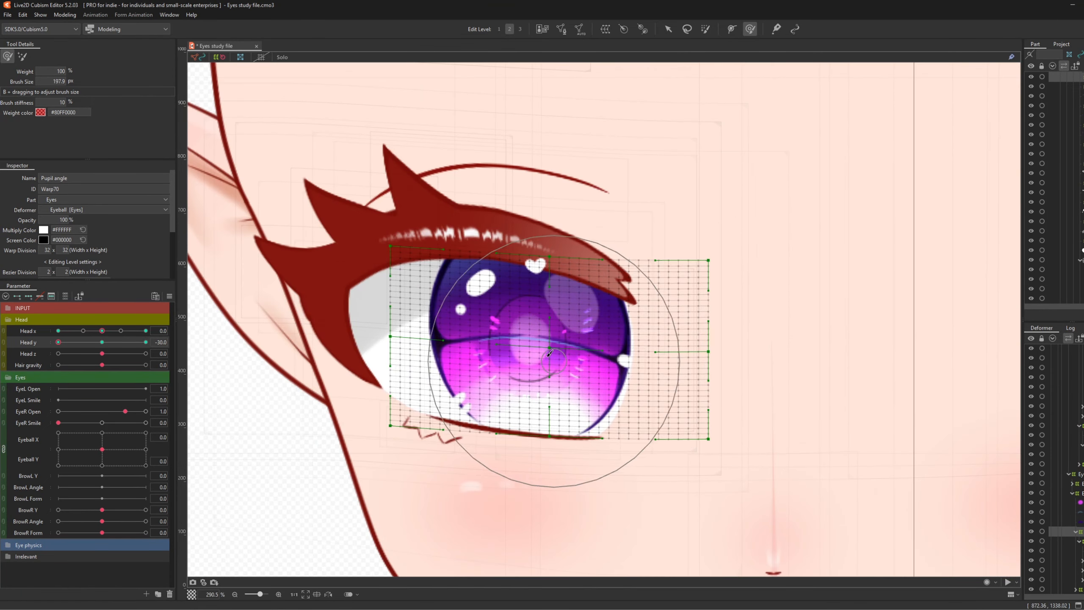
drag(529, 346, 524, 332)
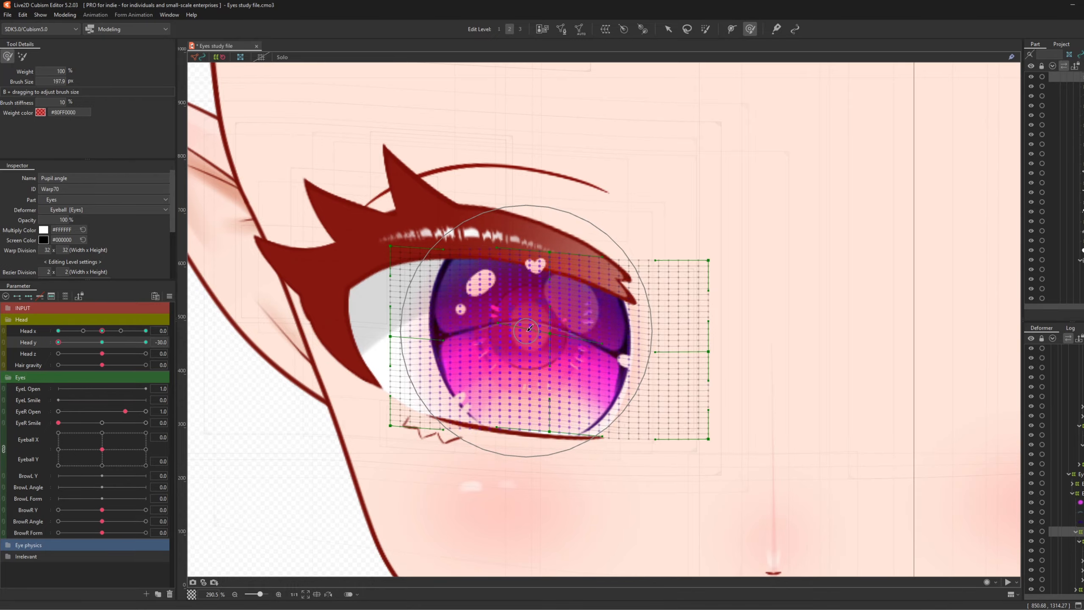
drag(523, 271, 521, 269)
- Join Head x and Head y into a 2D pad and preview turn and tilt together
scroll(530, 329, down, 4)
click(3, 331)
mouse_move(102, 362)
mouse_down()
mouse_move(103, 339)
mouse_move(89, 361)
mouse_move(102, 350)
mouse_move(72, 355)
mouse_move(128, 354)
mouse_move(71, 357)
mouse_move(102, 353)
mouse_move(77, 340)
mouse_move(76, 355)
mouse_up()
- Reset Head x/y to 0, unlink them into separate sliders, and switch to the Select tool
click(102, 346)
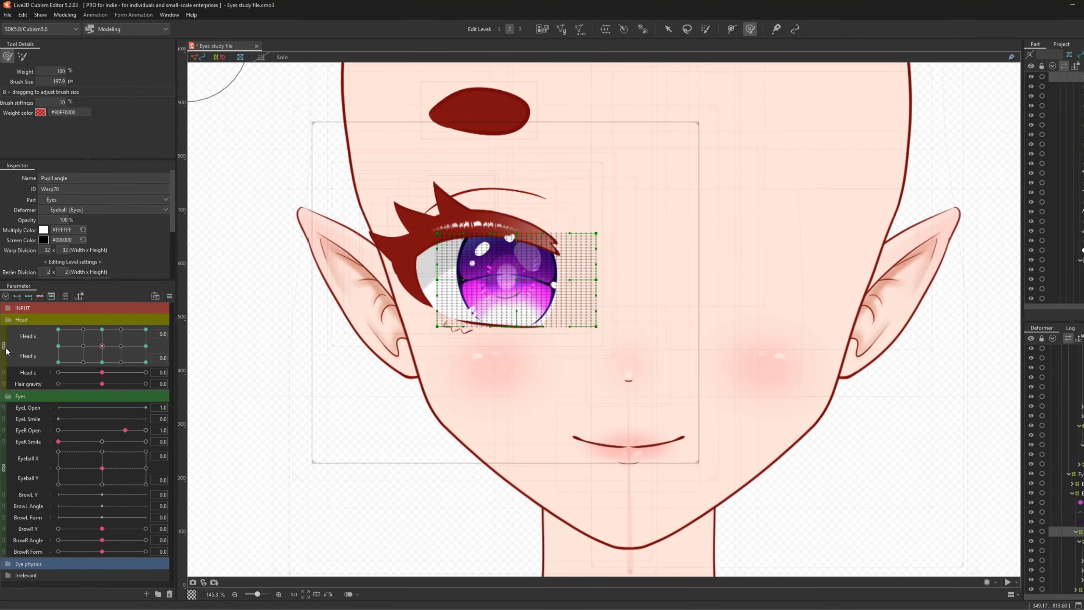
click(3, 346)
scroll(549, 402, down, 4)
scroll(549, 402, up, 5)
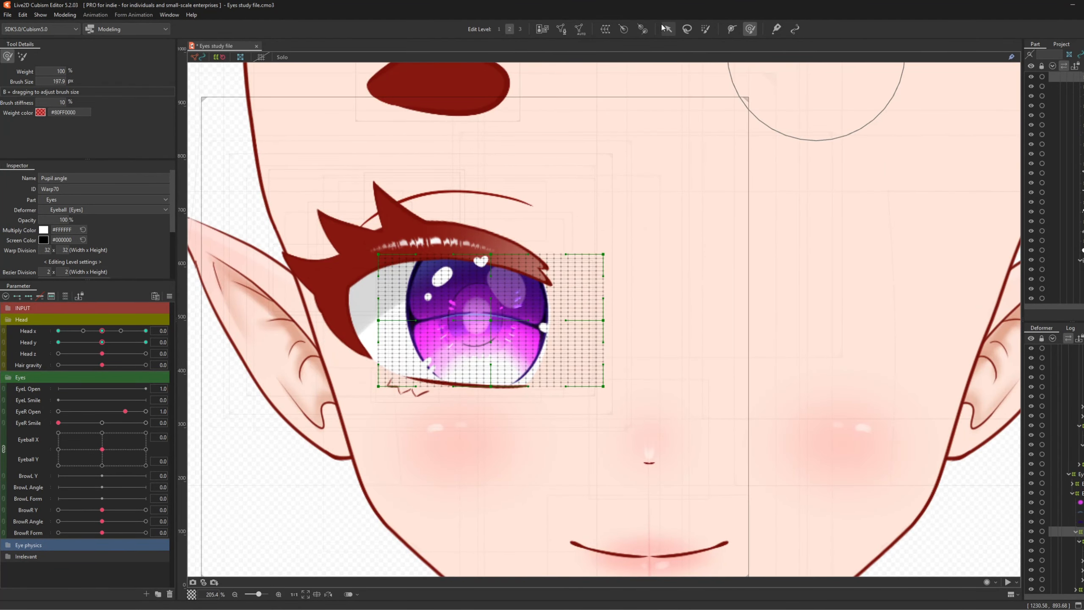
click(666, 29)
- Save the Eyes study file from the File menu
click(7, 14)
click(61, 110)
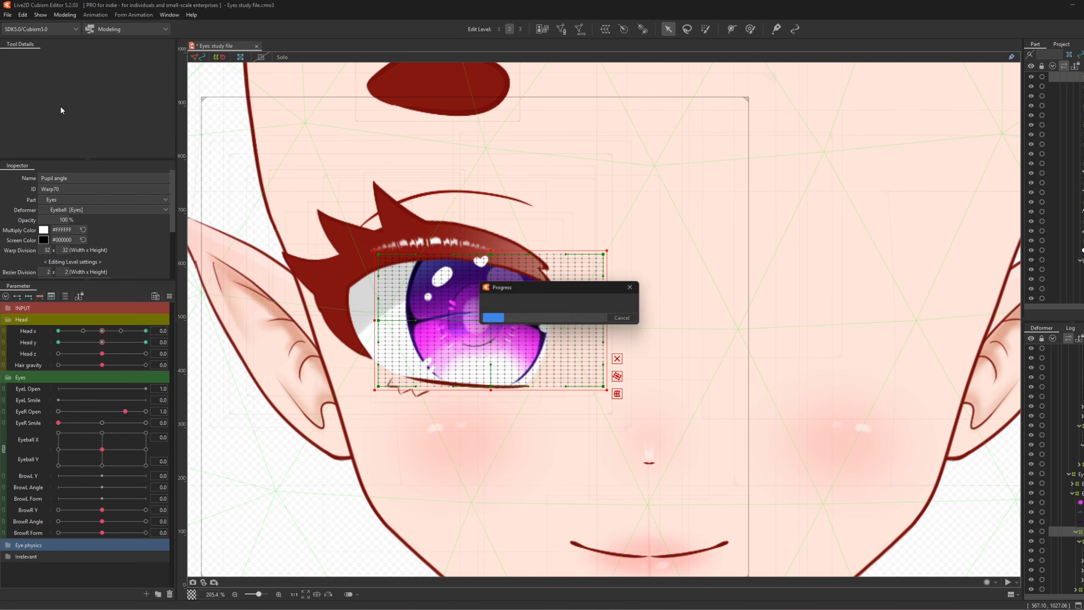
scroll(480, 305, down, 2)
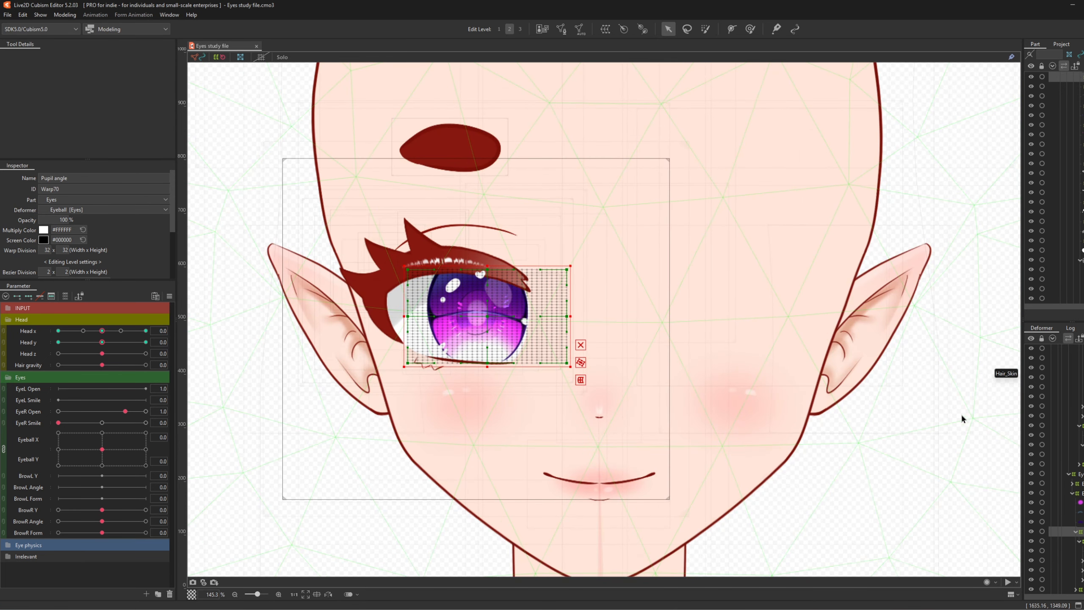
scroll(1074, 454, down, 4)
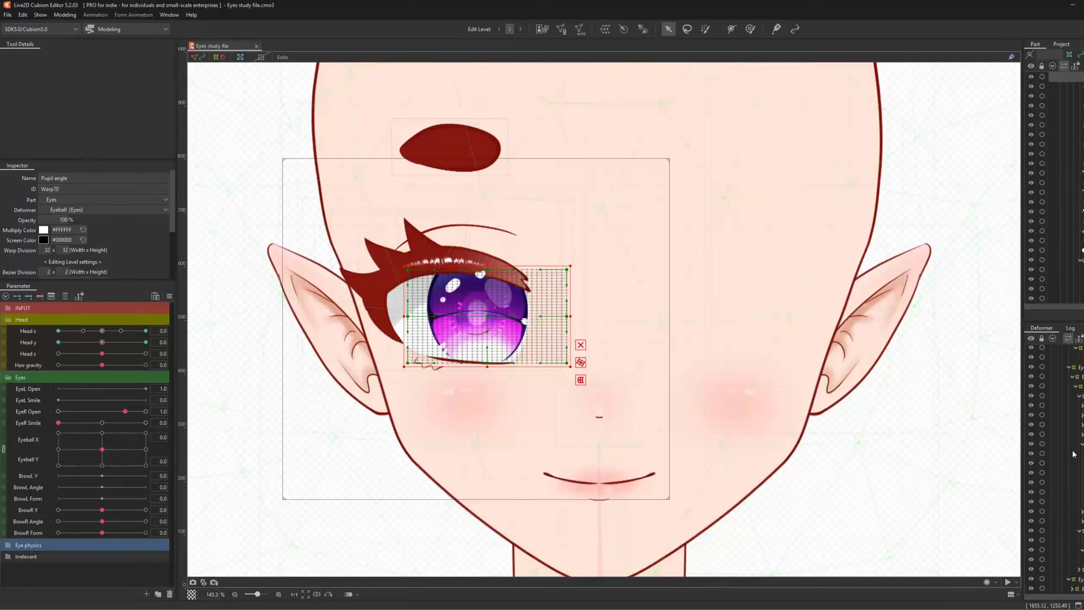
scroll(1074, 454, up, 3)
- Select the Eye L warp deformer and rename it to 'Eye L TEMP'
click(1054, 416)
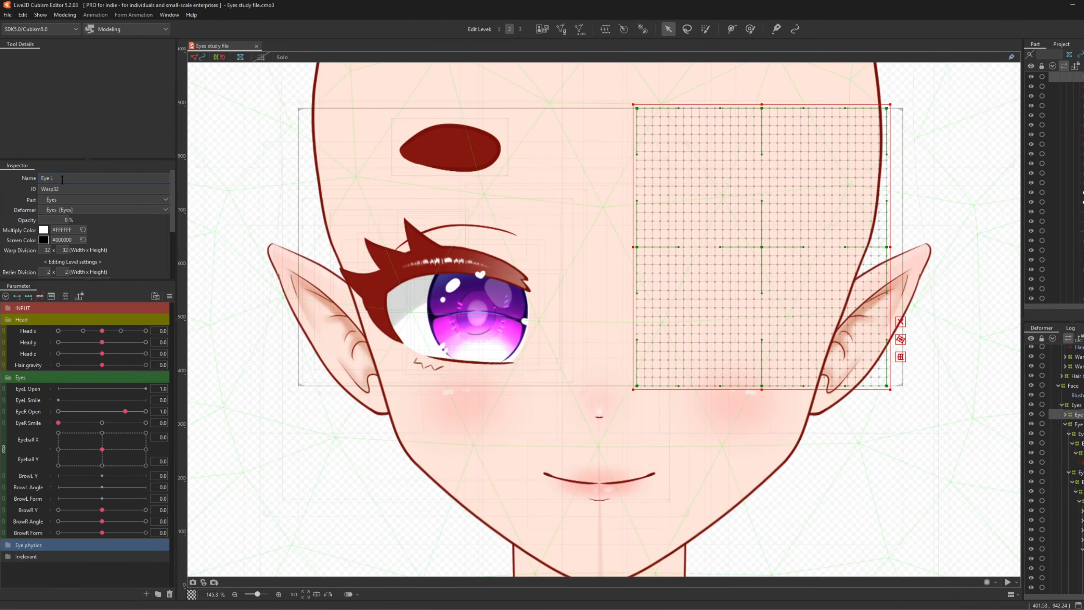
text(P)
key(Return)
- Raise the Eye L TEMP opacity to 37% so the mirrored eye shows through
mouse_move(55, 219)
mouse_down()
mouse_move(89, 220)
mouse_move(71, 220)
mouse_up()
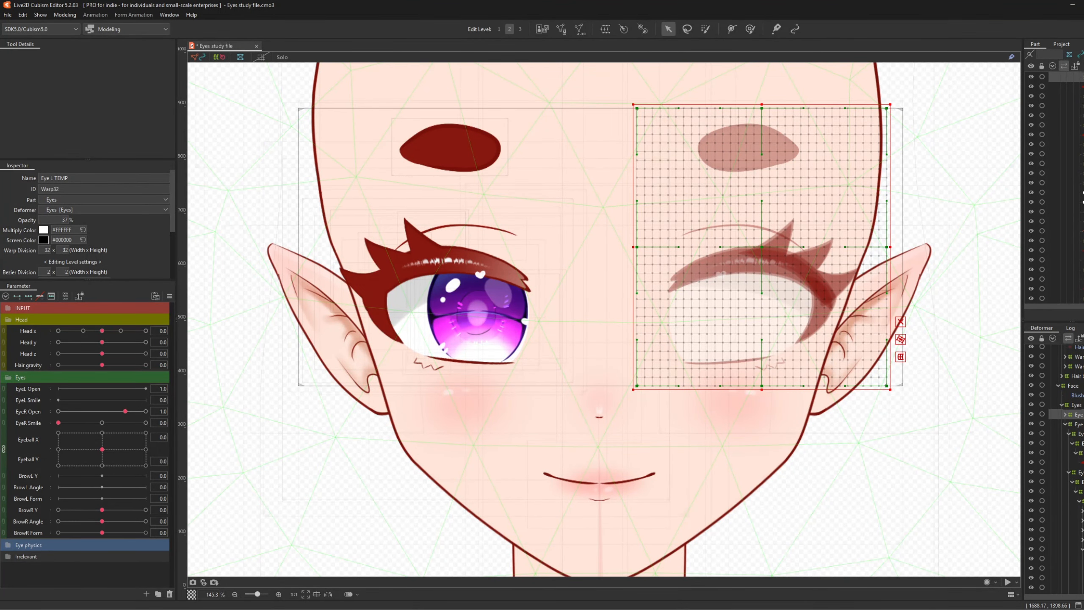
scroll(1054, 427, down, 3)
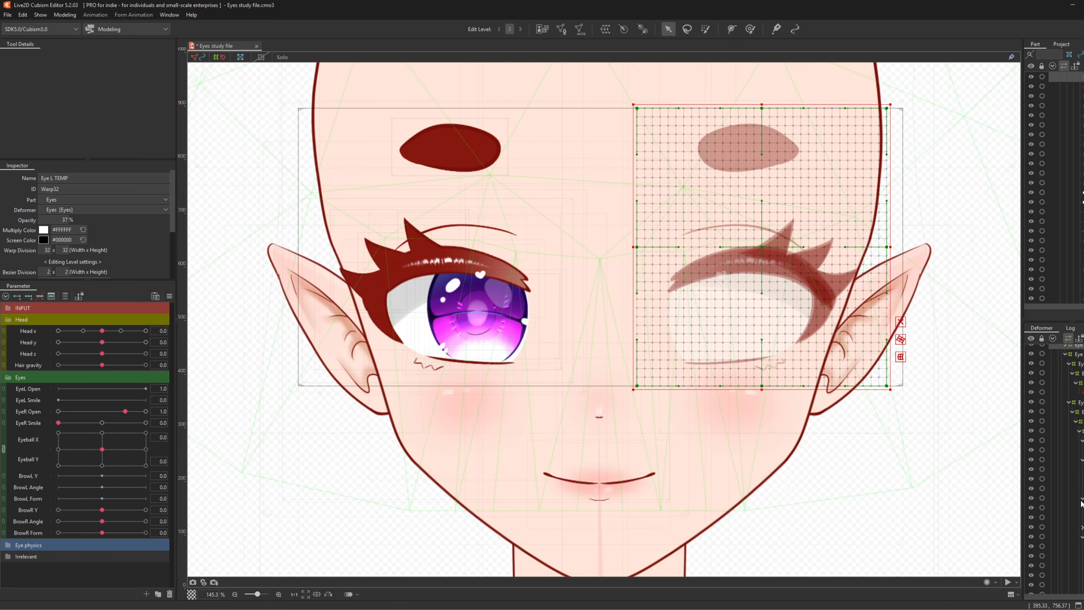
scroll(1081, 504, down, 3)
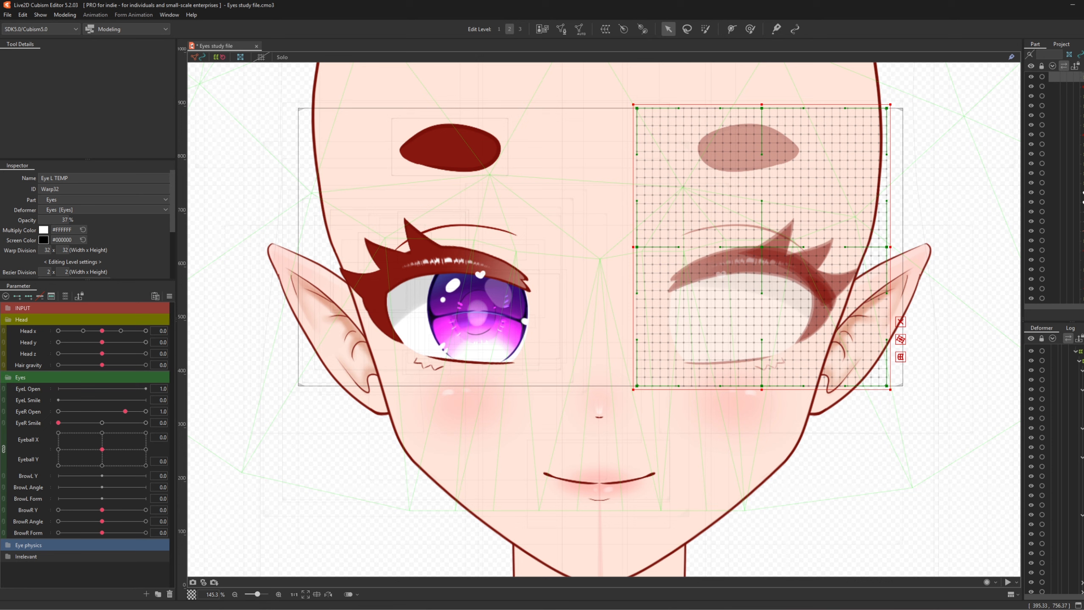
scroll(1054, 470, down, 3)
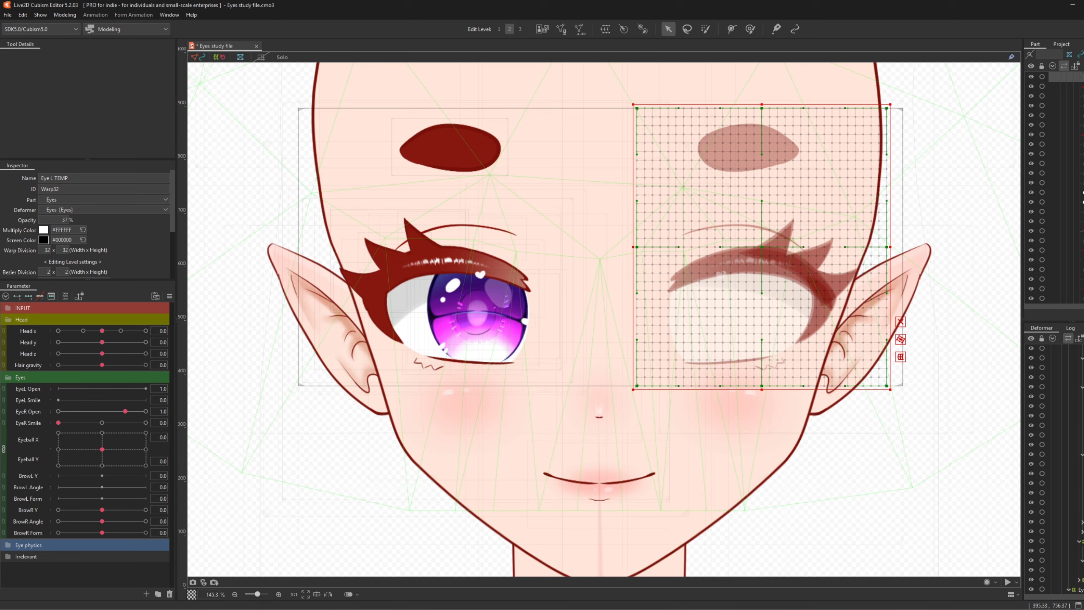
scroll(1024, 305, down, 5)
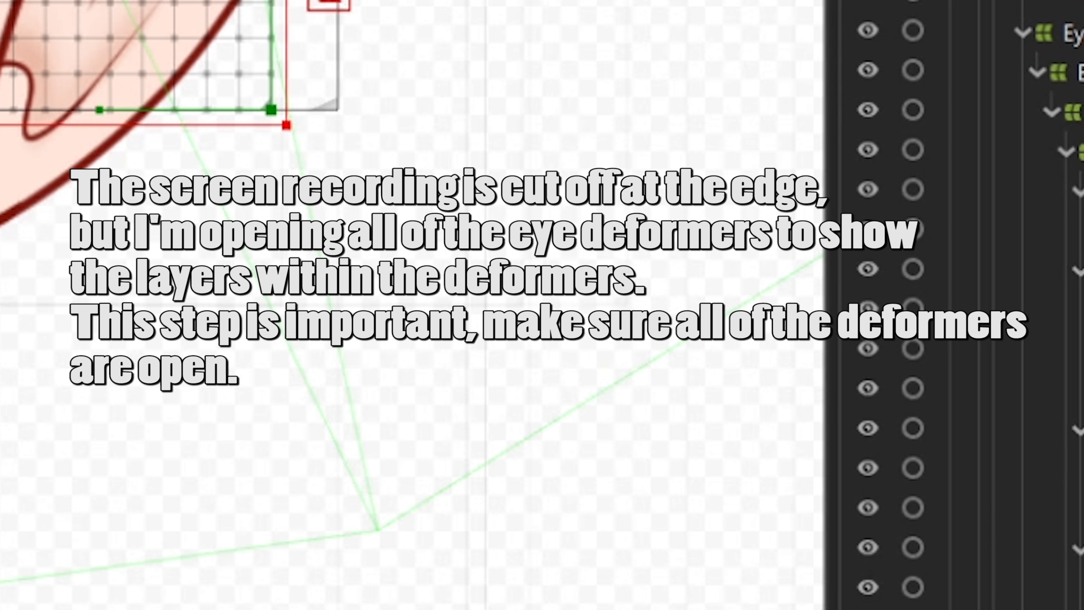
- Expand the eye deformers in the Deformer palette to reveal their nested layers
scroll(1067, 299, down, 3)
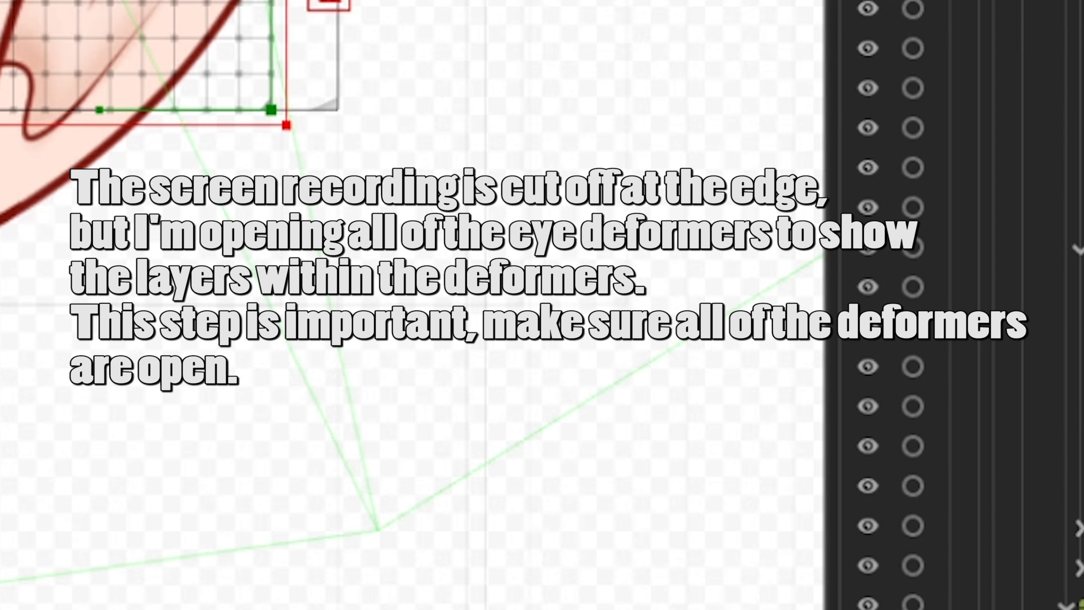
click(1082, 529)
scroll(1054, 469, up, 8)
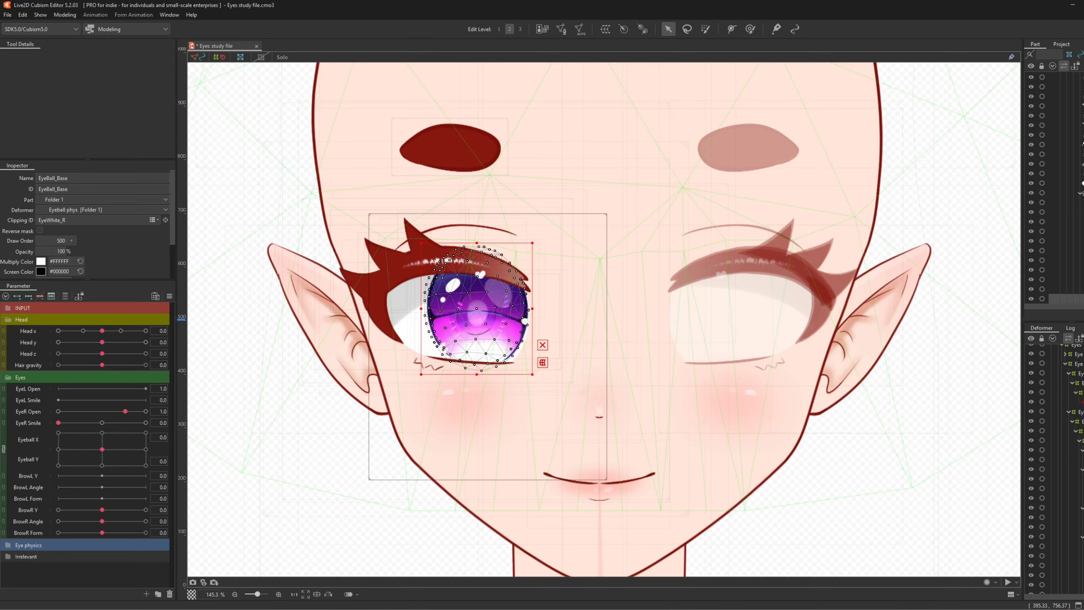
scroll(1082, 467, up, 2)
- Select the parent Eye deformer and paste the copied right-eye deformers with Ctrl+V
click(1079, 437)
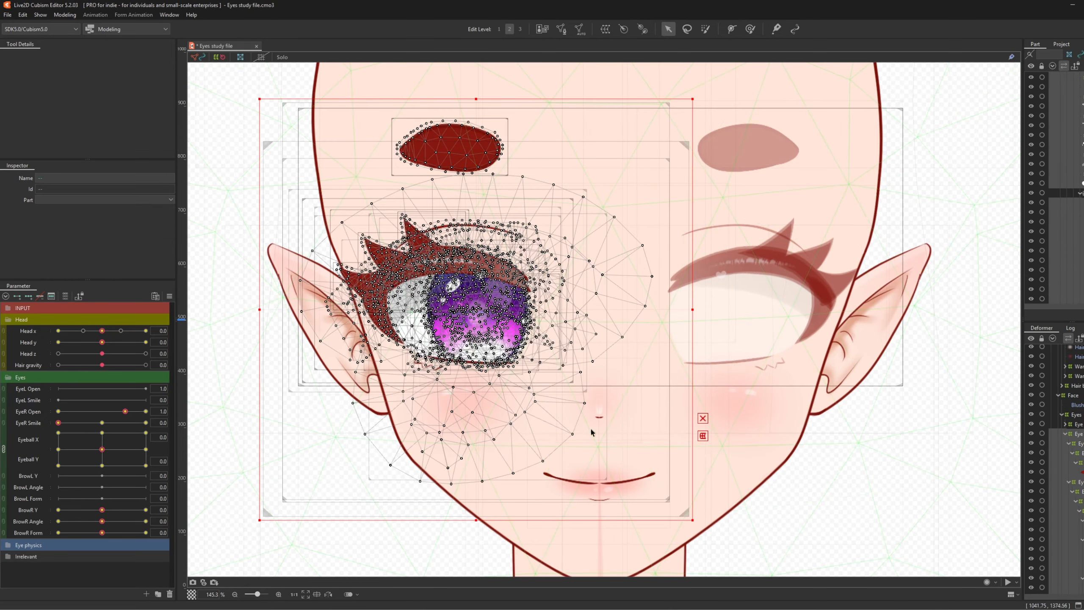
scroll(550, 380, down, 3)
scroll(549, 374, up, 2)
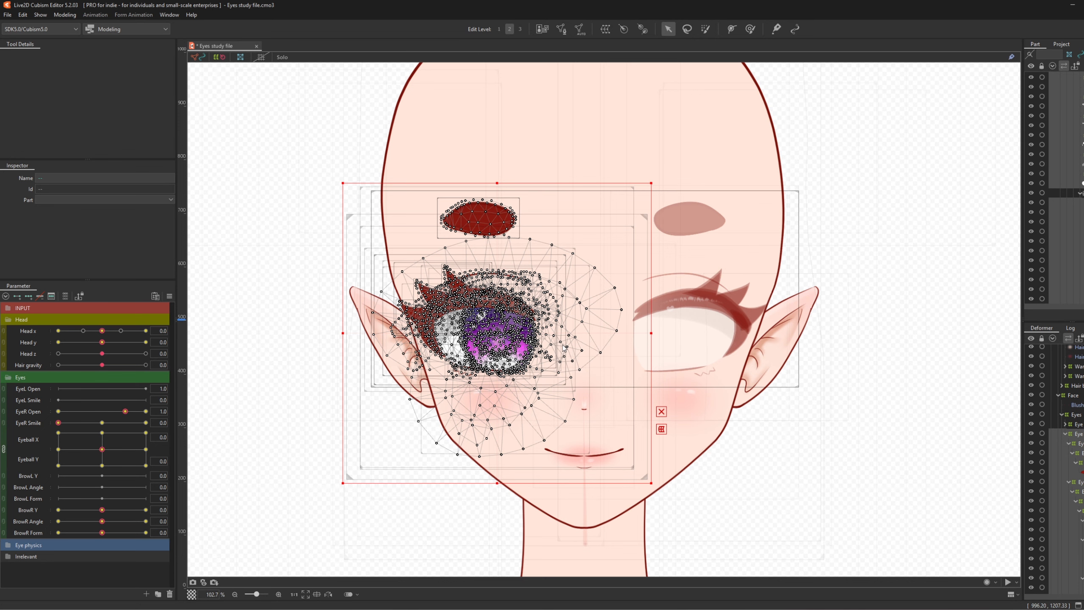
key(ctrl+v)
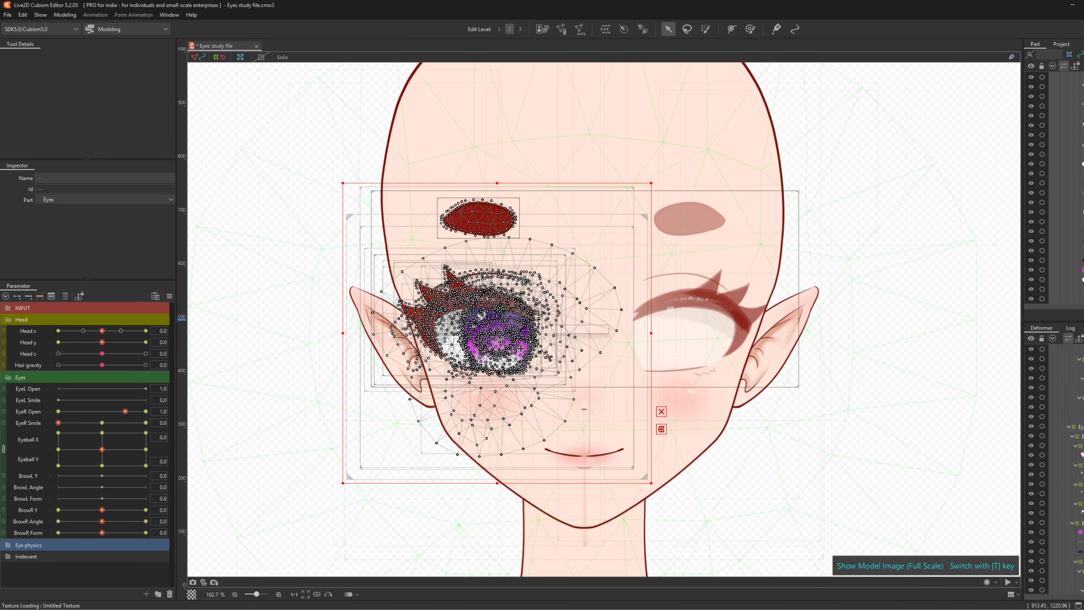
- Flip the pasted eye copy horizontally, reflecting Eyeball X, Head x and Eye highlights x
right_click(510, 337)
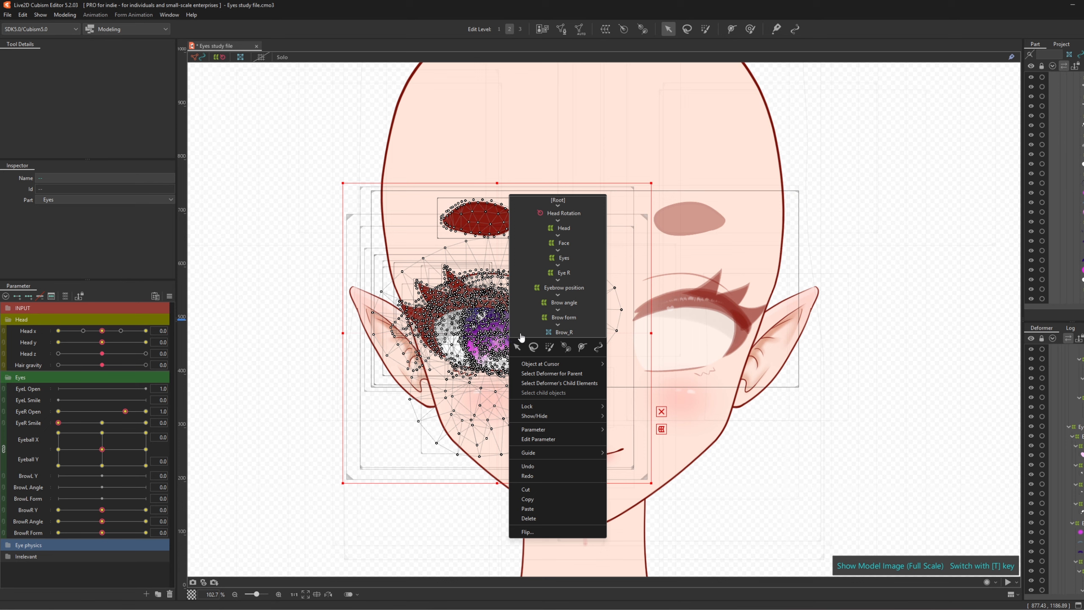
click(529, 532)
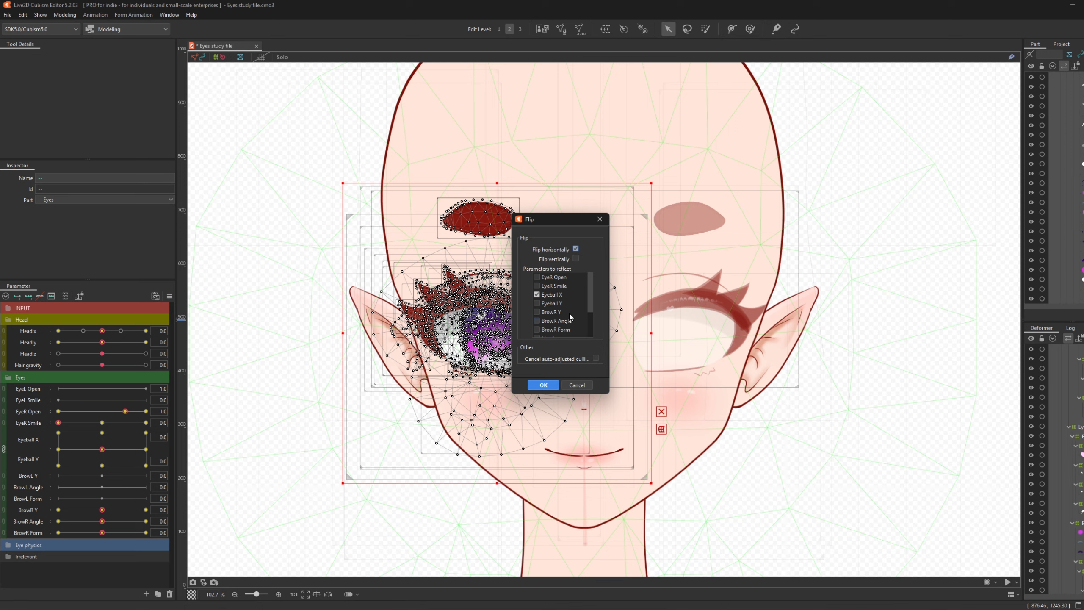
scroll(572, 316, down, 3)
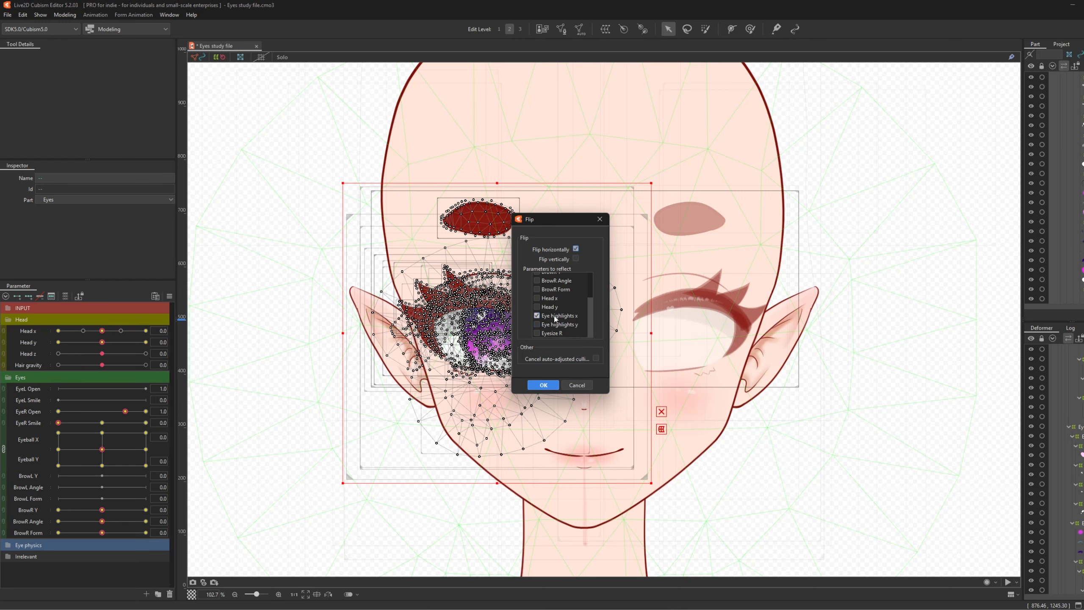
scroll(555, 318, up, 3)
scroll(540, 315, down, 3)
click(538, 315)
click(536, 298)
scroll(553, 315, up, 2)
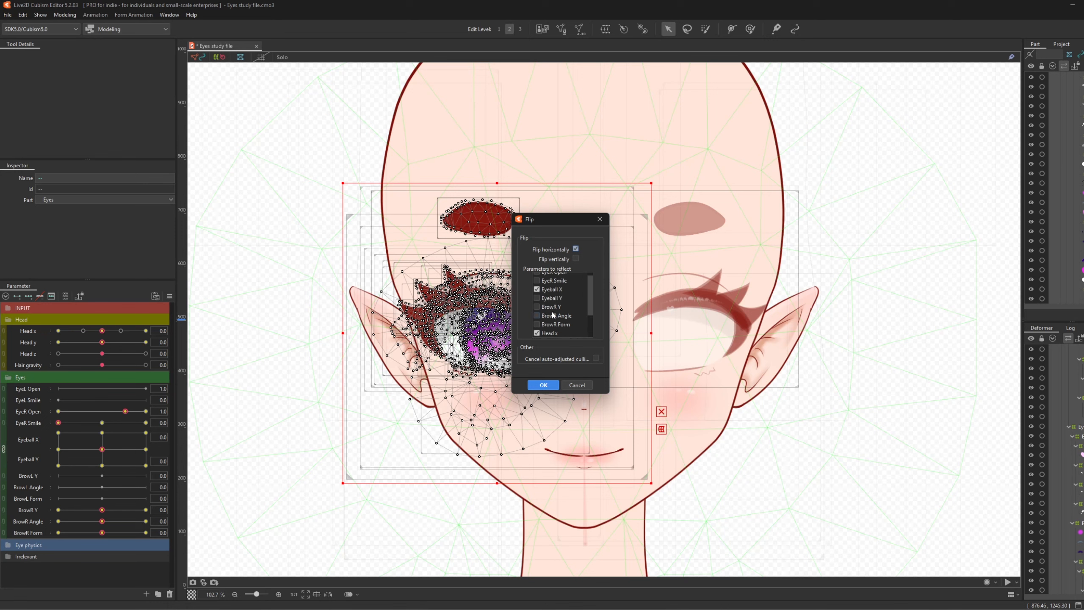
scroll(550, 323, down, 2)
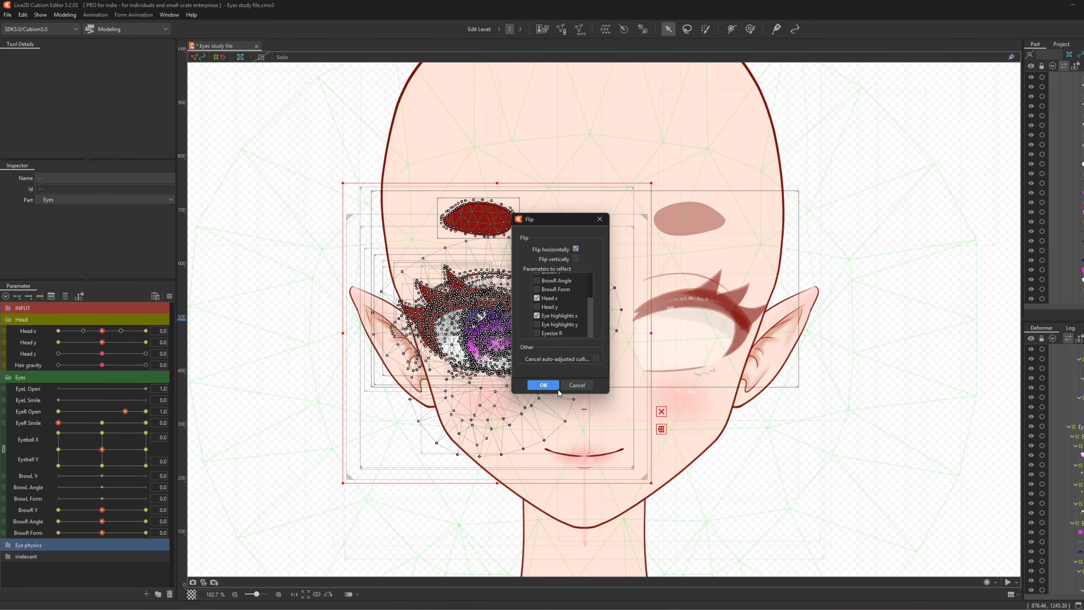
click(543, 385)
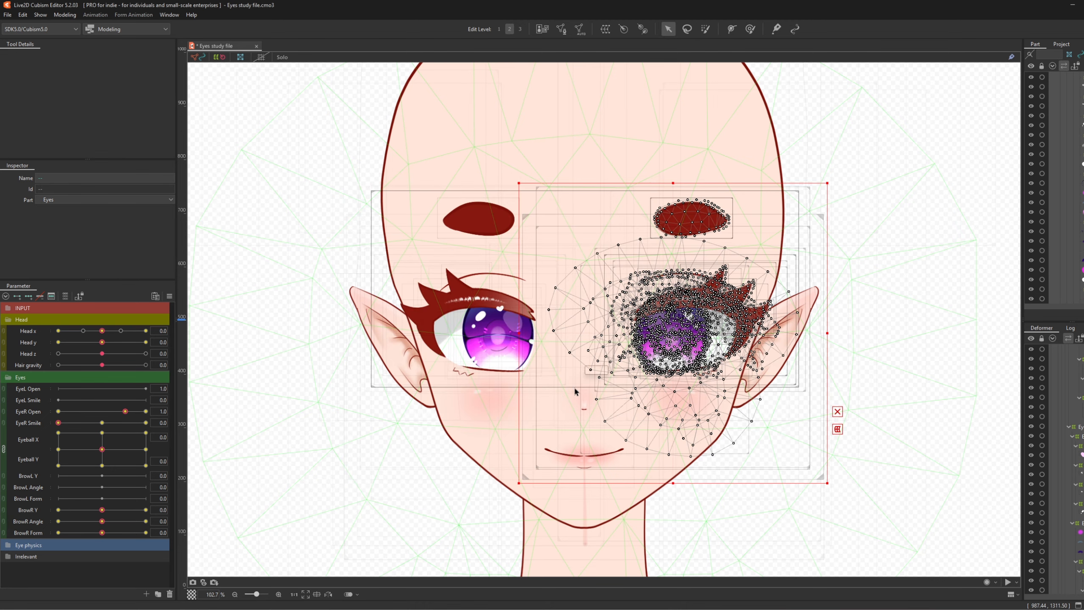
- Select the Eye R warp deformer and filter parameters to those linked to it
scroll(557, 390, up, 3)
scroll(553, 296, down, 2)
scroll(552, 296, up, 2)
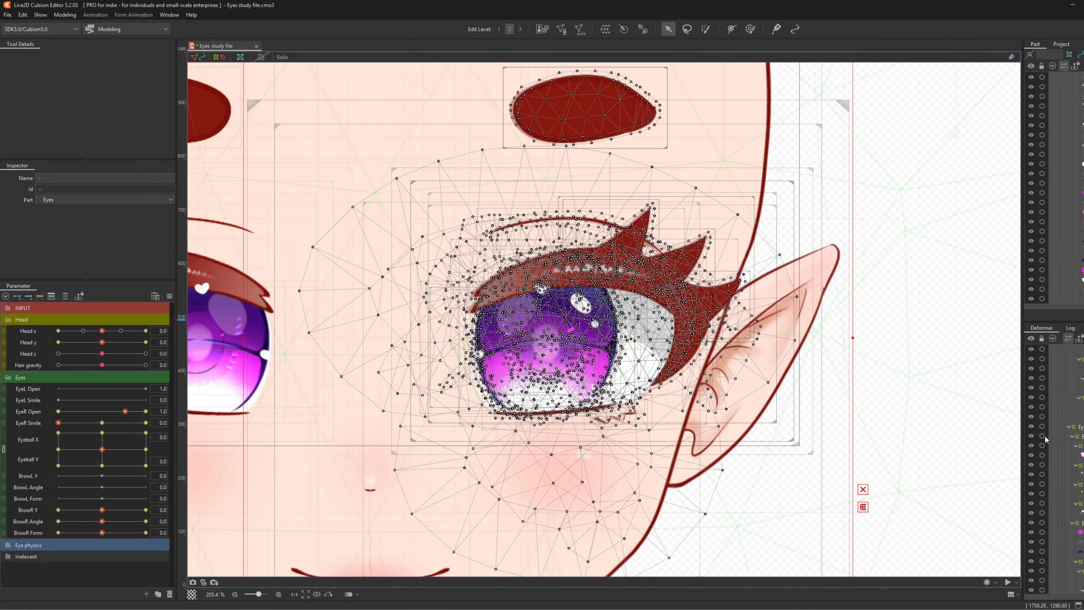
scroll(1044, 438, up, 5)
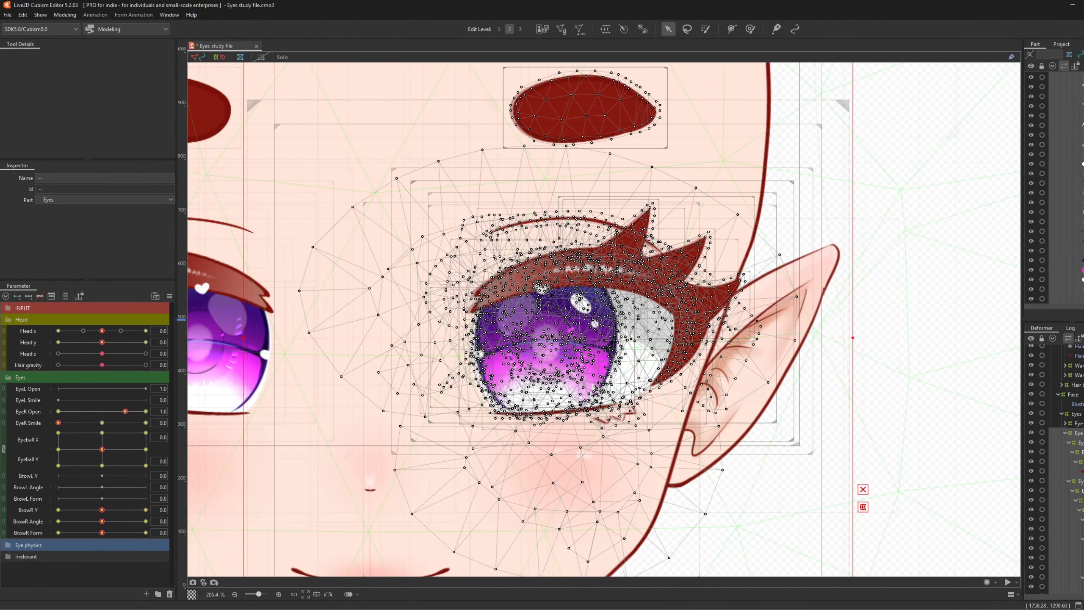
click(1075, 432)
click(65, 296)
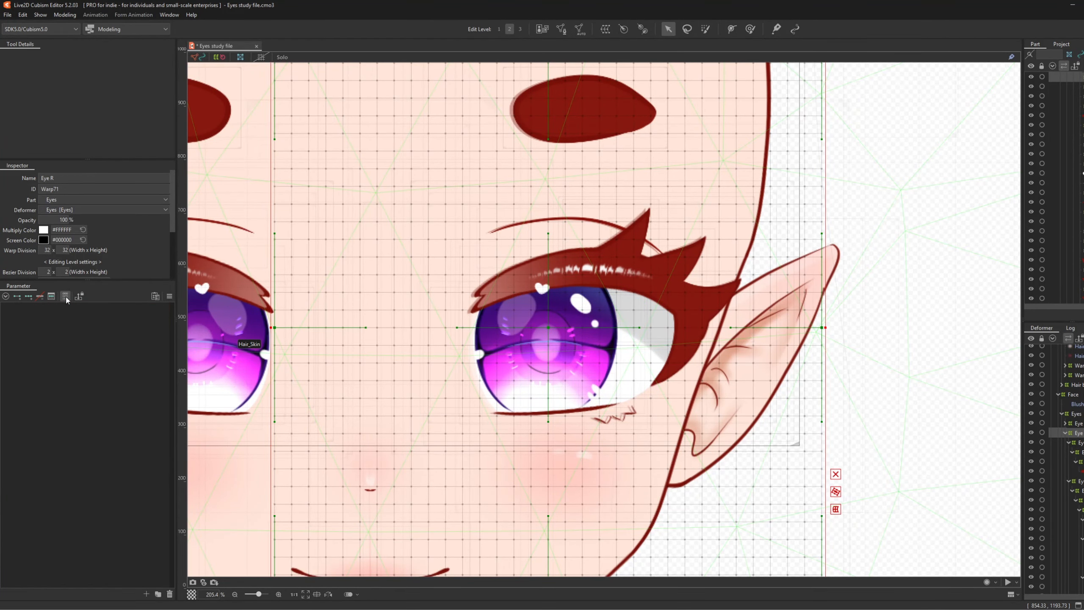
- Show the full parameter list and shift the mirrored eye slightly left
click(66, 297)
scroll(626, 340, down, 2)
scroll(626, 342, up, 2)
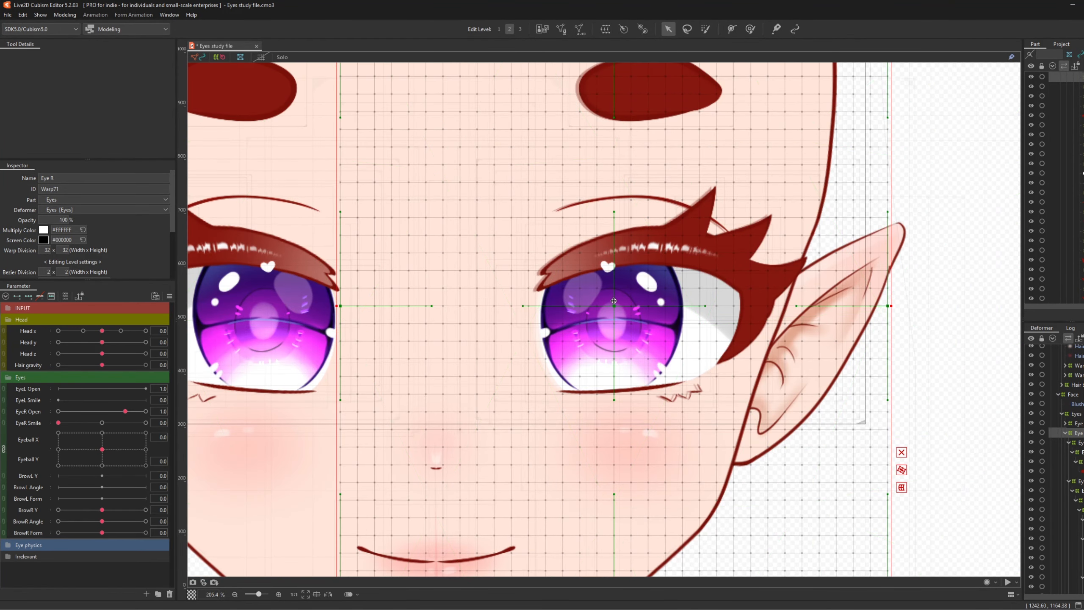
drag(614, 305, 611, 304)
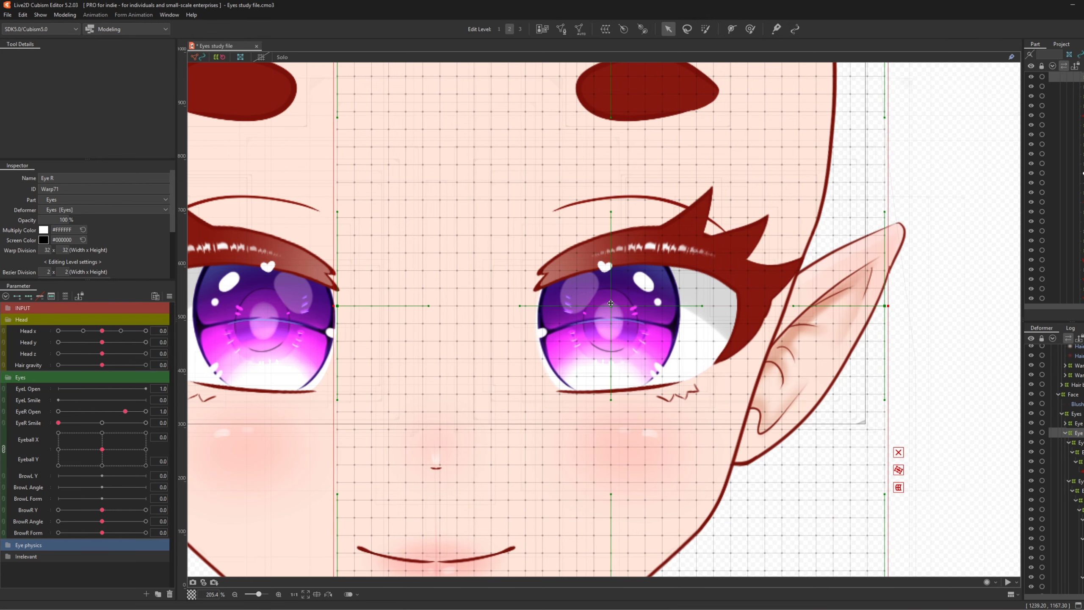
- Set the Eye L TEMP deformer's opacity to 0%
scroll(615, 333, down, 2)
scroll(401, 301, up, 1)
scroll(1074, 461, up, 1)
click(1075, 465)
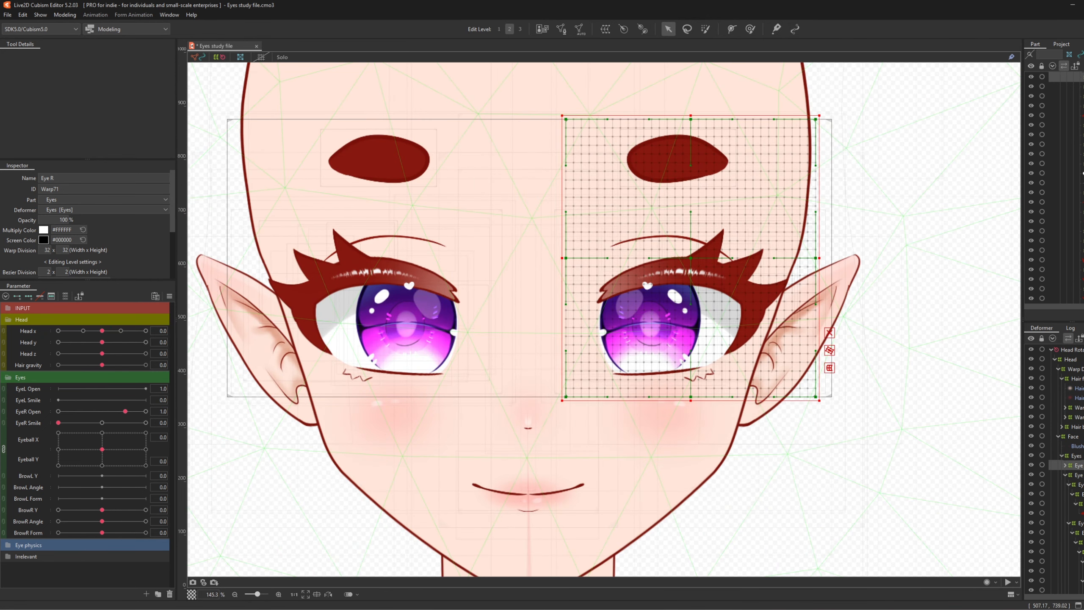
drag(64, 219, 44, 218)
- Select Eye R, begin editing its name, then select the EyeShine1 mesh
click(1080, 475)
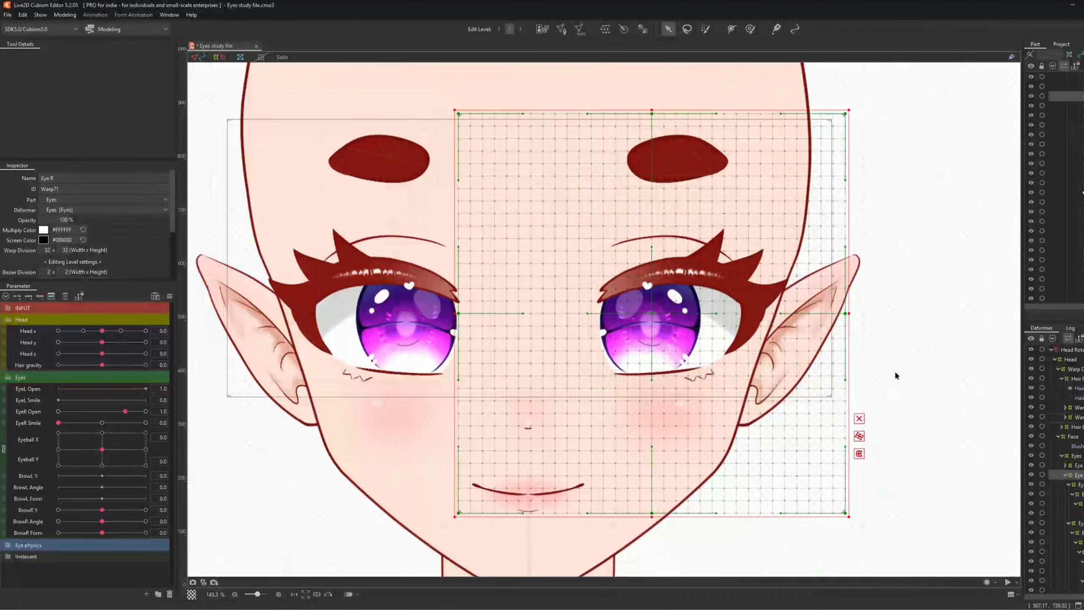
click(84, 179)
click(84, 179)
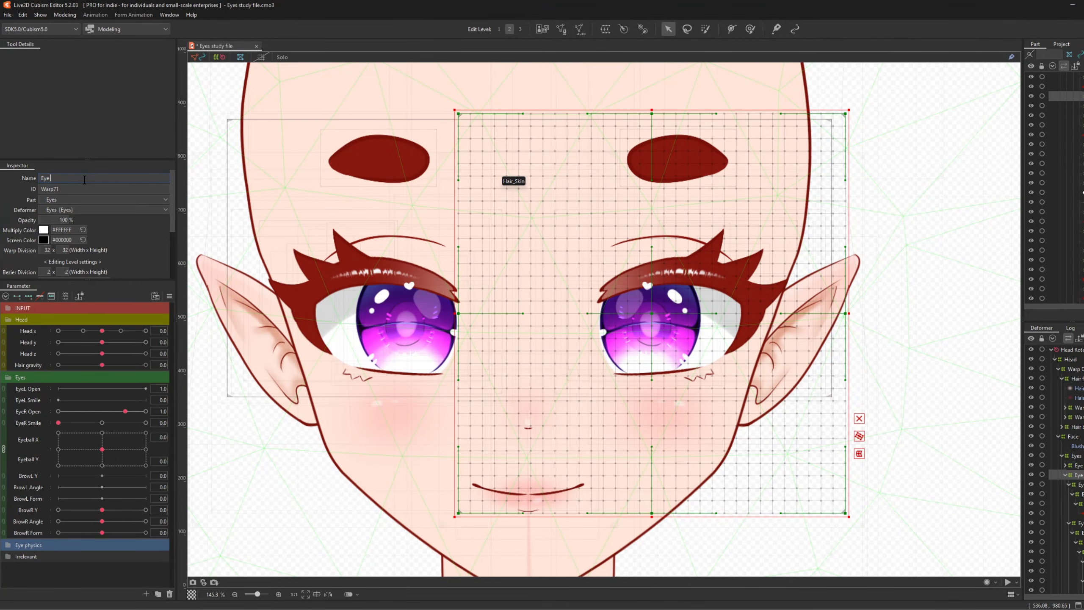
click(1070, 456)
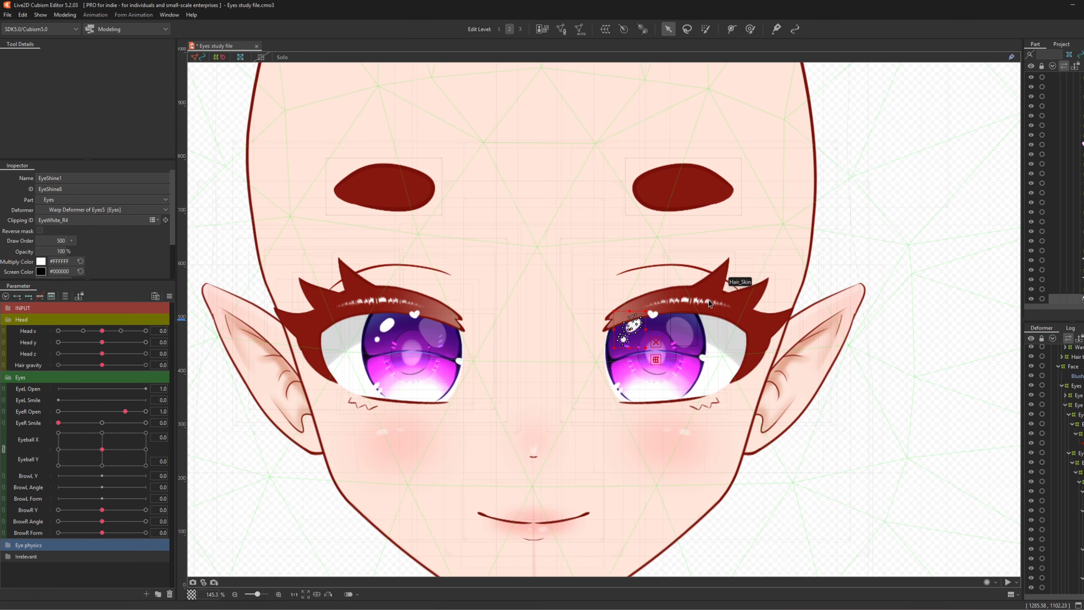
- Select the LashUp_Colour_L upper lash and tint it red with a light red screen colour
click(1065, 395)
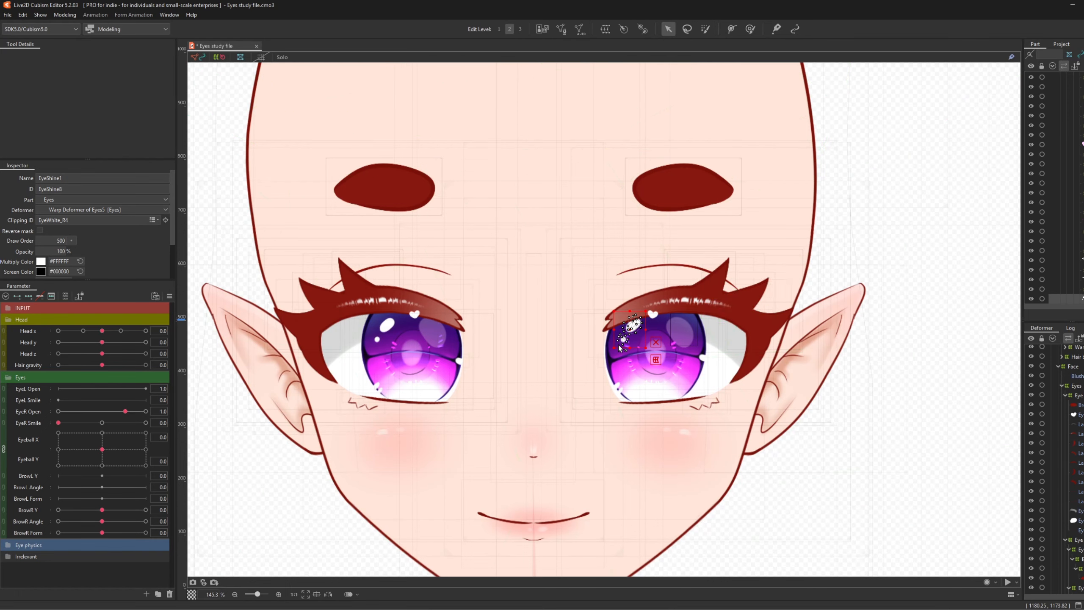
click(1079, 424)
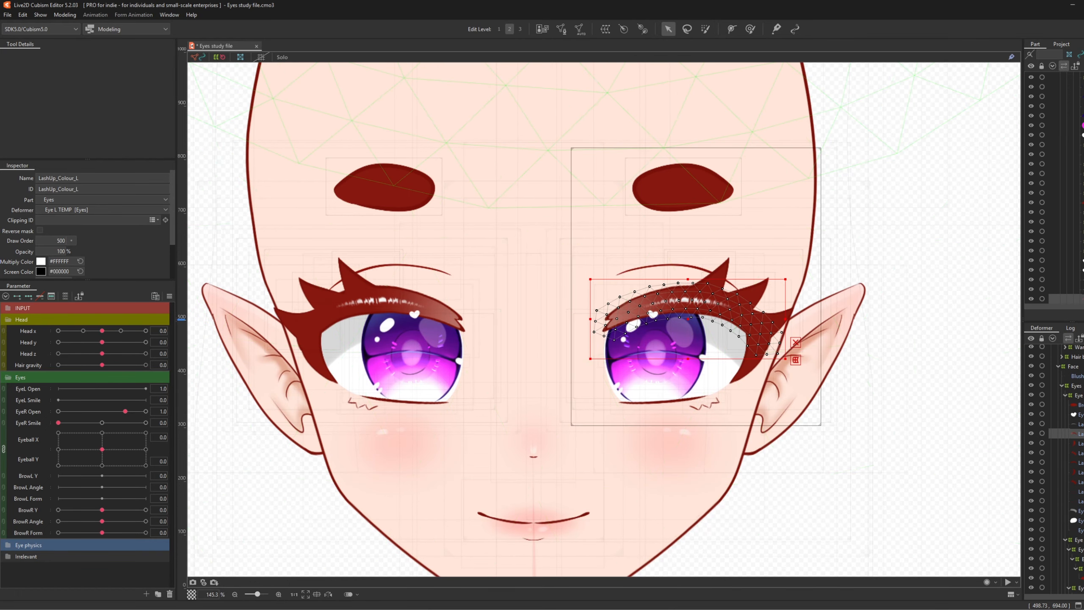
click(1078, 395)
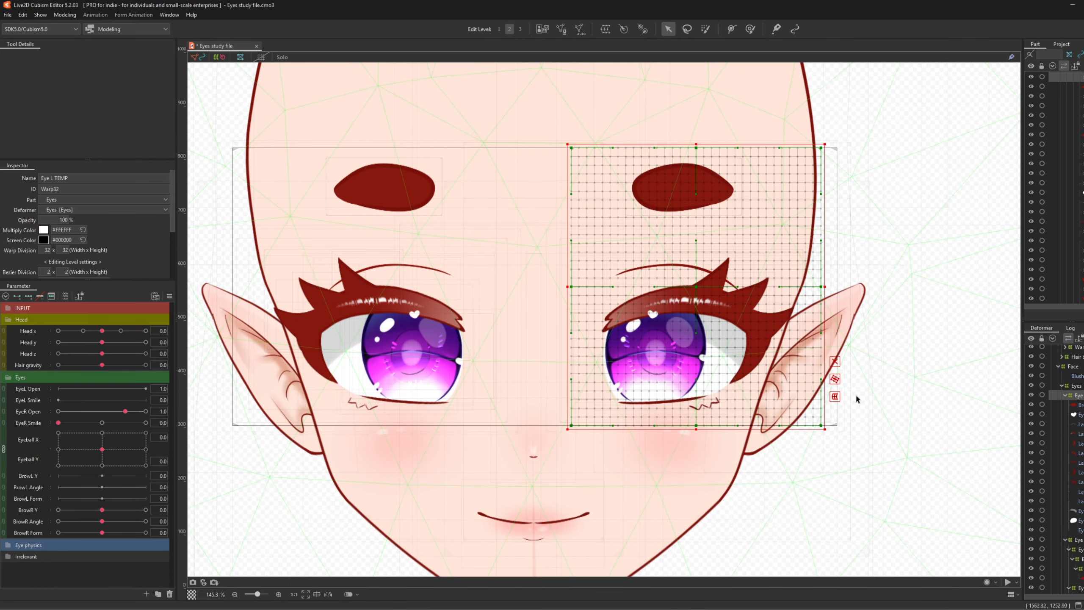
click(1079, 434)
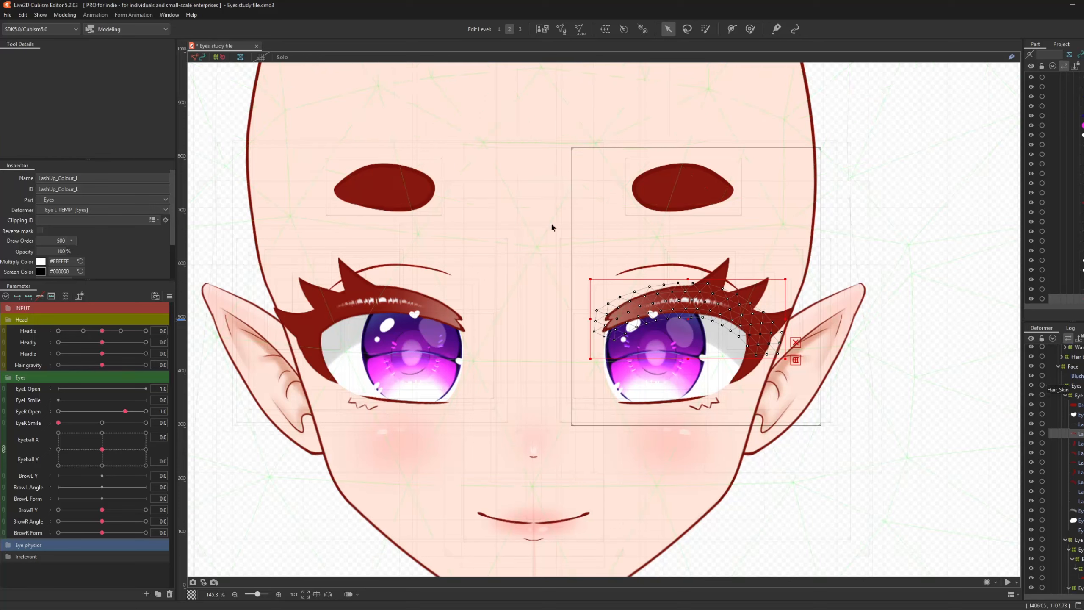
click(42, 261)
click(48, 271)
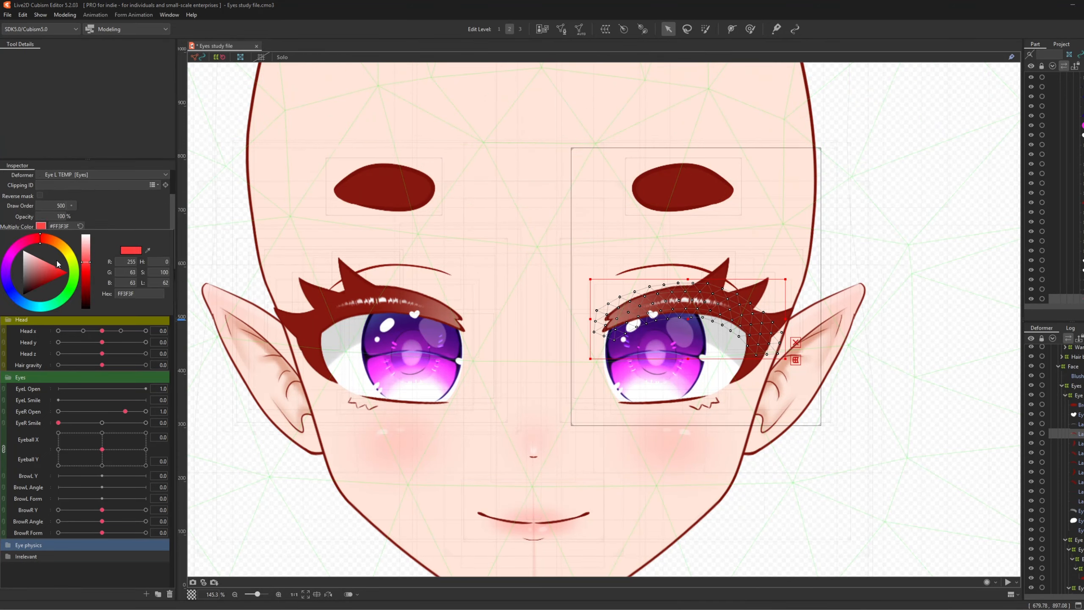
click(54, 280)
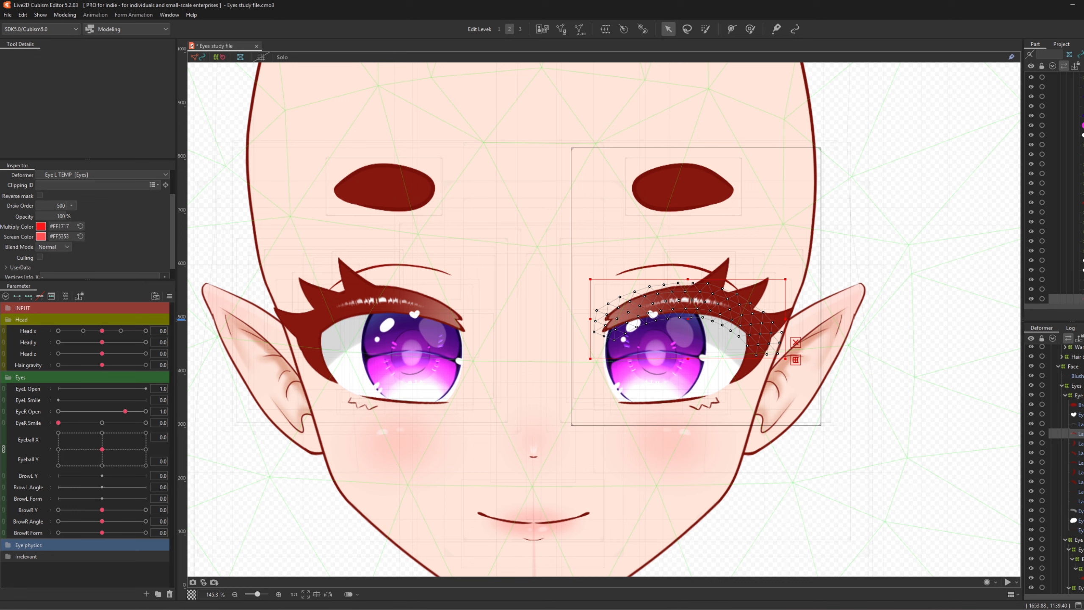
- Try the upper lash under Lash up, test EyeR Open, undo, and select Eye L TEMP
drag(1075, 299, 1075, 124)
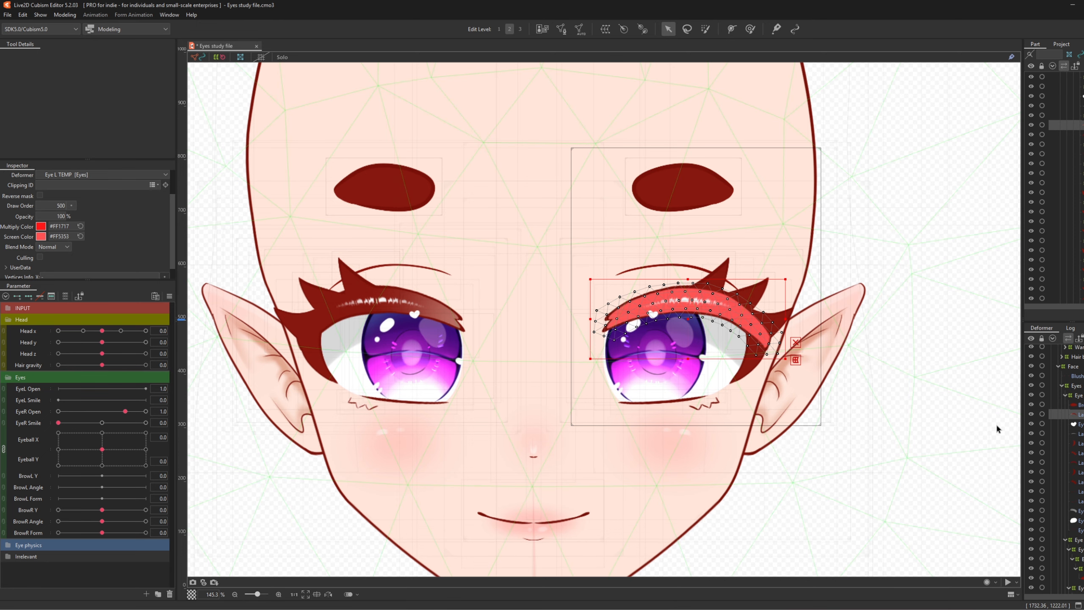
scroll(1080, 447, down, 2)
scroll(1062, 446, up, 1)
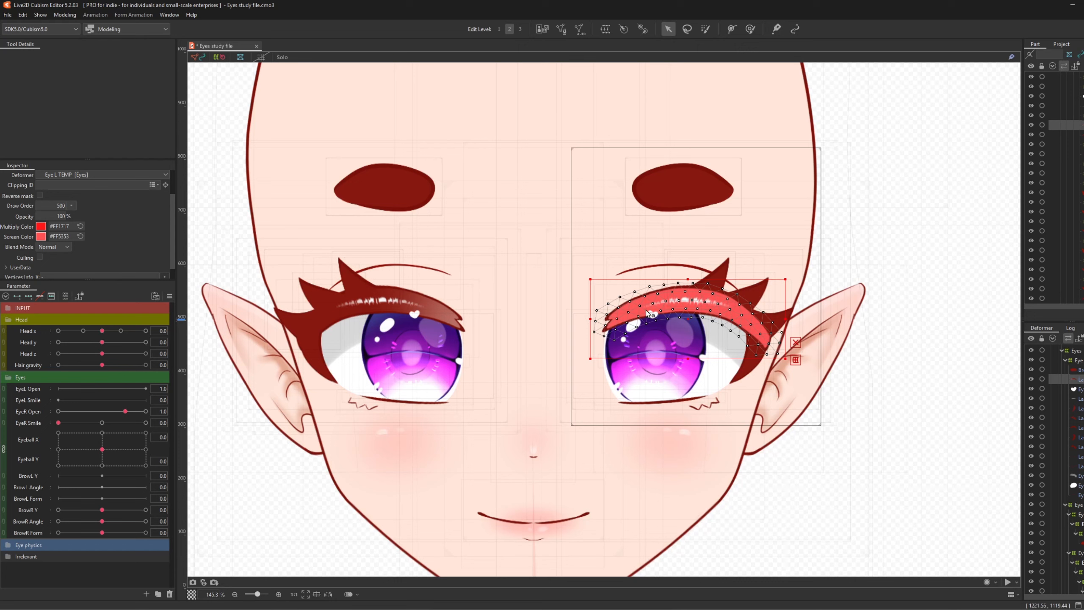
scroll(1080, 506, down, 2)
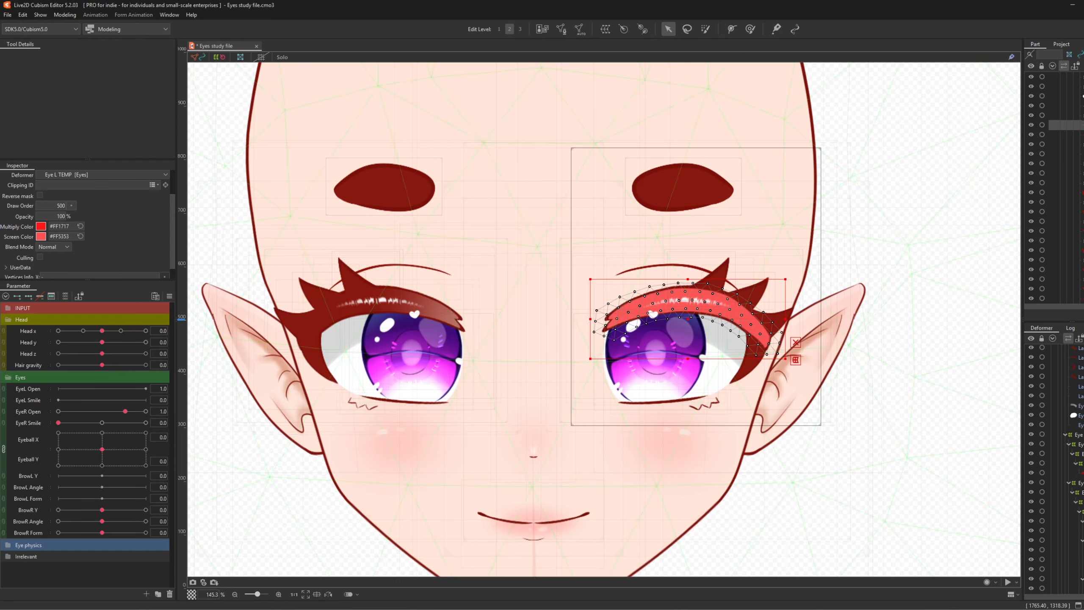
scroll(1067, 470, up, 1)
scroll(1067, 418, up, 2)
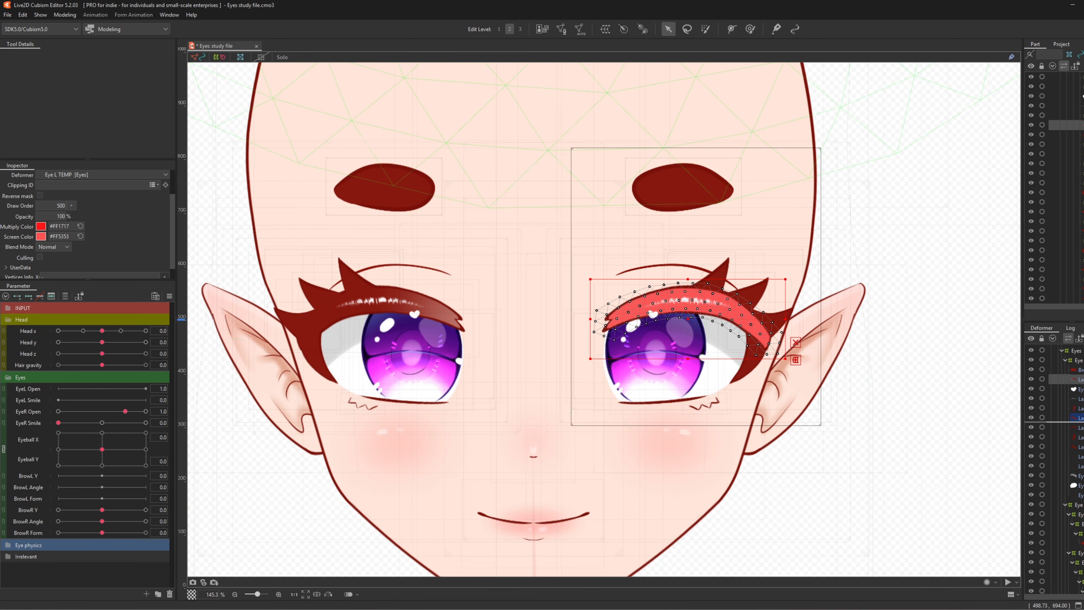
scroll(1067, 419, down, 2)
drag(1080, 349, 1079, 550)
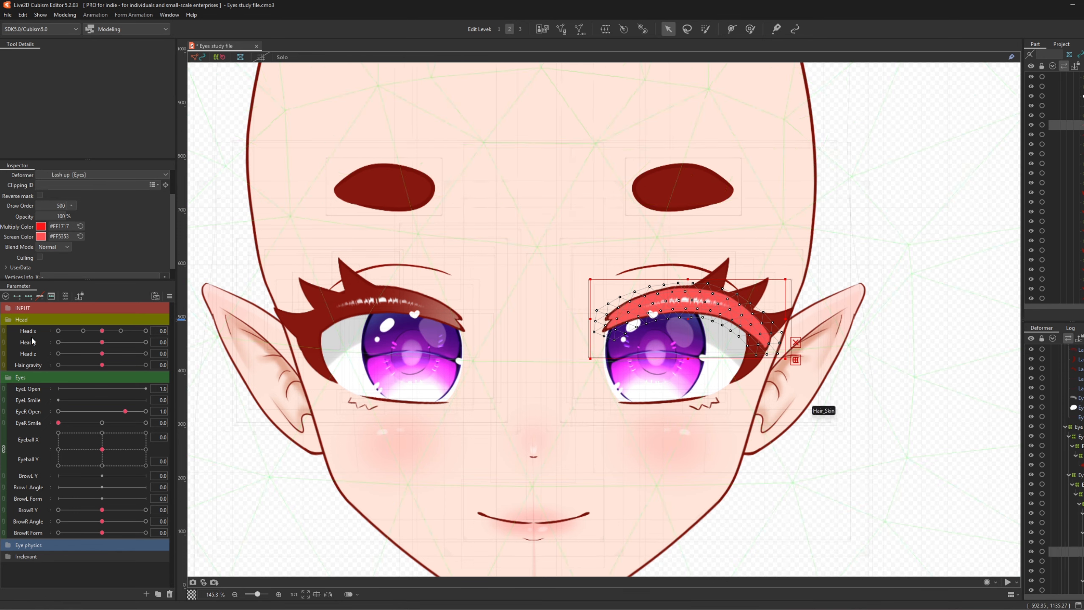
mouse_move(107, 412)
mouse_down()
mouse_move(68, 417)
mouse_move(118, 412)
mouse_up()
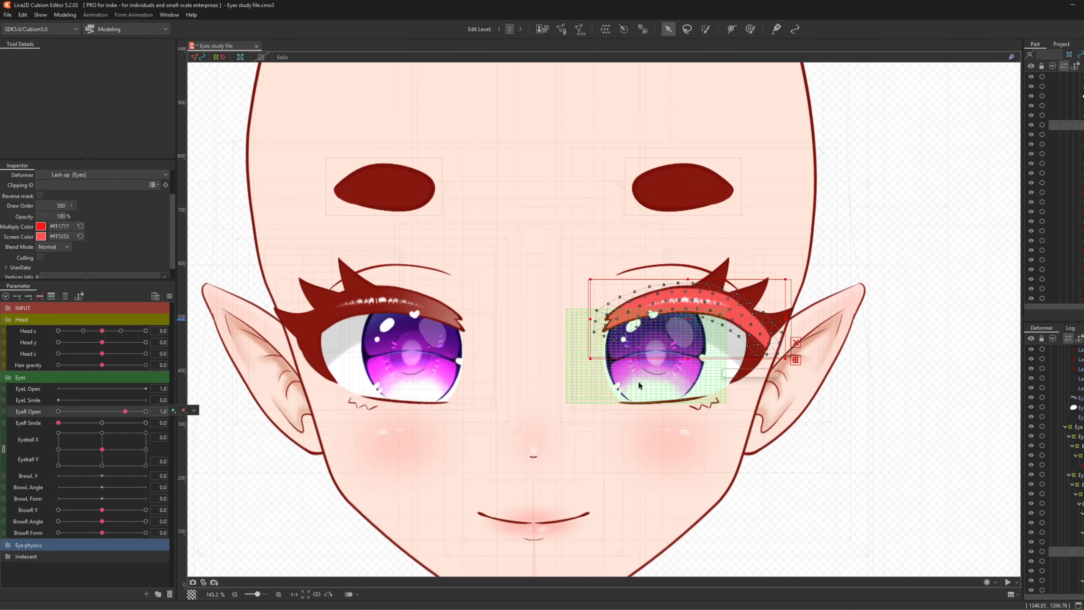
key(ctrl+z)
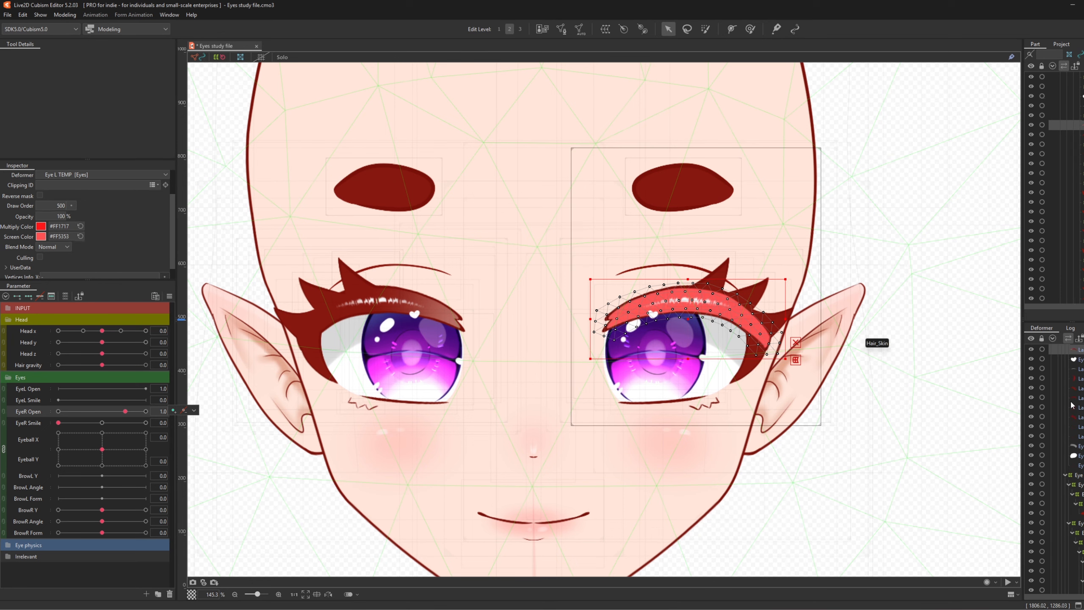
scroll(1075, 420, up, 4)
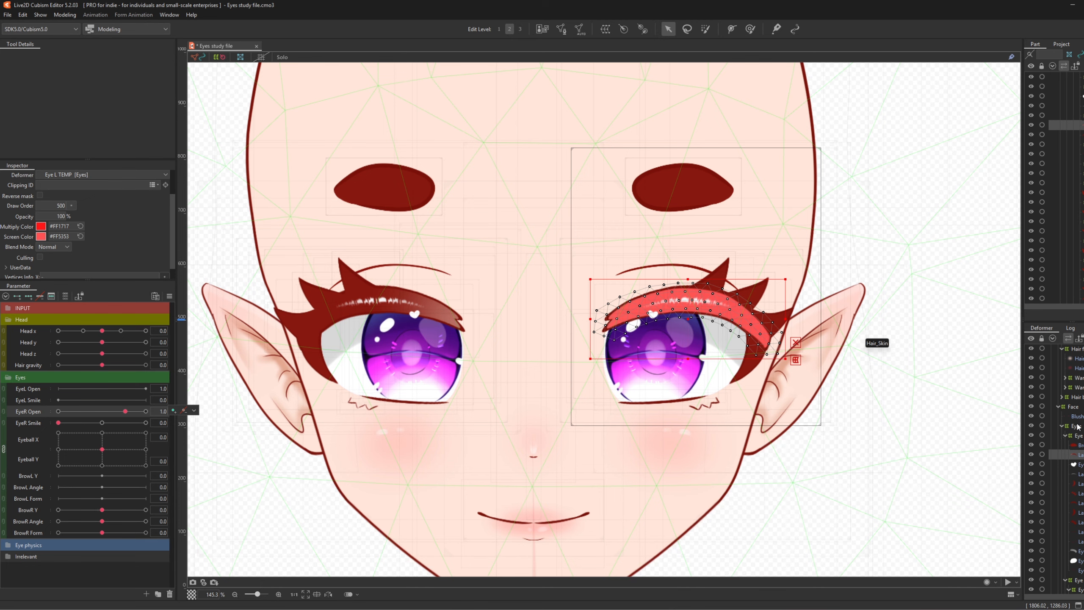
click(1077, 435)
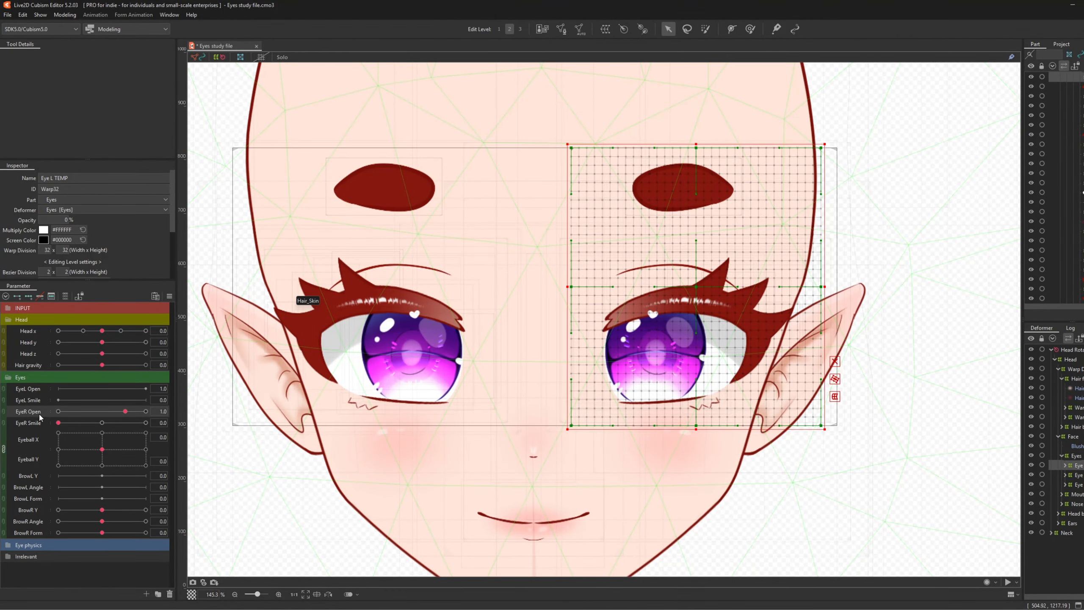
- Select every object keyed to the EyeR Open parameter
click(184, 411)
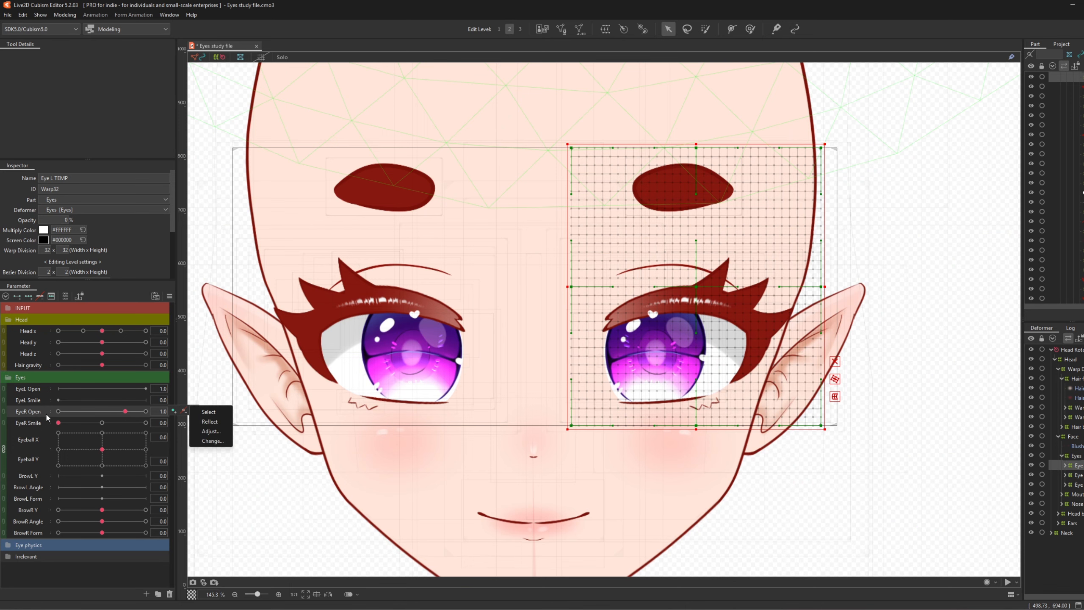
click(208, 412)
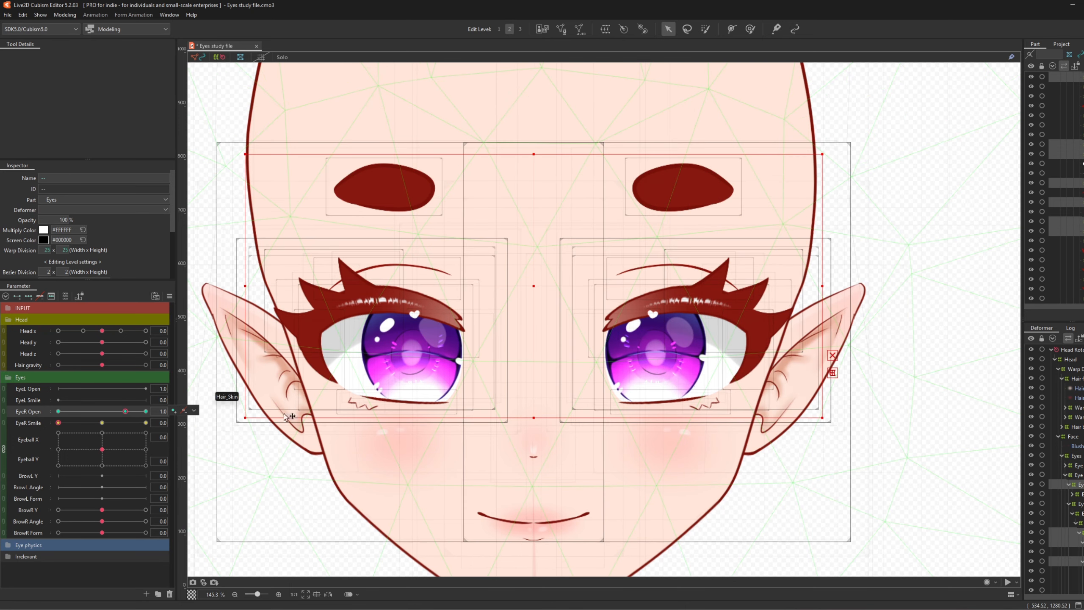
scroll(602, 267, down, 4)
scroll(601, 267, up, 3)
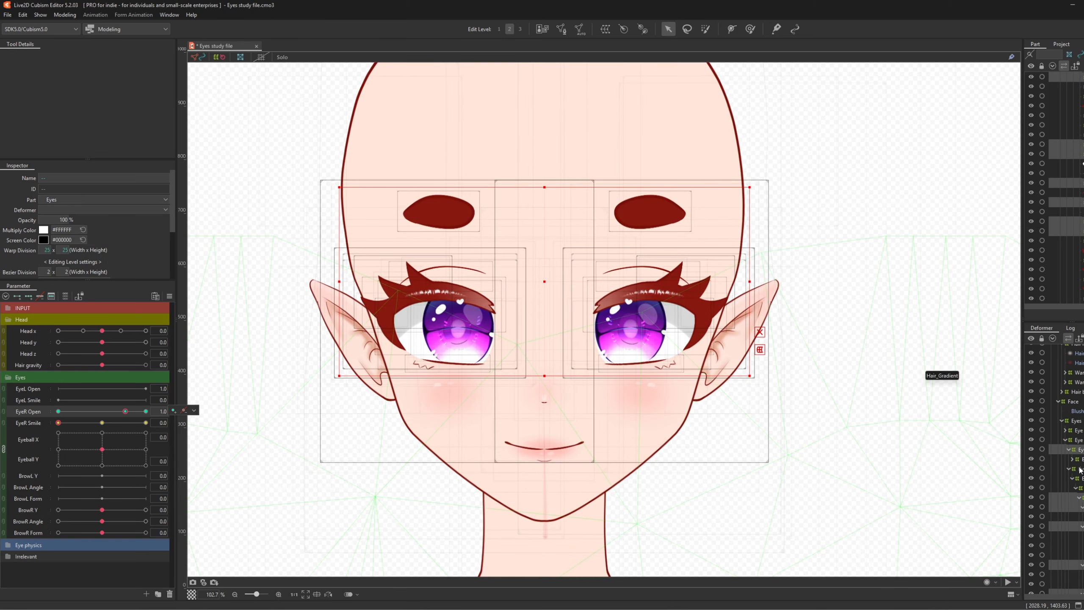
scroll(1080, 469, down, 2)
scroll(1080, 465, down, 5)
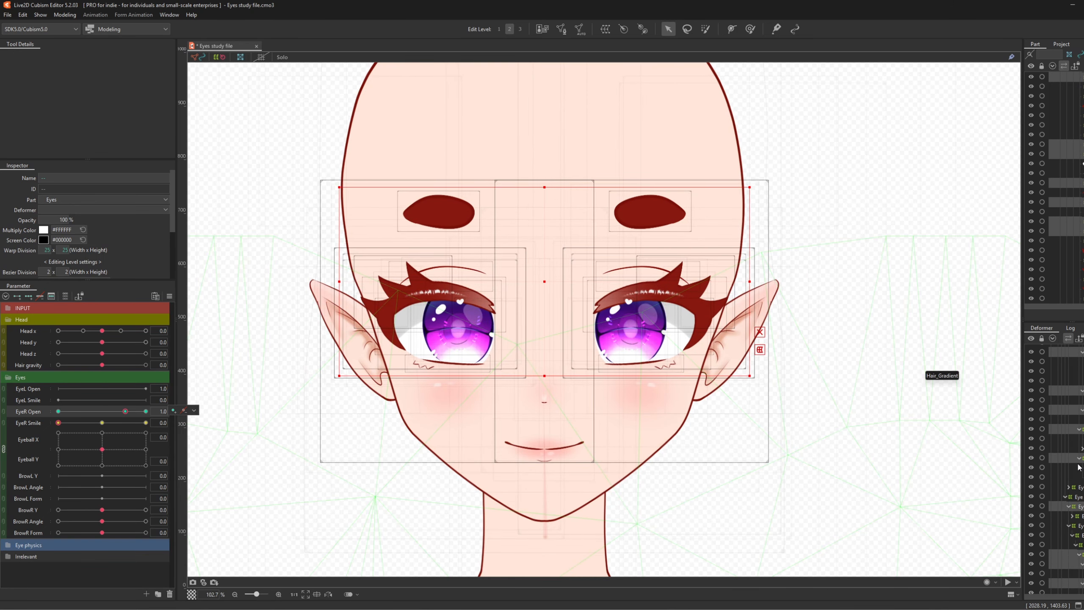
scroll(1078, 467, down, 2)
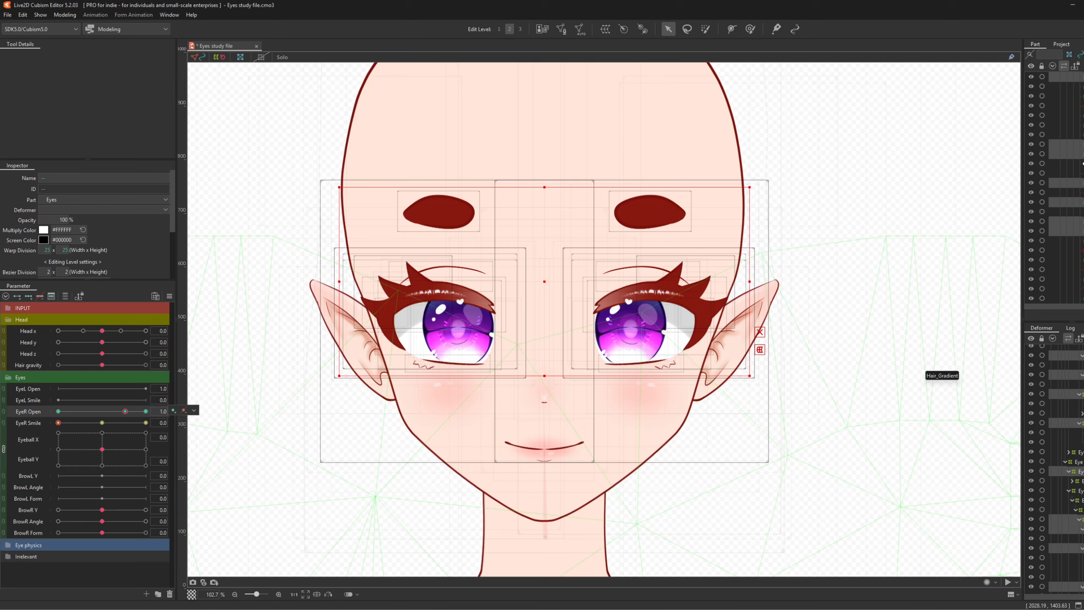
- Ctrl-deselect the other eye's deformers from the selection
ctrl+click(1079, 471)
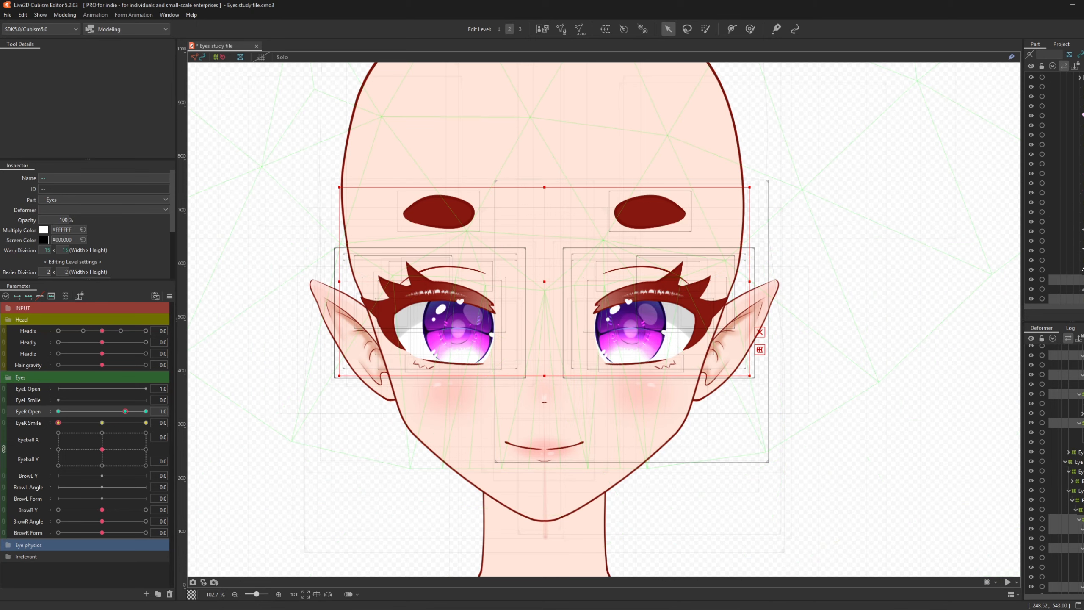
ctrl+click(1080, 519)
ctrl+click(1079, 528)
scroll(1079, 523, up, 6)
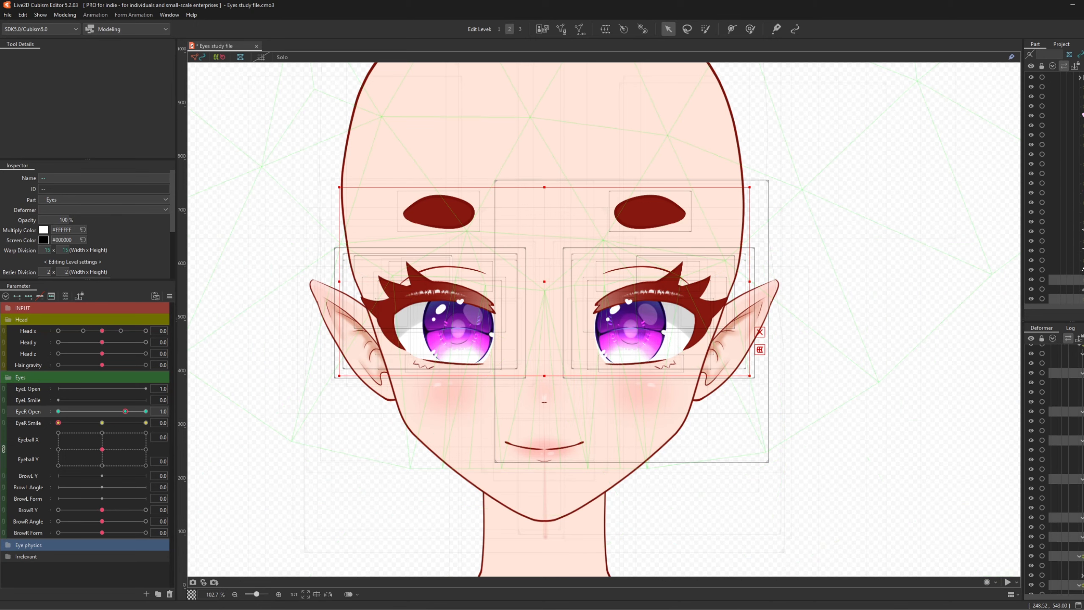
ctrl+click(1079, 372)
ctrl+click(1080, 411)
ctrl+click(1079, 440)
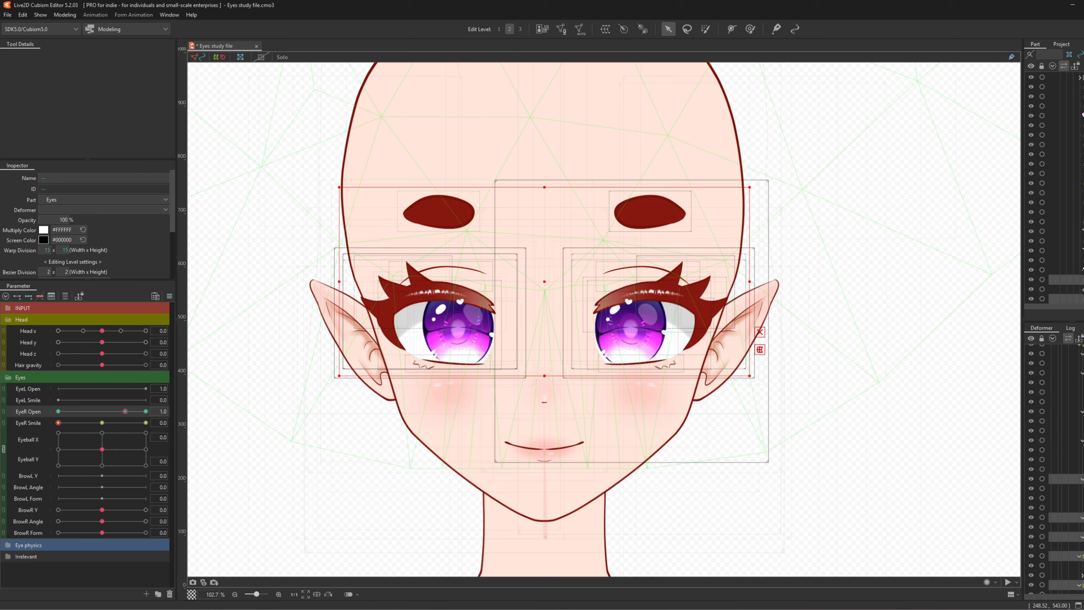
- Deselect the other eye's remaining objects, leaving only left-eye items, and reopen EyeR Open's key options
ctrl+click(1079, 479)
ctrl+click(1079, 517)
ctrl+click(1079, 537)
ctrl+click(1080, 555)
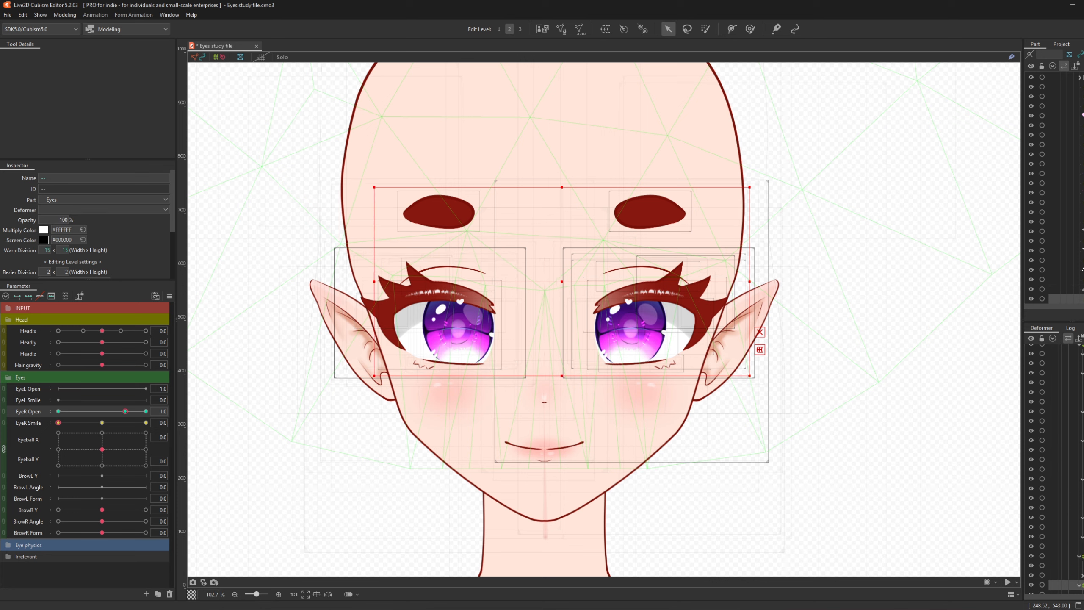
scroll(1054, 470, down, 3)
ctrl+click(1079, 513)
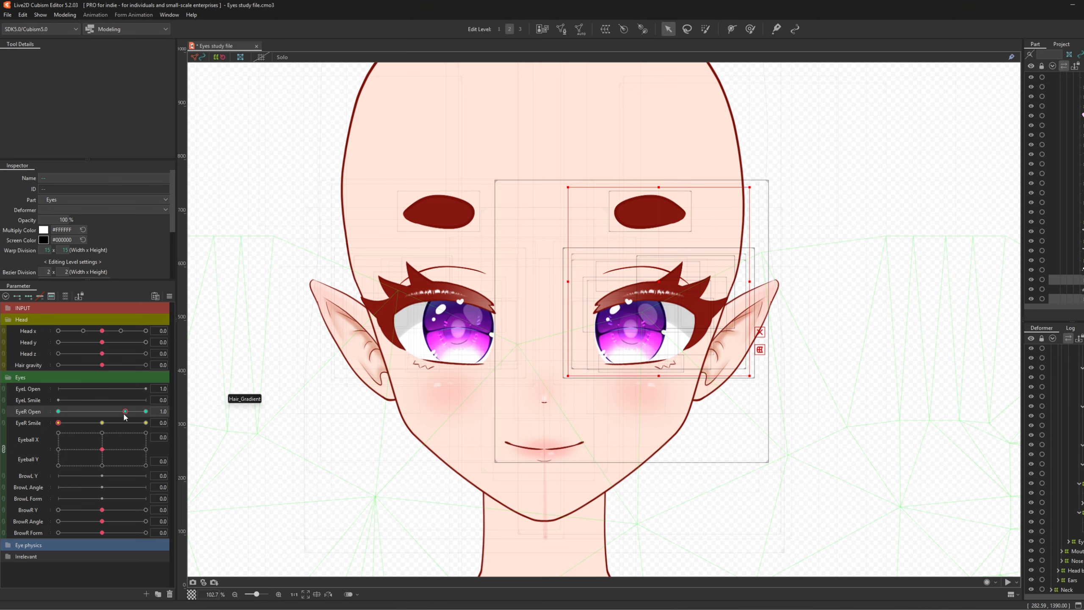
mouse_move(124, 413)
click(194, 411)
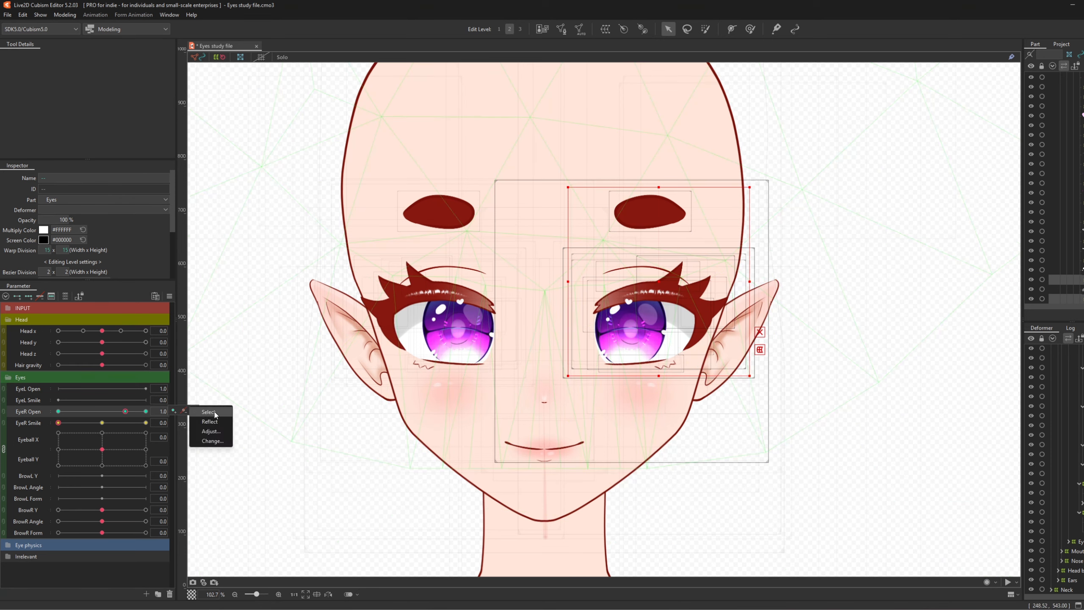
- Reassign the selected objects' keys from EyeR Open to EyeL Open
click(214, 441)
scroll(526, 316, down, 1)
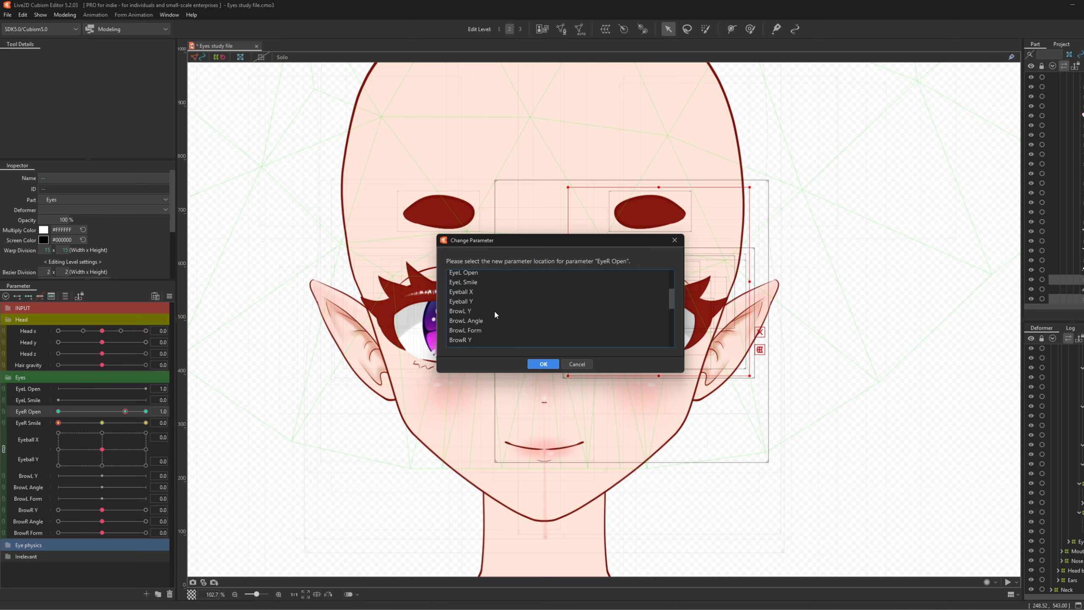
click(469, 308)
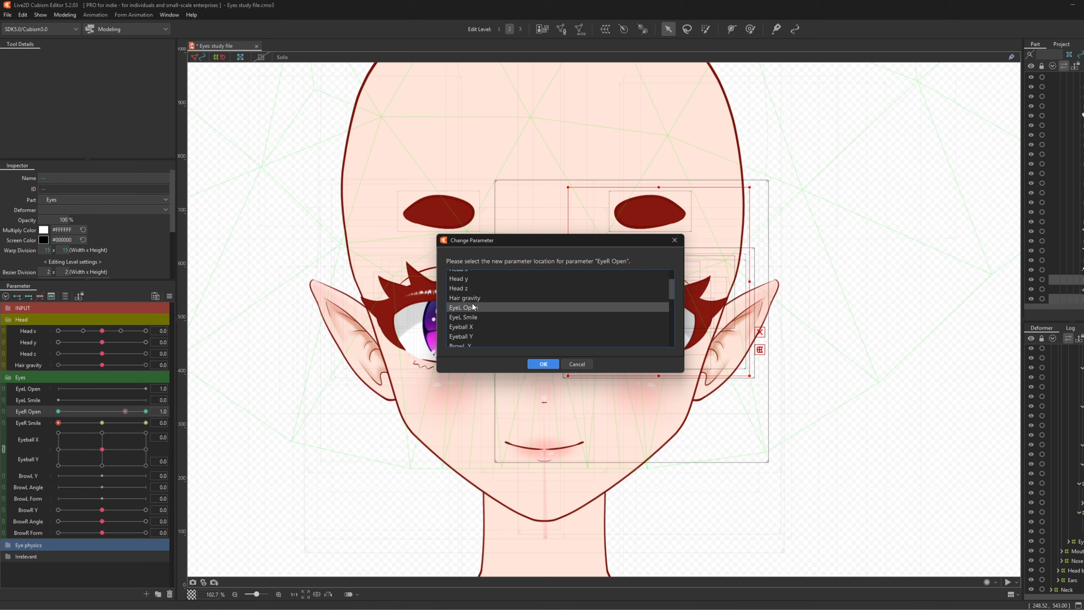
click(542, 363)
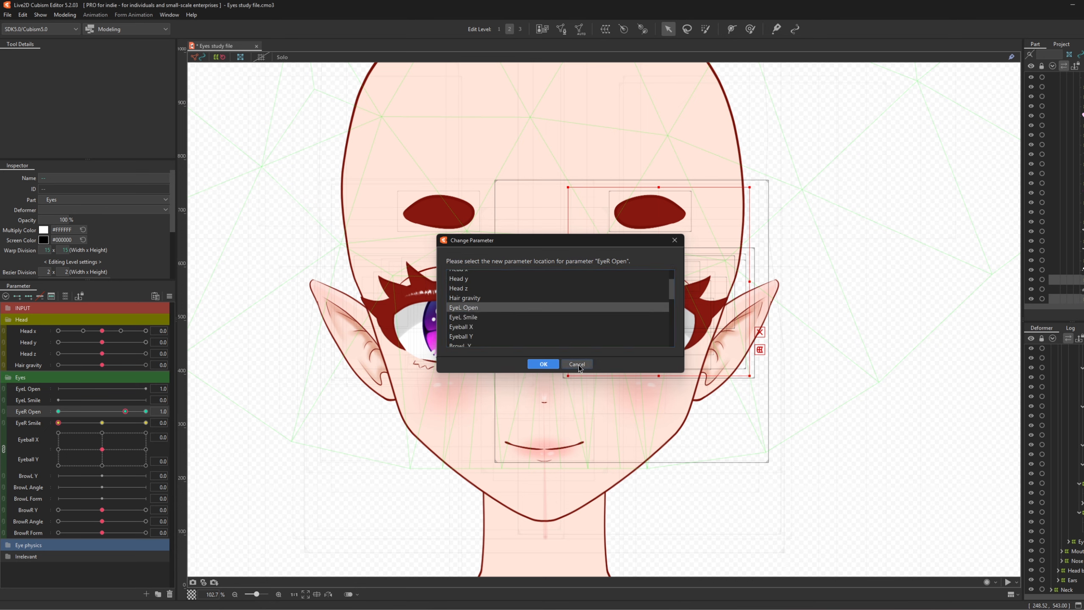
- Set EyeL Open's maximum value to 1.3
right_click(25, 388)
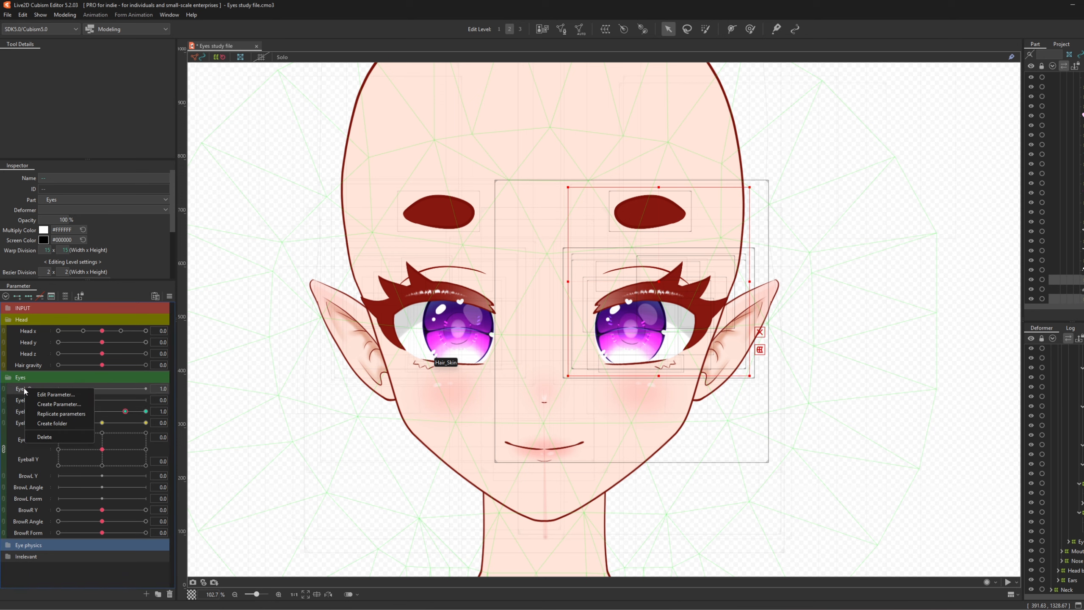
click(64, 394)
double_click(639, 291)
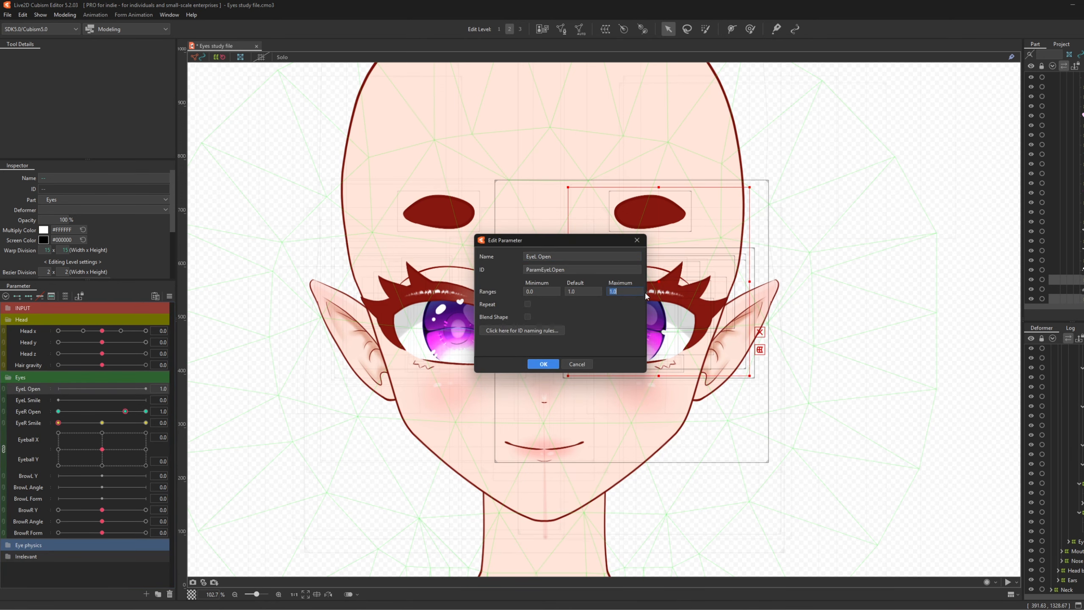
click(620, 291)
click(543, 364)
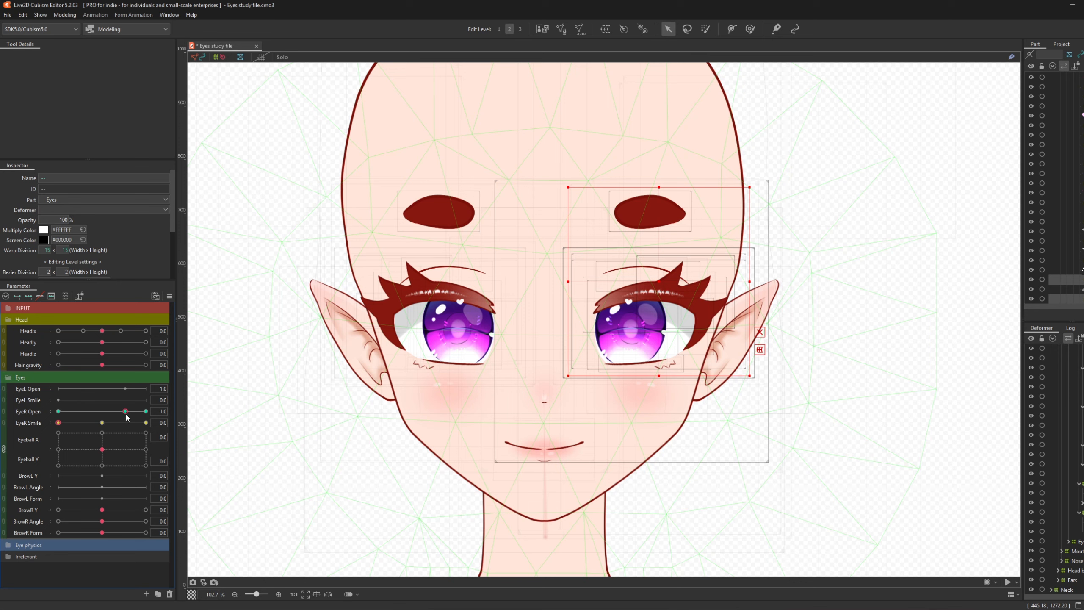
- Move EyeR Open's keys to EyeL Open, test both eye sliders, and reset EyeR Open to 1.0
right_click(171, 411)
click(209, 443)
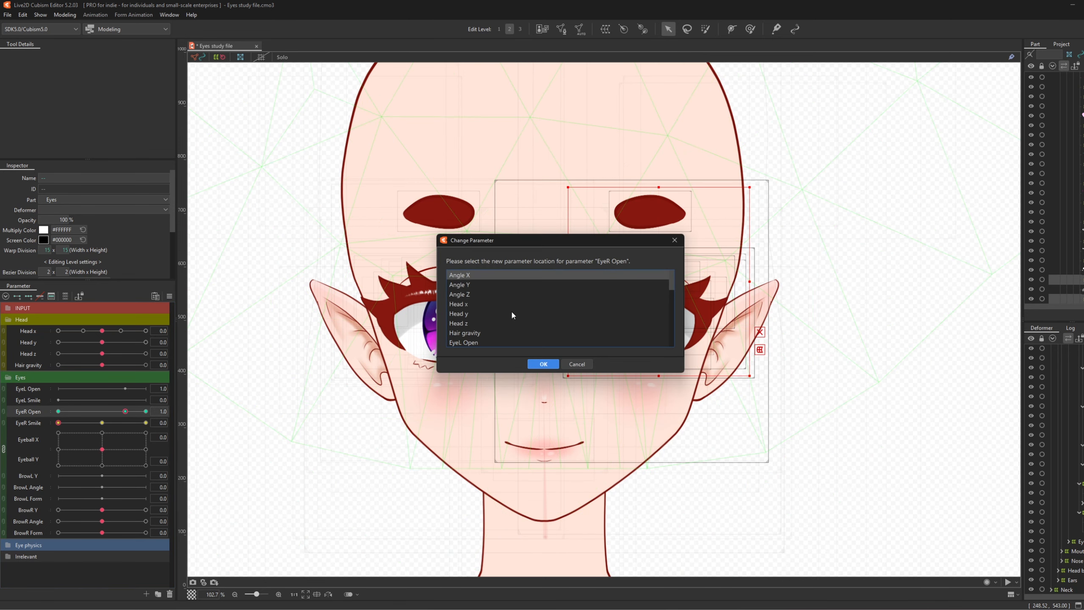
click(480, 342)
click(543, 364)
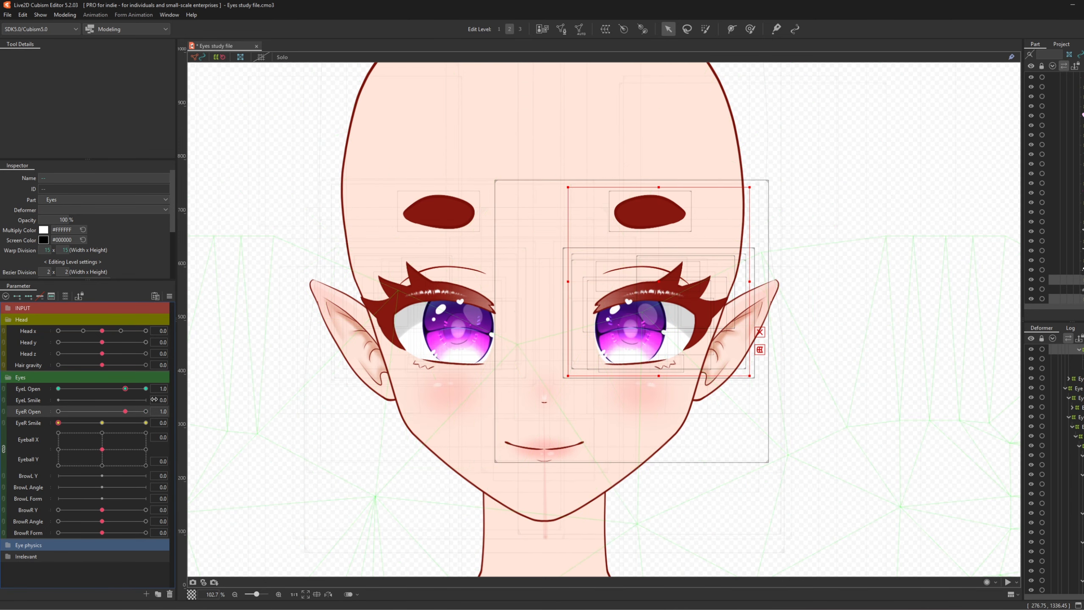
drag(125, 388, 171, 412)
drag(170, 412, 26, 413)
click(125, 411)
- Move EyeR Smile's keys to EyeL Smile
click(59, 422)
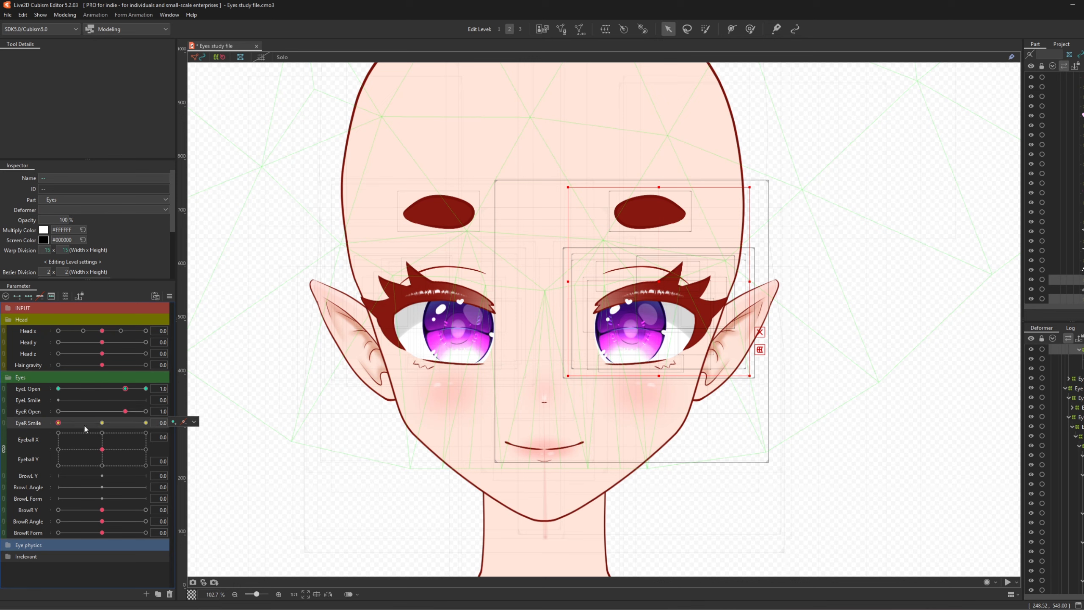
click(194, 422)
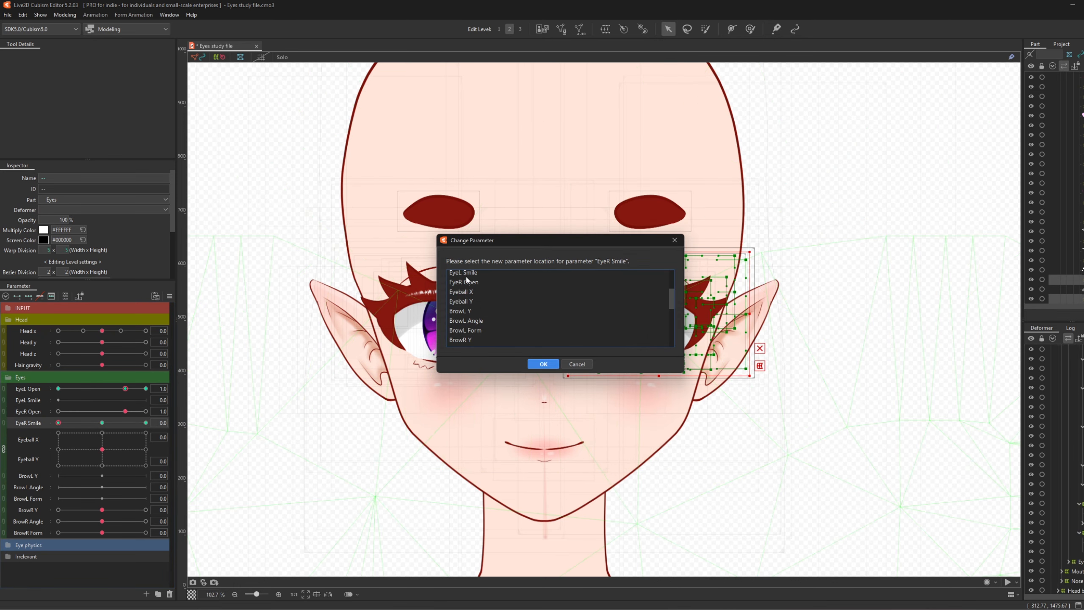
click(466, 275)
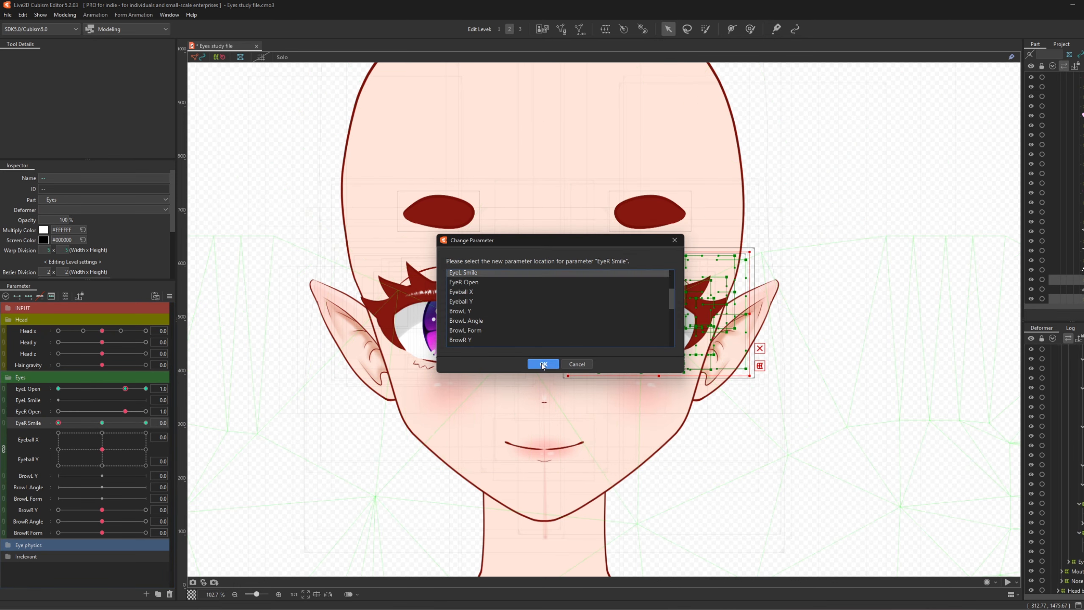
click(543, 364)
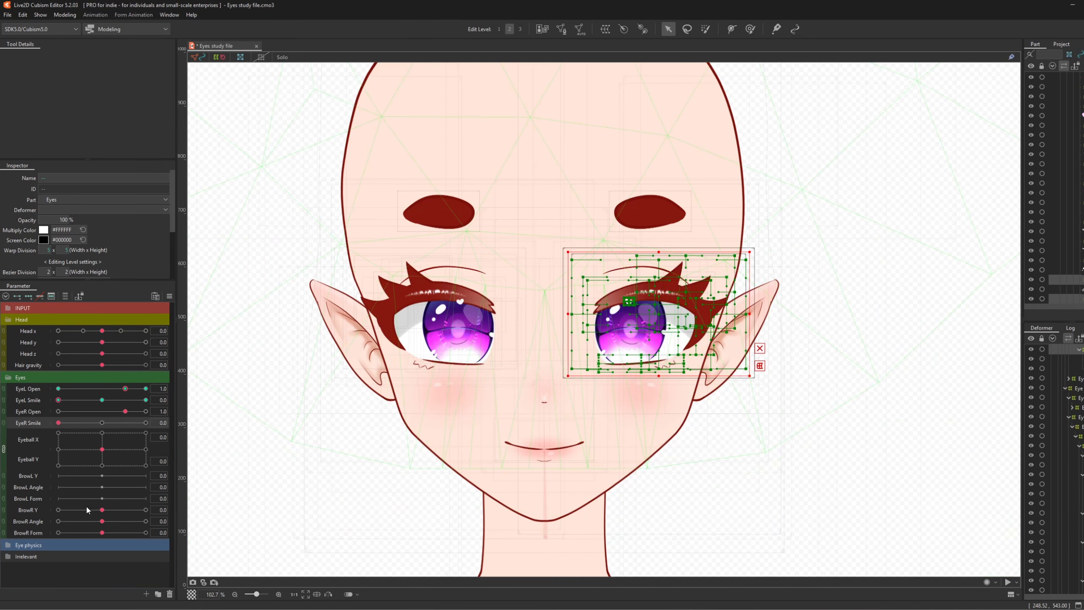
- Duplicate Eye highlights R1 in the Eye physics group and rename the copy Eye highlights L1
click(8, 545)
scroll(84, 511, down, 5)
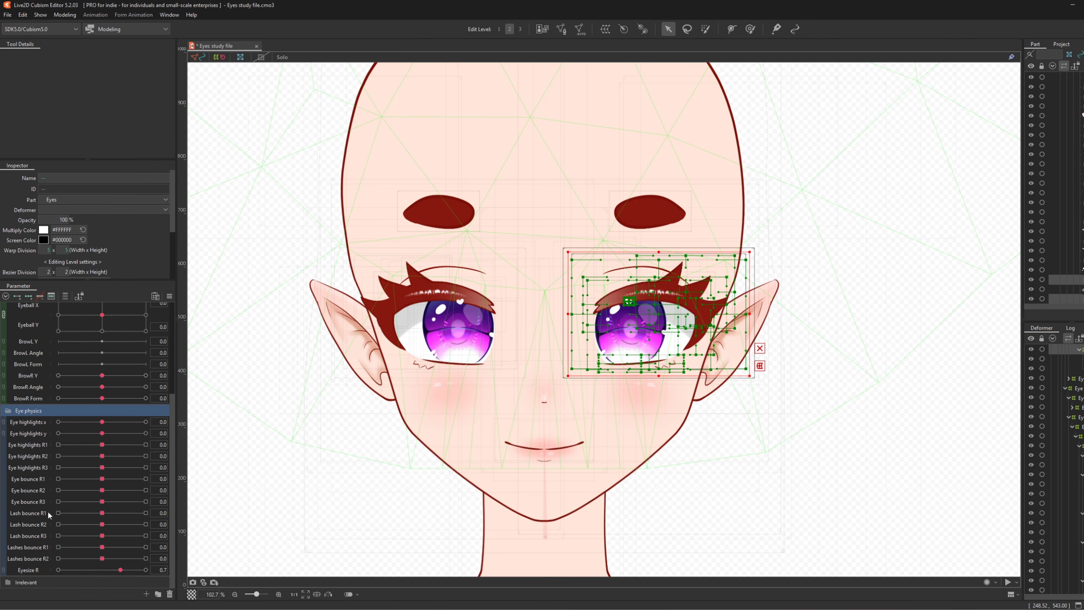
right_click(31, 447)
click(55, 474)
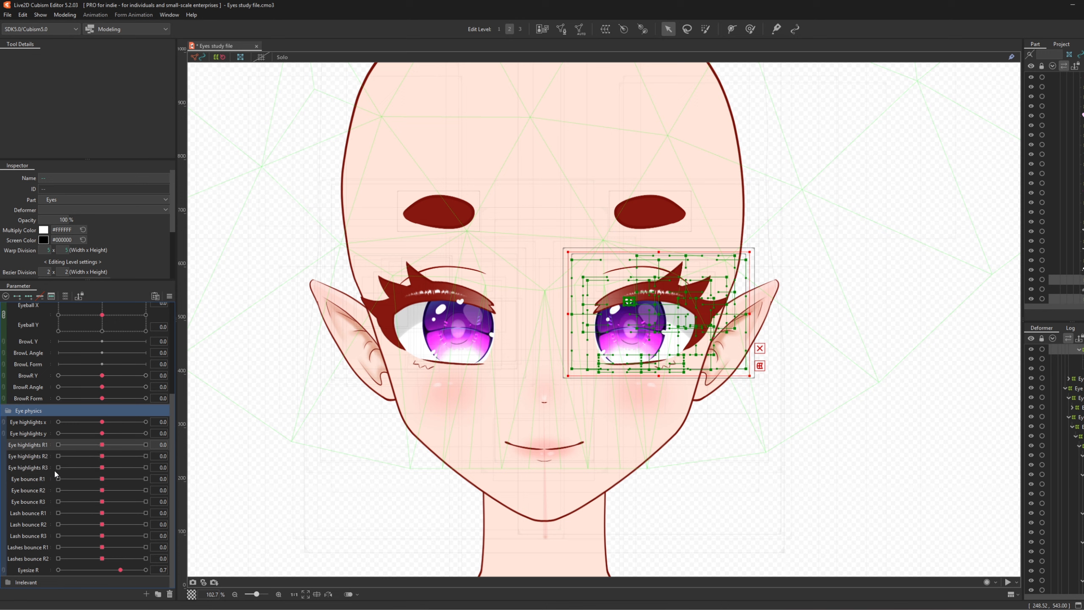
right_click(37, 458)
click(53, 466)
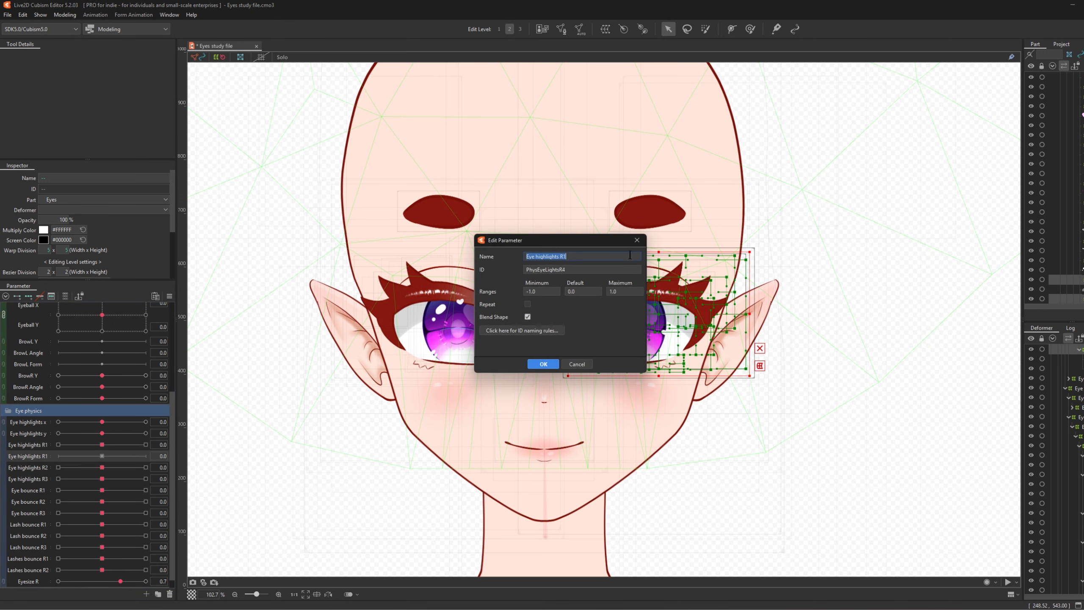
click(562, 257)
key(BackSpace)
text(L)
click(563, 271)
click(573, 272)
click(546, 363)
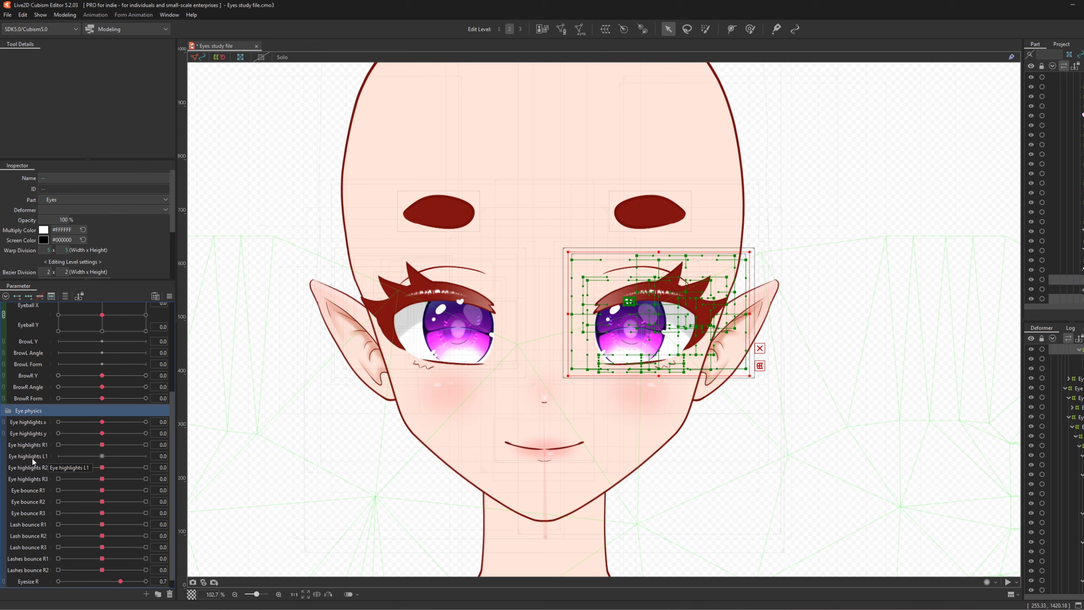
- Move Eye highlights L1 below Eye highlights R3 and duplicate it as Eye highlights L2
drag(33, 460, 35, 479)
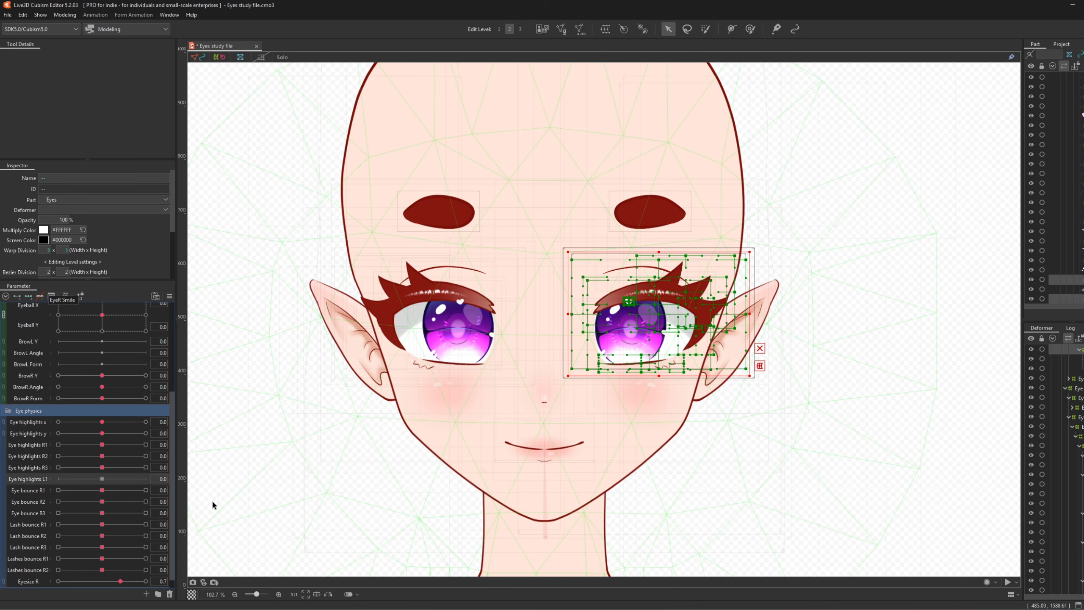
right_click(28, 481)
click(37, 487)
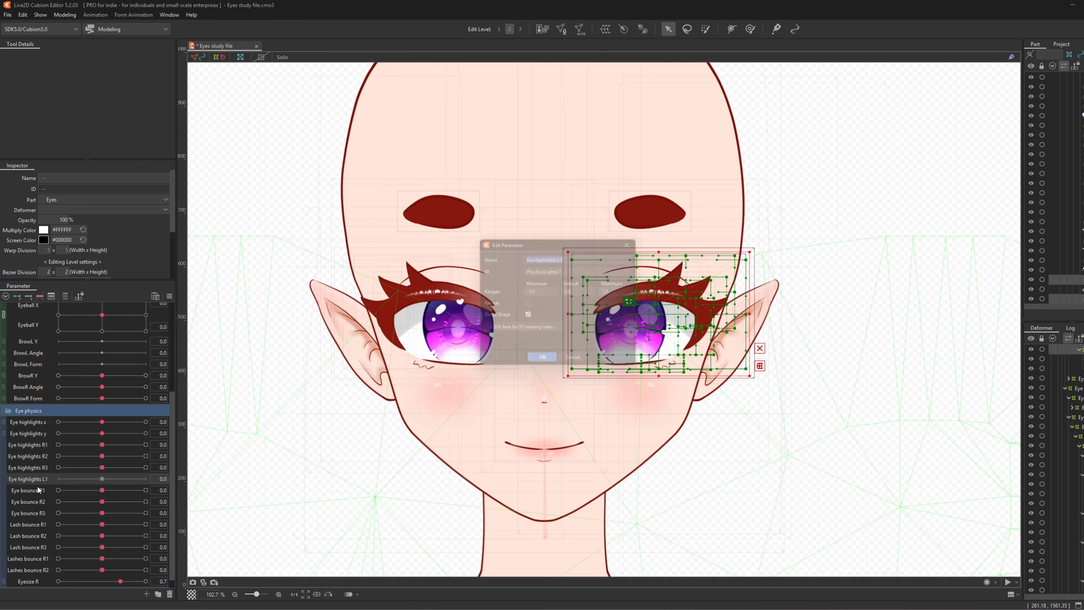
right_click(21, 479)
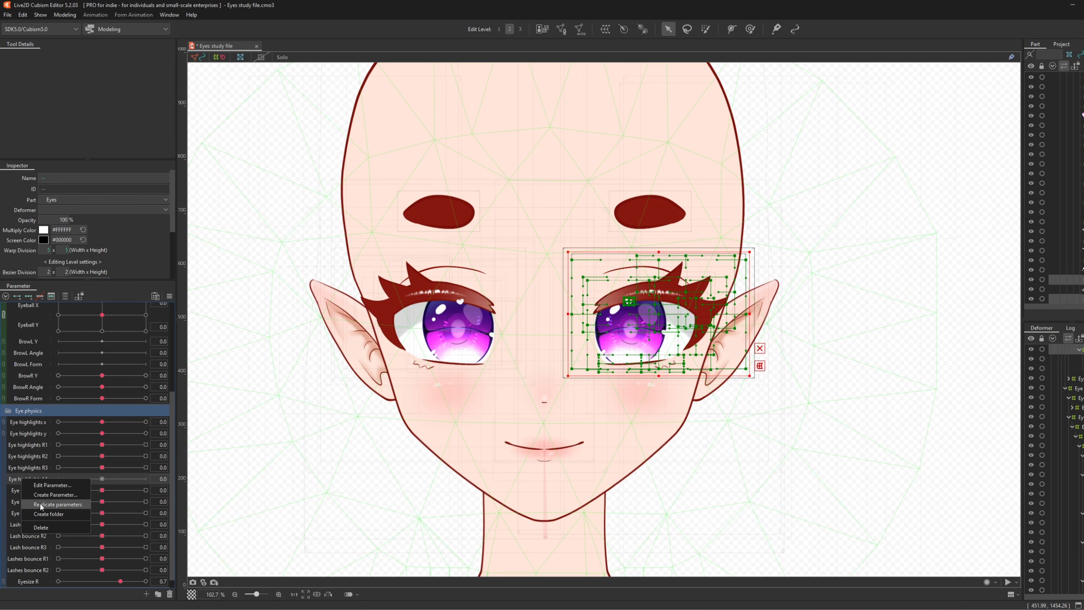
click(40, 505)
right_click(30, 490)
click(38, 497)
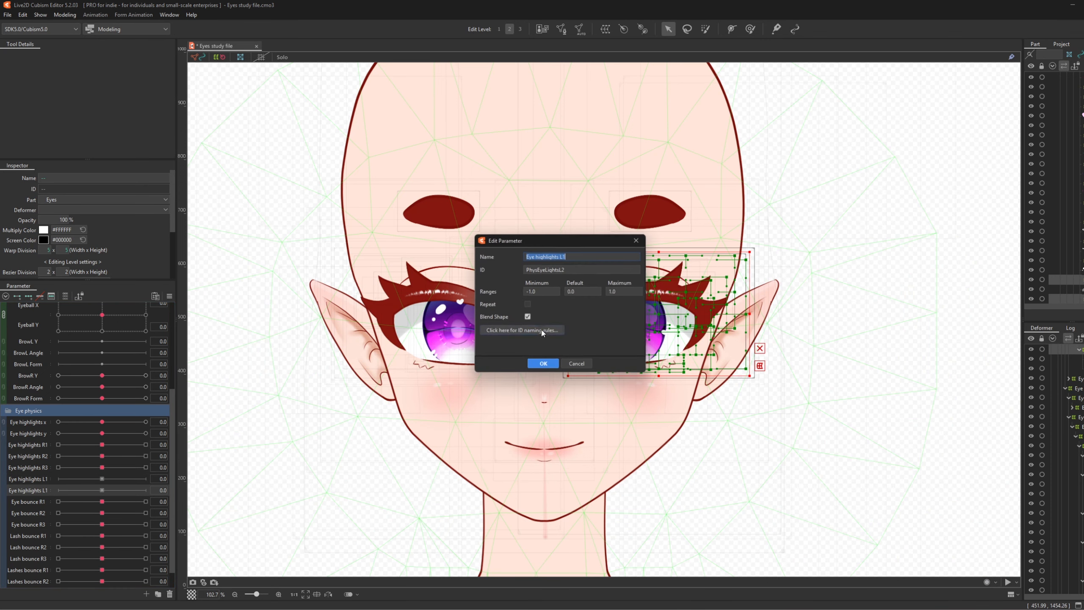
click(583, 257)
click(542, 363)
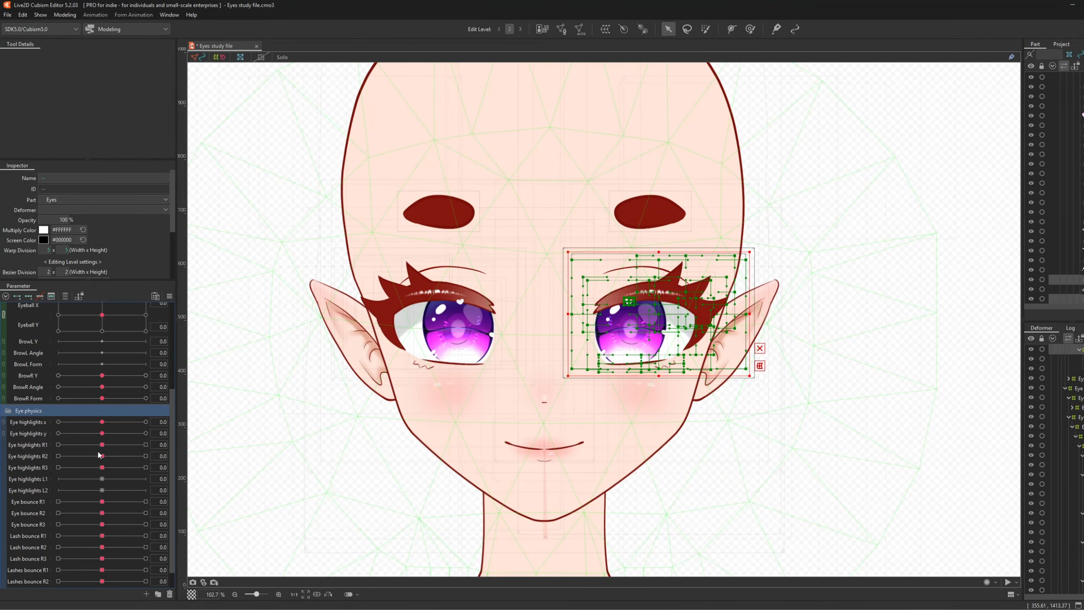
- Duplicate Eye highlights L2 and name the copy Eye highlights L3
right_click(40, 491)
click(64, 514)
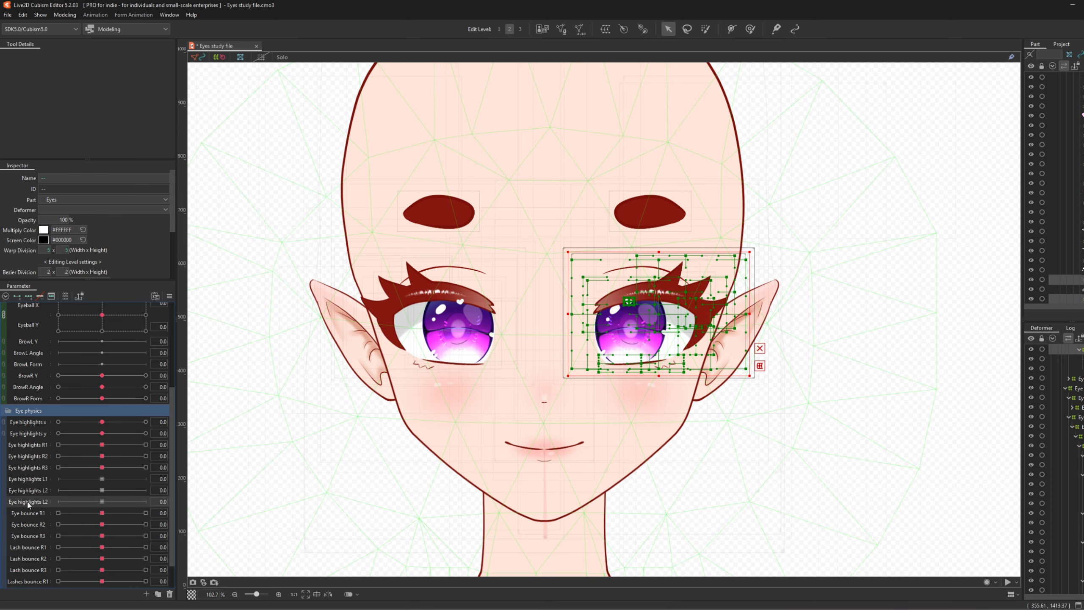
click(579, 256)
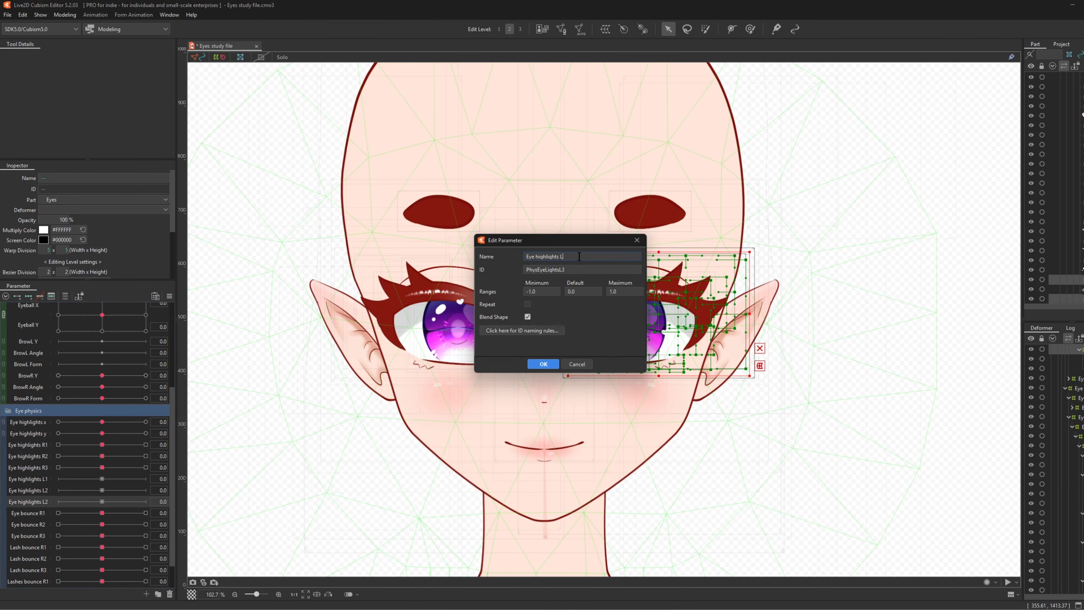
text(3)
click(538, 364)
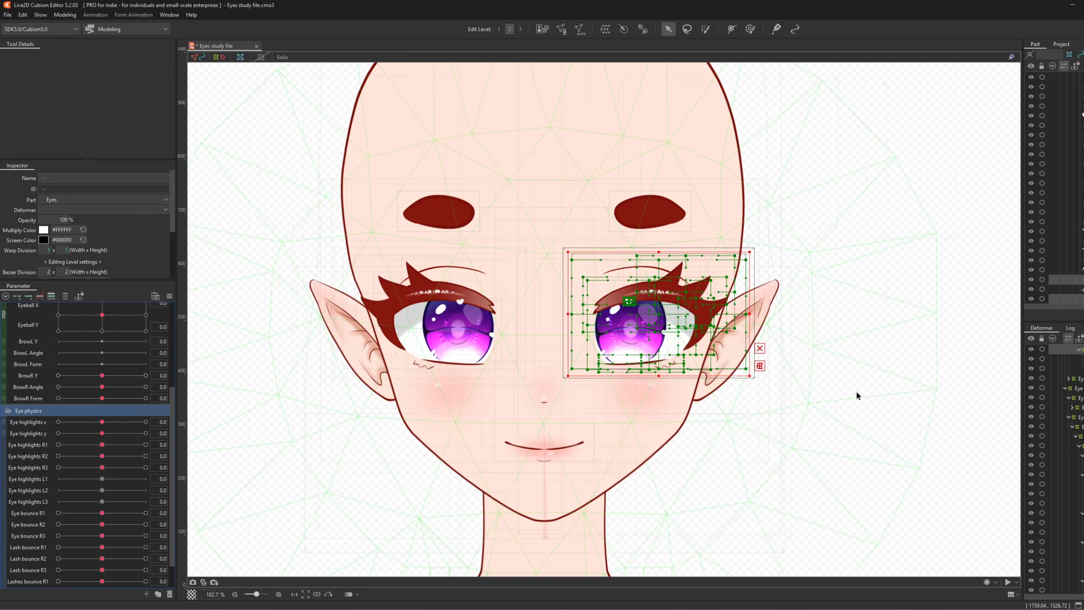
- Review the left-eye bounce and Eyesize L parameters and select the Eyesize warp deformer
scroll(86, 490, up, 4)
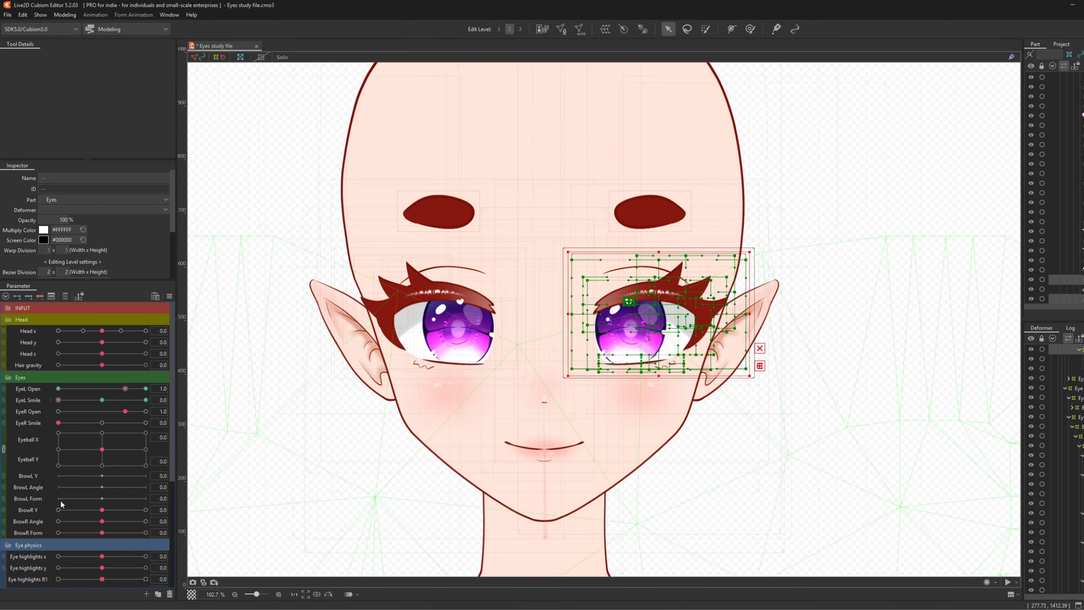
scroll(61, 504, down, 4)
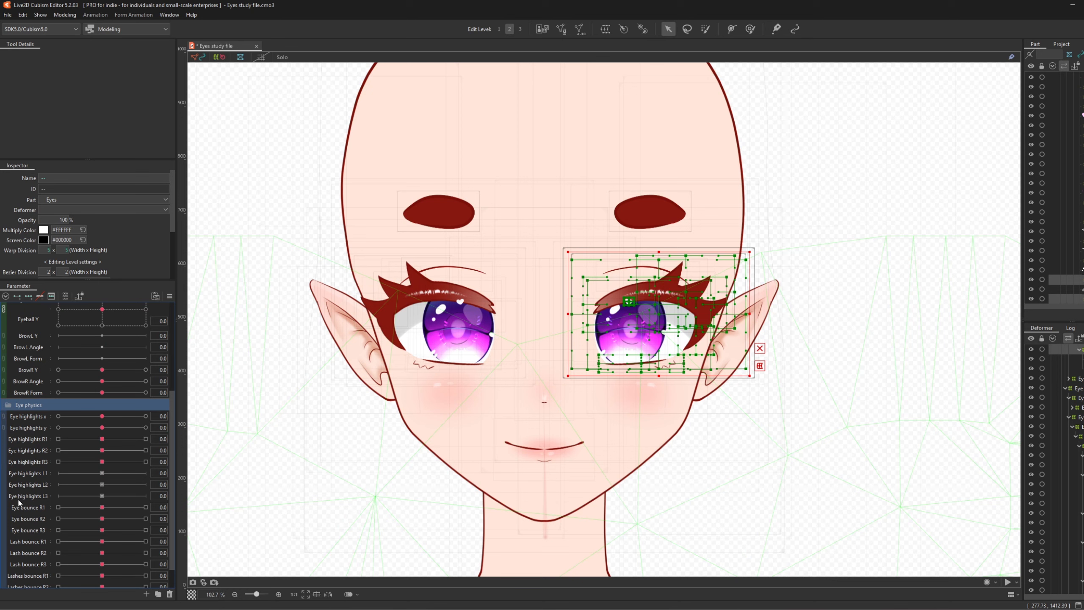
scroll(34, 534, up, 3)
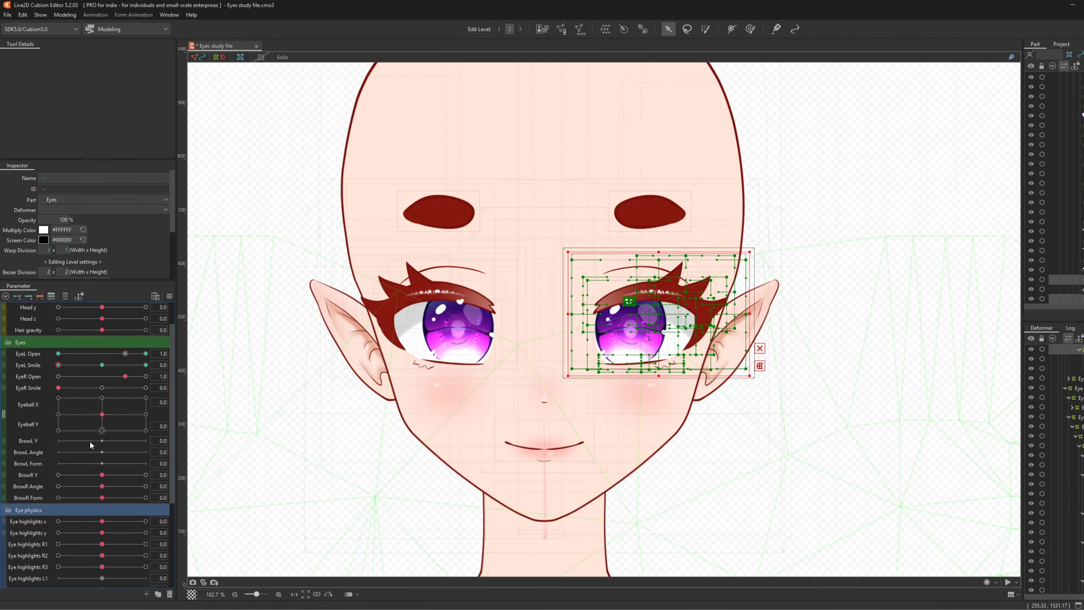
scroll(78, 473, down, 3)
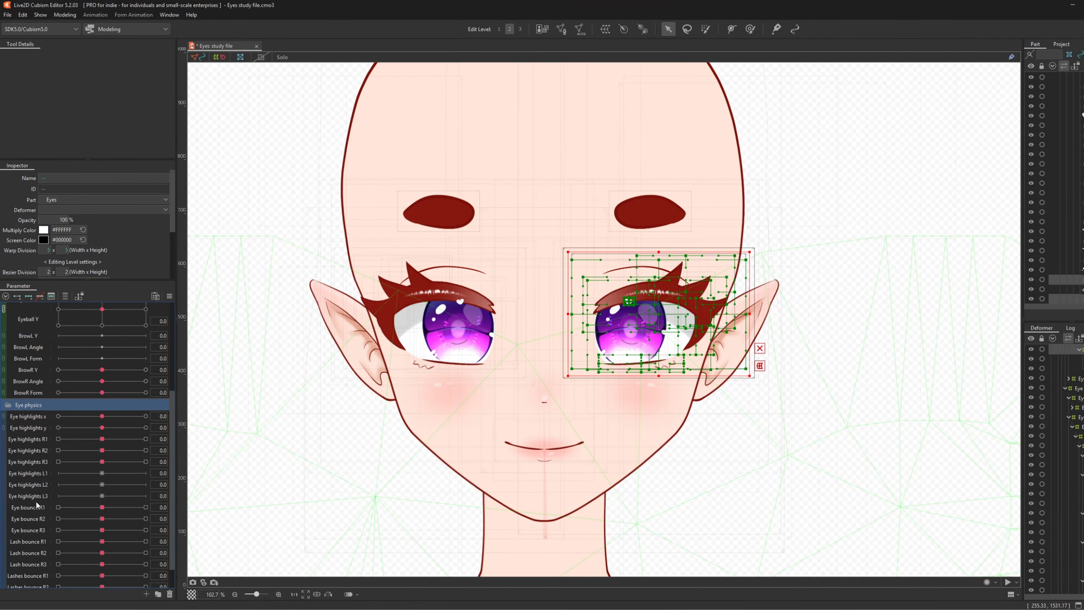
scroll(37, 505, down, 1)
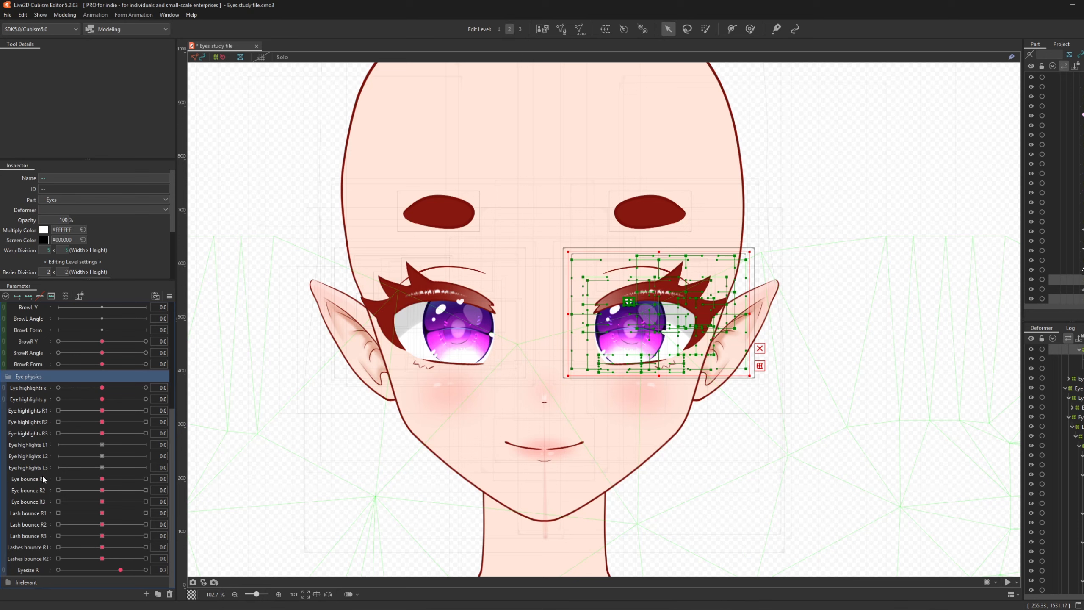
scroll(43, 476, up, 5)
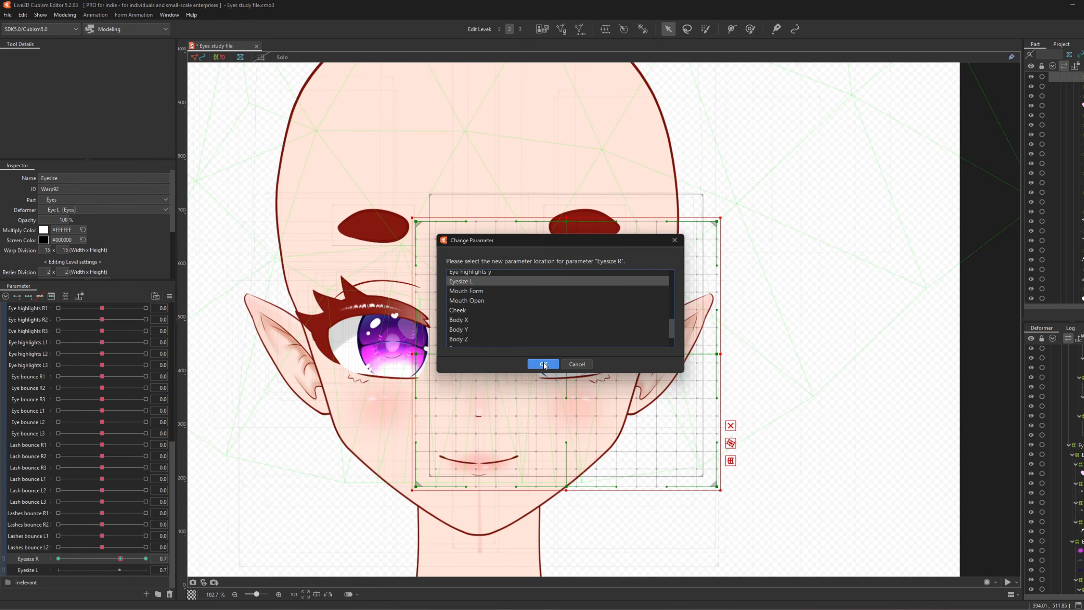
click(545, 364)
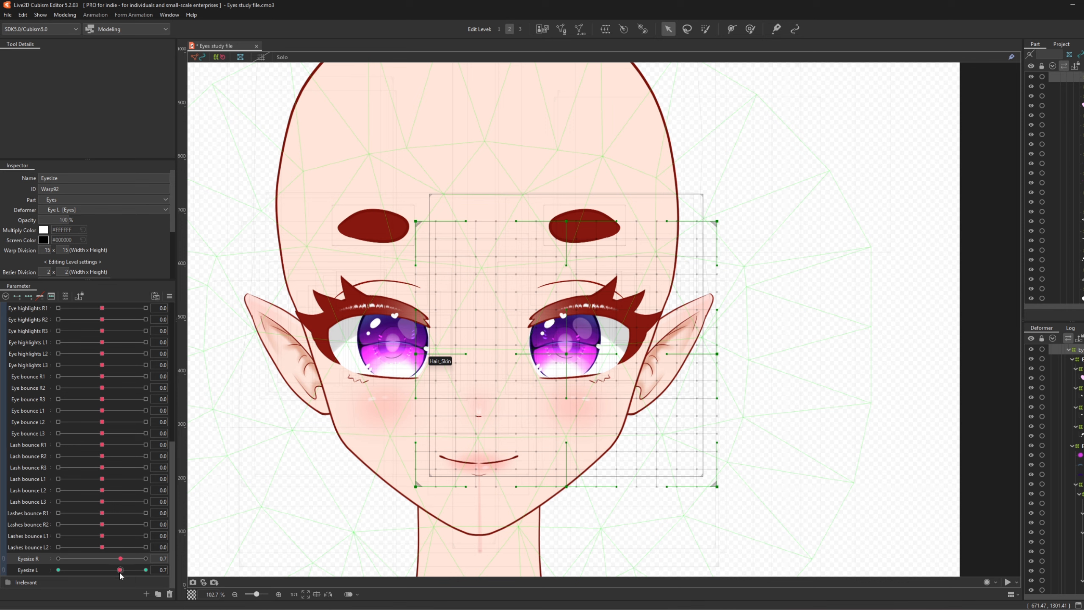
scroll(112, 513, up, 10)
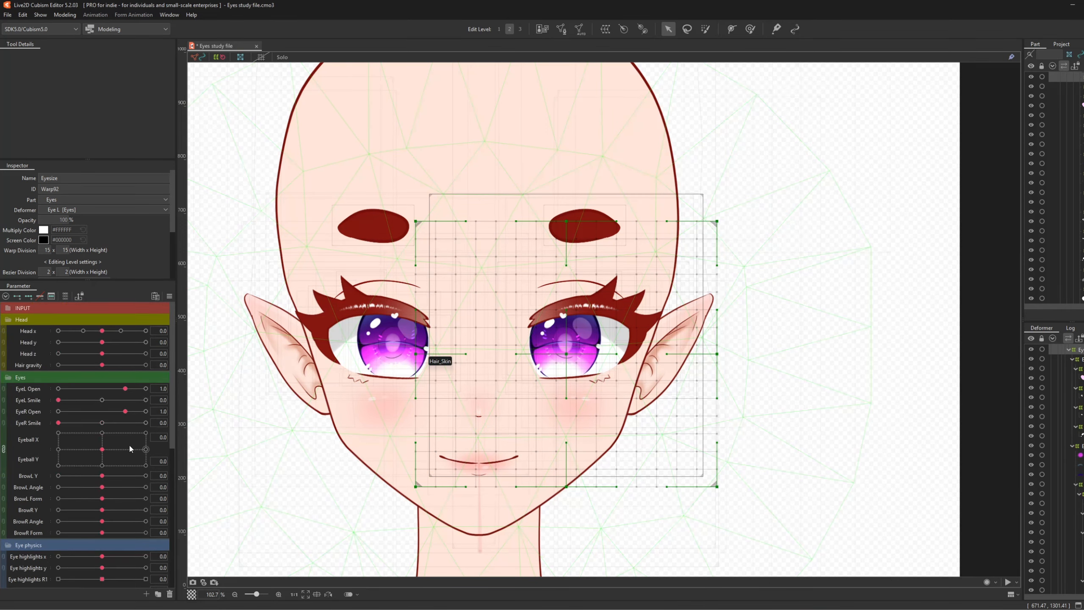
- Save the project, then pick the Eye R bounce group in Physics Settings
click(8, 15)
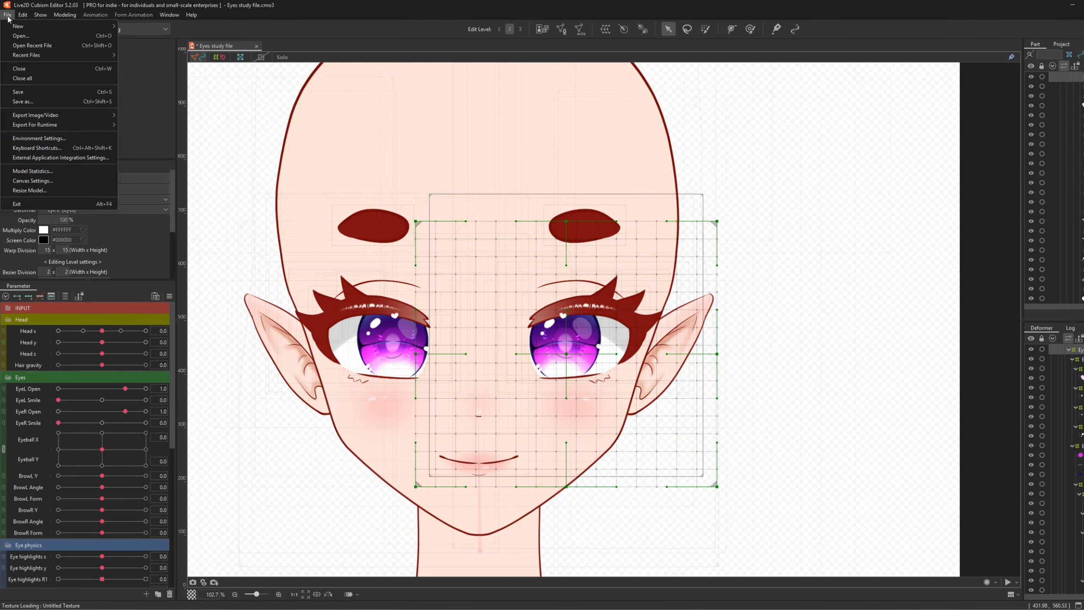
click(26, 92)
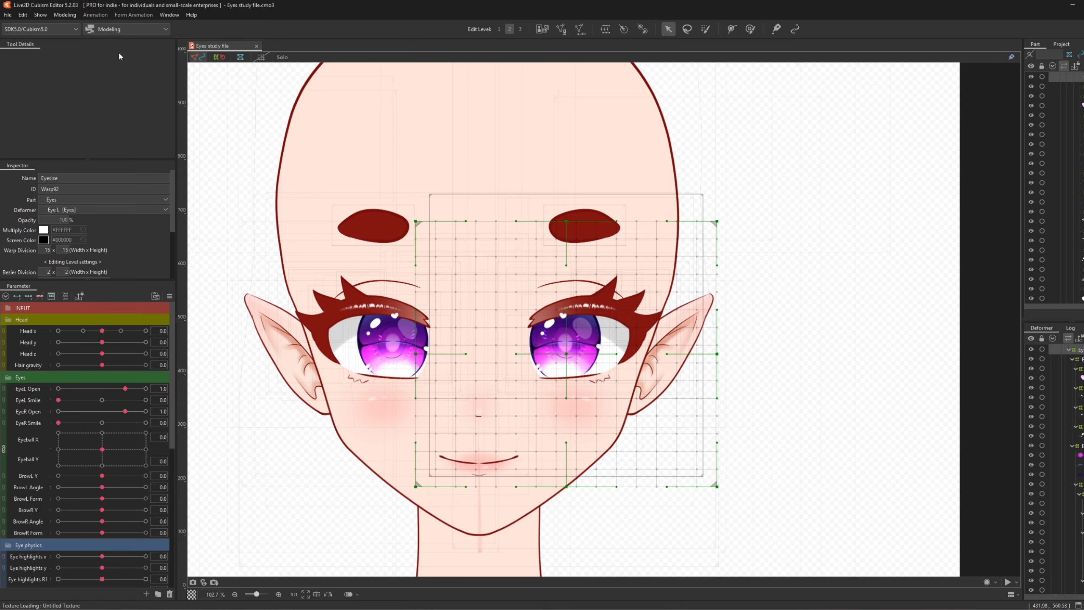
click(69, 16)
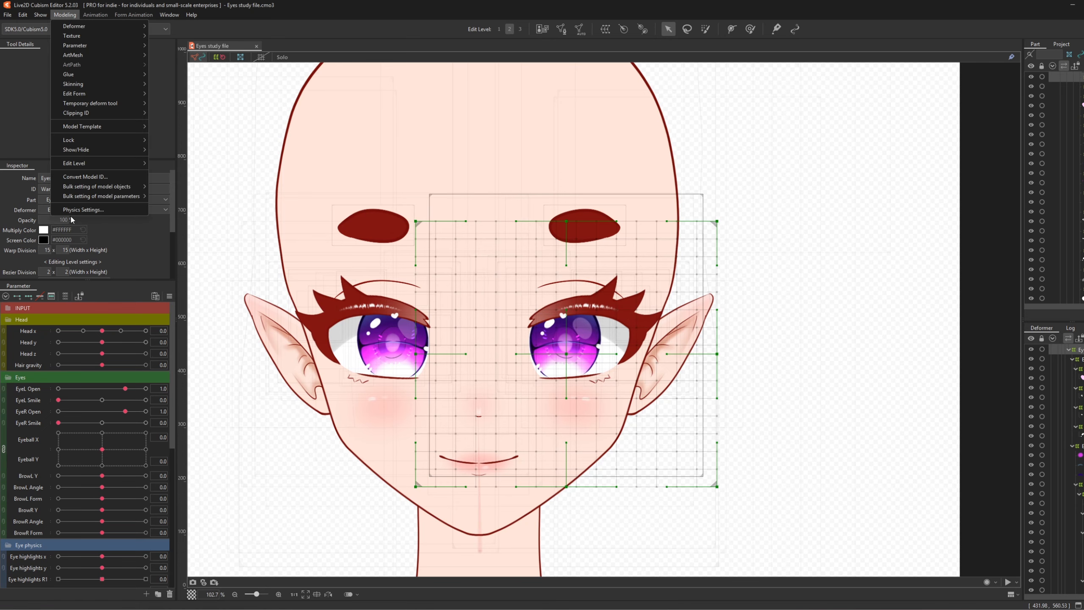
click(84, 208)
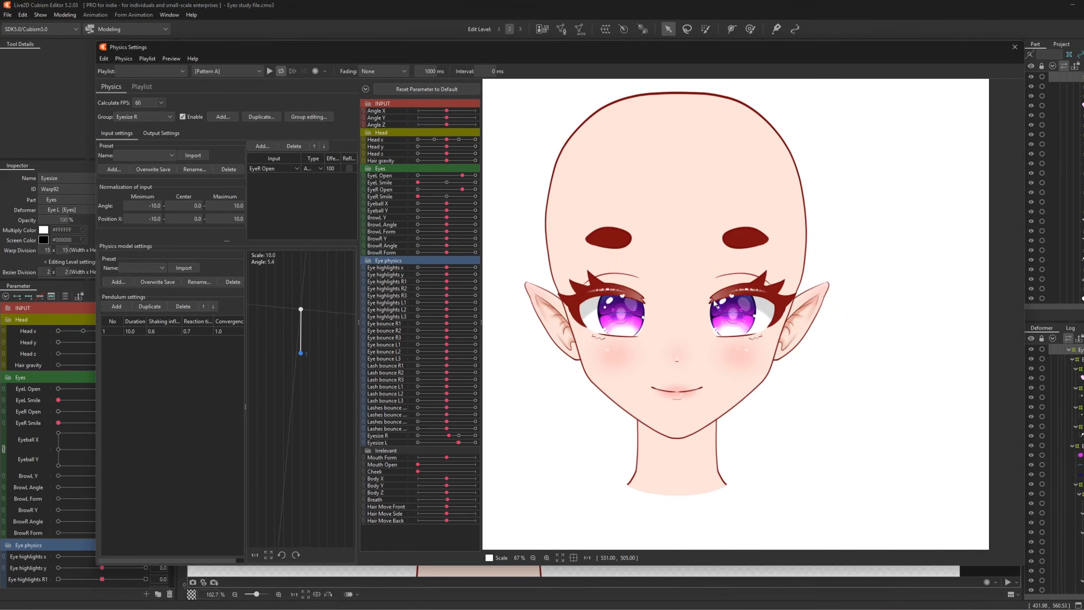
click(144, 133)
click(166, 116)
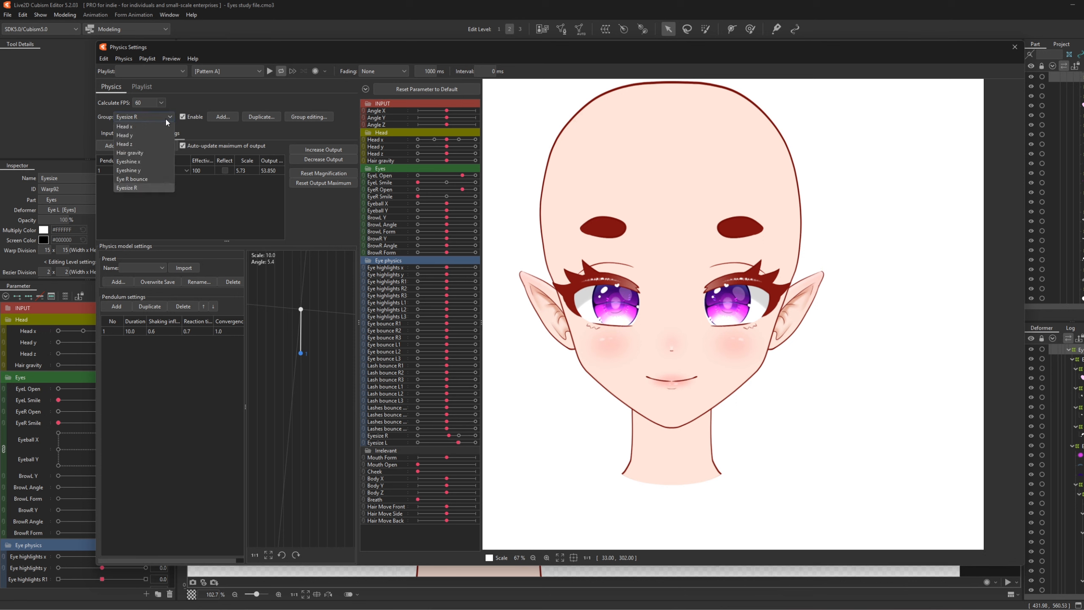
click(152, 179)
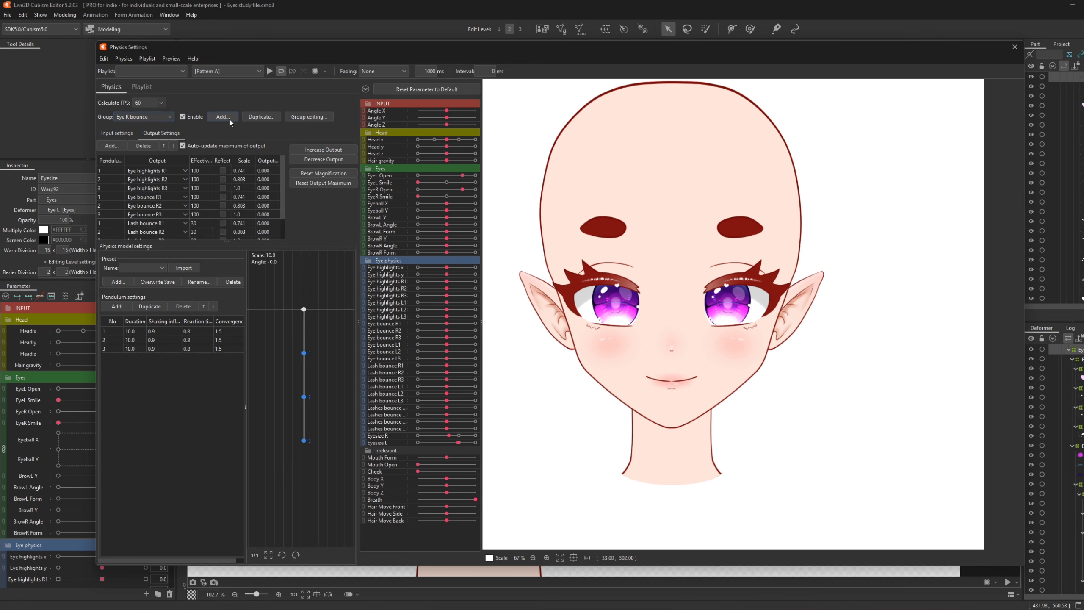
- Duplicate Eye R bounce as a new group named Eye L bounce
click(270, 121)
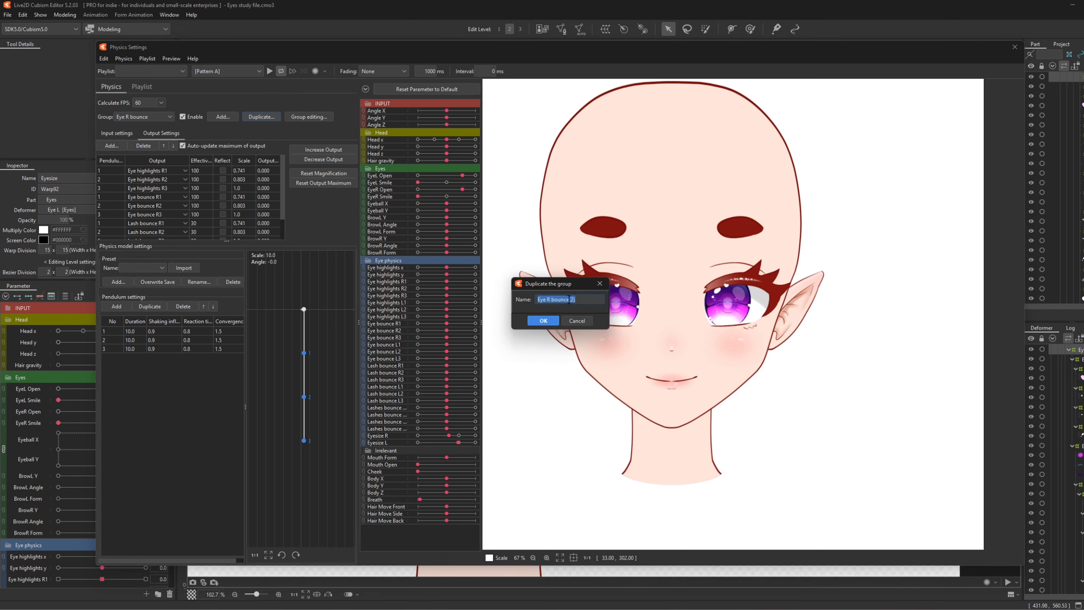
click(587, 299)
key(BackSpace)
key(BackSpace)
click(546, 299)
key(Delete)
text(L)
click(543, 320)
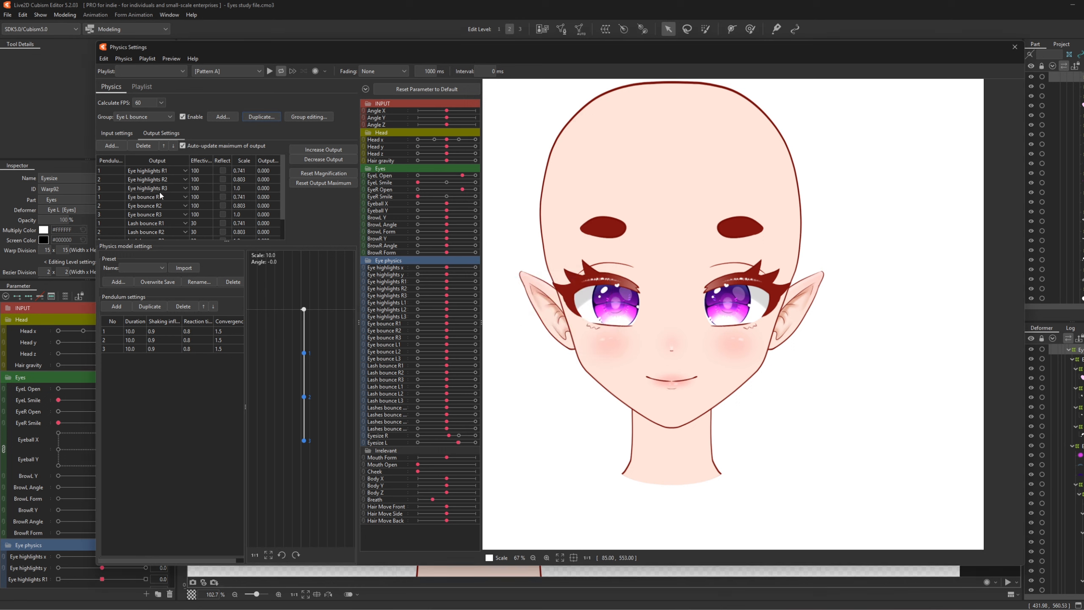
- Set Eye L bounce's inputs to EyeL Open and EyeL Smile
click(116, 133)
click(274, 169)
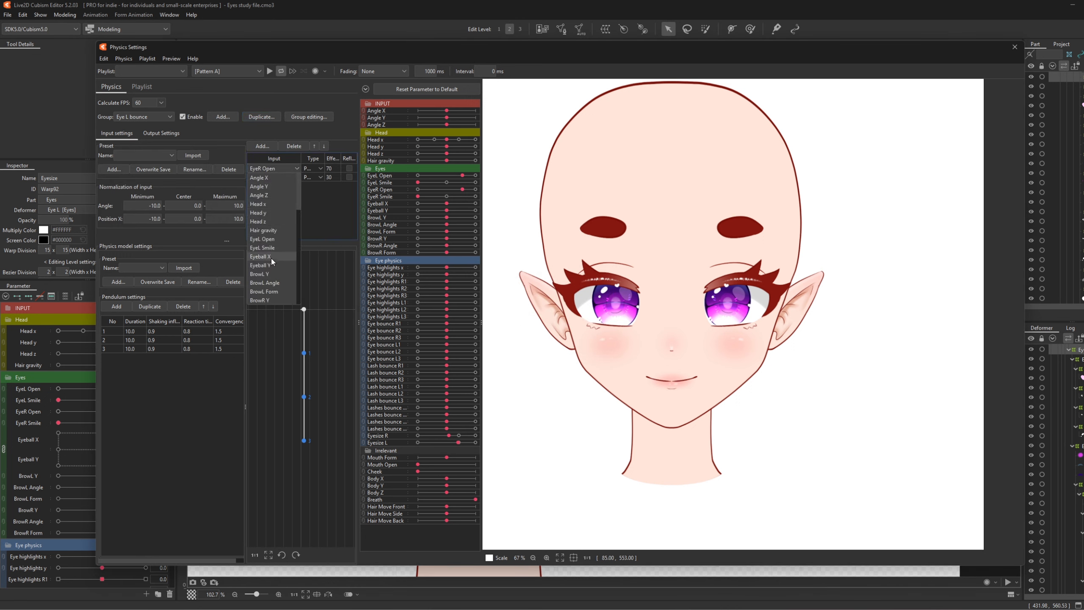
click(271, 239)
click(272, 177)
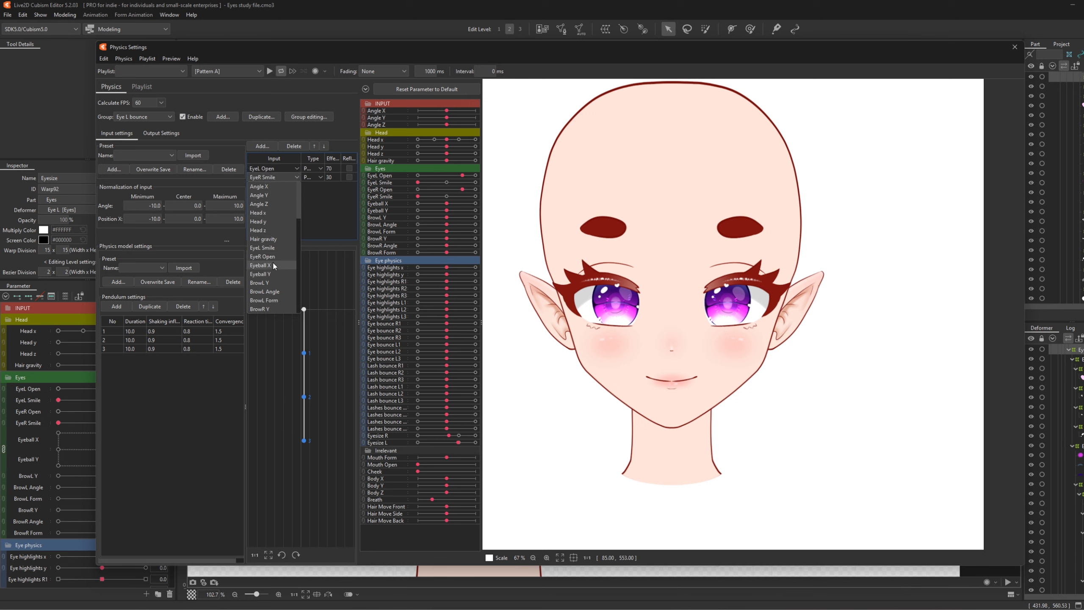
click(274, 248)
- Point the first Eye L bounce output to Eye highlights L1, apply the swap to all outputs, and test EyeL Open
click(163, 133)
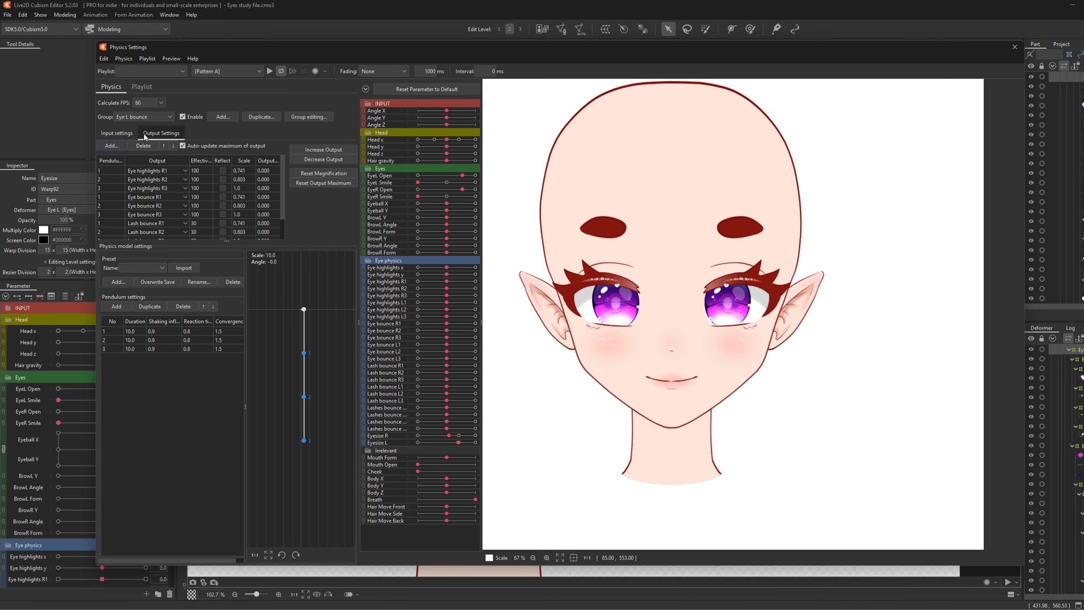
click(170, 169)
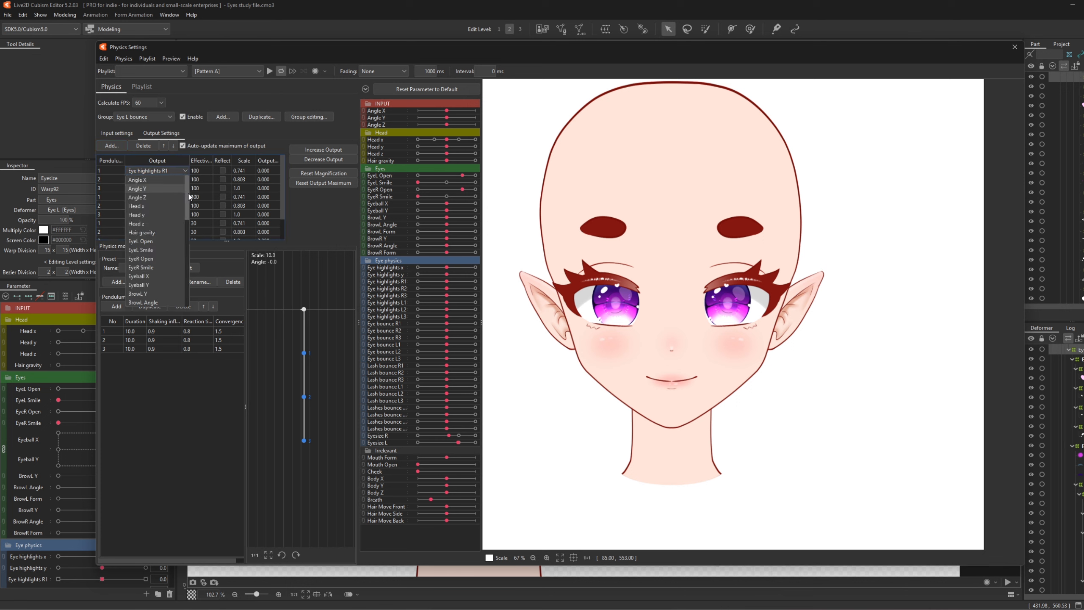
drag(189, 196, 189, 236)
click(169, 237)
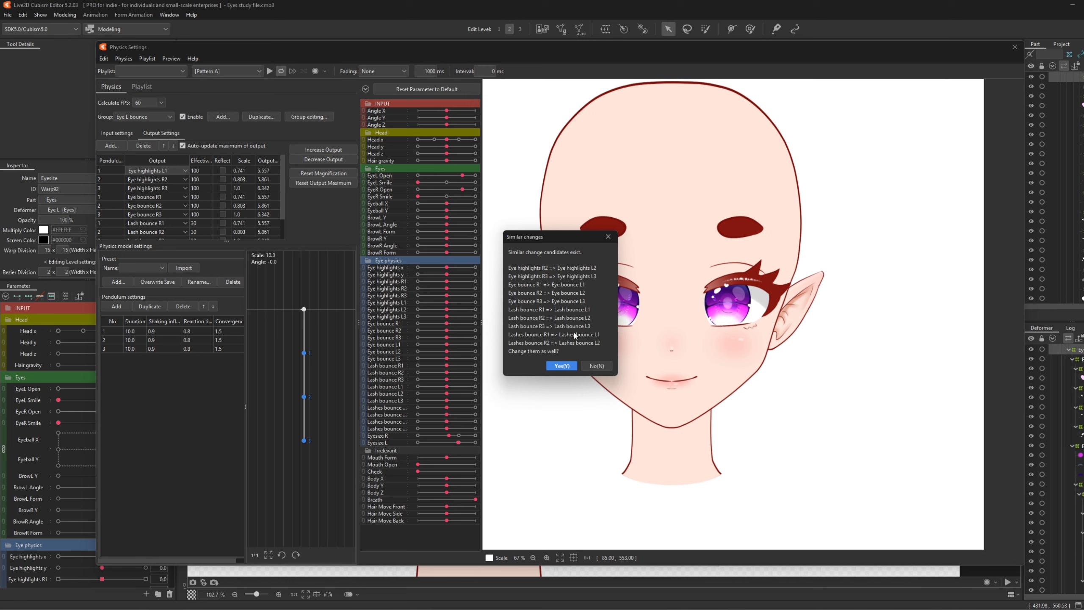
click(564, 366)
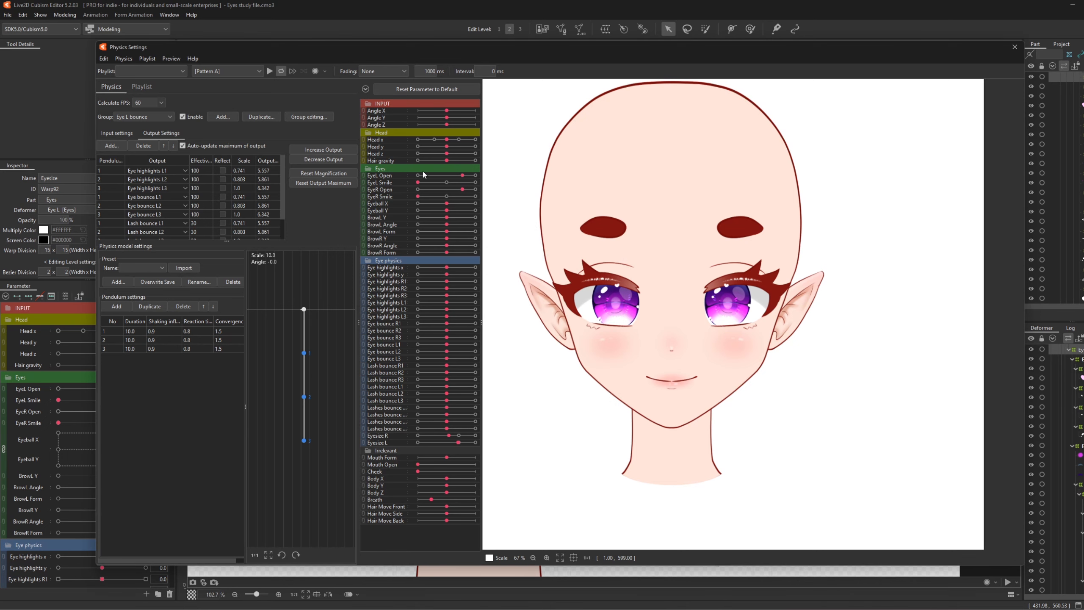
drag(462, 175, 462, 199)
click(144, 117)
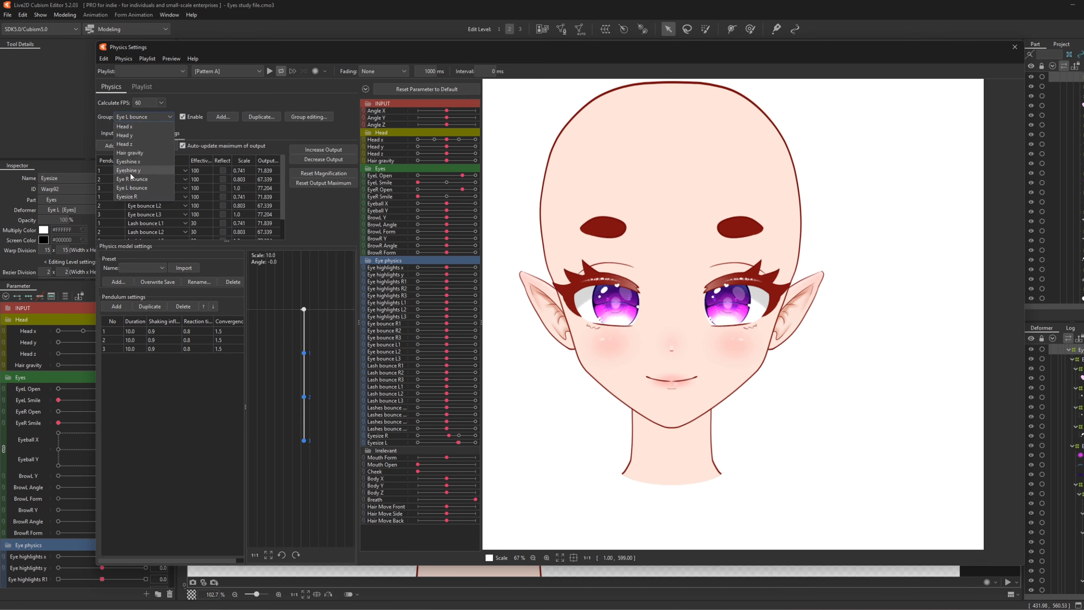
- Duplicate the Eyesize R physics group as Eyesize L
click(136, 197)
click(261, 117)
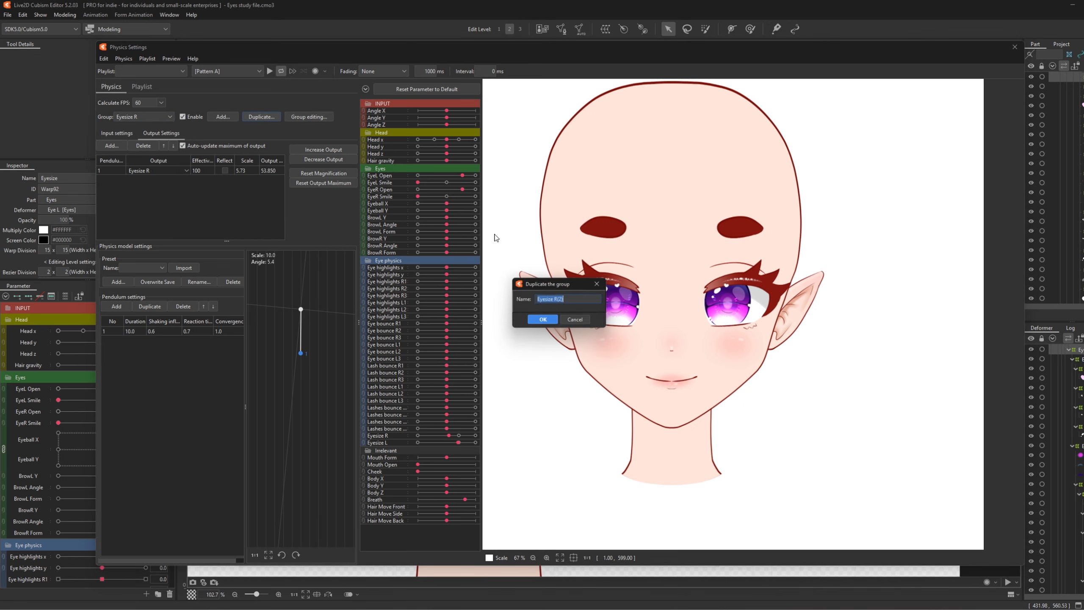
click(556, 299)
drag(556, 299, 601, 302)
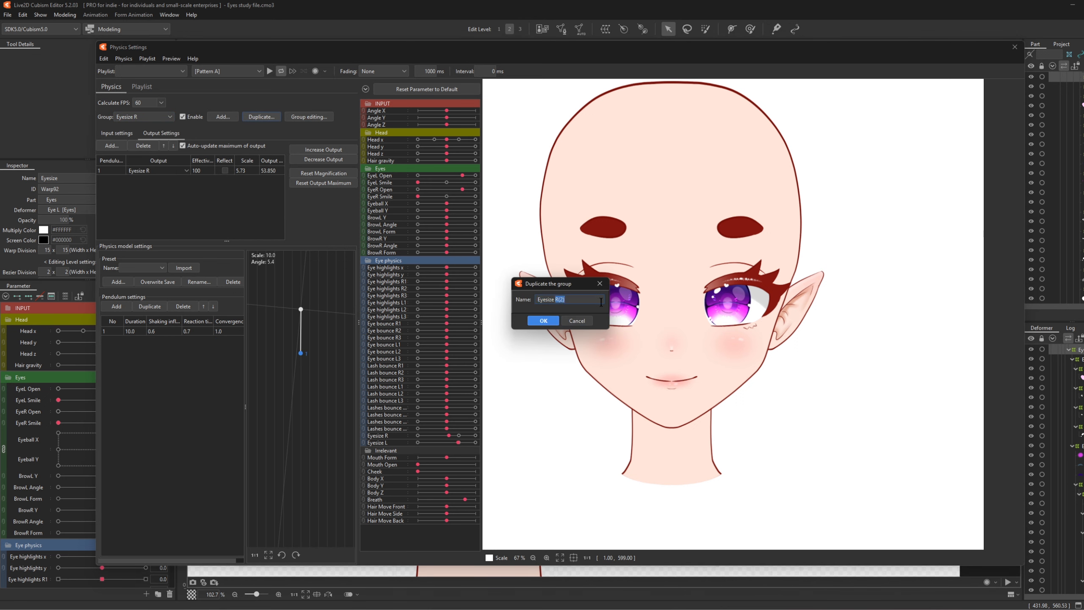
text(L)
click(544, 320)
- Set Eyesize L's input to EyeL Open and output to Eyesize L, test, and close Physics Settings
click(128, 134)
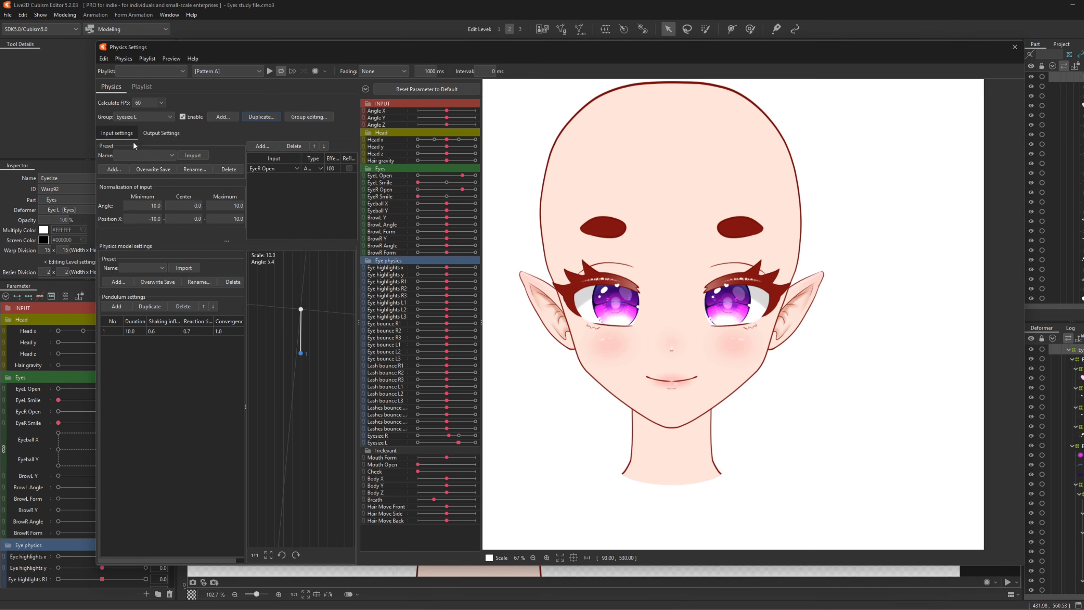
click(283, 169)
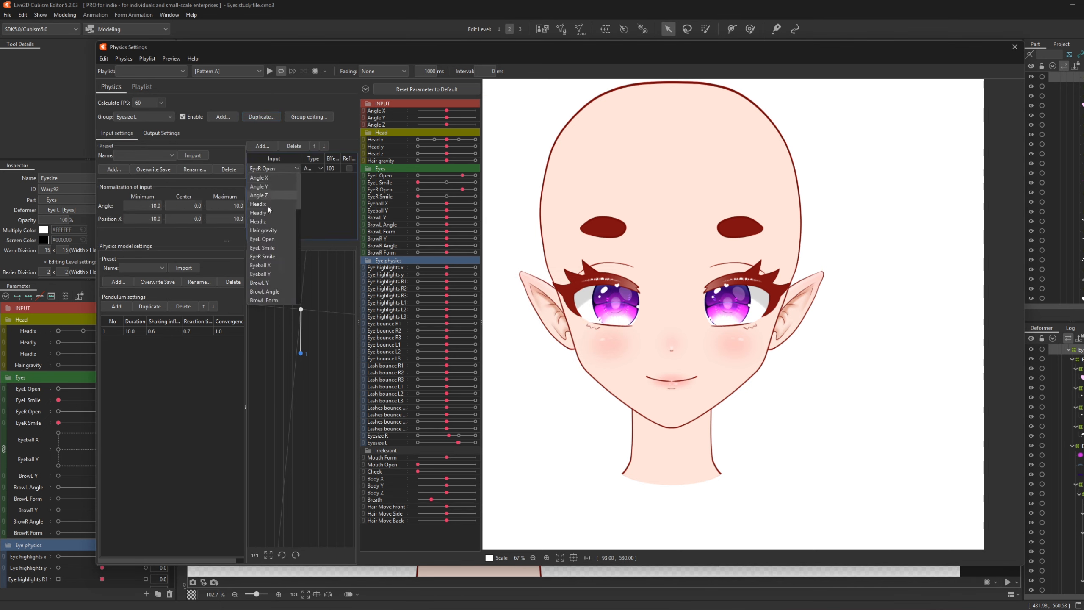
click(262, 239)
click(150, 132)
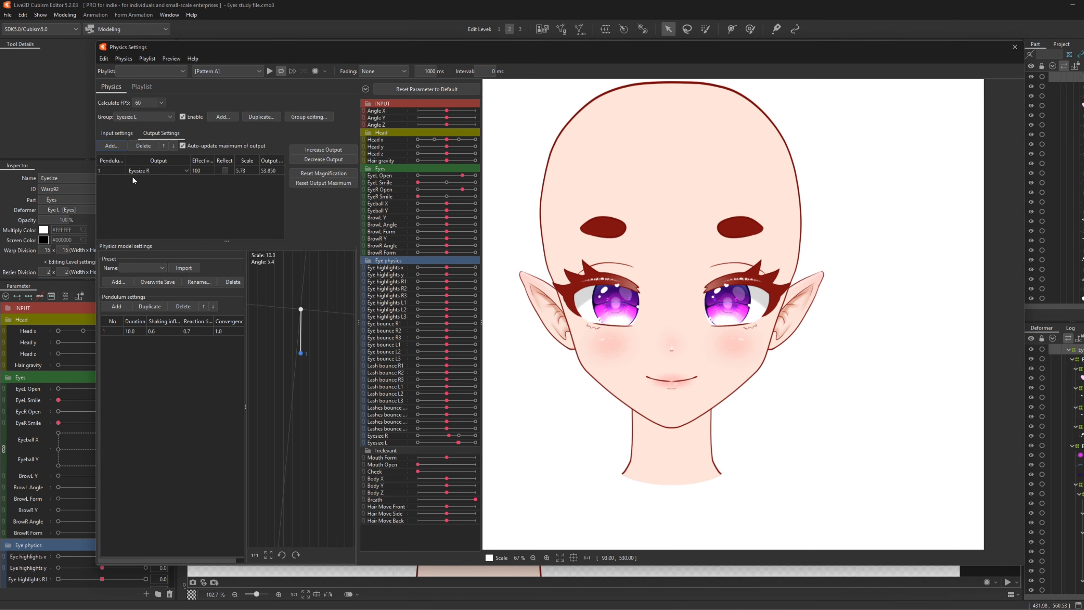
click(156, 169)
scroll(176, 265, down, 8)
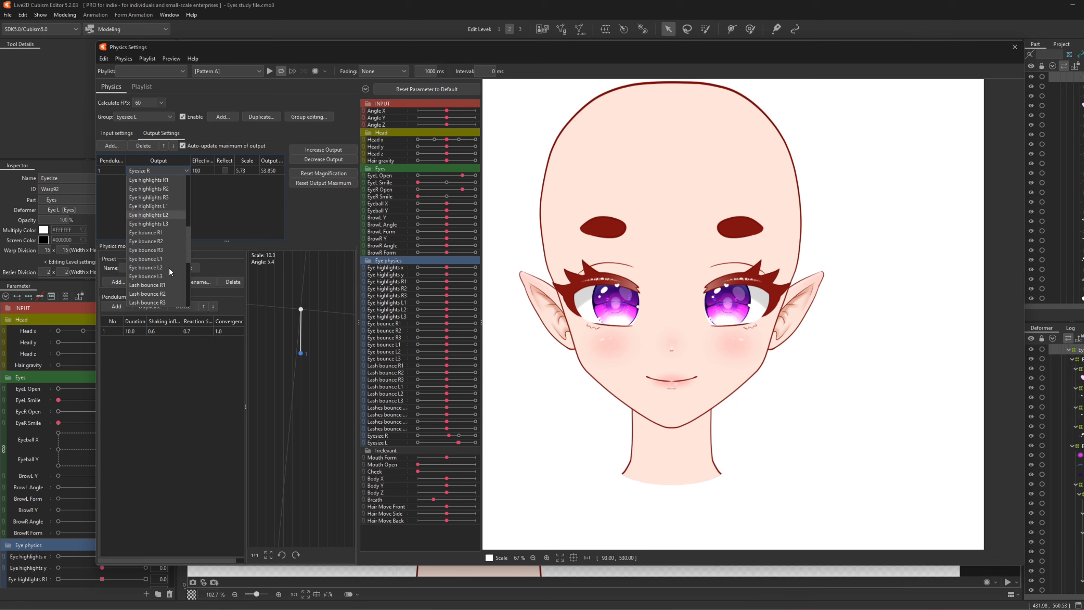
click(149, 271)
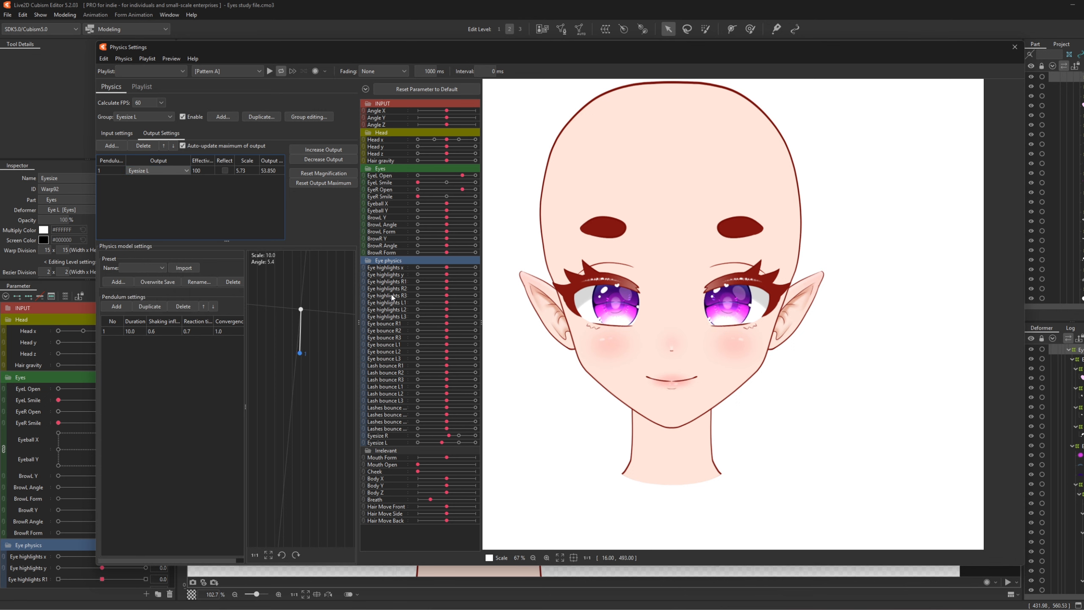
drag(462, 175, 489, 177)
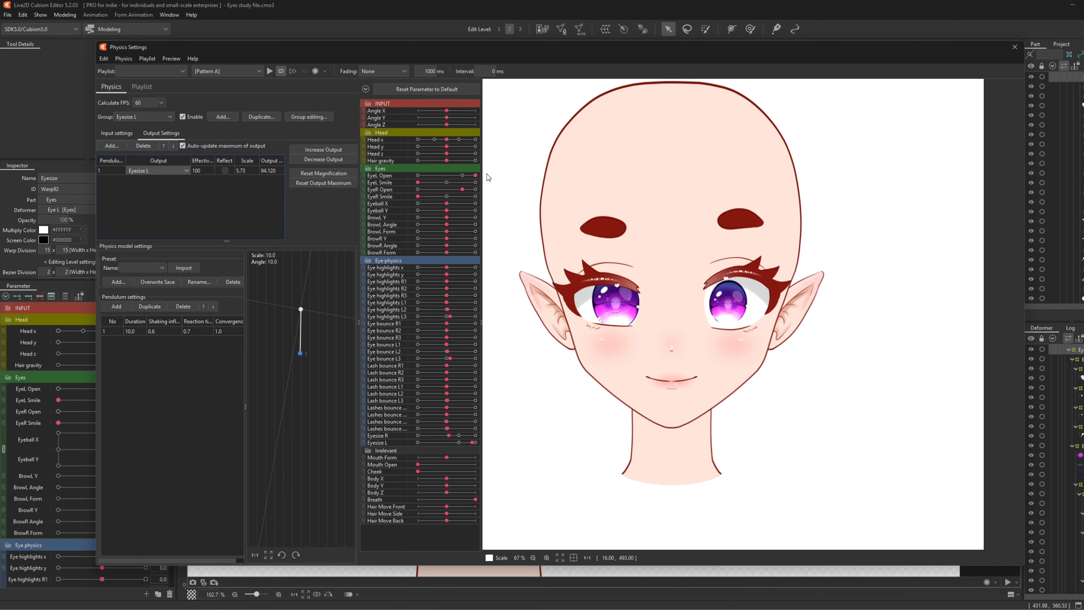
click(462, 175)
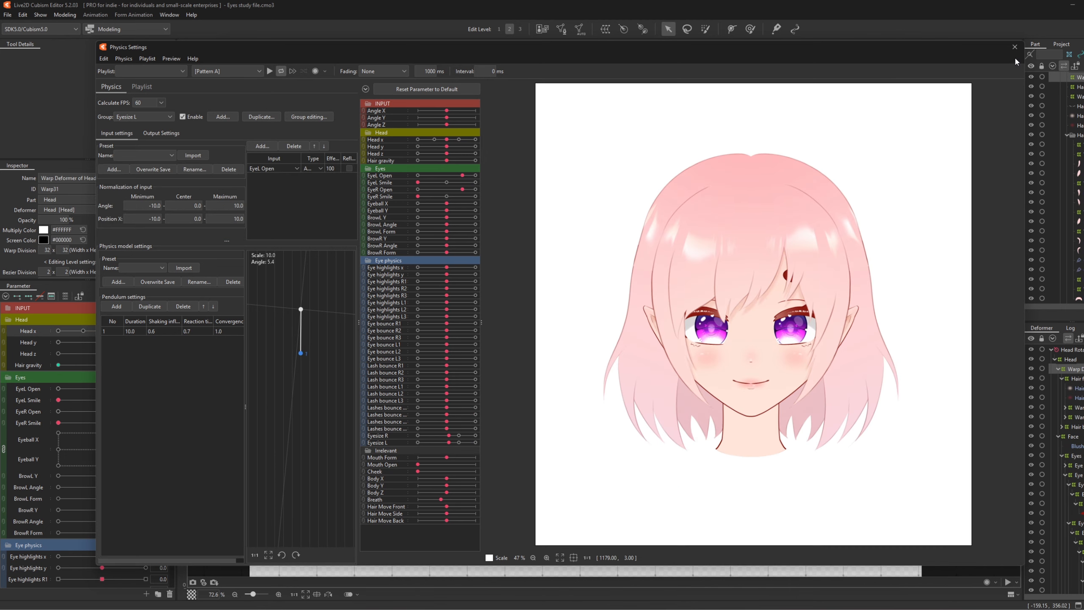
click(1014, 47)
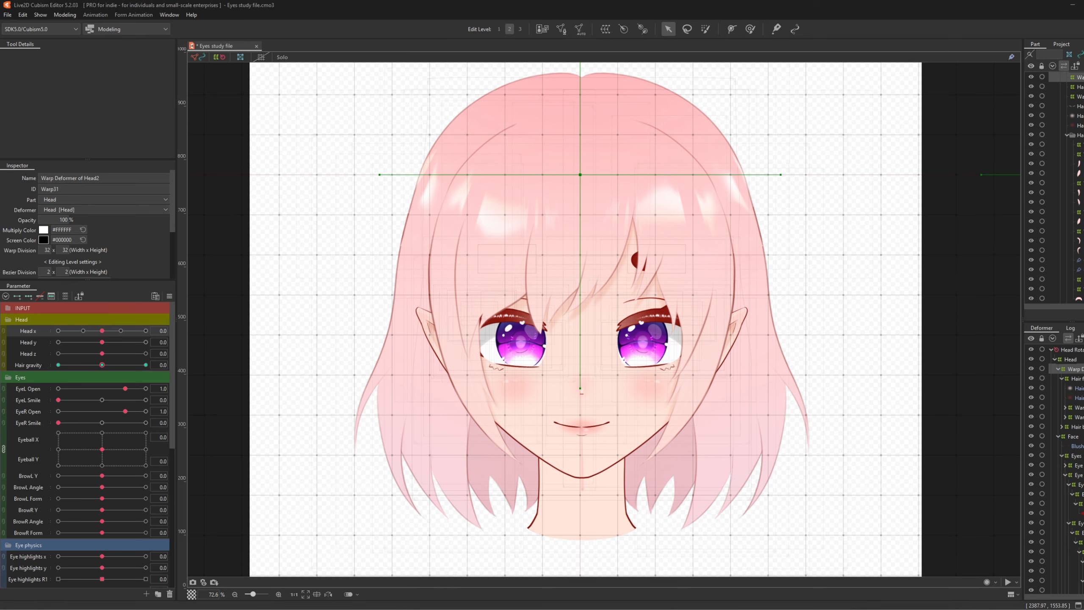
- Select Brow_R with the lash mesh and drag both into the Head part folder
click(1080, 513)
scroll(1080, 513, down, 4)
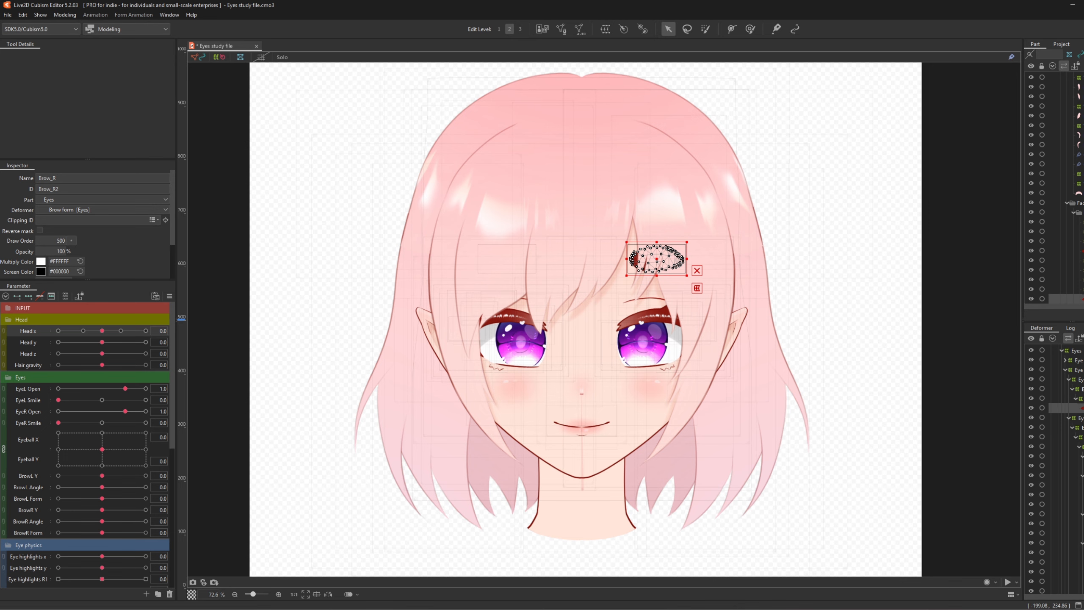
ctrl+click(1079, 504)
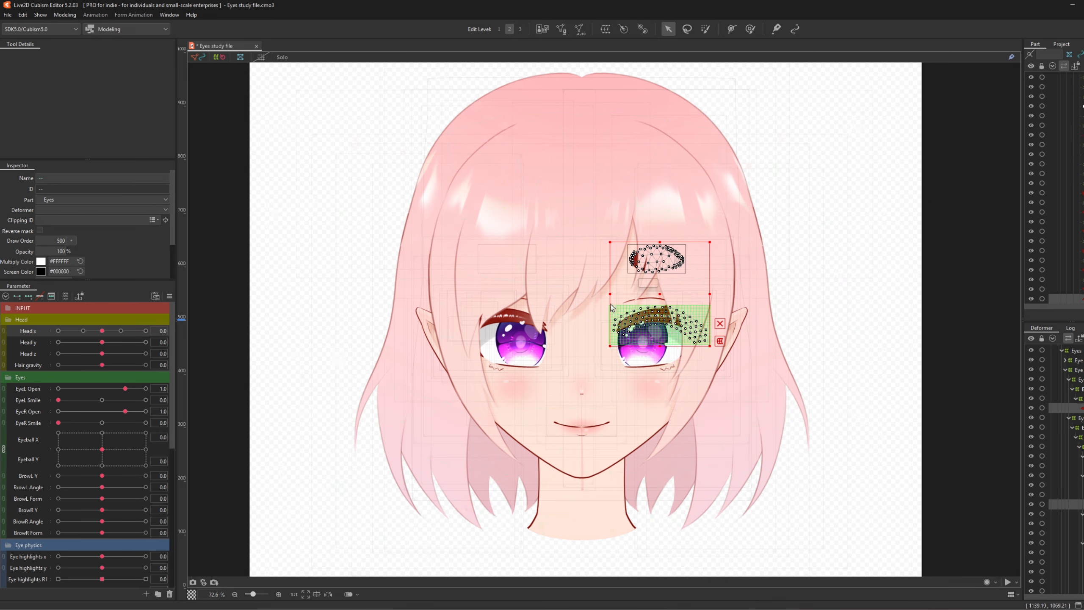
scroll(609, 305, up, 2)
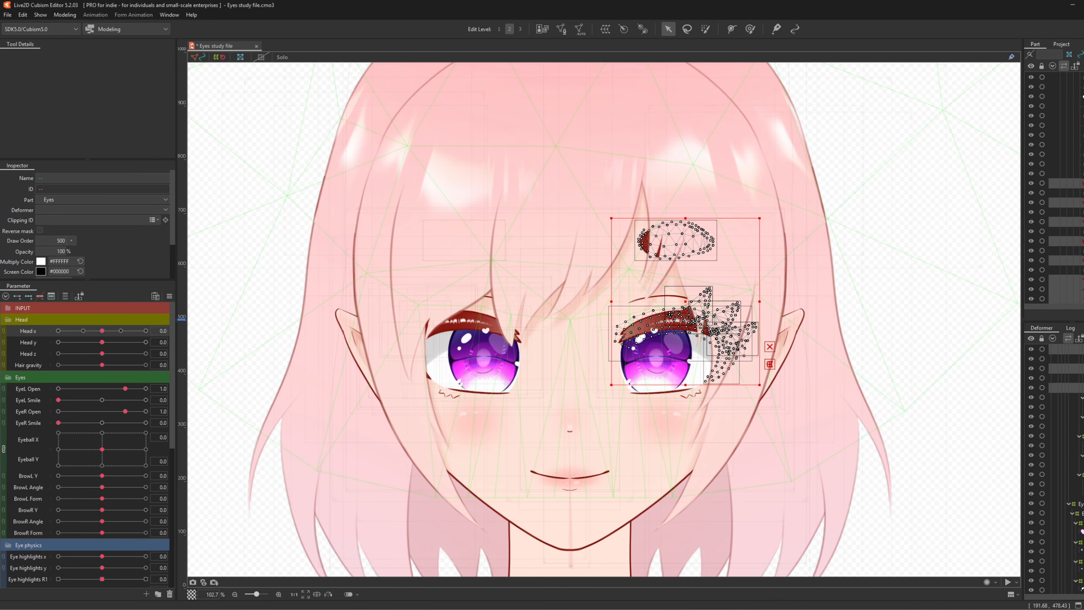
scroll(1058, 468, down, 3)
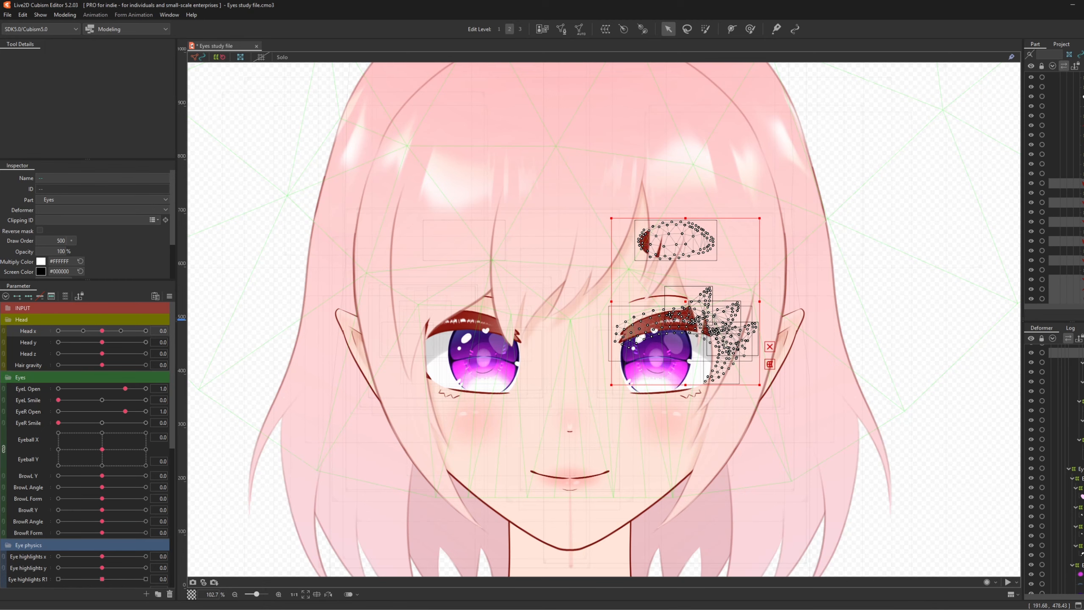
scroll(720, 437, down, 1)
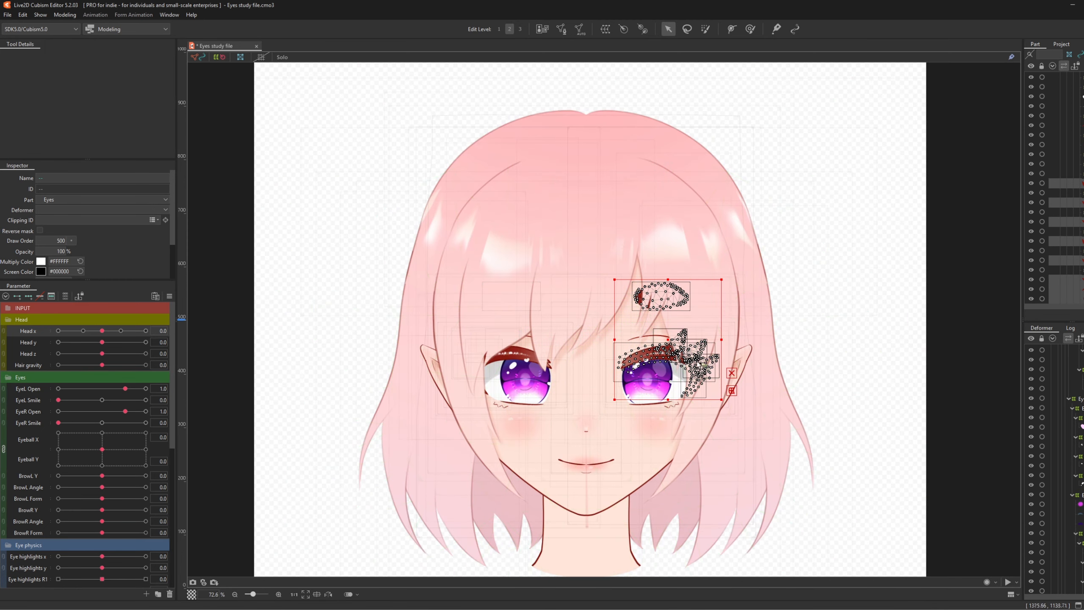
scroll(913, 371, up, 1)
scroll(1055, 469, up, 5)
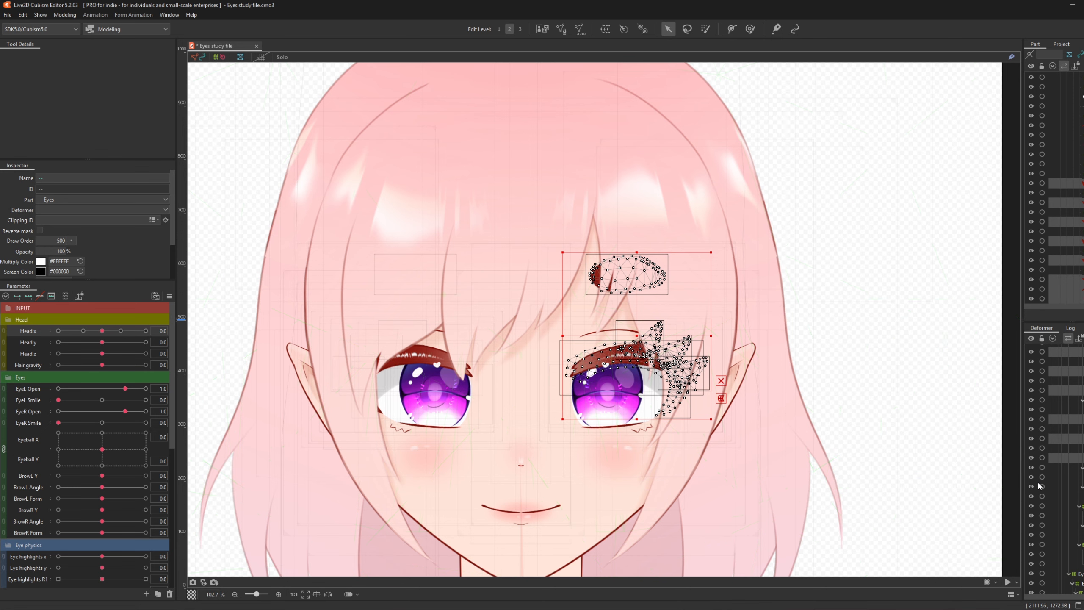
key(t)
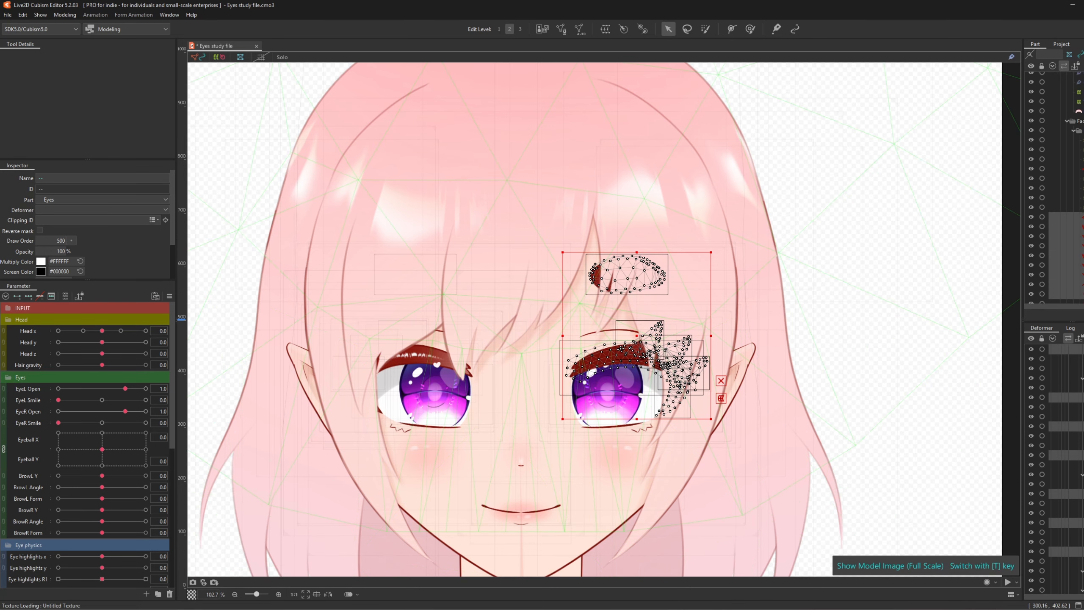
scroll(1054, 188, up, 1)
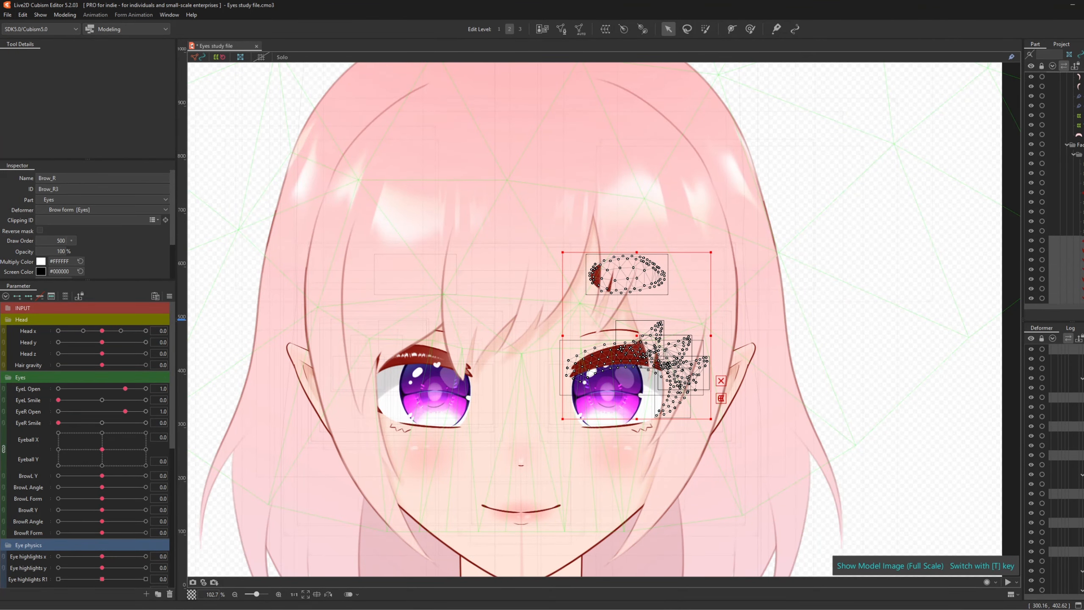
scroll(1054, 188, up, 5)
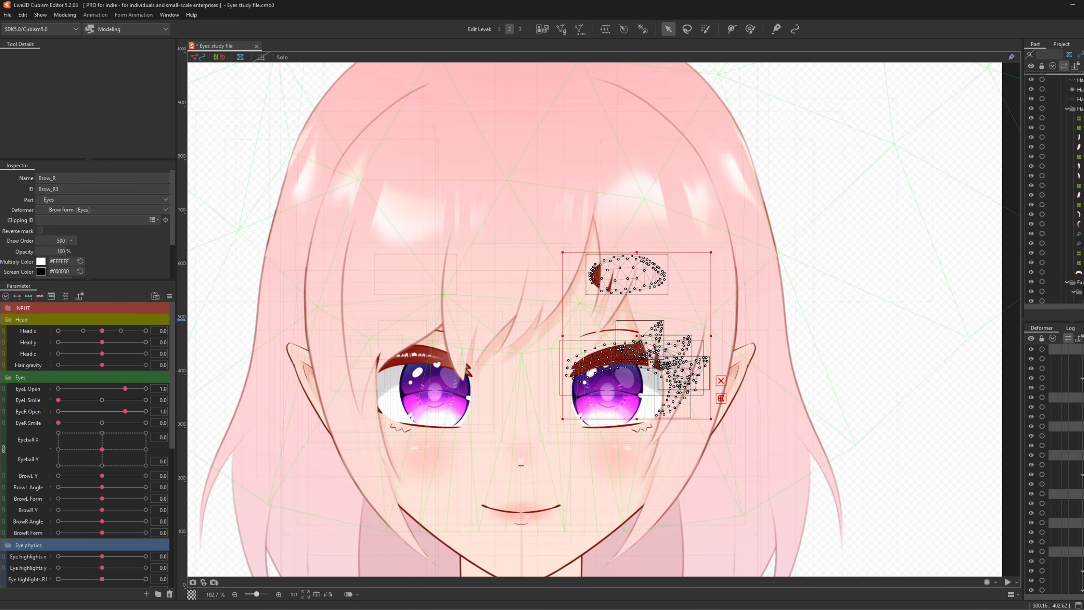
drag(1078, 74, 1077, 104)
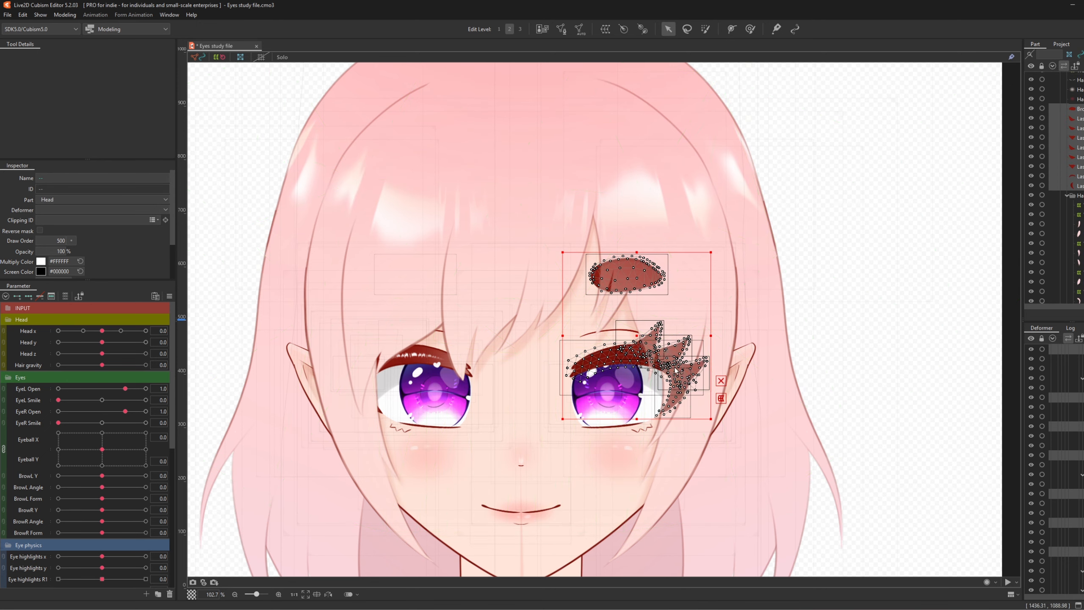
- Set the selected brow and lash meshes' Opacity to 25, then click away on the canvas
scroll(681, 373, up, 2)
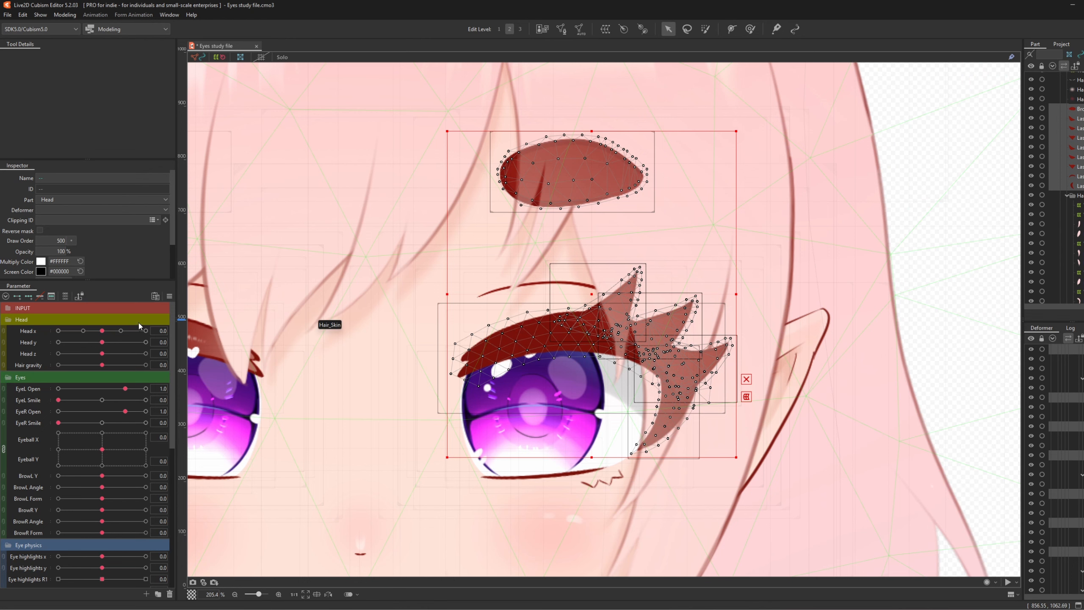
double_click(60, 251)
text(25)
key(Return)
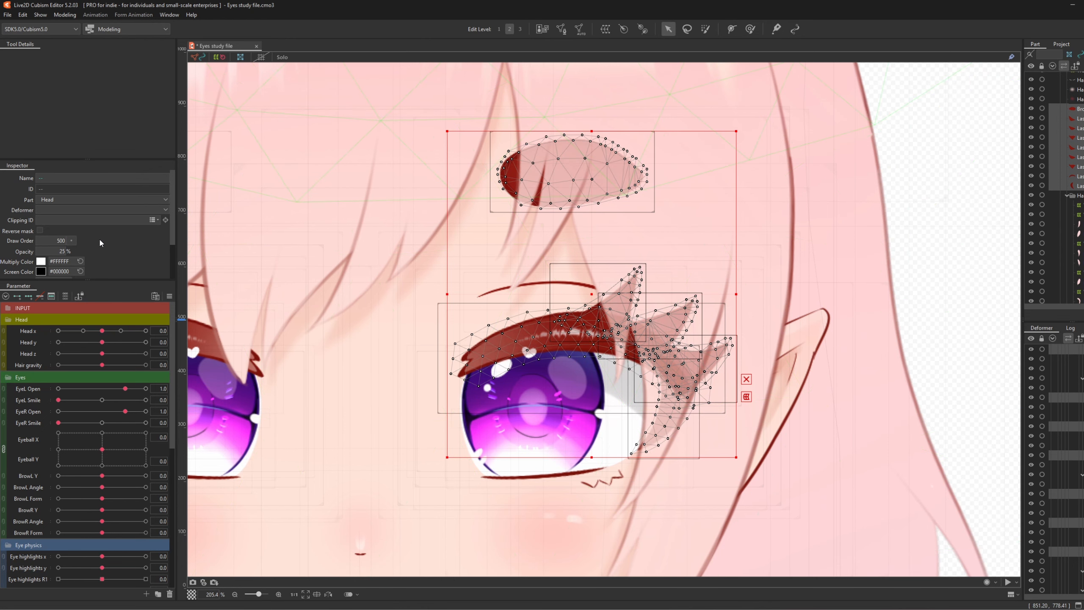
scroll(650, 356, down, 2)
click(651, 356)
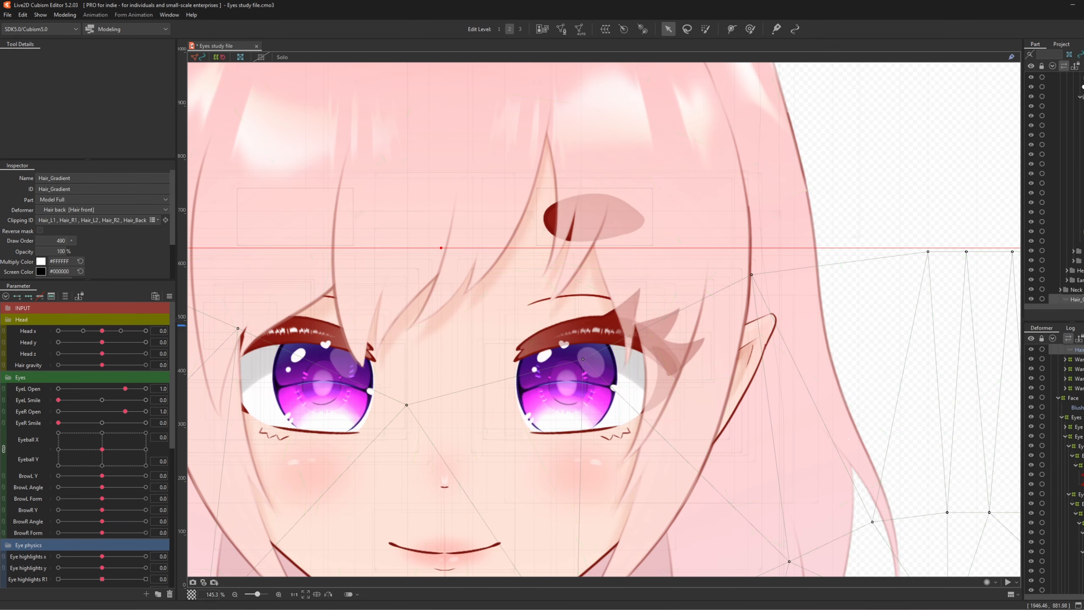
scroll(1074, 205, down, 10)
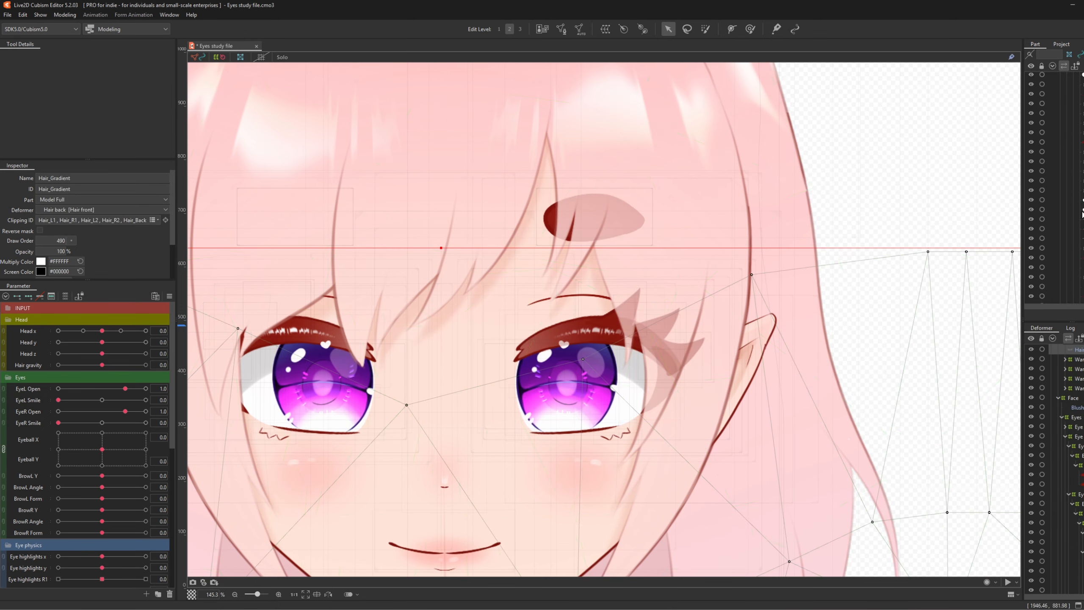
scroll(1075, 205, up, 10)
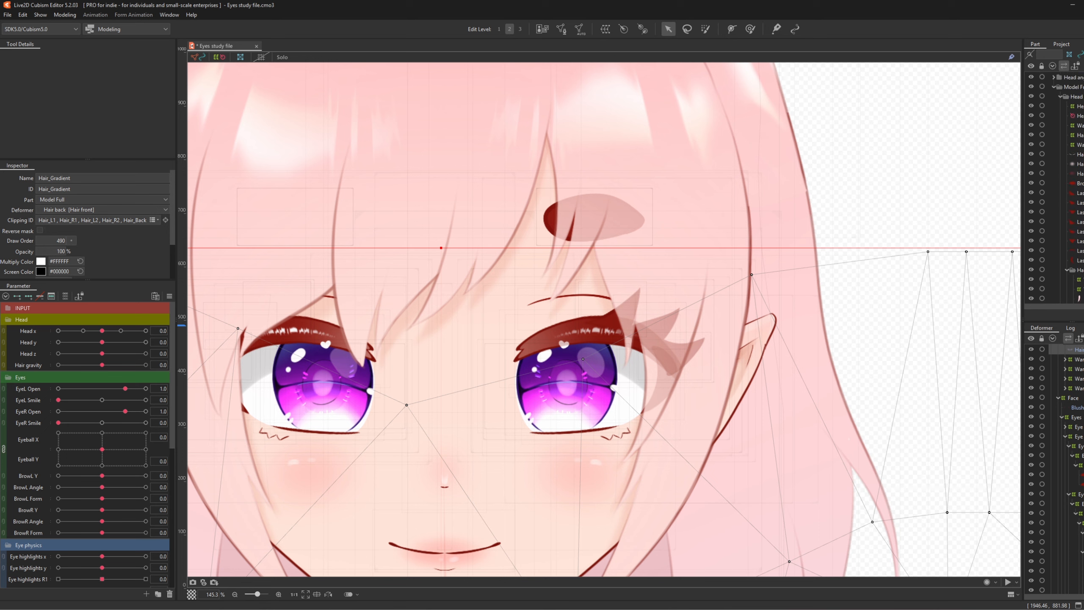
- Copy the LashUp_Back_R3 ID and clip the side lash to it with Reverse mask on
click(1079, 251)
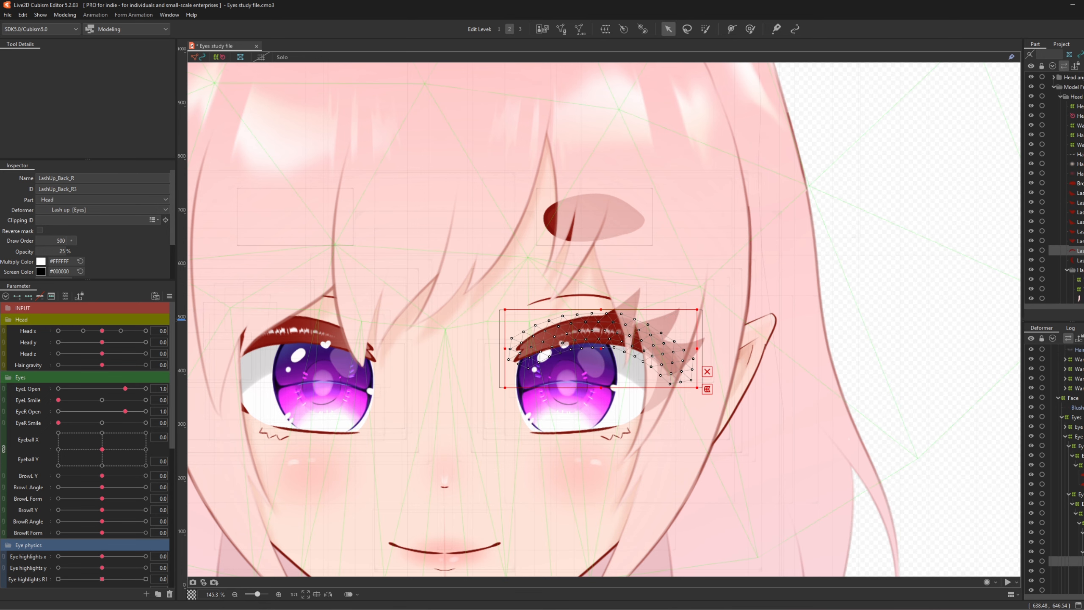
double_click(92, 188)
key(ctrl+c)
click(1080, 260)
click(112, 221)
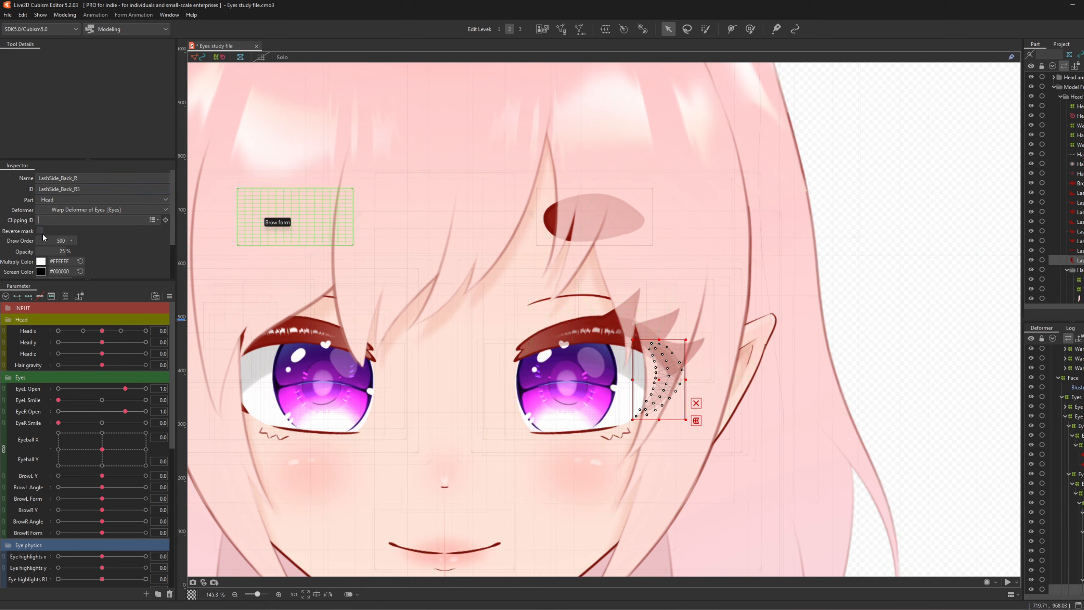
click(39, 231)
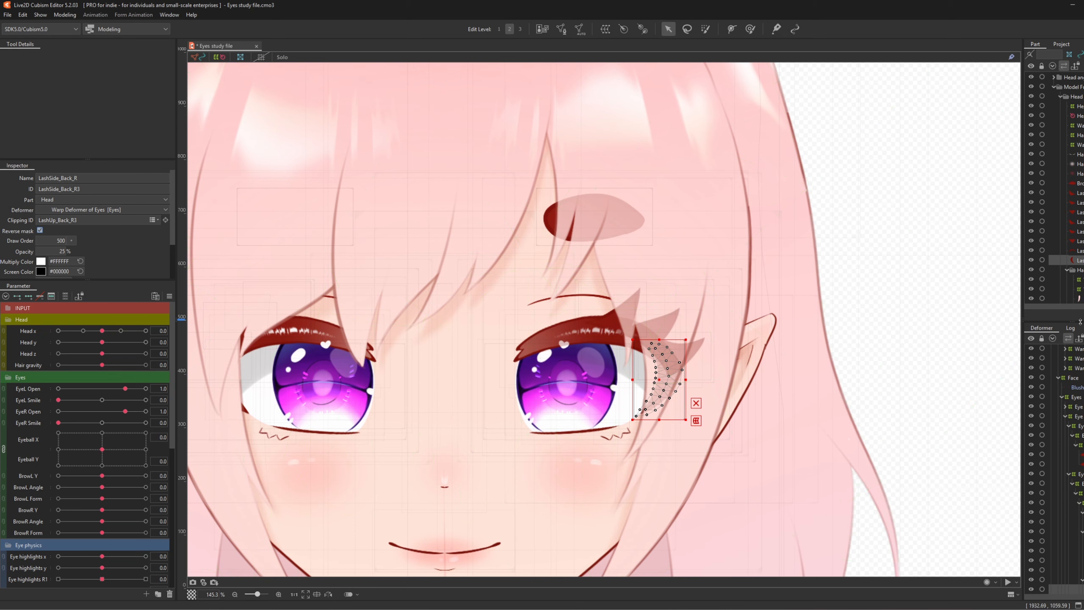
- Give Lashes_R1 and the next lash mesh LashUp_Back_R3 as clipping ID, with Reverse mask
click(1080, 251)
click(1080, 241)
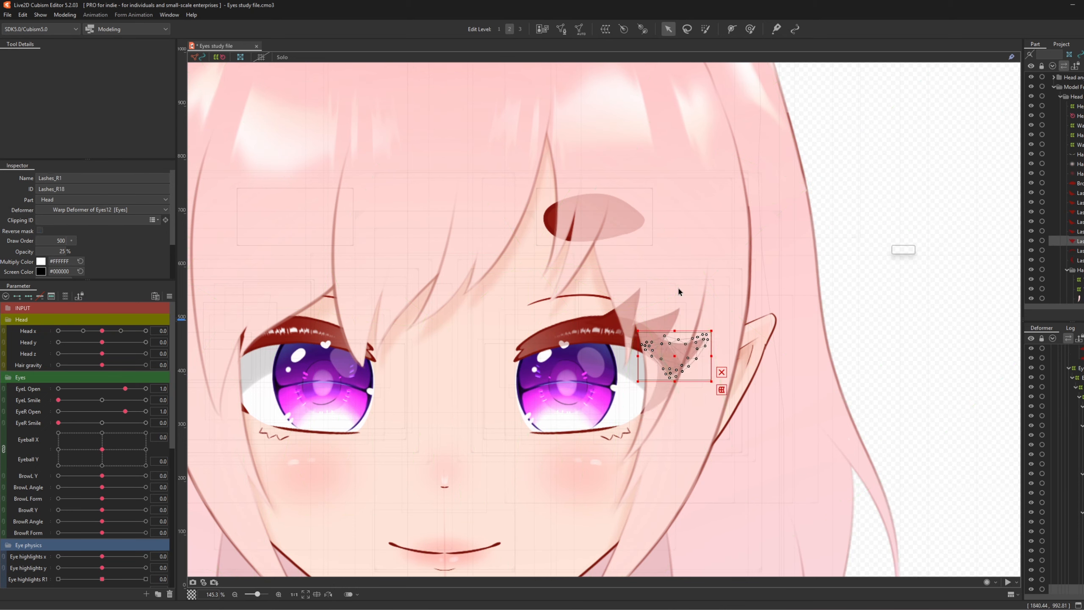
key(ctrl+v)
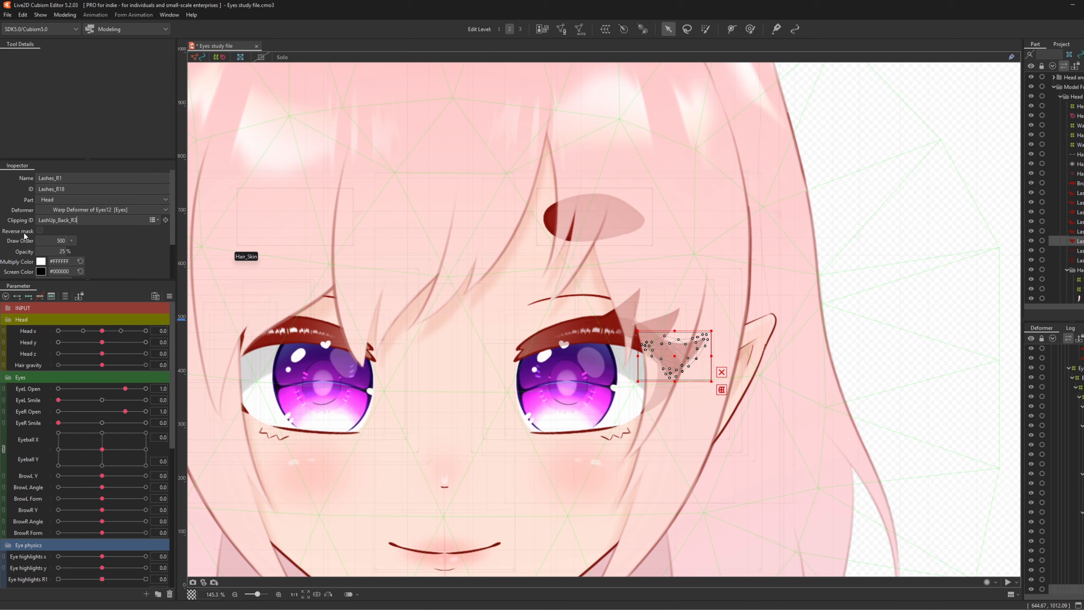
click(40, 231)
click(1079, 232)
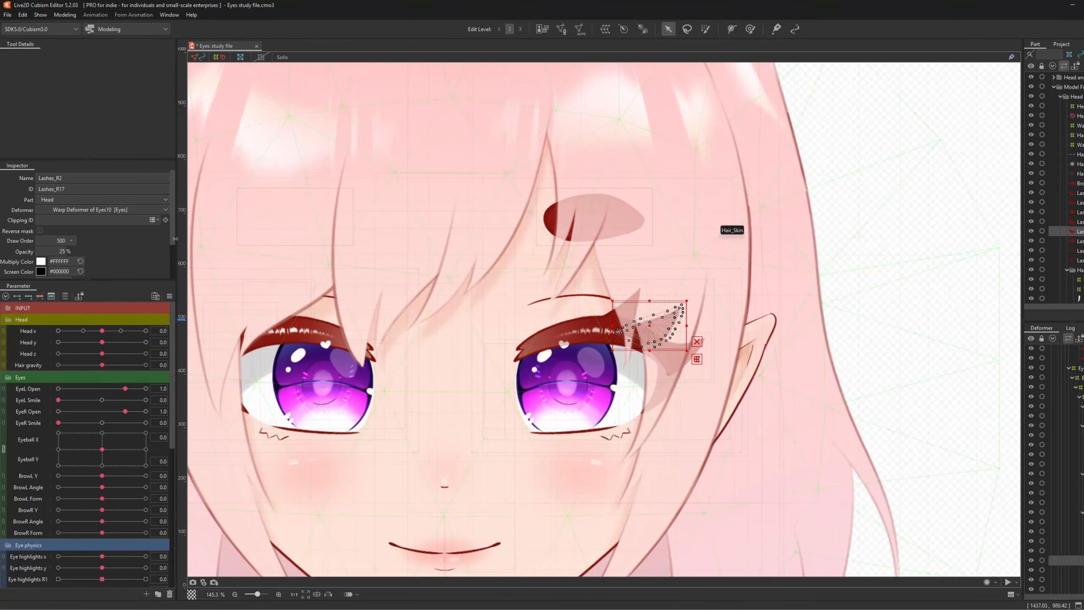
click(48, 221)
key(ctrl+v)
click(40, 230)
click(1079, 193)
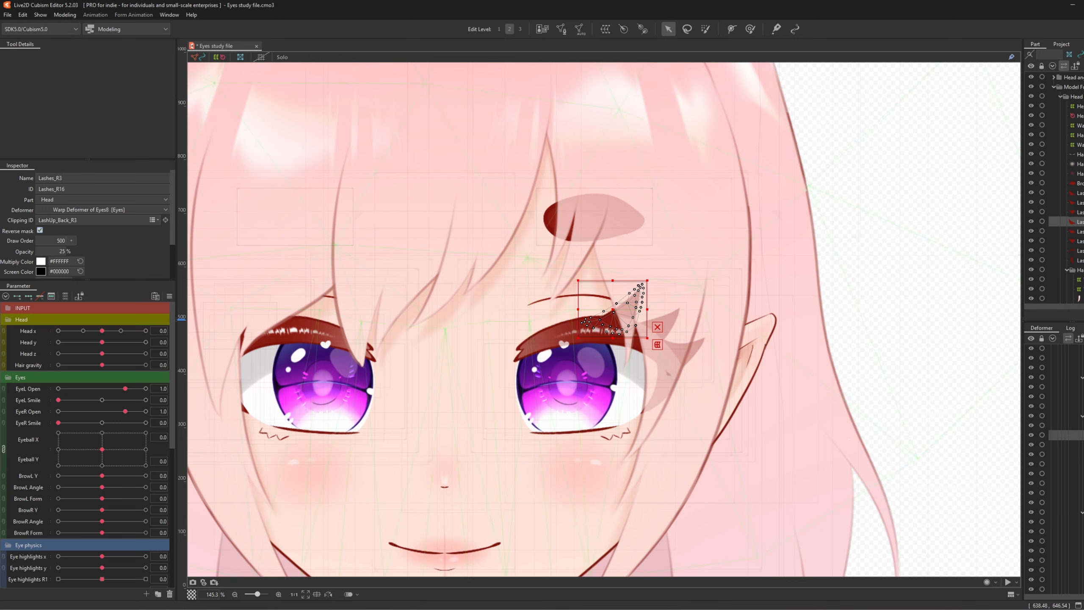
- Append Lashes_R18 to the Lashes_R15 mesh's clipping IDs
click(1080, 232)
click(1079, 241)
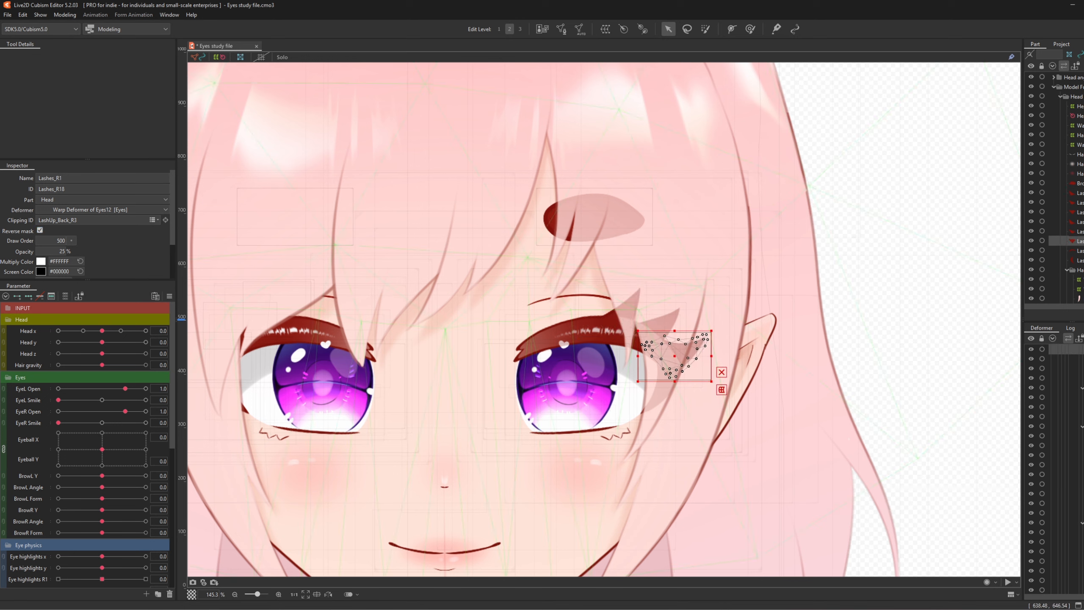
double_click(92, 189)
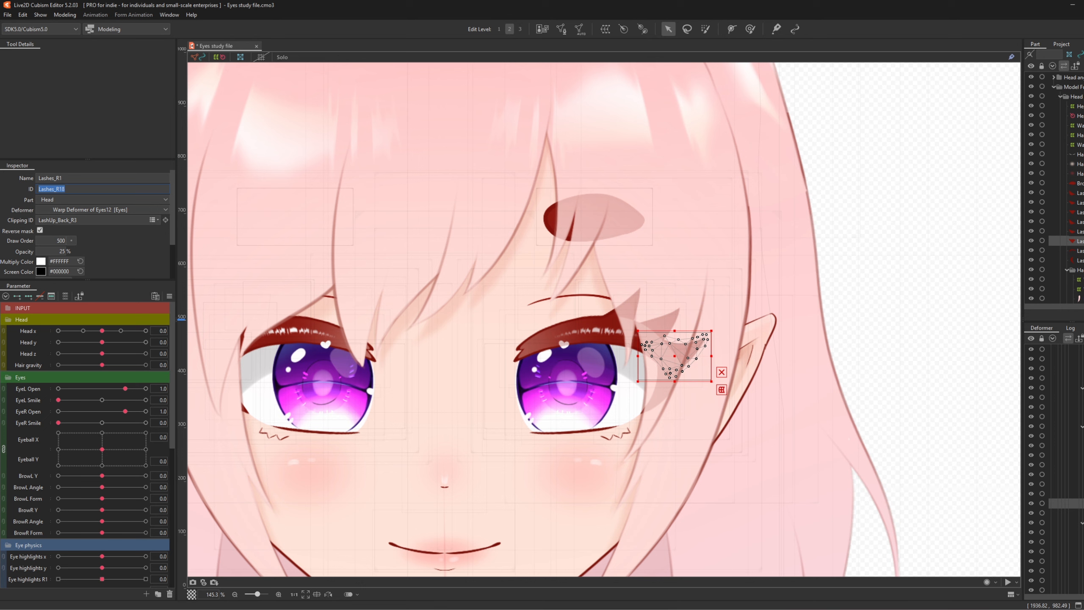
click(1080, 212)
click(100, 221)
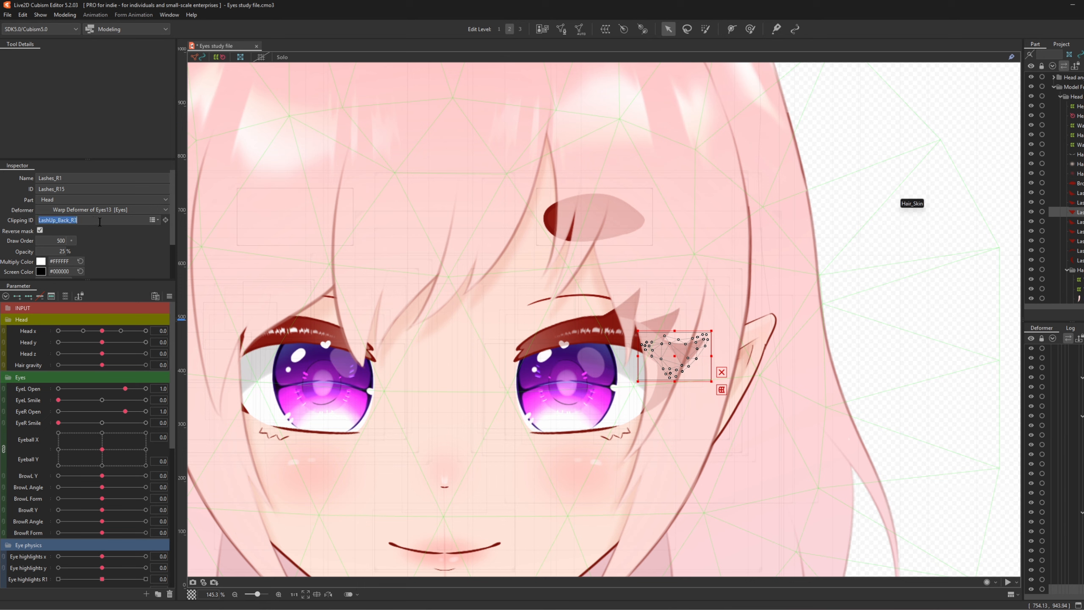
click(102, 221)
text(, Lashes_R18)
key(Return)
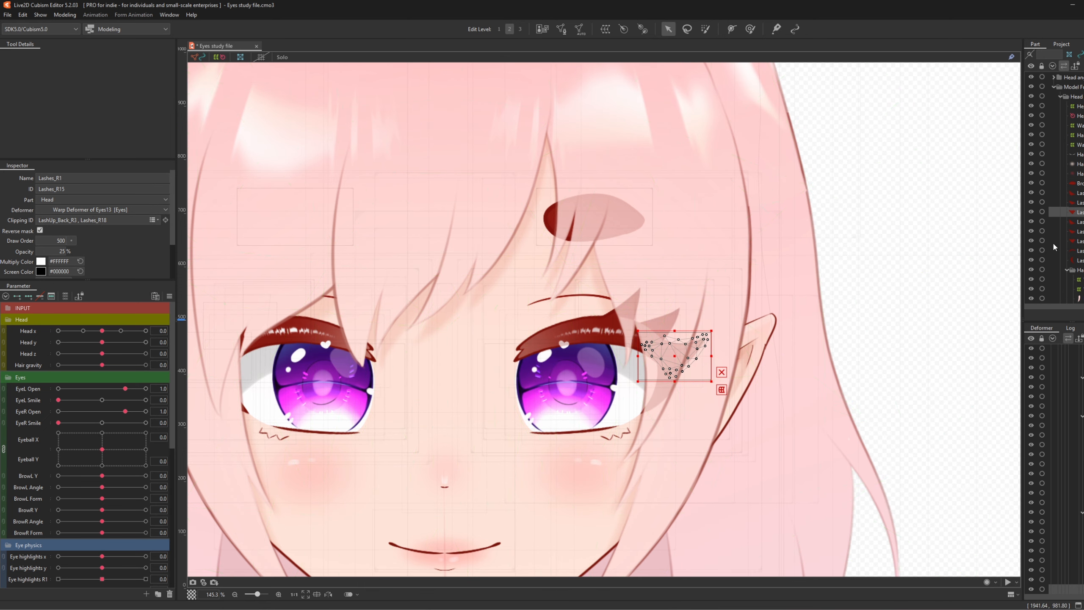
- Append the copied Lashes_R17 ID to the Lashes_R14 mesh's clipping IDs
click(1080, 232)
click(80, 188)
key(ctrl+c)
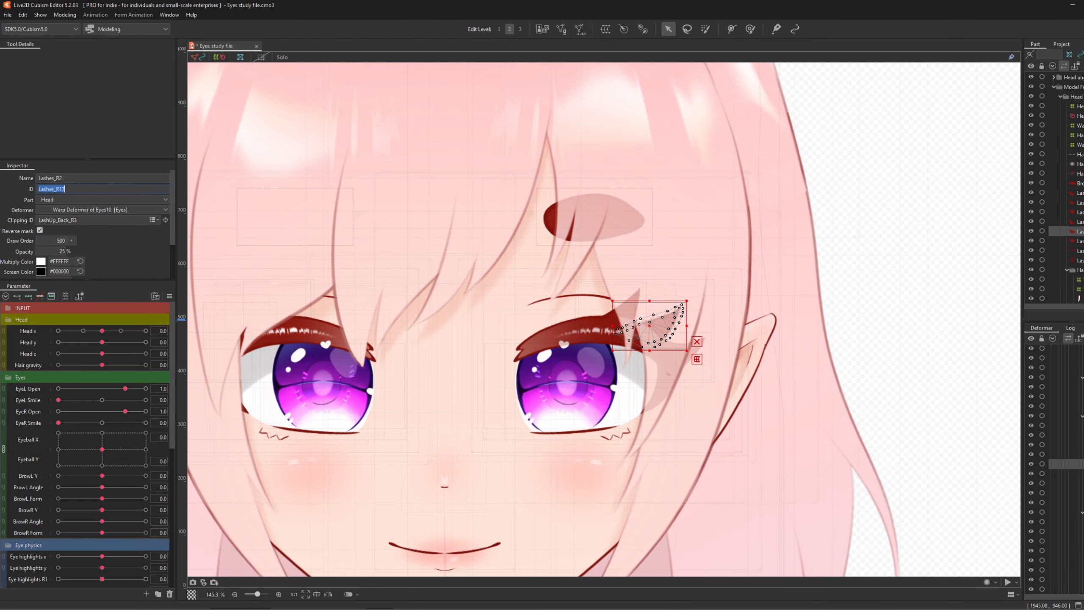
click(1077, 203)
click(109, 220)
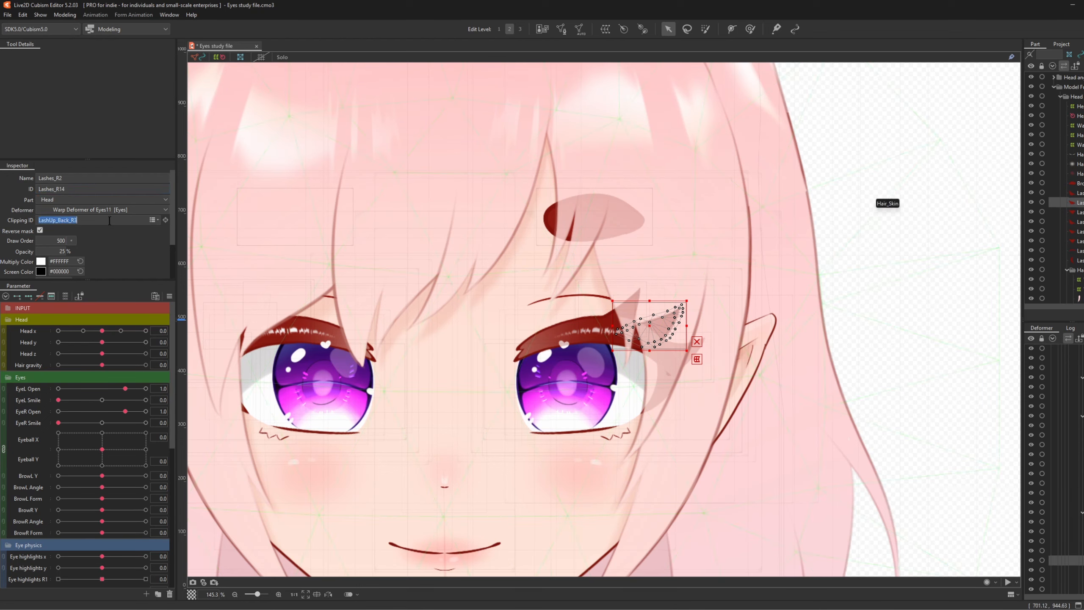
click(111, 221)
text(,)
key(ctrl+v)
key(Return)
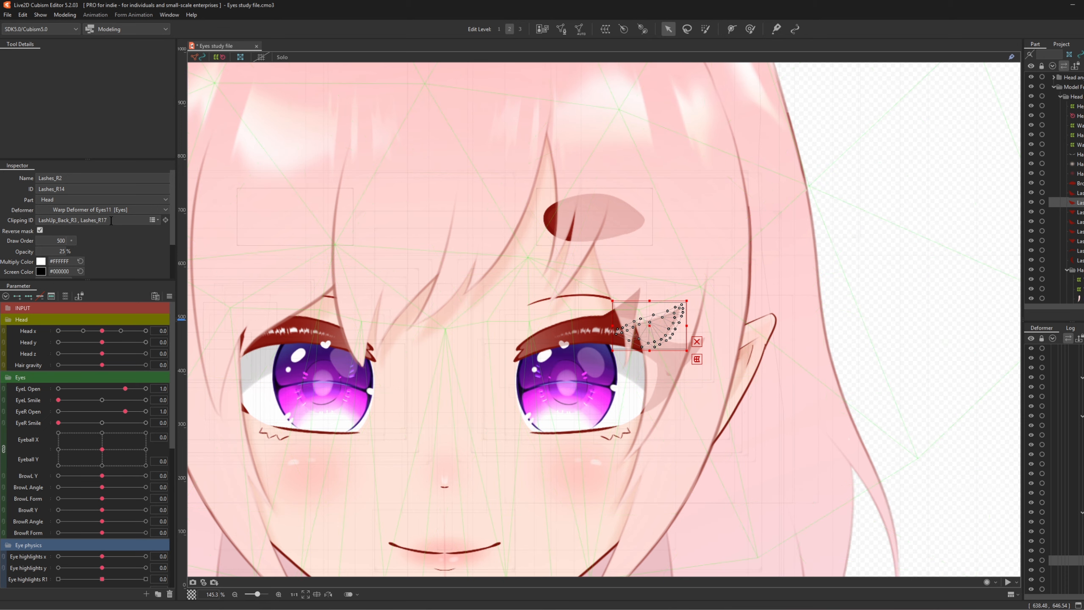
- Append the copied Lashes_R16 ID to the Lashes_R13 mesh's clipping IDs
click(1078, 221)
click(97, 188)
key(ctrl+c)
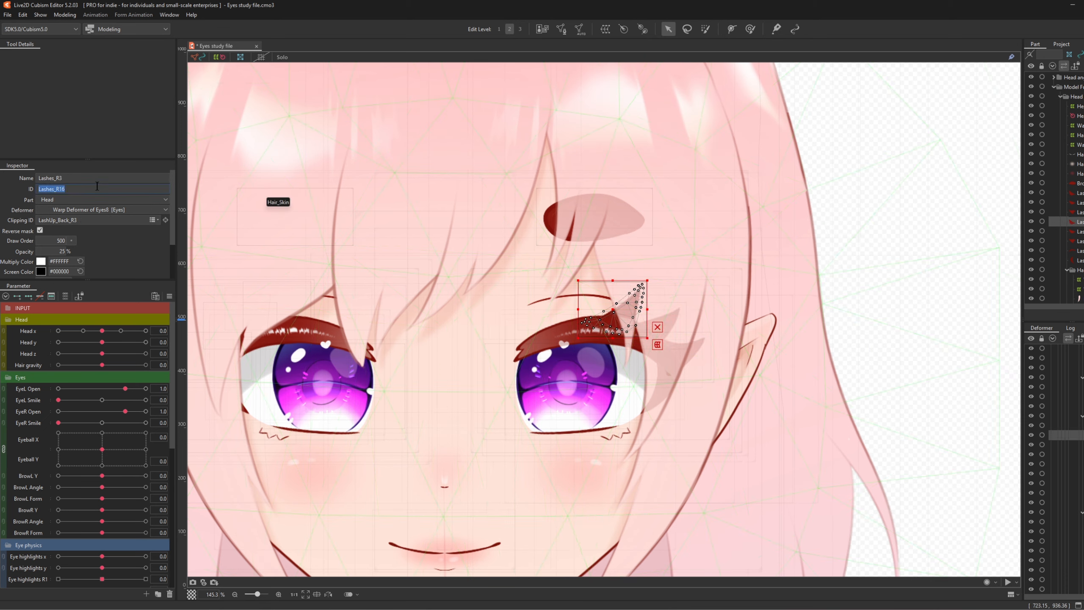
click(1075, 192)
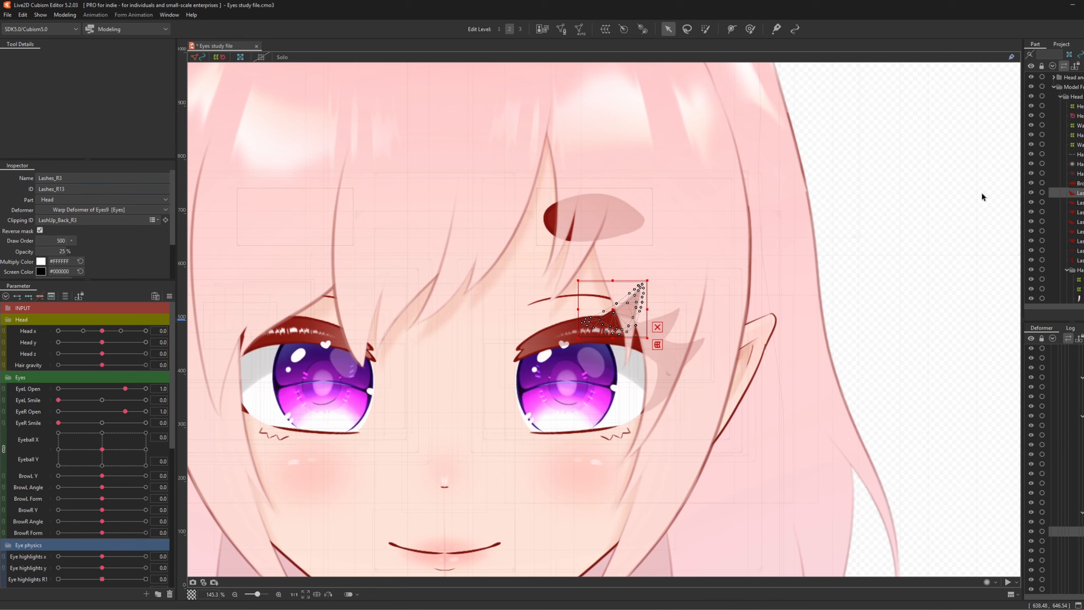
click(81, 220)
click(114, 221)
key(ctrl+v)
key(Return)
scroll(639, 283, down, 5)
- Copy the LashSide_Back_R3 ID from the LashSide_Back_R mesh
click(935, 309)
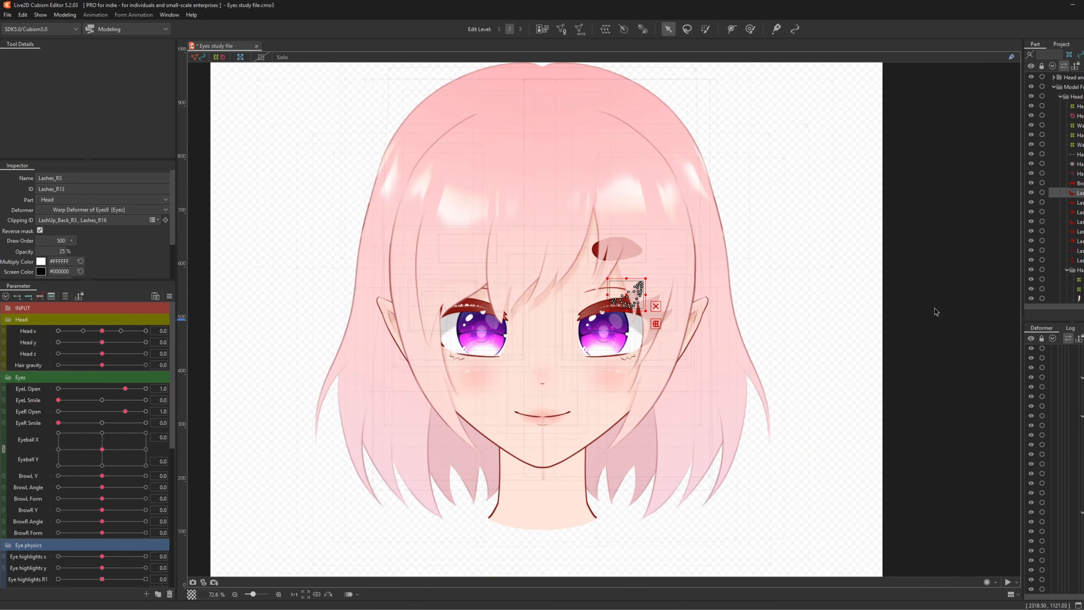
scroll(642, 275, up, 8)
scroll(645, 280, down, 5)
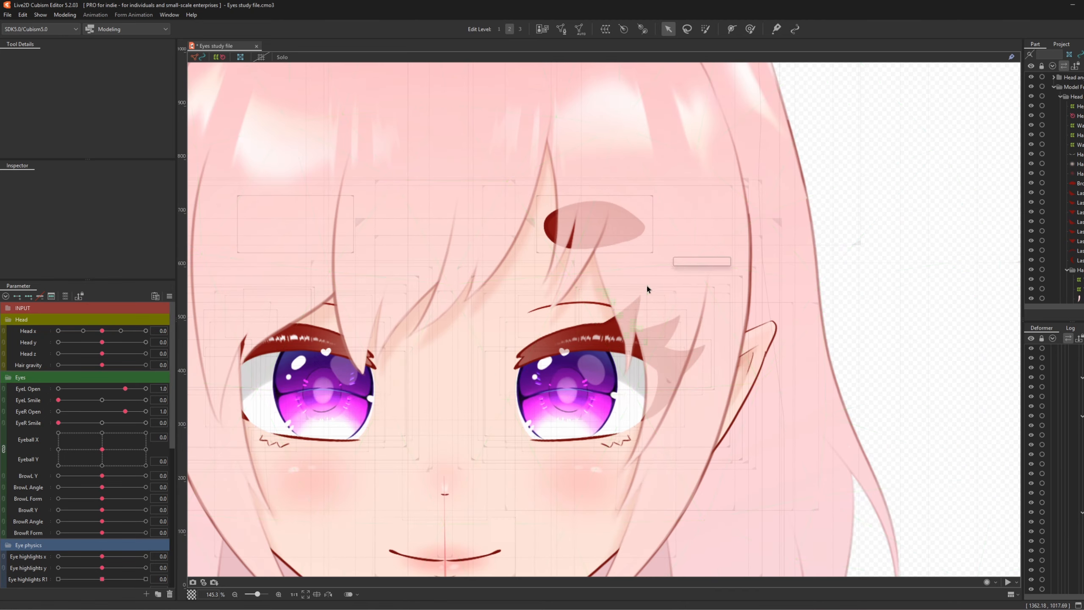
scroll(647, 286, up, 5)
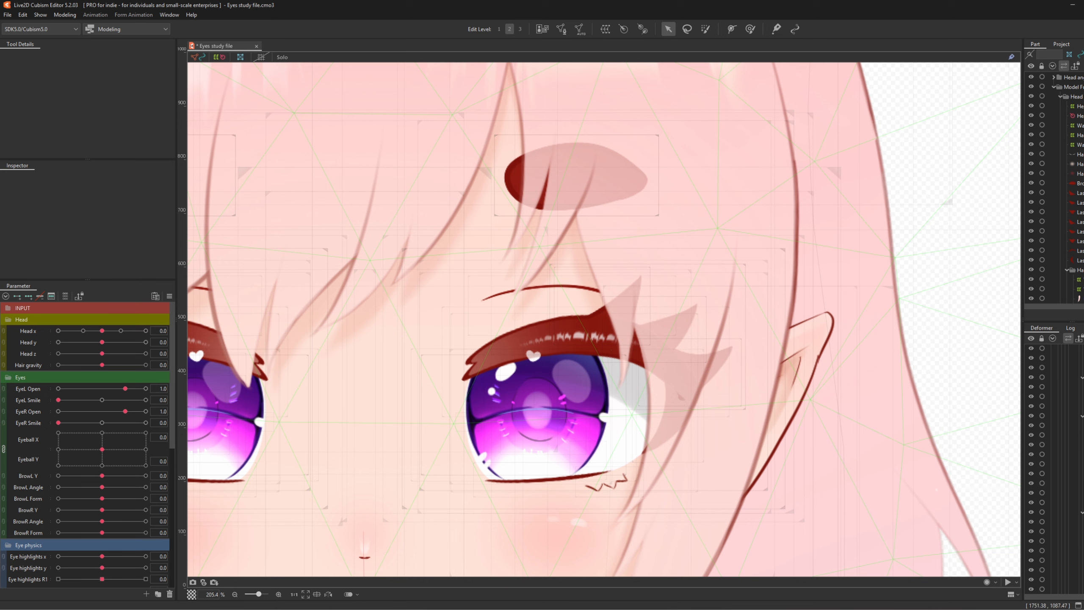
click(1082, 260)
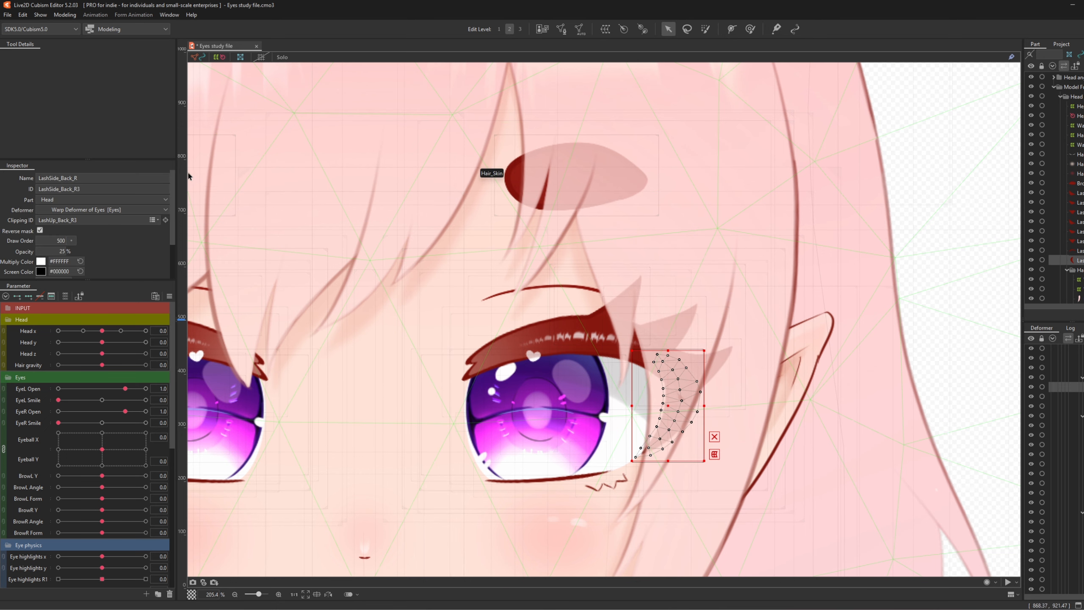
double_click(60, 188)
key(ctrl+c)
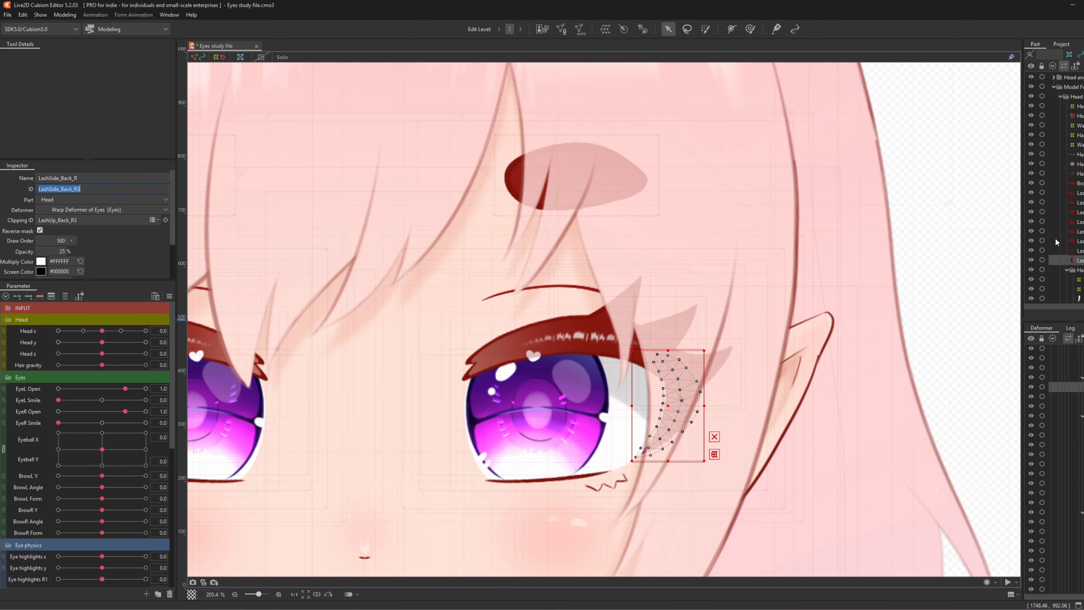
- Append LashSide_Back_R3 after a comma in Lashes_R1's clipping IDs, then deselect
click(1081, 242)
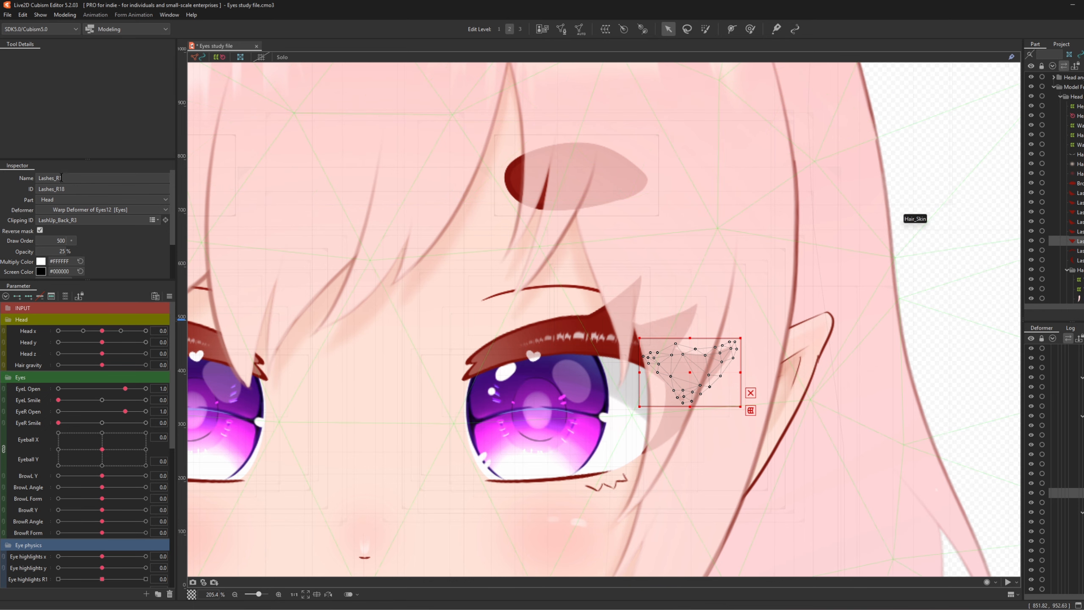
double_click(97, 220)
click(97, 222)
text(,)
key(ctrl+v)
key(Return)
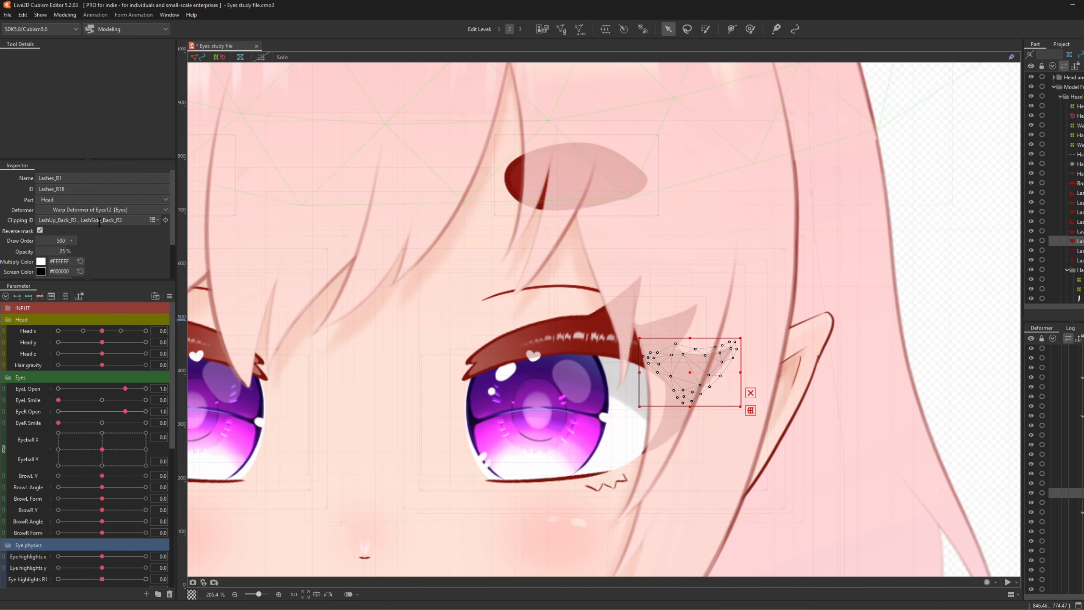
scroll(510, 185, down, 3)
click(722, 262)
scroll(540, 220, down, 1)
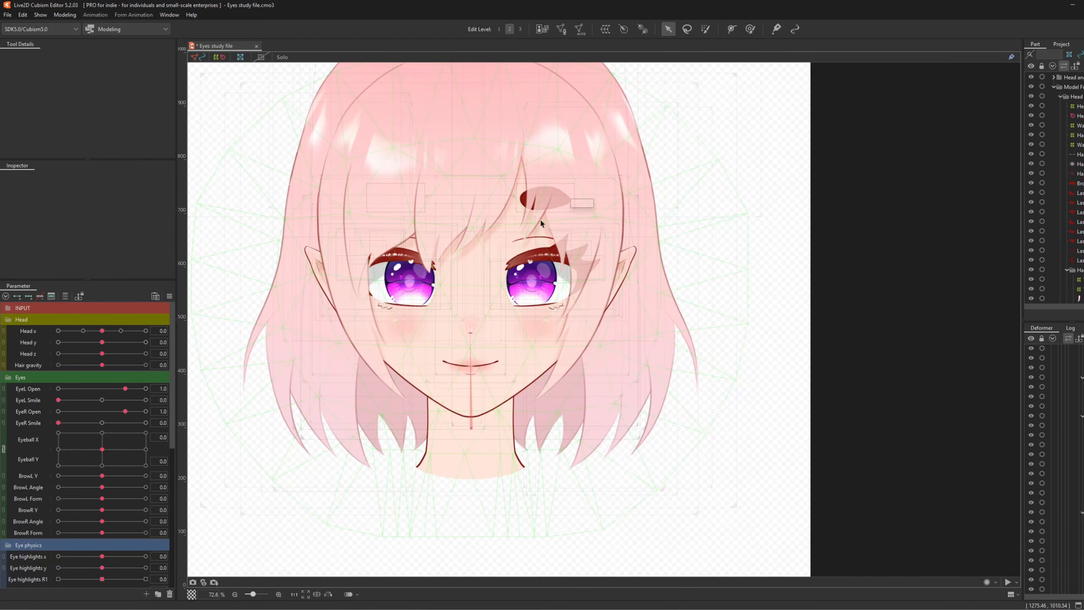
scroll(539, 221, up, 2)
scroll(587, 266, down, 1)
scroll(521, 237, up, 1)
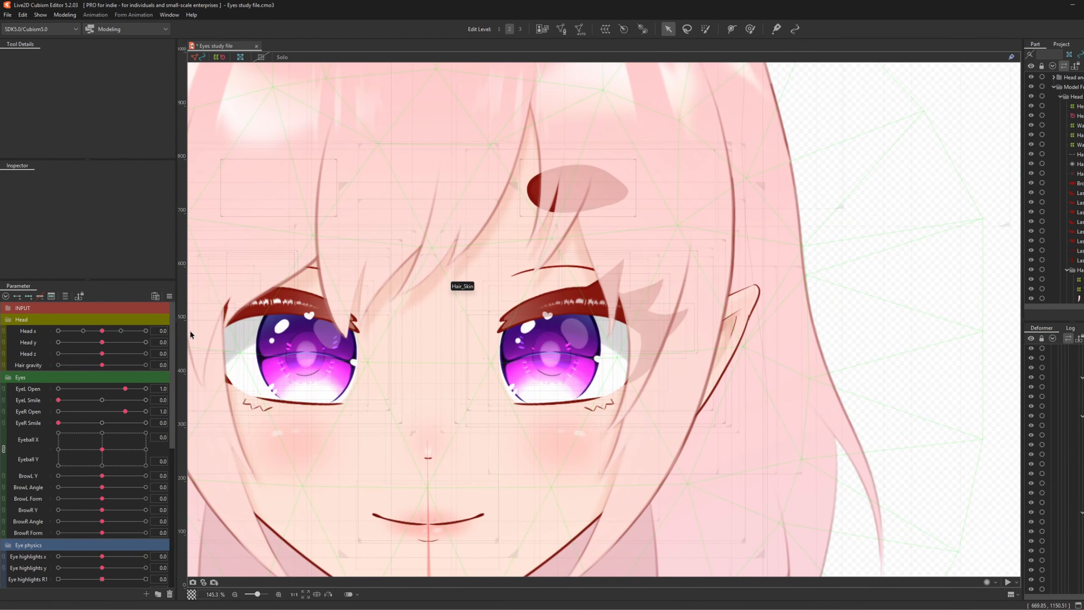